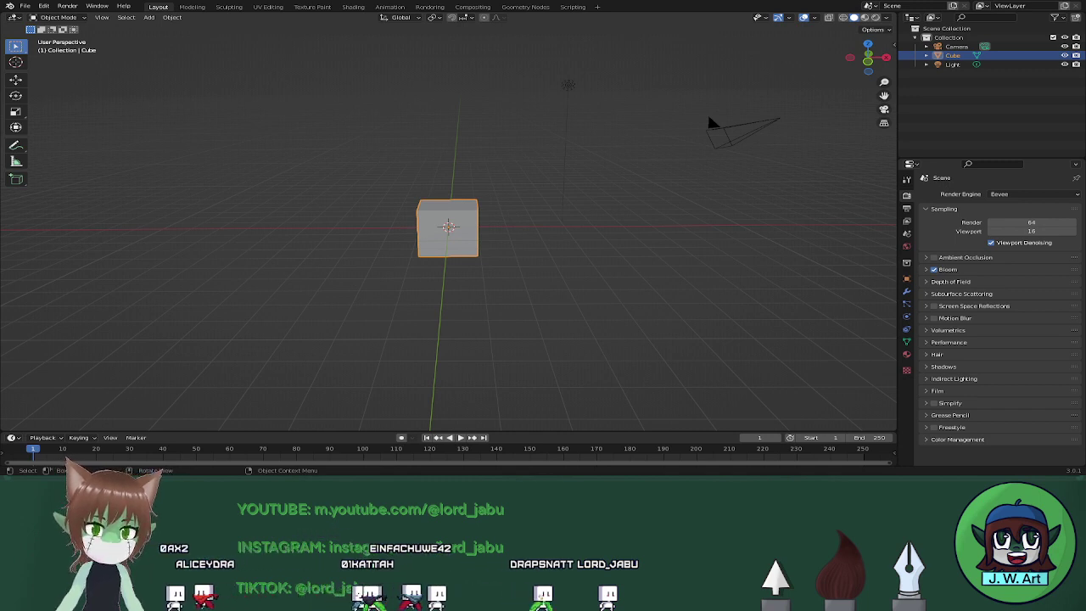
Hide the default camera and light in the viewport.
left_click(728, 143)
key("h")
left_click(569, 85)
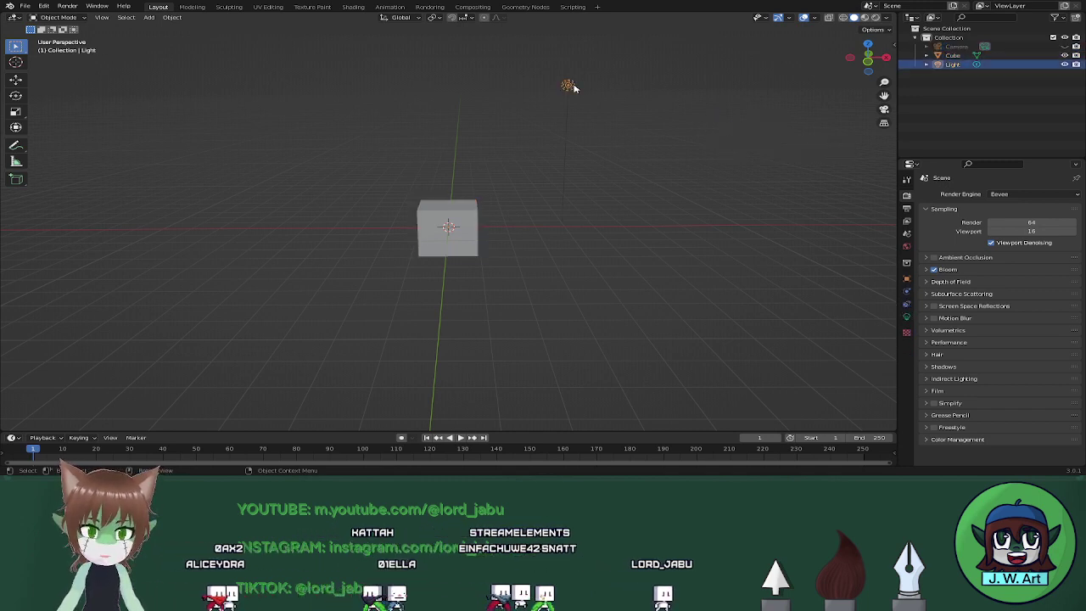
middle_click_drag(638, 150, 590, 136)
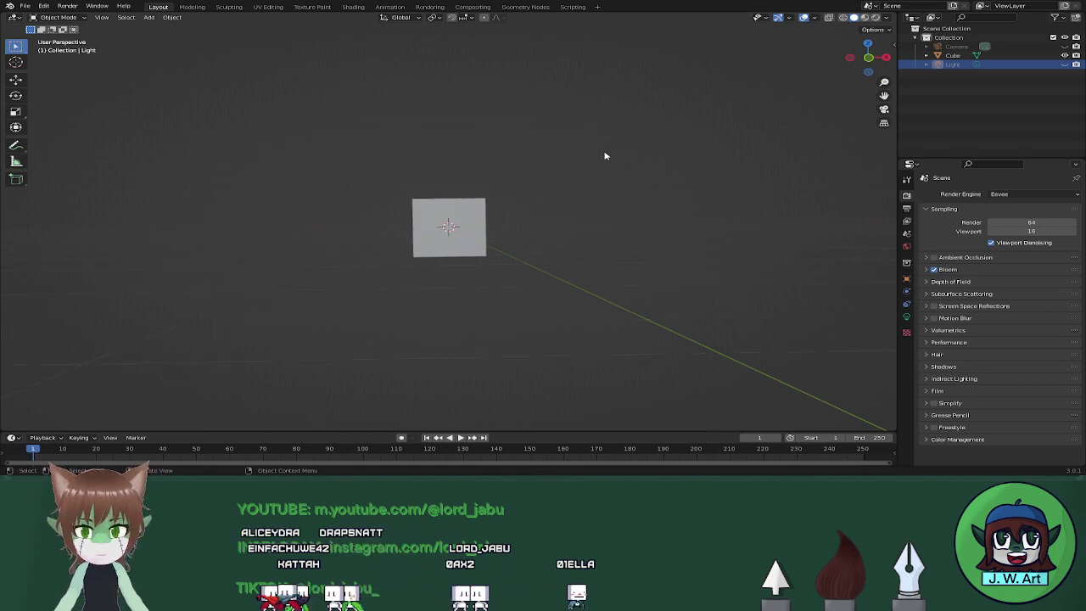
right_click(639, 201)
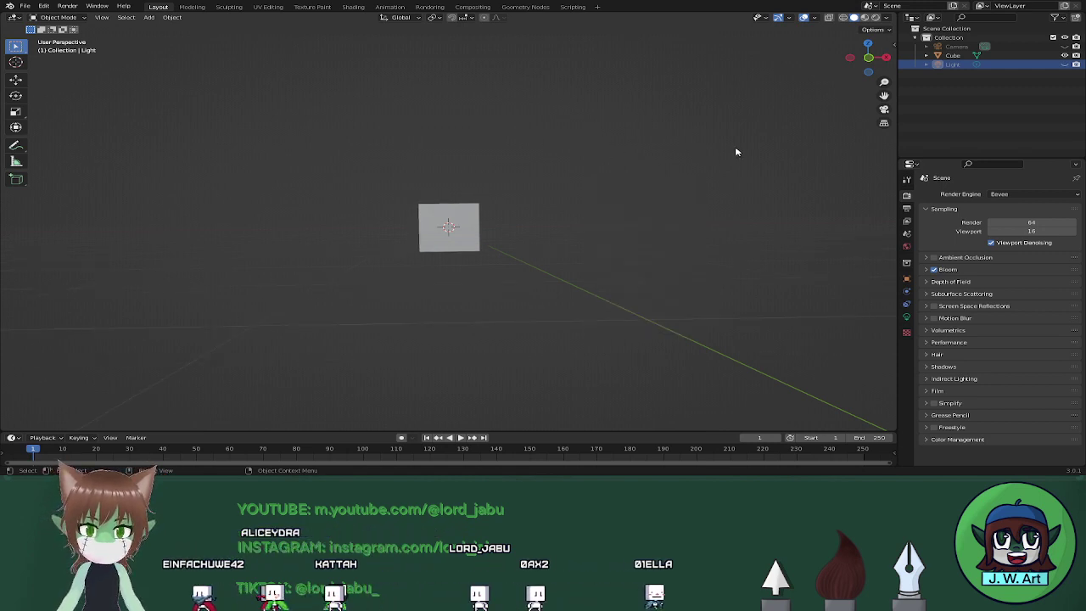
middle_click_drag(767, 155, 684, 170)
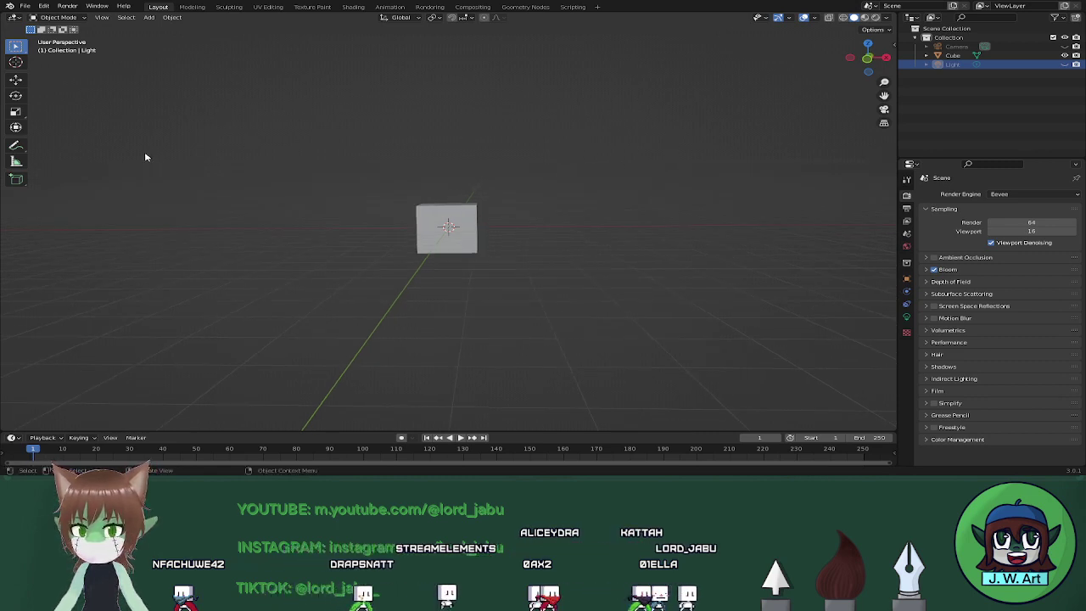
Activate the Annotate tool in front orthographic view, try a short stroke above the cube and undo it.
left_click(22, 149)
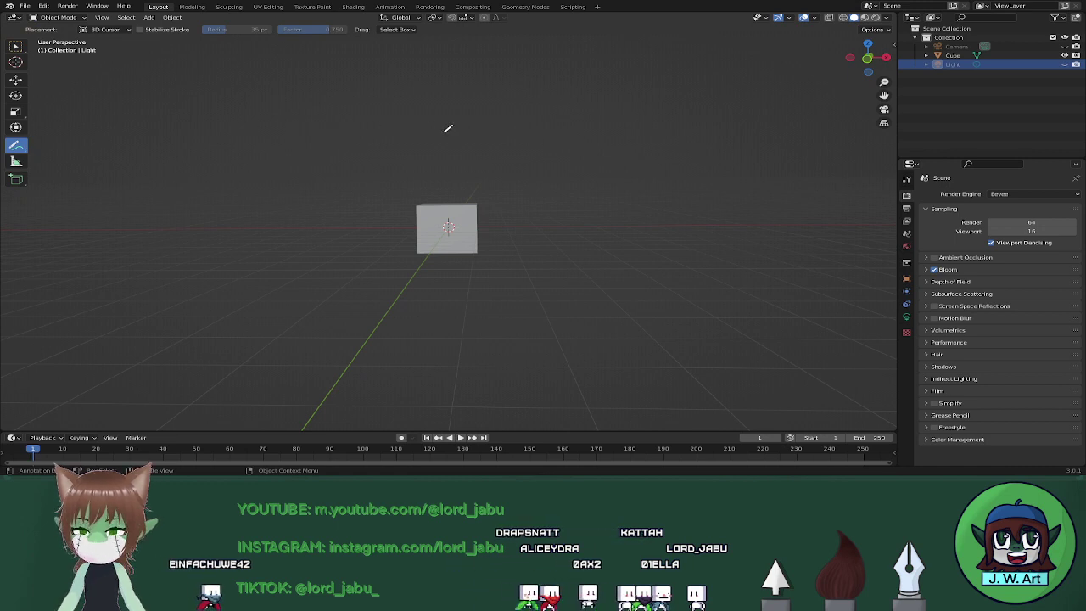
key("grave")
key("7")
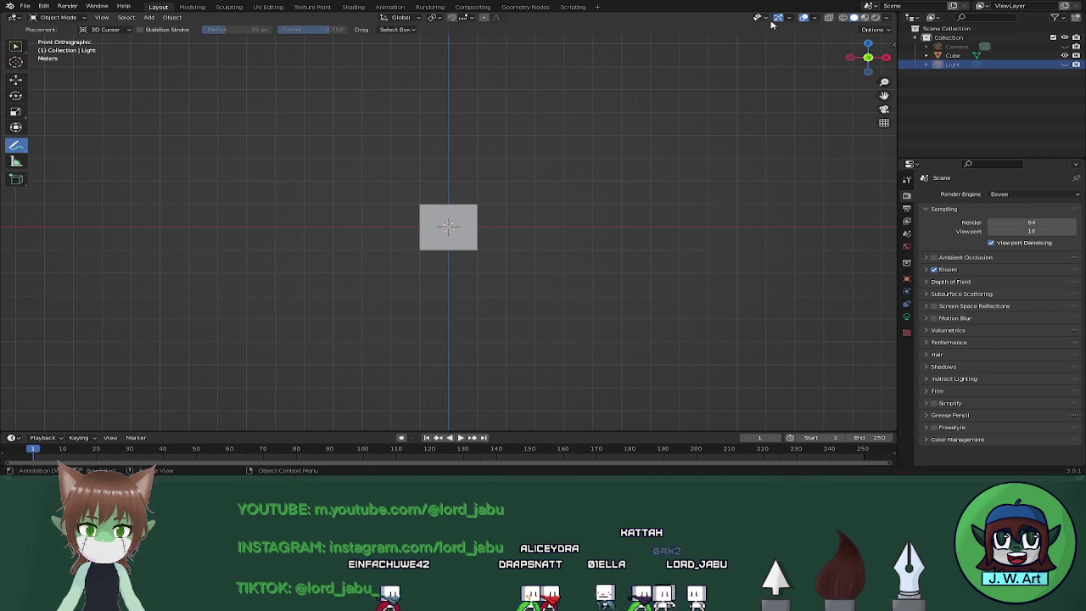
left_click_drag(446, 108, 449, 115)
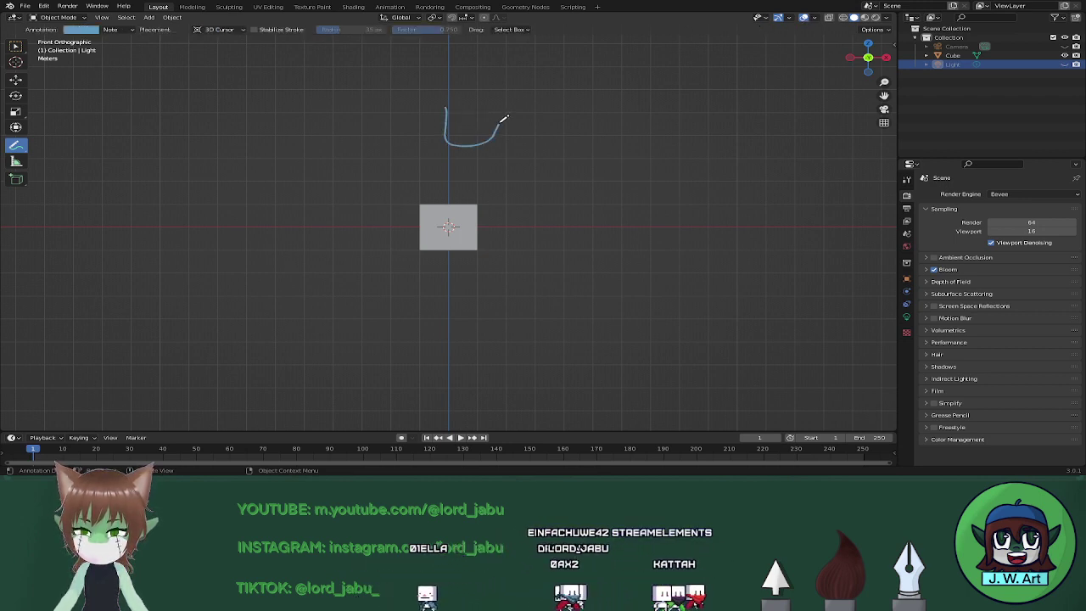
key("ctrl+z")
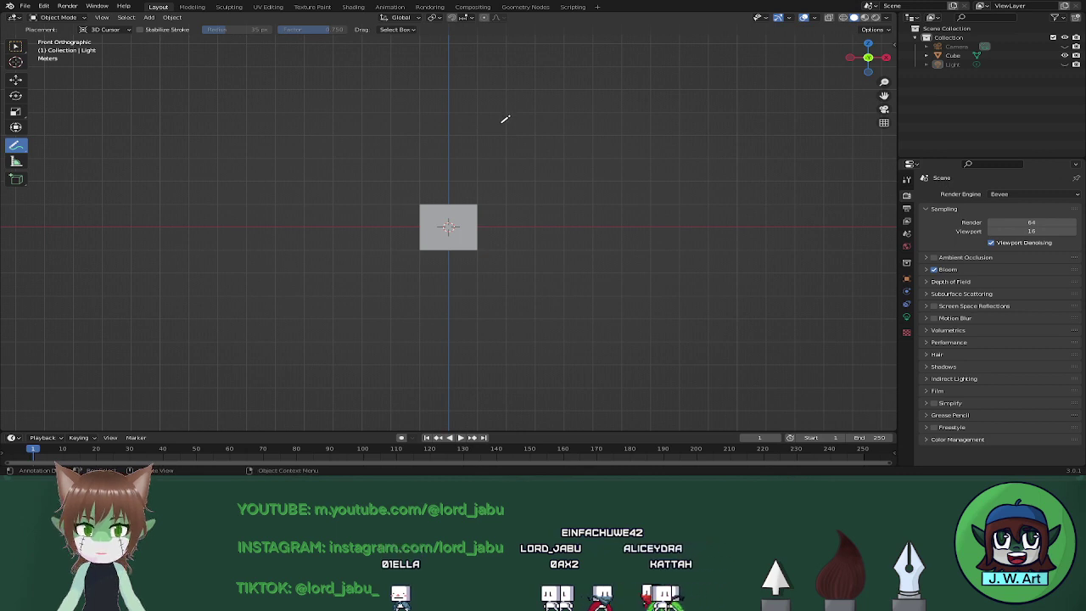
Hide the cube to leave an empty drawing area above the world origin.
scroll(459, 123, "up", 2)
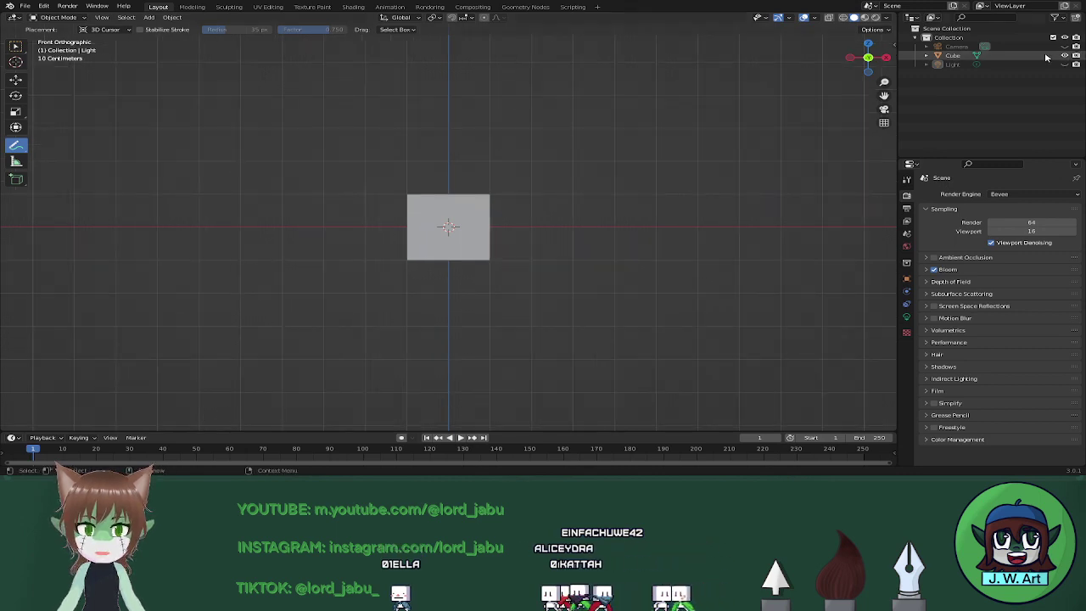
left_click(1066, 56)
middle_click_drag(507, 110, 522, 219, "shift")
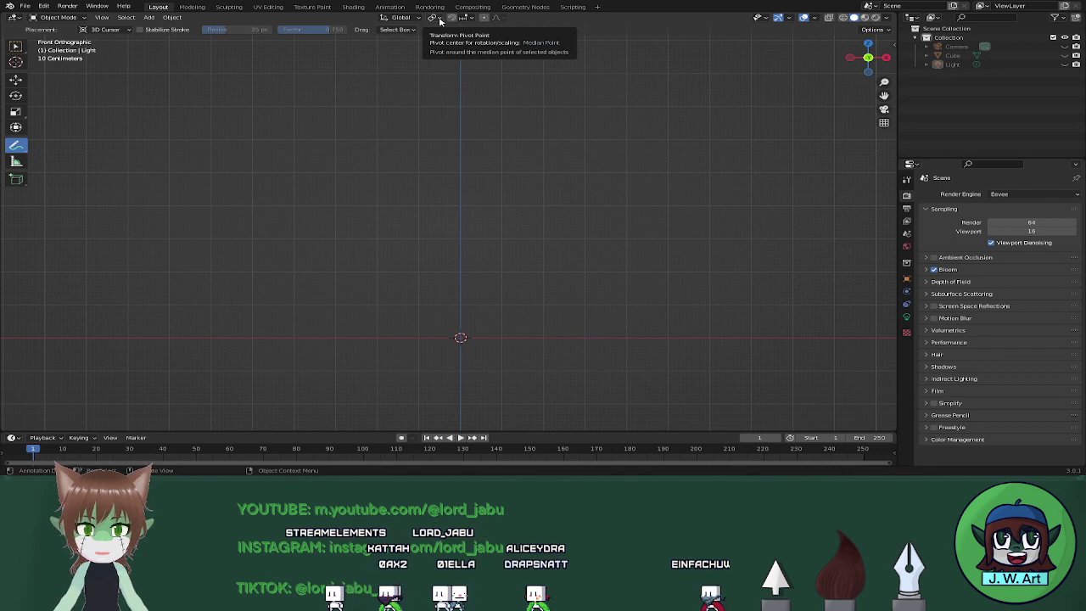
left_click(767, 17)
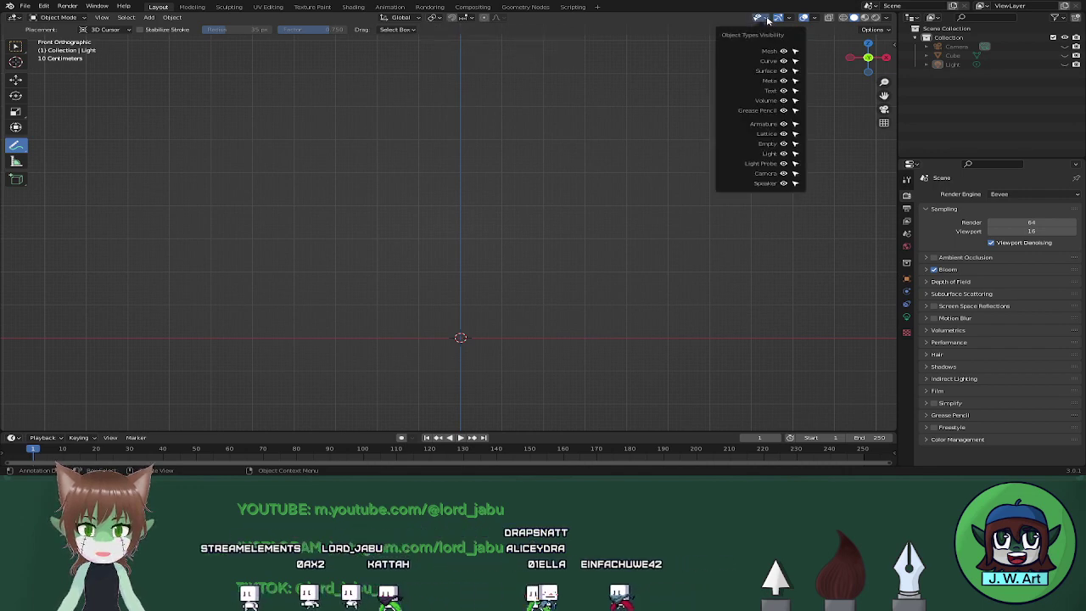
left_click(790, 18)
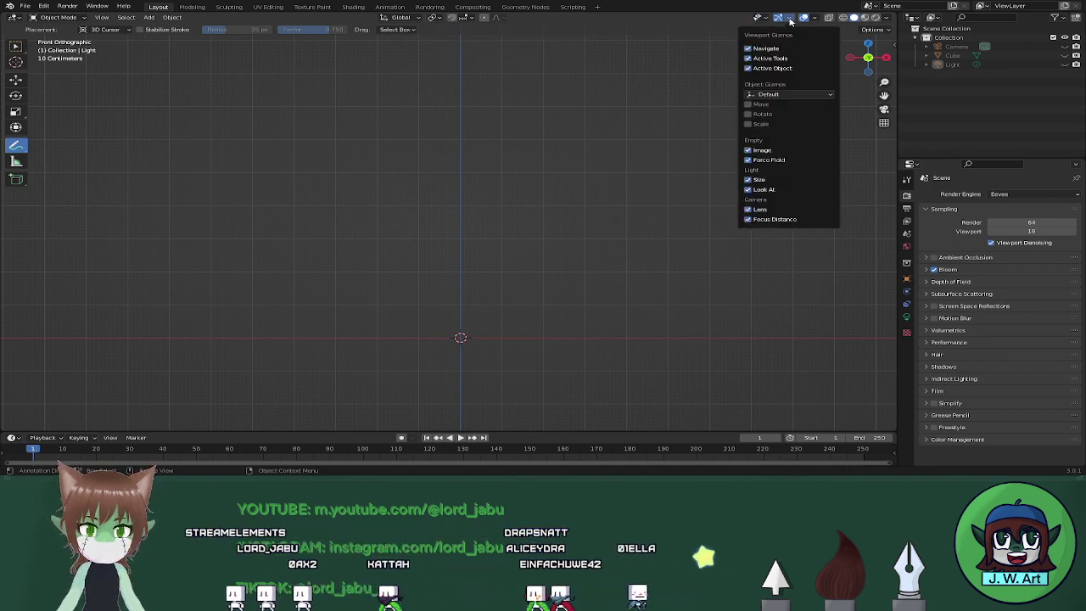
left_click(816, 18)
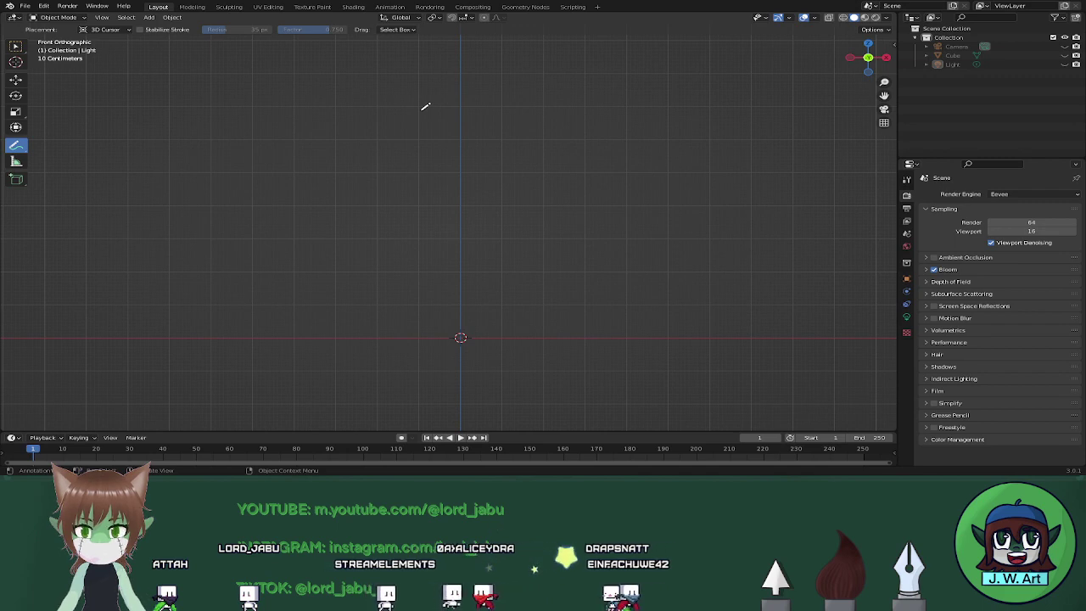
Sketch half of a character with annotation strokes, drawing head, torso, outstretched arm and leg beside the vertical axis.
left_click_drag(418, 111, 422, 144)
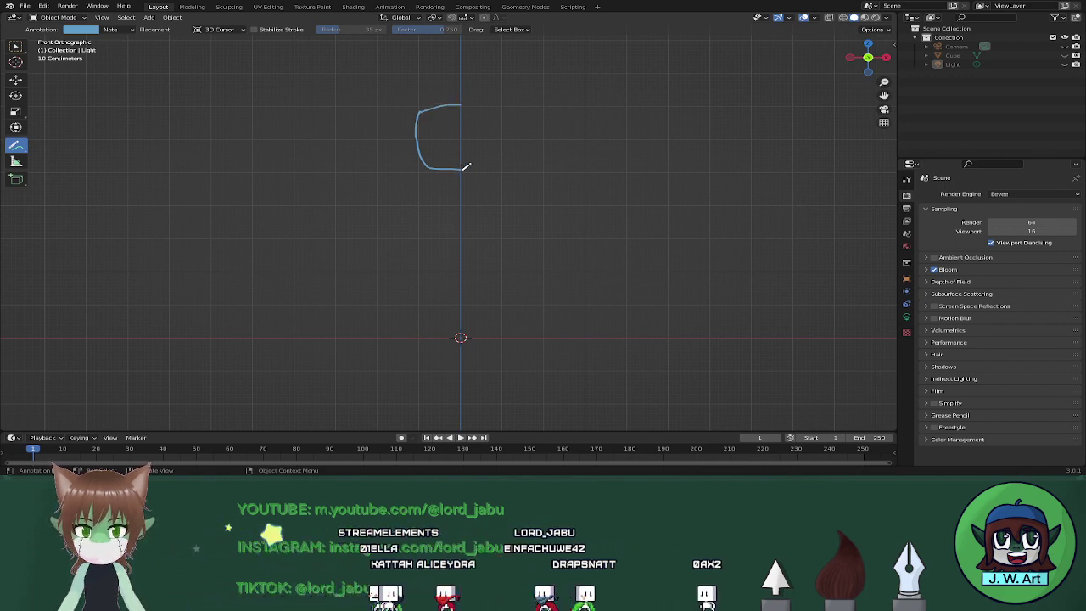
left_click_drag(426, 179, 463, 174)
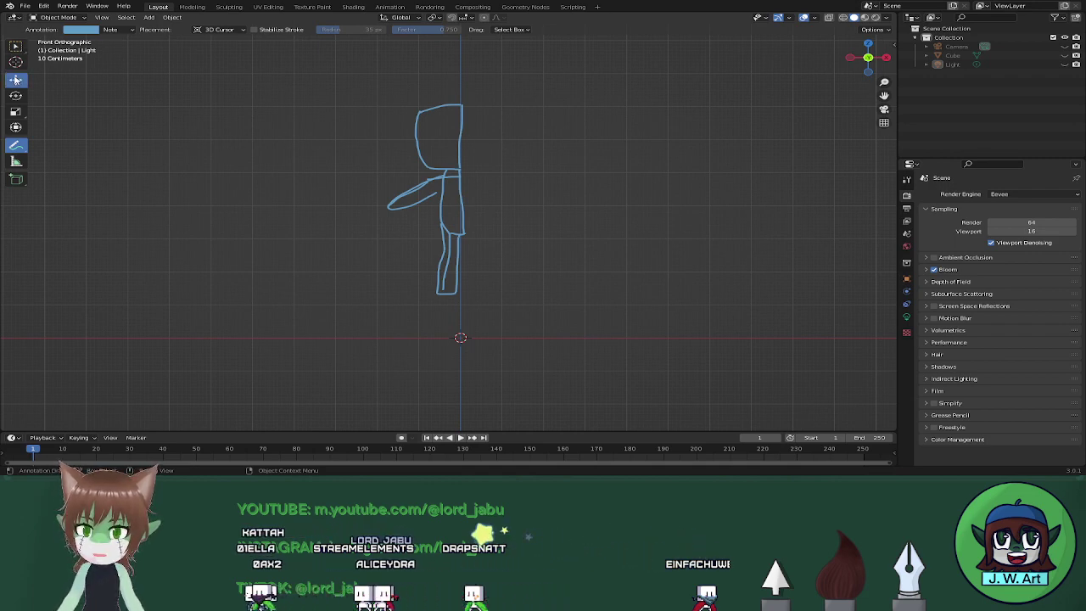
Show the cube again and use the Cursor tool to place the 3D cursor on the sketched torso.
left_click(18, 64)
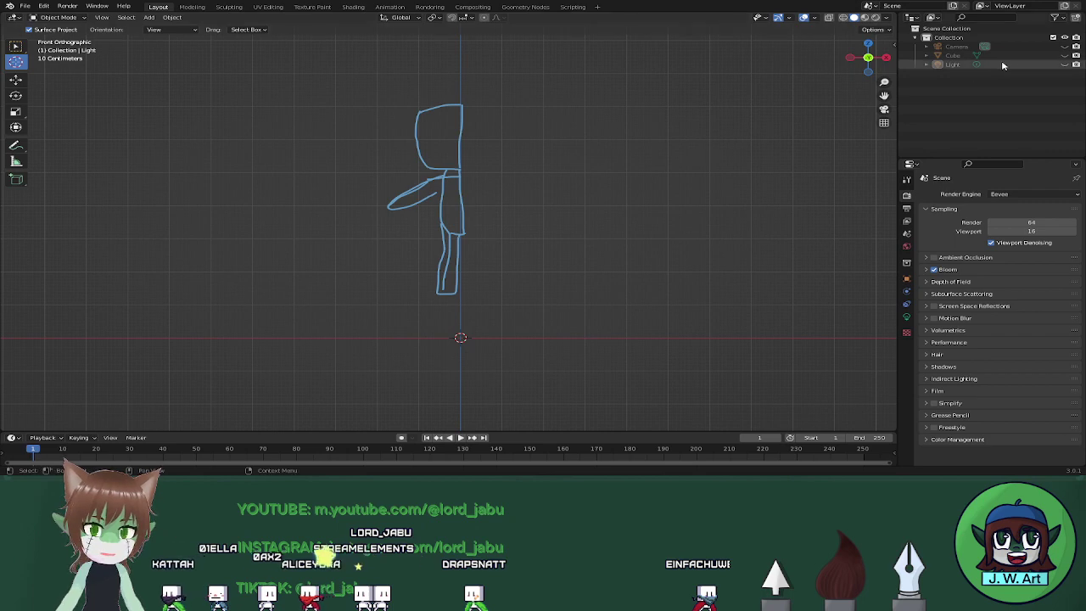
left_click(1065, 56)
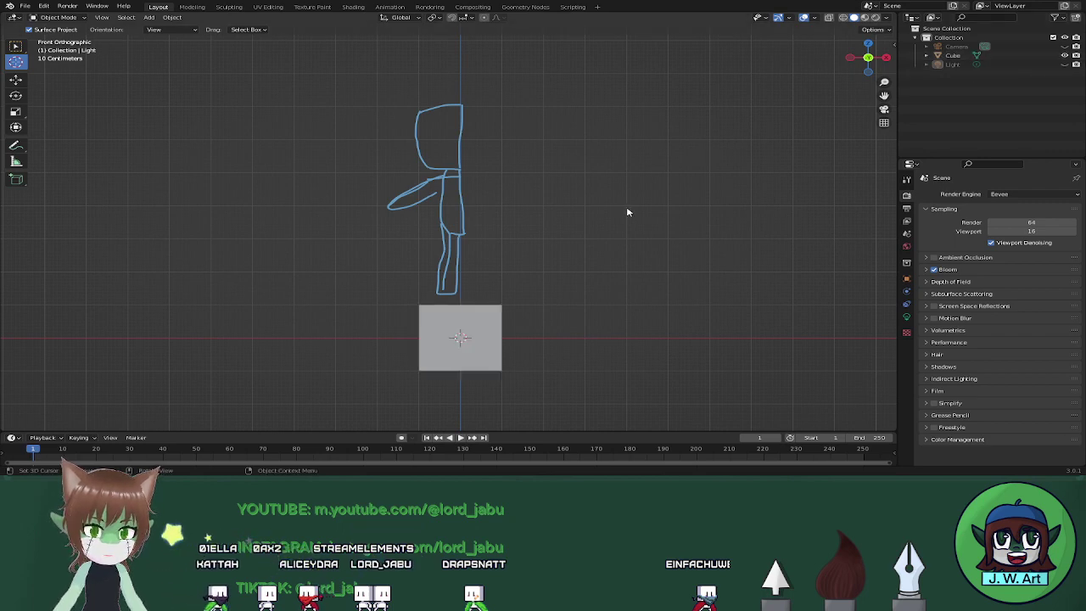
mouse_move(628, 212)
middle_mouse_down()
mouse_move(618, 226)
mouse_move(569, 235)
mouse_move(490, 230)
mouse_move(452, 205)
mouse_move(613, 205)
mouse_move(583, 208)
middle_mouse_up()
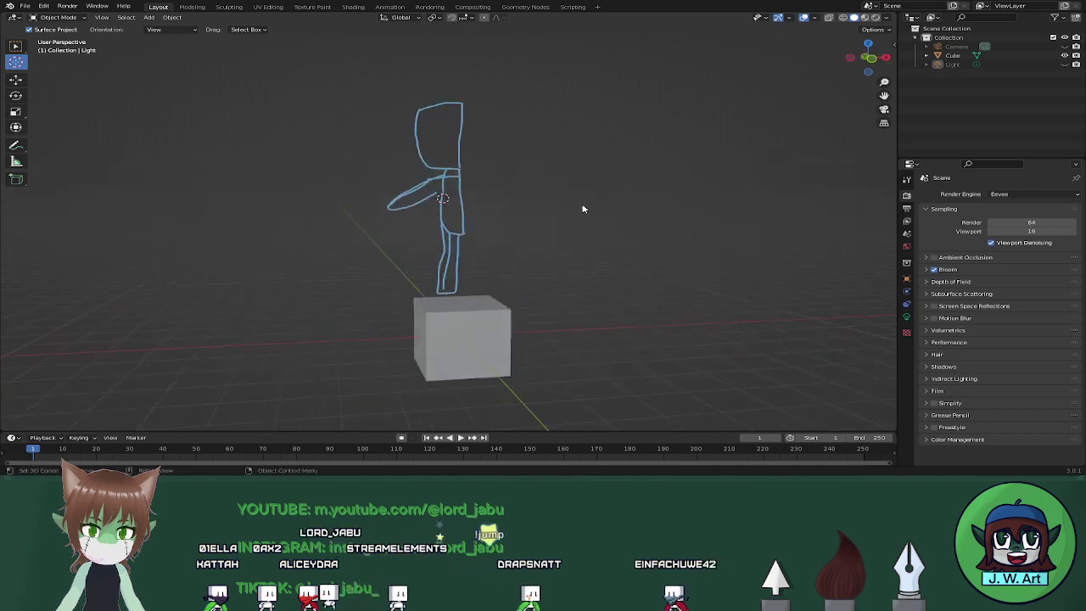
left_click(15, 146)
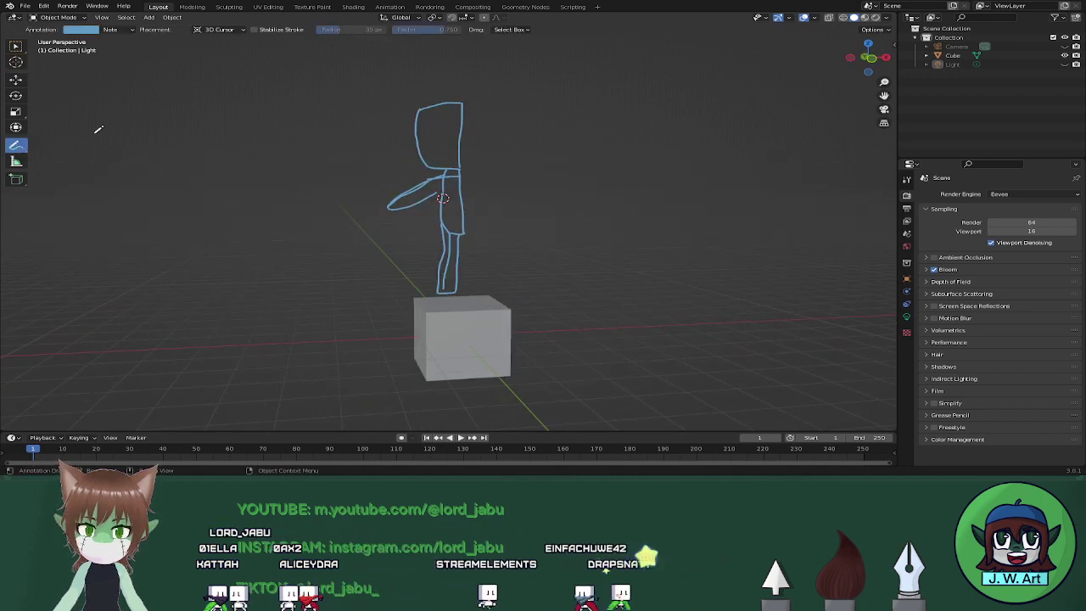
left_click_drag(453, 96, 489, 93)
key("ctrl+z")
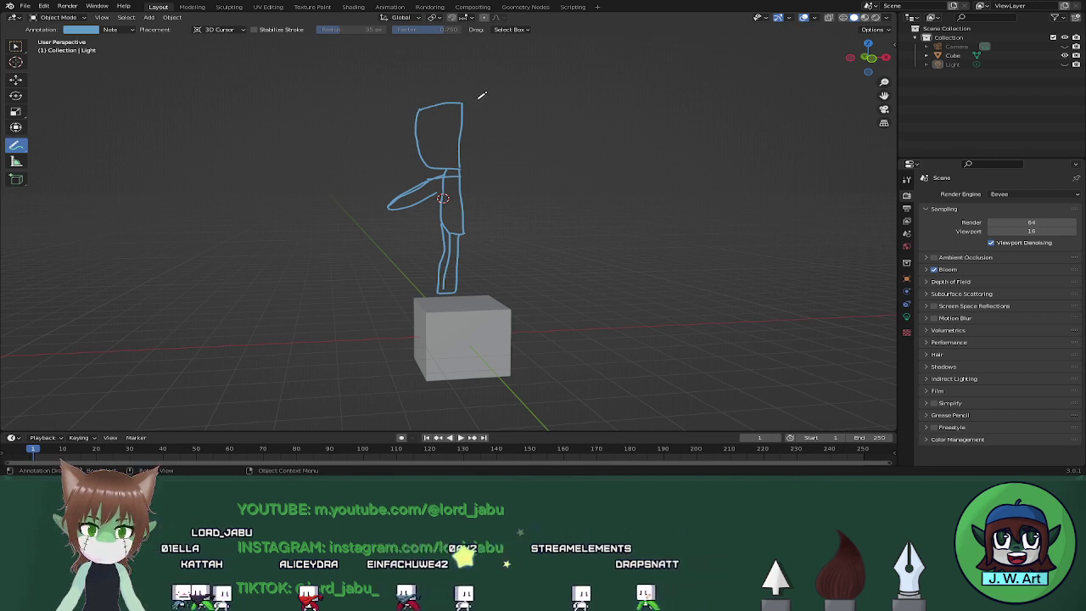
middle_click_drag(509, 141, 472, 145)
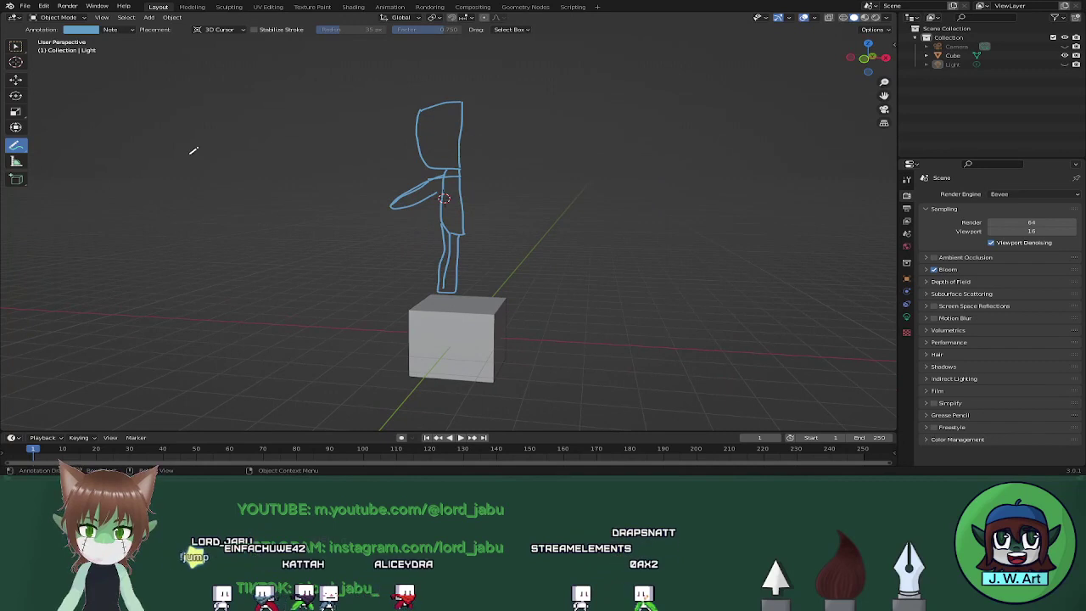
Activate the Cursor tool and check the viewport gizmo and overlay settings, toggling Annotations off and back on.
left_click(15, 62)
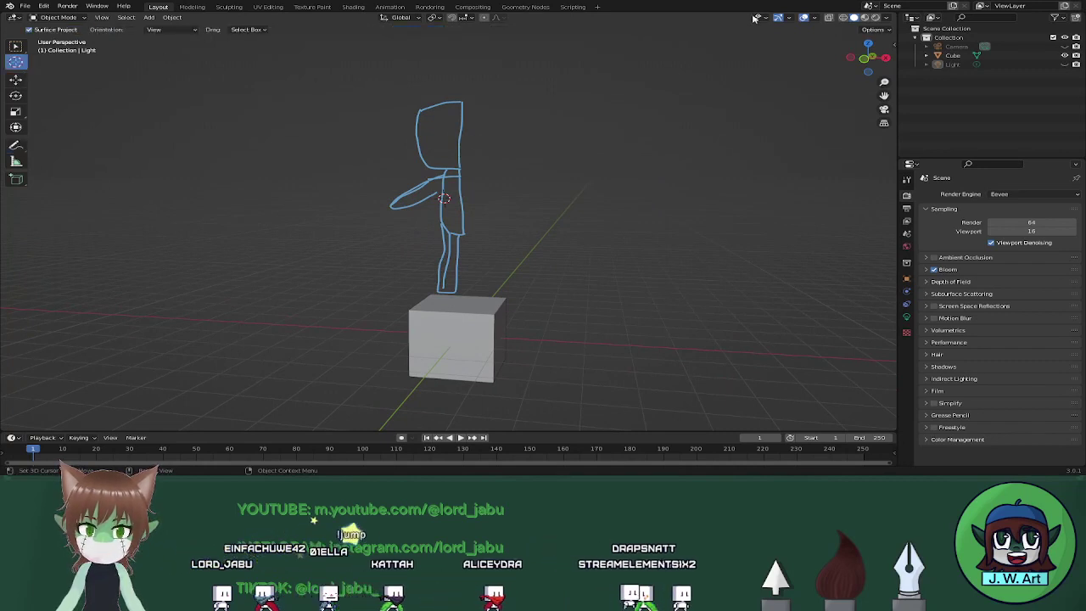
left_click(792, 18)
left_click(794, 19)
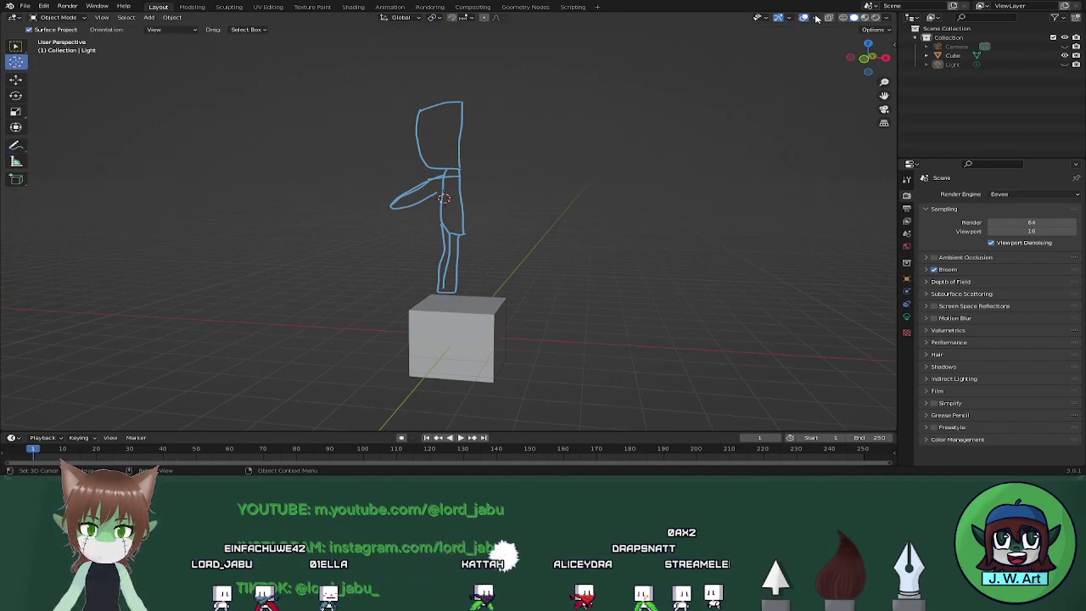
left_click(816, 18)
left_click(821, 91)
left_click(821, 90)
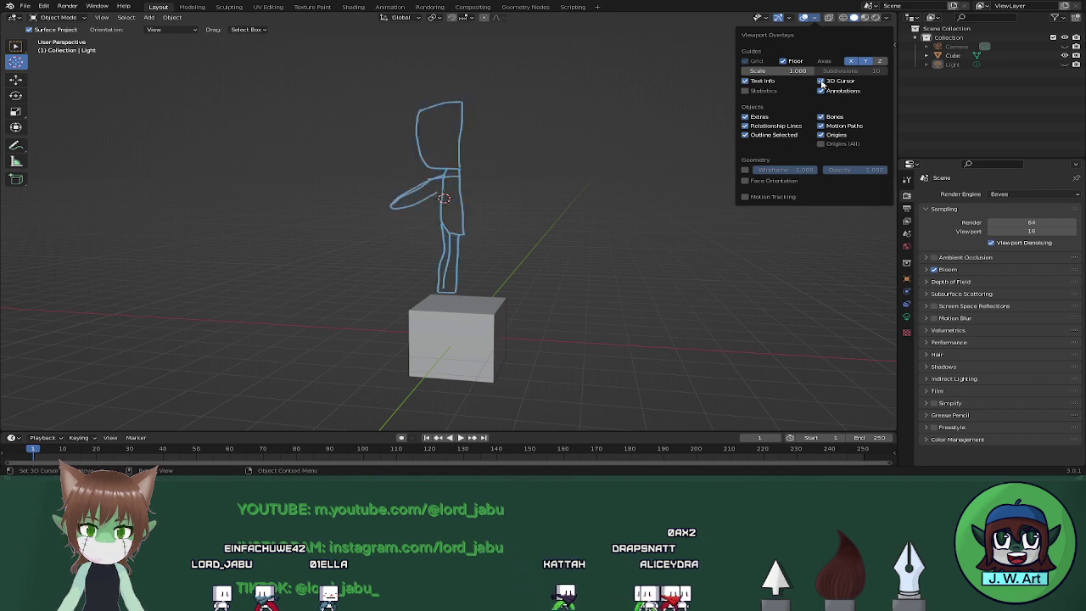
left_click(790, 19)
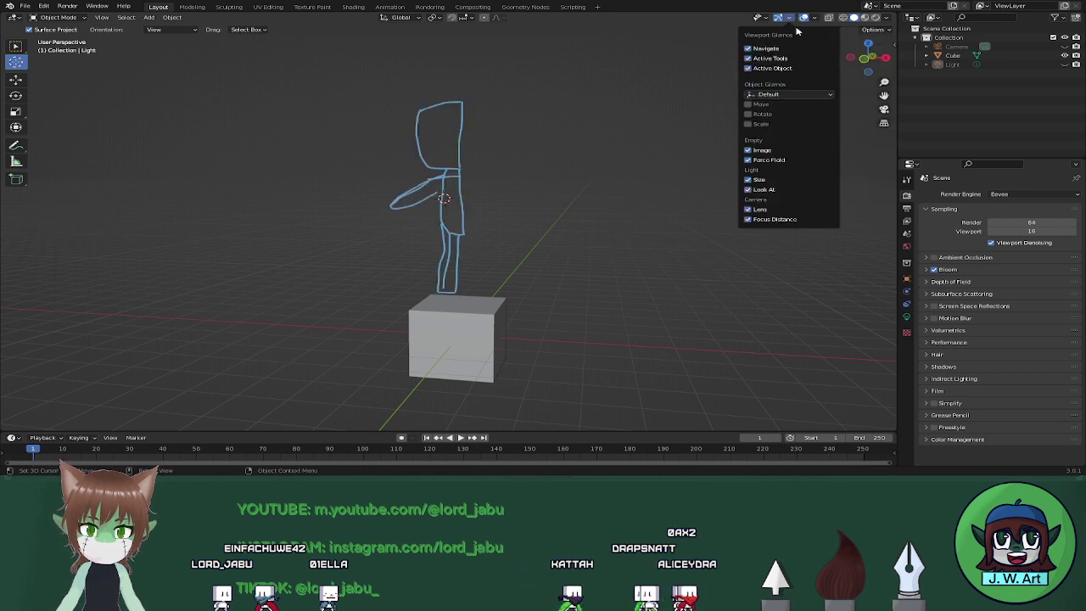
Try placing the 3D cursor in empty space beside the sketch and near the cube's upper corner.
right_click(583, 135, "shift")
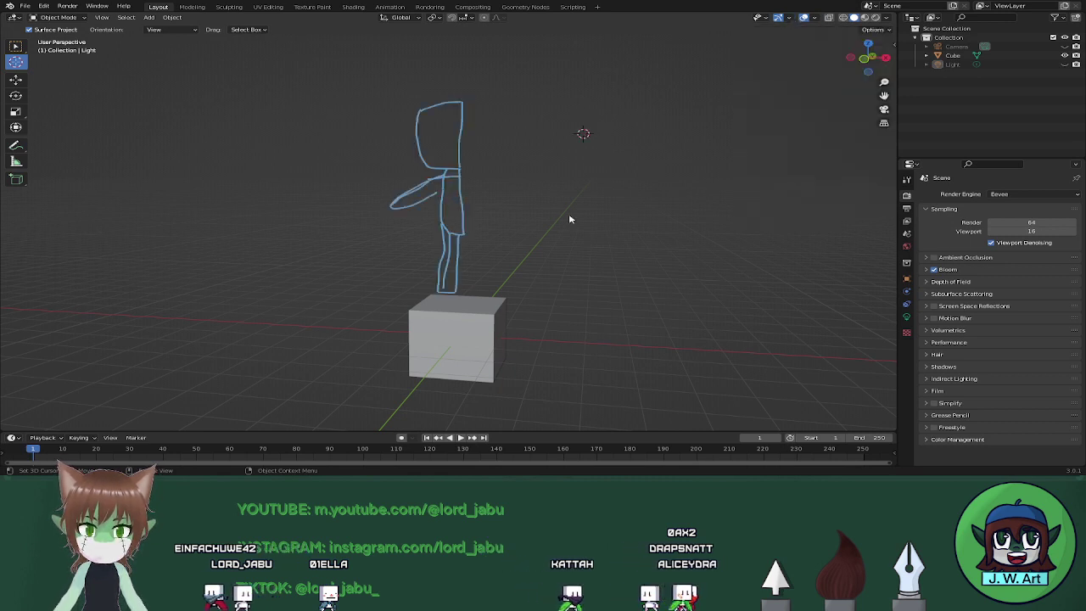
mouse_move(571, 219)
middle_mouse_down()
mouse_move(471, 303)
mouse_move(546, 257)
middle_mouse_up()
right_click(523, 299)
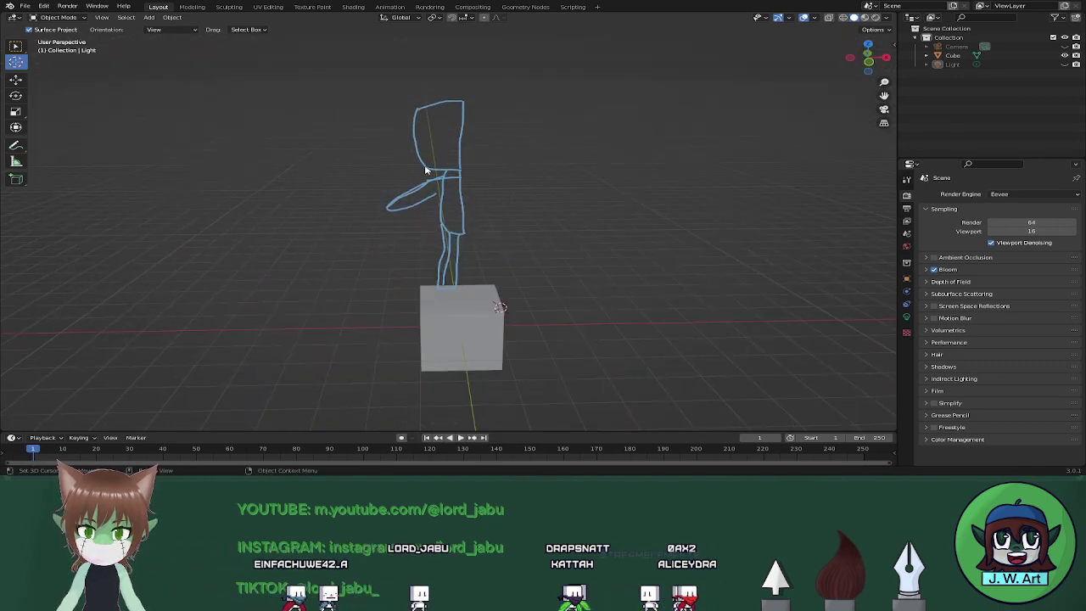
Snap the 3D cursor to the world origin and switch back to the selection tool.
left_click(125, 17)
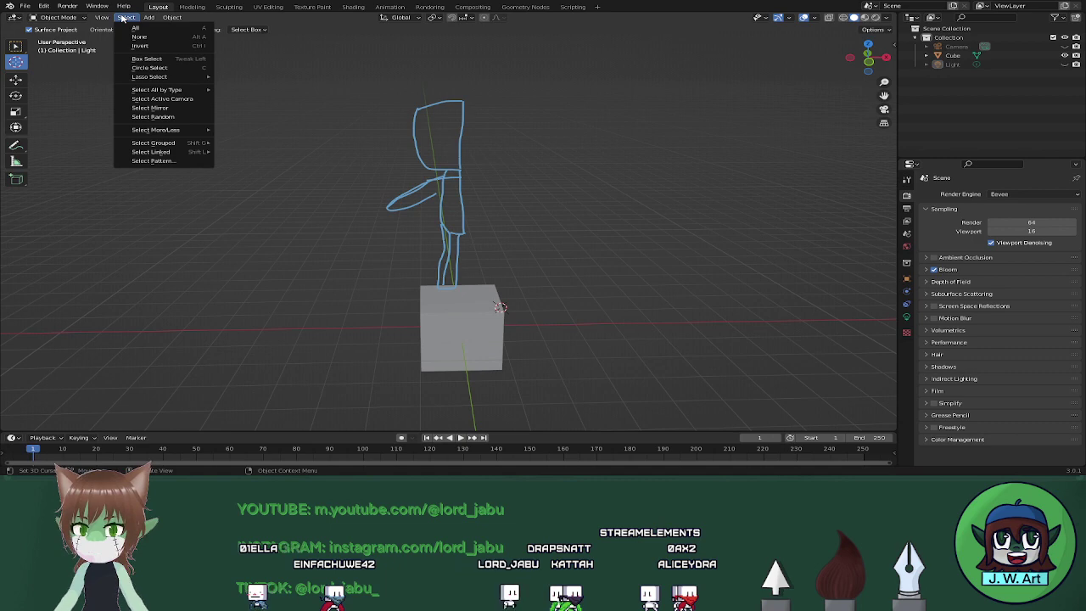
mouse_move(146, 21)
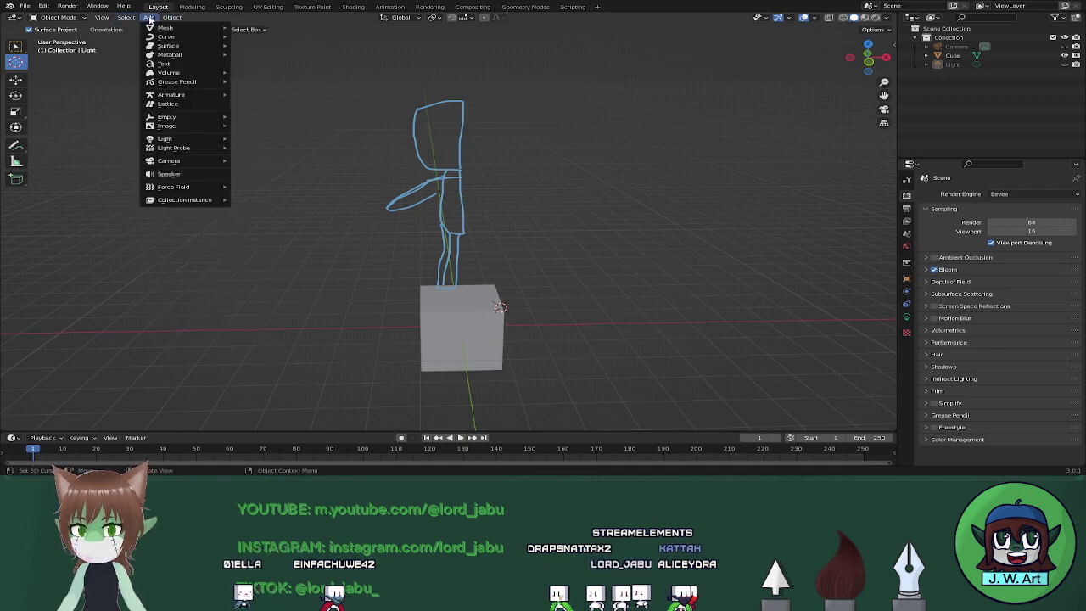
right_click(585, 333)
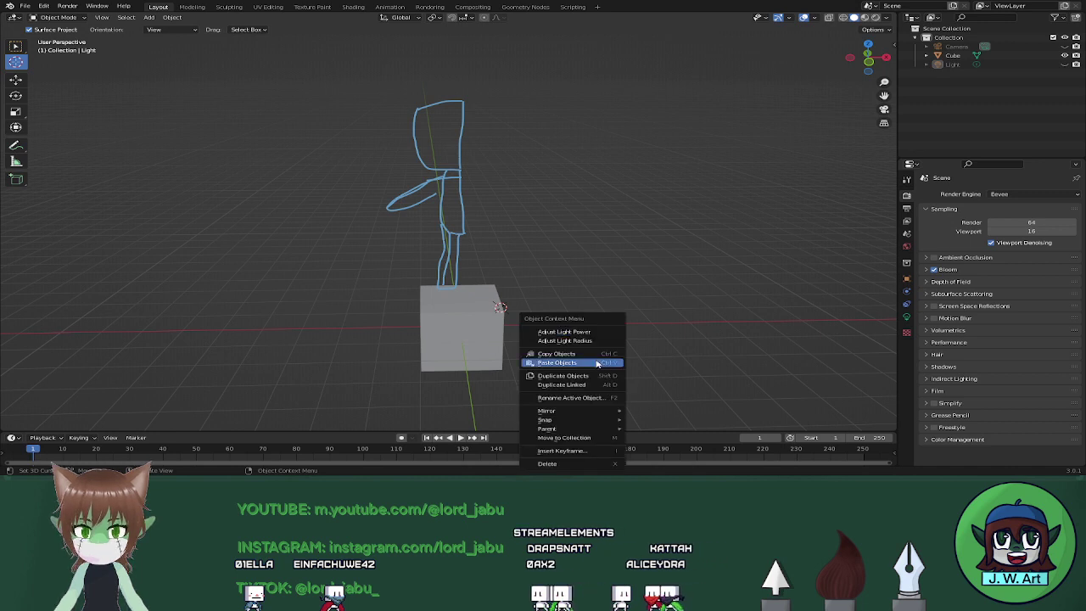
mouse_move(594, 419)
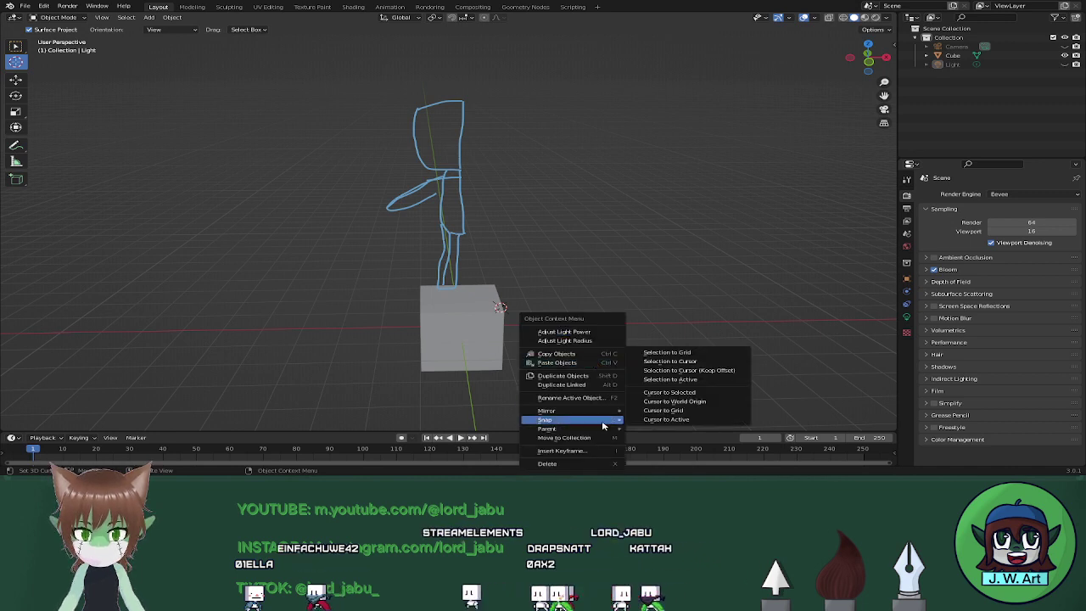
left_click(650, 415)
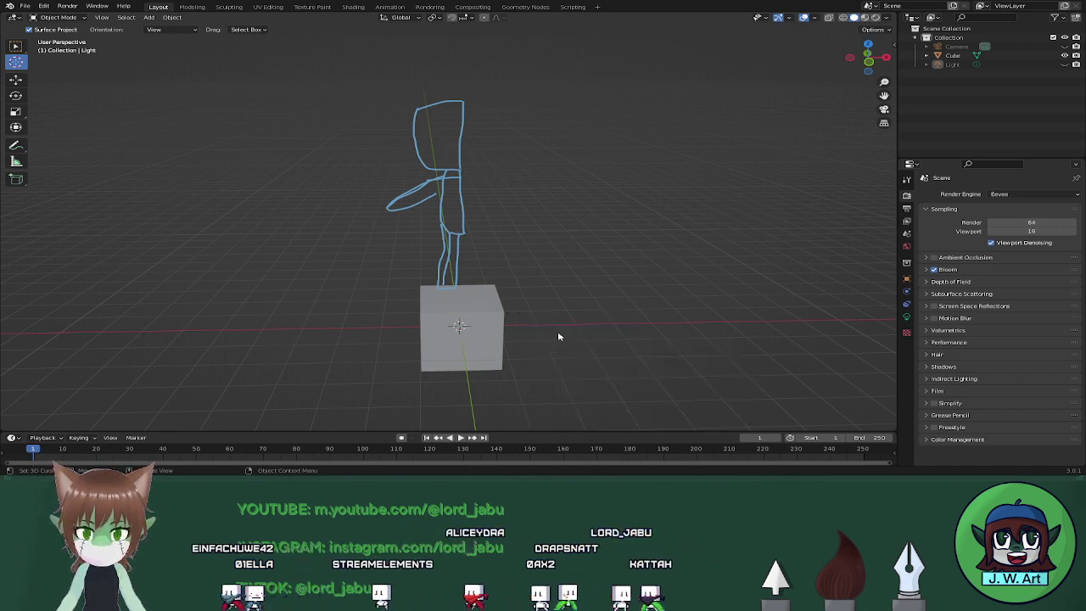
middle_click_drag(582, 321, 557, 314)
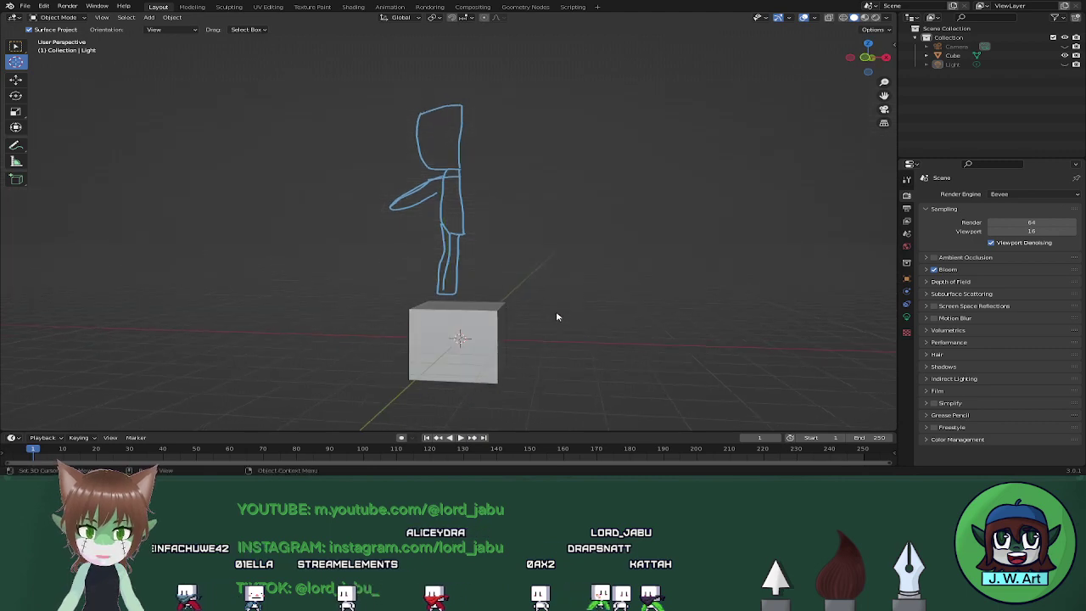
right_click(493, 338)
mouse_move(499, 336)
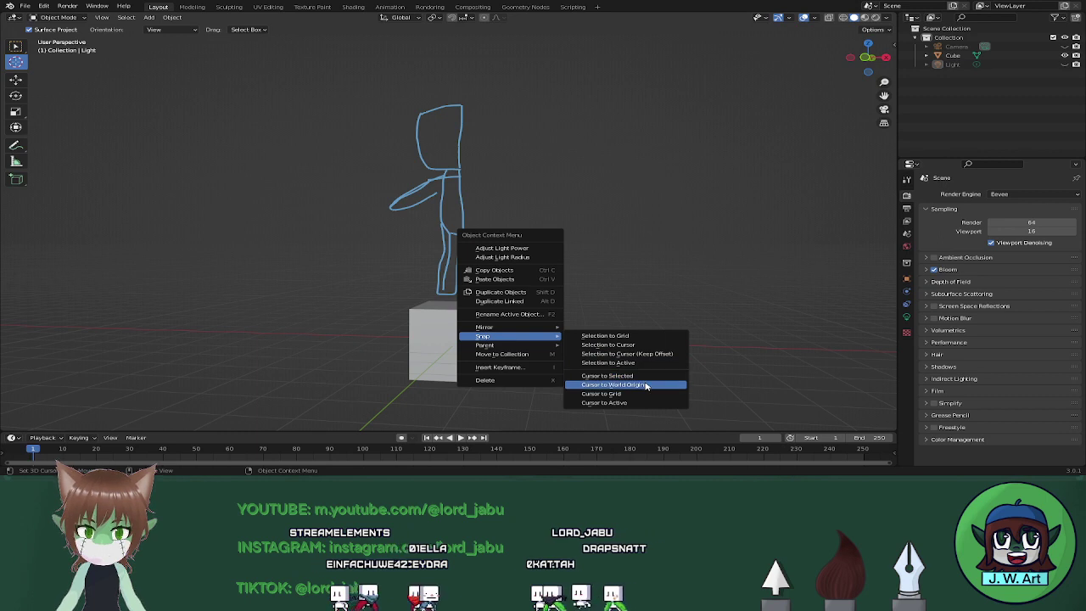
left_click(613, 384)
key("w")
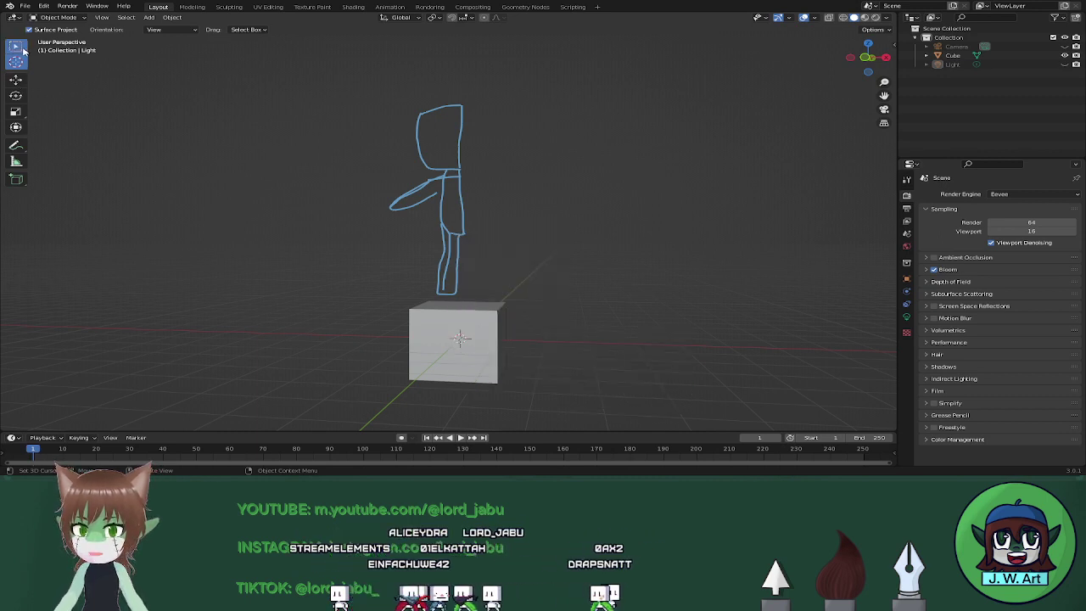
Raise the cube along the Z axis onto the sketched head and line it up in front view.
middle_click_drag(373, 279, 444, 293)
left_click(480, 330)
key("g")
key("z")
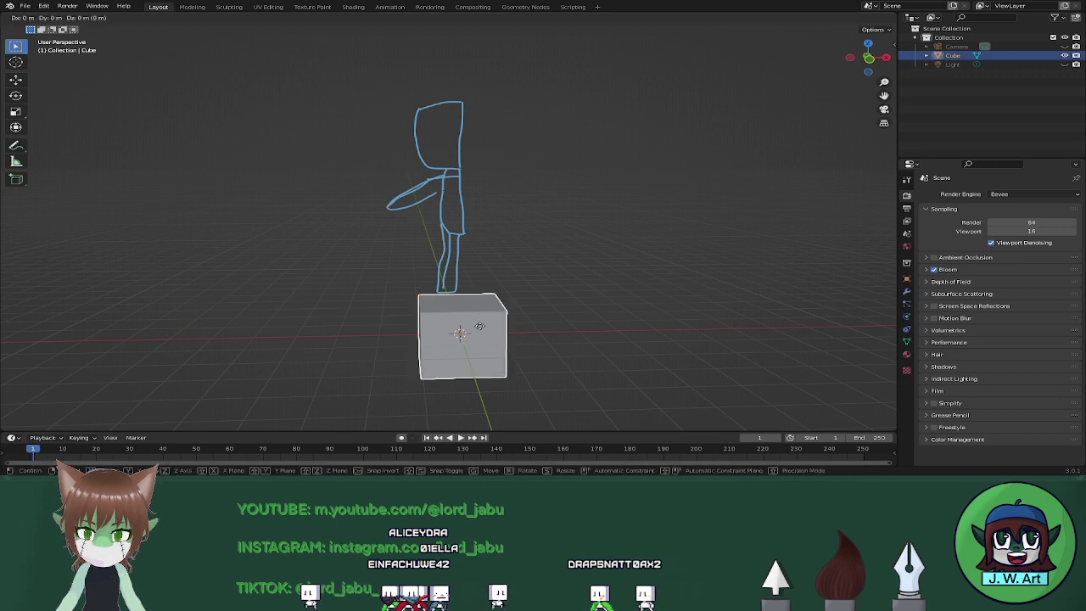
left_click(466, 127)
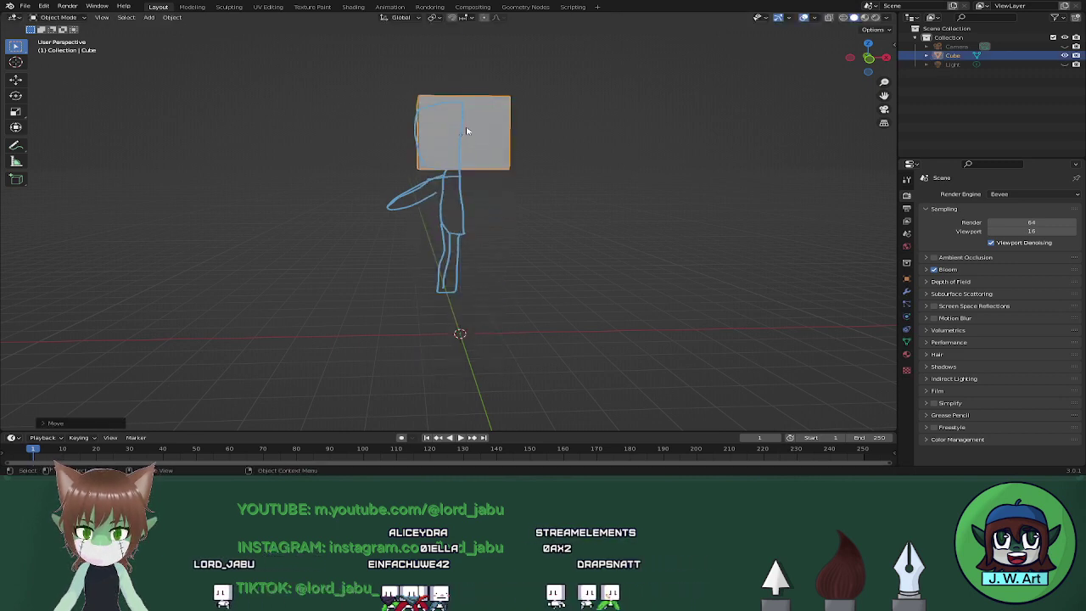
key("grave")
key("7")
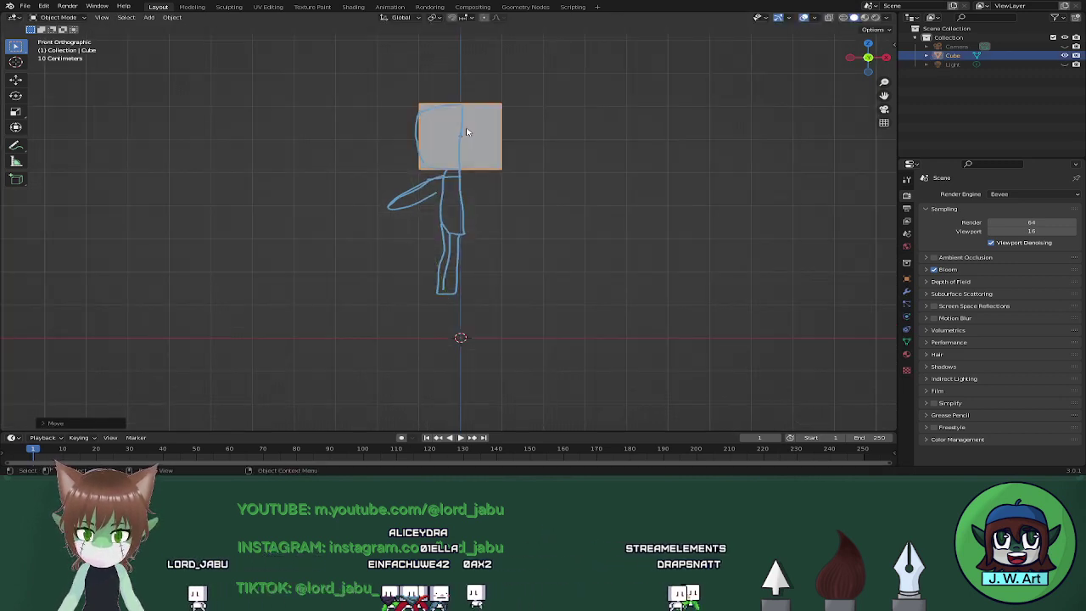
middle_click_drag(473, 184, 485, 242, "shift")
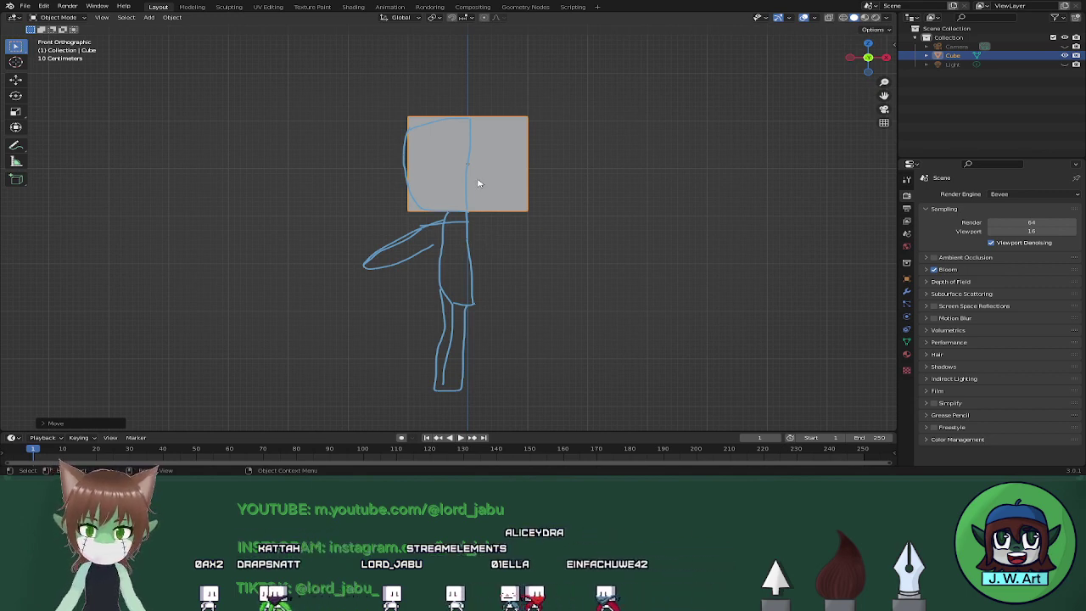
scroll(490, 200, "up", 1)
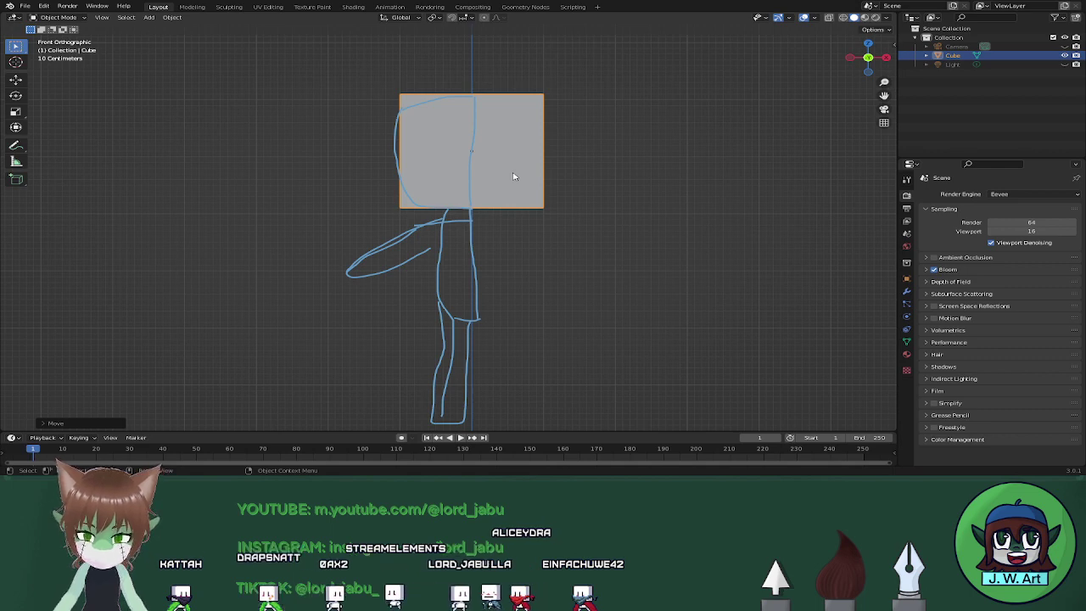
key("Tab")
middle_click_drag(624, 208, 633, 275, "shift")
key("grave")
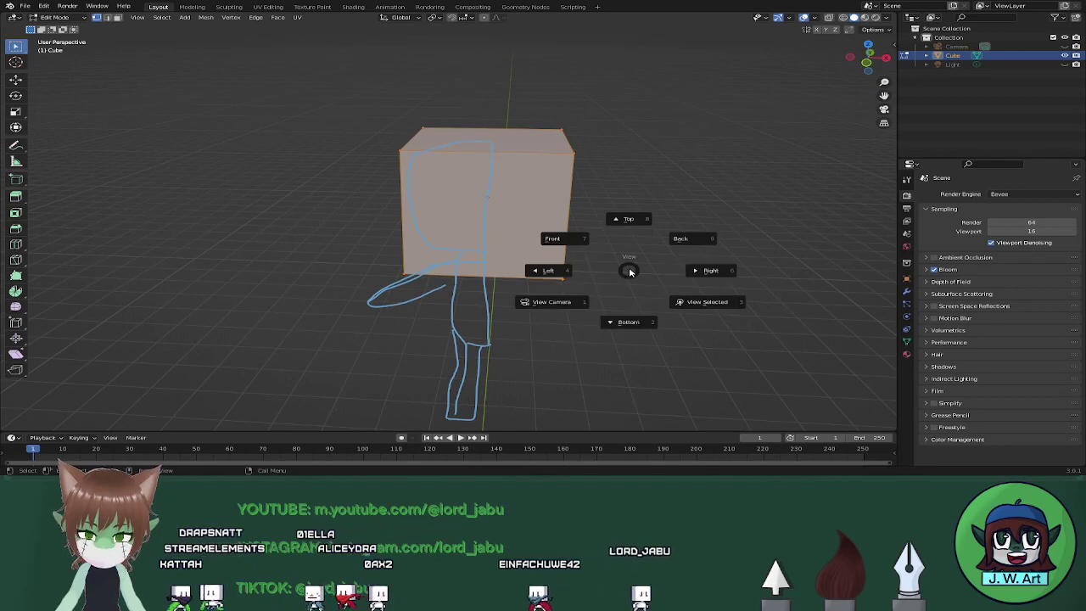
left_click(605, 250)
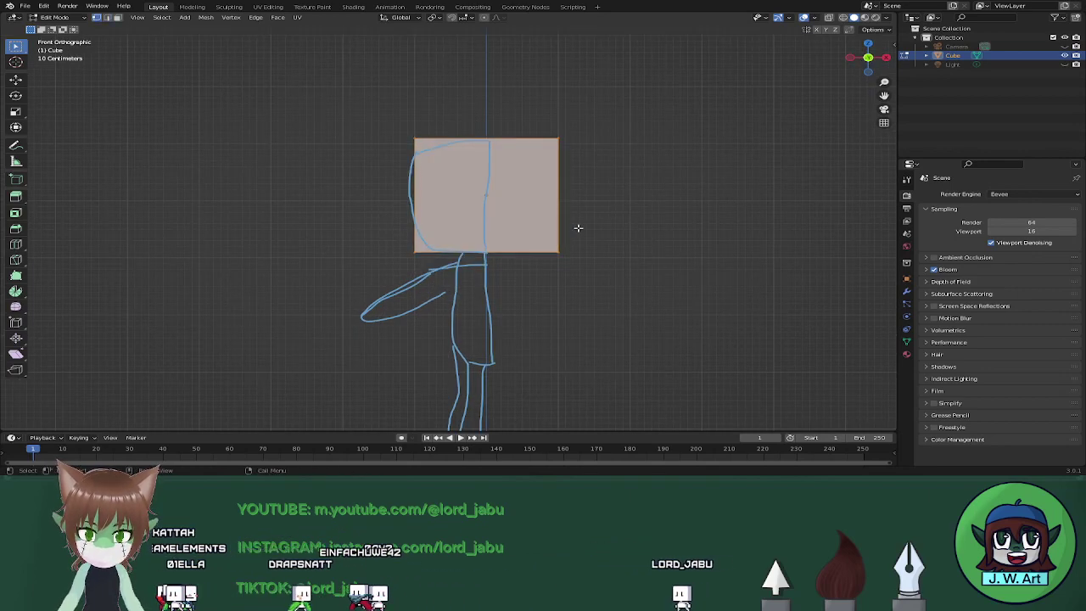
key("Tab")
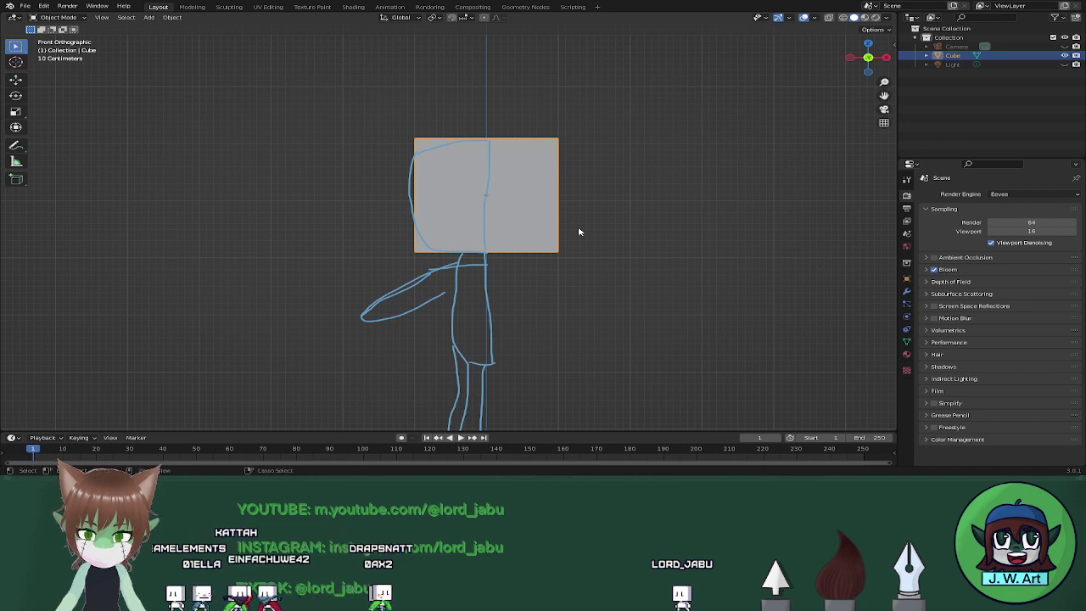
Undo the level 2 subdivision and give the cube a level 1 Subdivision modifier.
key("ctrl+2")
key("ctrl+z")
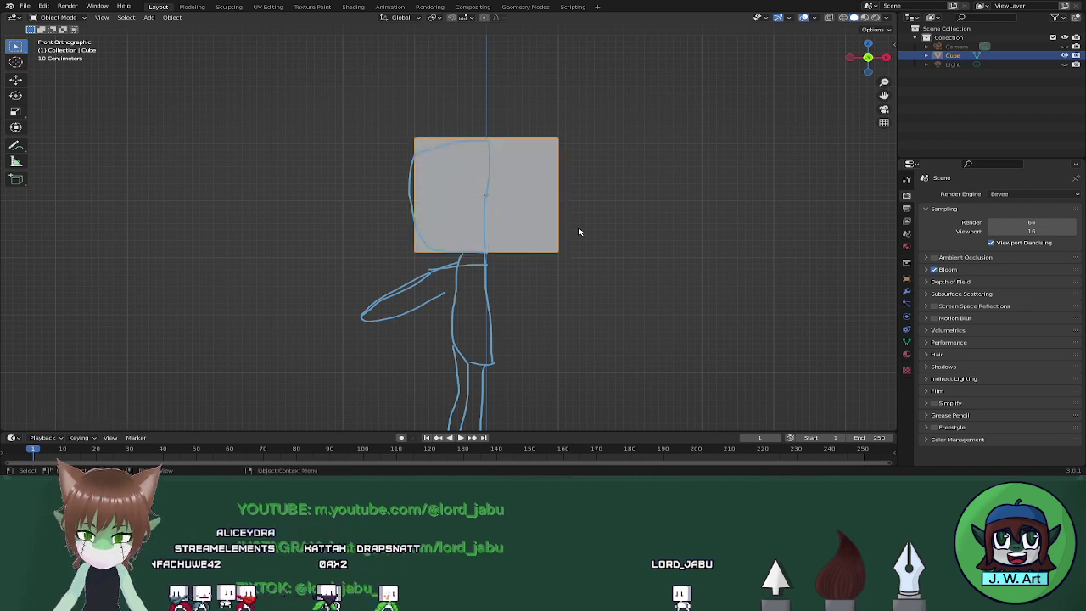
key("ctrl+1")
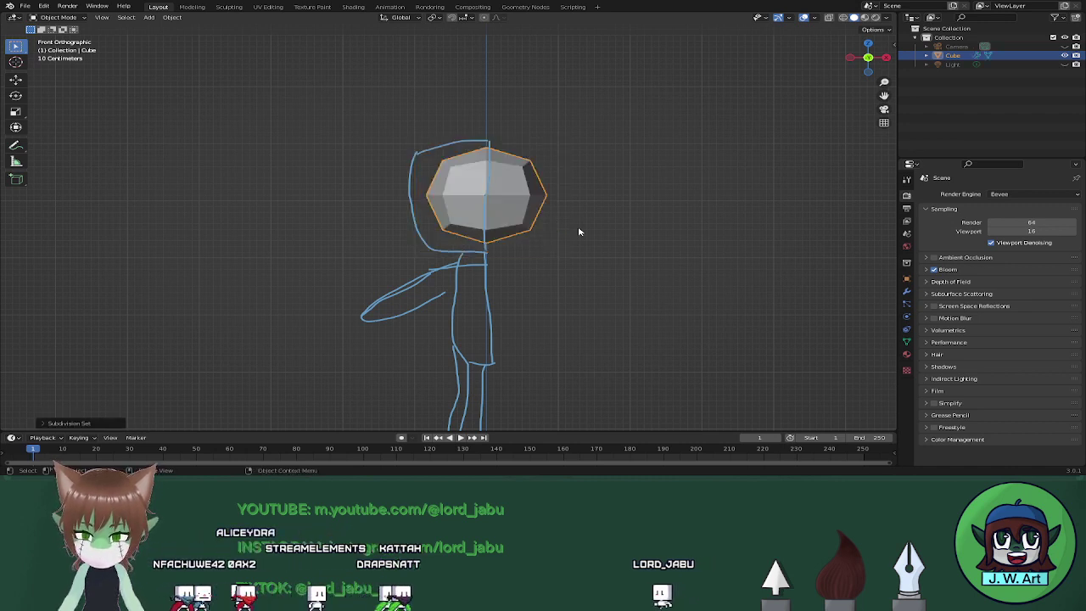
Add one centred vertical loop cut that splits the cube into two halves along the sketch's centre line.
key("Tab")
middle_click_drag(577, 230, 531, 218)
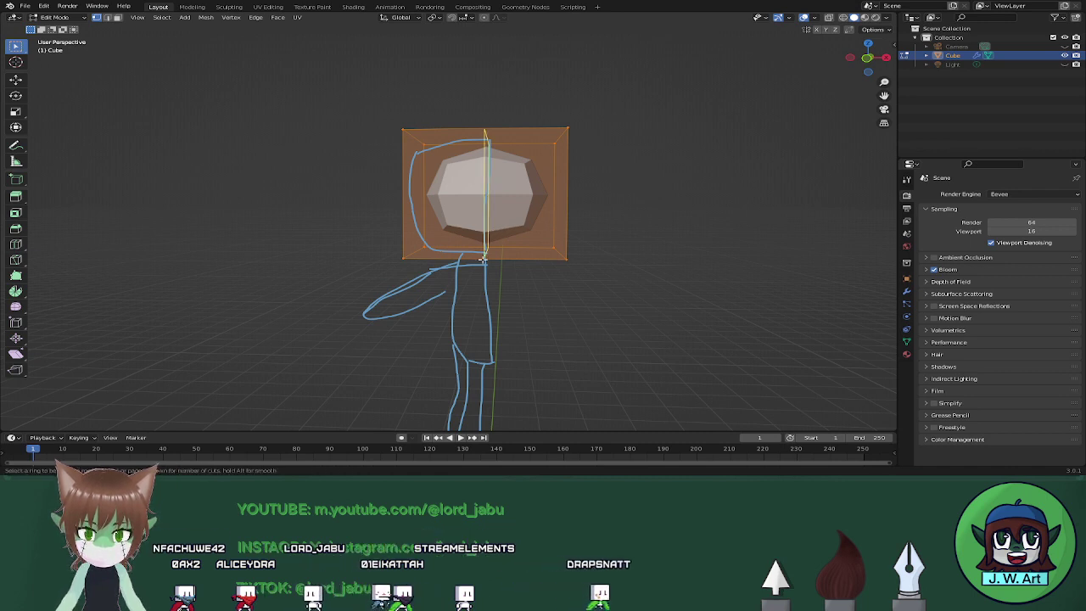
left_click(482, 264)
right_click(494, 266)
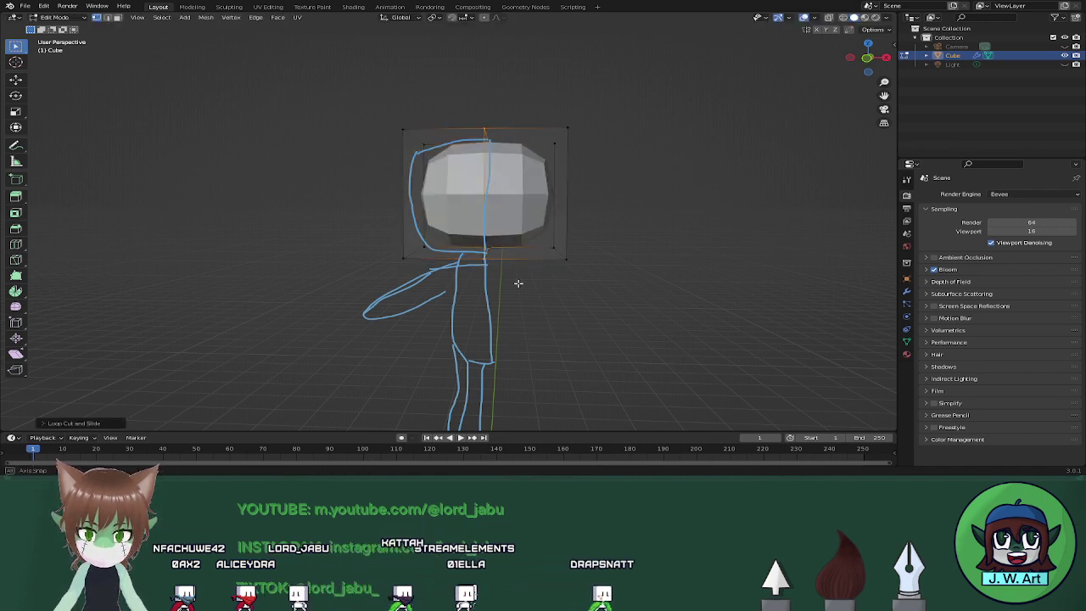
In front view with X-ray on, delete the outer vertices of the half without the sketch, then turn X-ray off.
middle_click_drag(519, 283, 523, 285)
key("grave")
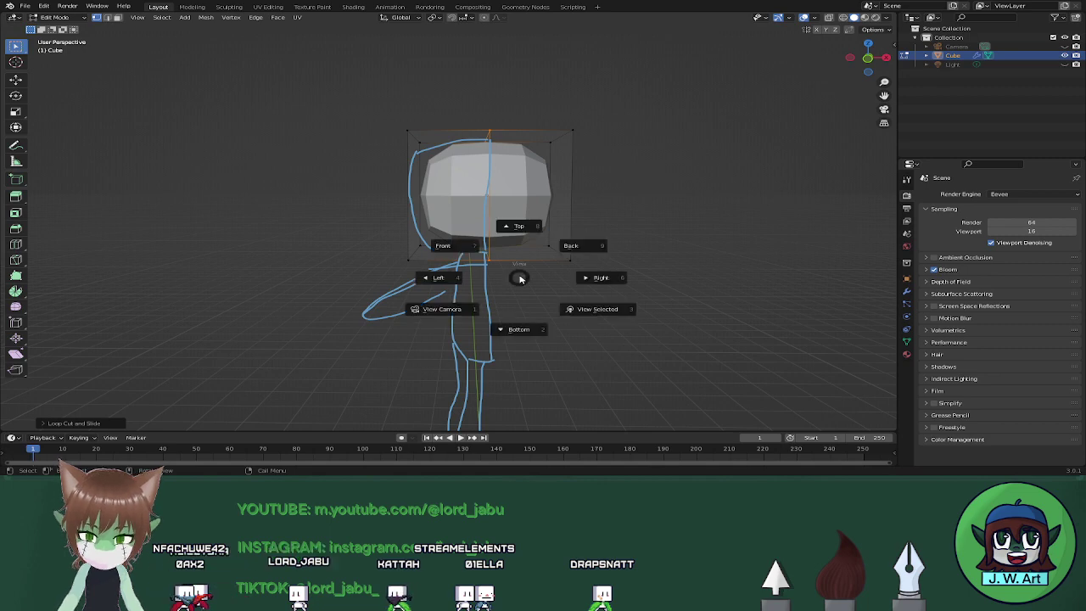
left_click(509, 244)
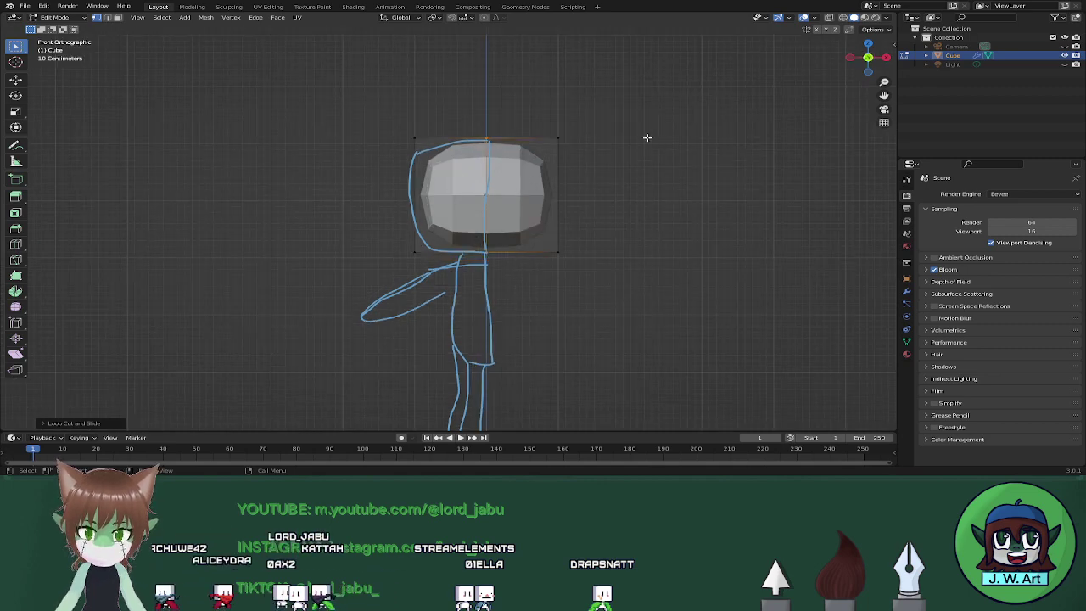
left_click_drag(643, 103, 536, 281)
key("alt+z")
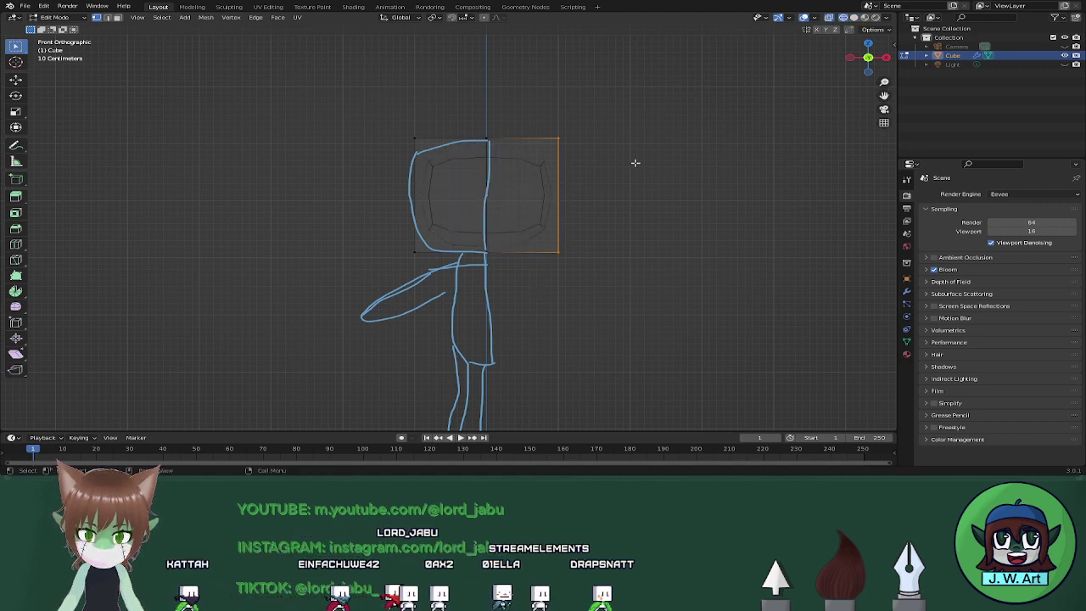
left_click_drag(679, 102, 535, 305)
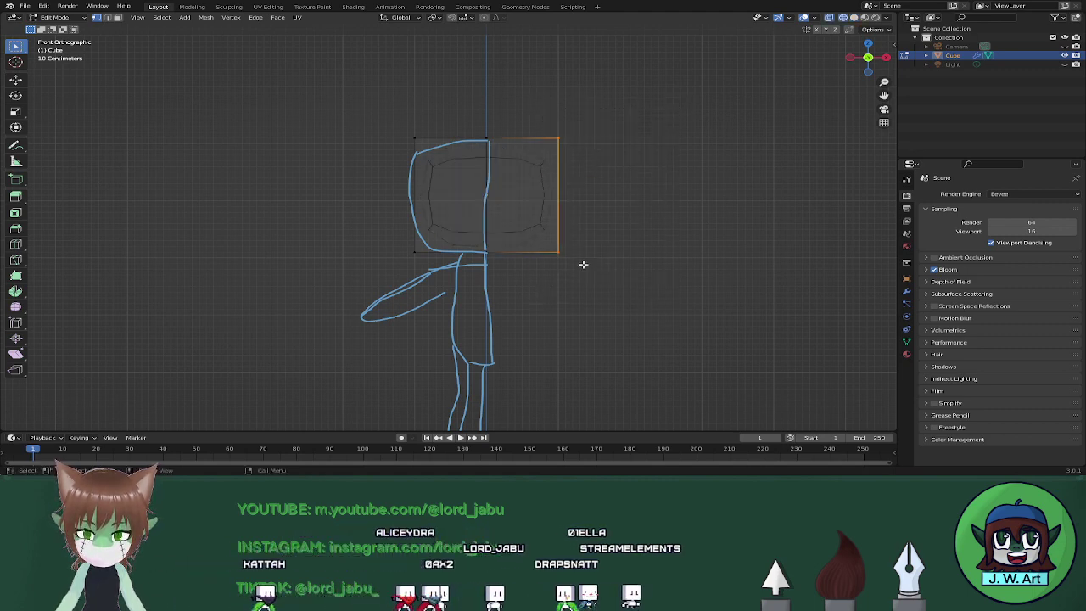
key("x")
left_click(585, 268)
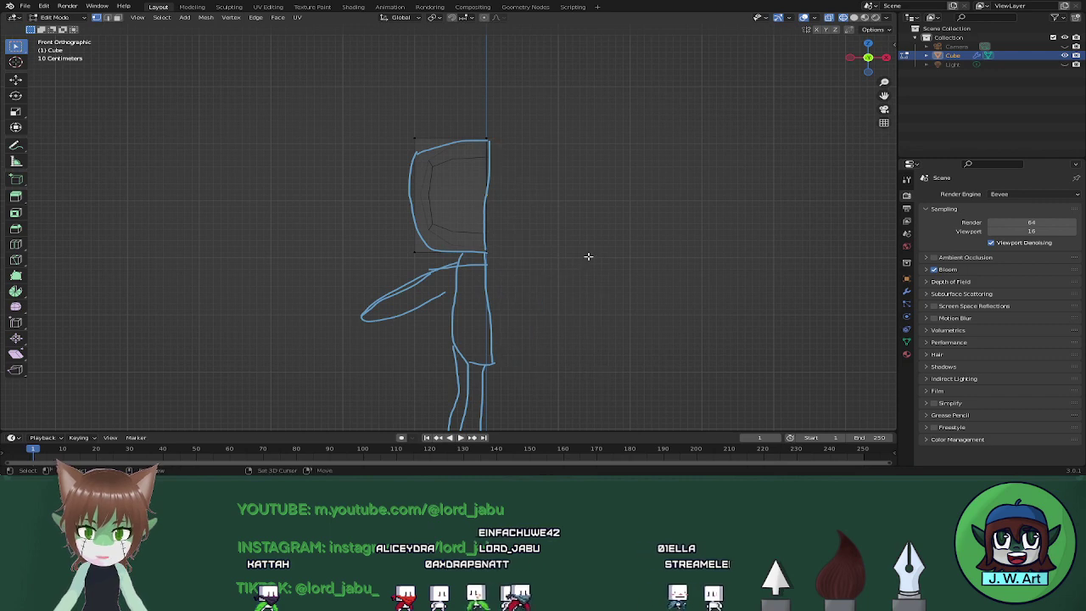
key("alt+z")
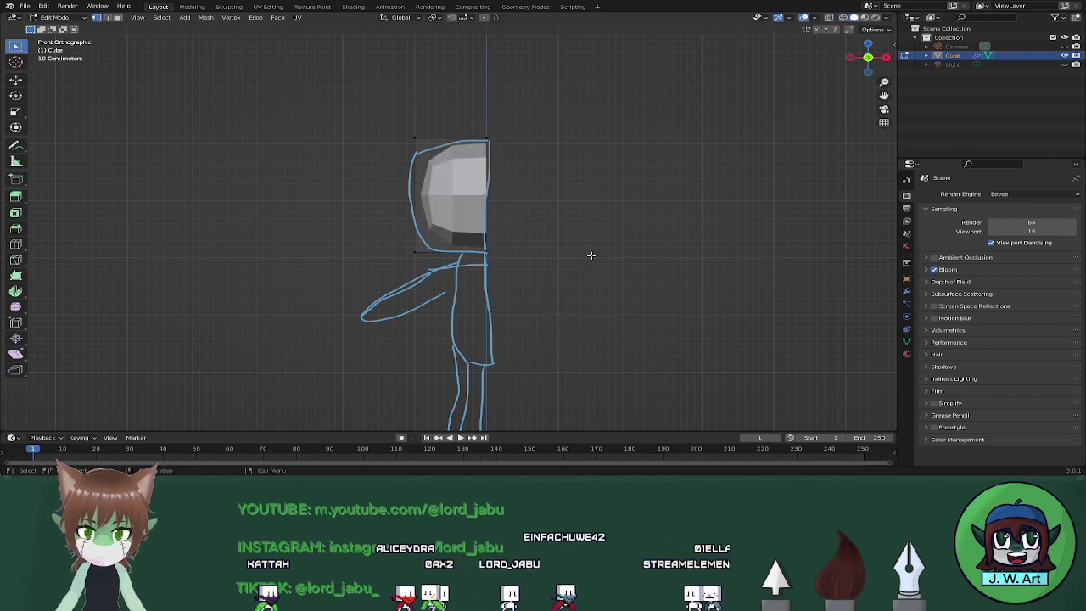
Add a Mirror modifier on the X axis to the half head and turn on X-ray.
left_click(906, 295)
left_click(1055, 196)
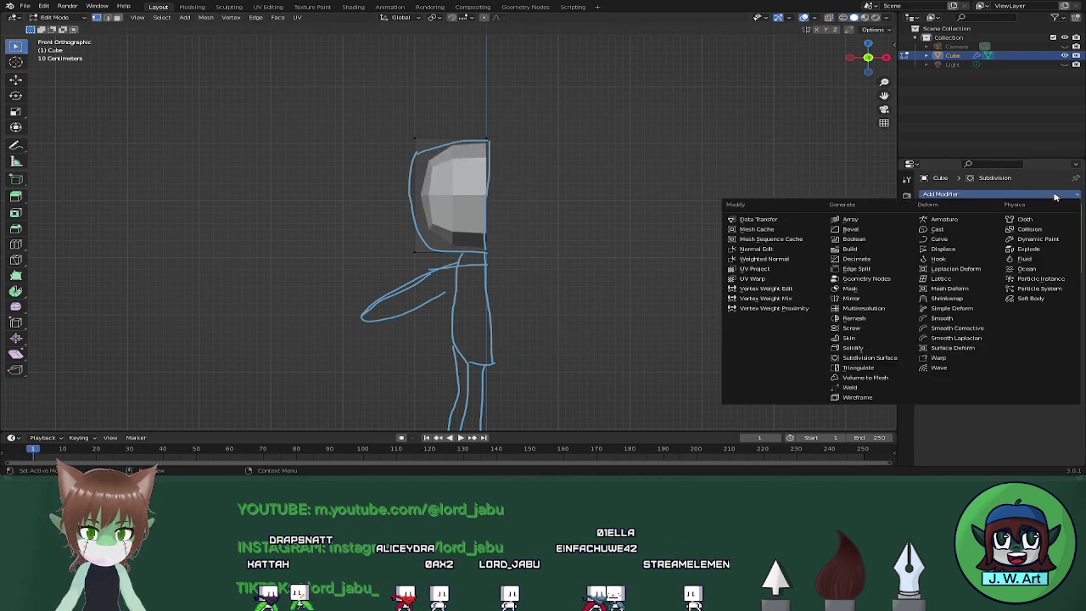
left_click(879, 301)
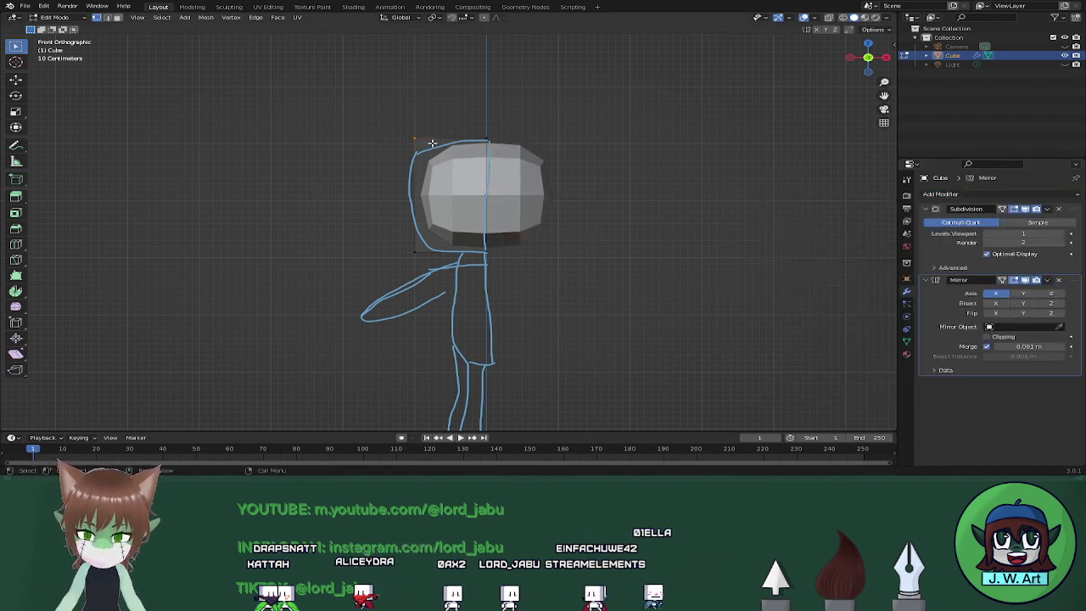
key("alt+z")
left_click_drag(385, 111, 445, 145)
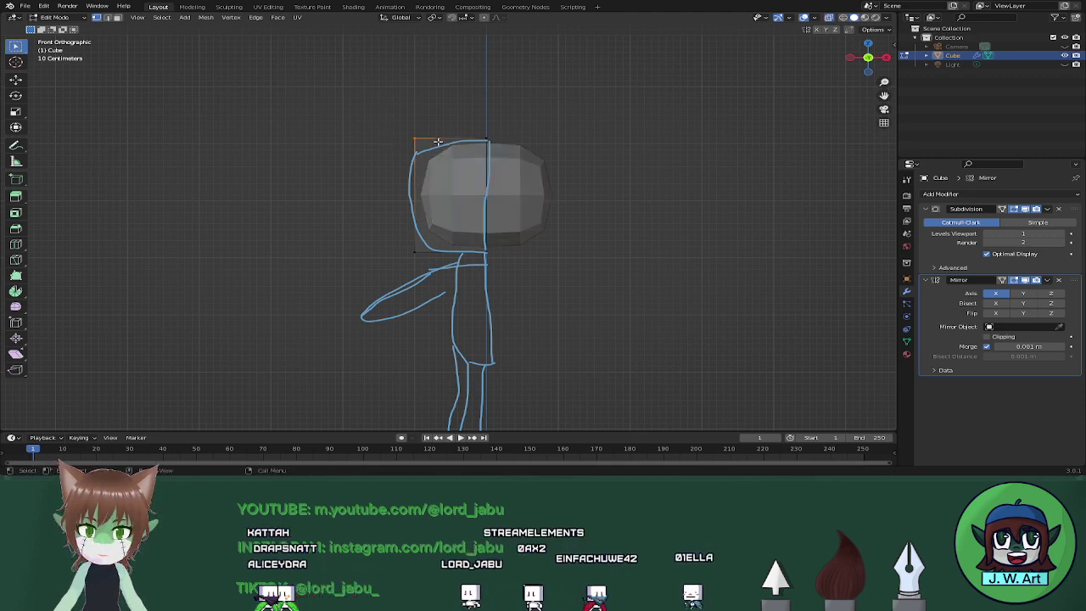
key("g")
key("z")
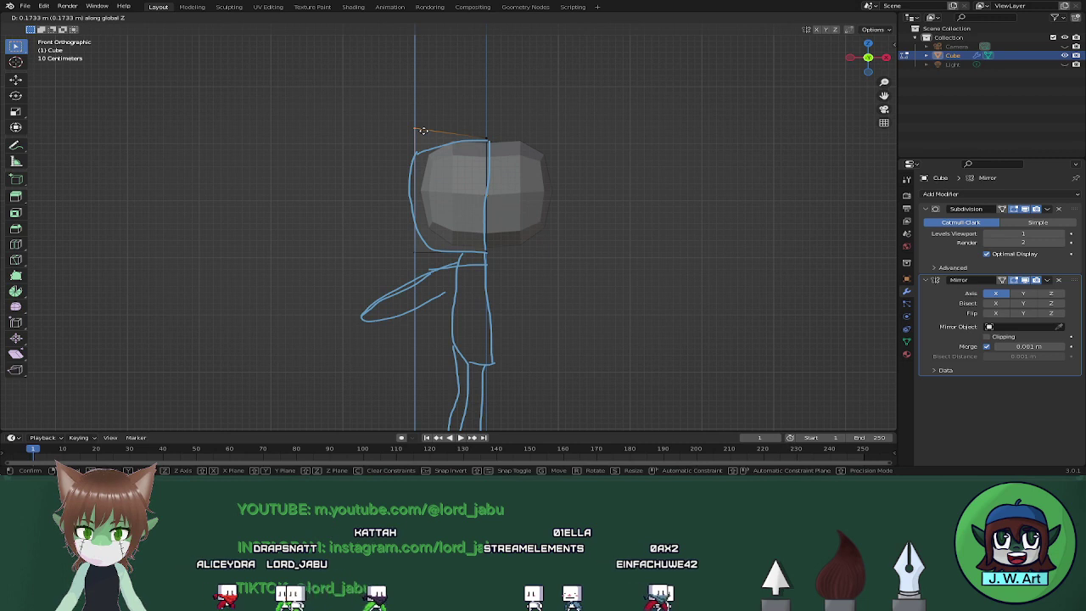
right_click(424, 132)
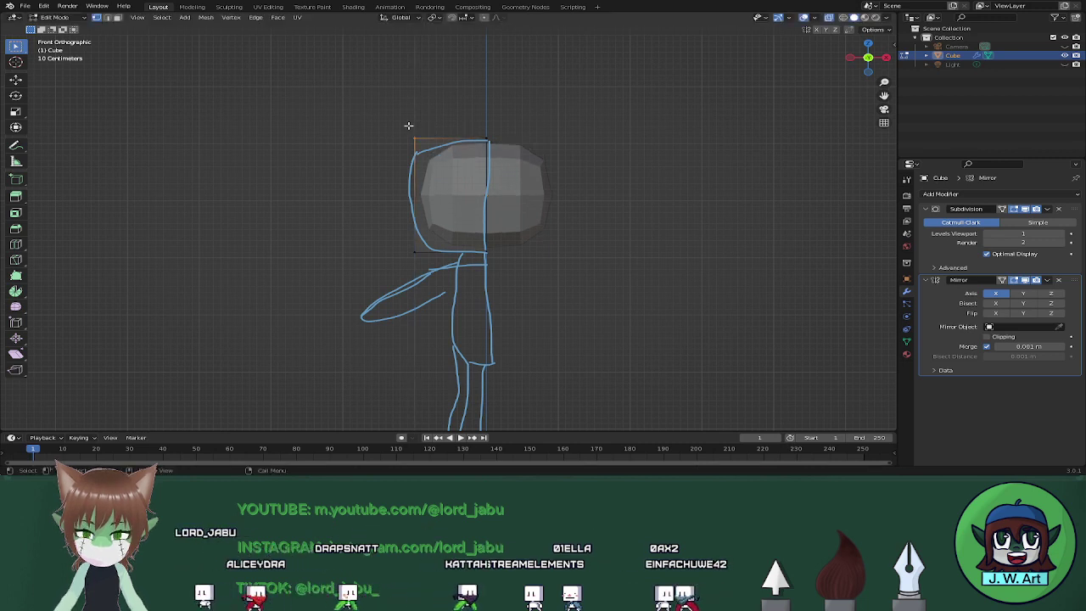
Raise all the upper vertices of the half head about 0.05 m along the Z axis.
left_click_drag(407, 127, 533, 151)
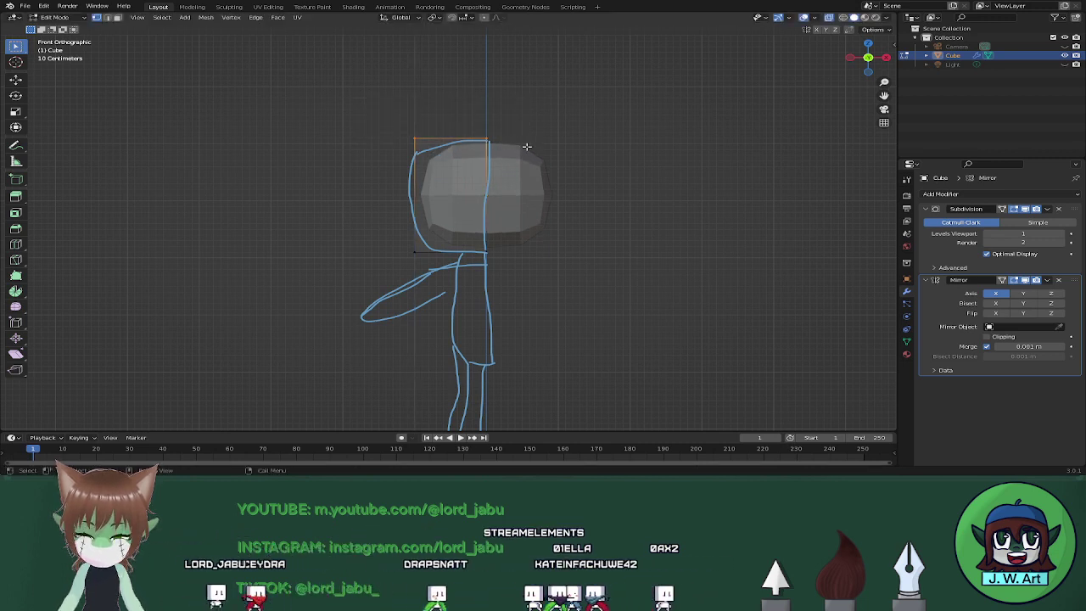
key("g")
key("z")
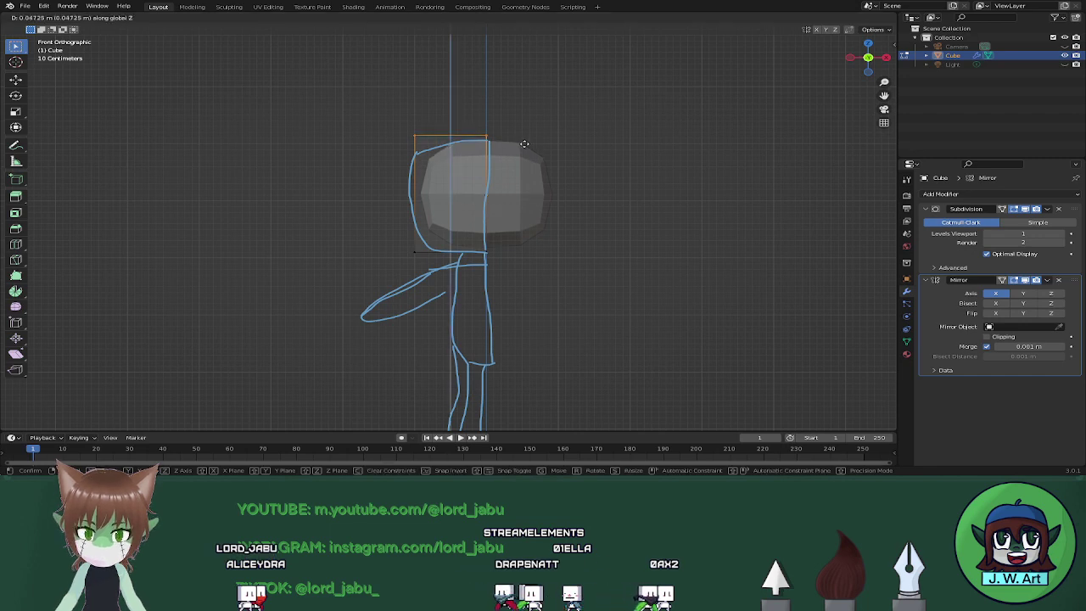
left_click(524, 143)
Move the head's outer upper corner vertices outward along X and slightly down along Z to match the sketch.
left_click_drag(389, 95, 462, 152)
key("x")
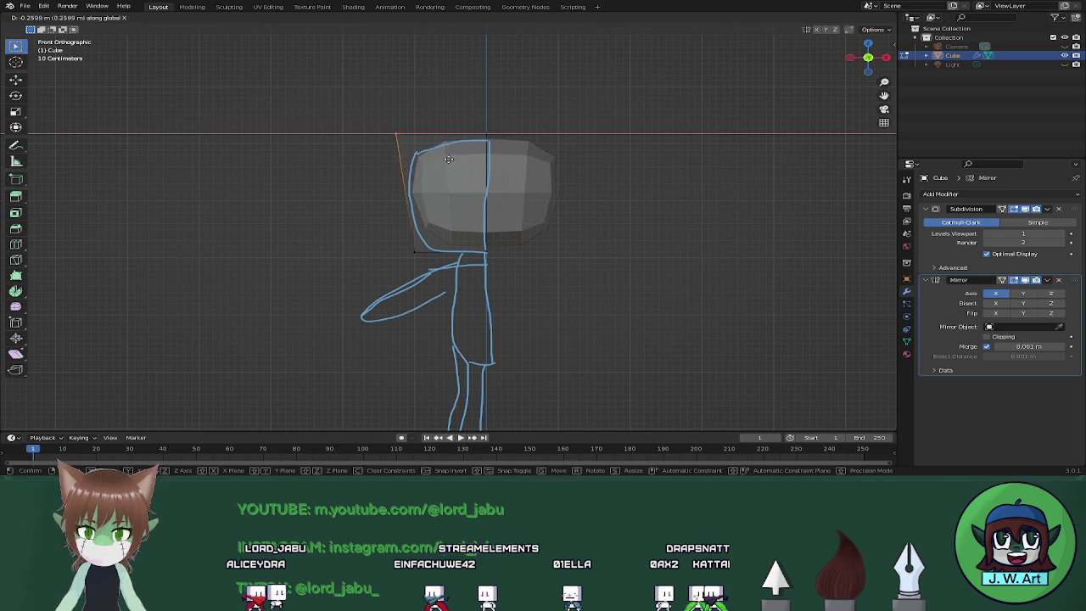
key("x")
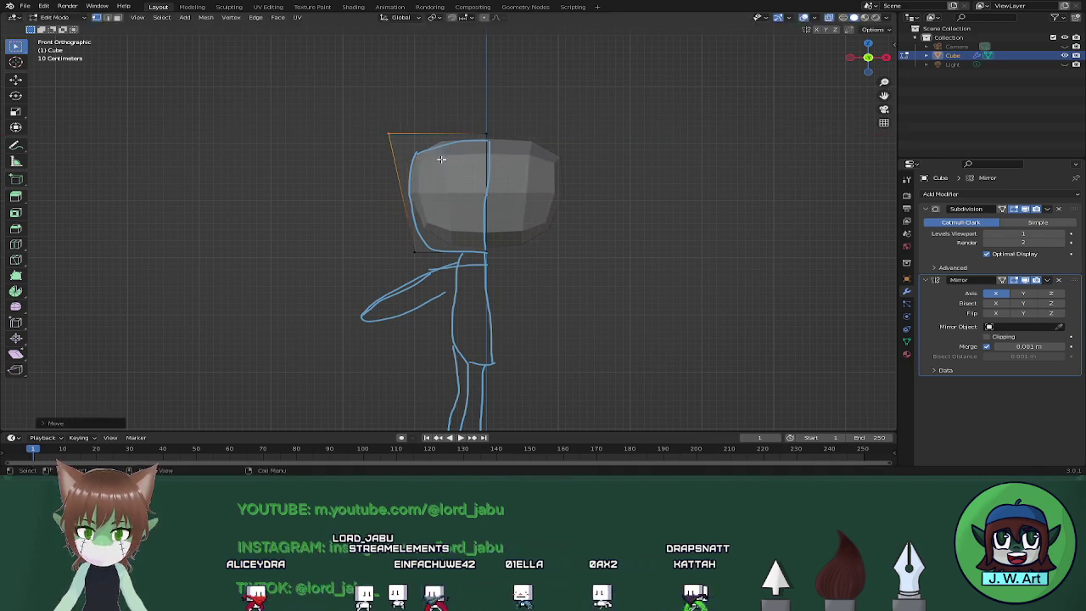
key("z")
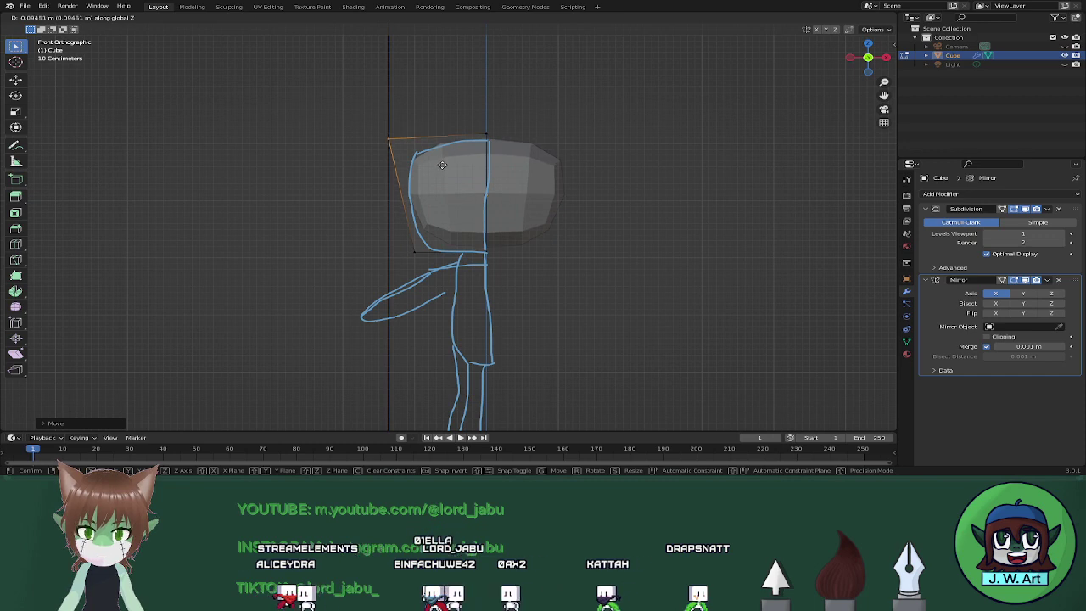
key("z")
key("x")
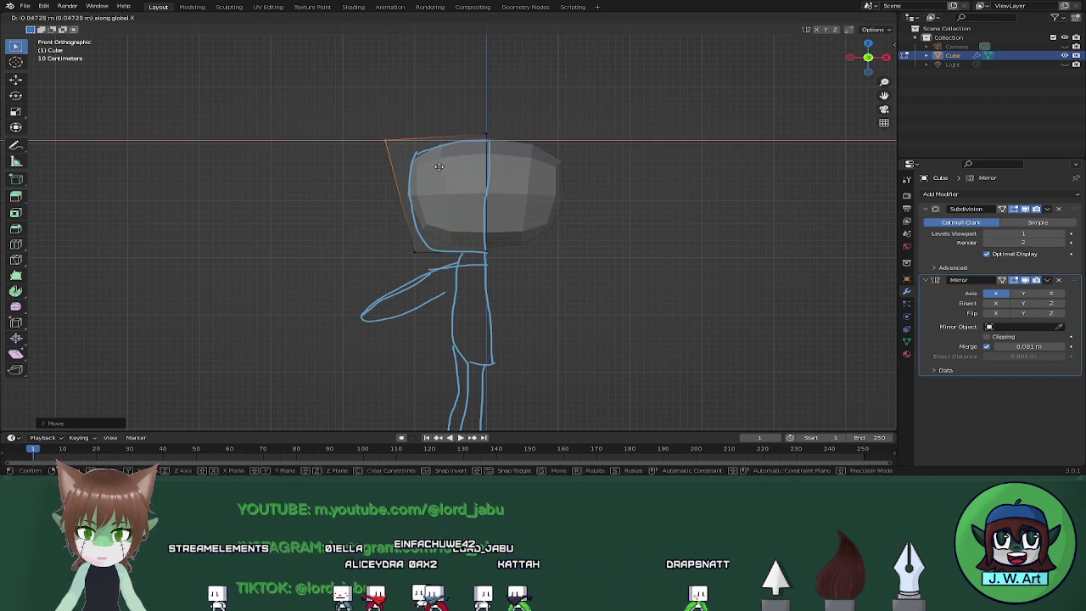
left_click(437, 166)
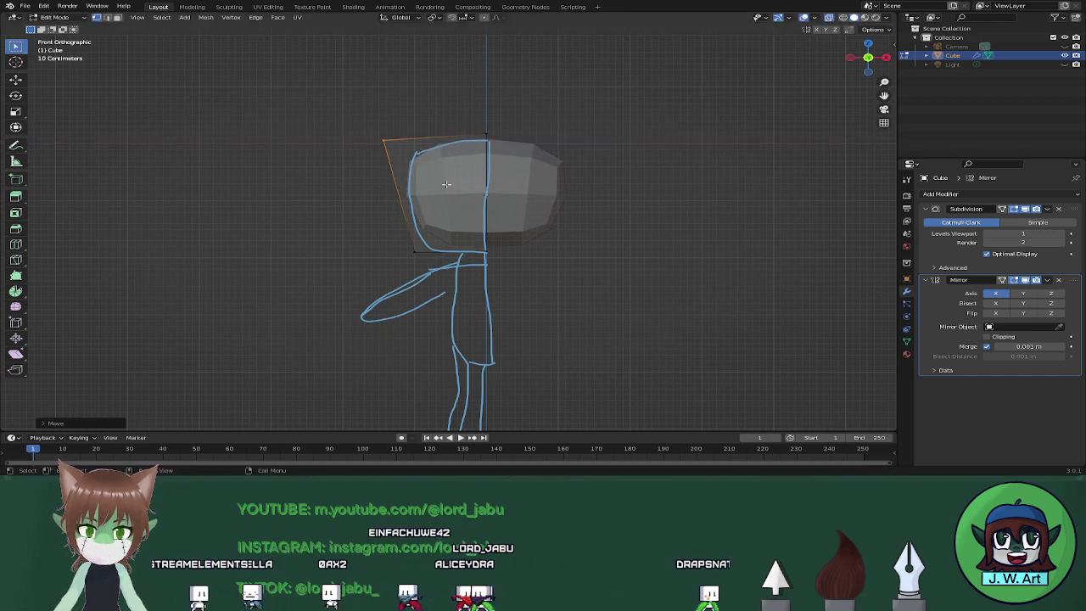
Lower the bottom vertices of the half head slightly along the Z axis toward the sketched neck.
key("g")
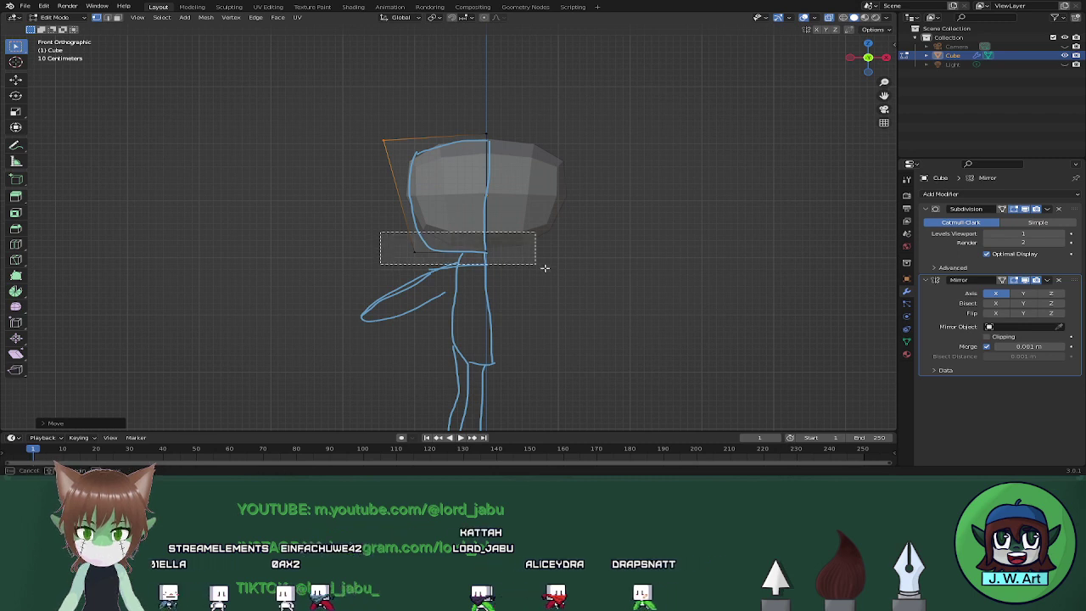
key("z")
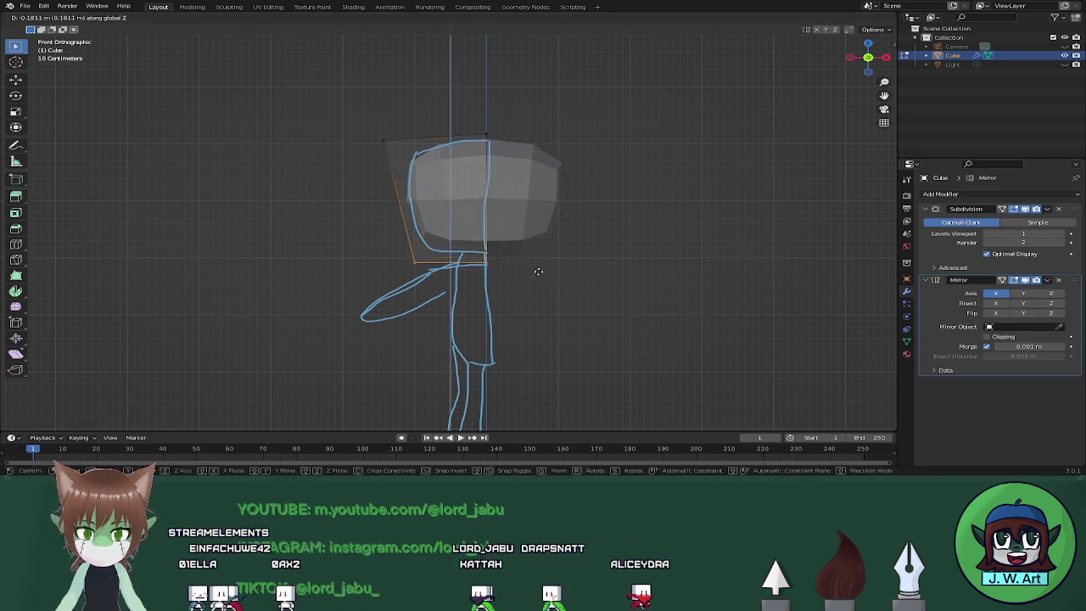
left_click(513, 266)
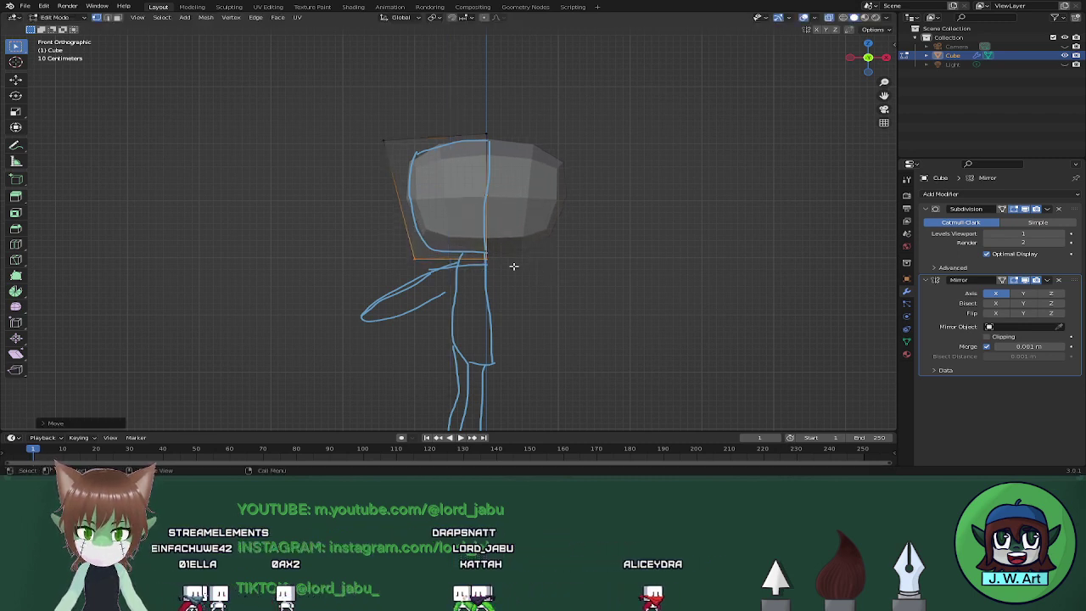
Move the head's lower outer corner vertices about 0.05 m outward along X and slightly down along Z to match the sketch.
key("g")
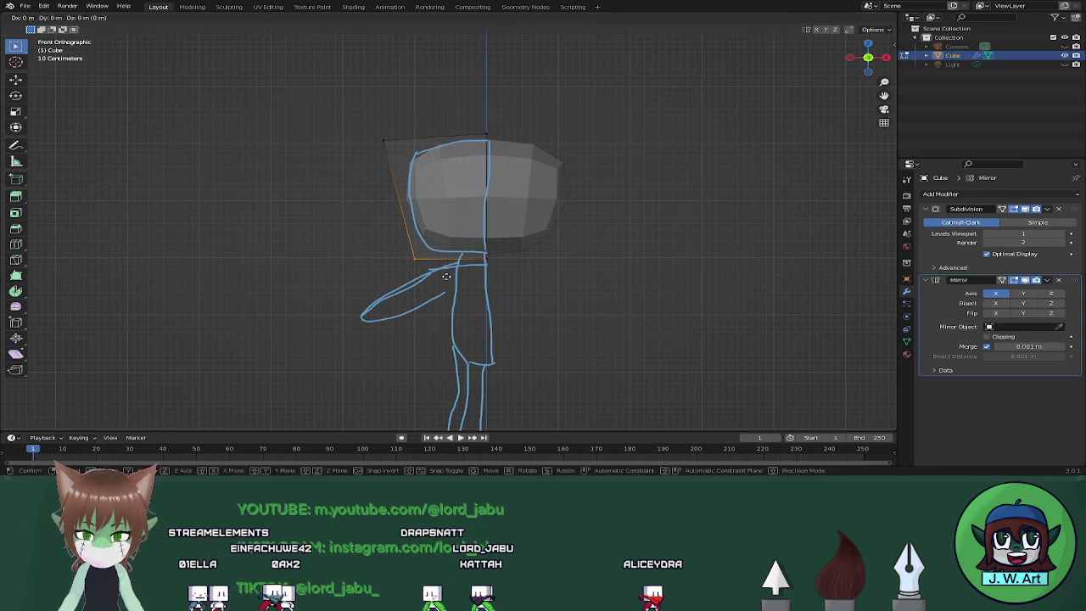
key("x")
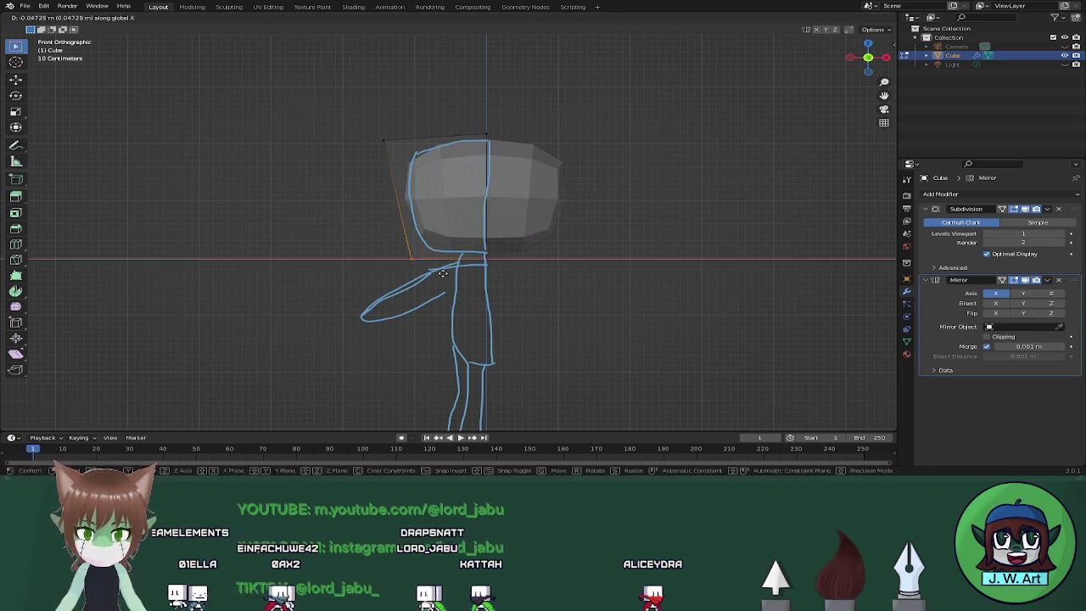
left_click(443, 272)
key("g")
key("z")
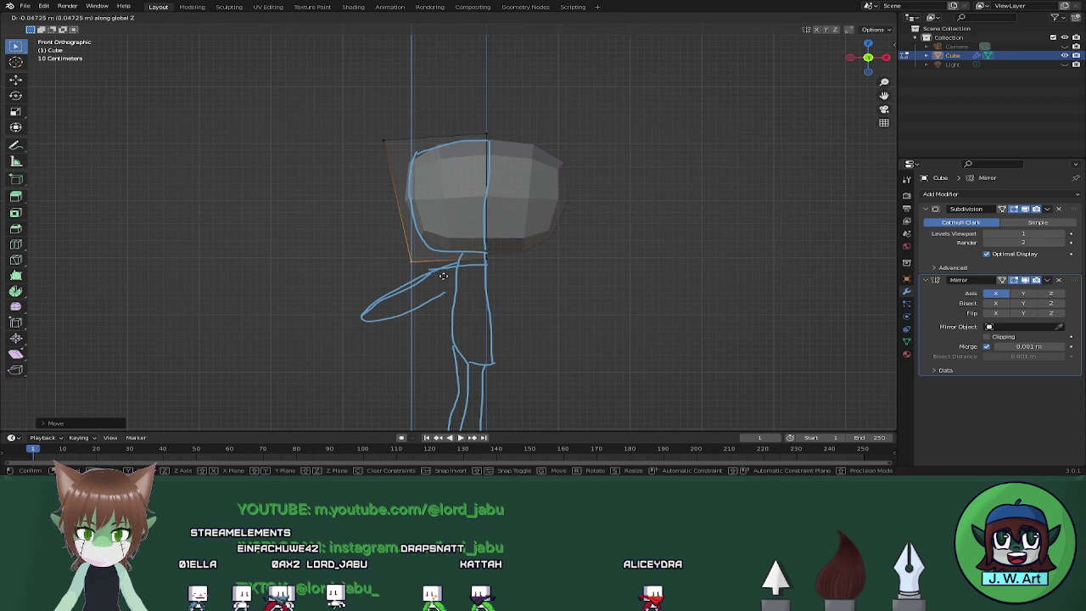
left_click(444, 278)
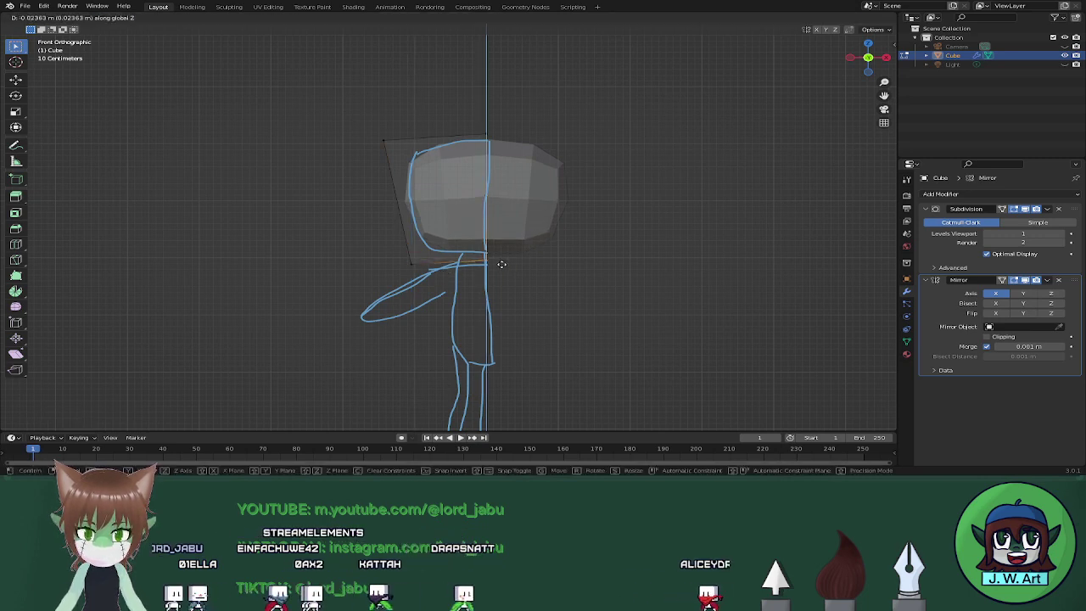
Add a second cube mesh in Object Mode and give it a level 1 Subdivision modifier.
mouse_move(502, 263)
middle_mouse_down()
mouse_move(587, 262)
mouse_move(482, 272)
mouse_move(572, 204)
mouse_move(575, 279)
mouse_move(473, 264)
mouse_move(611, 252)
mouse_move(576, 270)
mouse_move(518, 268)
mouse_move(568, 268)
mouse_move(545, 269)
middle_mouse_up()
key("Tab")
key("shift+a")
mouse_move(546, 265)
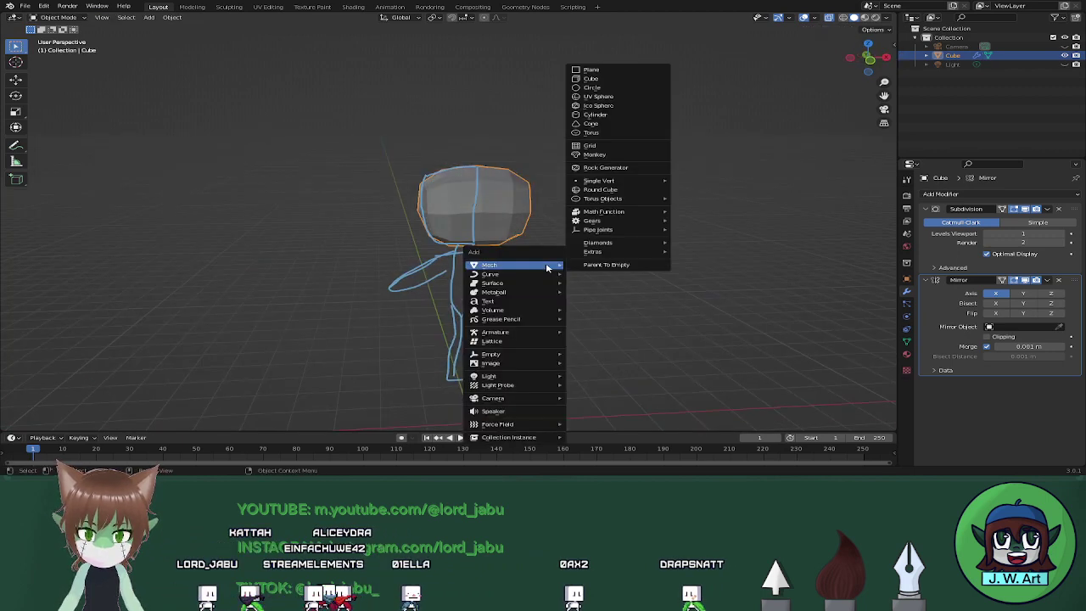
left_click(615, 79)
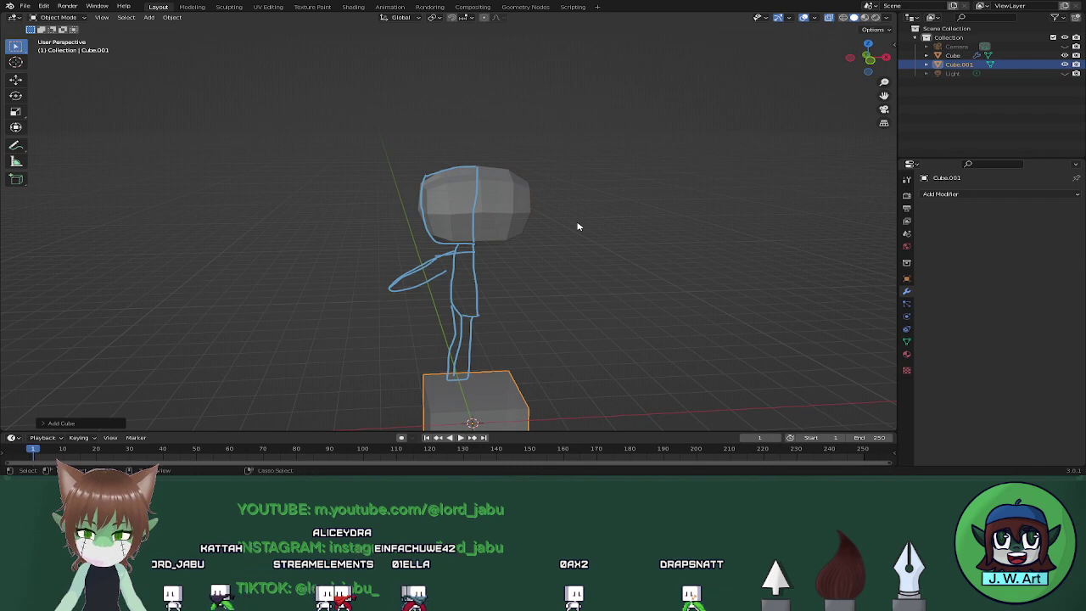
key("ctrl+1")
middle_click_drag(583, 240, 547, 231)
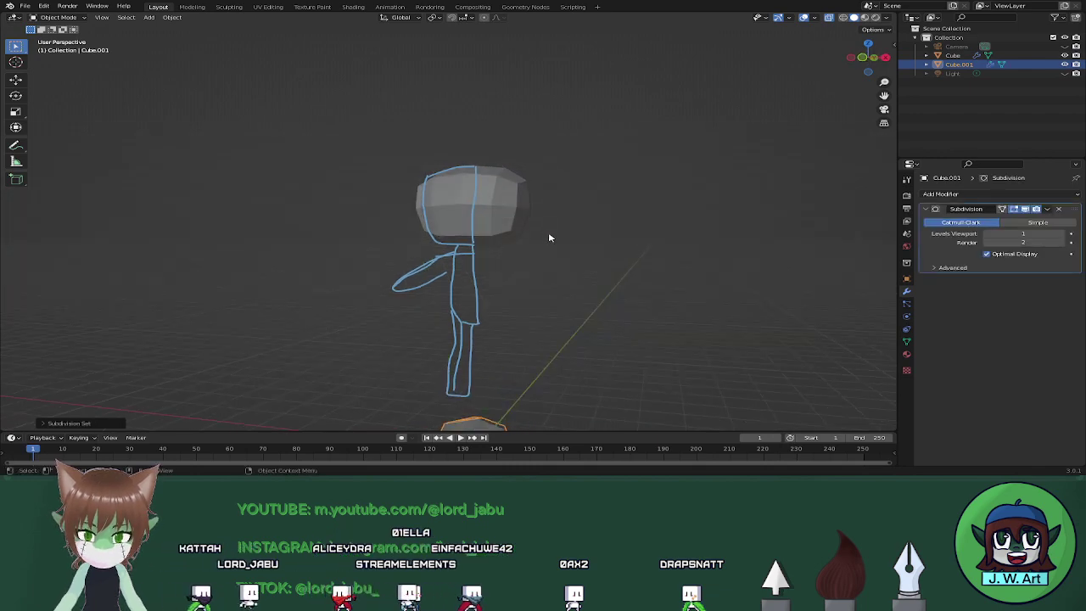
Raise the second cube along Z into the lower half of the head and shift it slightly forward along Y.
key("g")
key("z")
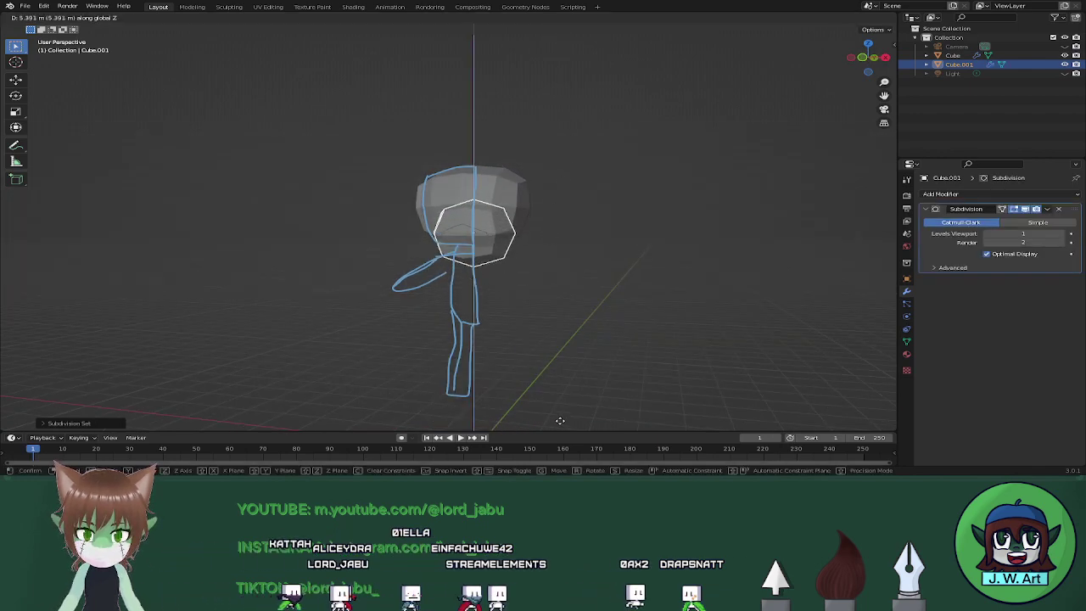
left_click(560, 407)
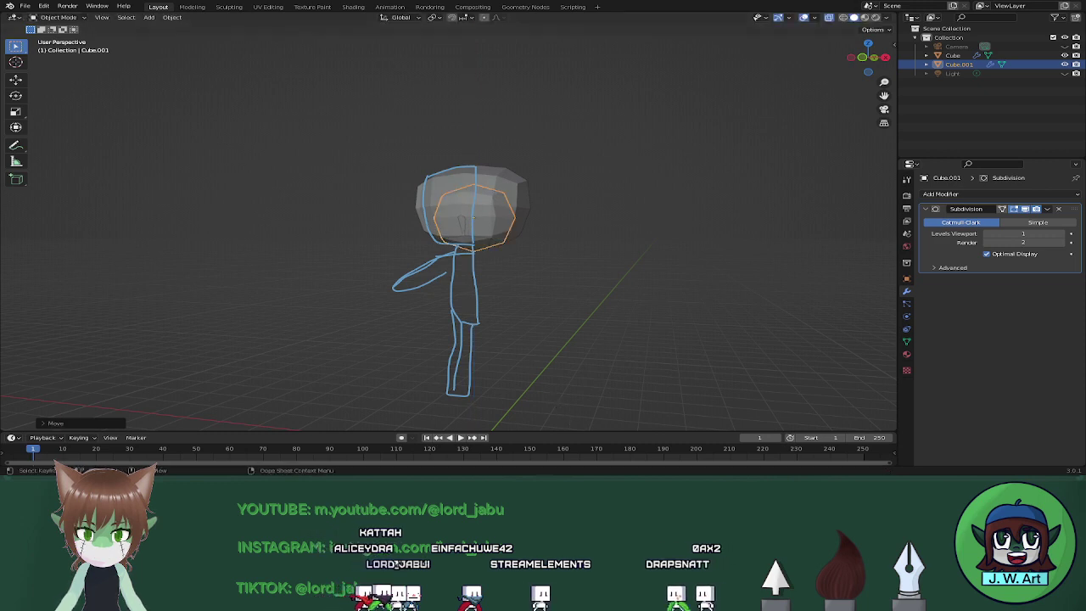
middle_click_drag(636, 399, 531, 377)
key("g")
key("y")
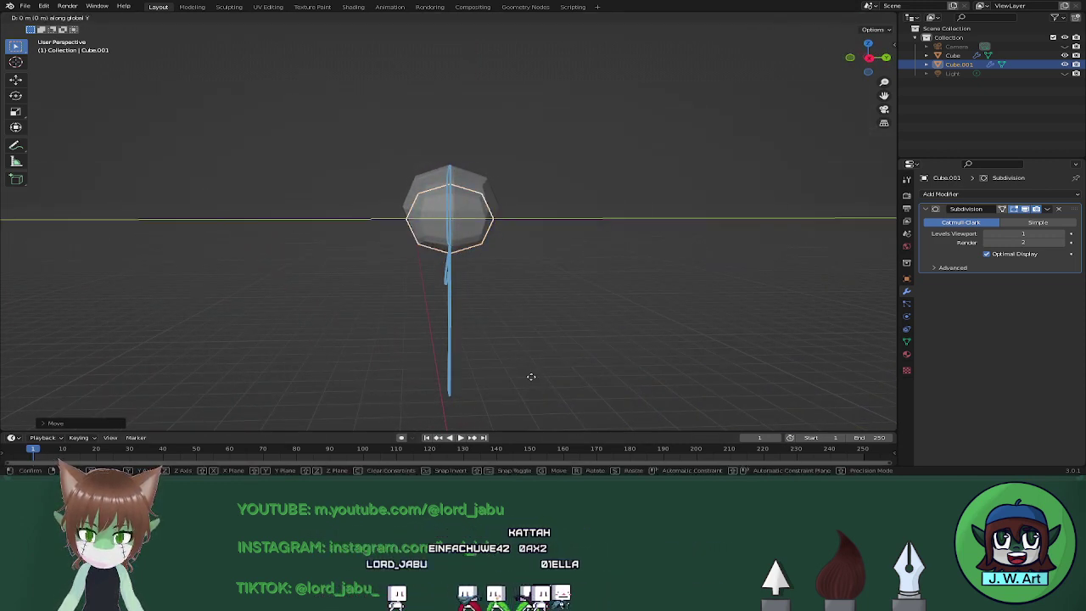
left_click(518, 373)
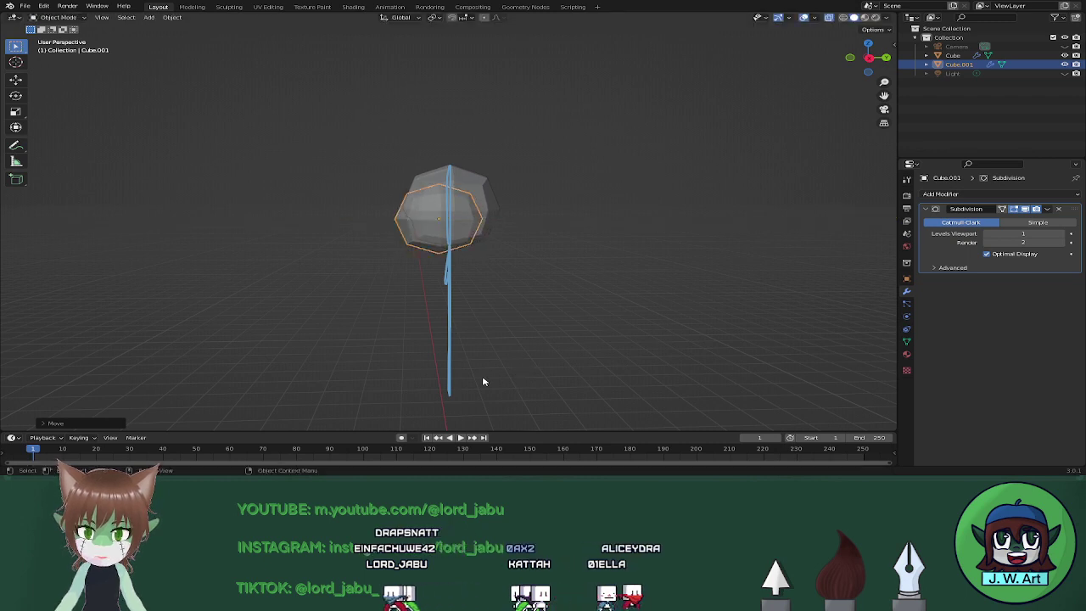
middle_click_drag(518, 373, 583, 389)
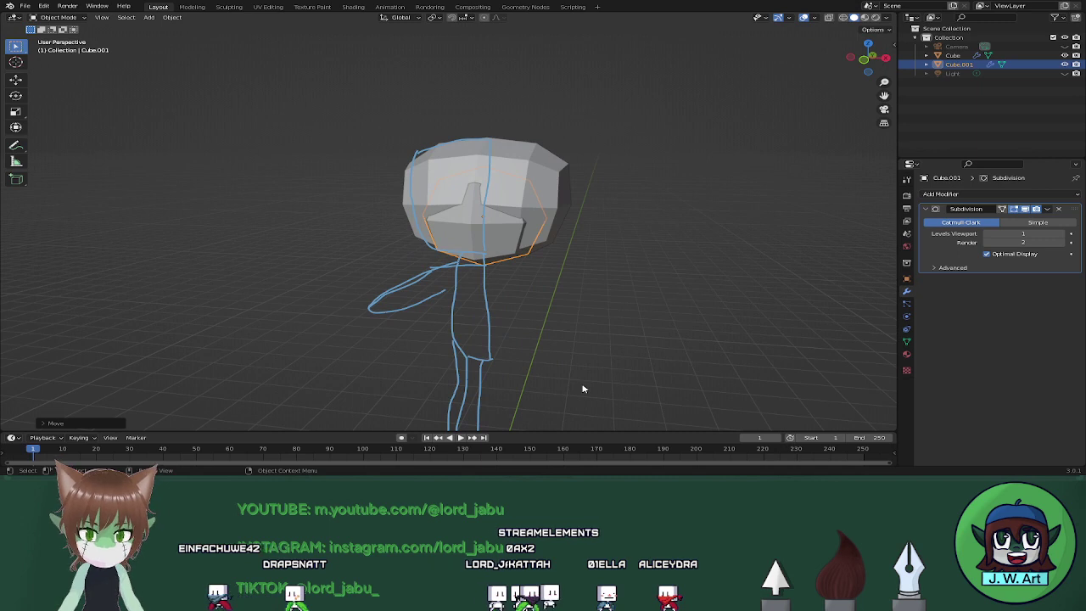
Enter Edit Mode on the second cube and cut a centred vertical edge loop through it.
key("Tab")
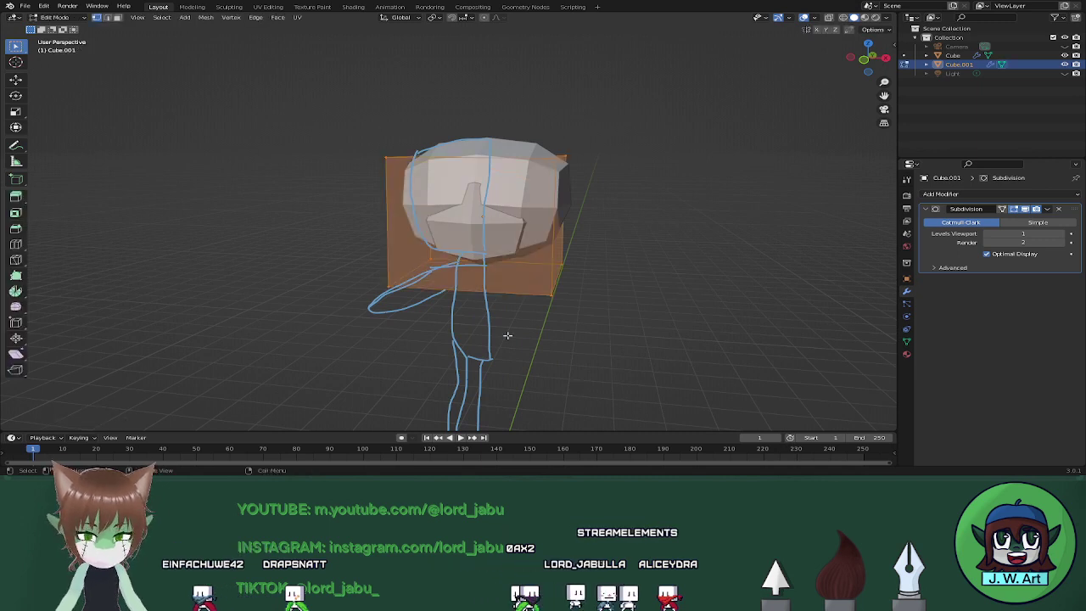
left_click(485, 293)
right_click(490, 293)
Switch to wireframe shading and delete the vertices of the second cube's half opposite the sketched arm.
middle_click_drag(500, 297, 566, 314)
key("shift+z")
left_click_drag(635, 108, 524, 305)
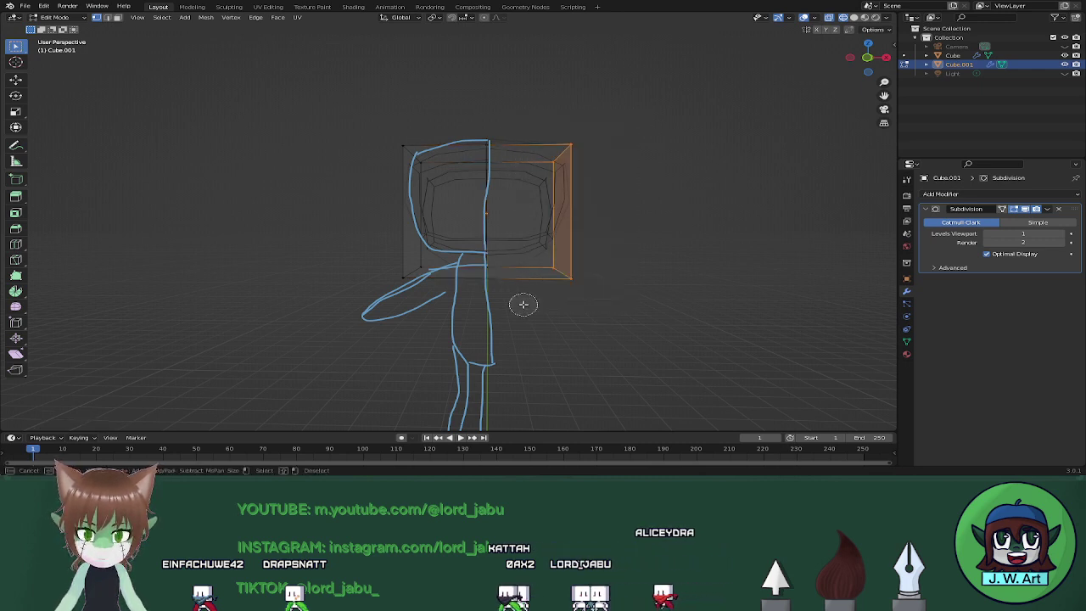
key("Escape")
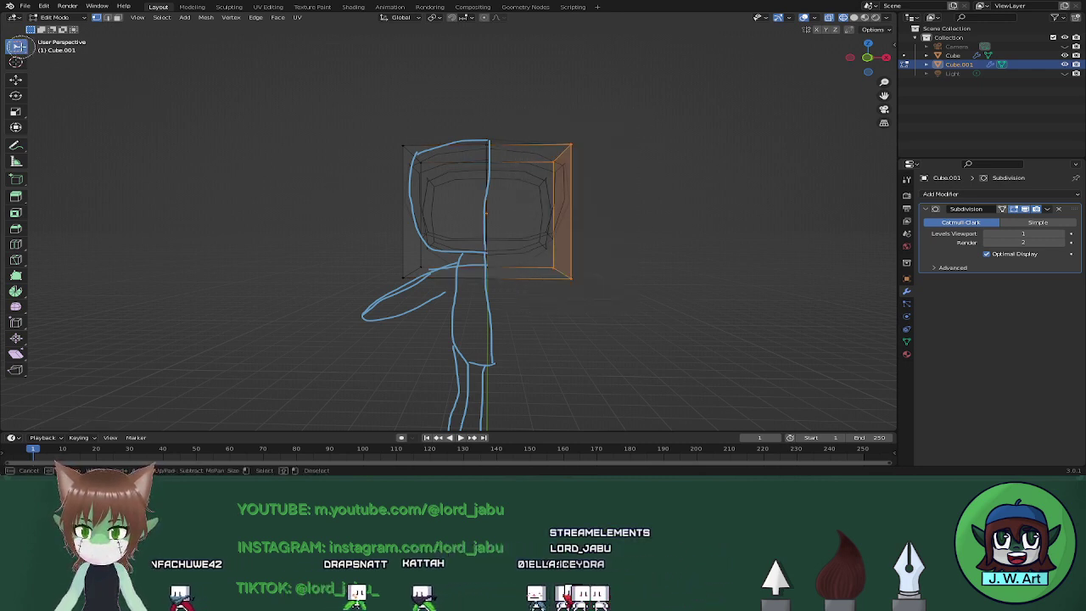
key("x")
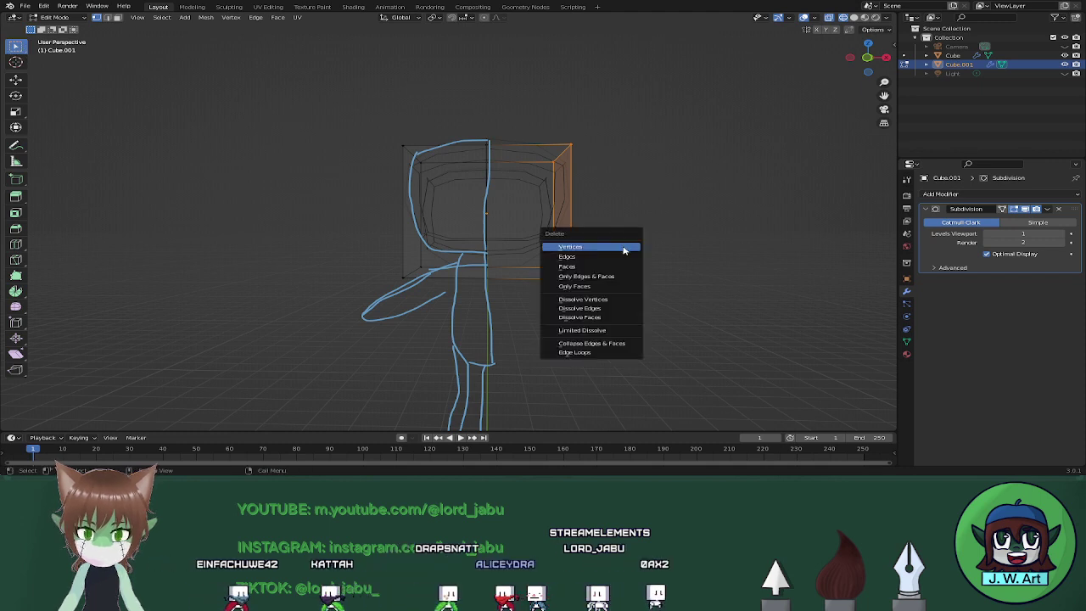
left_click(623, 246)
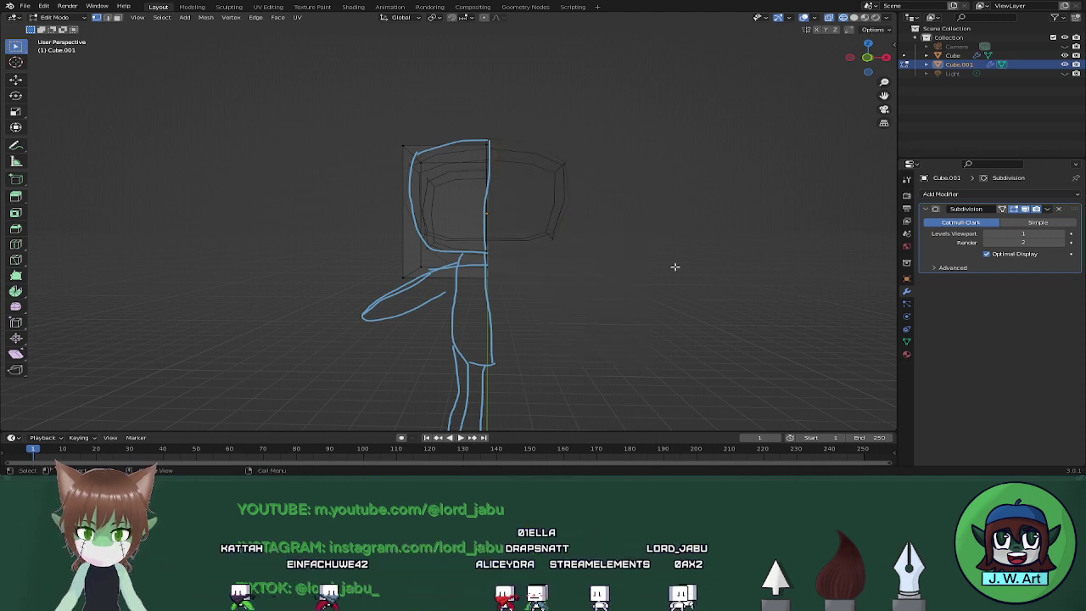
Add a Mirror modifier on the X axis to the second cube's remaining half and return to solid shading.
left_click(1043, 195)
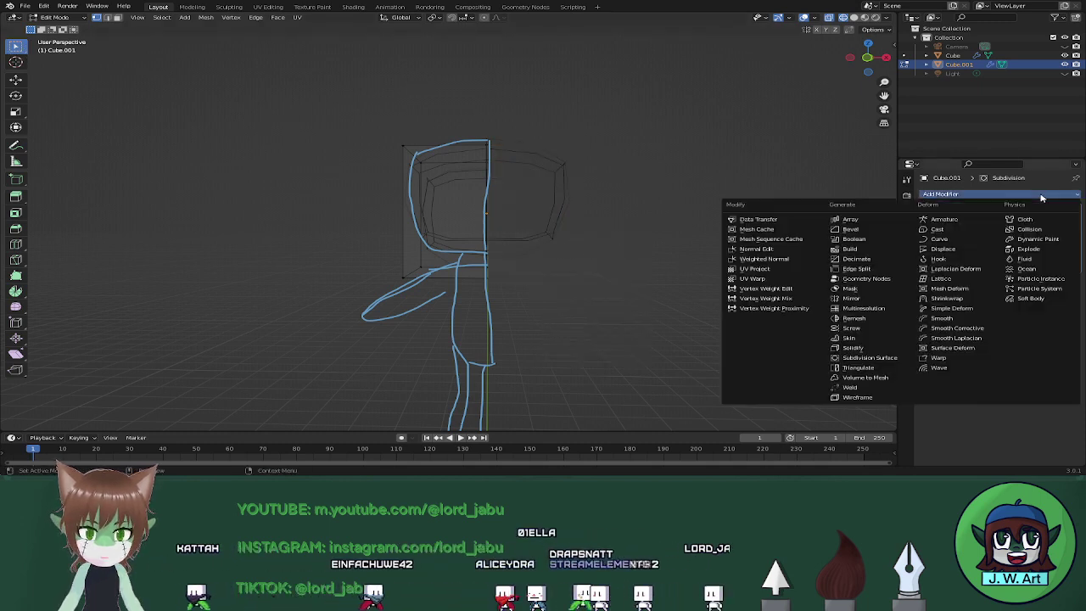
left_click(859, 300)
key("alt+z")
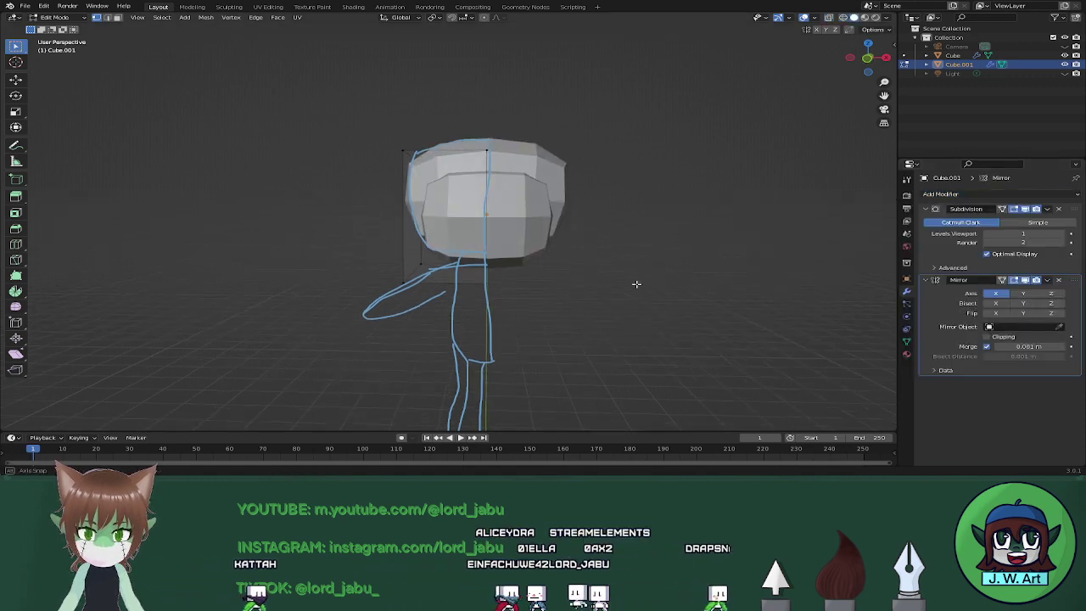
Move the second cube's upper front vertices back along the Y axis toward the head.
mouse_move(637, 277)
middle_mouse_down()
mouse_move(572, 304)
mouse_move(517, 279)
mouse_move(550, 274)
middle_mouse_up()
key("alt+z")
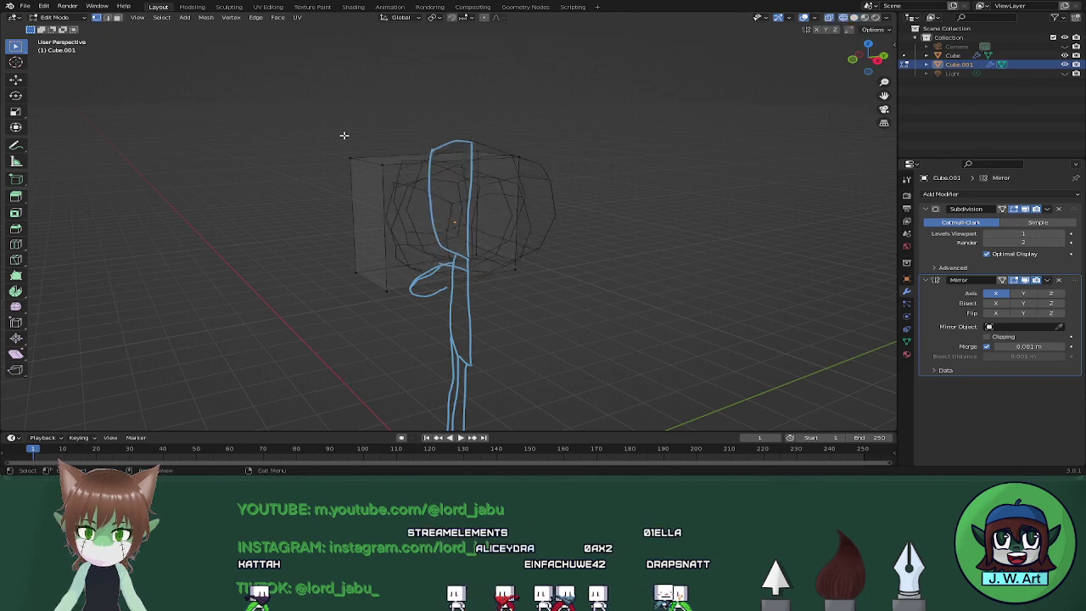
left_click_drag(399, 175, 403, 178)
key("alt+z")
mouse_move(652, 228)
middle_mouse_down()
mouse_move(602, 226)
mouse_move(632, 221)
middle_mouse_up()
key("g")
key("y")
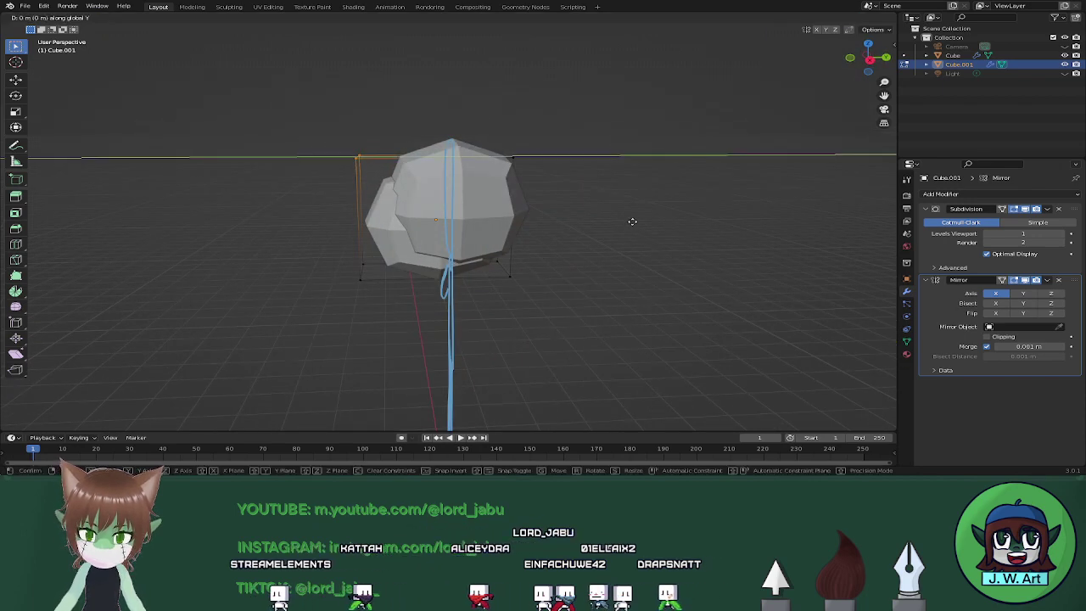
left_click(654, 223)
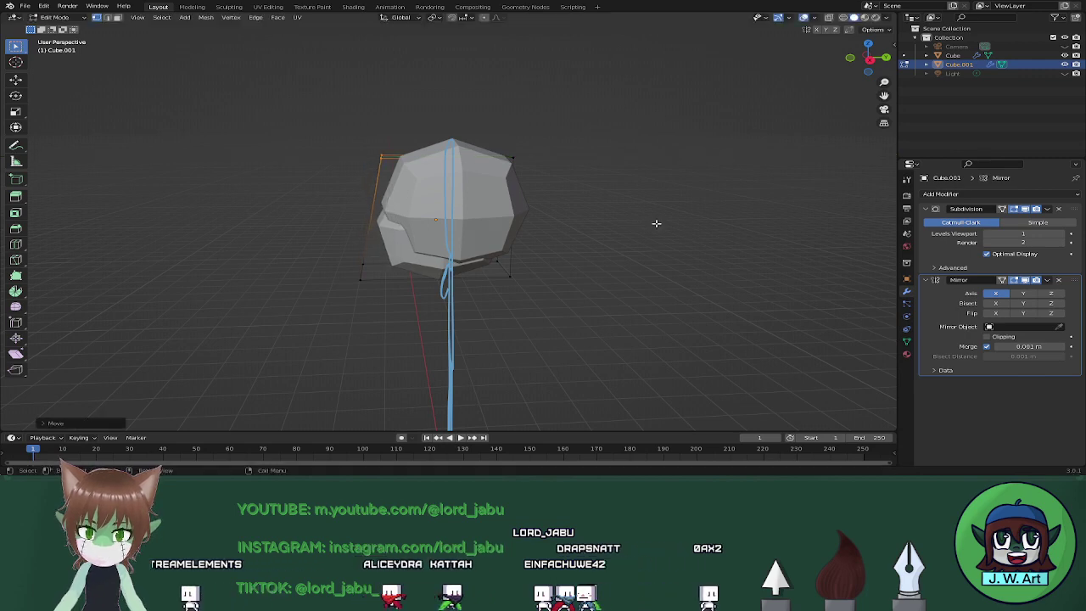
Move the second cube's lower outer vertices outward along the X axis.
middle_click_drag(654, 223, 625, 235)
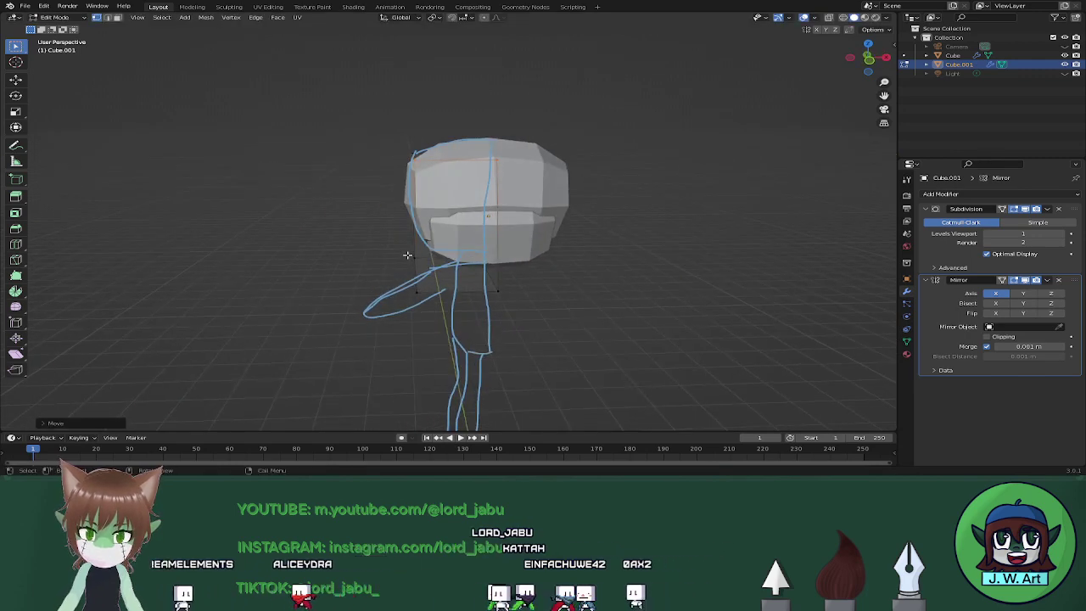
left_click_drag(441, 302, 441, 302)
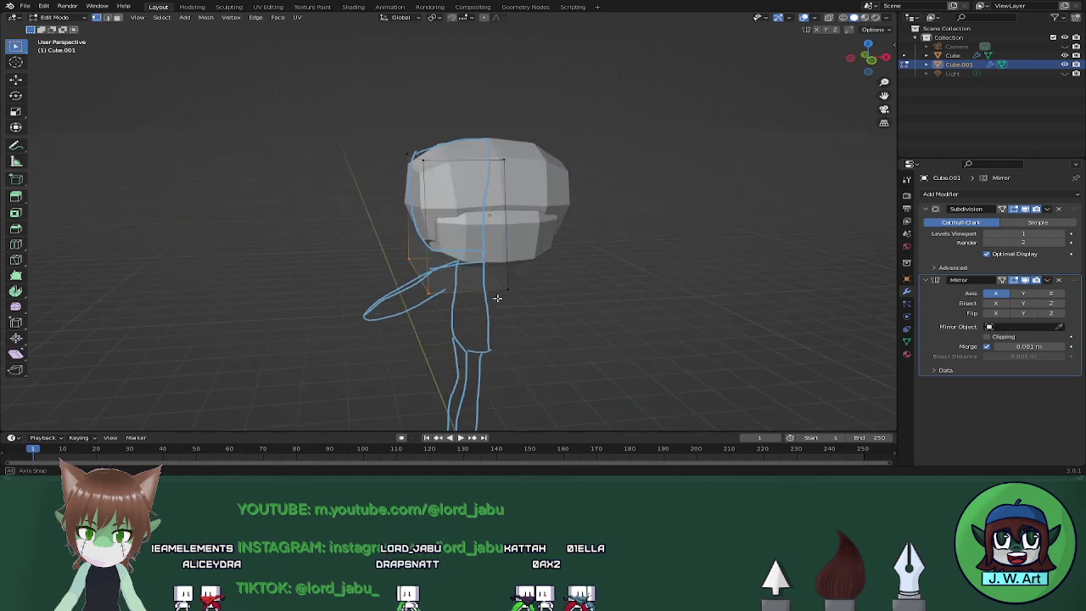
key("g")
key("x")
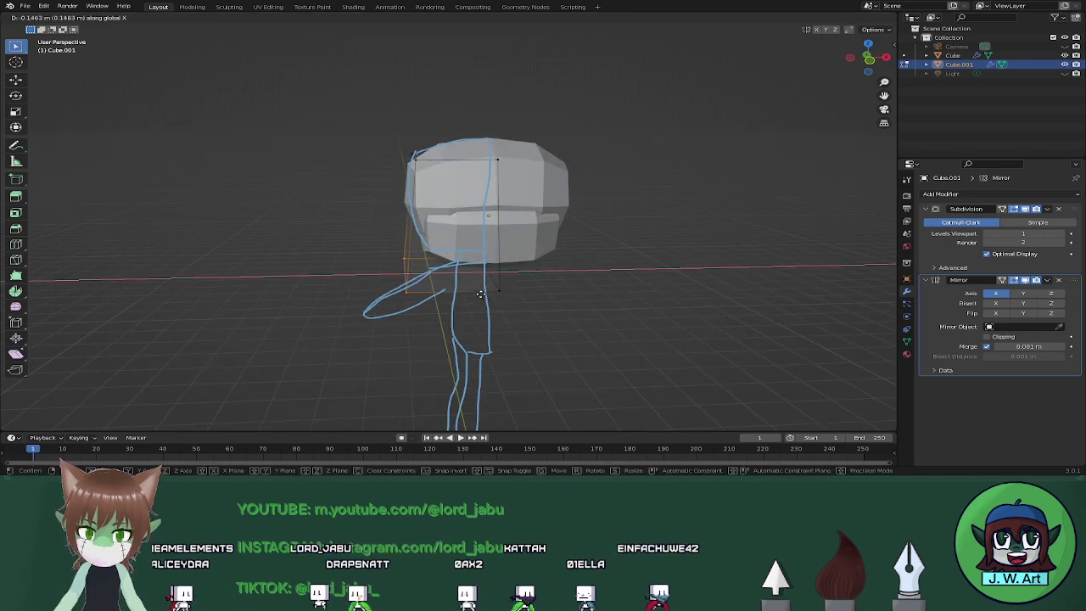
left_click(475, 291)
Raise the second cube's lower rear outer vertex about 0.33 m along the Z axis.
middle_click_drag(475, 292, 445, 290)
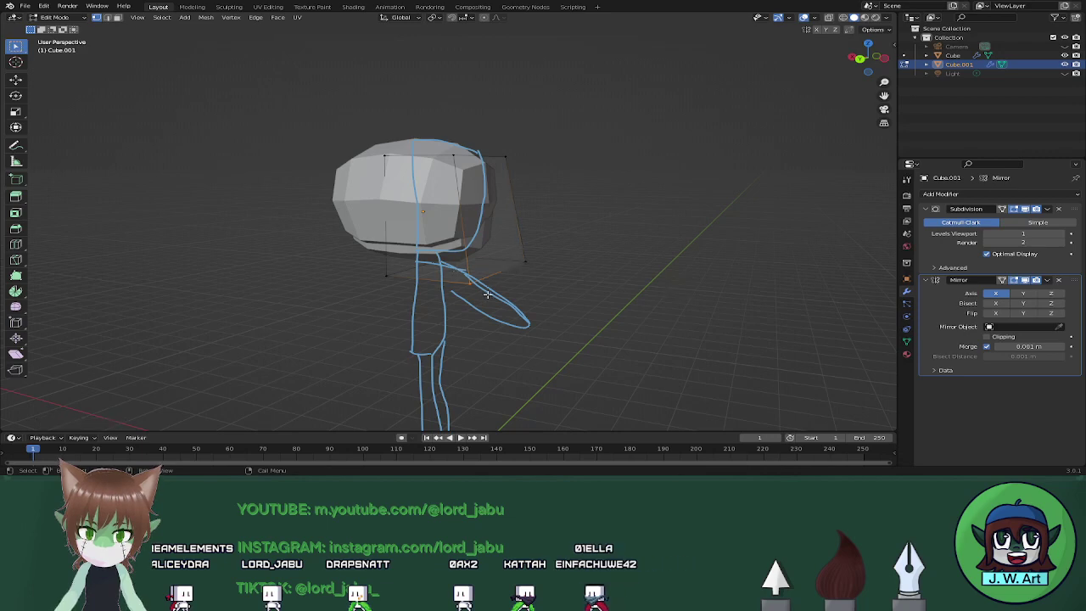
key("g")
key("z")
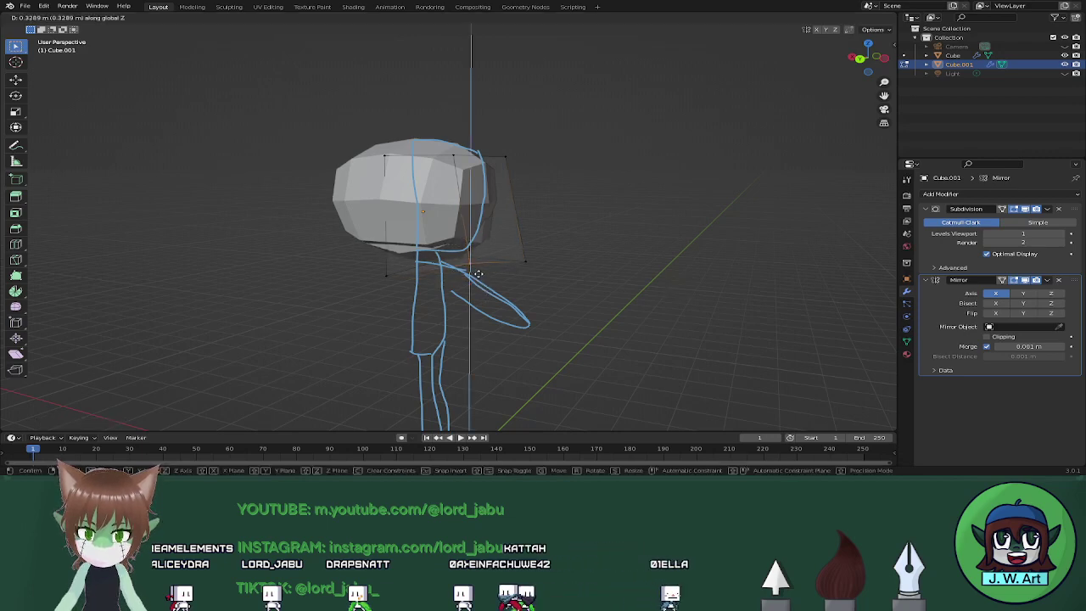
left_click(479, 273)
middle_click_drag(479, 274, 422, 291)
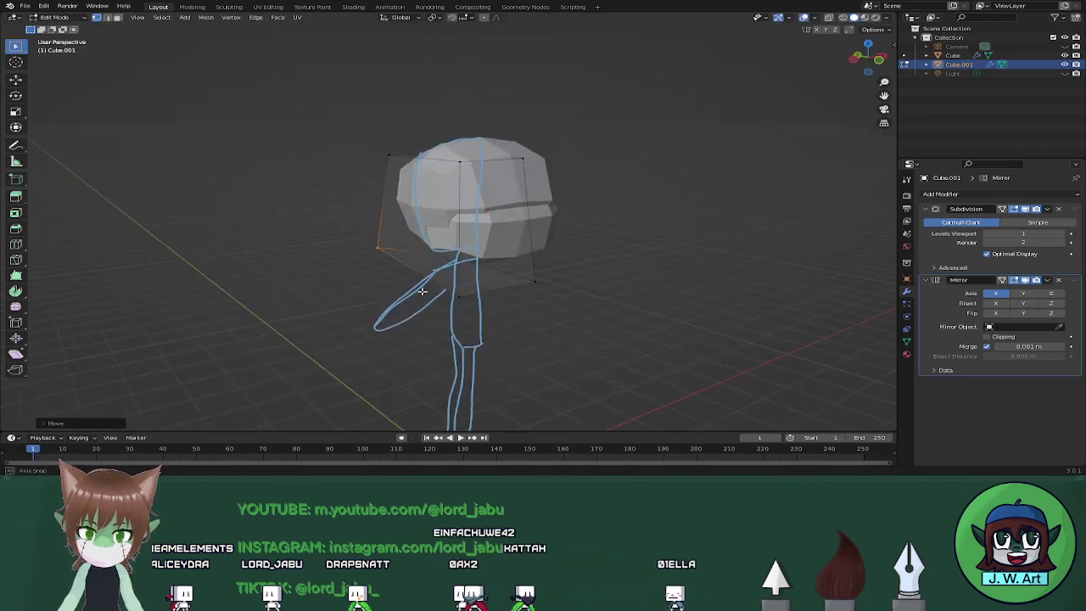
Nudge the second cube's front centre vertices slightly forward along the Y axis in two moves.
middle_click_drag(554, 274, 595, 291)
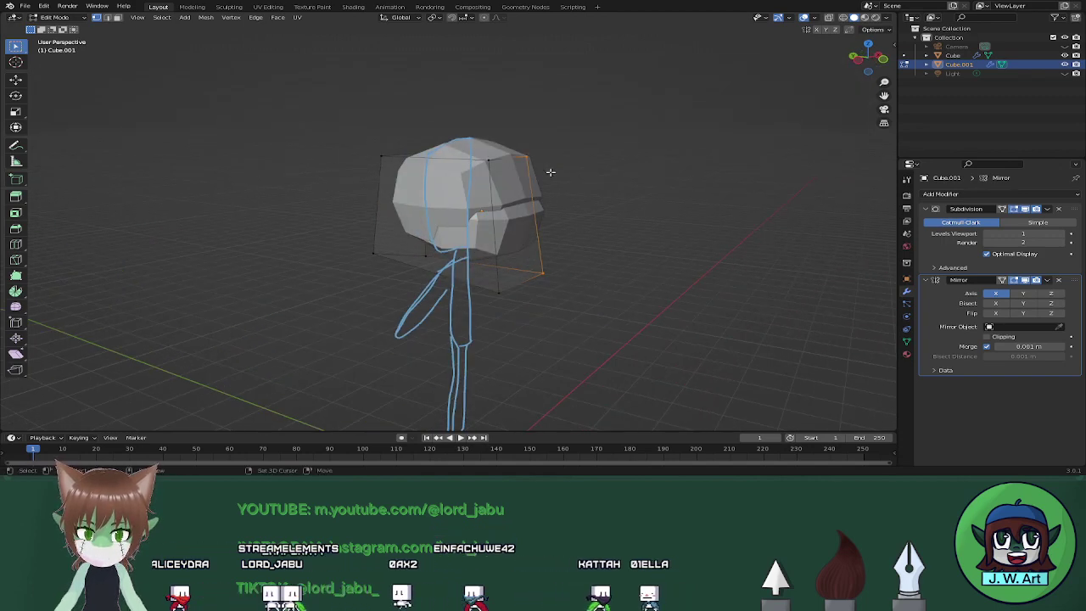
key("g")
key("y")
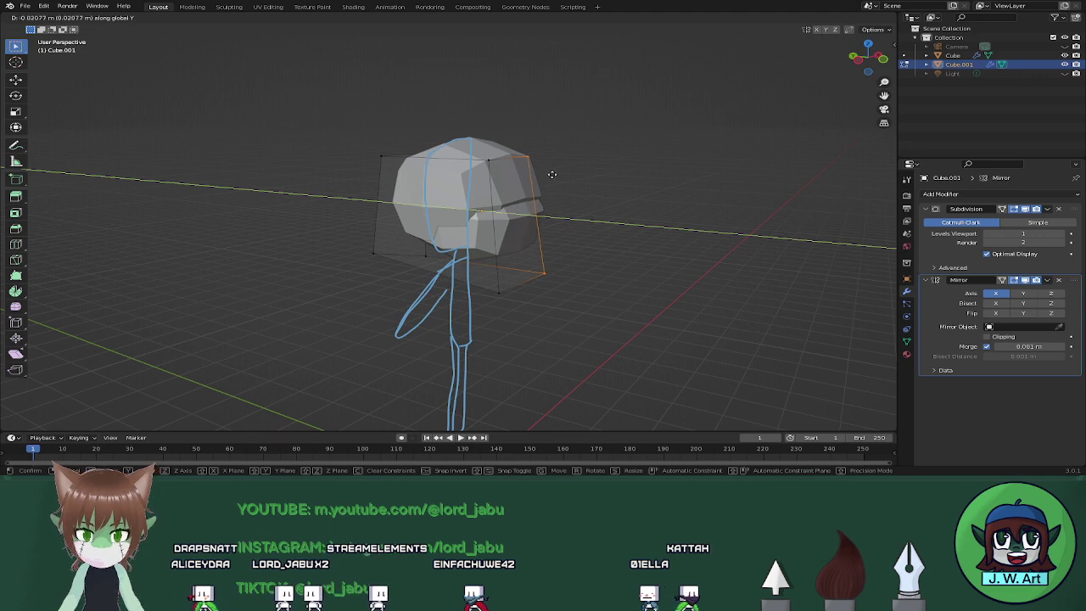
left_click(557, 177)
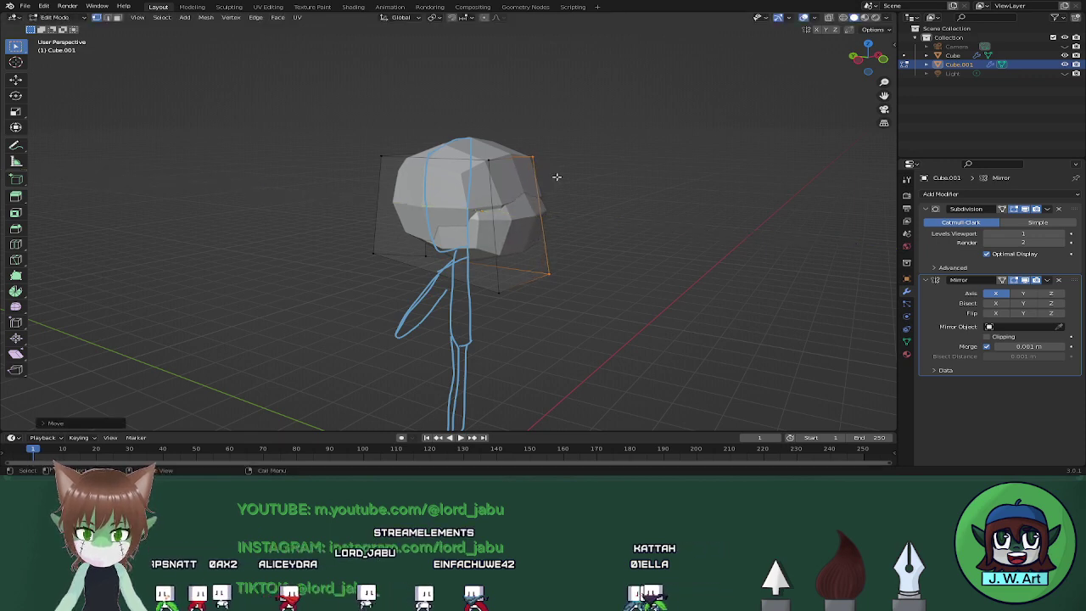
key("g")
key("y")
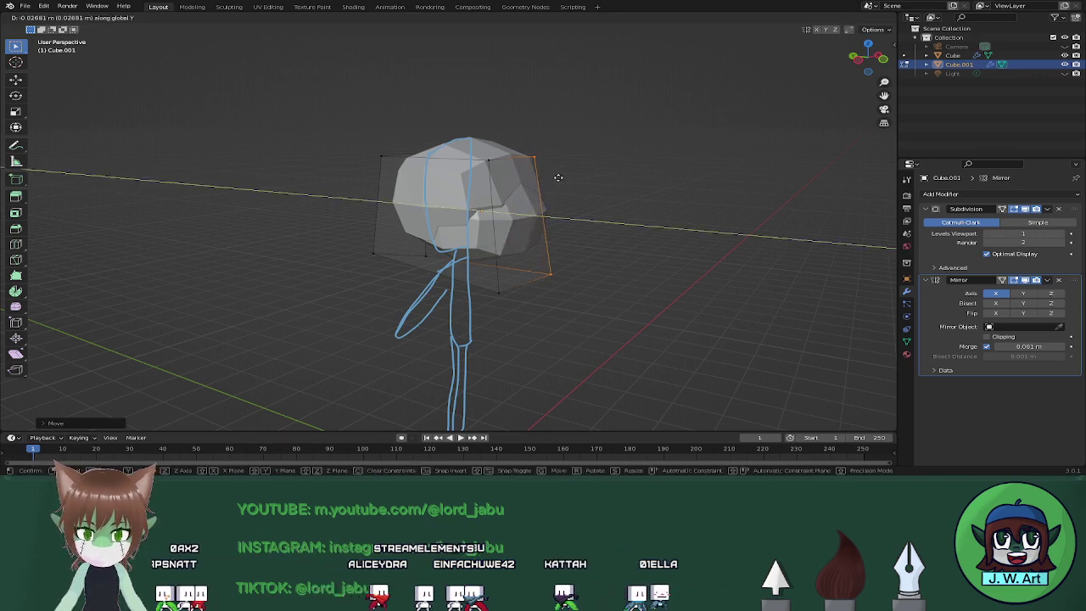
left_click(559, 177)
Move the second cube's upper front outer vertex about 0.2 m outward along the X axis.
middle_click_drag(621, 202, 498, 191)
key("x")
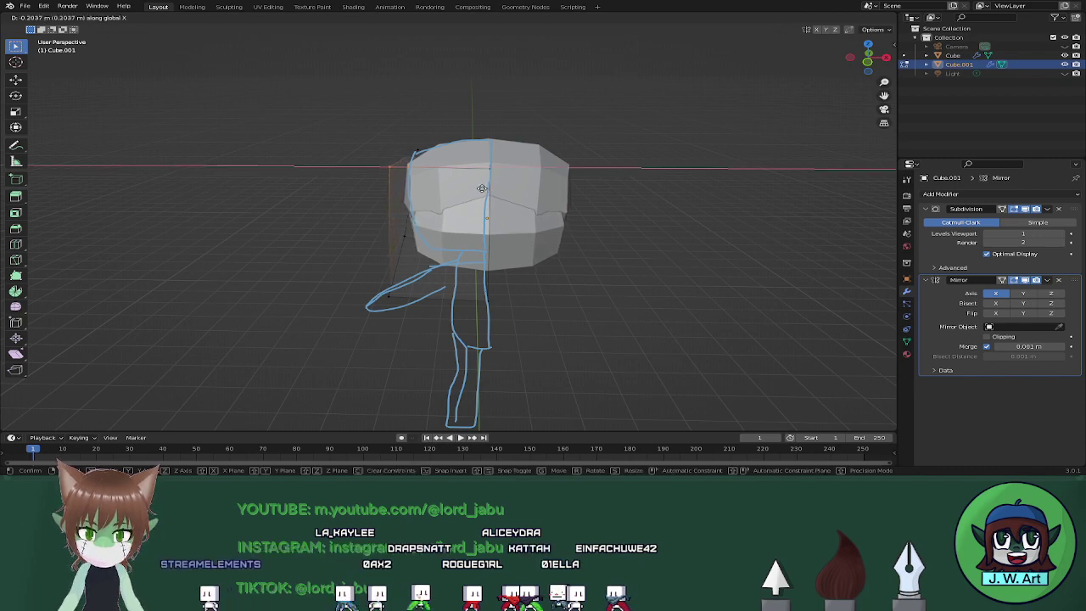
left_click(482, 188)
middle_click_drag(482, 188, 510, 202)
Move the first cube's upper rear outer vertex about 0.36 m inward along the X axis.
key("Tab")
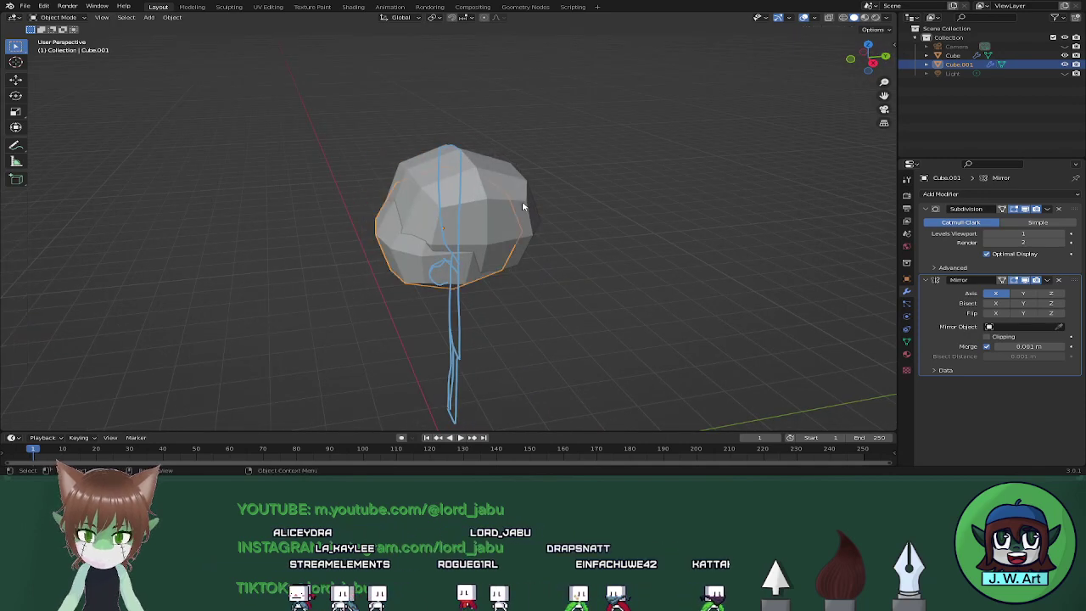
left_click(503, 199)
key("Tab")
middle_click_drag(592, 211, 546, 194)
key("g")
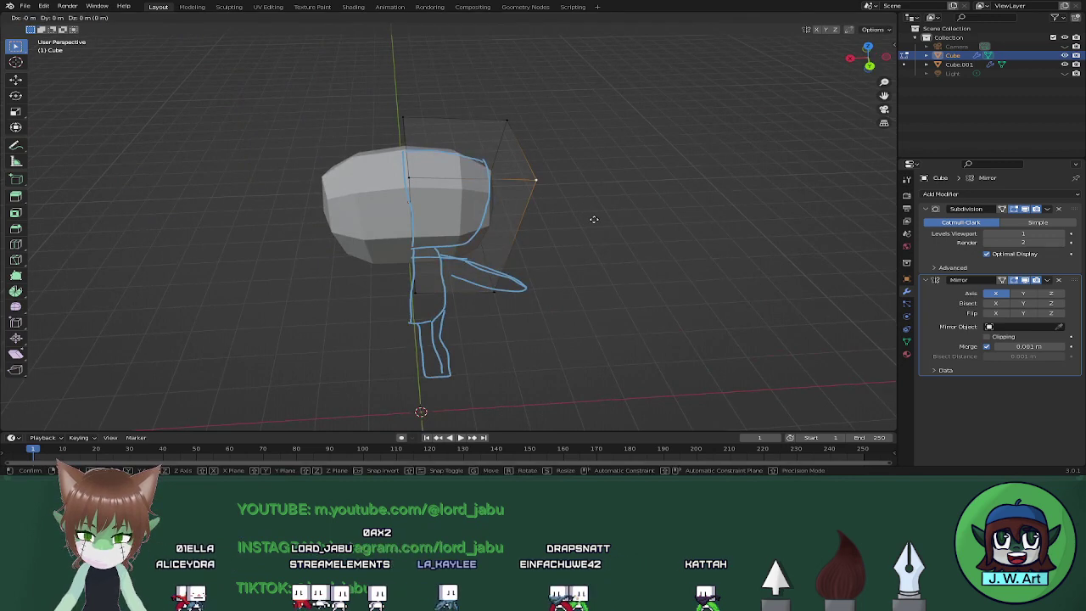
key("x")
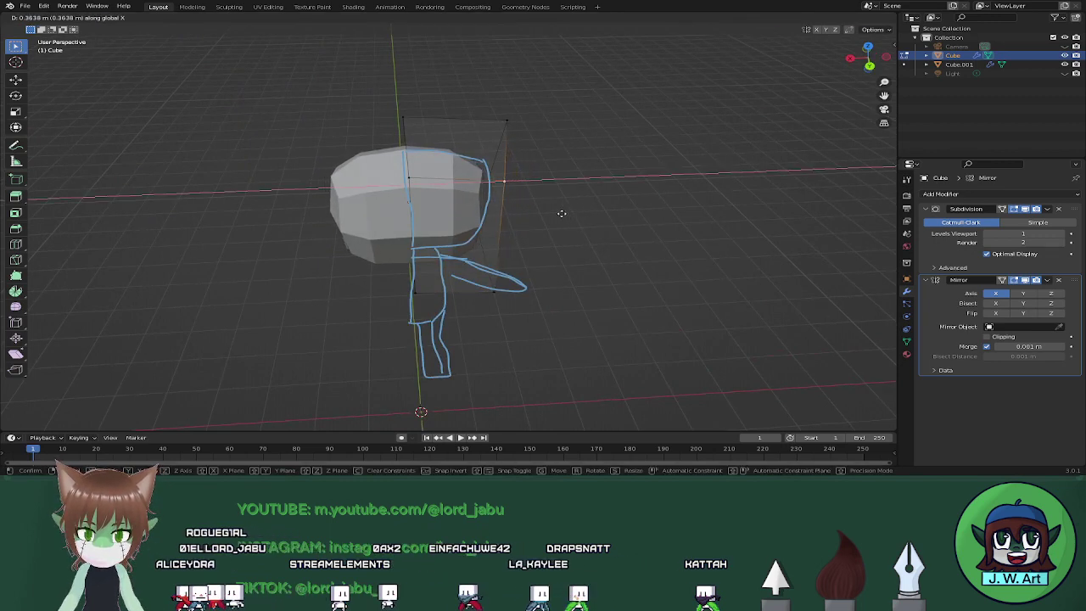
left_click(562, 212)
middle_click_drag(562, 211, 647, 170)
Move the second cube's upper and lower rear outer vertices slightly inward along the X axis.
key("Tab")
left_click(418, 228)
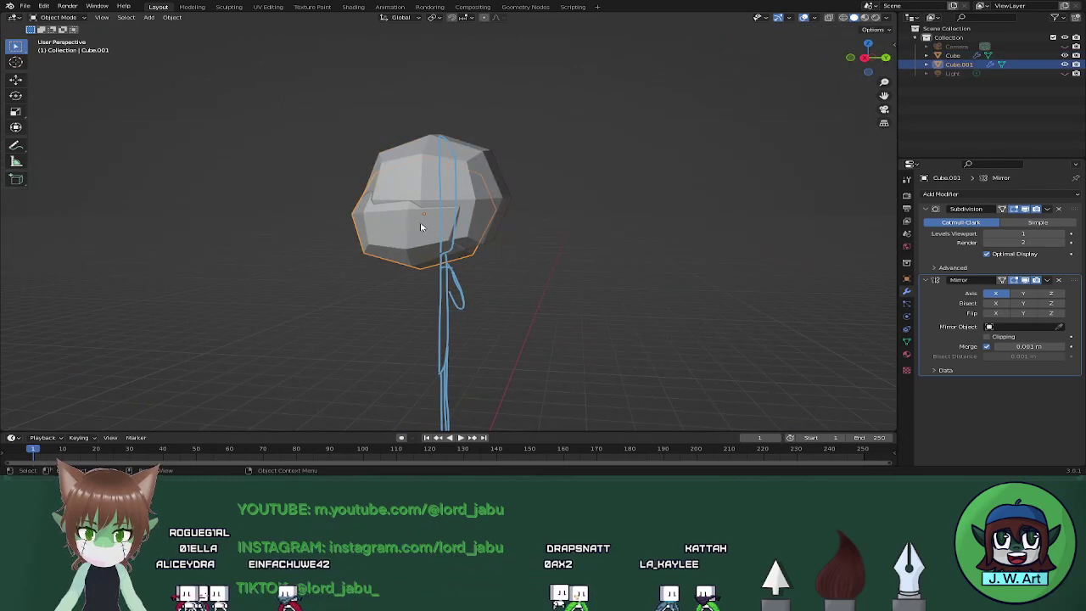
key("Tab")
middle_click_drag(516, 238, 431, 196)
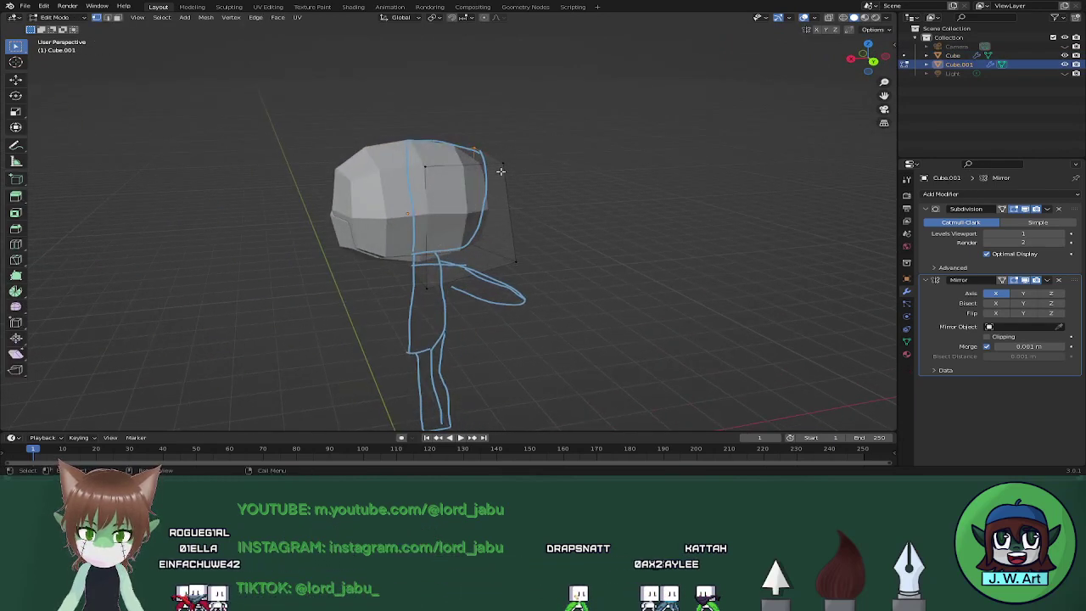
middle_click_drag(512, 261, 479, 216)
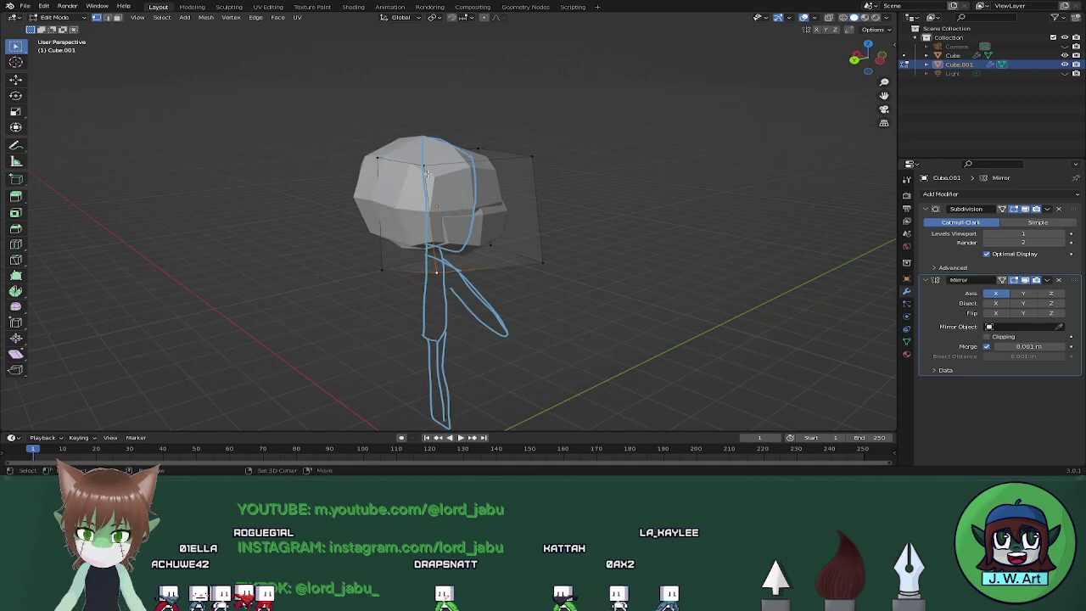
key("g")
key("x")
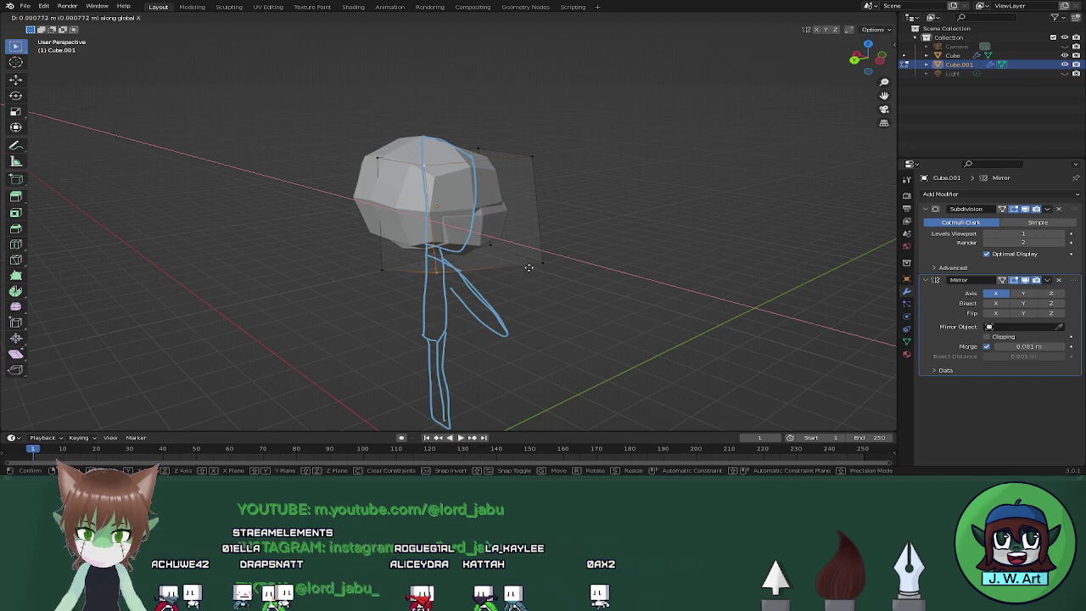
left_click(501, 269)
Shift only the second cube's lower rear outer vertex slightly further inward along the X axis.
mouse_move(502, 268)
middle_mouse_down()
mouse_move(577, 269)
mouse_move(510, 261)
middle_mouse_up()
left_click(495, 262)
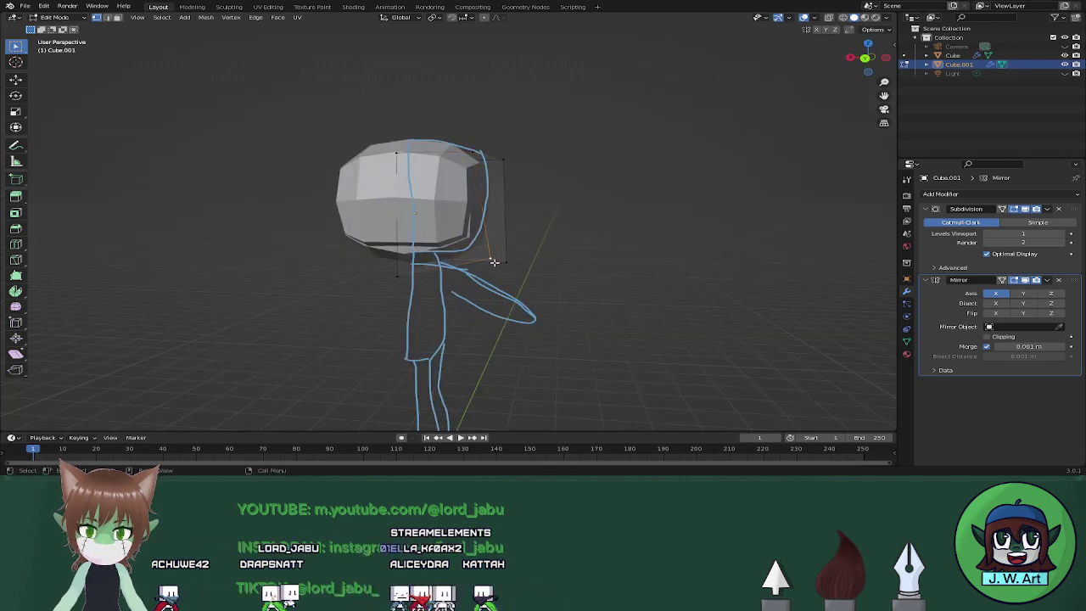
key("g")
key("x")
left_click(542, 279)
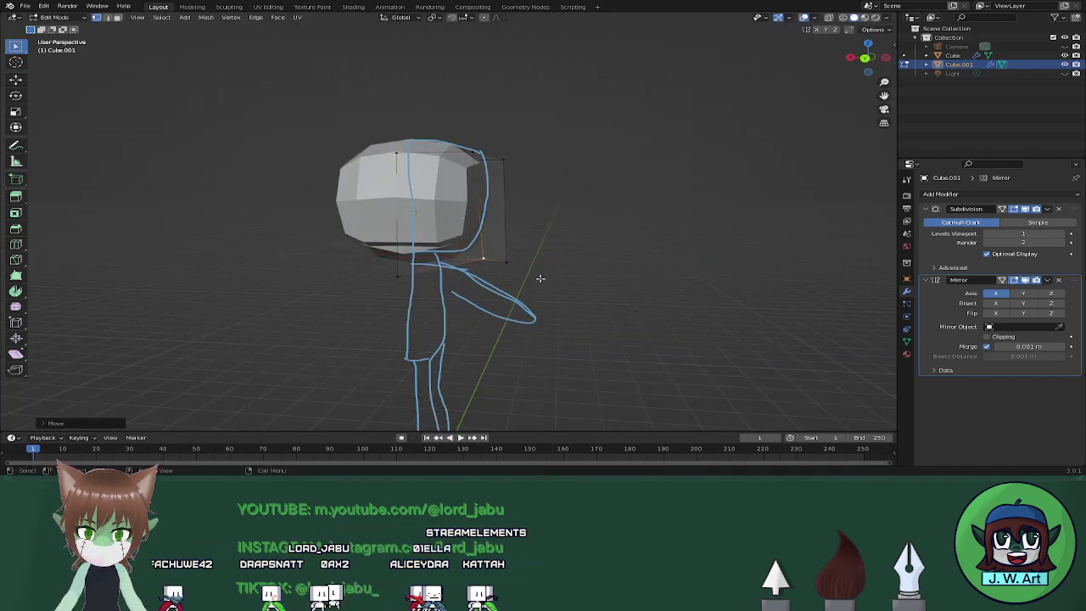
Lower the second cube's upper front centre vertex about 0.13 m along the Z axis and return to Object Mode.
middle_click_drag(542, 279, 484, 284)
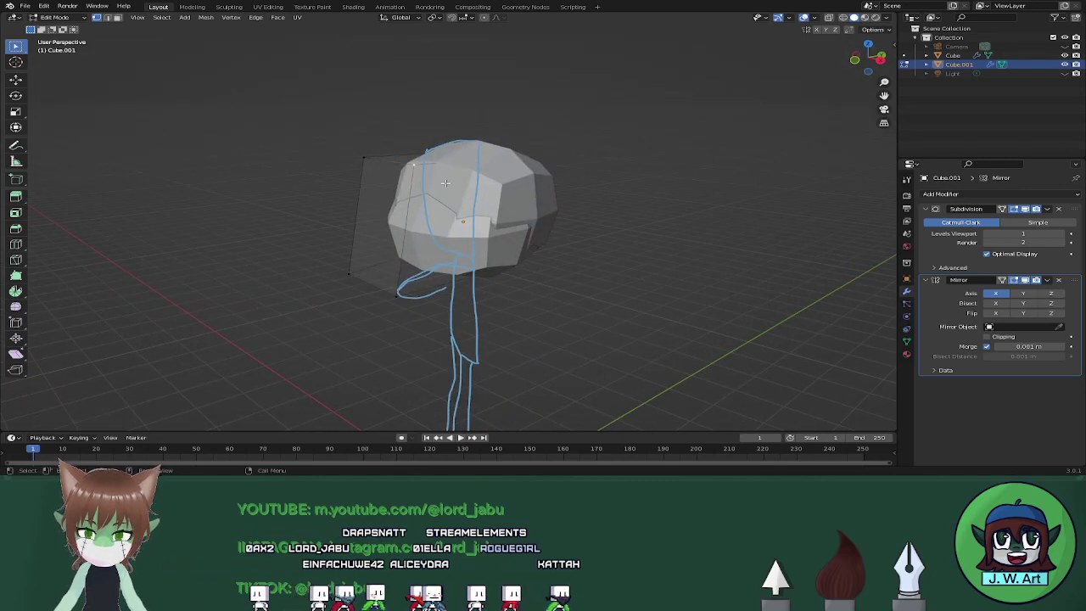
key("g")
key("z")
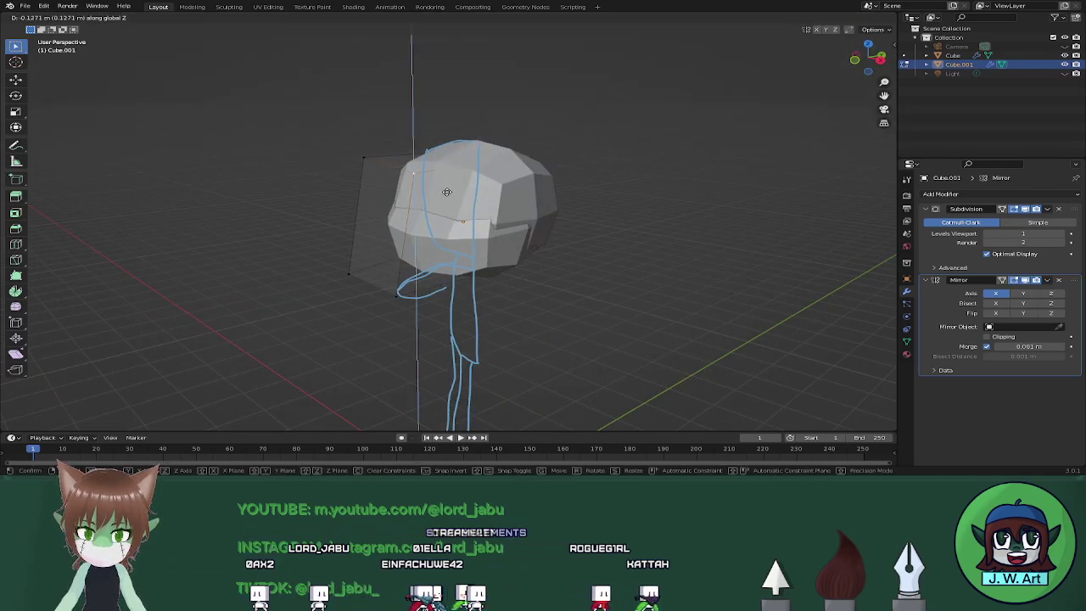
left_click(447, 191)
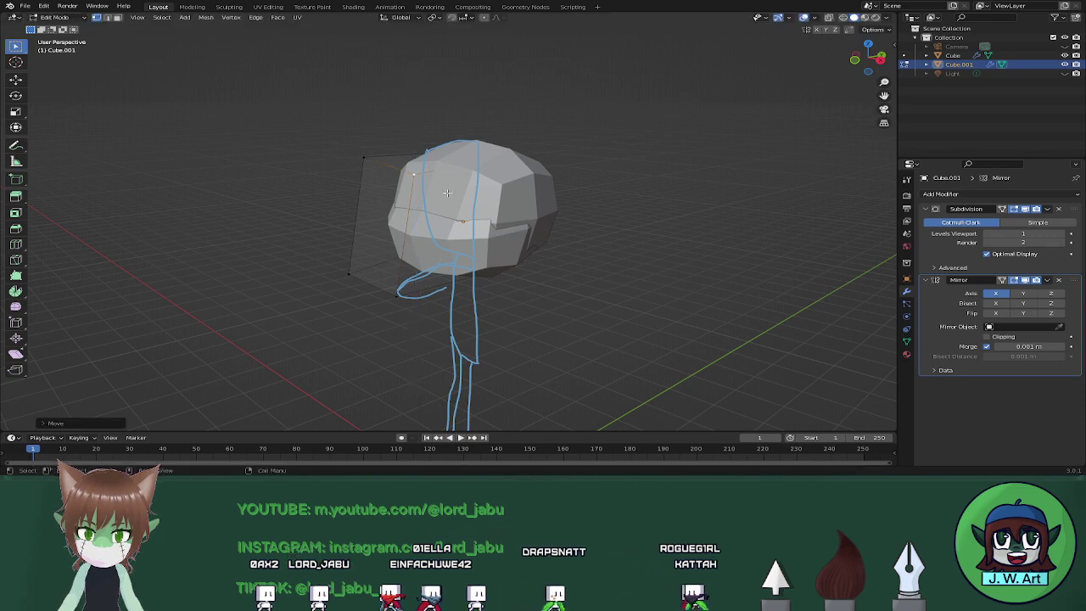
middle_click_drag(533, 208, 596, 211)
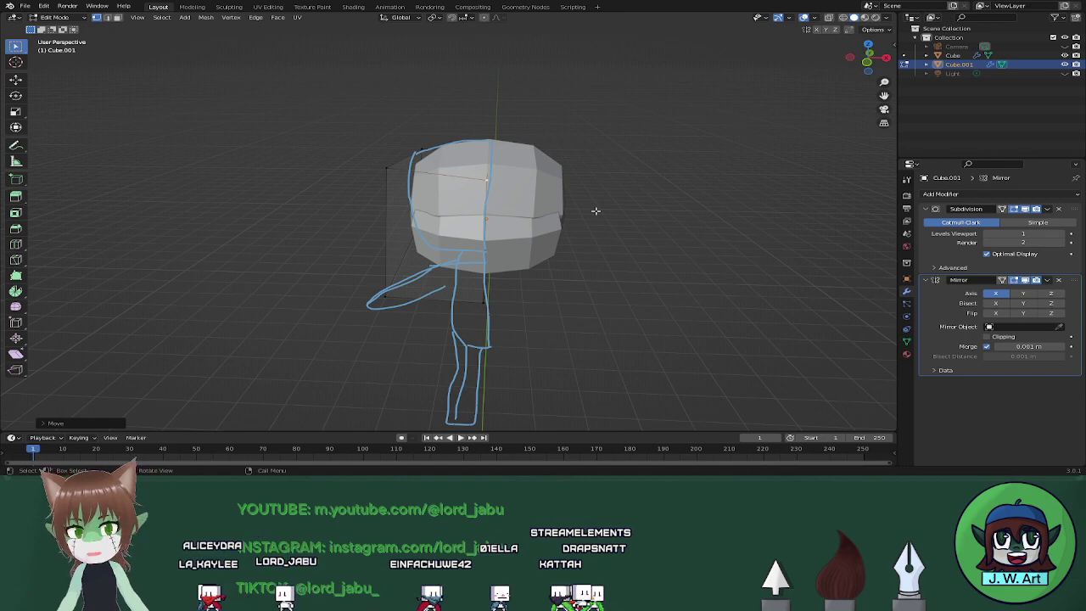
mouse_move(587, 215)
middle_mouse_down()
mouse_move(565, 192)
mouse_move(597, 195)
mouse_move(574, 206)
middle_mouse_up()
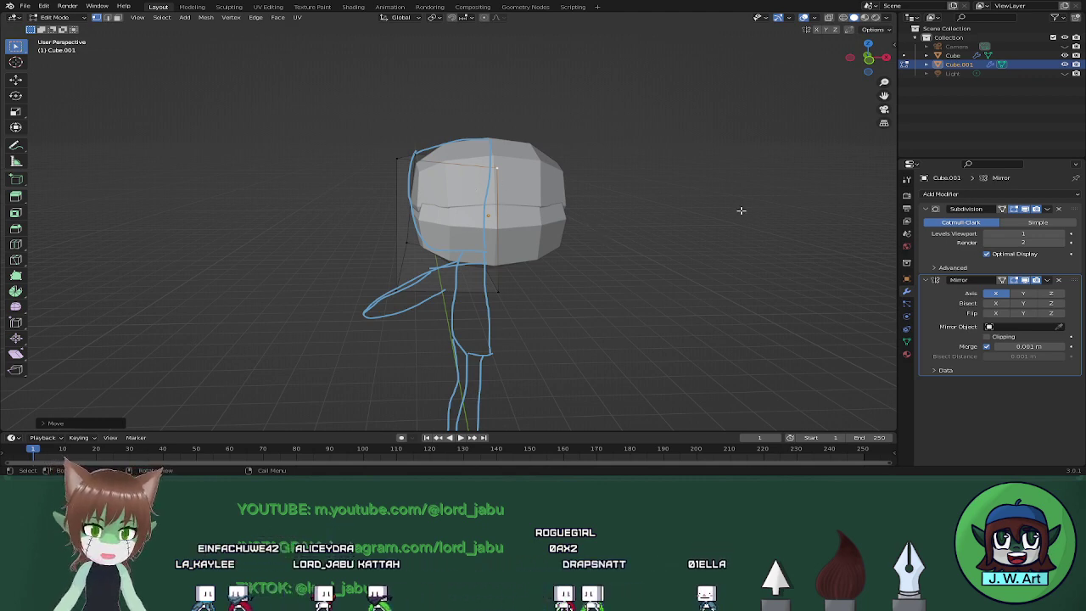
key("Tab")
Apply the Subdivision and Mirror modifiers on the second cube, Cube.001.
mouse_move(778, 211)
middle_mouse_down()
mouse_move(788, 218)
mouse_move(772, 209)
middle_mouse_up()
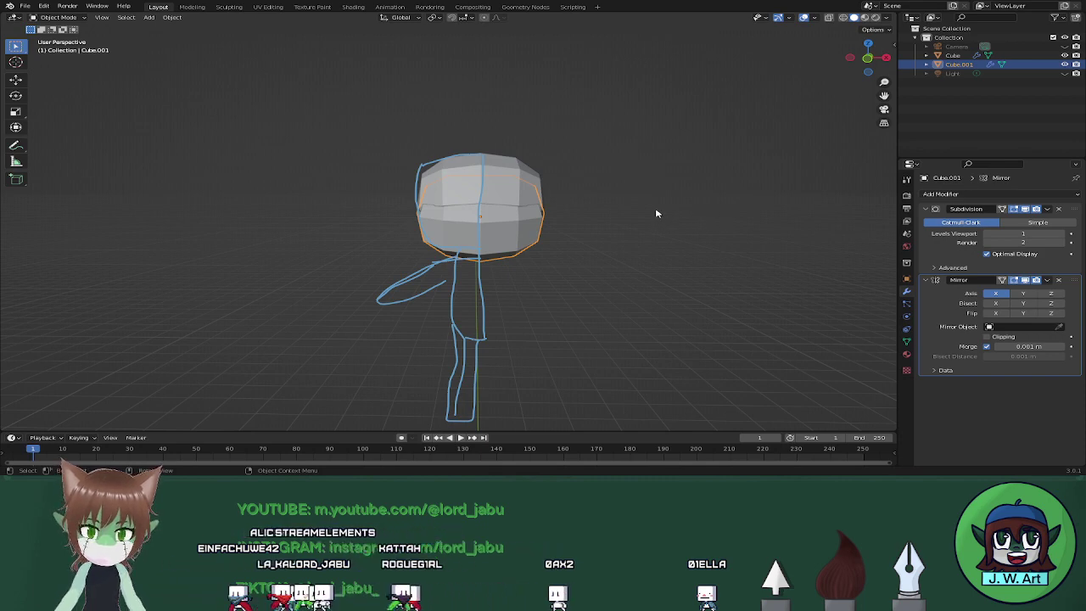
mouse_move(656, 214)
middle_mouse_down()
mouse_move(572, 224)
mouse_move(648, 216)
mouse_move(647, 195)
mouse_move(657, 213)
middle_mouse_up()
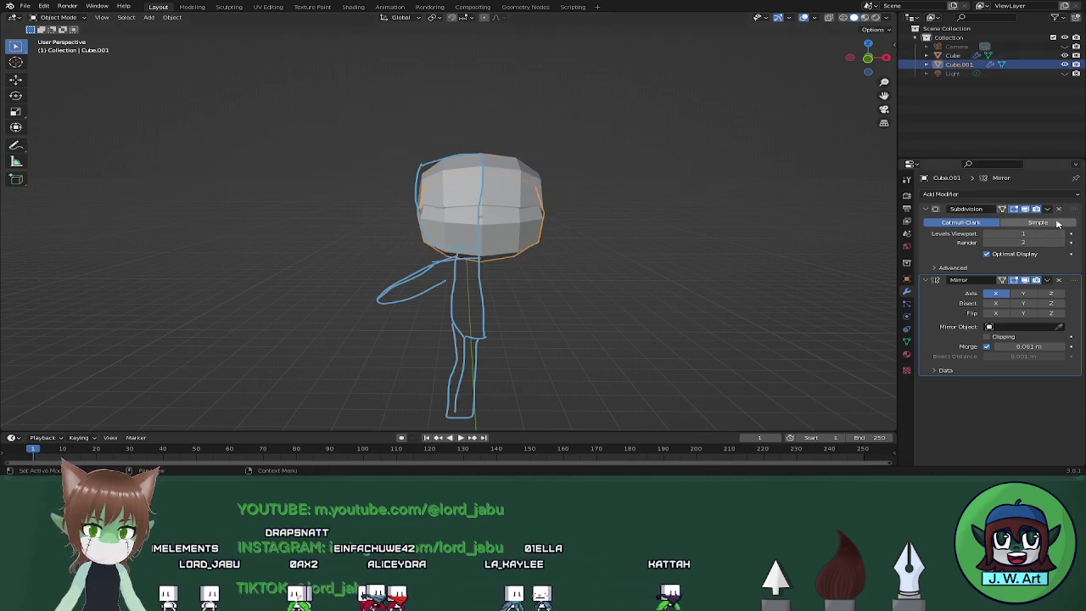
left_click(1048, 209)
left_click(1041, 214)
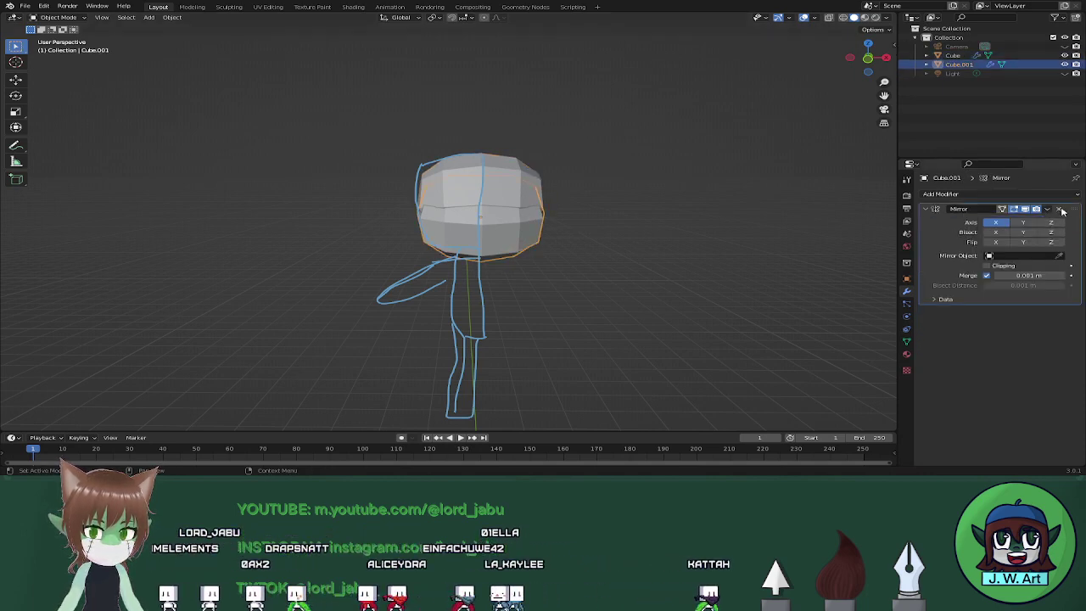
left_click(1047, 209)
left_click(1040, 214)
Select the first head cube and apply its Subdivision and Mirror modifiers.
left_click(952, 56)
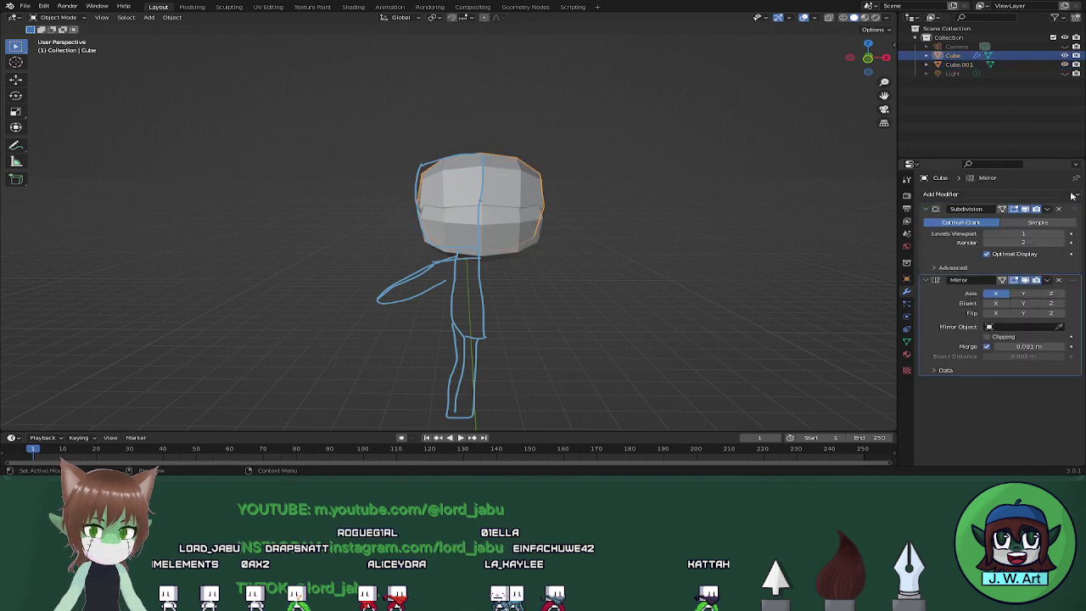
left_click(1048, 210)
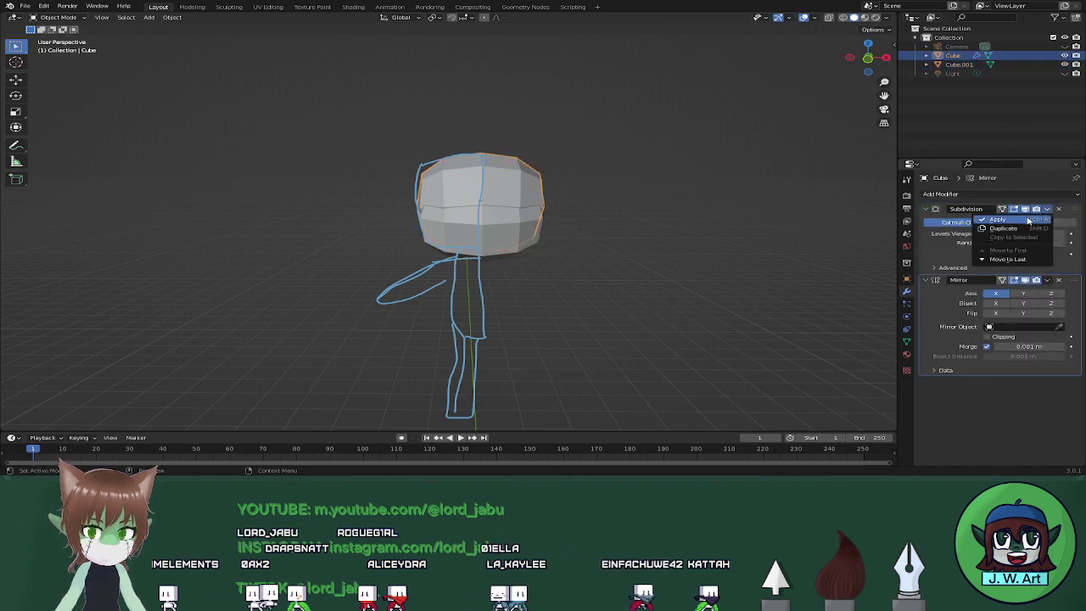
left_click(1025, 221)
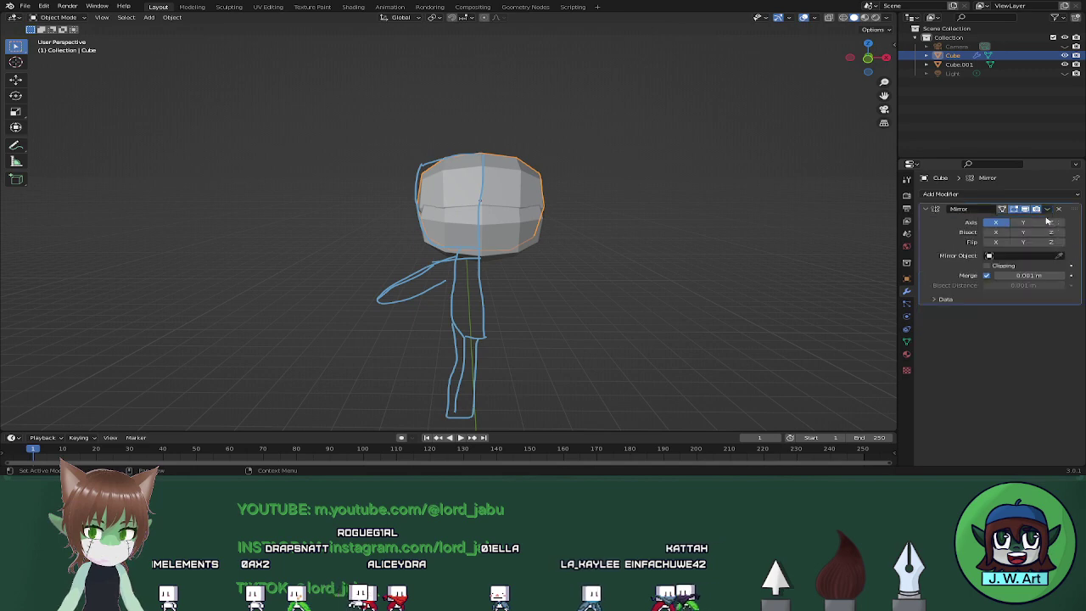
left_click(1048, 210)
left_click(1021, 221)
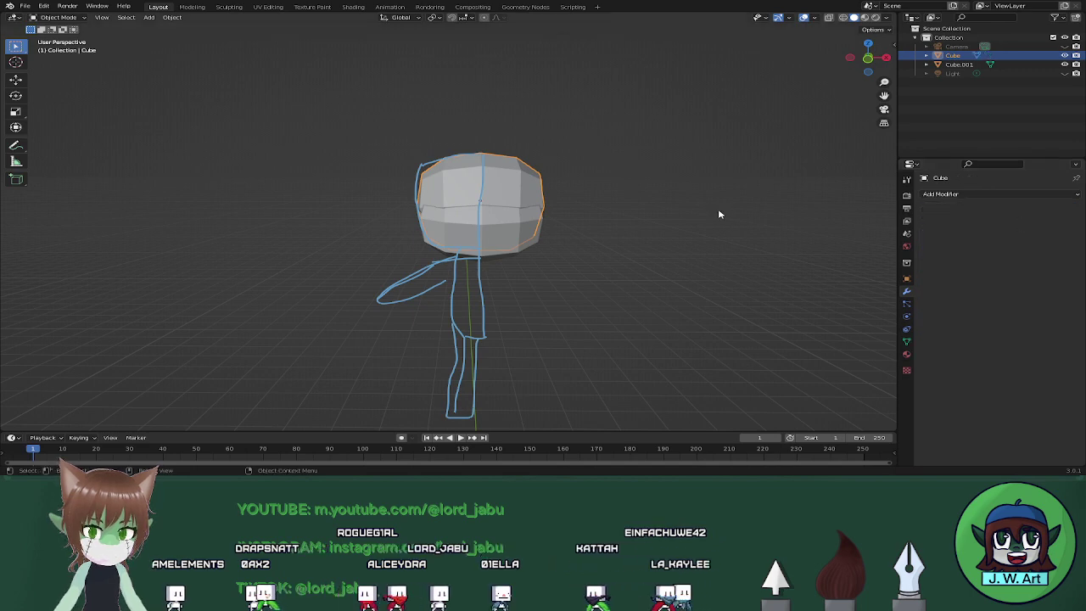
Select both head pieces, apply all their transforms and join them into one object.
middle_click_drag(719, 215, 690, 211)
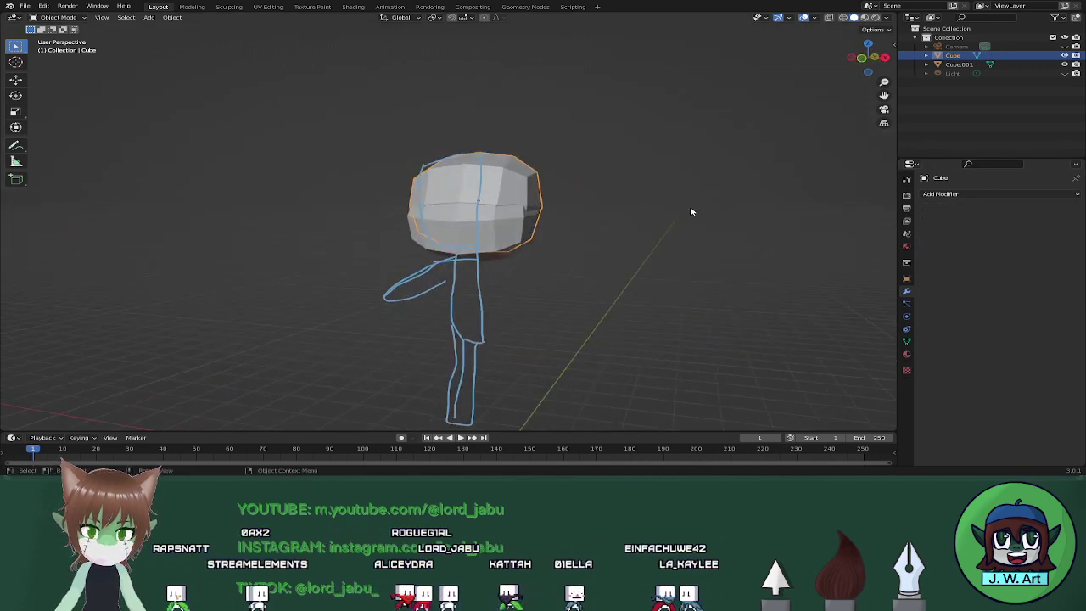
left_click(527, 194)
left_click(510, 185)
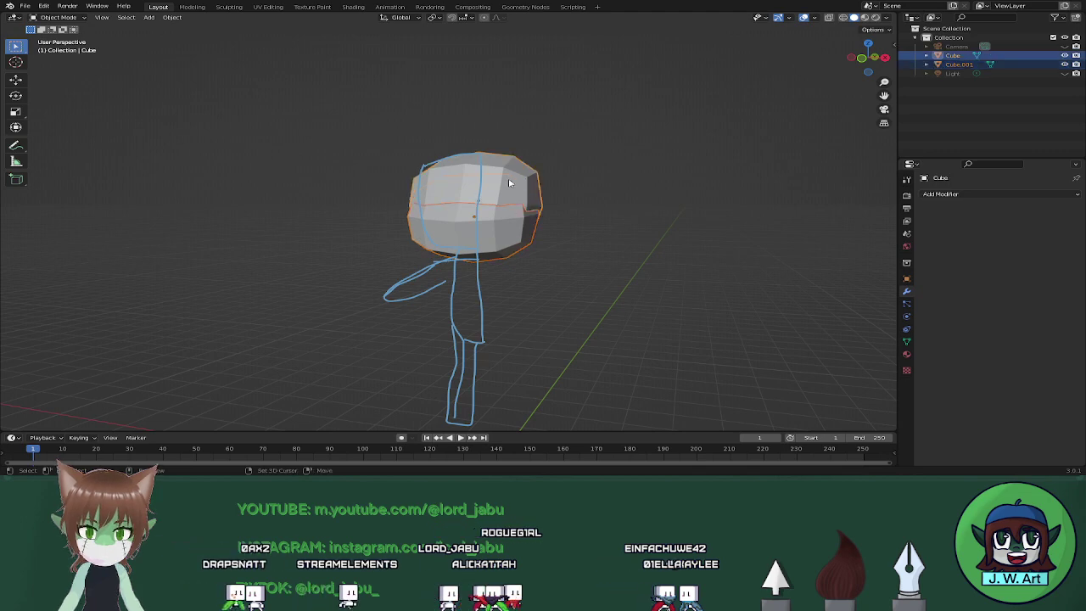
middle_click_drag(510, 185, 670, 211)
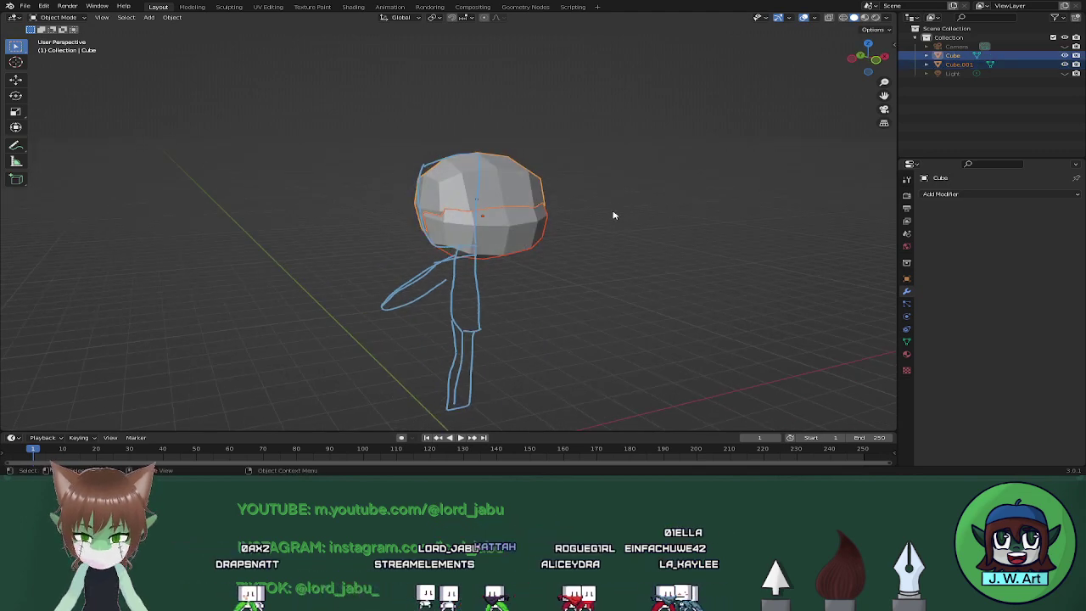
key("ctrl+a")
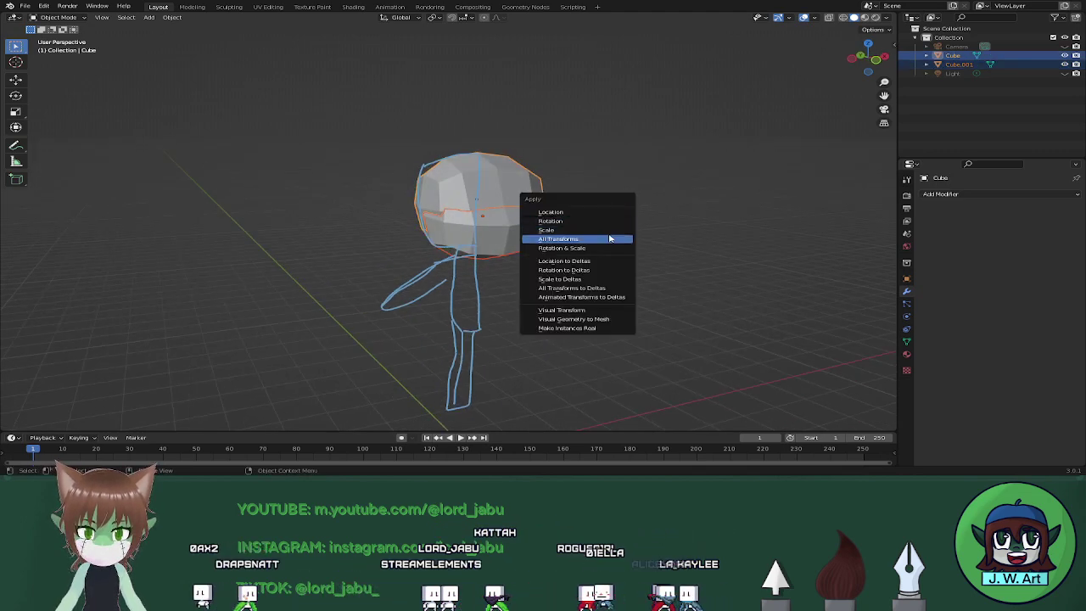
left_click(609, 240)
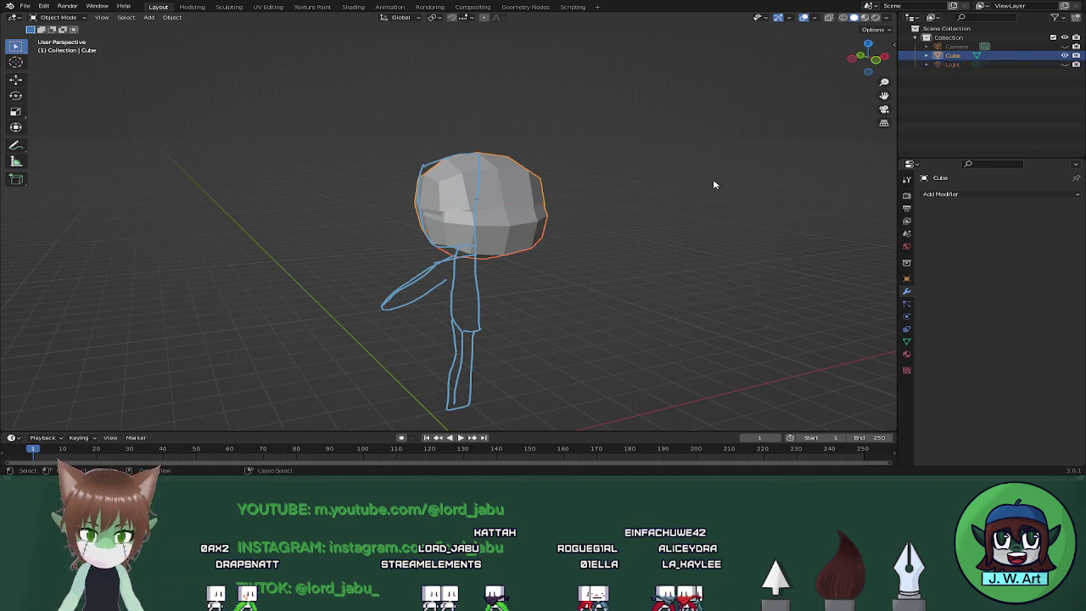
Delete the vertices of the joined head's half opposite the sketch, selecting through the mesh in wireframe.
key("Tab")
mouse_move(714, 180)
middle_mouse_down()
mouse_move(637, 235)
mouse_move(638, 195)
middle_mouse_up()
scroll(634, 223, "up", 3)
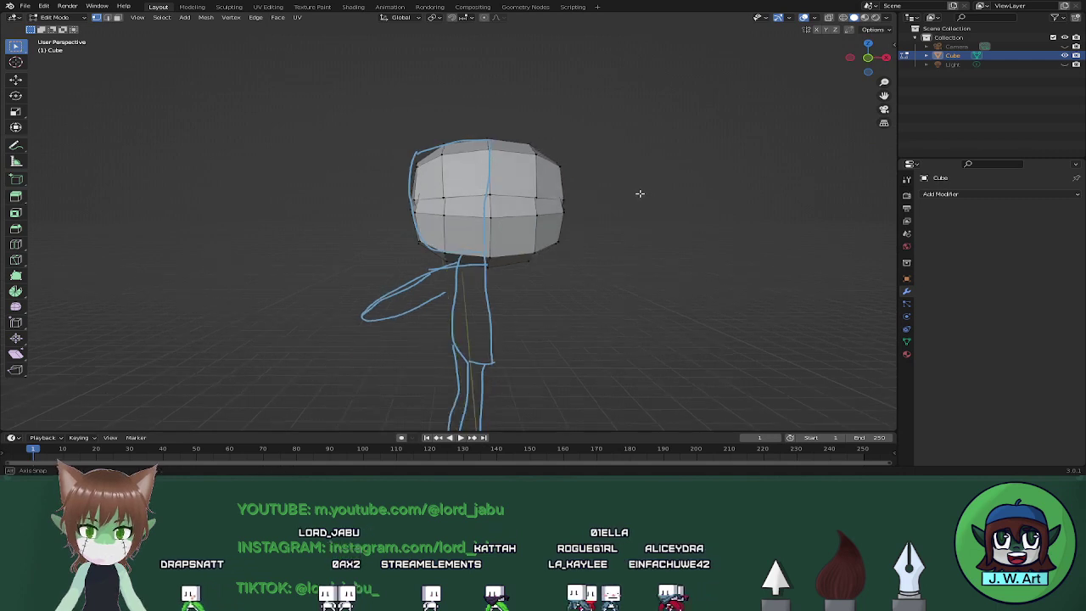
key("alt+z")
mouse_move(656, 111)
left_mouse_down()
mouse_move(557, 272)
mouse_move(492, 308)
left_mouse_up()
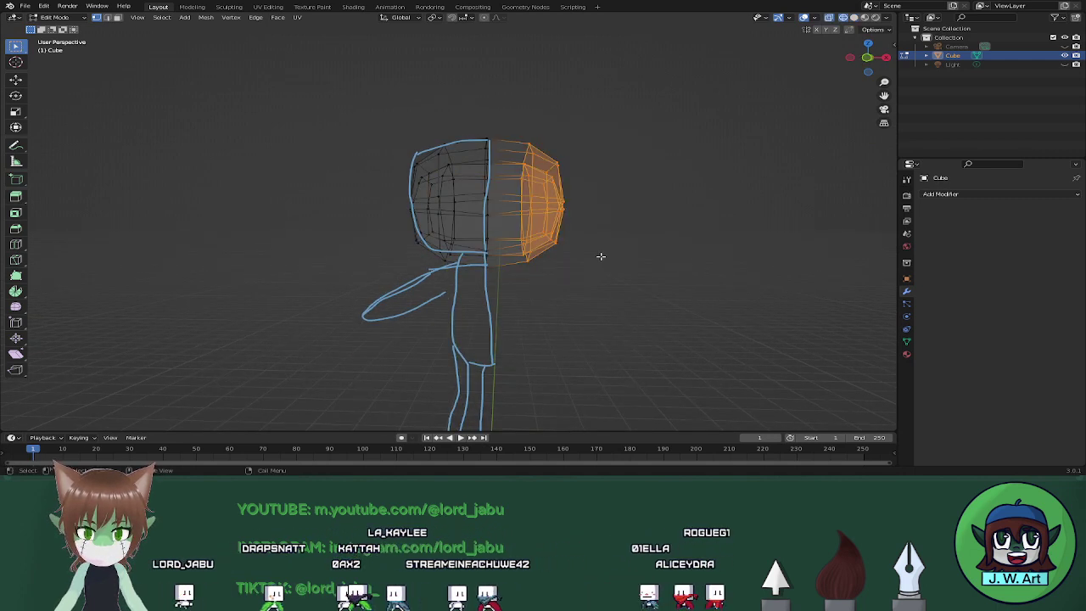
key("x")
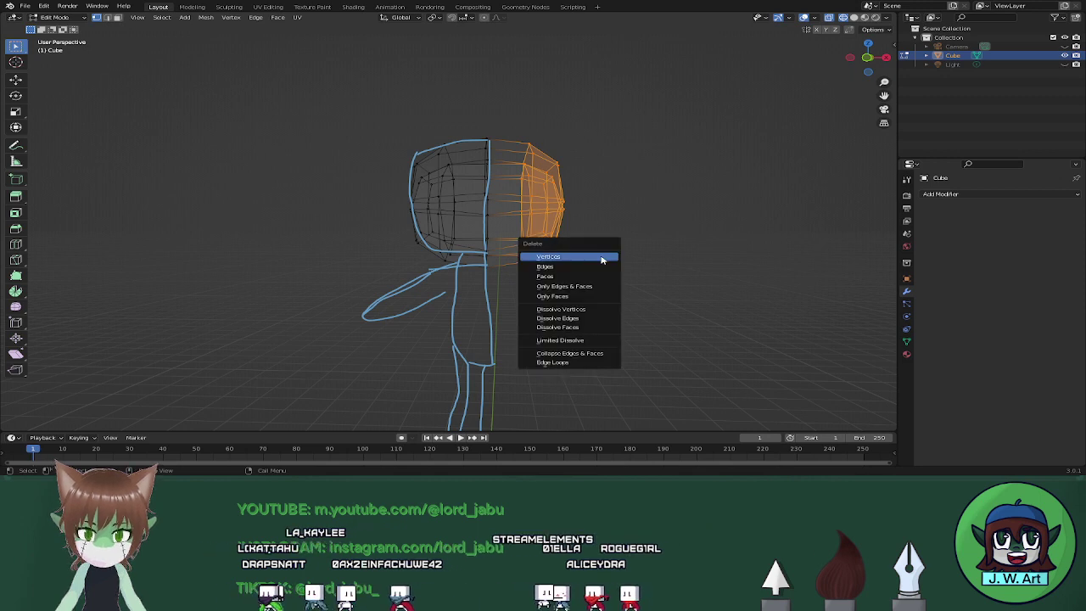
left_click(601, 258)
Return to solid shading and add a Mirror modifier on the X axis to the remaining half head.
key("grave")
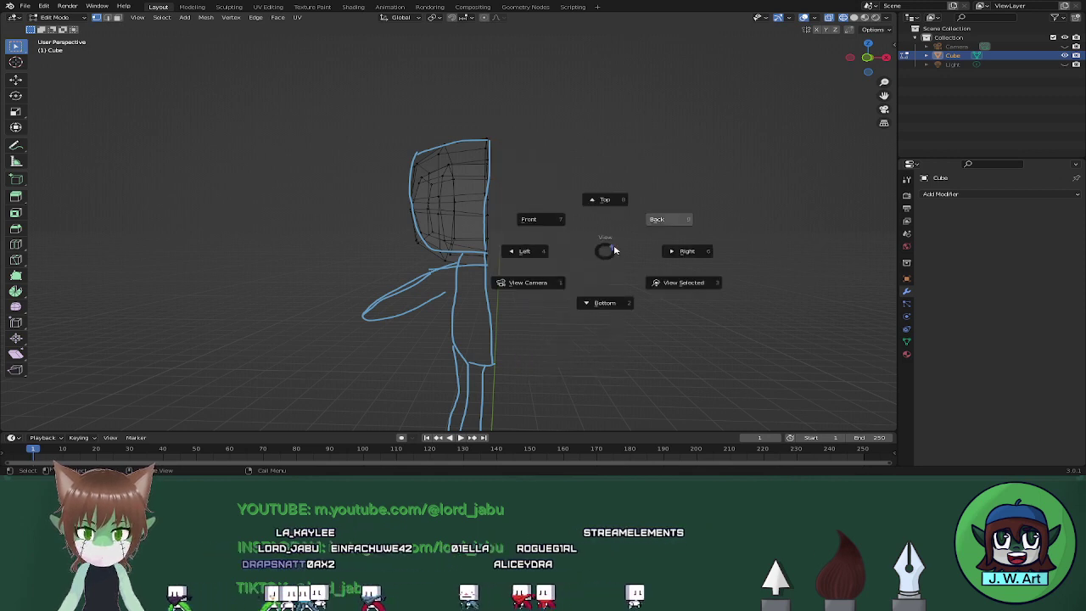
left_click(615, 247)
key("alt+z")
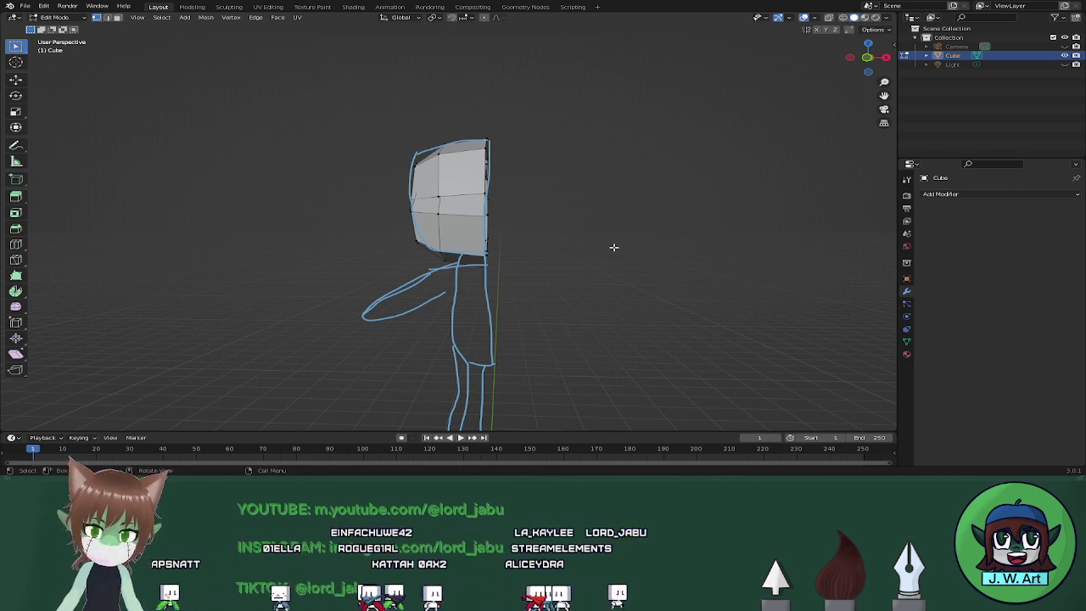
left_click(956, 195)
left_click(851, 299)
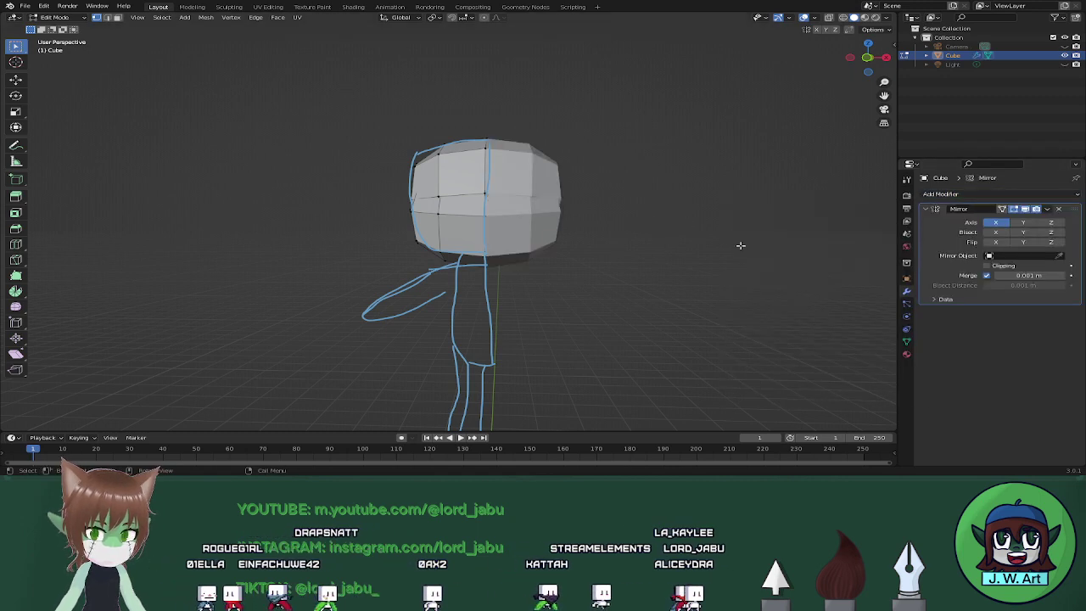
Inset the two upper front faces of the half head together to outline the eye area.
left_click(463, 177)
mouse_move(462, 177)
middle_mouse_down()
mouse_move(476, 200)
mouse_move(463, 194)
middle_mouse_up()
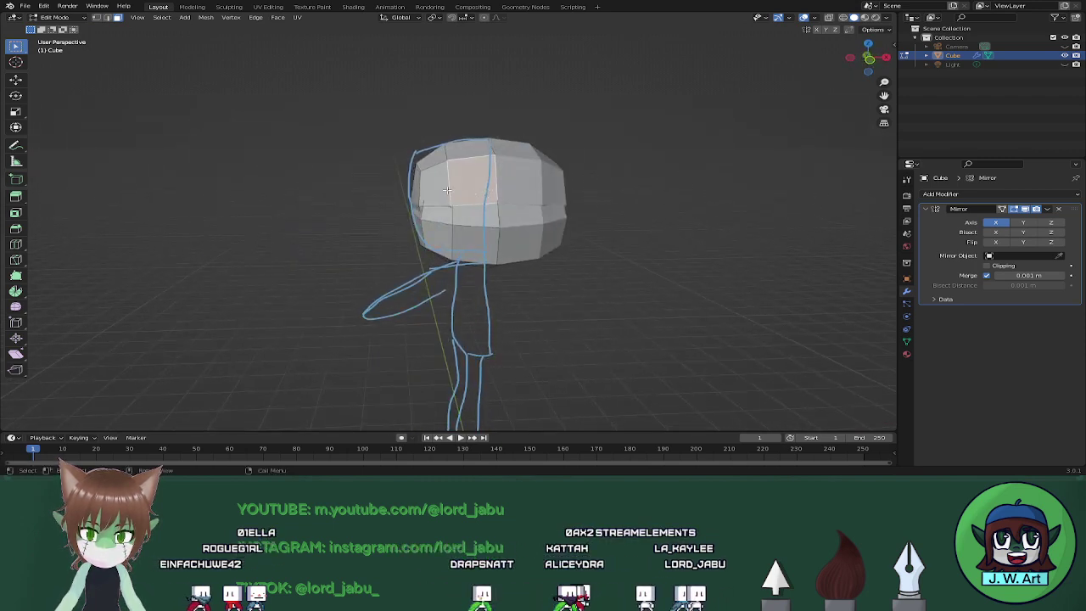
left_click(447, 190, "shift")
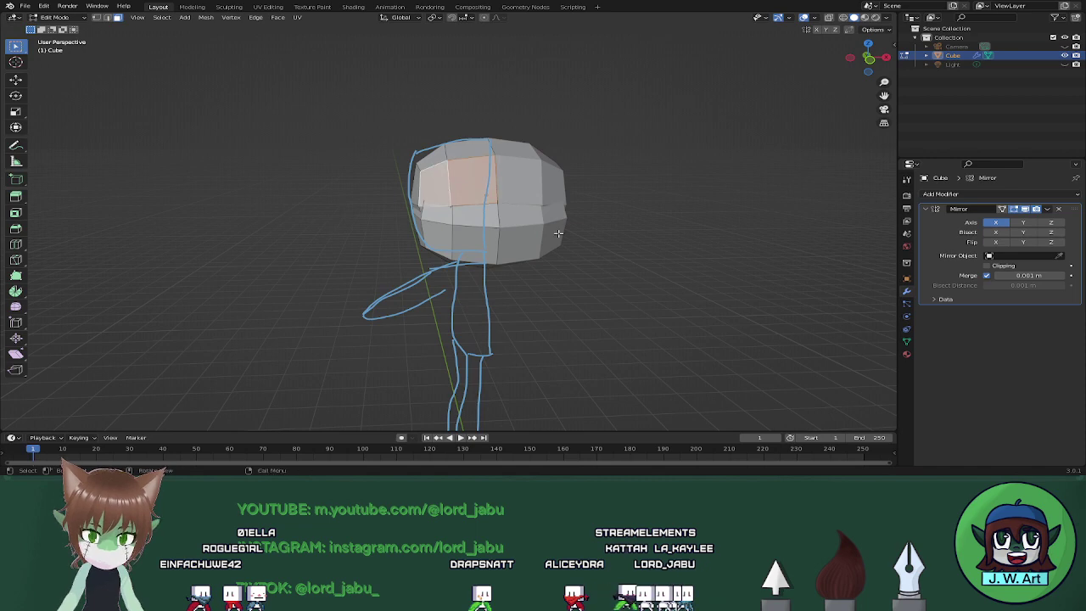
key("i")
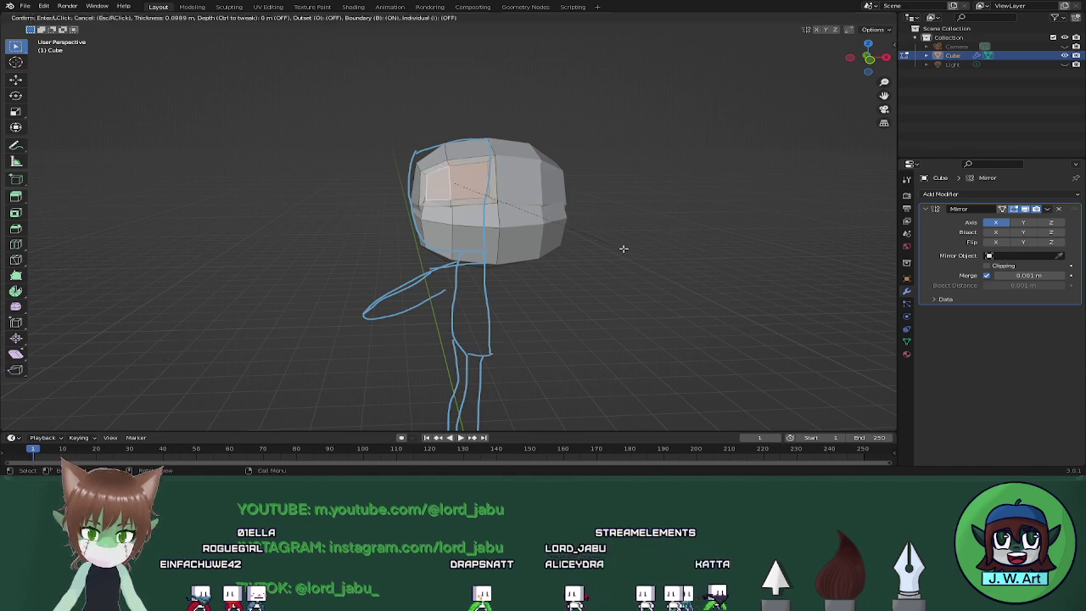
left_click(623, 248)
scroll(599, 245, "up", 3)
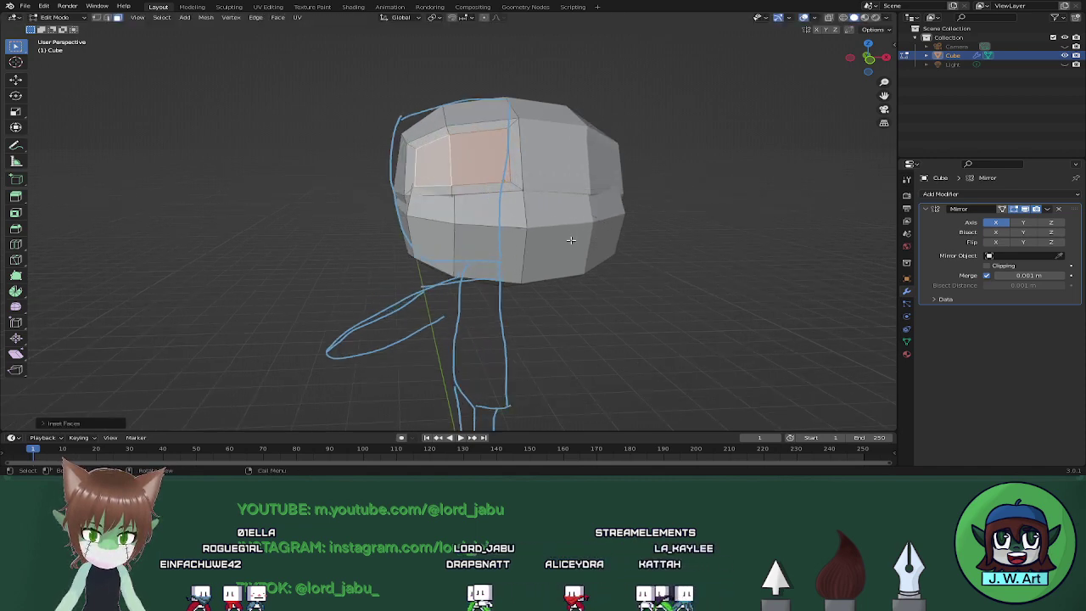
Push the inset eye-area faces back into the head along the Y axis.
middle_click_drag(568, 249, 694, 244)
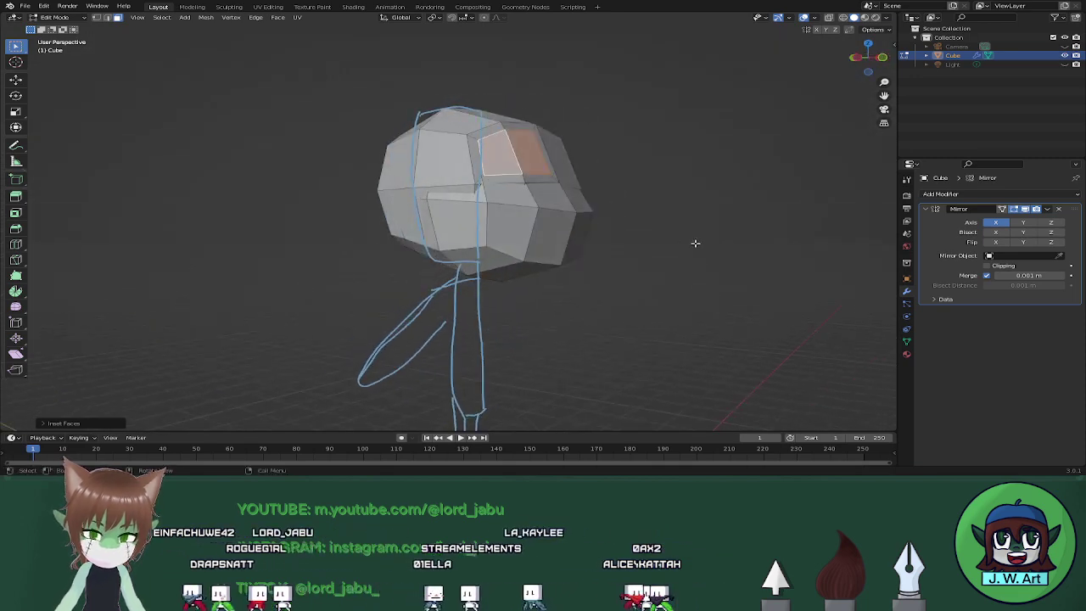
key("g")
key("y")
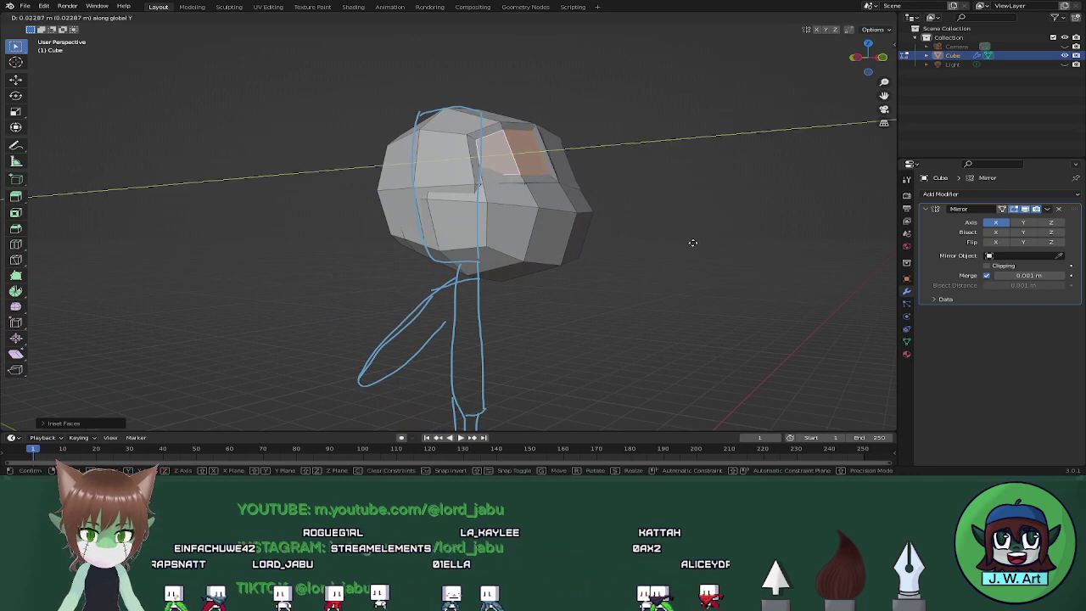
left_click(693, 242)
middle_click_drag(694, 240, 611, 246)
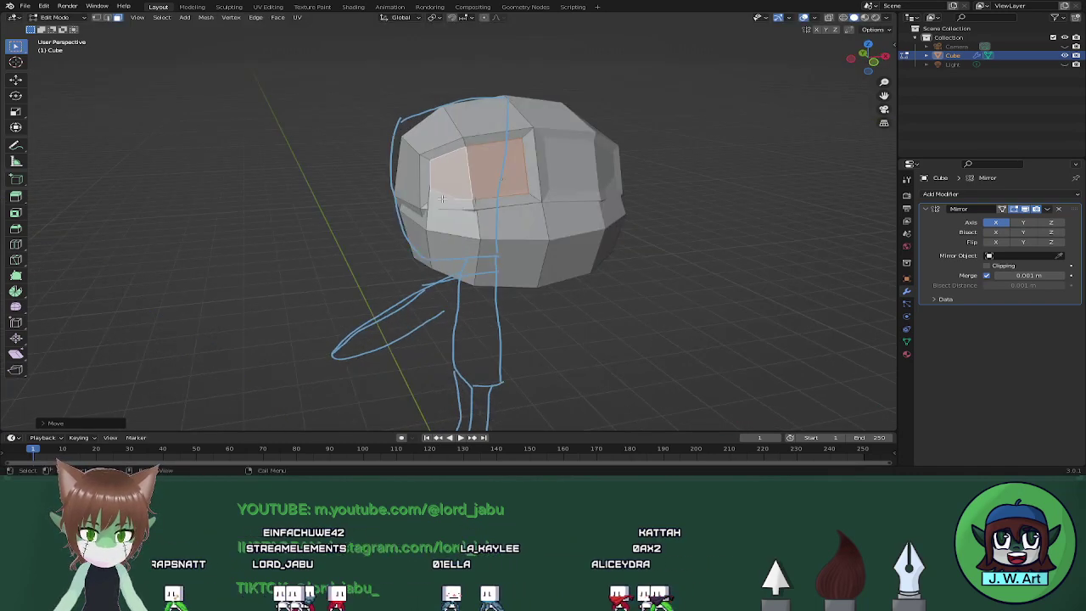
Adjust the face directly below the eye inset by moving it slightly along the Y axis.
left_click(454, 202)
middle_click_drag(461, 204, 574, 204)
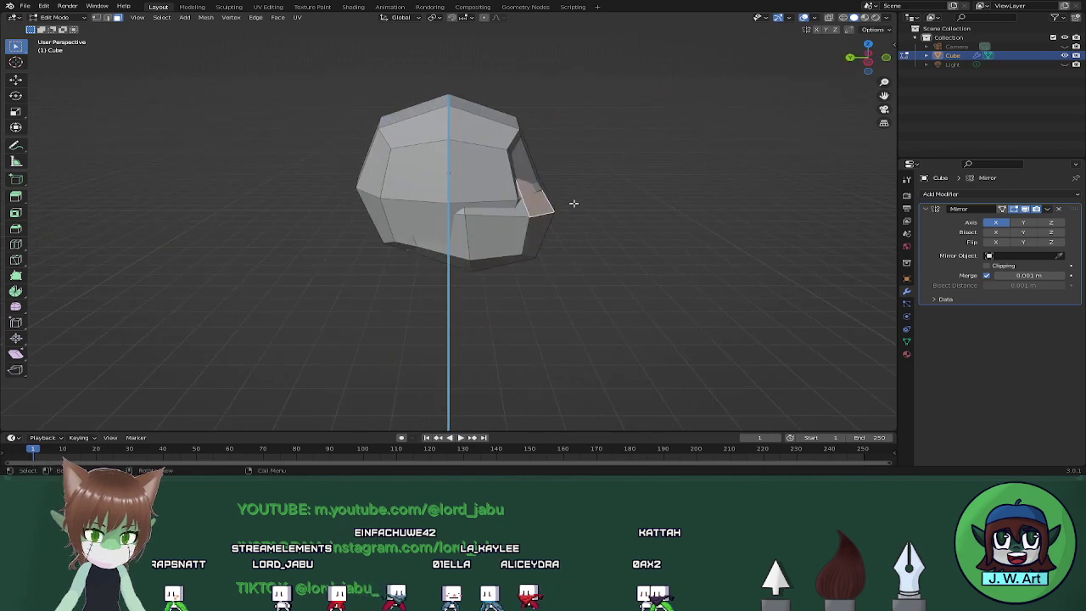
key("g")
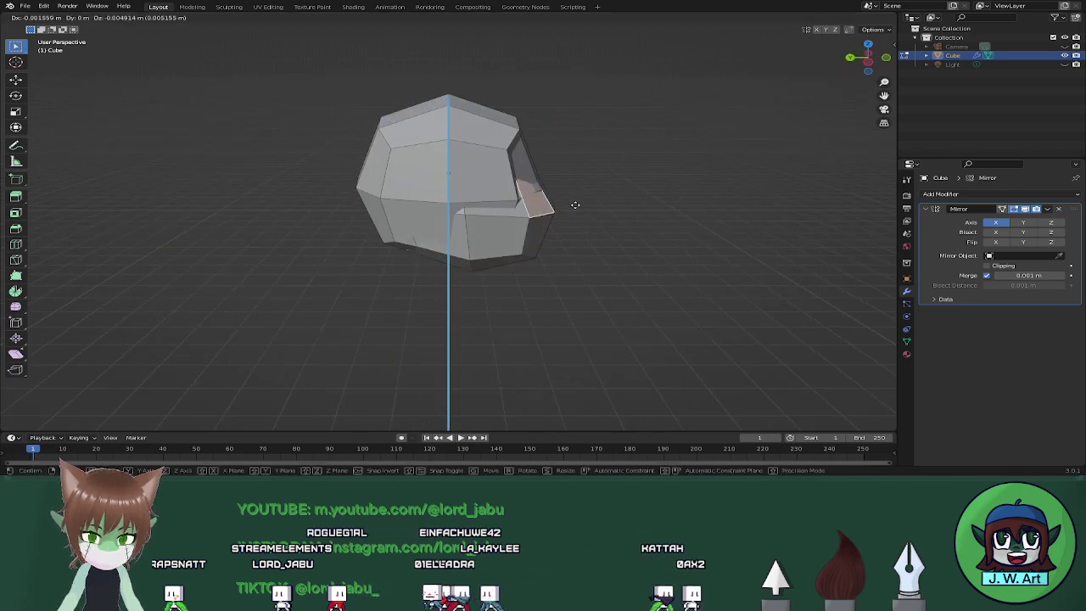
key("y")
left_click(573, 204)
mouse_move(573, 205)
middle_mouse_down()
mouse_move(482, 185)
mouse_move(447, 209)
middle_mouse_up()
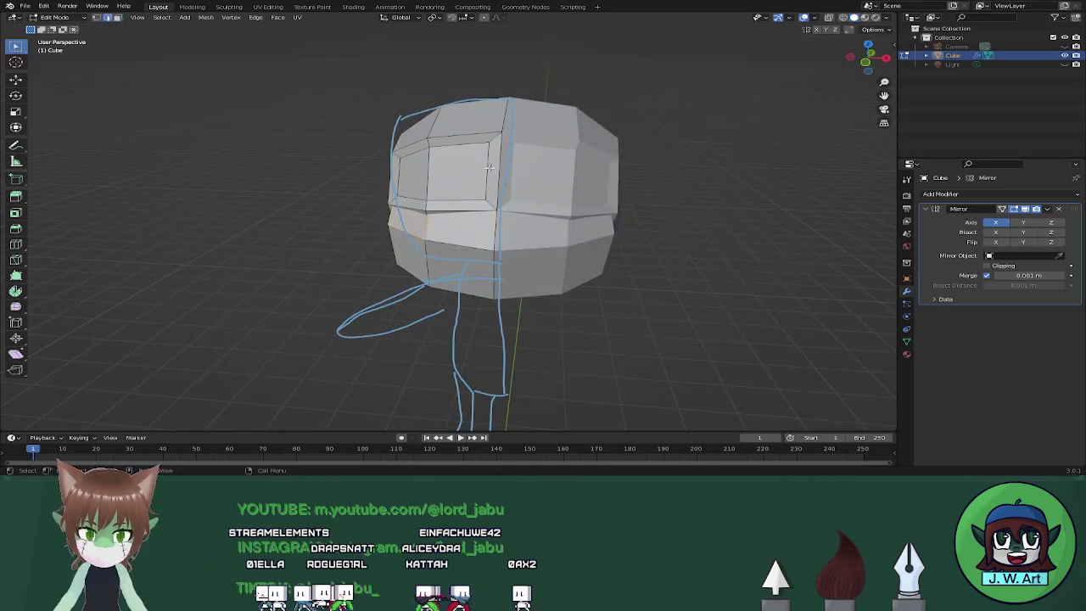
Edge-slide the eye inset's inner vertical edge beside the head's centreline.
middle_click_drag(489, 168, 552, 206)
key("g")
key("g")
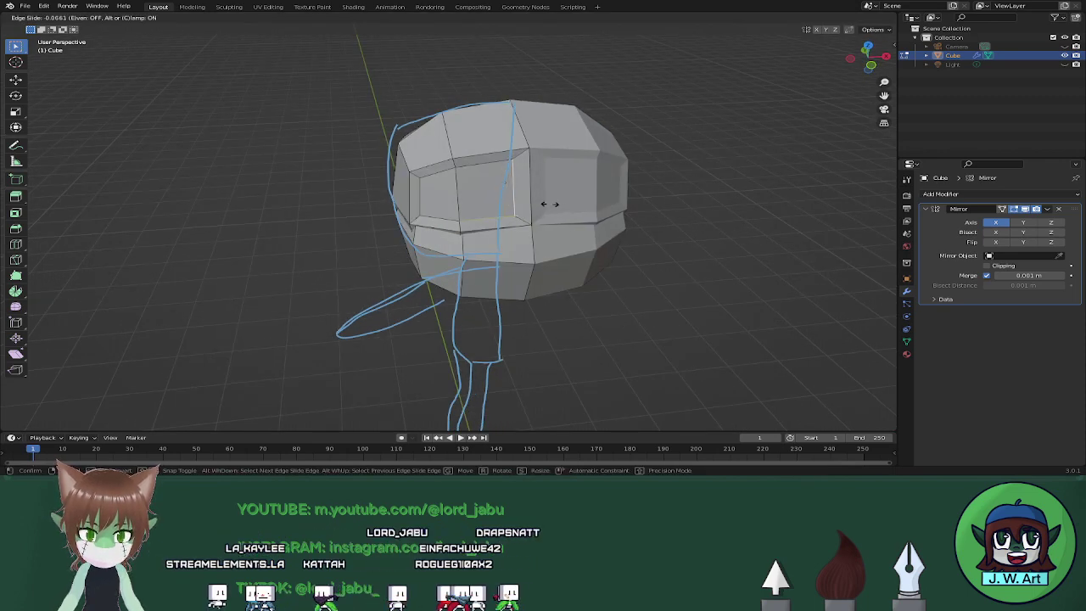
left_click(552, 204)
middle_click_drag(575, 205, 552, 240)
Return to Object Mode, apply the head's Mirror modifier and rename the object head.
key("Tab")
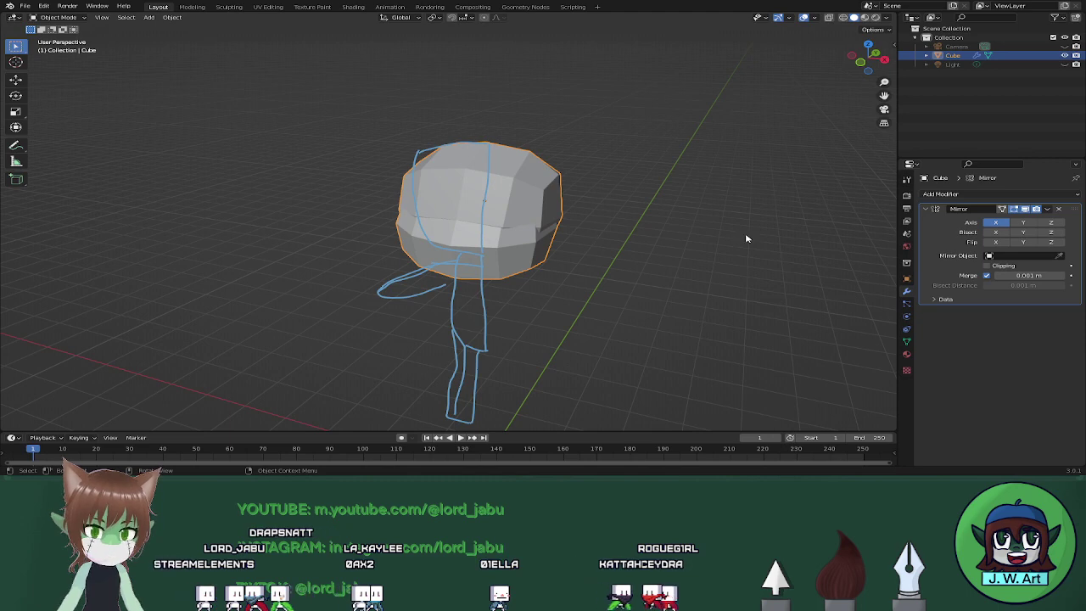
left_click(1049, 209)
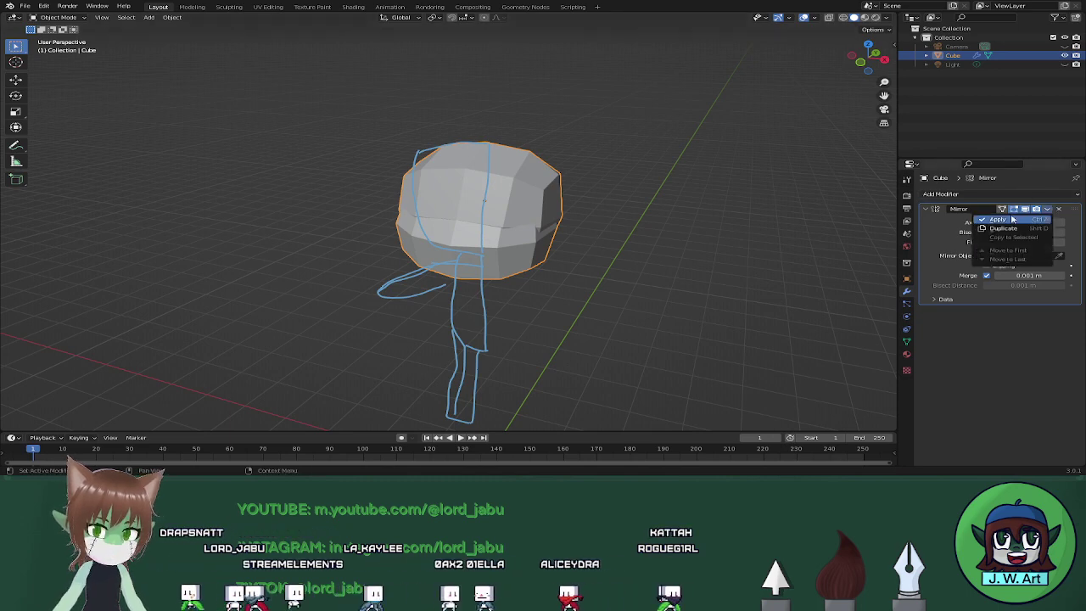
left_click(990, 219)
middle_click_drag(628, 222, 662, 215)
scroll(663, 214, "down", 2)
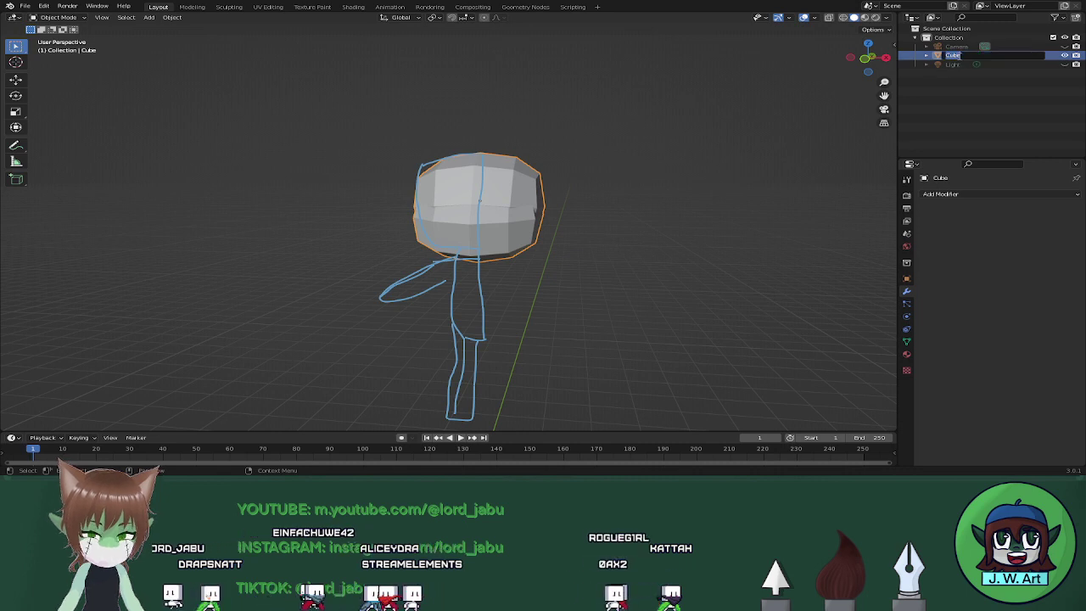
key("Return")
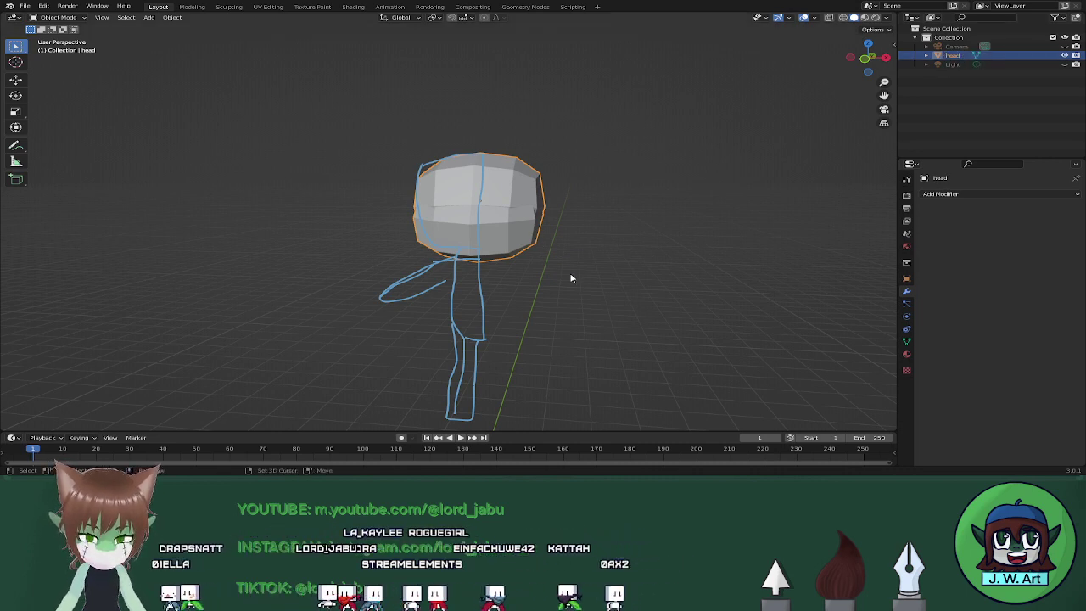
Add a new cube for the body and raise it along the Z axis to the sketched torso.
key("shift+a")
mouse_move(573, 273)
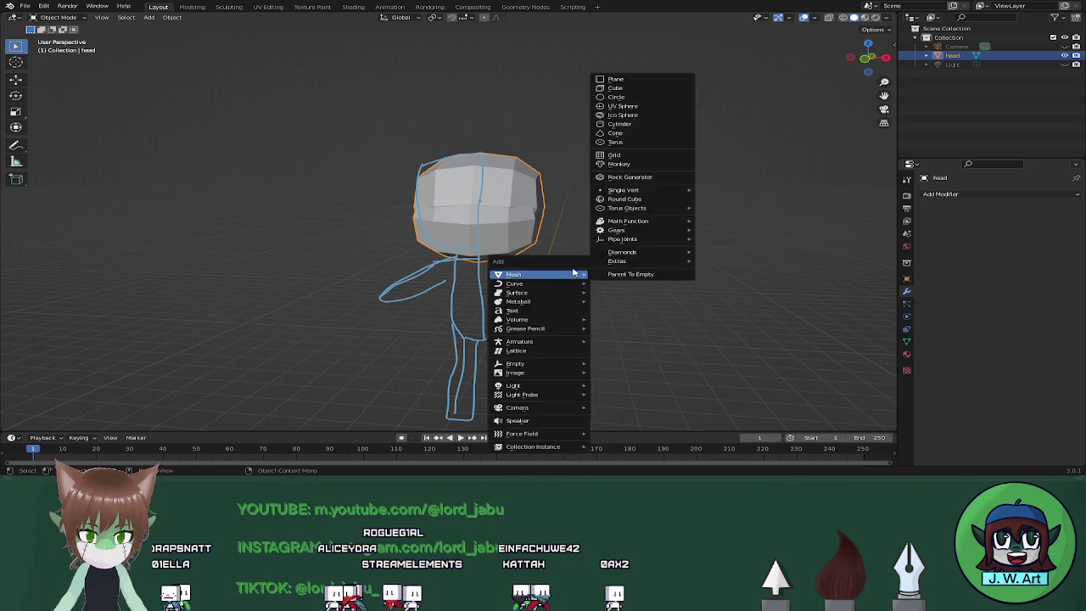
left_click(640, 89)
middle_click_drag(532, 275, 554, 207)
scroll(542, 263, "down", 1)
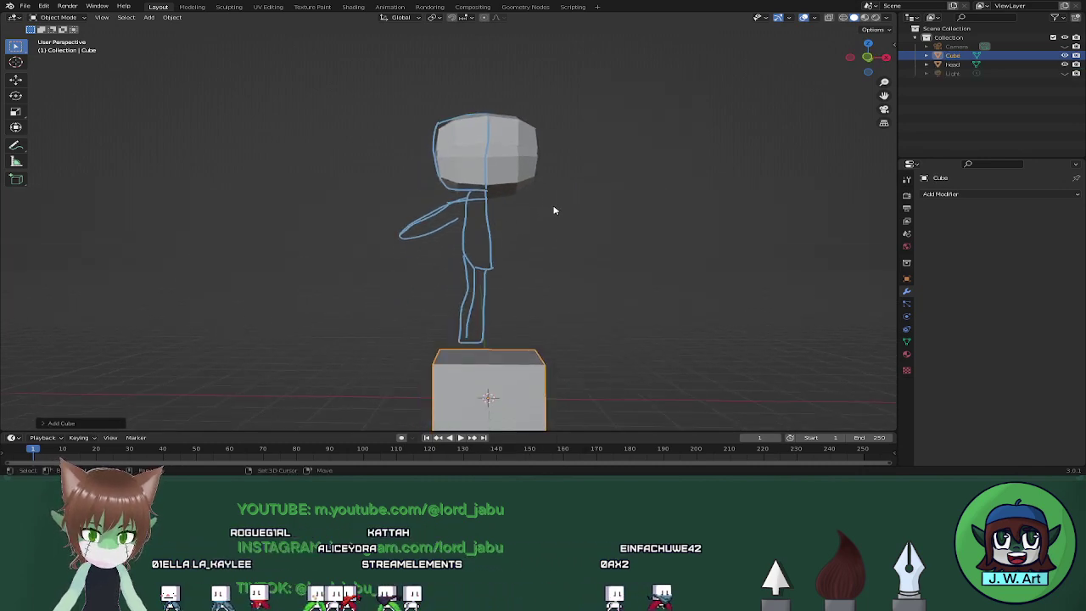
key("g")
key("z")
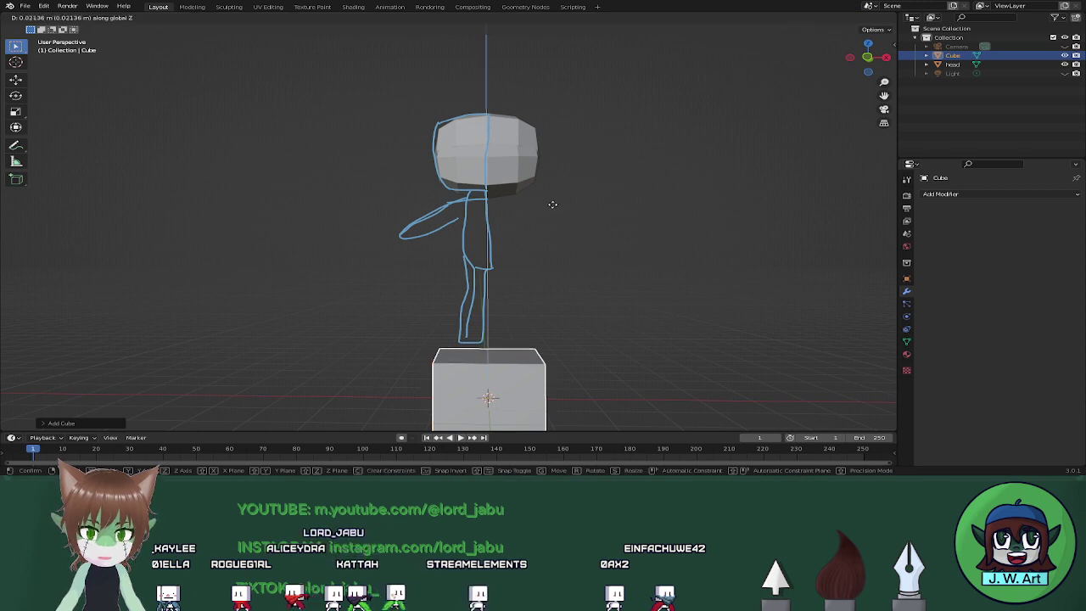
left_click(553, 74)
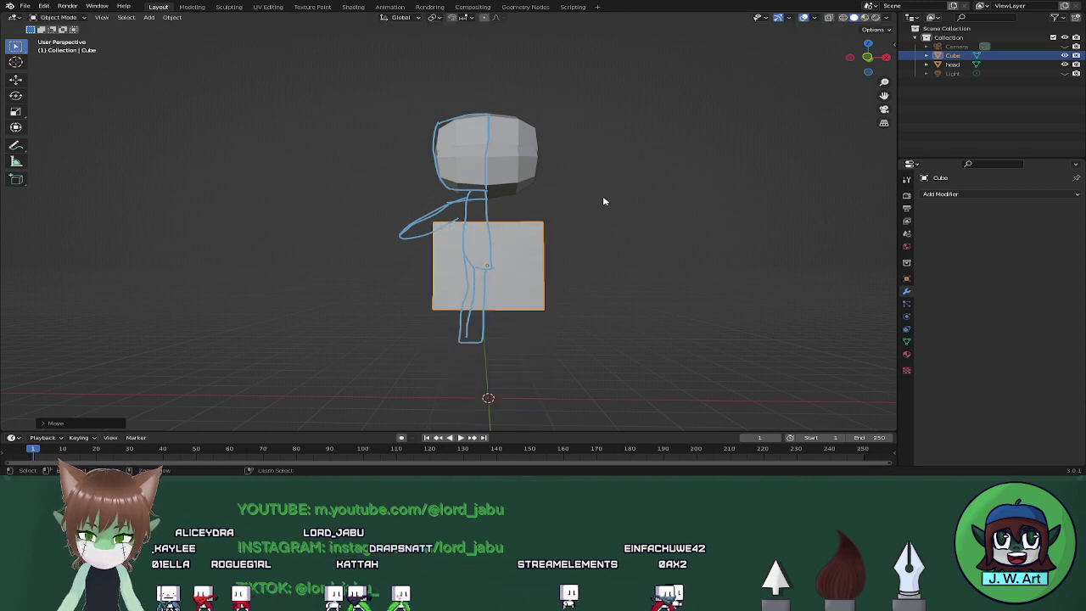
Give the body cube a level 1 Subdivision modifier and raise it along Z to sit just below the head.
key("ctrl+1")
middle_click_drag(604, 201, 598, 221)
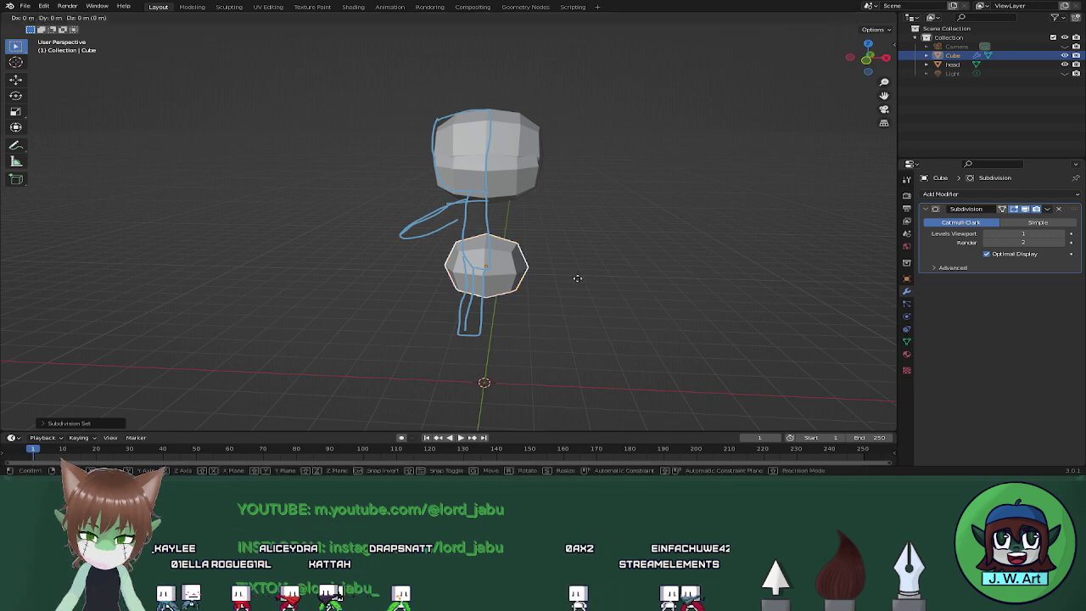
key("g")
key("z")
left_click(574, 245)
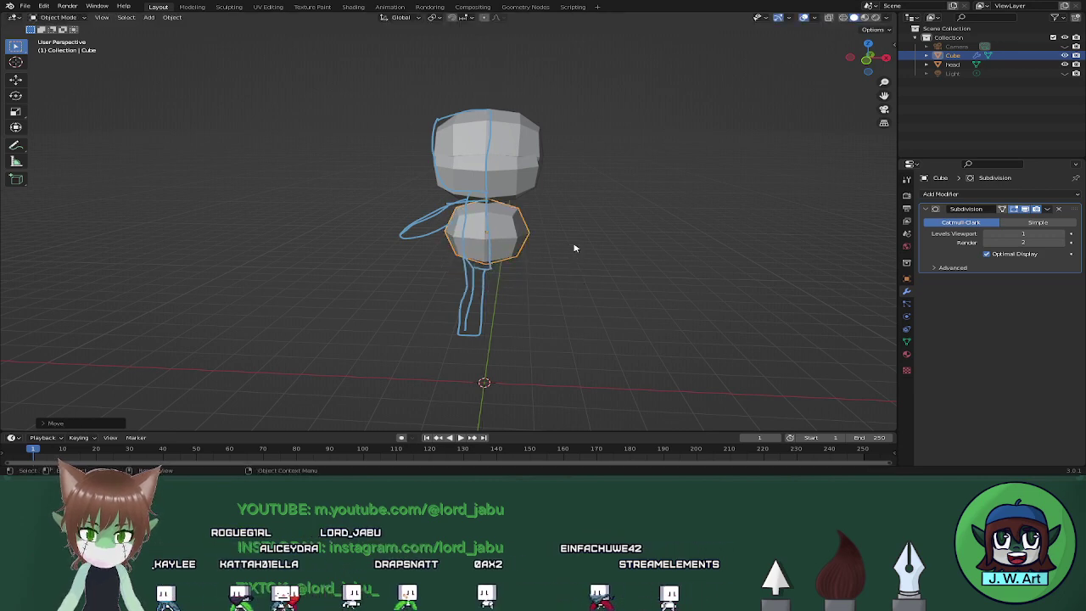
middle_click_drag(575, 245, 503, 242)
Cut a vertical edge loop through the middle of the body cube in Edit Mode.
key("Tab")
middle_click_drag(661, 283, 718, 272)
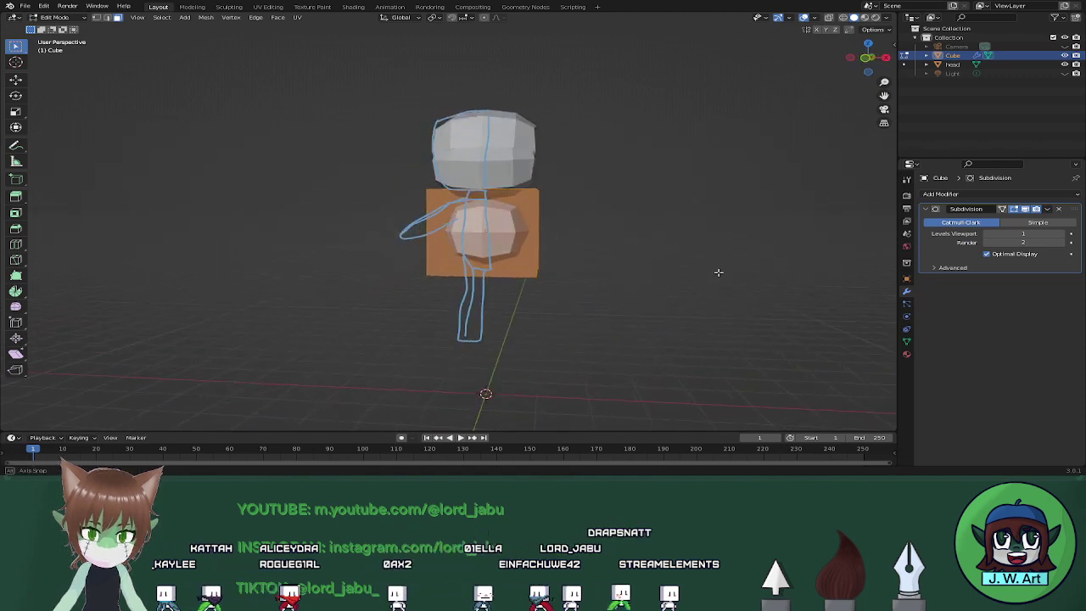
key("ctrl+r")
double_click(517, 261)
middle_click_drag(573, 234, 584, 233)
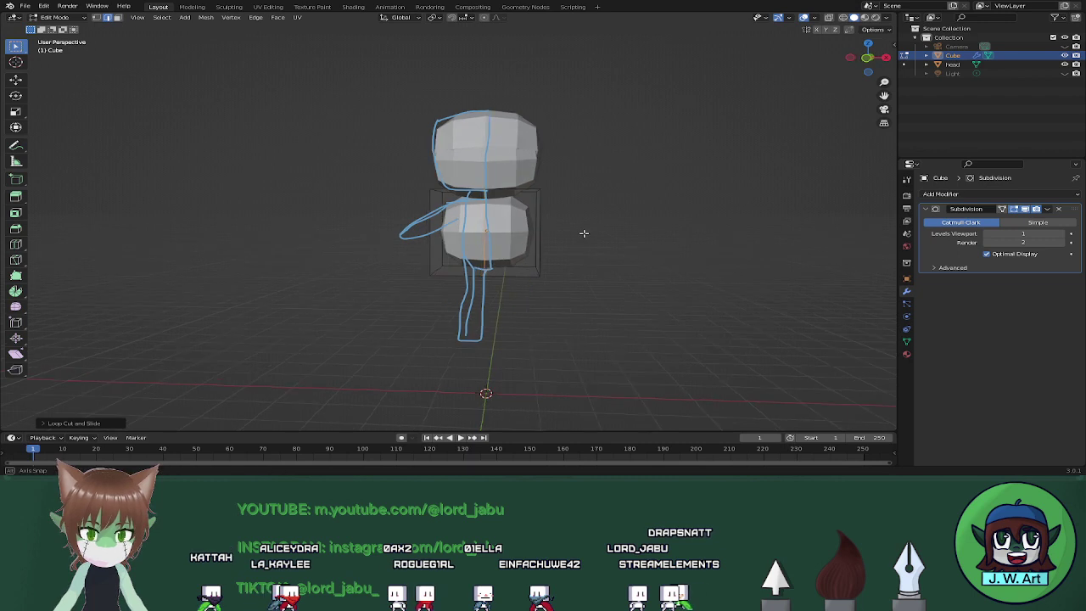
Delete the vertices of the body's half opposite the sketch, selecting through the mesh in wireframe.
key("alt+z")
left_click_drag(592, 180, 514, 314)
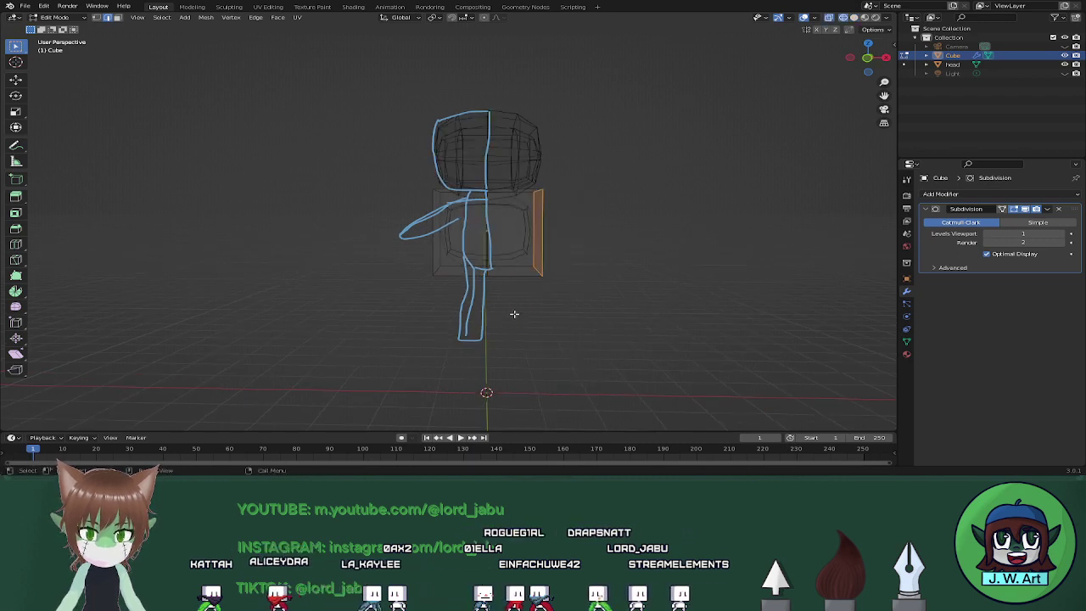
key("x")
left_click(581, 301)
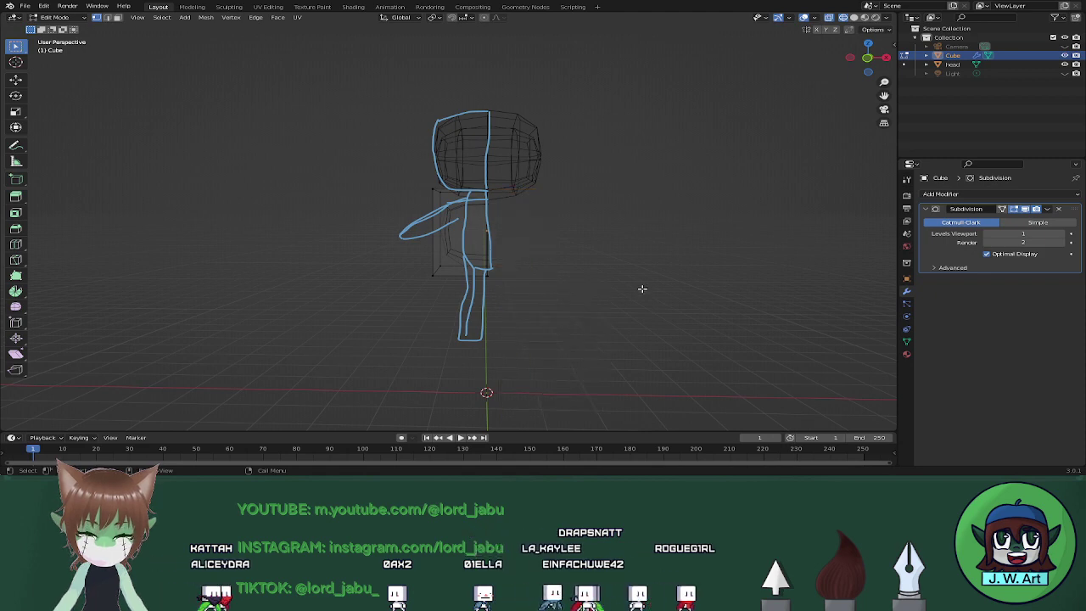
Return to solid shading and add a Mirror modifier on the X axis to the half body.
key("alt+z")
left_click(984, 194)
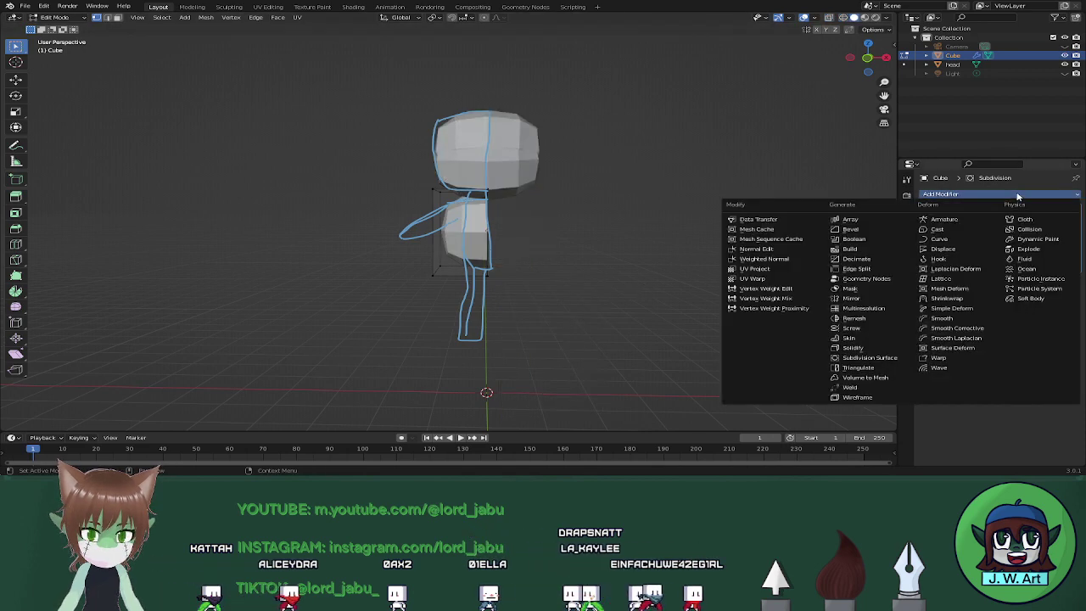
left_click(849, 298)
middle_click_drag(824, 288, 531, 230)
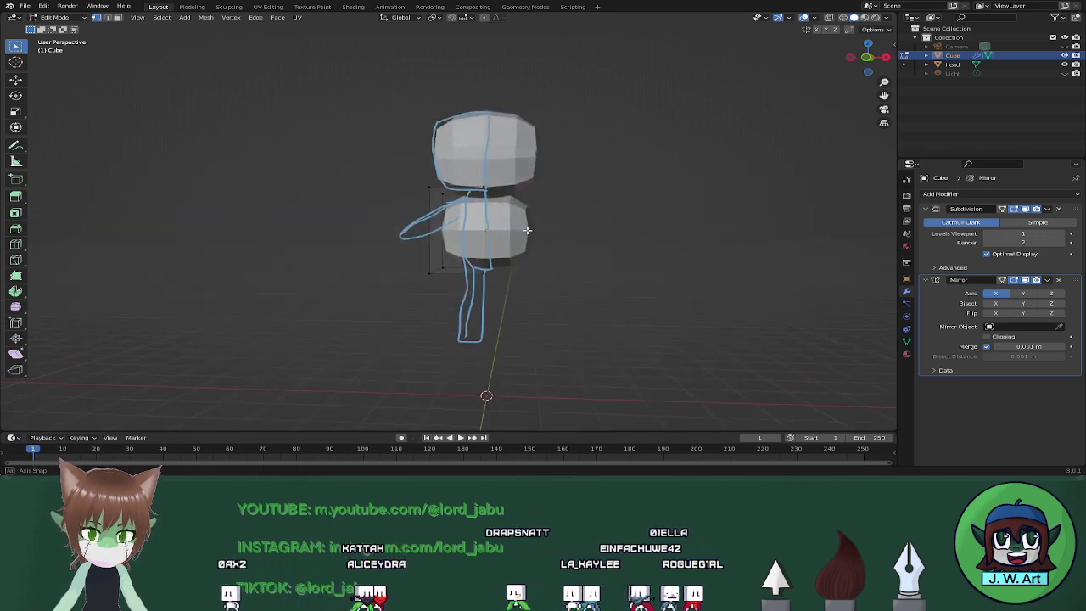
scroll(529, 231, "up", 1)
In front view, select all outer side vertices of the body and move them inward along X about 0.37 m.
key("grave")
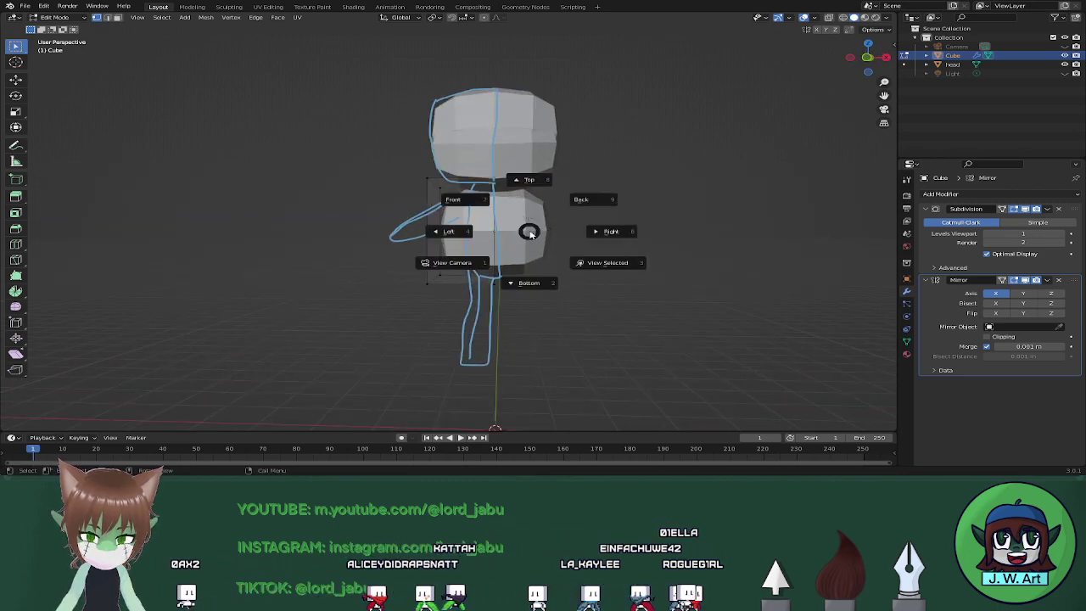
left_click(507, 207)
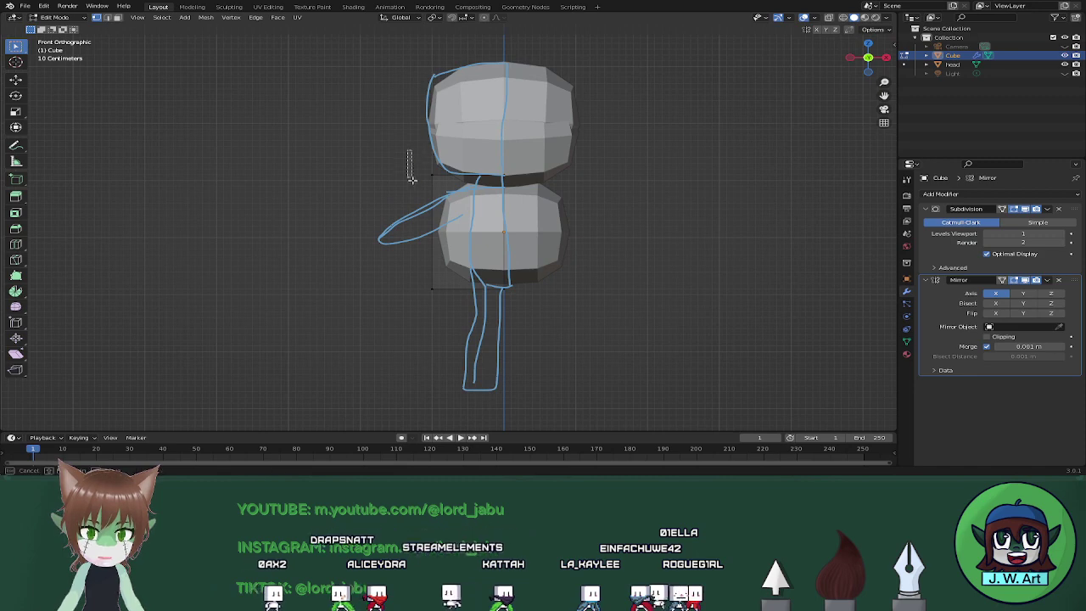
left_click_drag(407, 151, 464, 326)
key("alt+z")
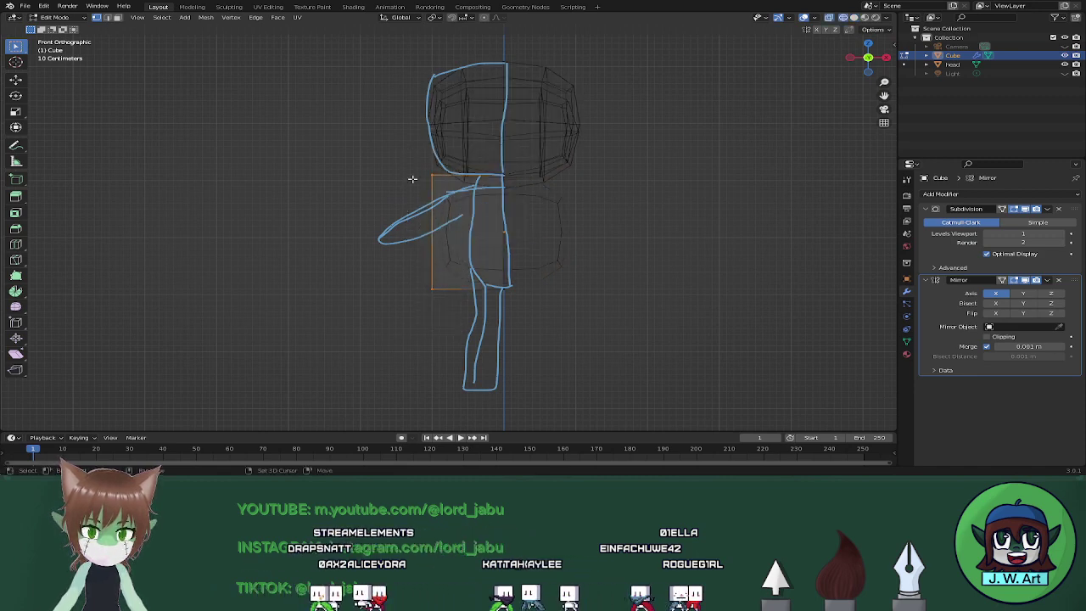
left_click_drag(390, 146, 480, 314)
key("alt+z")
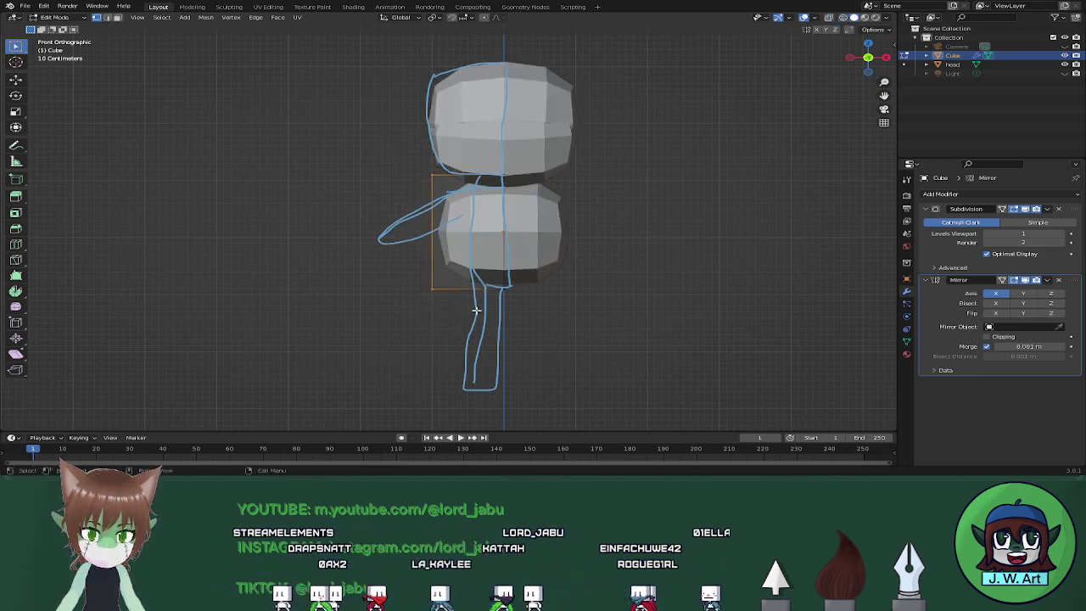
key("g")
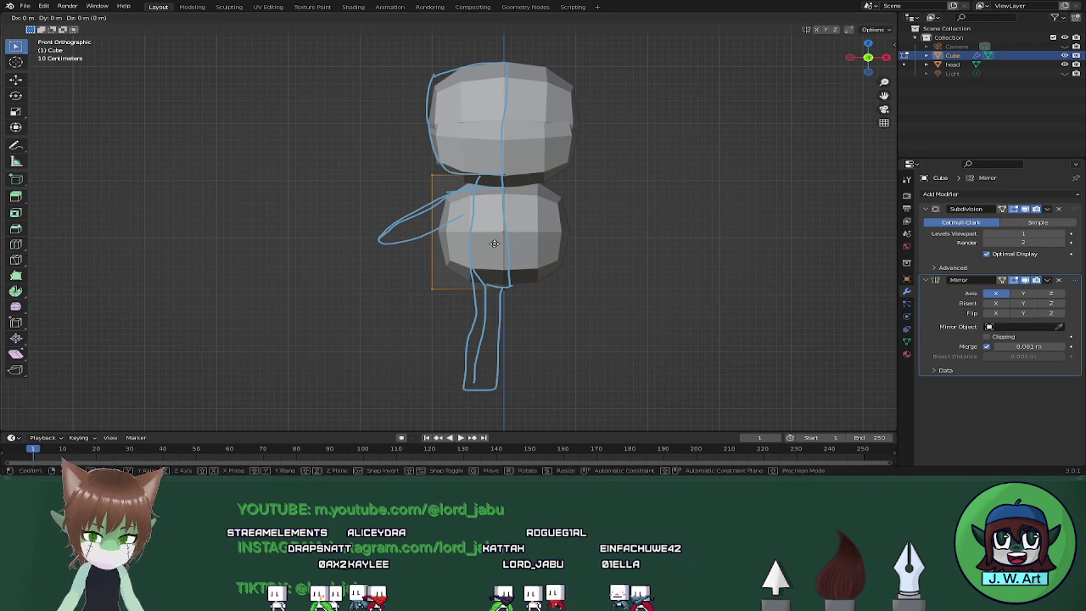
key("x")
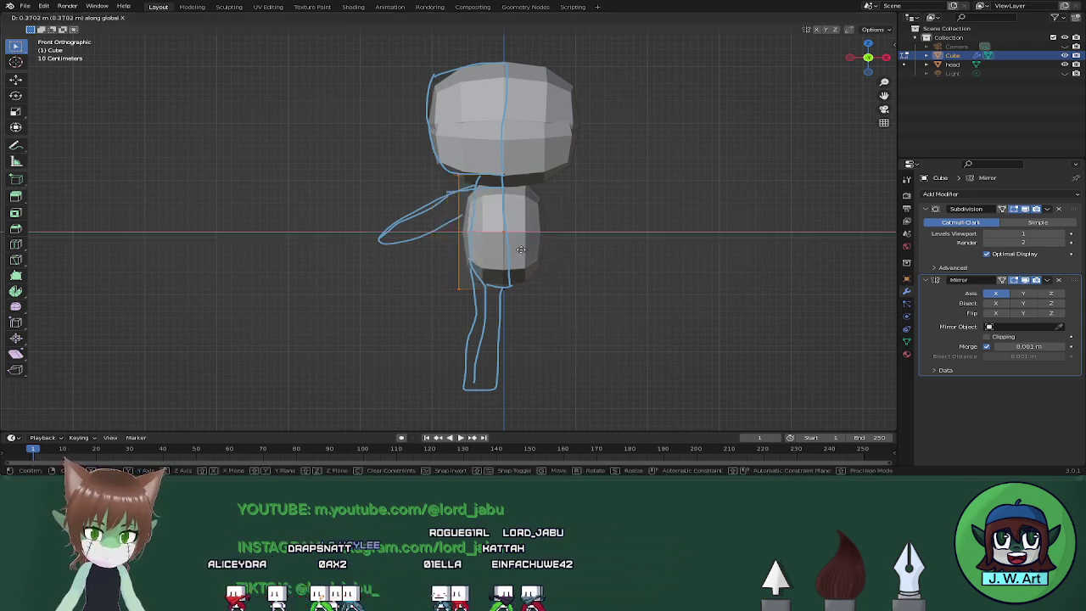
left_click(521, 248)
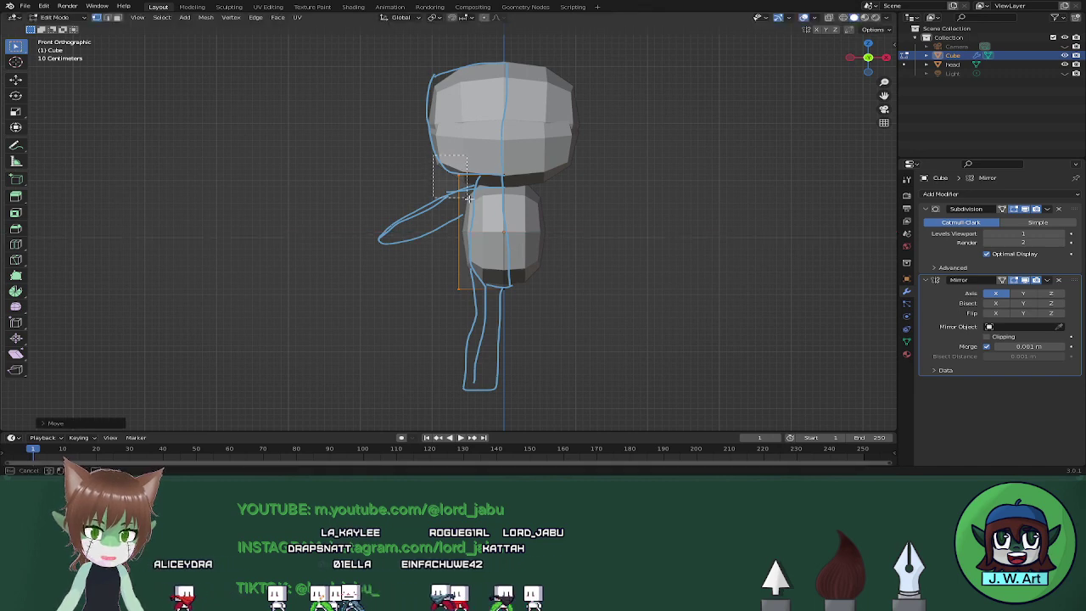
Select the visible upper outer vertices of the half body and move them inward along X.
left_click_drag(467, 197, 468, 198)
key("g")
key("x")
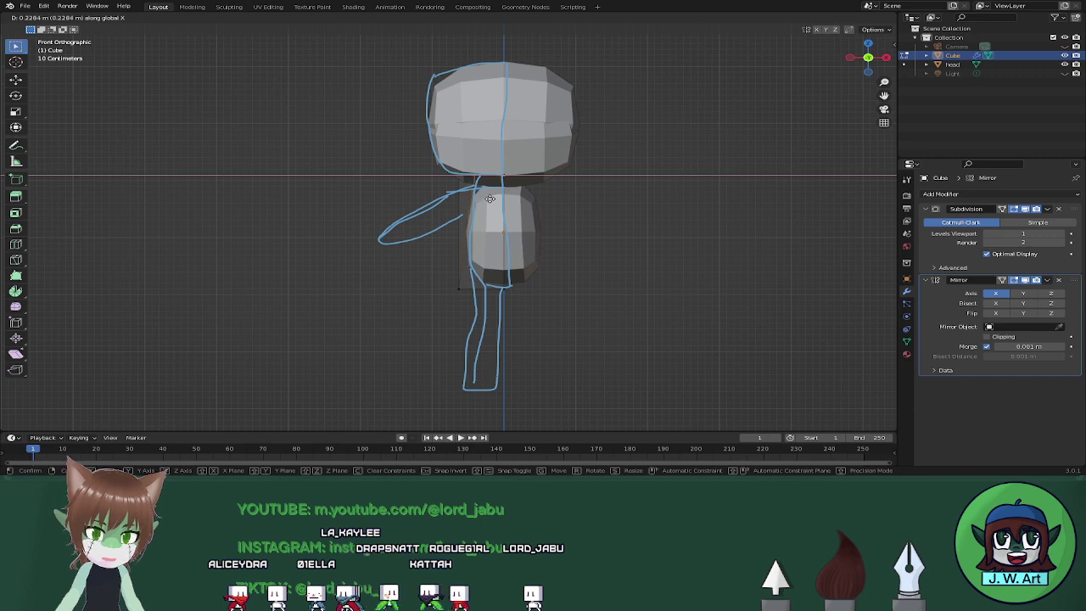
left_click(493, 204)
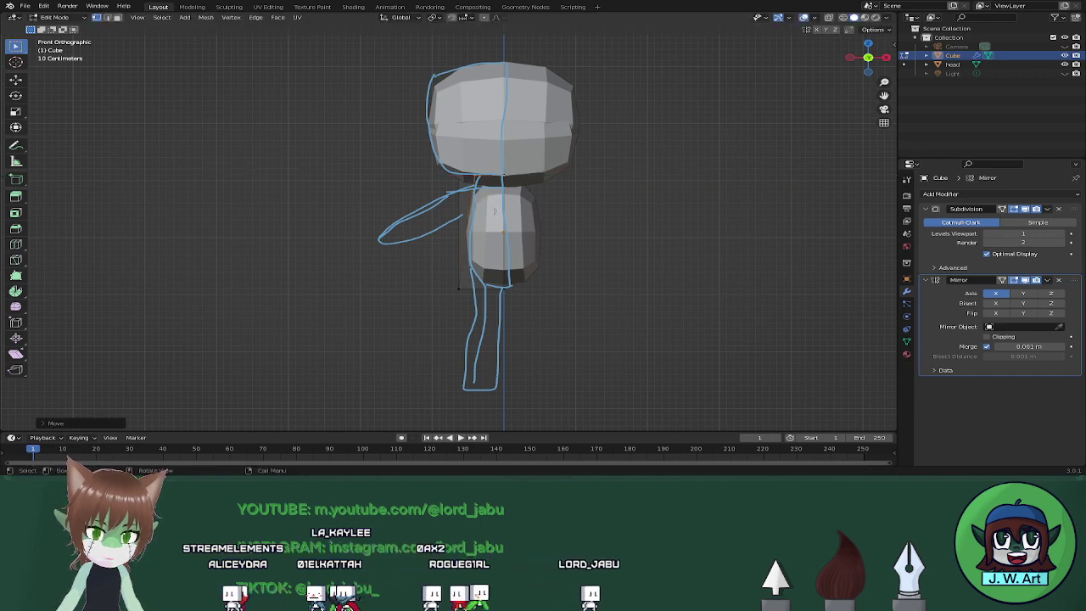
Select the lower outer vertices of the half body and move them outward along X about 0.06 m.
left_click_drag(444, 272, 475, 307)
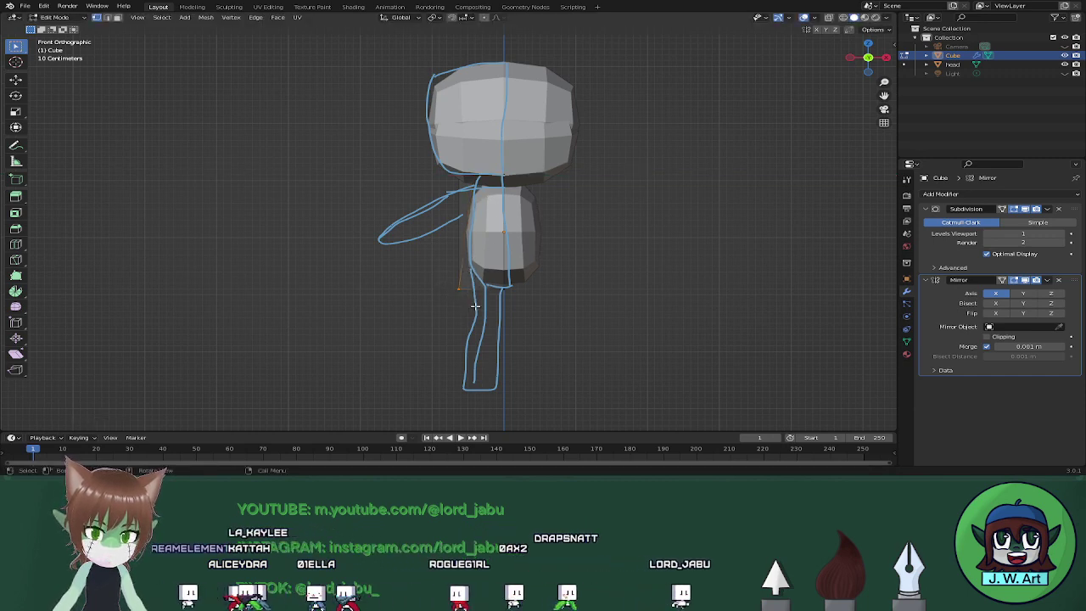
key("g")
key("x")
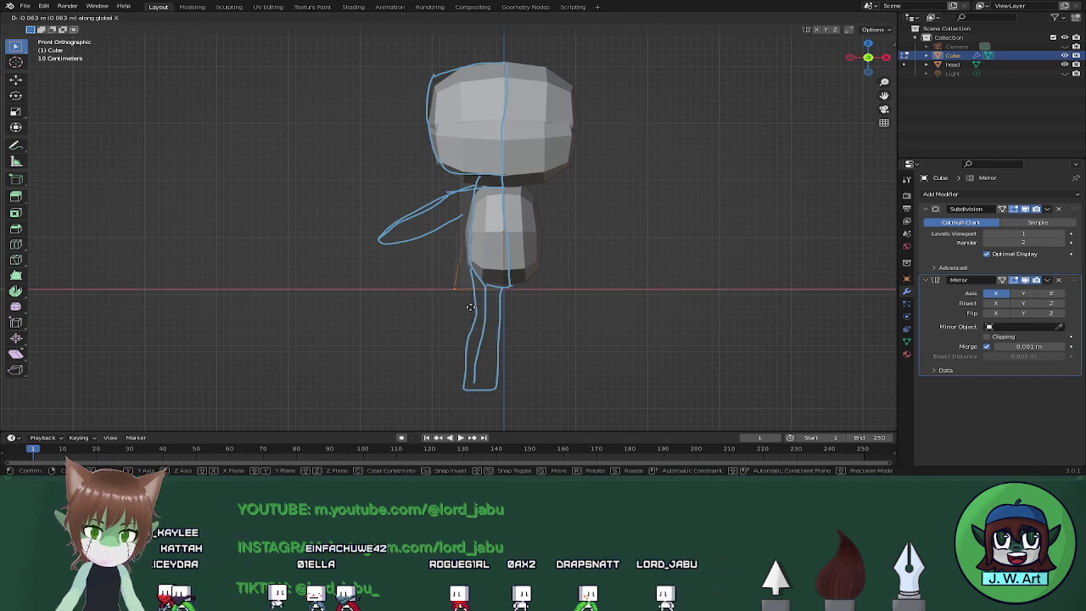
left_click(470, 307)
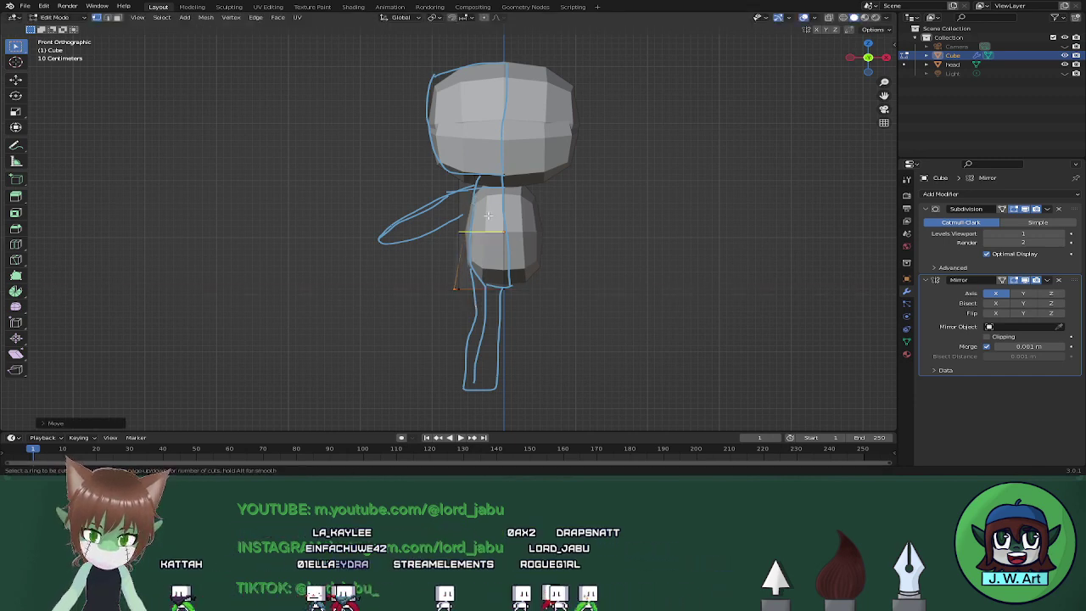
Cut a horizontal edge loop around the body and slide it slightly below the middle.
key("ctrl+r")
left_click(488, 217)
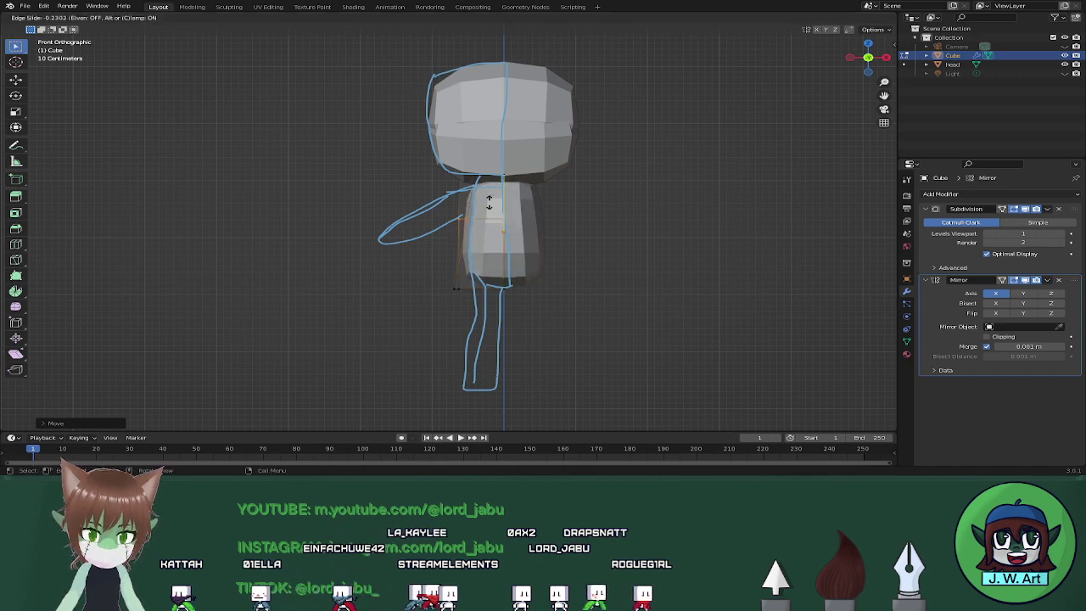
left_click(493, 225)
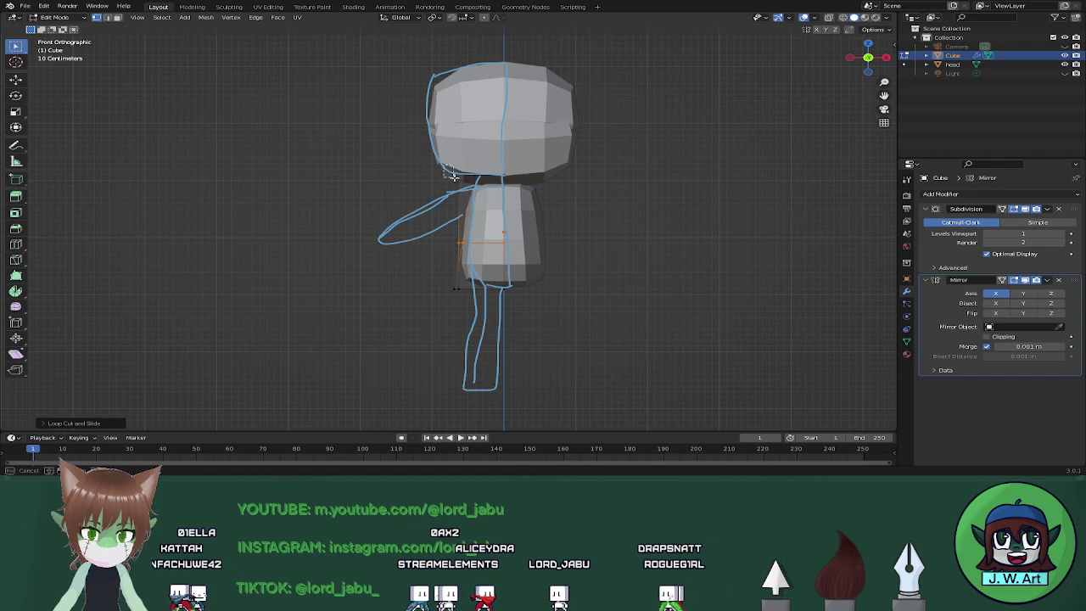
Select all top vertices of the body through the mesh in wireframe and try to scale them down in solid shading.
key("alt+z")
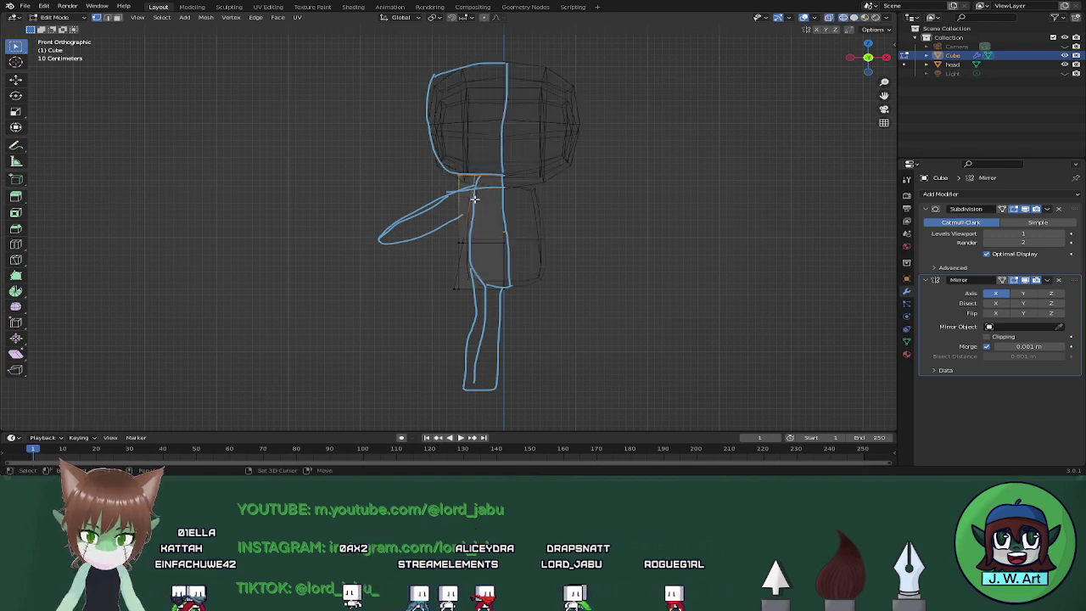
left_click_drag(441, 167, 511, 195)
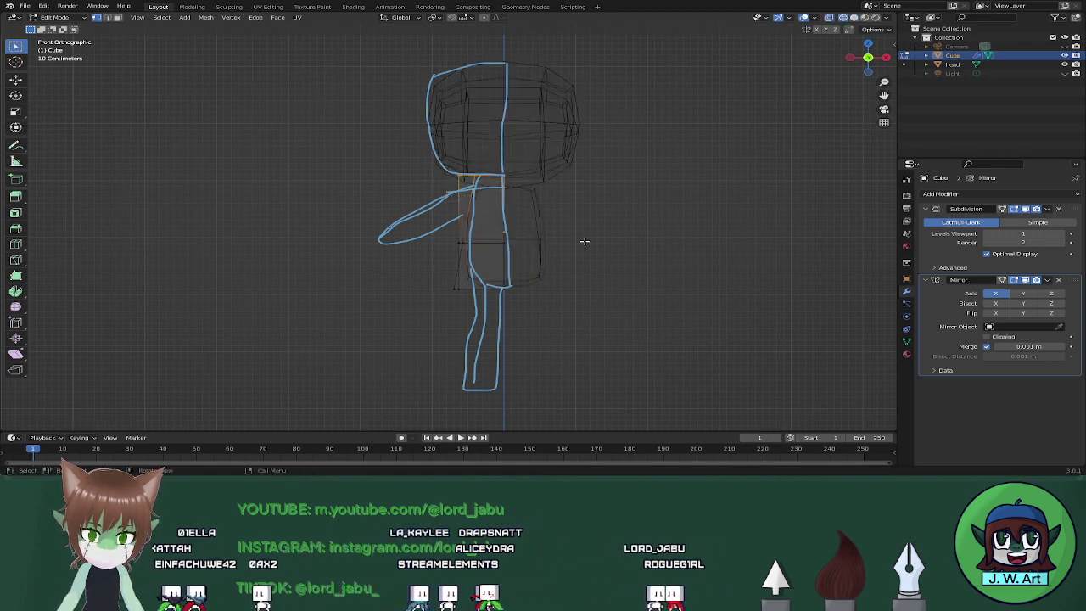
key("alt+z")
key("s")
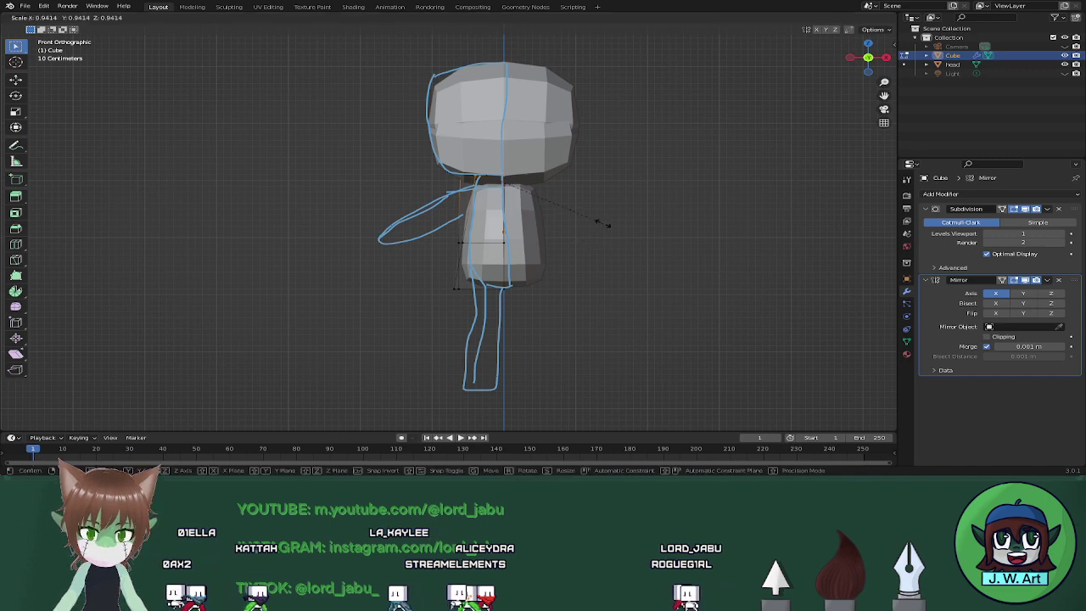
left_click(594, 220)
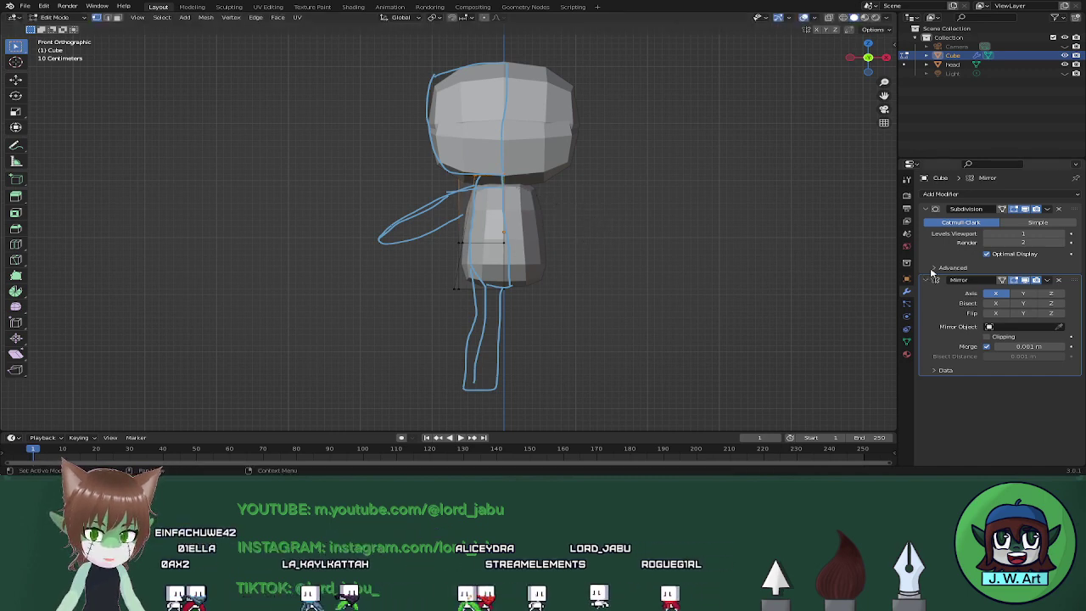
Enable Clipping on the body's Mirror modifier and scale the top vertices down to about half.
left_click(987, 337)
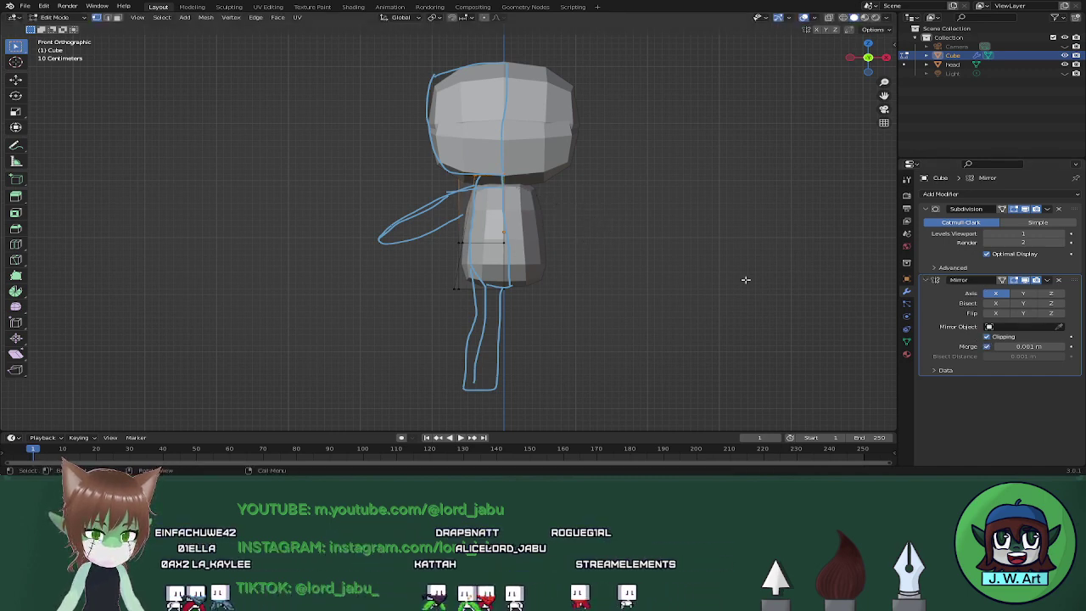
key("s")
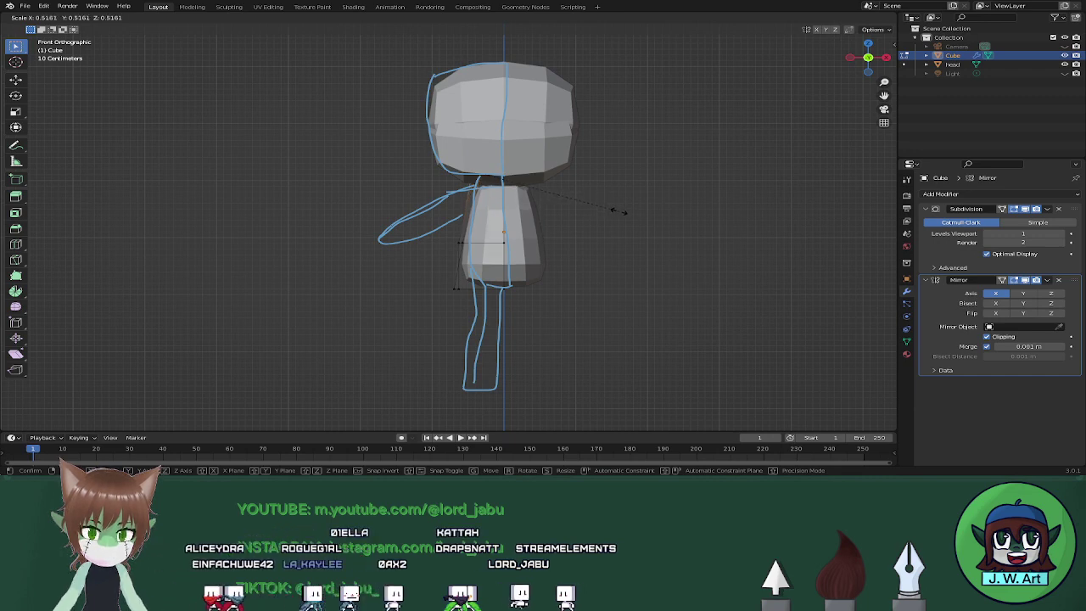
left_click(606, 207)
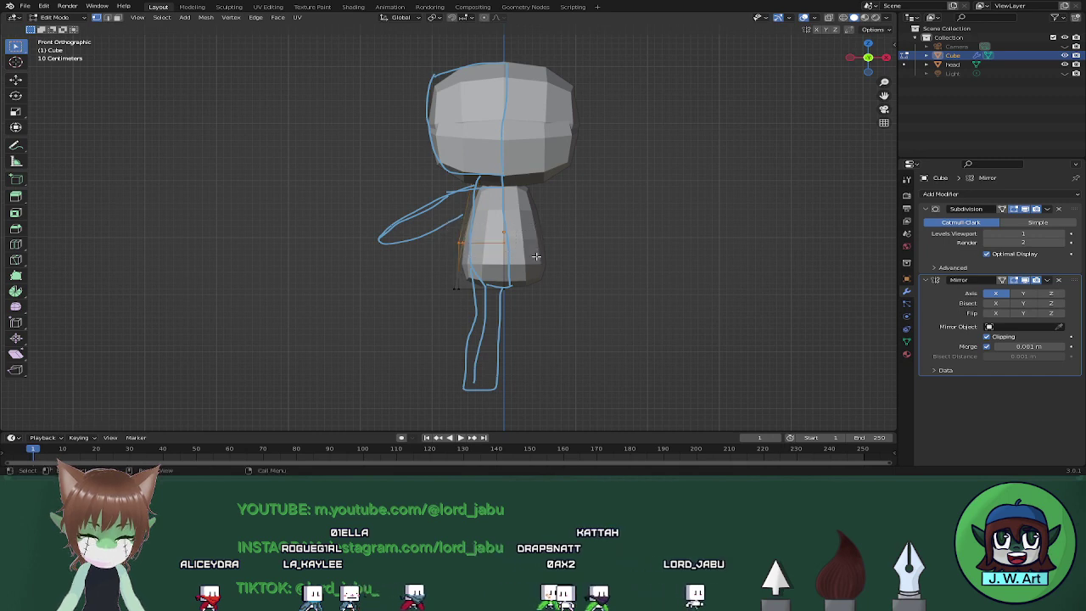
Scale the selected vertices of the body's middle loop down to about 0.8.
key("s")
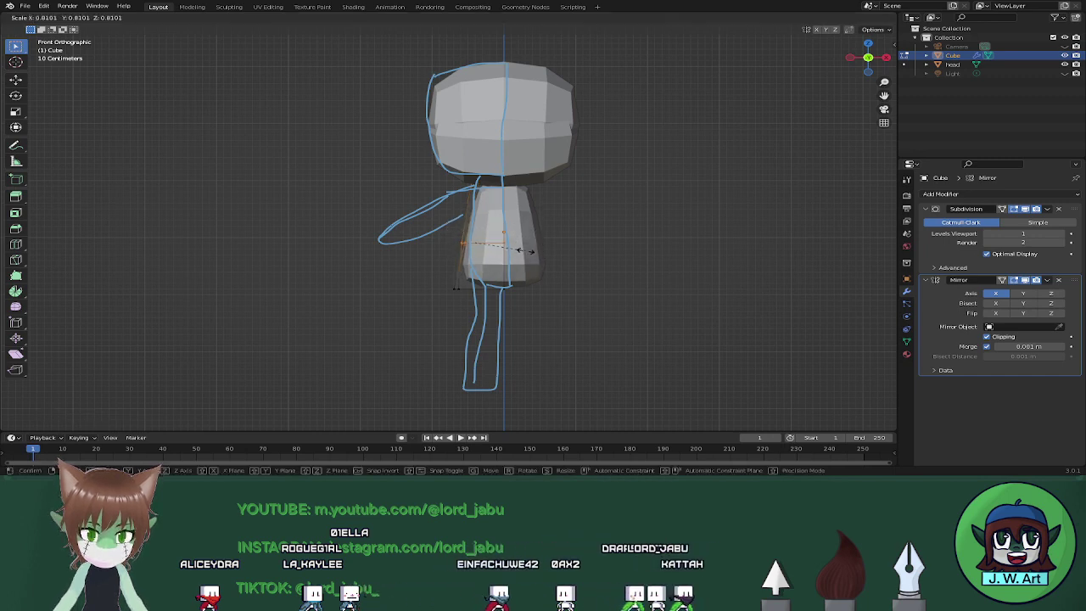
left_click(508, 244)
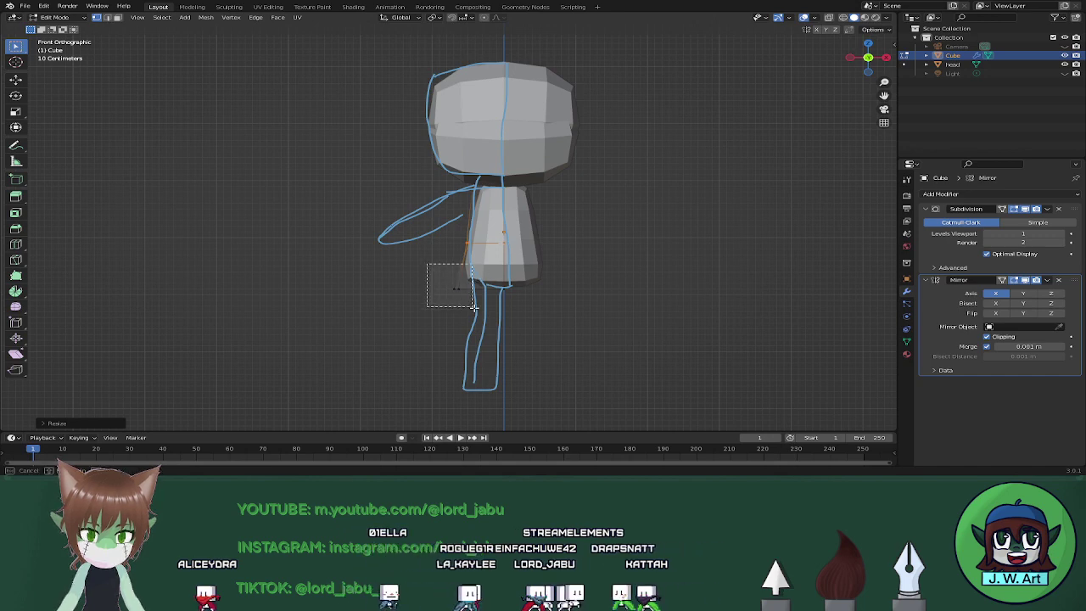
Try moving the body's bottom vertices along X, and undo back to before the middle loop was scaled.
key("shift+z")
left_click_drag(482, 306, 480, 302)
key("shift+z")
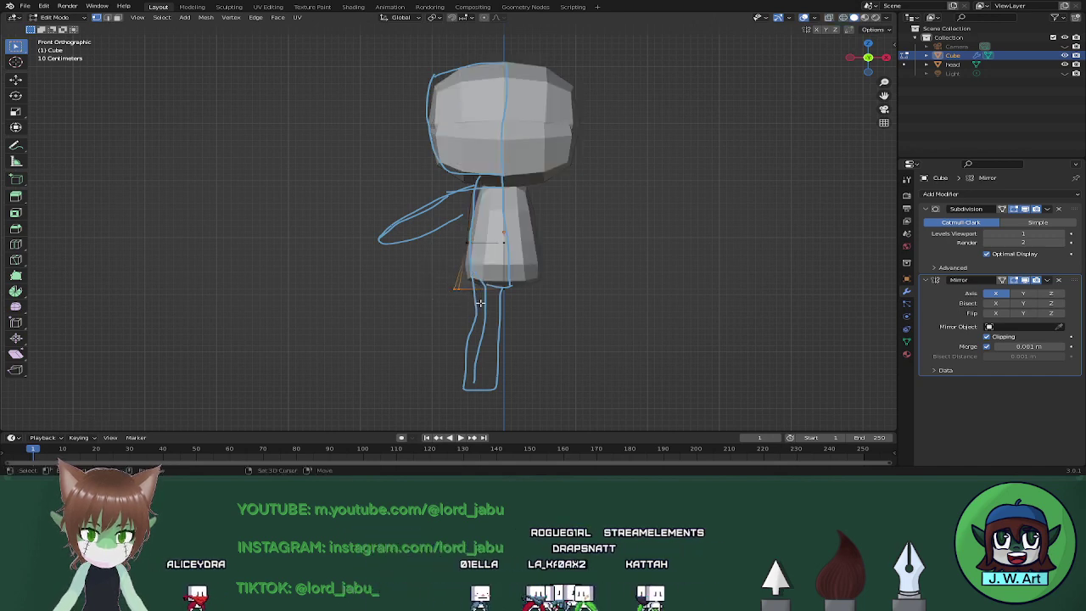
key("g")
key("x")
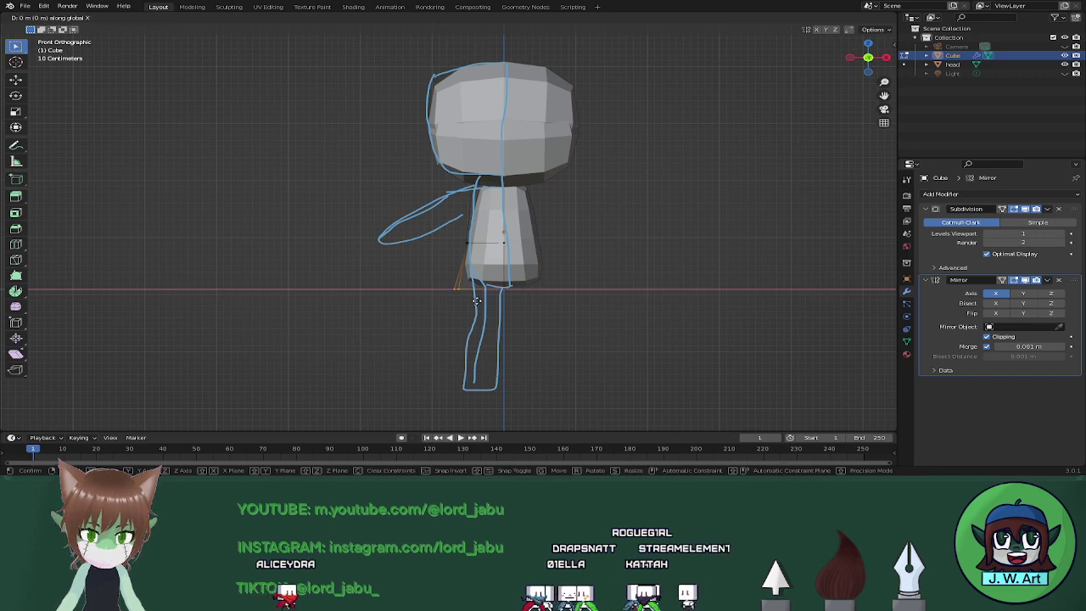
left_click(481, 302)
middle_click_drag(481, 301, 559, 303)
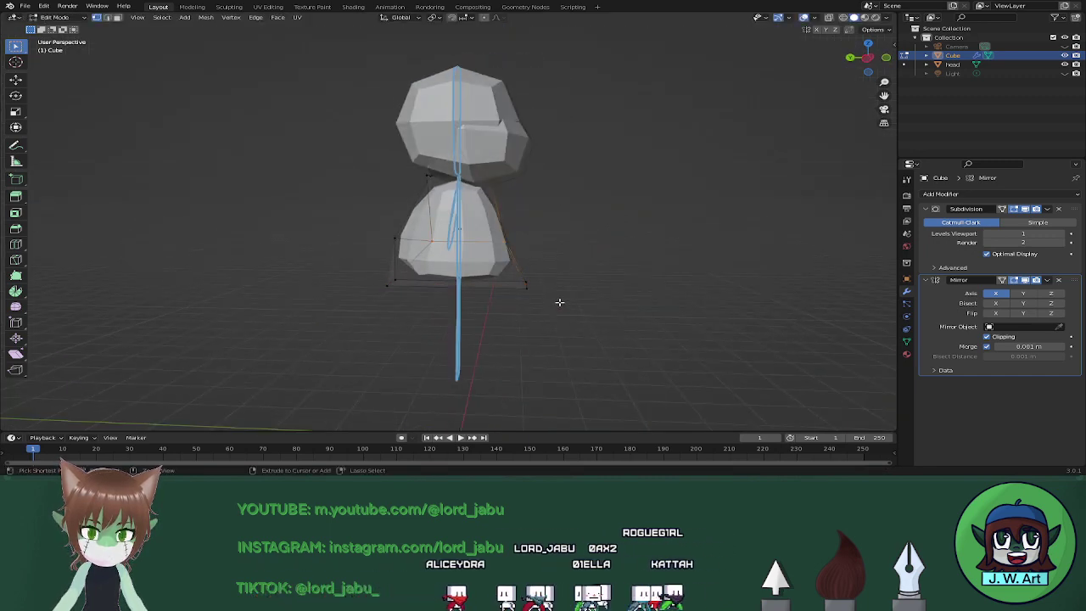
key("ctrl+z")
Select the body's entire middle loop through the mesh in wireframe and scale it down to about 0.64.
key("shift+z")
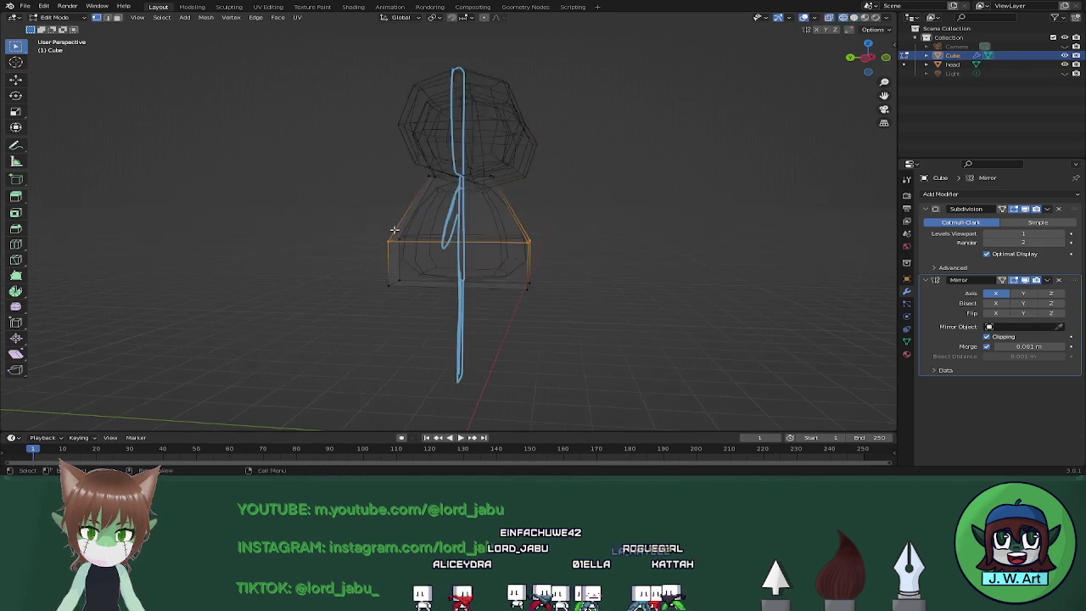
left_click_drag(363, 220, 589, 266)
key("shift+z")
middle_click_drag(577, 271, 457, 268)
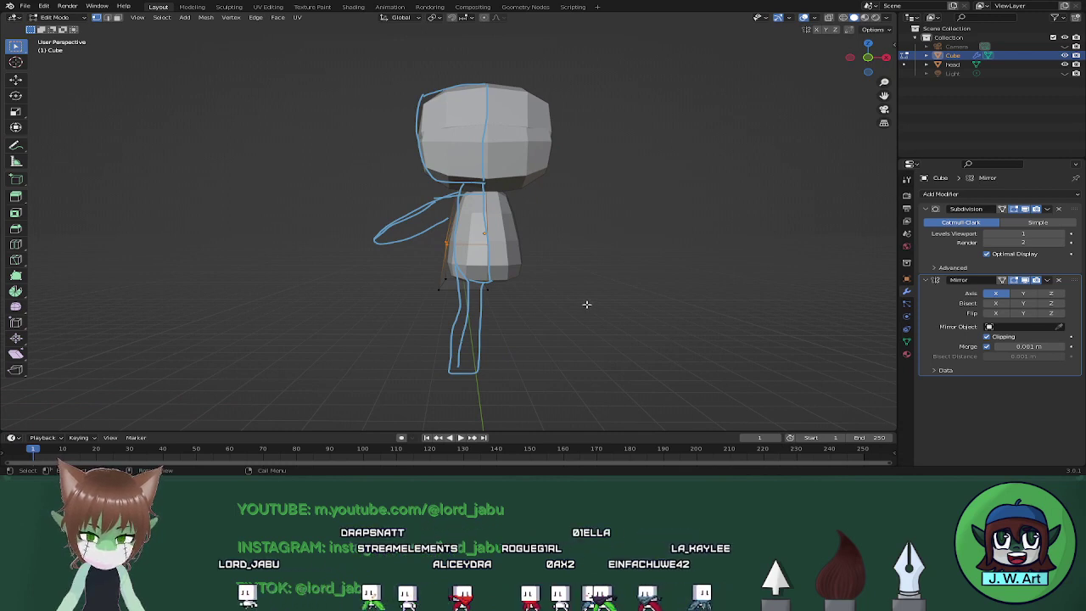
key("s")
left_click(547, 276)
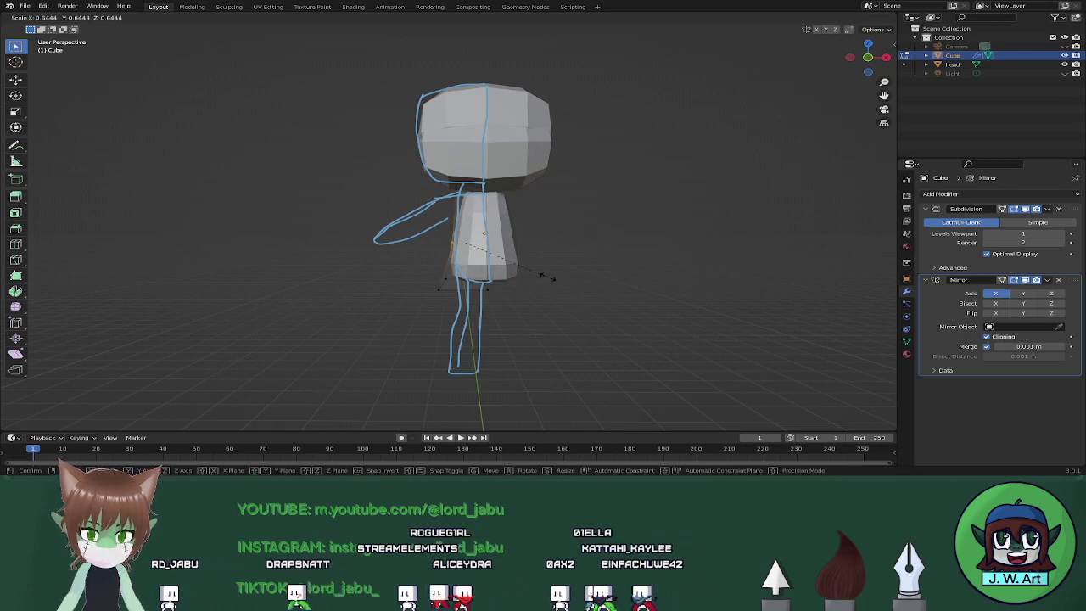
key("f")
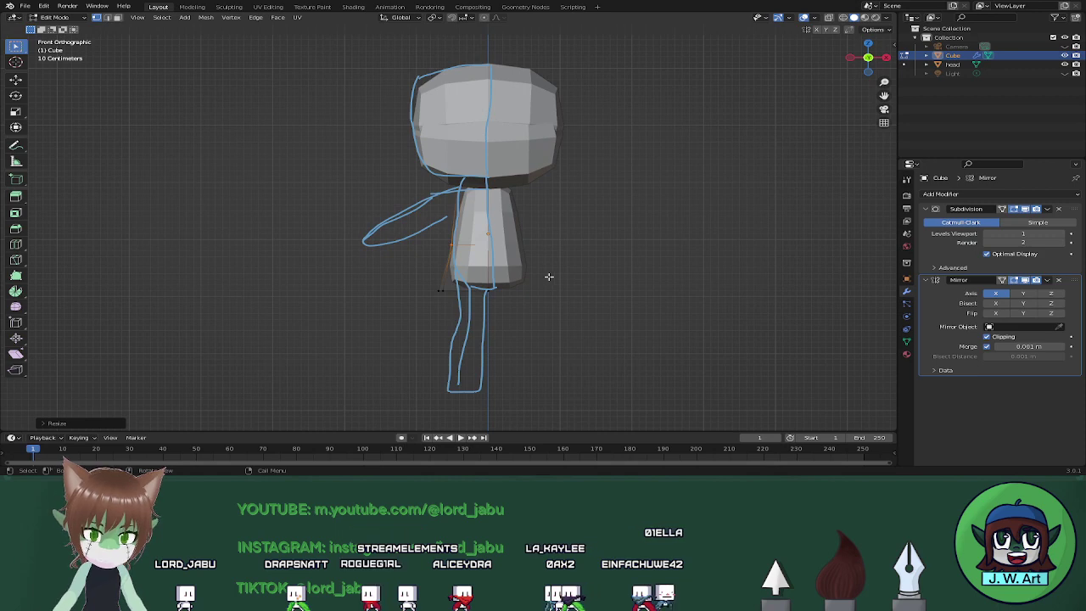
Scale the middle loop down along Y so the torso's depth there roughly matches the top vertices.
middle_click_drag(501, 291, 635, 296)
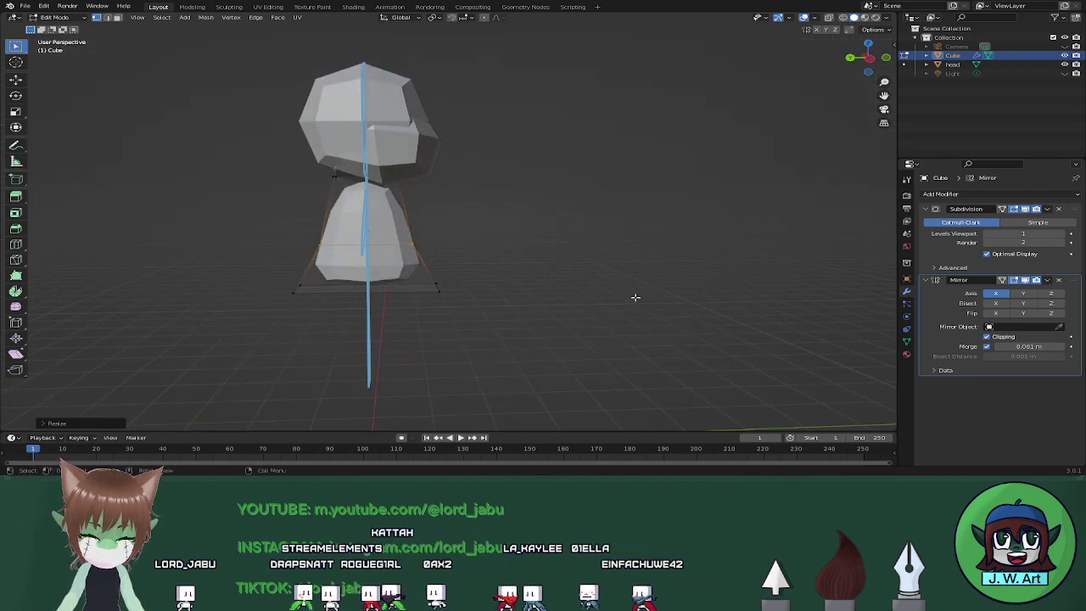
key("s")
key("y")
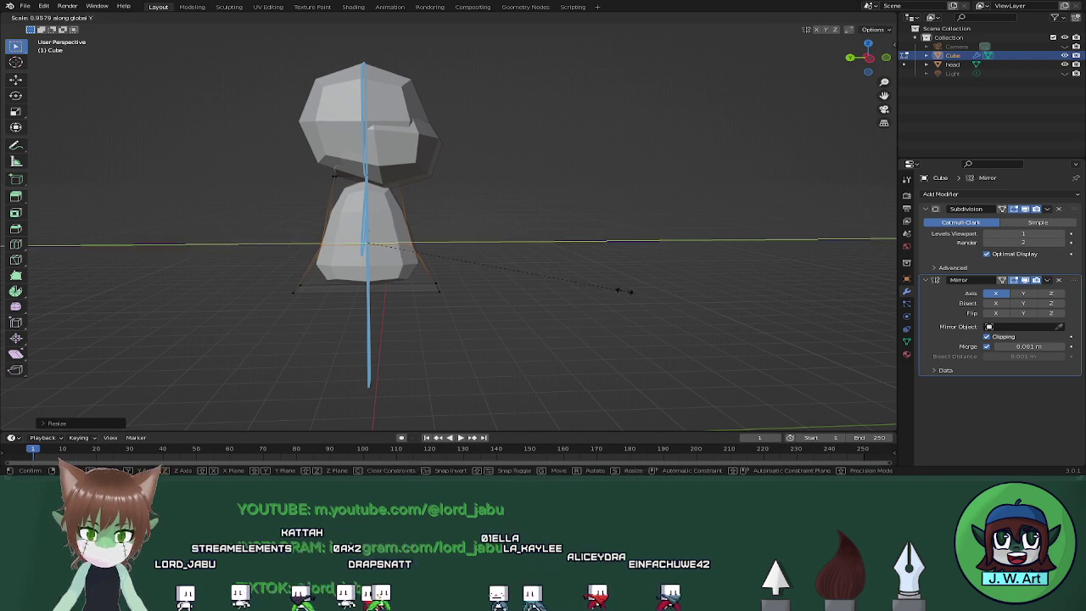
left_click(546, 241)
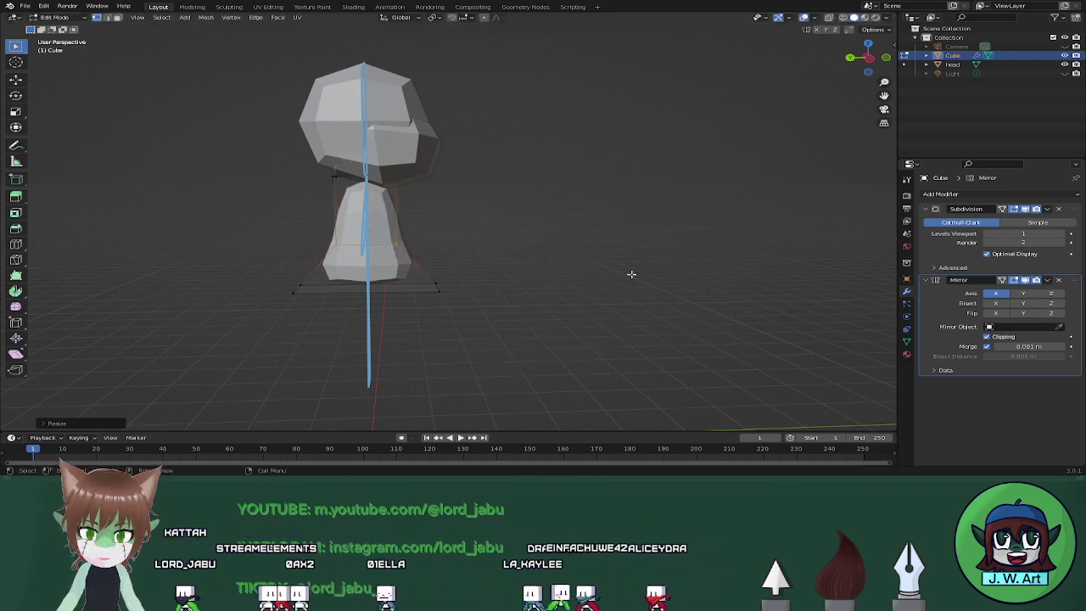
Select all bottom vertices of the body through the mesh and scale them down in front view to fit the sketch.
middle_click_drag(631, 274, 549, 301)
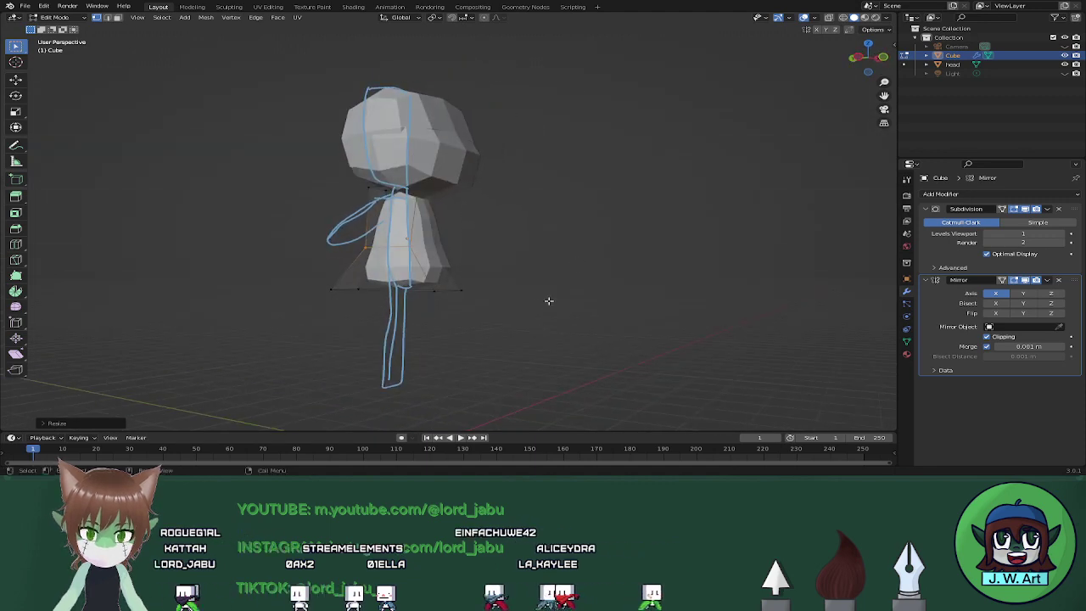
left_click_drag(309, 272, 504, 315)
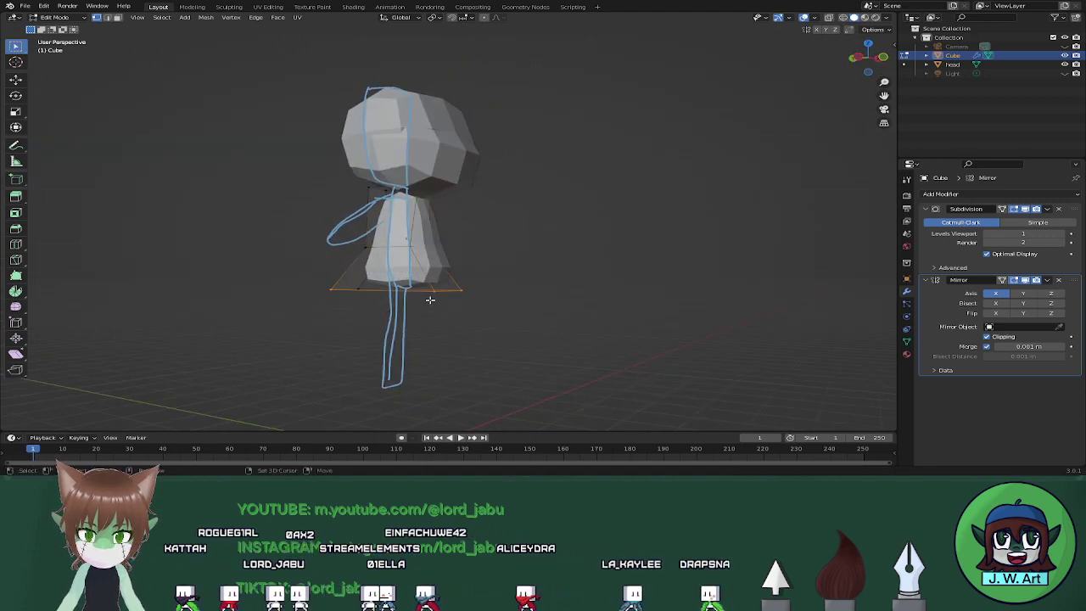
key("alt+z")
left_click_drag(314, 275, 519, 321)
key("alt+z")
middle_click_drag(625, 318, 520, 328)
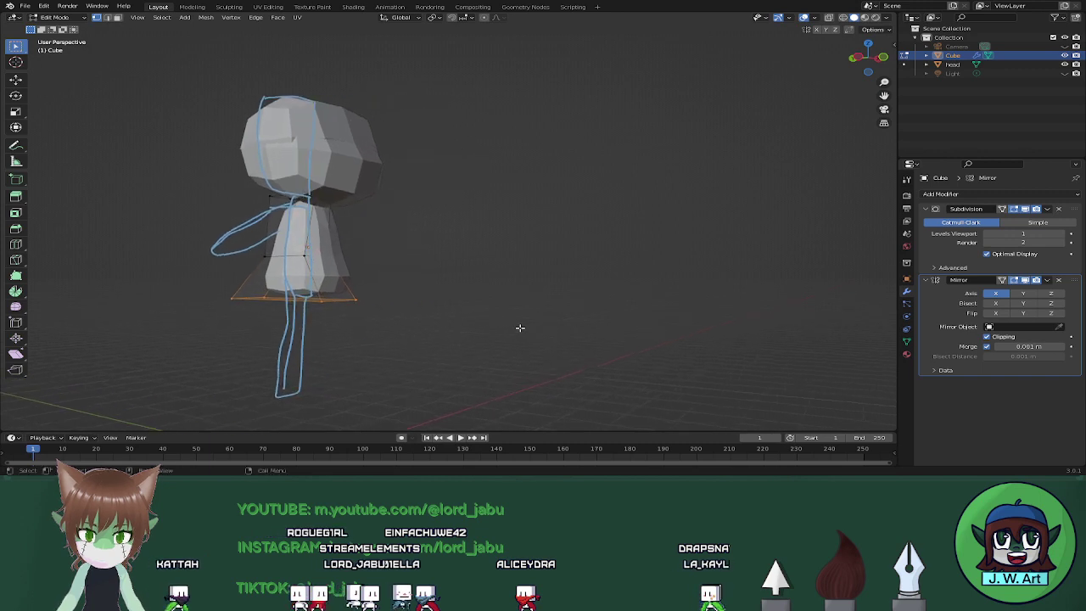
key("grave")
left_click(604, 319)
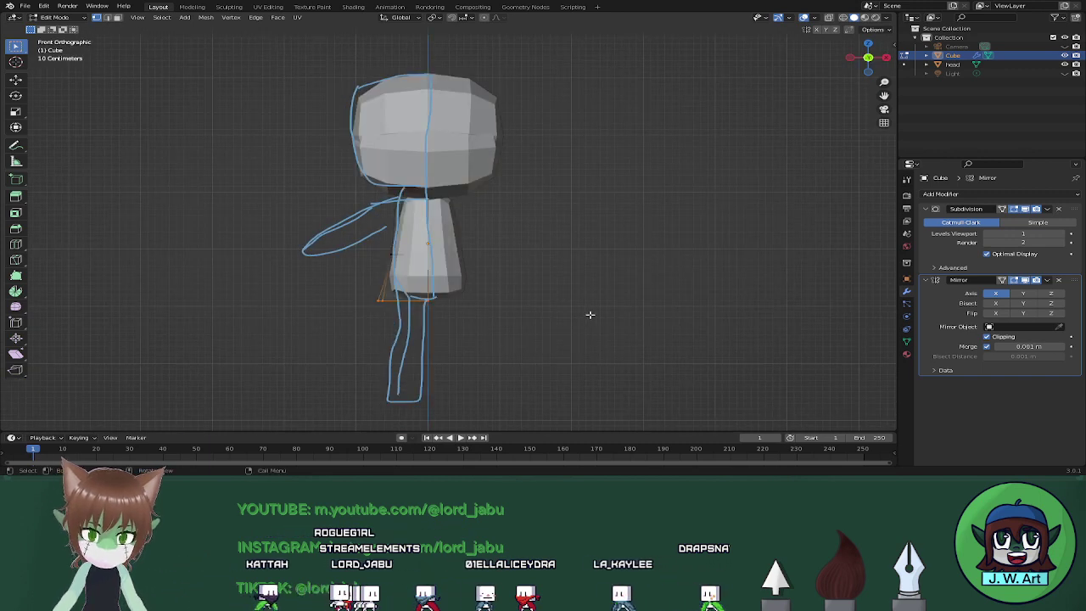
key("s")
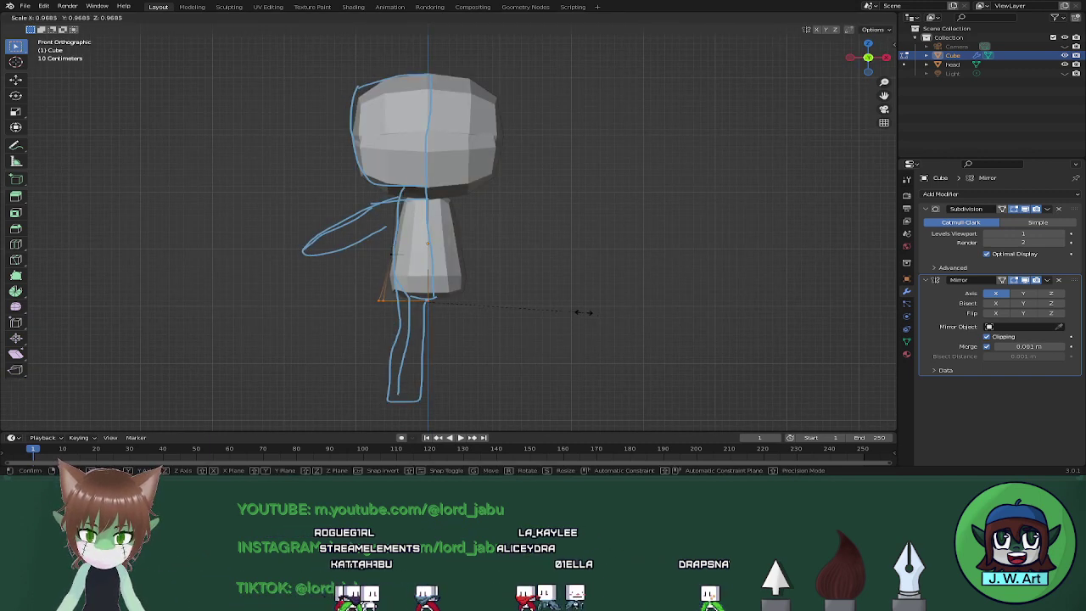
left_click(547, 298)
Scale the body's bottom vertices along Y to about 0.75 to reduce the depth of the torso's base.
middle_click_drag(547, 299, 555, 327)
key("s")
key("y")
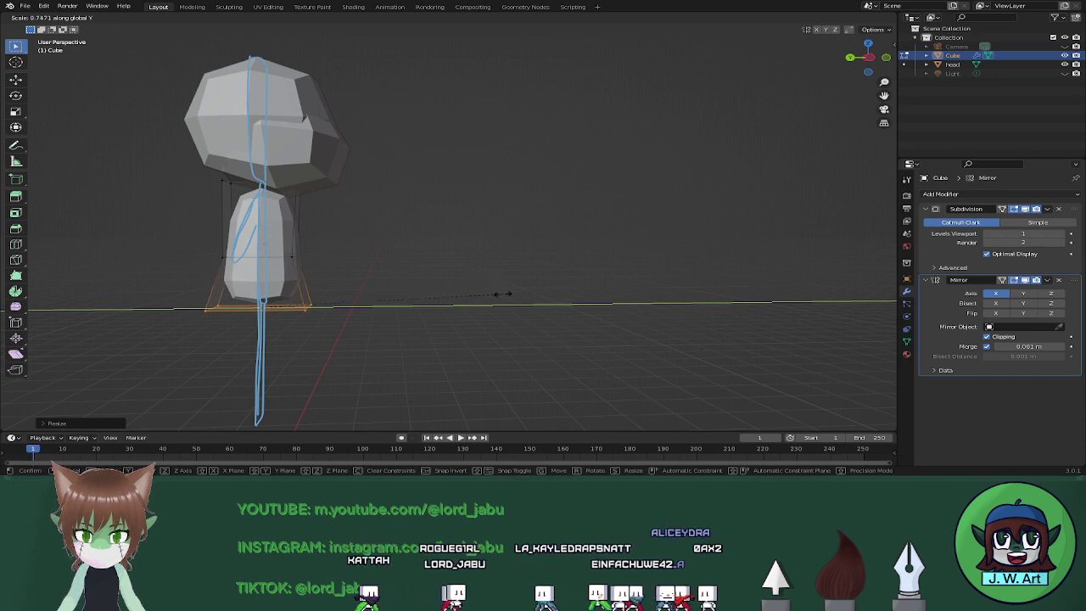
left_click(505, 296)
Finish editing the body mesh and add a new cube in Object Mode as the base for the arms.
middle_click_drag(509, 296, 553, 339)
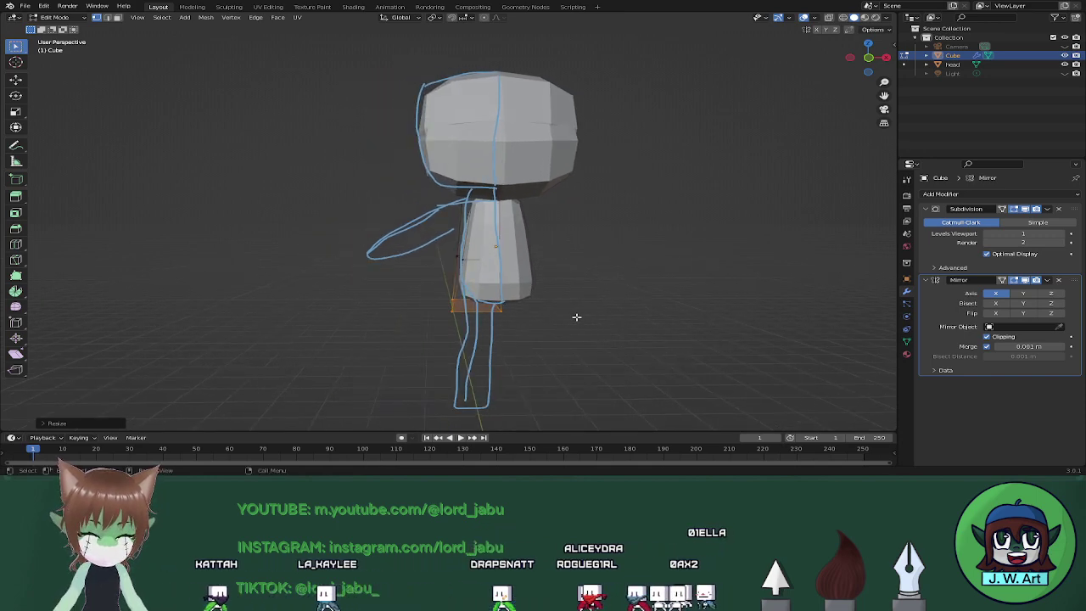
key("Tab")
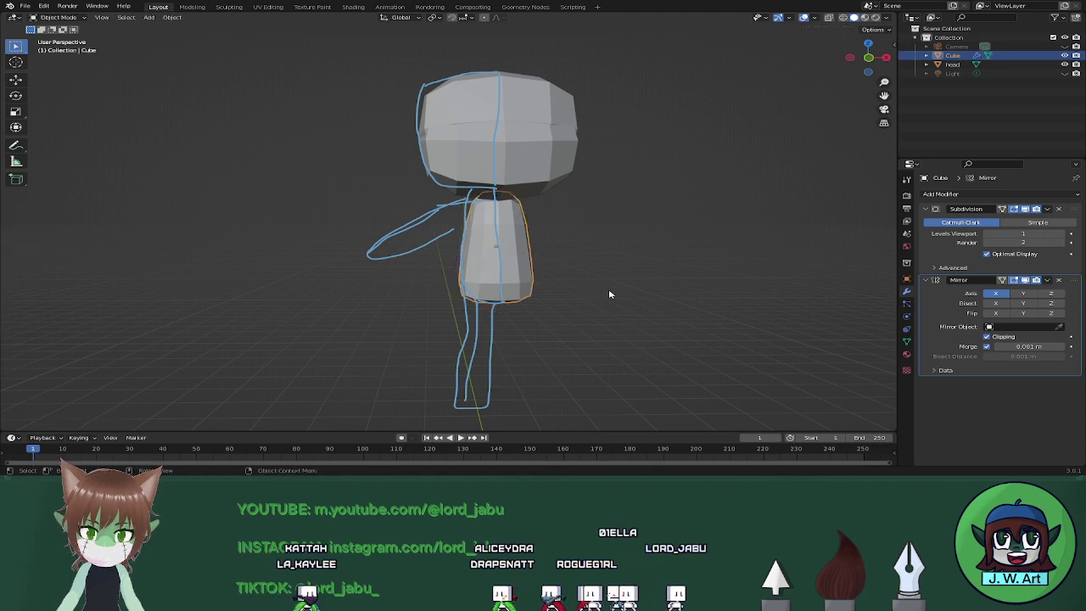
middle_click_drag(611, 296, 599, 293)
key("shift+a")
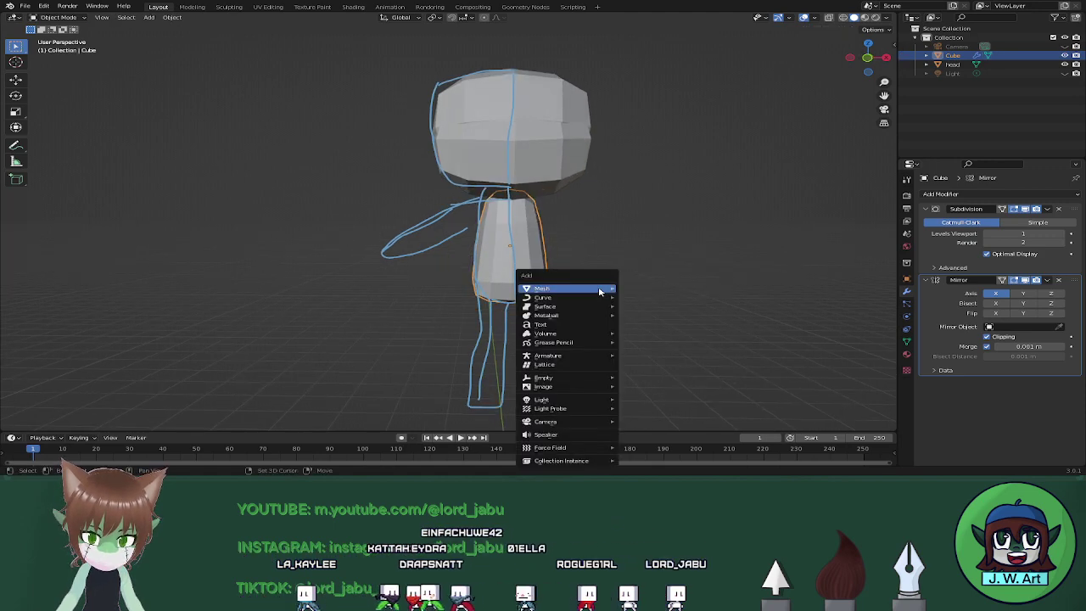
mouse_move(600, 290)
left_click(651, 103)
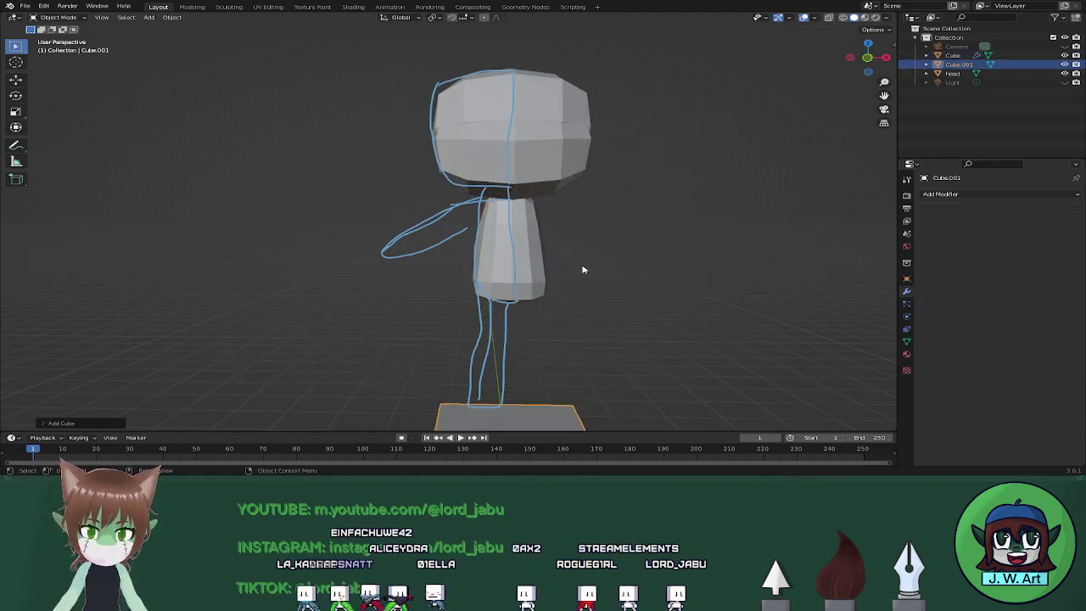
middle_click_drag(584, 267, 567, 203, "shift")
scroll(567, 203, "down", 2)
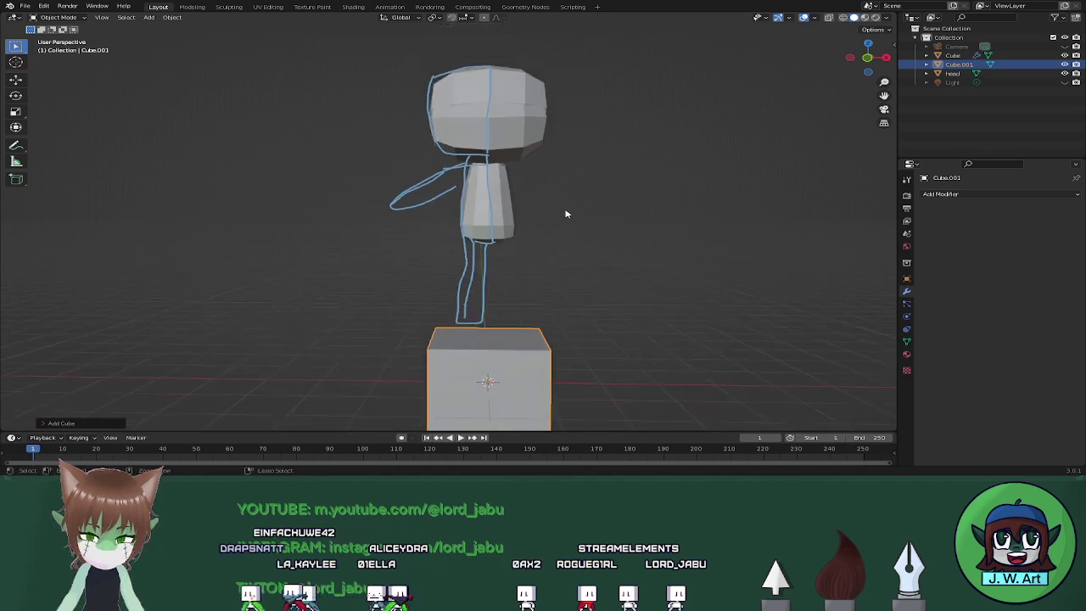
Give the new cube a level 1 Subdivision modifier and raise it along Z to the height of the torso's upper half.
key("ctrl+1")
key("g")
key("z")
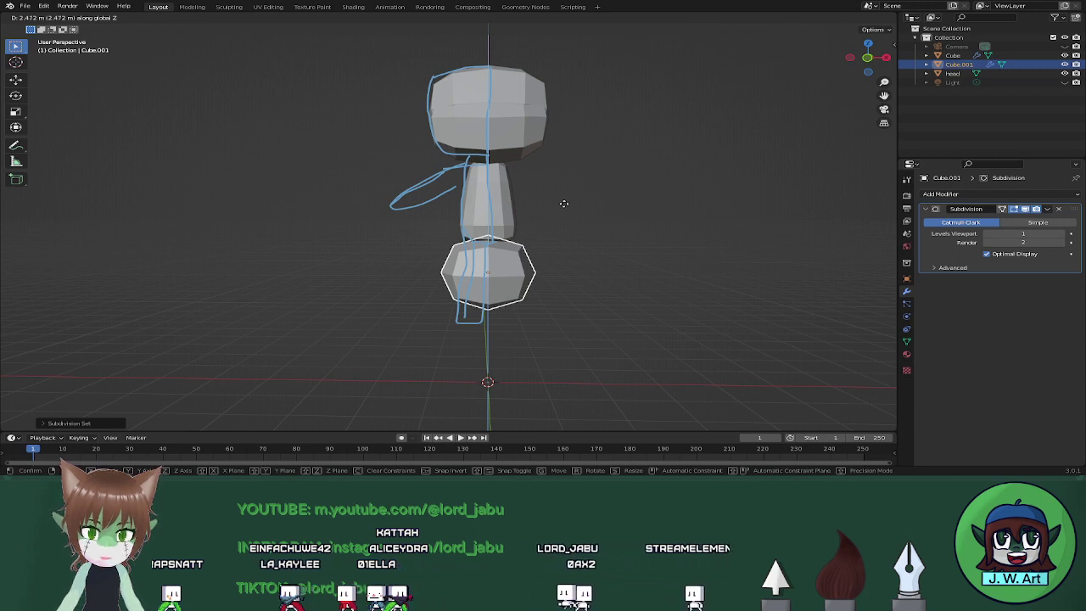
left_click(562, 117)
Try offsetting the cube's mesh beside the torso in Edit Mode and adding a Mirror modifier, and clear both again.
key("Tab")
key("g")
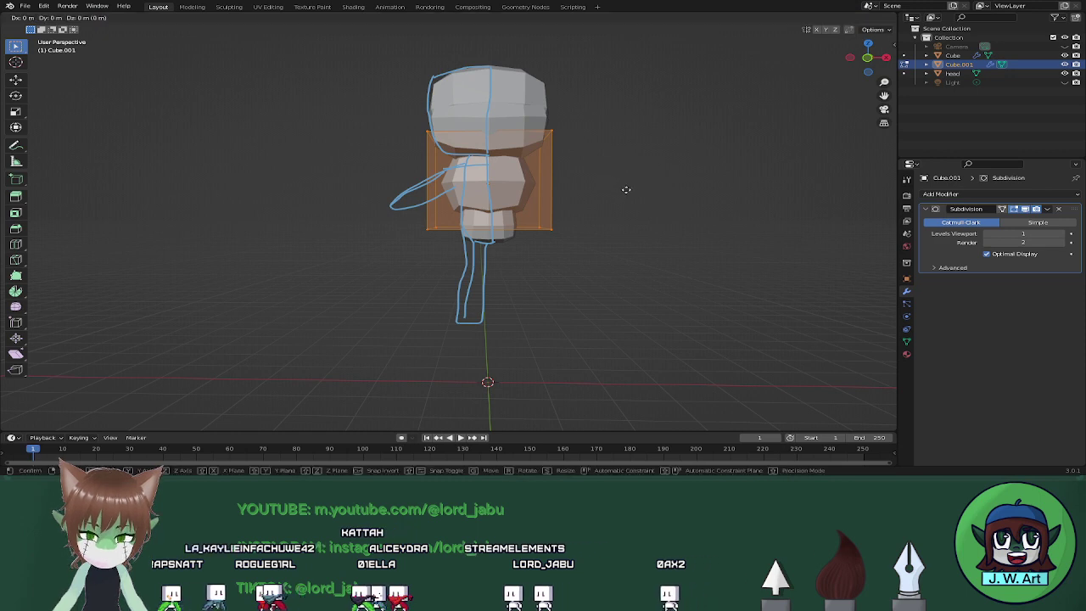
left_click(537, 189)
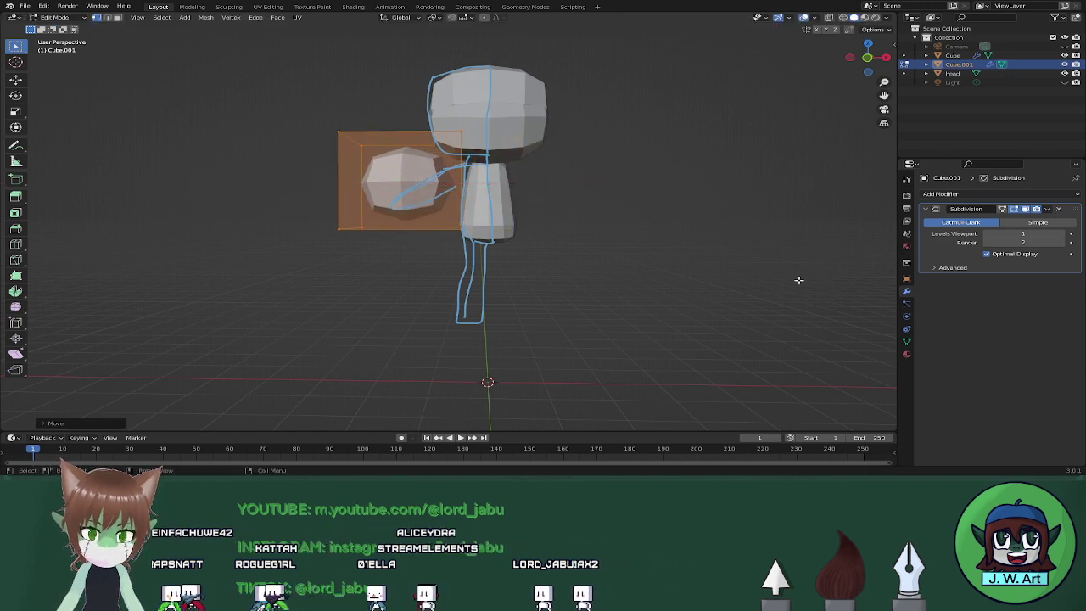
left_click(1023, 193)
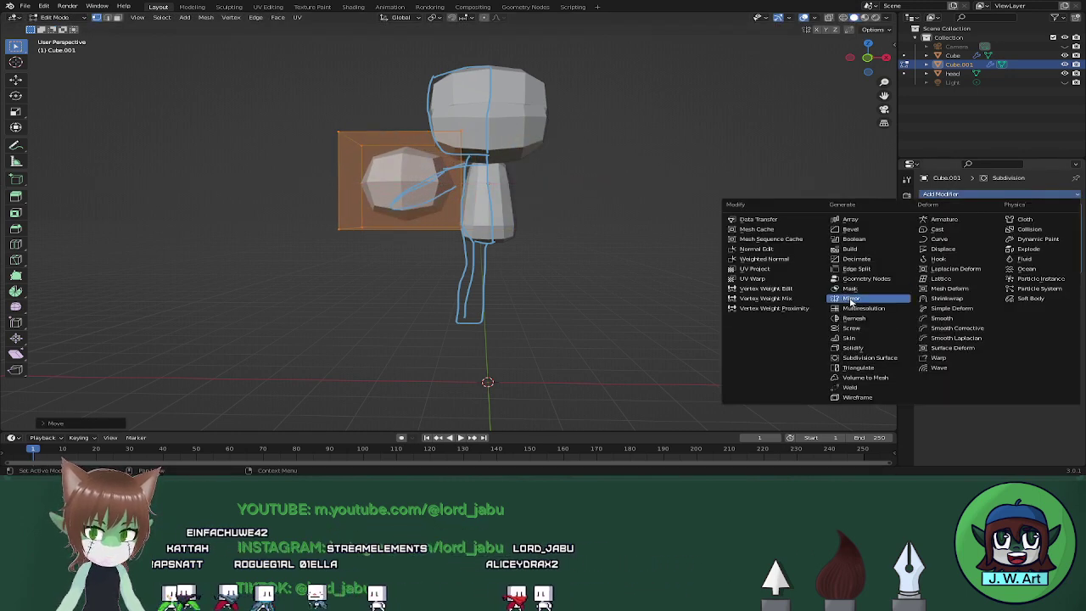
left_click(848, 299)
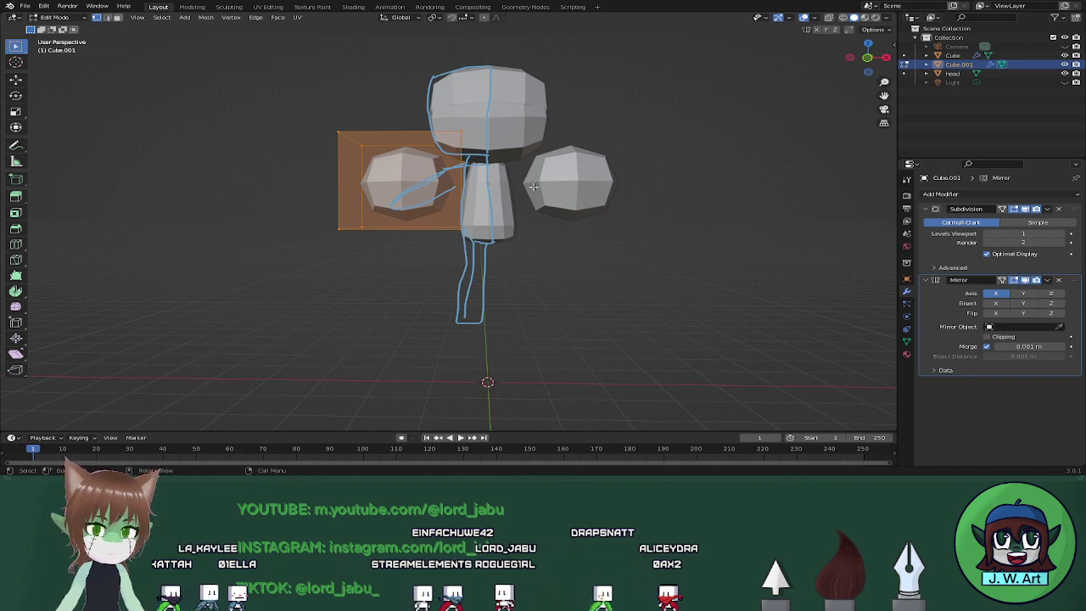
key("ctrl+z")
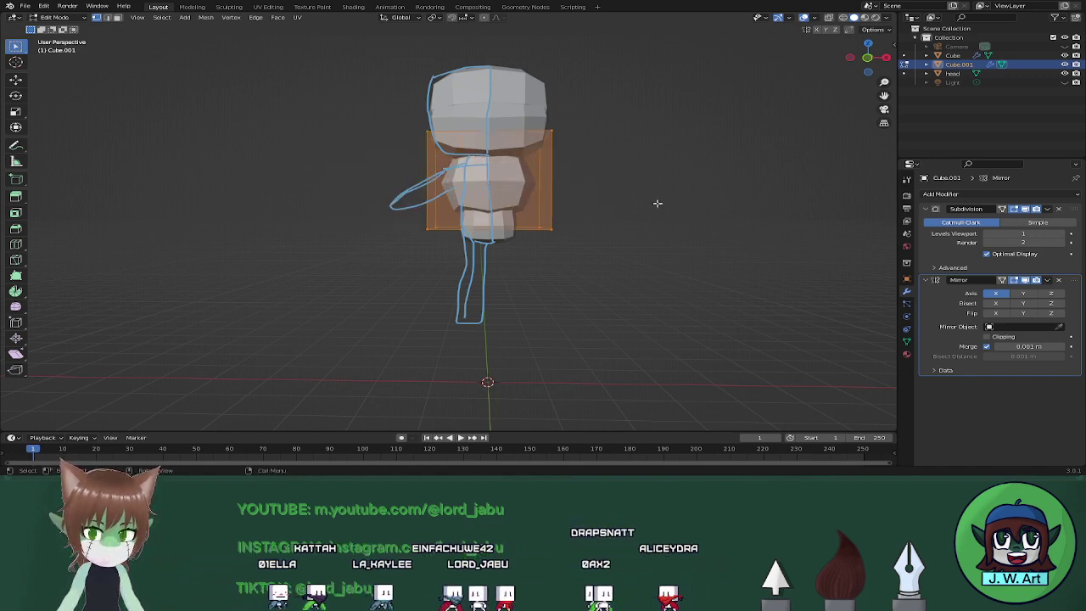
left_click(1058, 281)
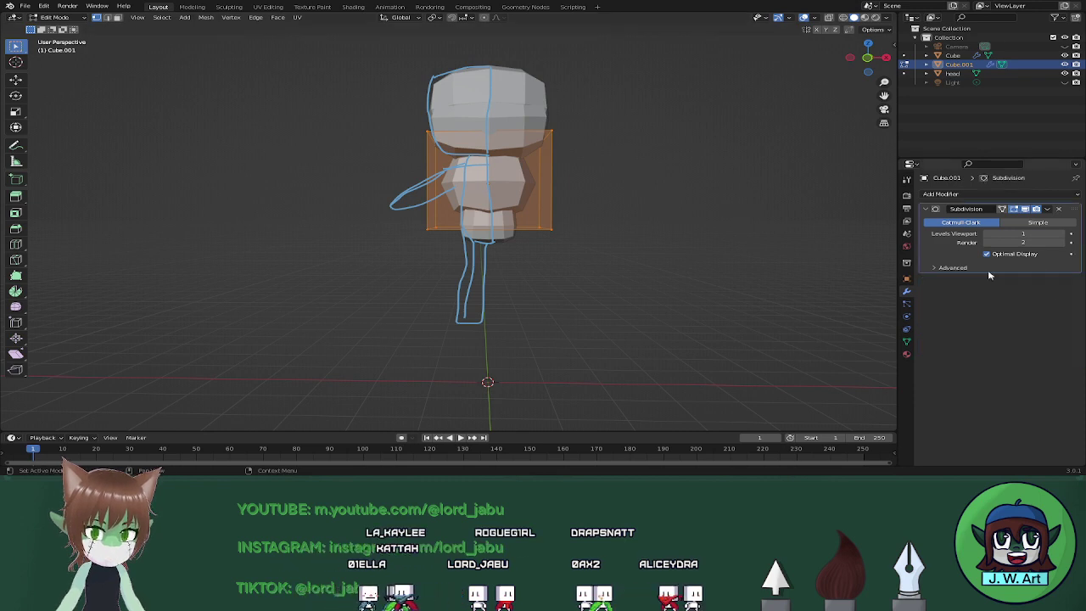
Try adding the Mirror modifier first and moving the cube's mesh along X in Edit Mode, and remove the modifier again.
left_click(1031, 197)
left_click(863, 298)
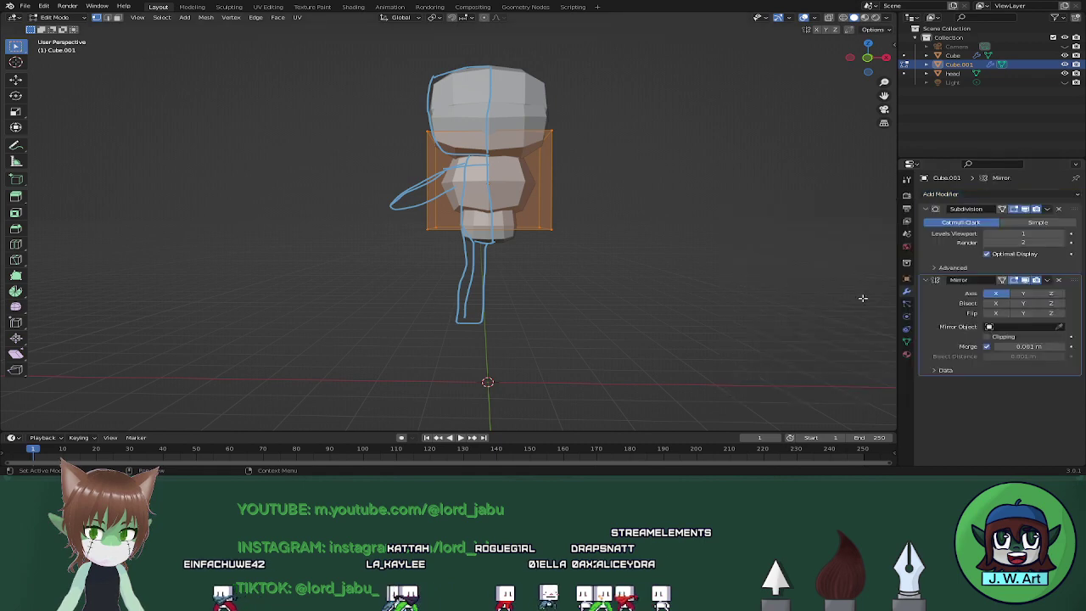
key("g")
key("x")
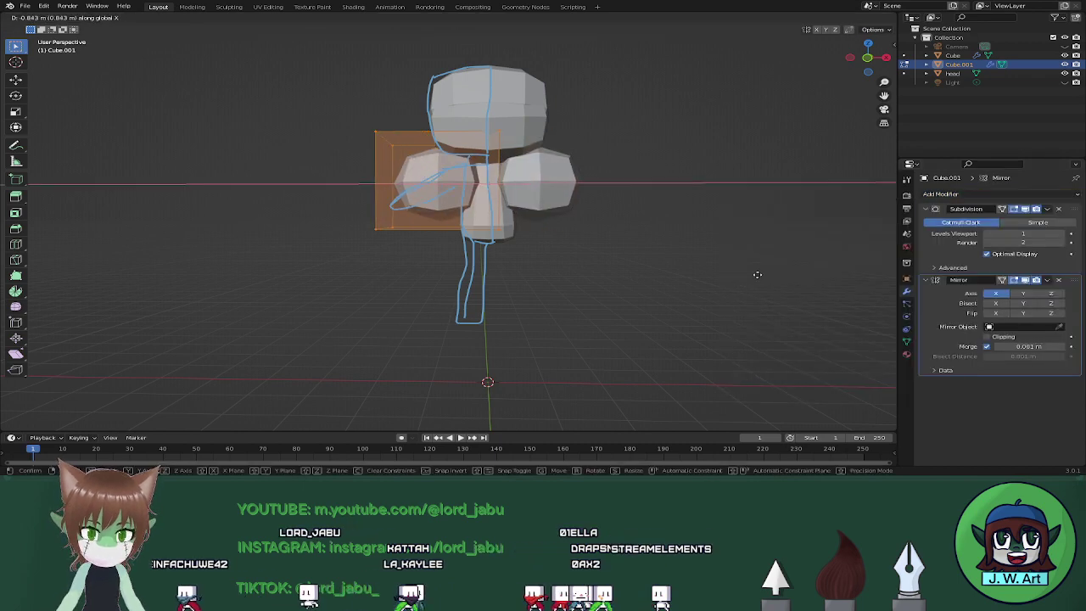
right_click(755, 274)
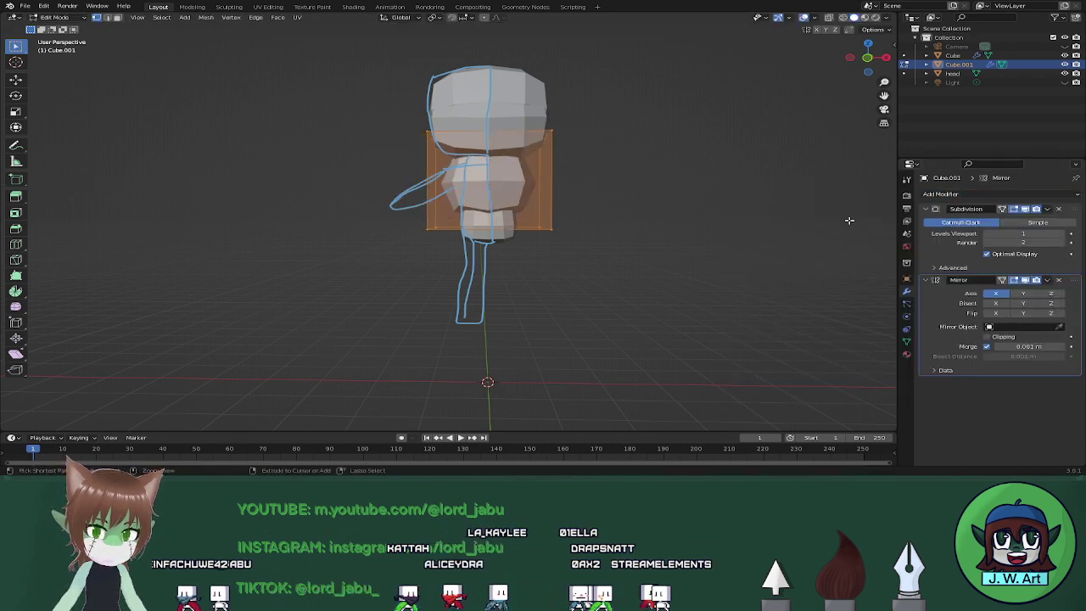
key("Tab")
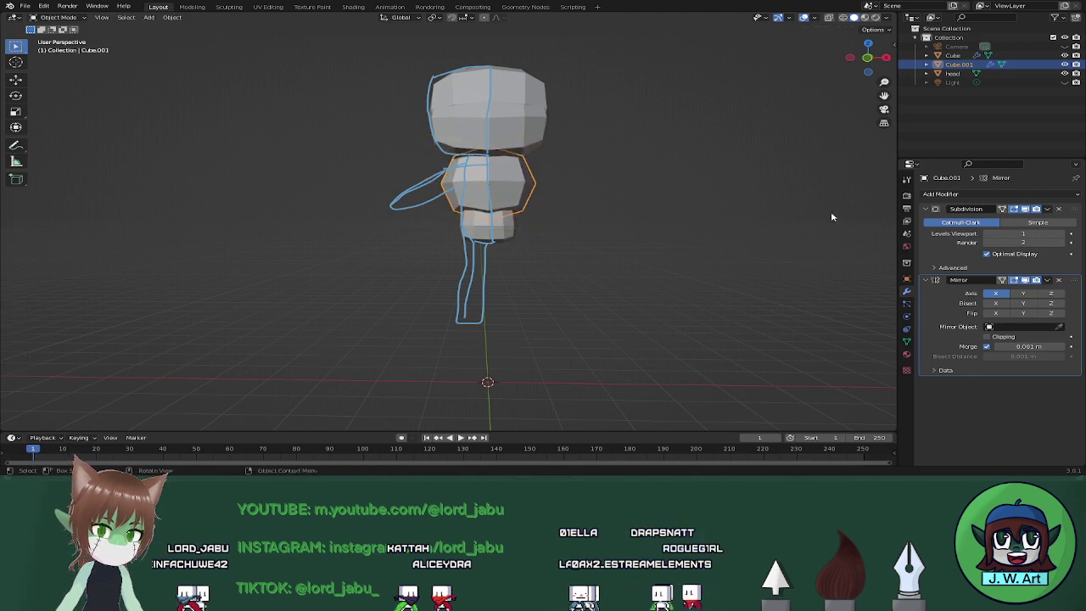
left_click(1058, 281)
Try moving the whole cube beside the torso in Object Mode before adding a Mirror modifier, and undo both.
key("Tab")
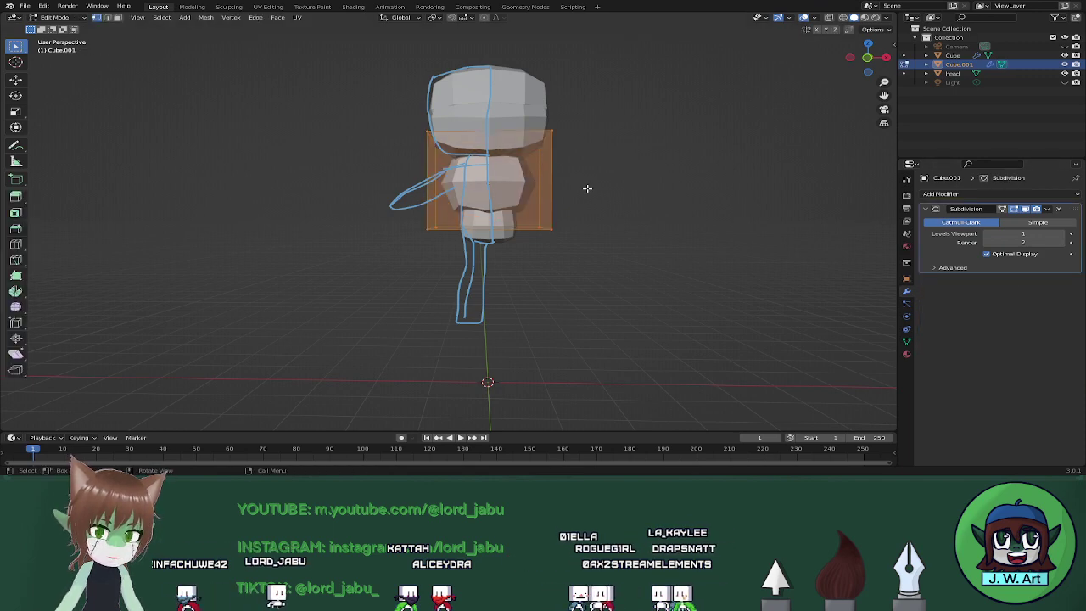
key("Tab")
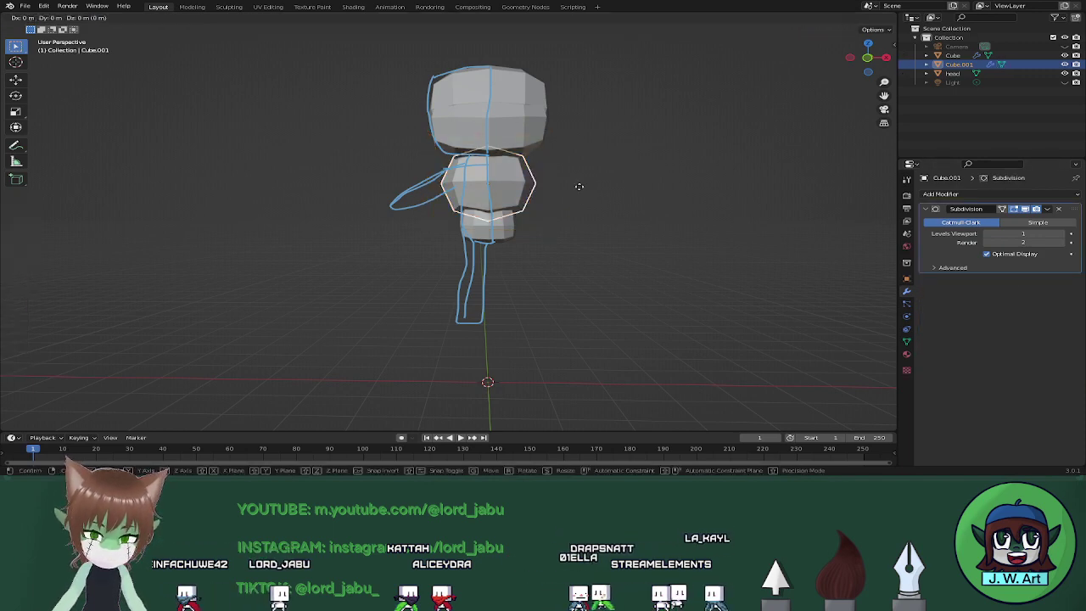
key("g")
left_click(488, 187)
left_click(1001, 194)
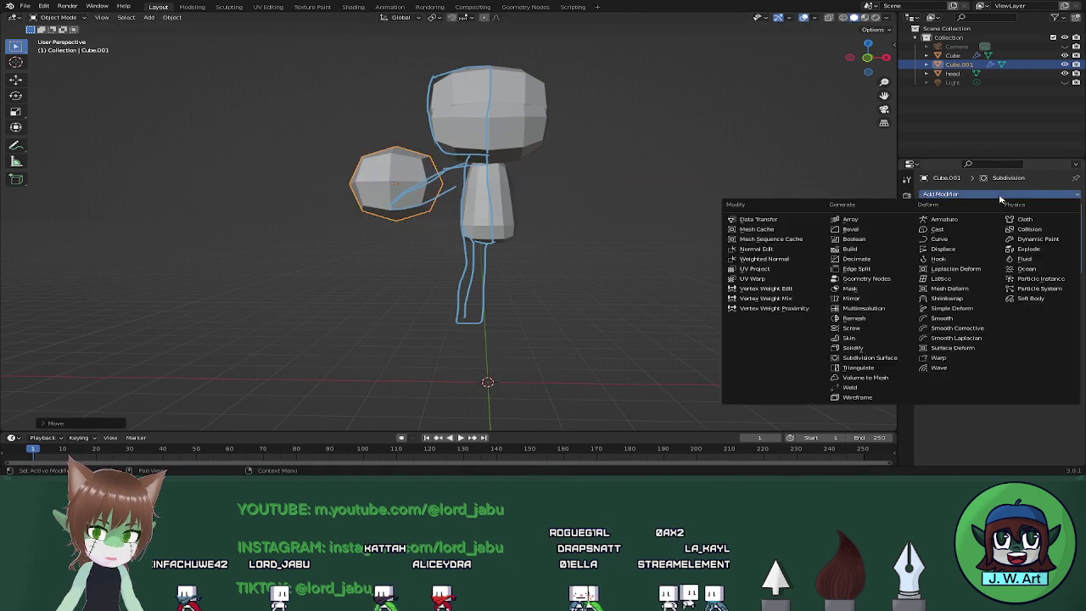
left_click(852, 290)
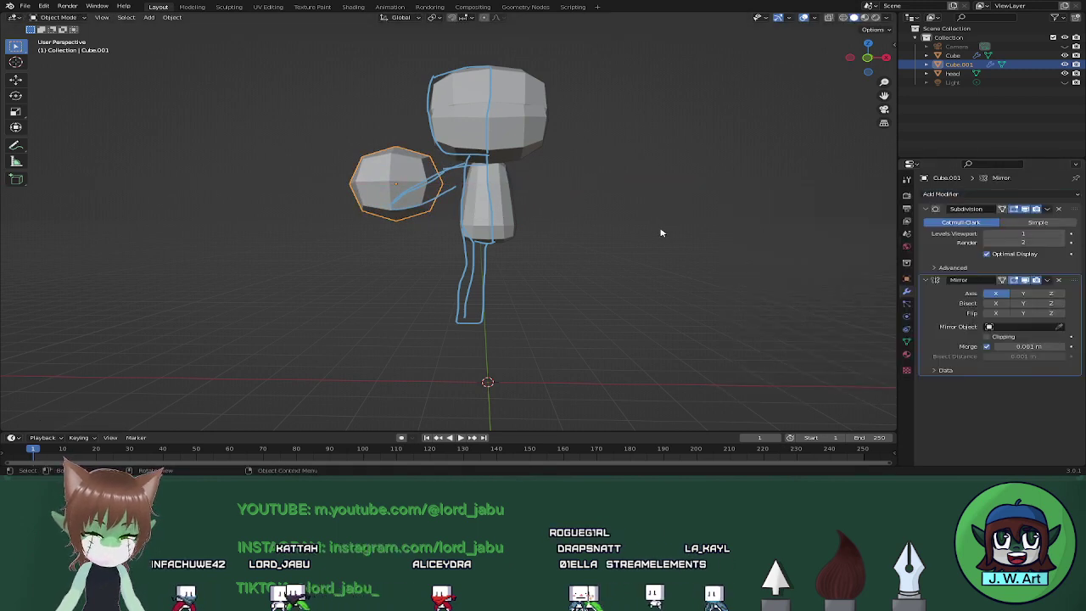
key("g")
left_click(628, 228)
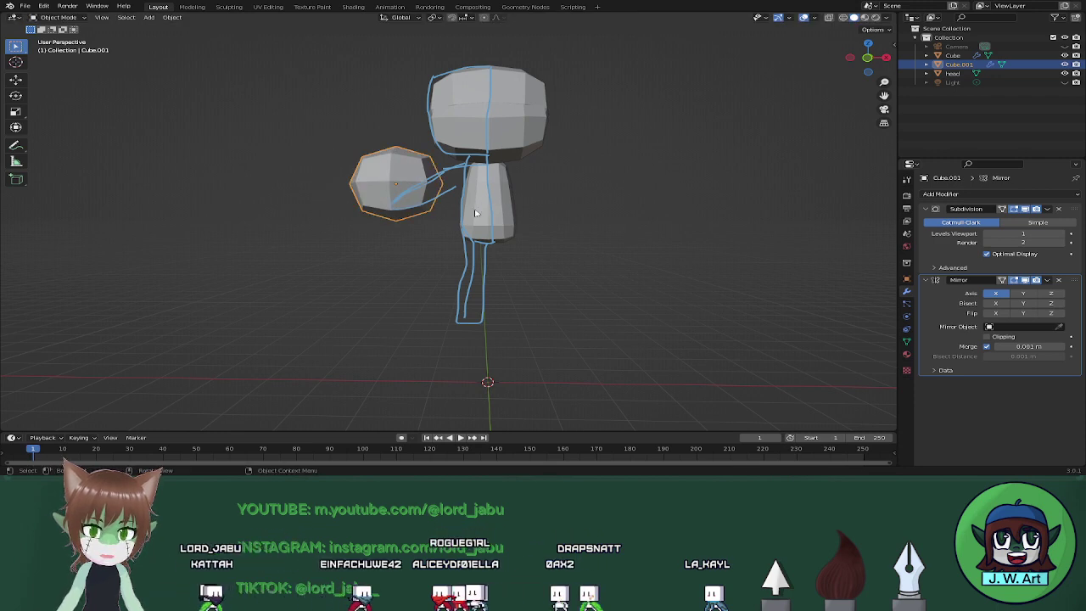
key("ctrl+z")
key("ctrl+z")
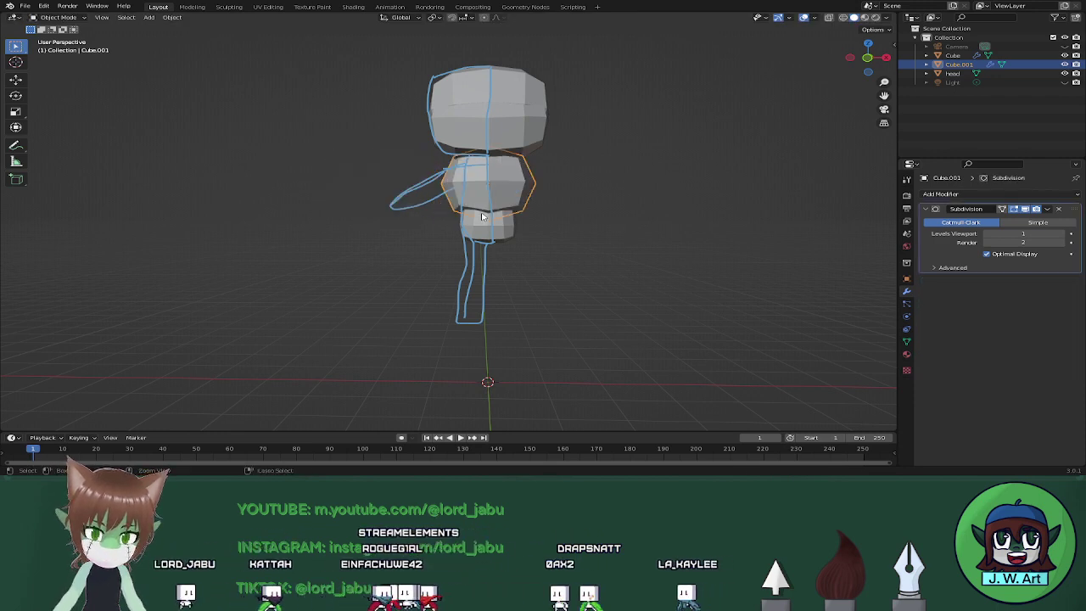
Try adding a Mirror modifier to the centred cube and moving the object along X in Object Mode, and undo the modifier.
left_click(943, 194)
left_click(862, 299)
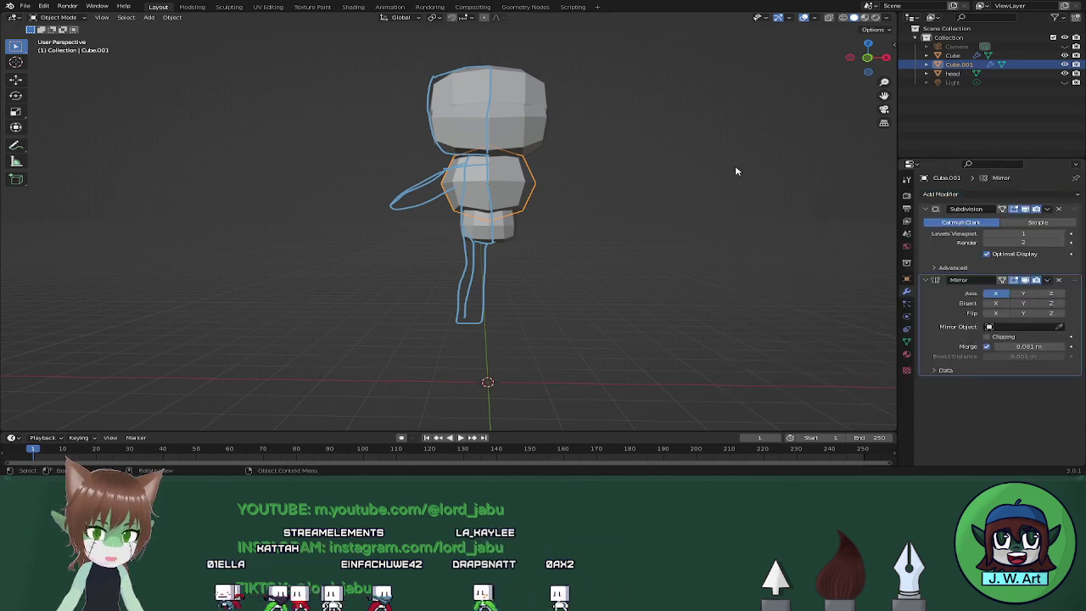
key("g")
key("x")
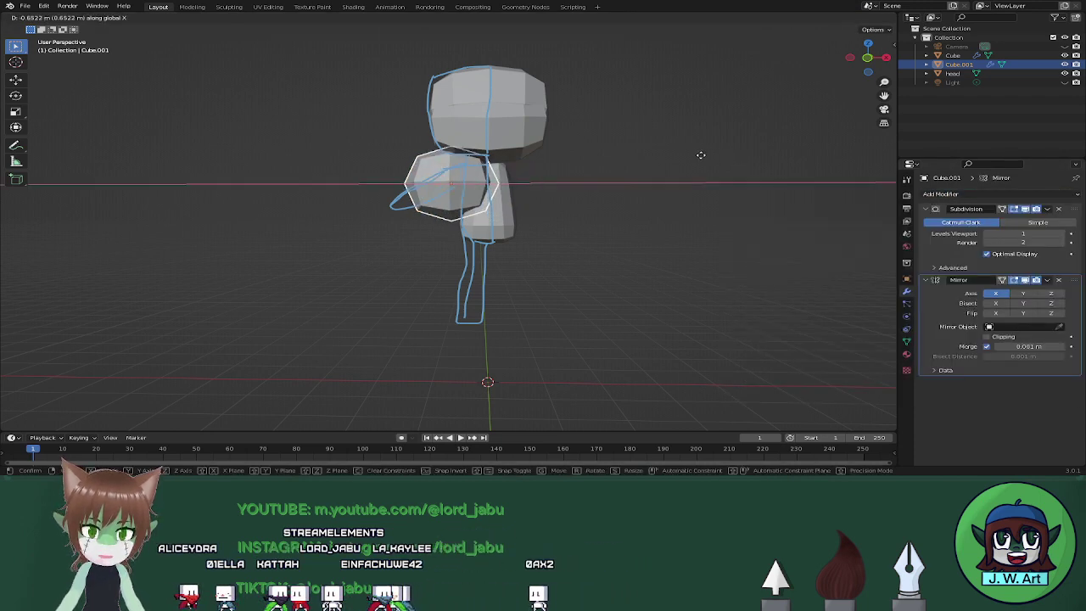
right_click(701, 156)
key("ctrl+z")
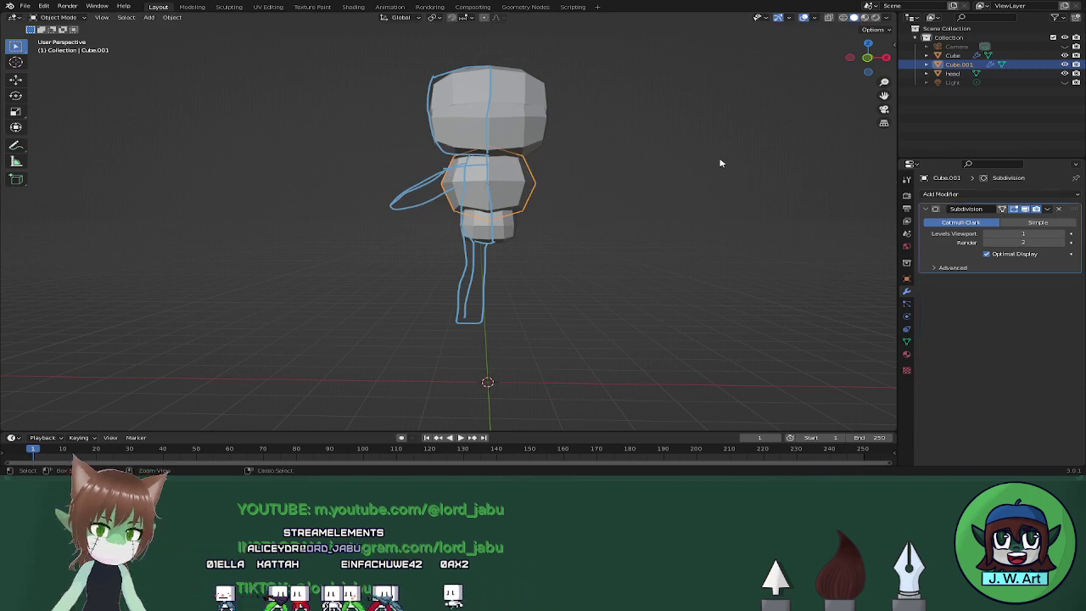
Move the cube's mesh along X in Edit Mode to the sketched arm's side of the torso and add a Mirror modifier.
key("Tab")
key("g")
key("x")
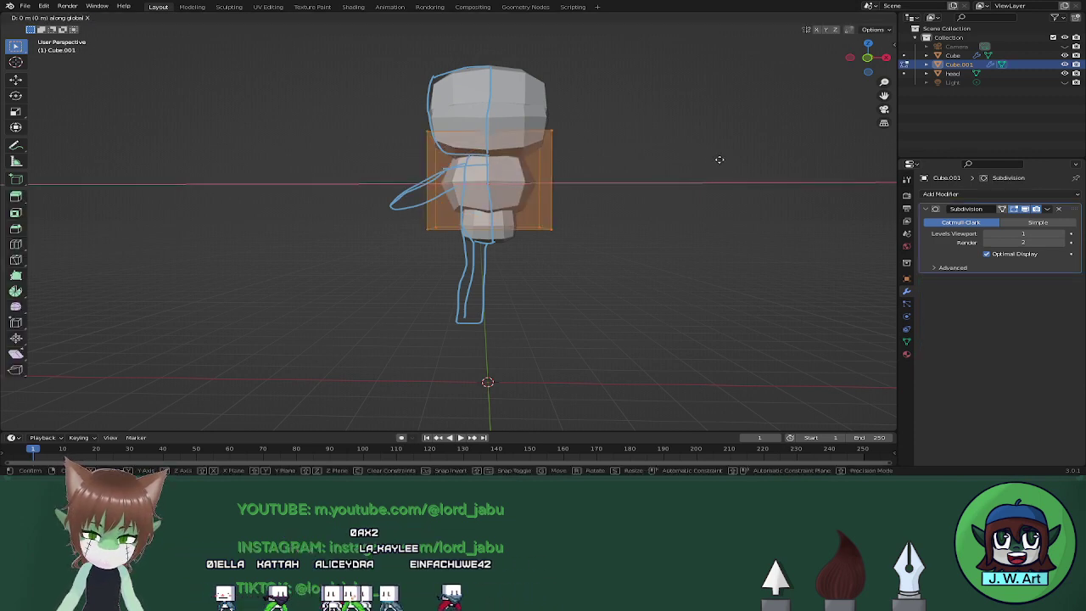
left_click(641, 160)
left_click(1064, 196)
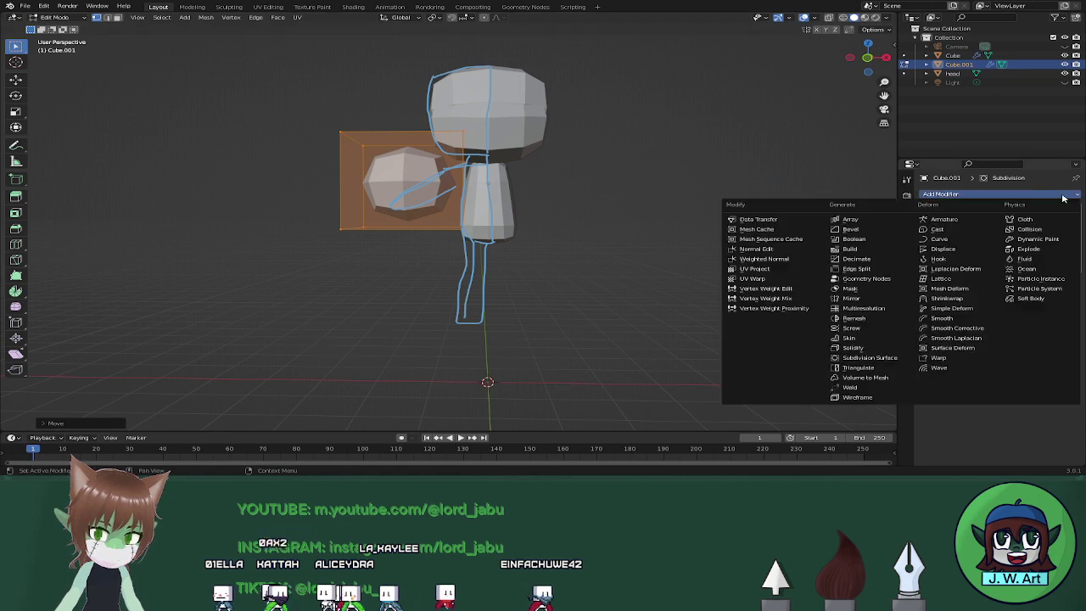
left_click(862, 302)
Scale the arm mesh down in front view and move it about 0.7 m along X up against the torso's side.
scroll(469, 174, "up", 1)
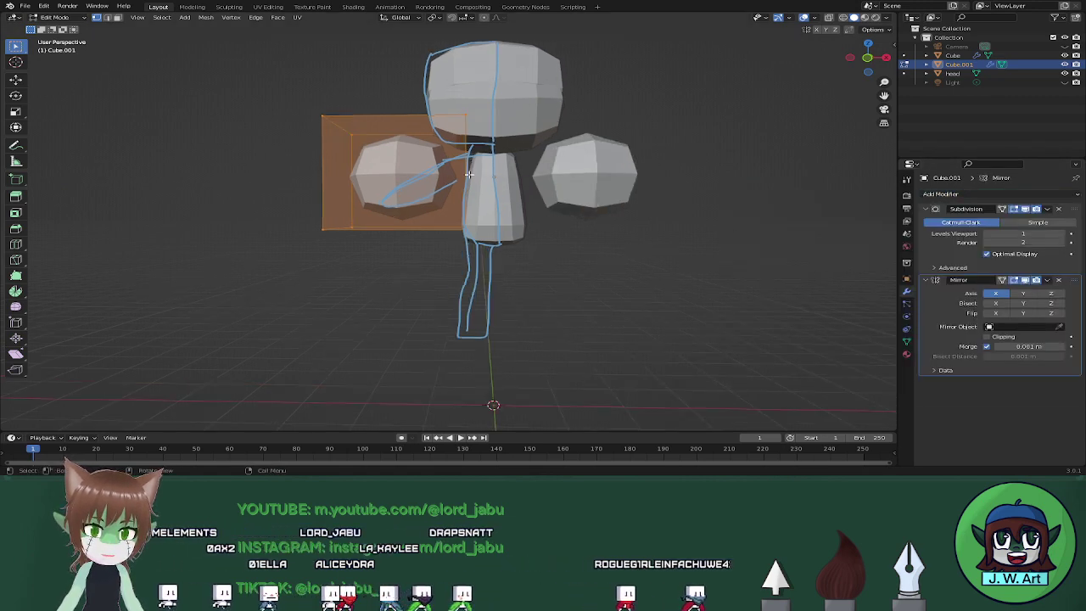
scroll(469, 174, "up", 1)
key("grave")
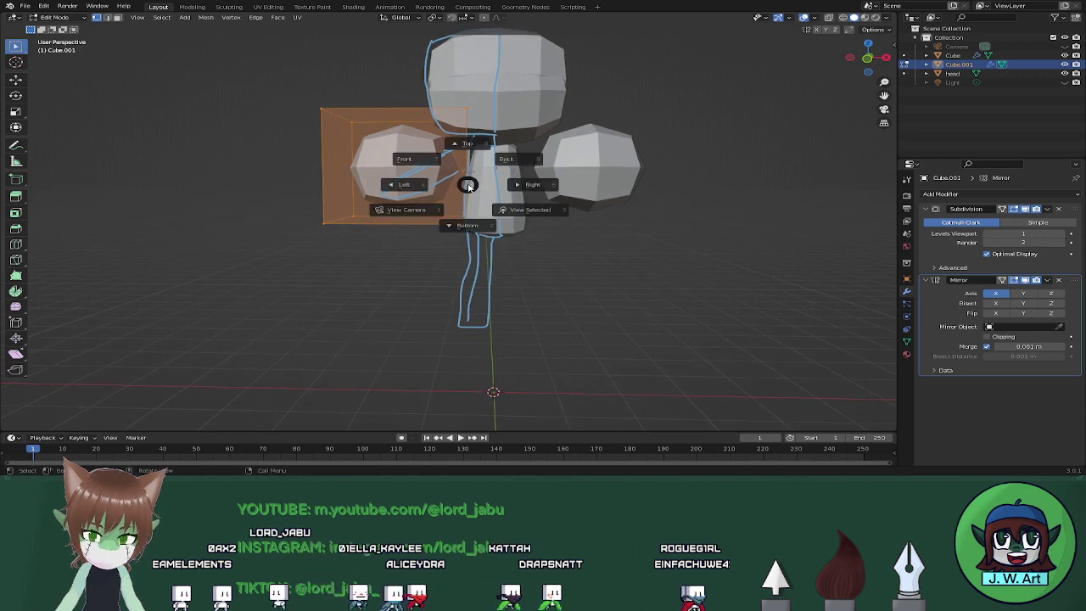
left_click(416, 160)
middle_click_drag(536, 176, 533, 215, "shift")
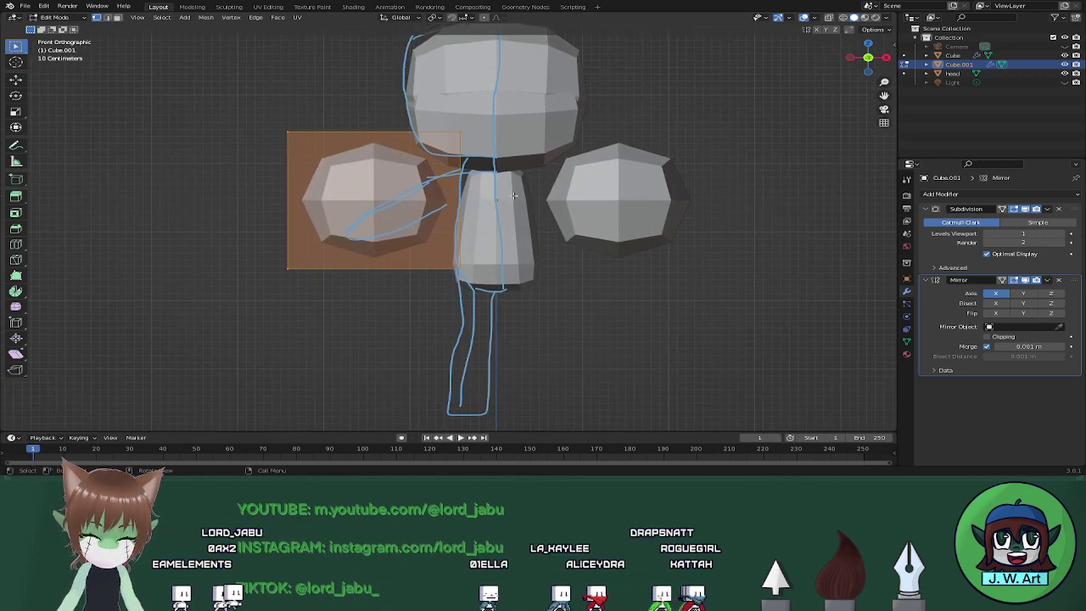
key("s")
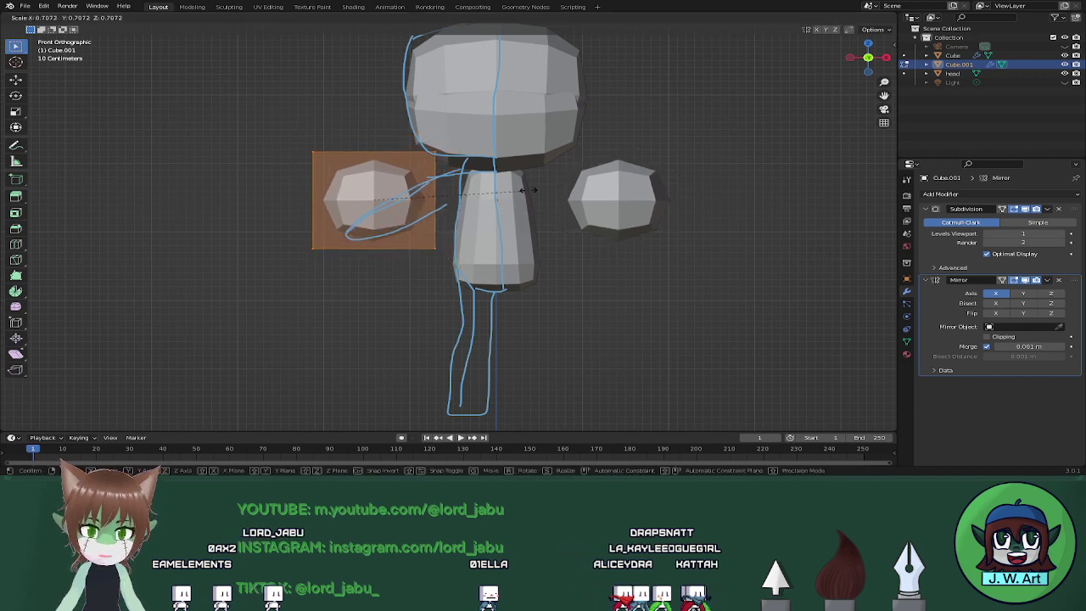
left_click(510, 168)
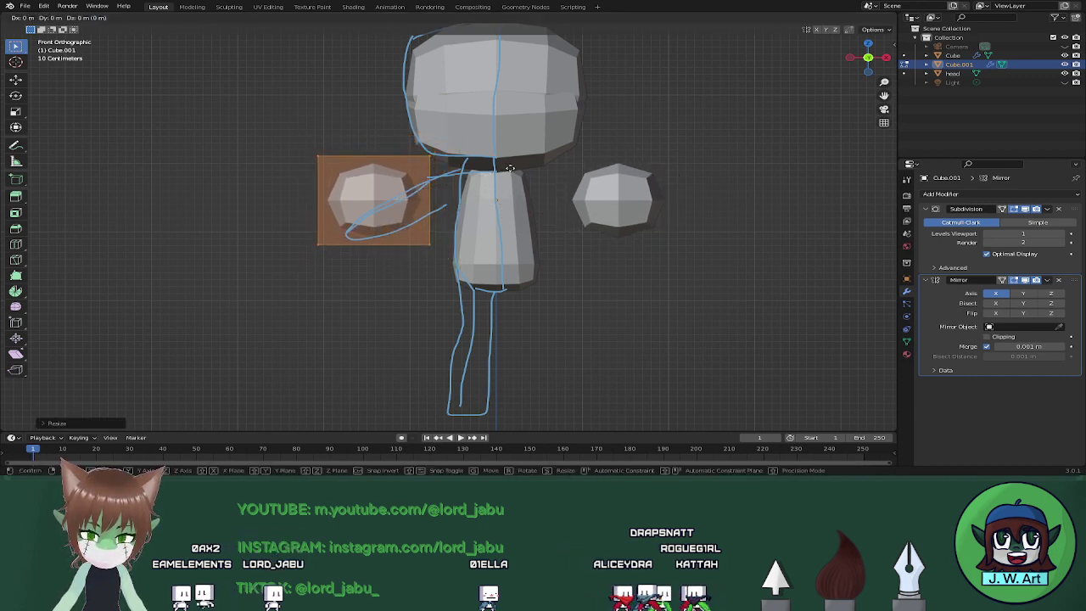
key("g")
key("x")
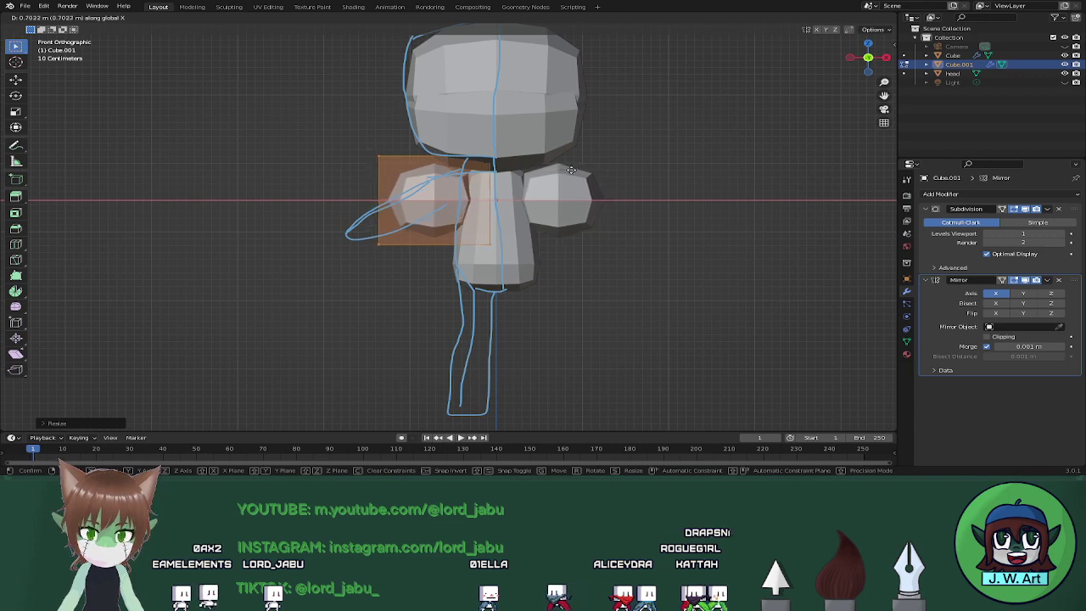
left_click(616, 221)
Scale the arm mesh down further and raise it along Z to the sketched shoulder.
key("s")
left_click(604, 244)
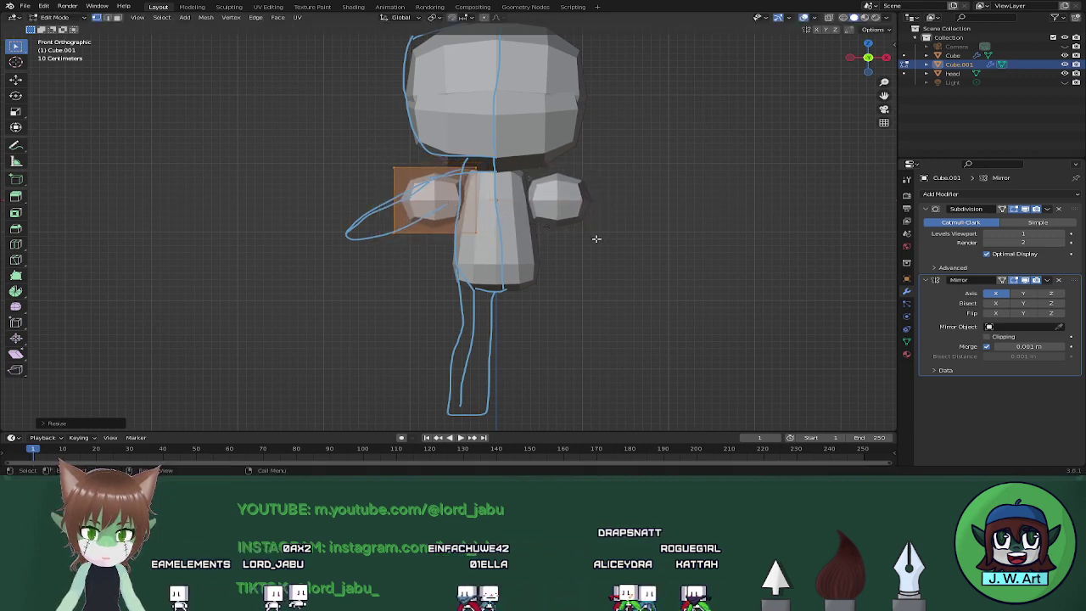
key("g")
key("z")
left_click(598, 231)
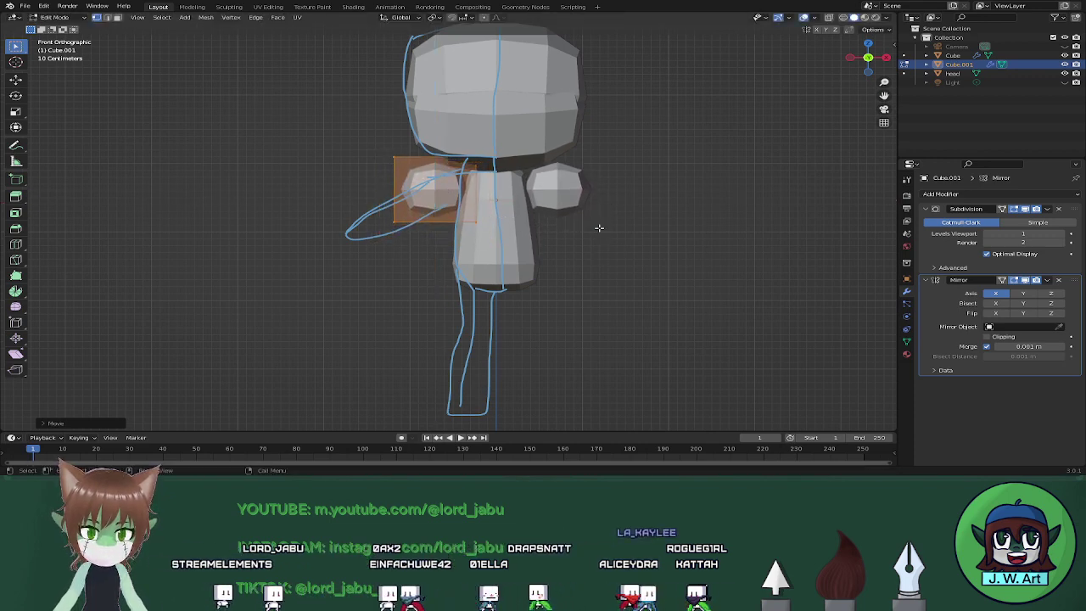
Move the arm mesh slightly along X toward the torso and scale it down a little.
key("g")
key("x")
left_click(603, 227)
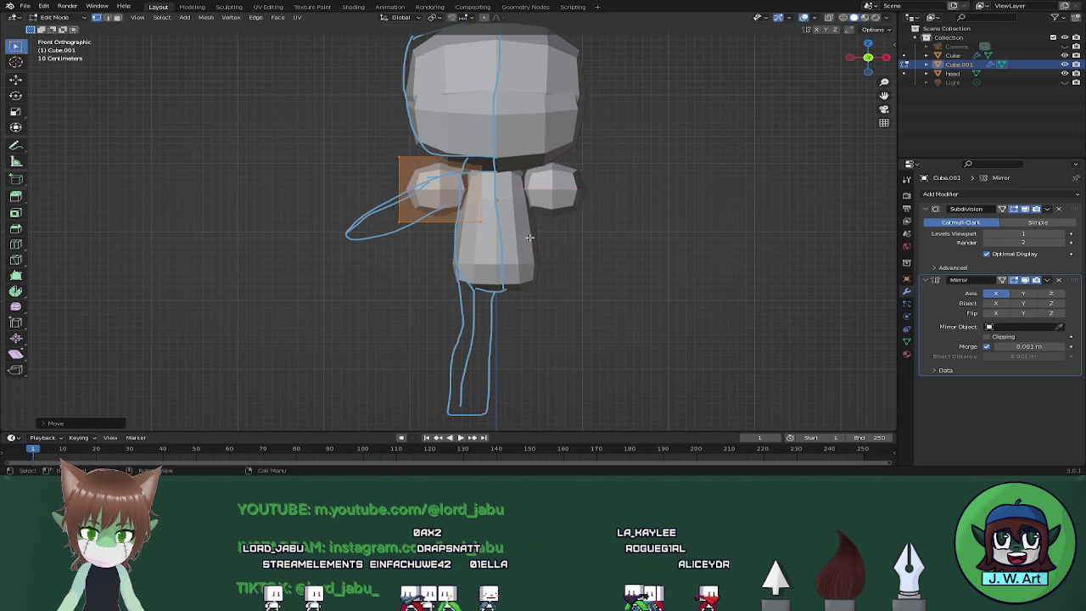
middle_click_drag(603, 227, 530, 242)
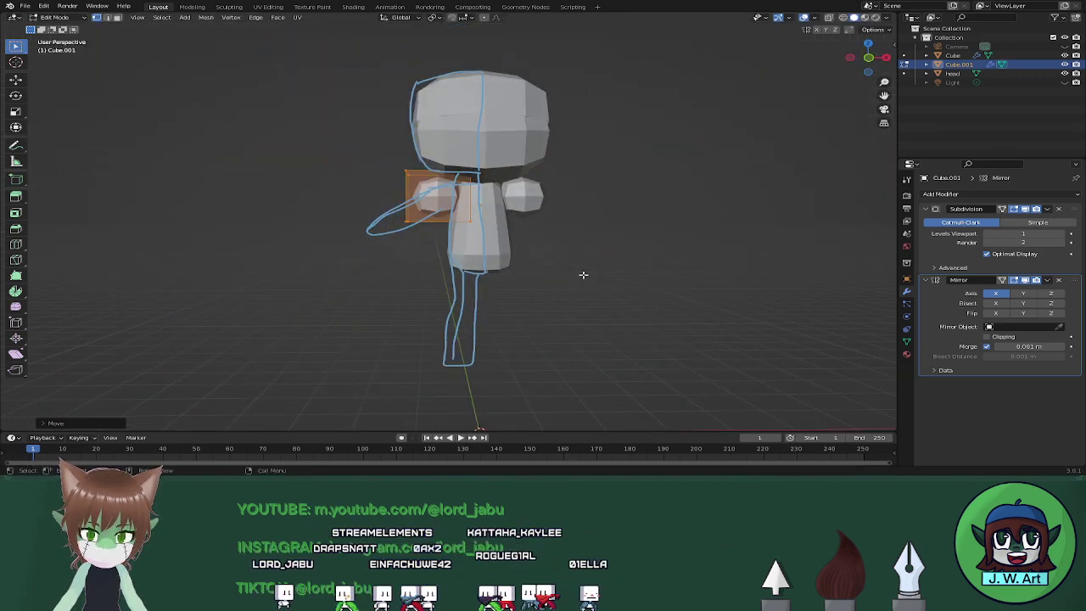
key("s")
left_click(562, 255)
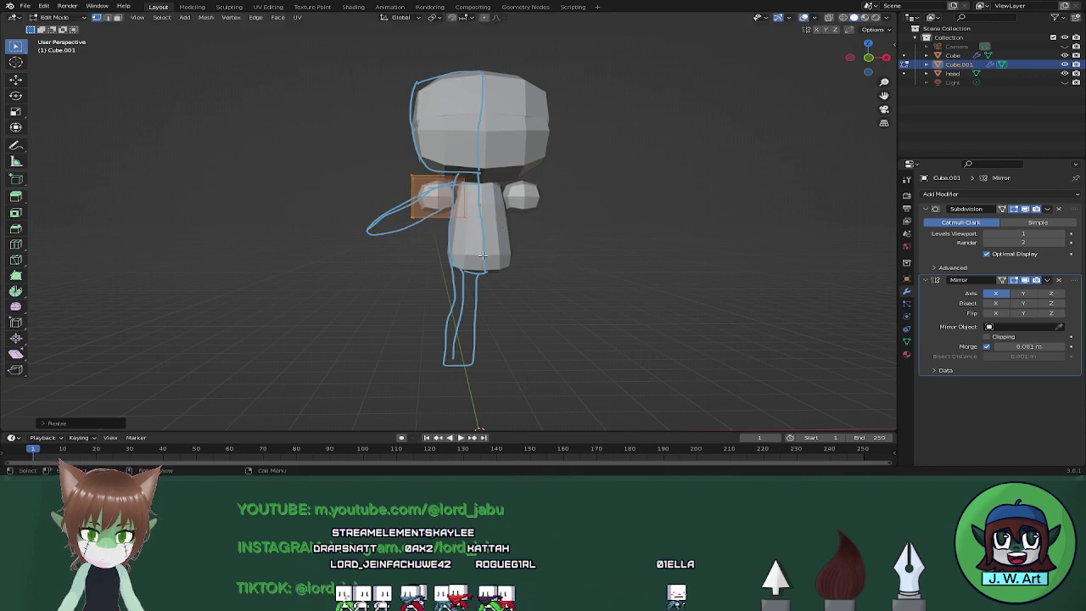
Select the arm's outer end face and move it outward along X in front view to lengthen the arm.
middle_click_drag(562, 254, 597, 264)
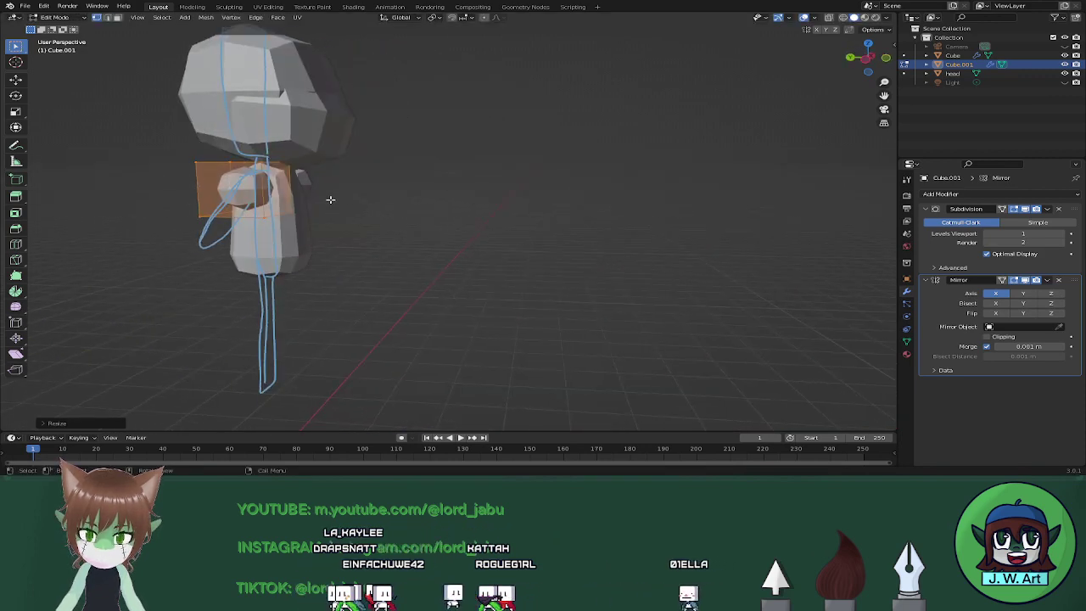
middle_click_drag(427, 201, 301, 202)
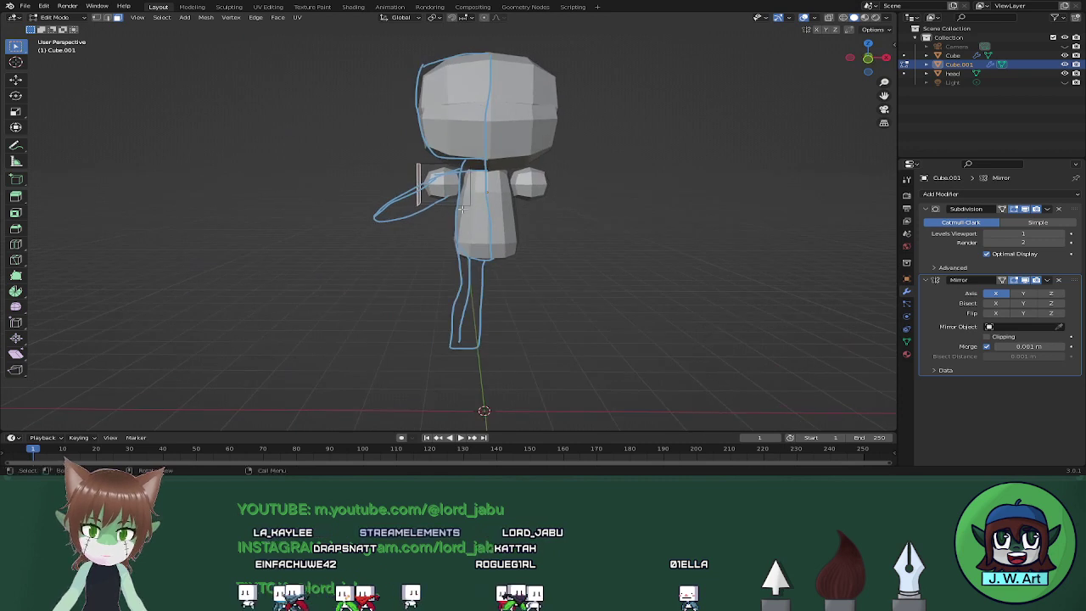
key("grave")
left_click(498, 203)
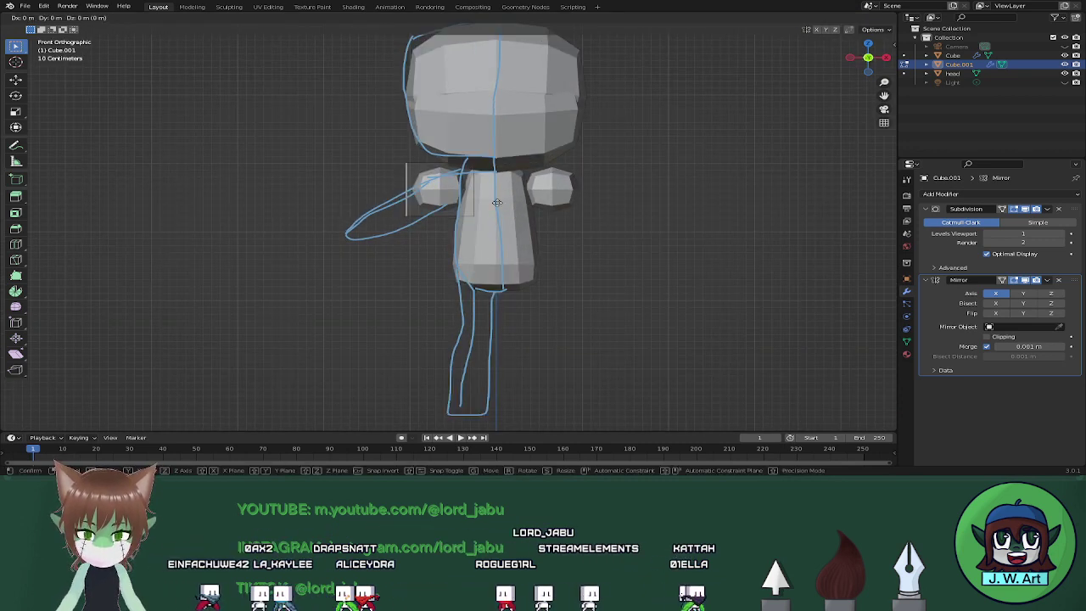
key("g")
key("x")
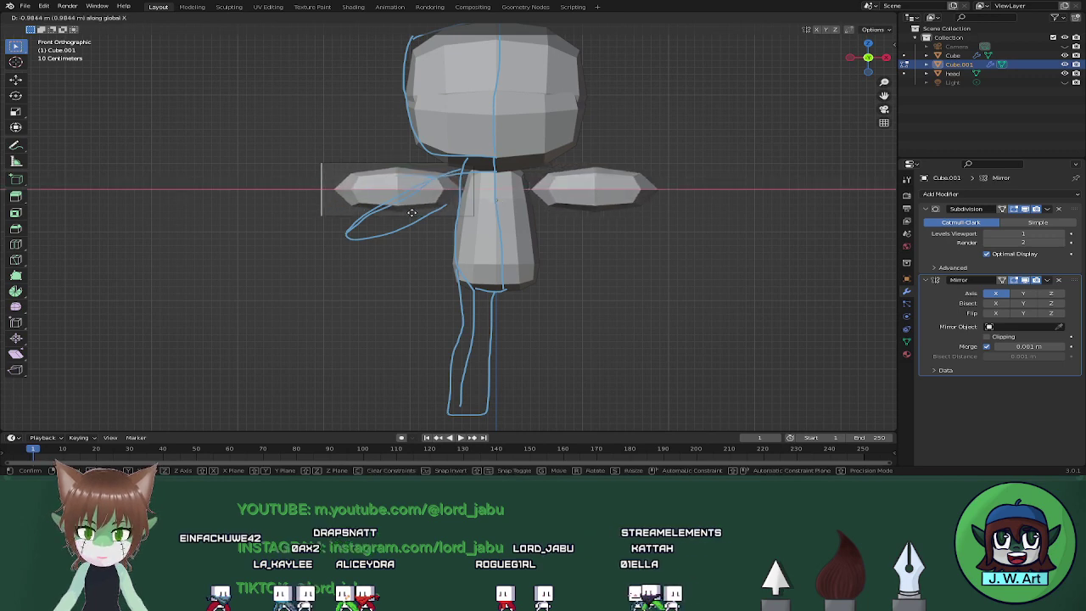
left_click(383, 214)
key("z")
left_click(386, 217)
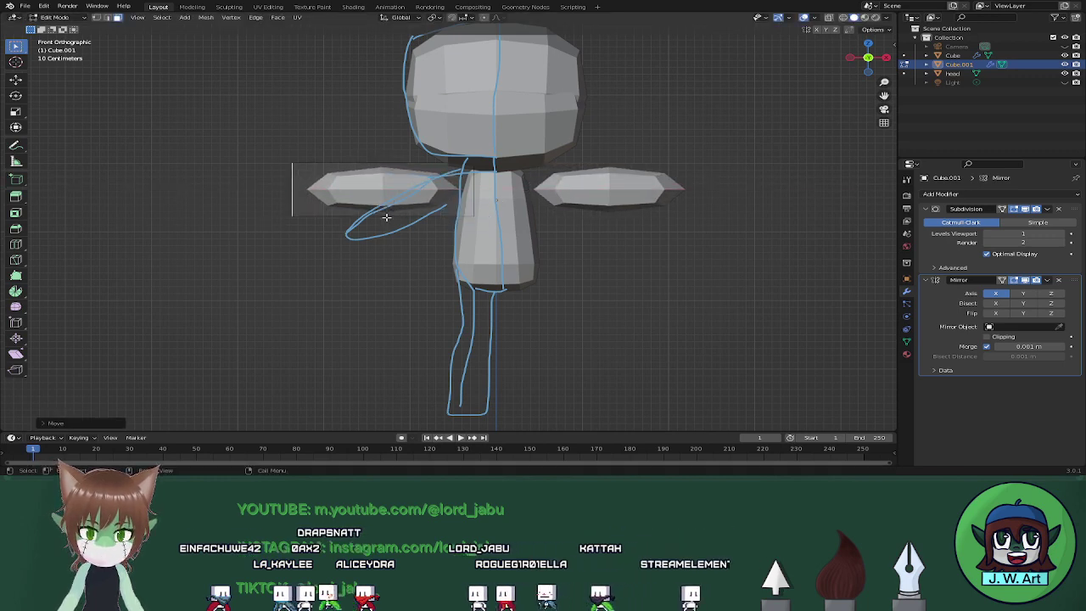
Lower the arm's outer end face along Z to slope the arm downward, and add a loop cut across its middle.
key("g")
key("z")
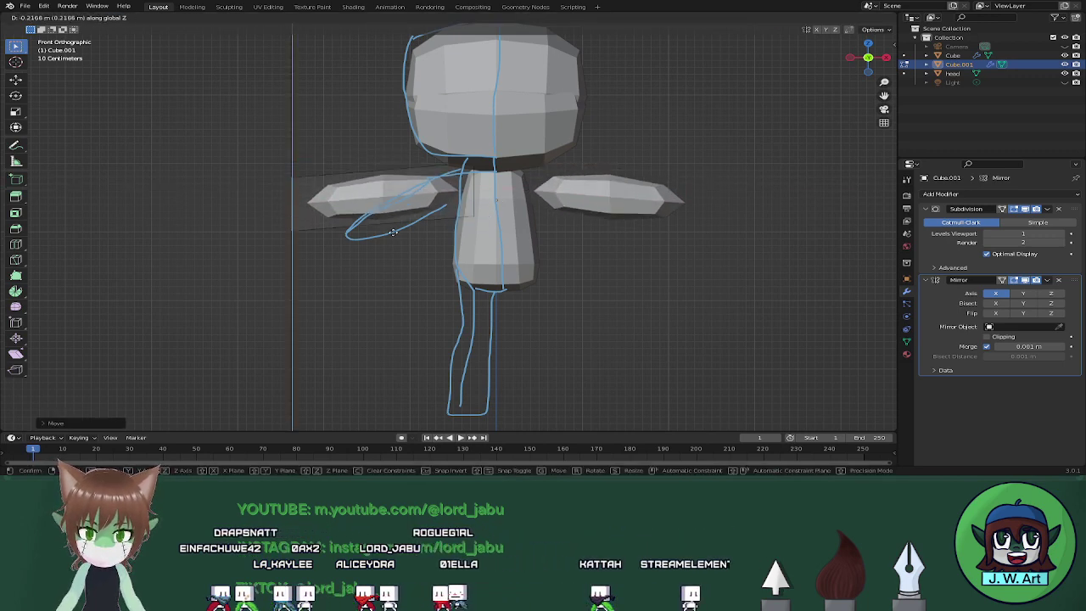
left_click(477, 302)
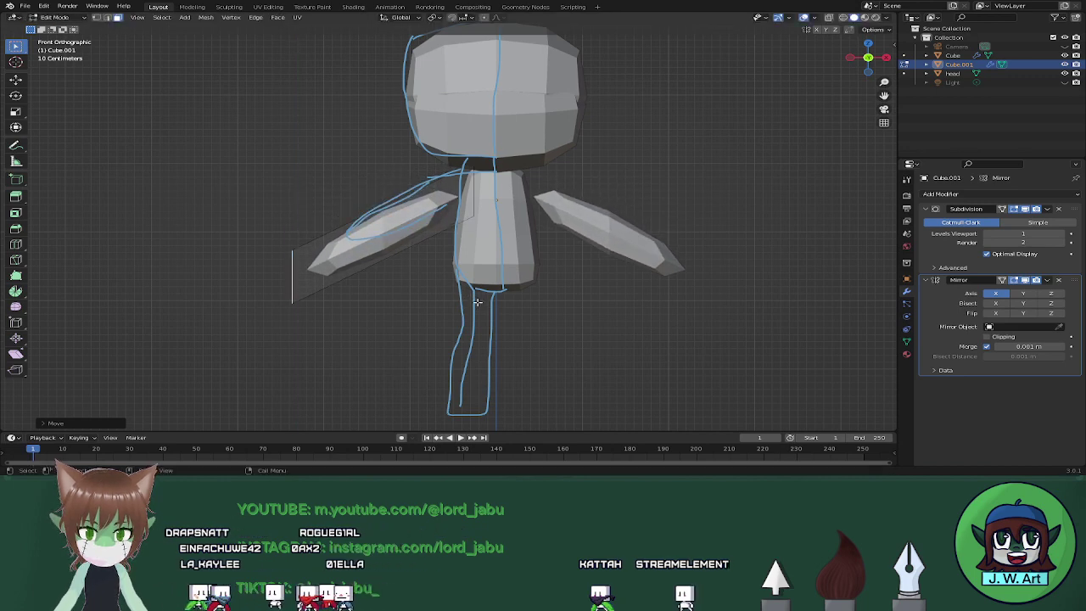
left_click(402, 242)
left_click(402, 242)
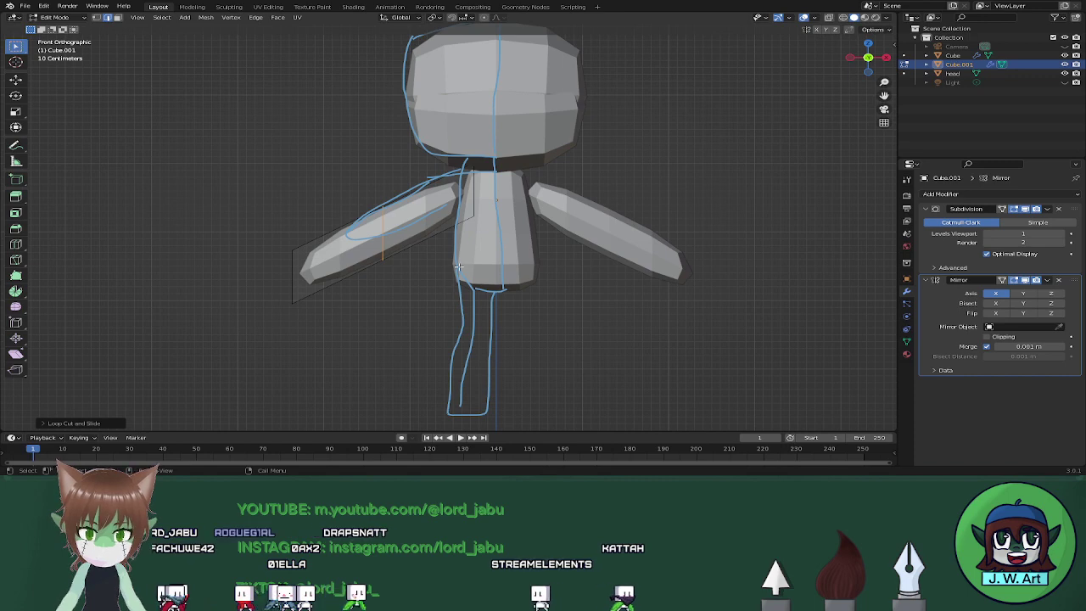
Move the arm's shoulder-end face up along Z and about 0.2 m along X into the torso, and scale it down.
middle_click_drag(459, 268, 453, 176)
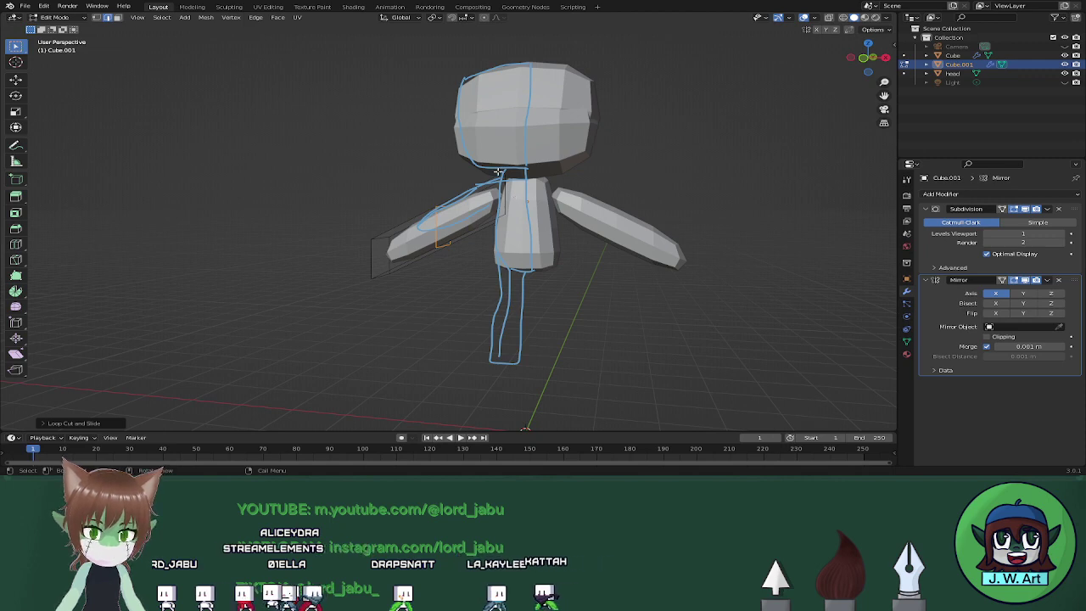
middle_click_drag(519, 220, 507, 242)
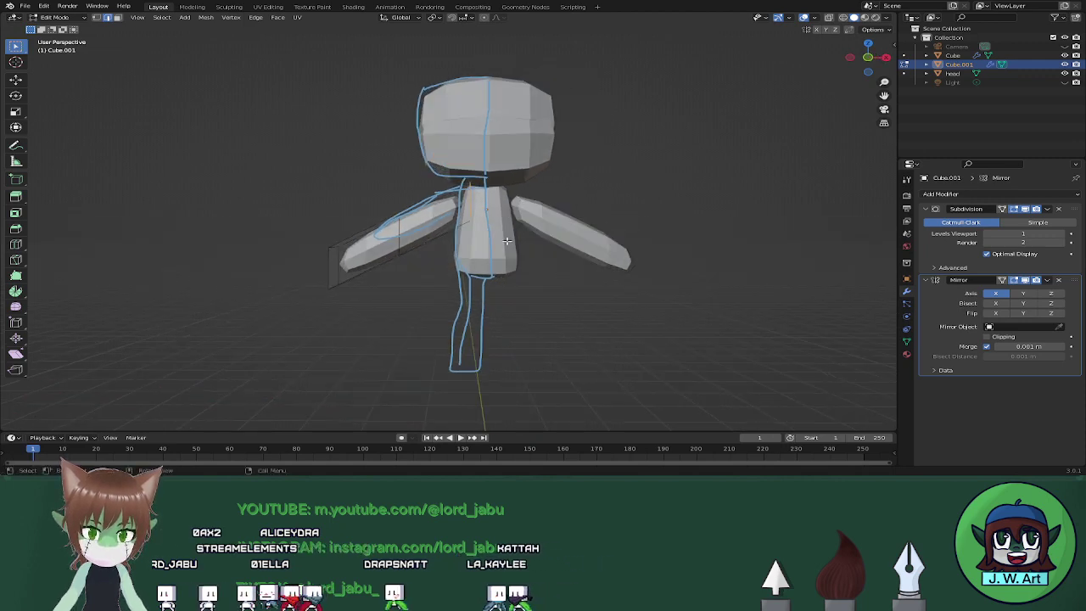
key("g")
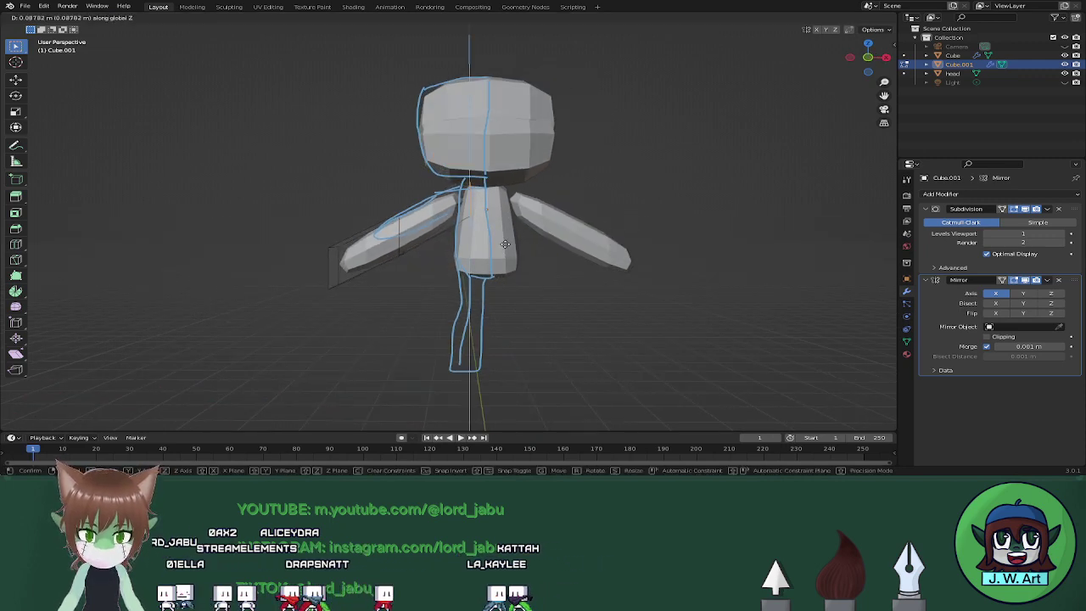
left_click(506, 235)
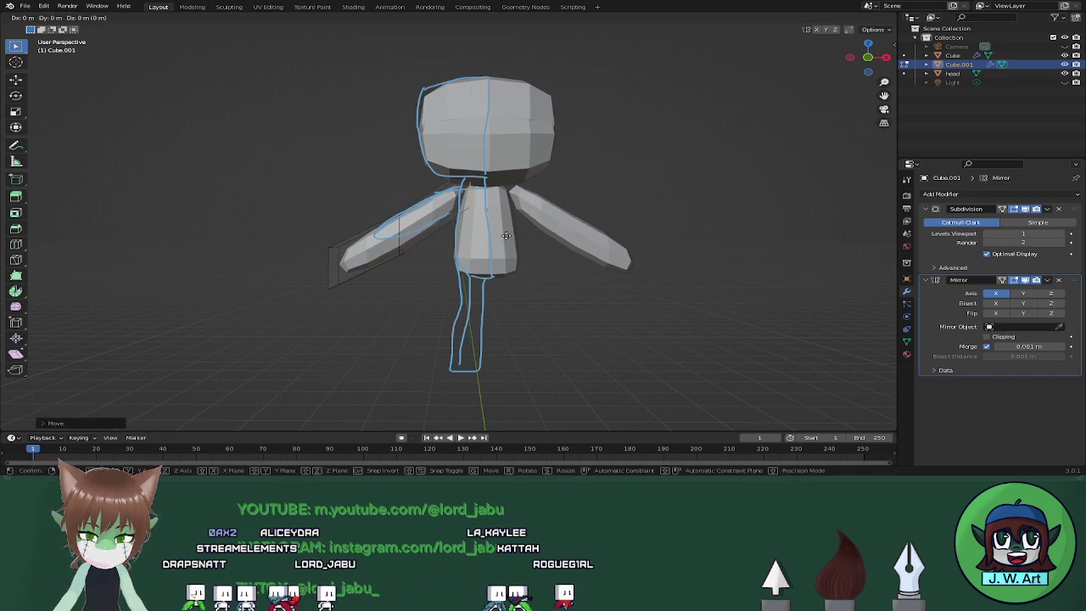
key("x")
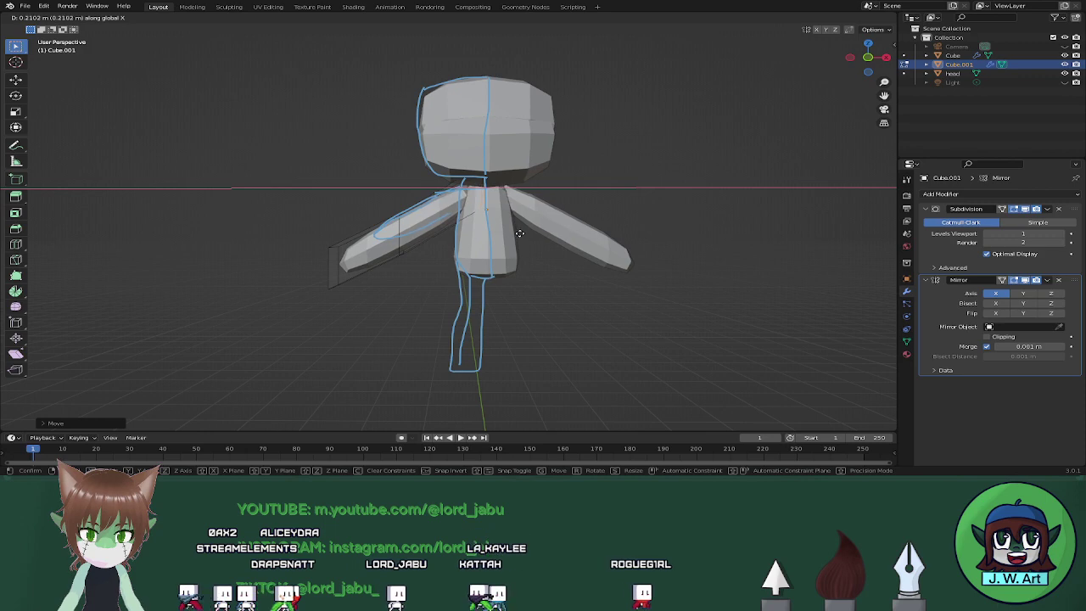
left_click(522, 234)
key("s")
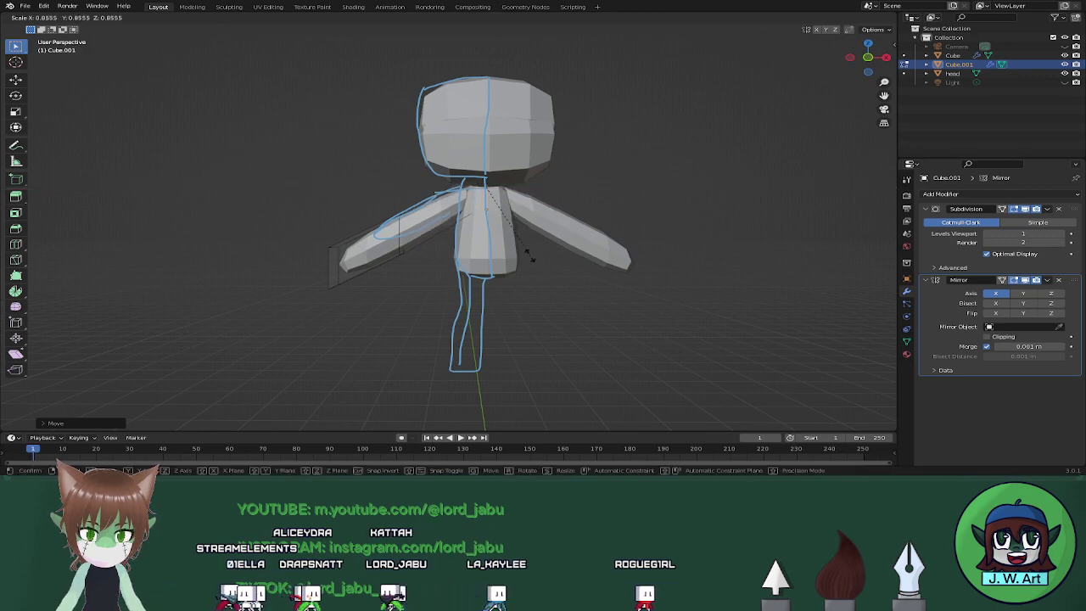
left_click(520, 247)
Select the outer half of the arm through the wireframe and move it inward and up with the Y axis locked.
middle_click_drag(519, 247, 285, 244)
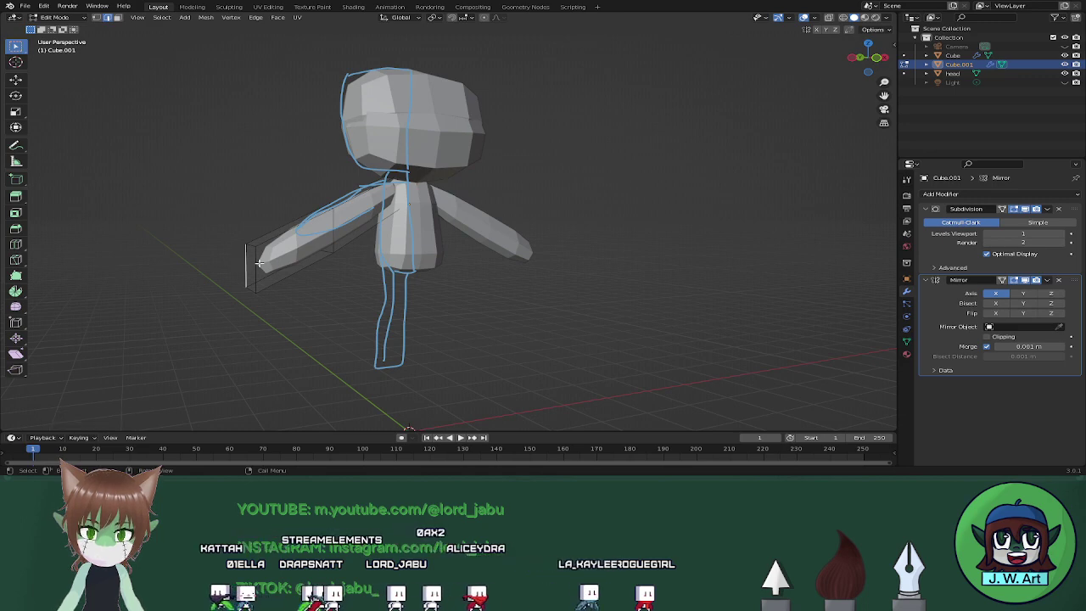
middle_click_drag(236, 242, 339, 282)
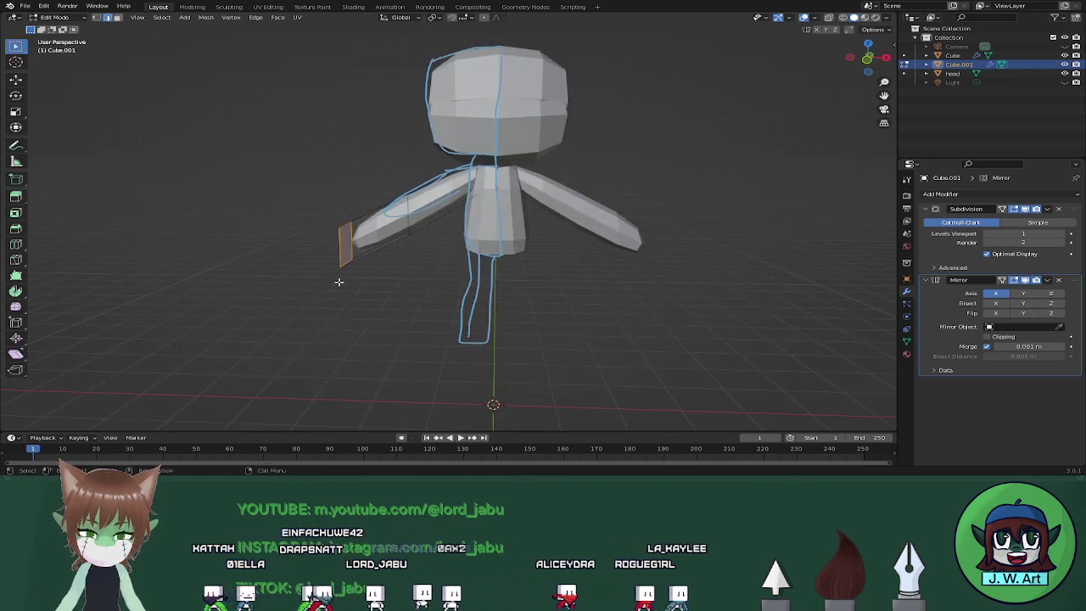
key("alt+z")
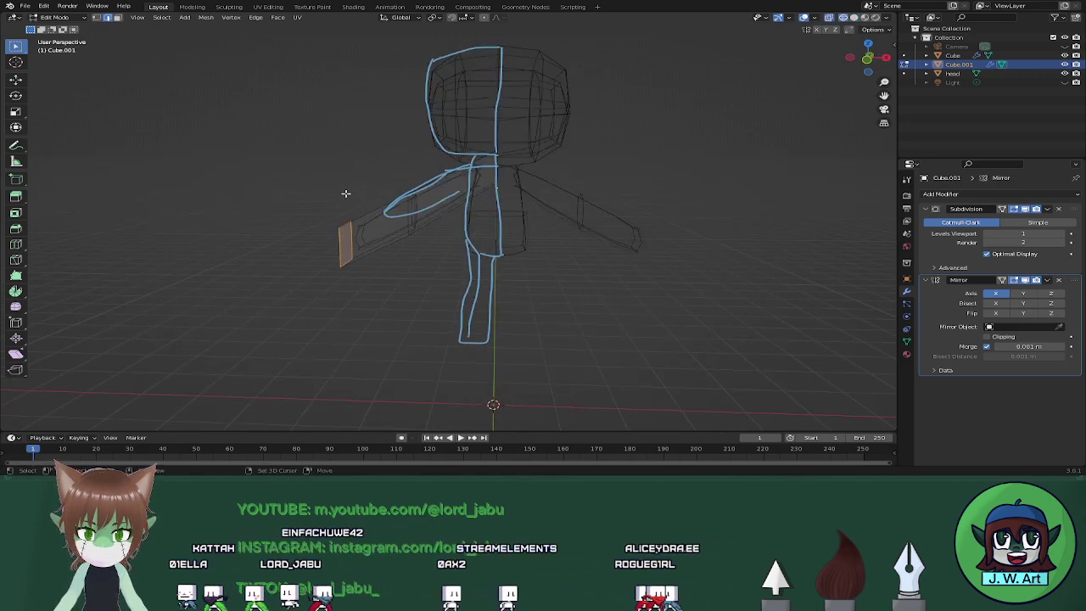
left_click_drag(308, 186, 435, 280)
key("alt+z")
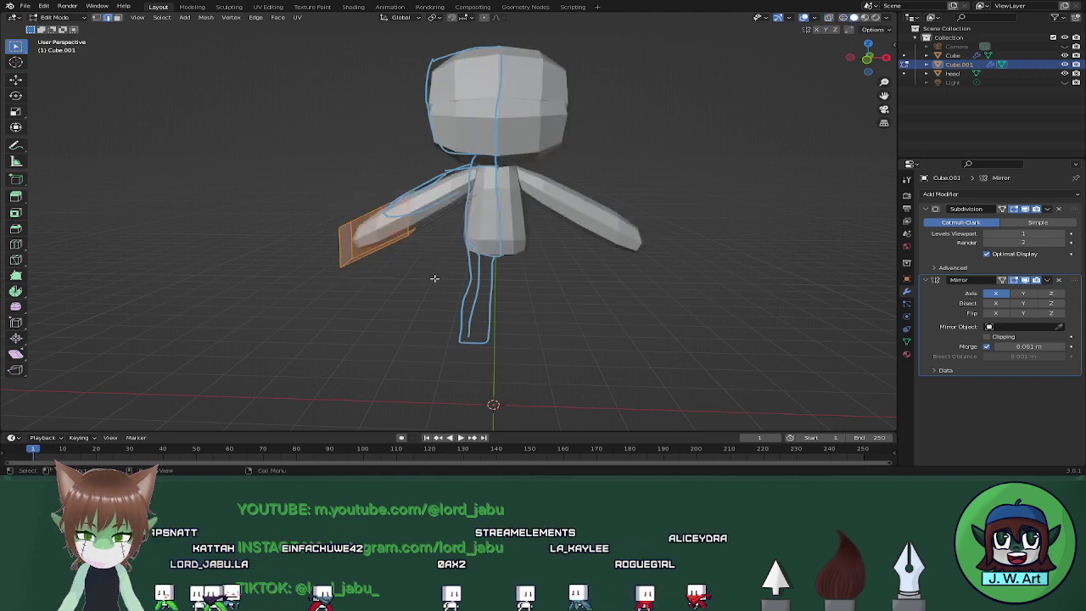
key("g")
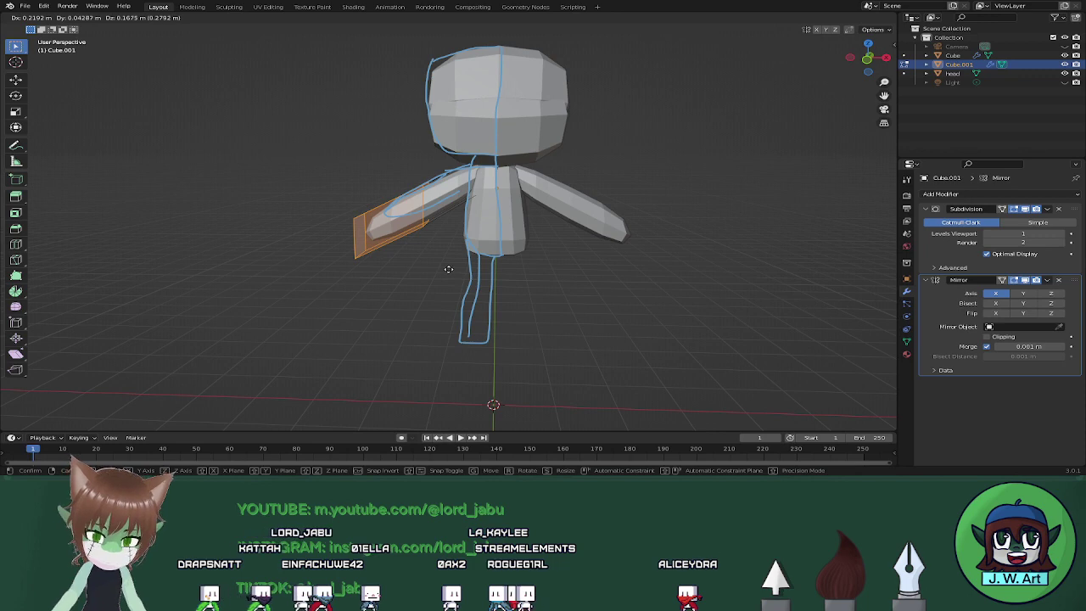
key("shift+y")
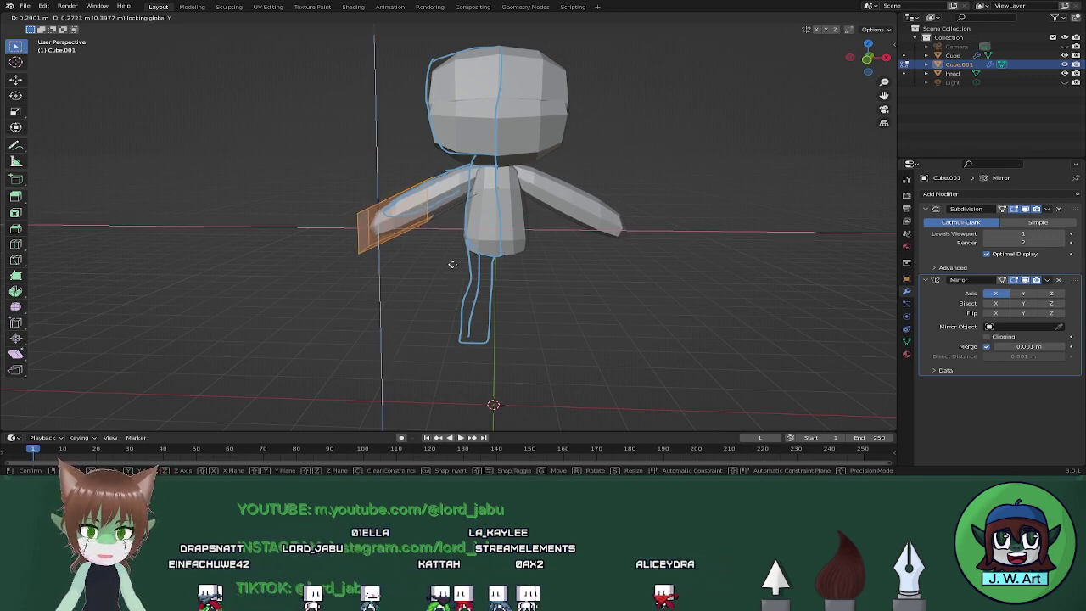
left_click(438, 262)
In front view, move the arm's outer half about 0.2 m along both X and Z onto the sketched arm.
key("grave")
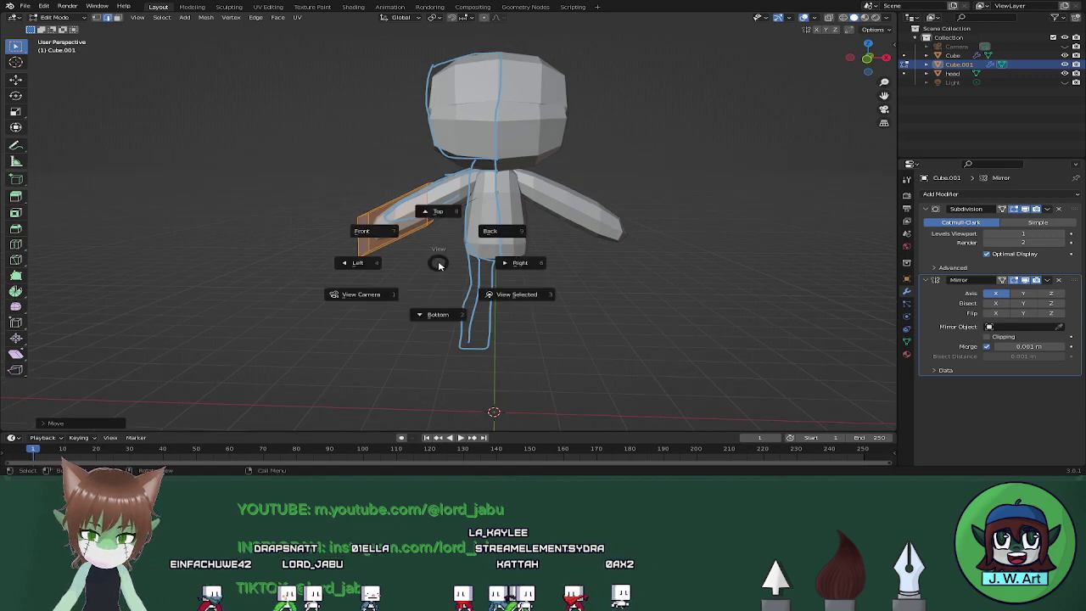
key("f")
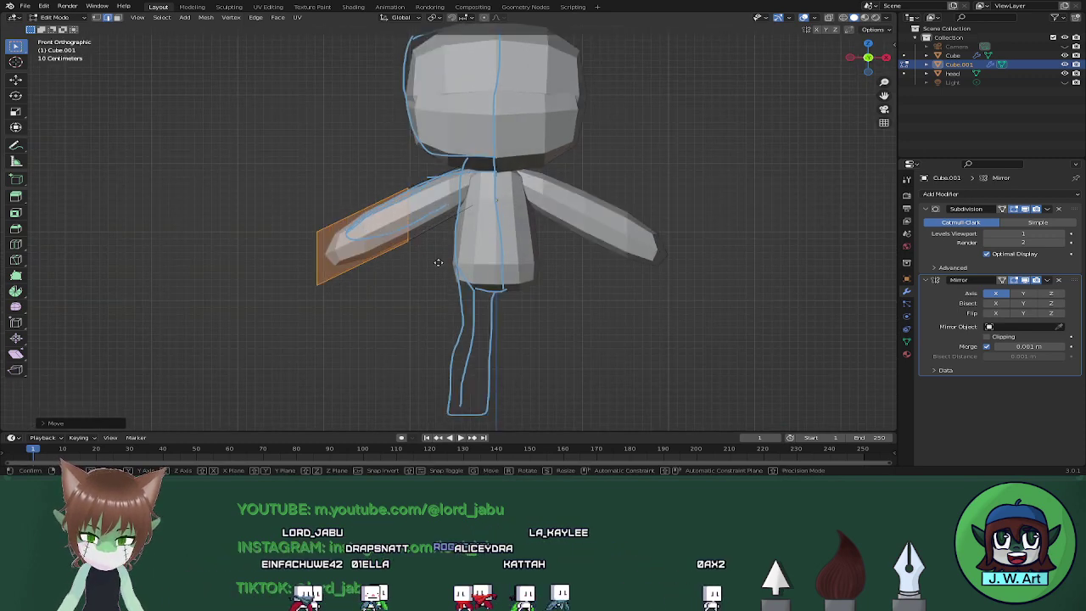
key("g")
key("shift+y")
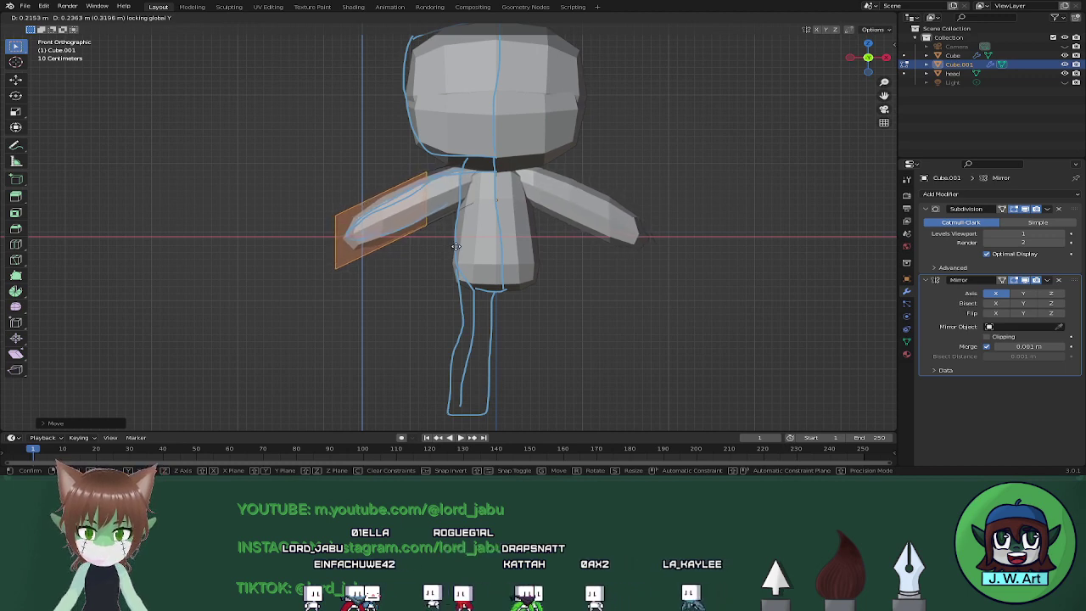
left_click(458, 245)
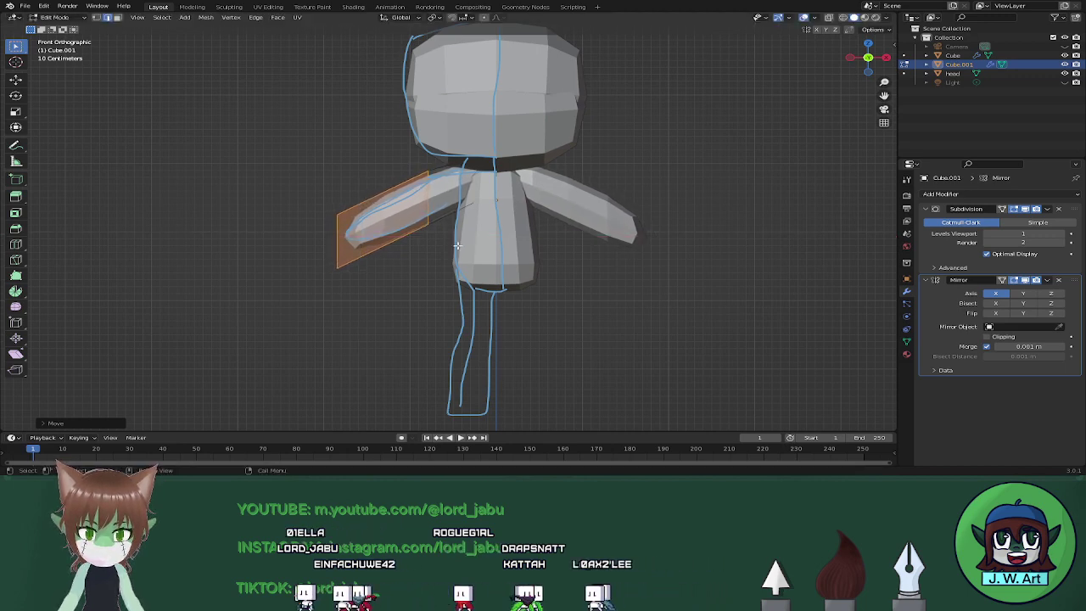
Select the arm's middle edge loop through the wireframe and scale it down to about 0.55.
key("shift+z")
left_click_drag(442, 221, 443, 222)
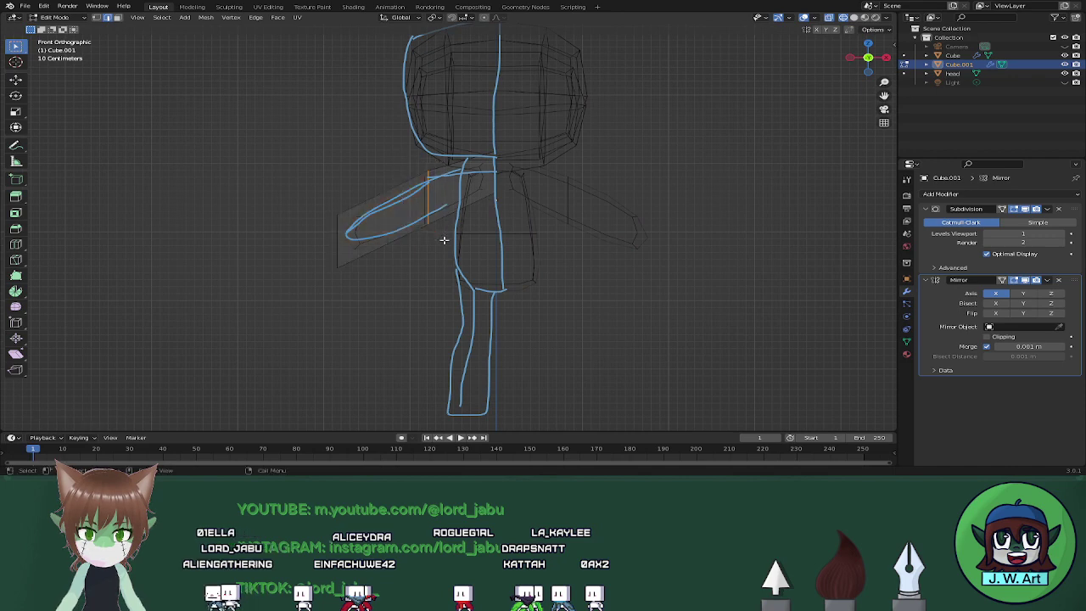
key("shift+z")
key("shift+z")
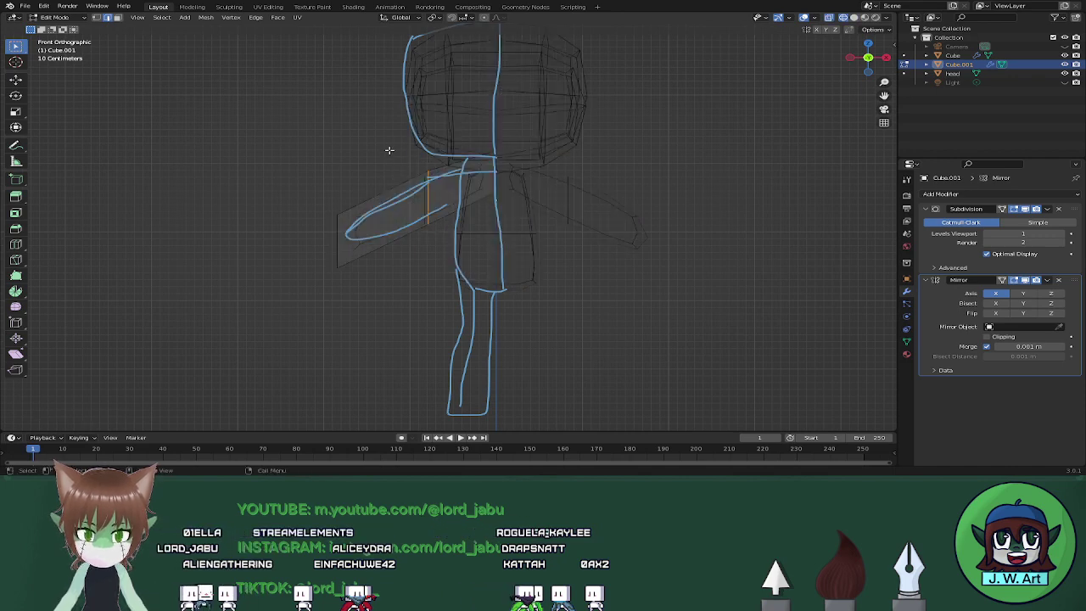
left_click_drag(390, 149, 452, 259)
key("shift+z")
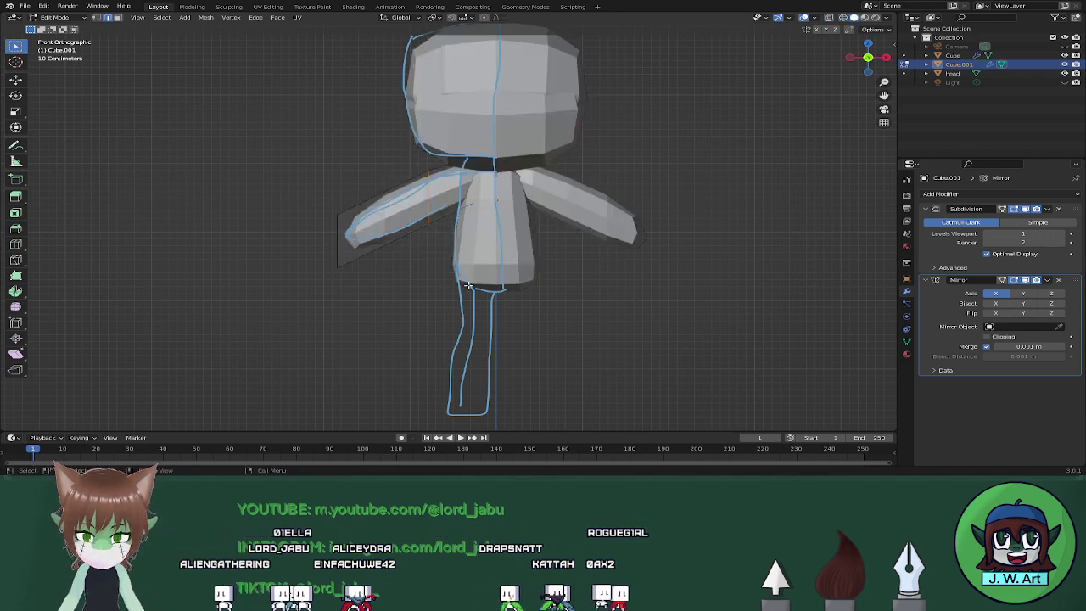
key("s")
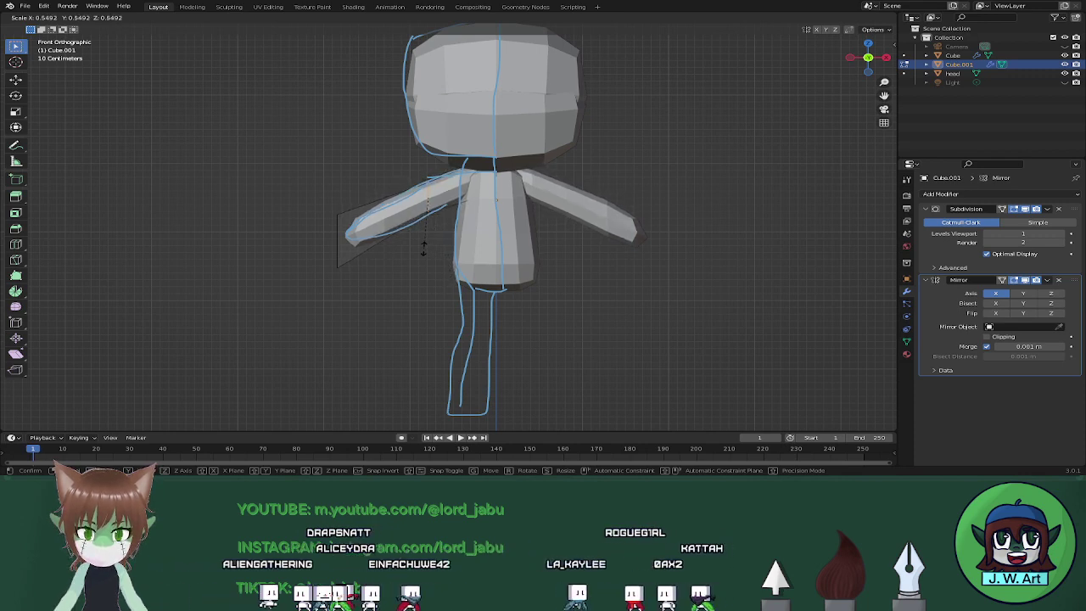
left_click(423, 247)
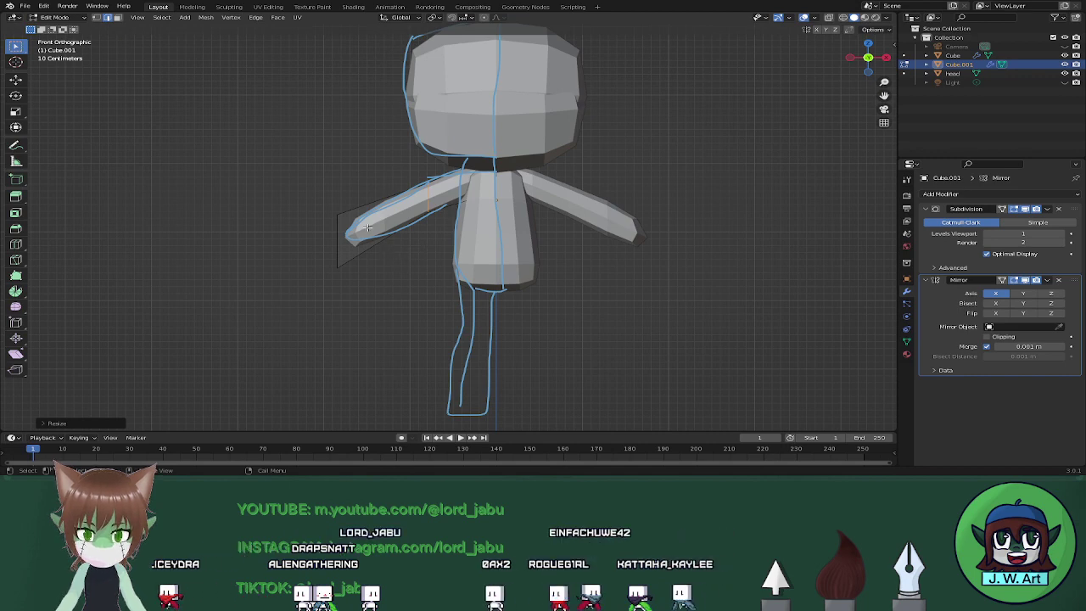
Select the arm's hand-end face through the wireframe and move it about 0.32 m along X and 0.17 m along Z with the Y axis locked.
key("alt+z")
left_click_drag(299, 199, 374, 282)
key("alt+z")
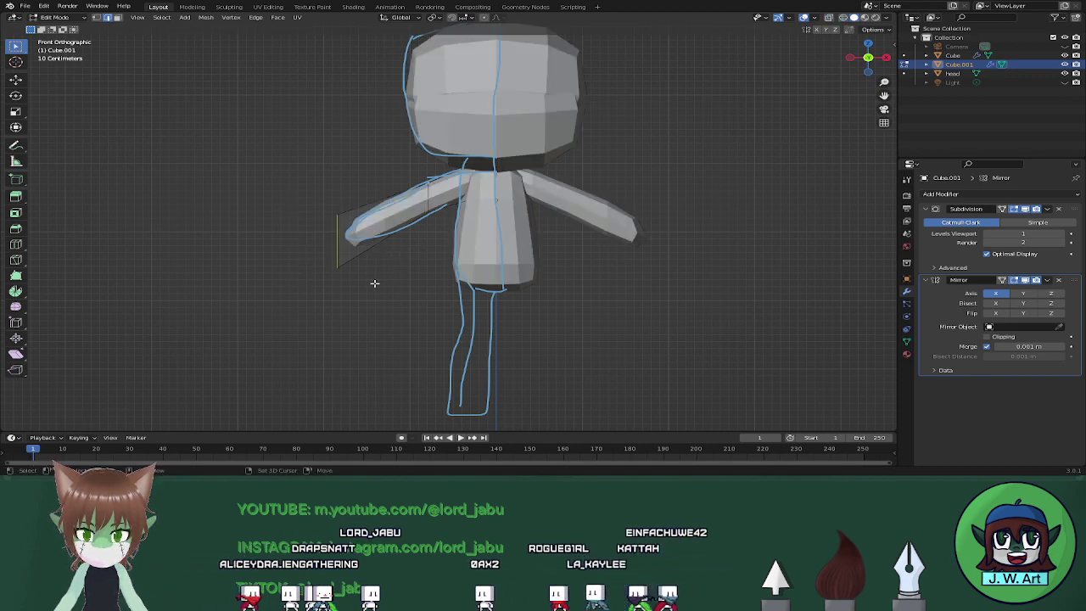
key("g")
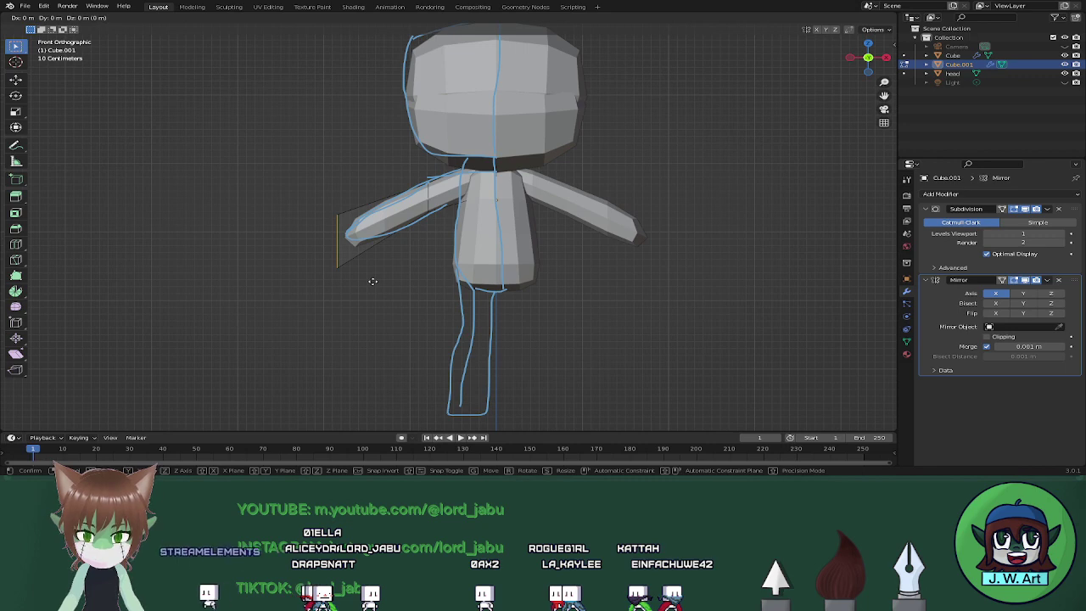
key("shift+y")
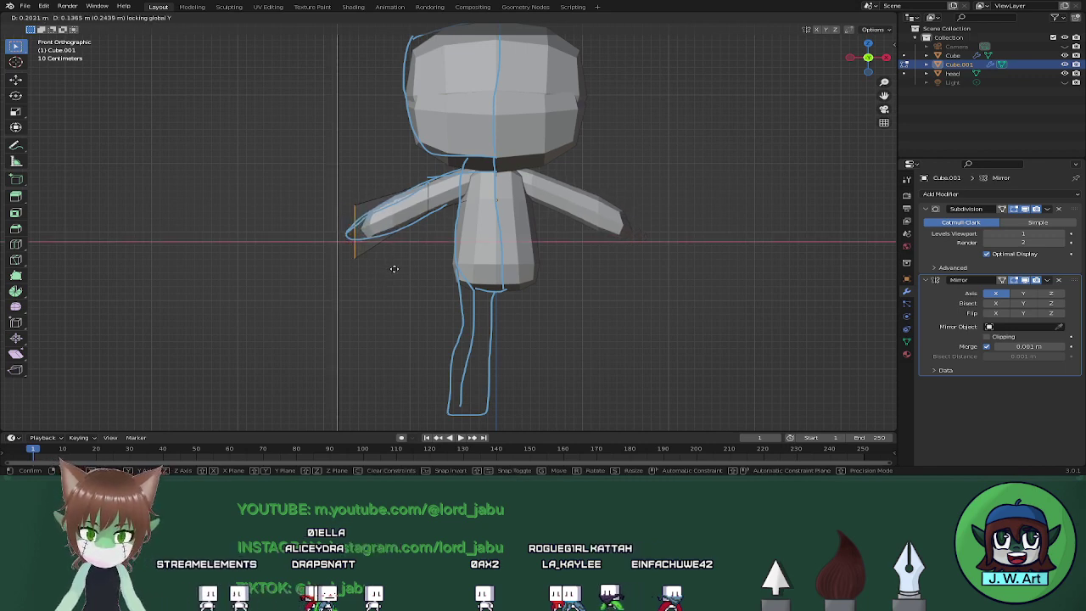
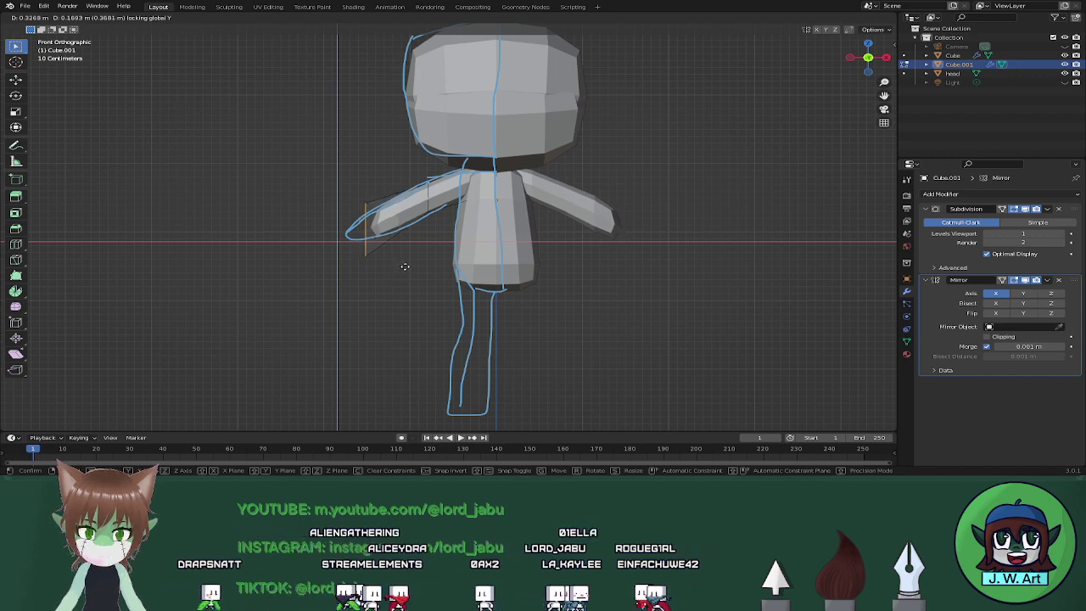
left_click(403, 266)
middle_click_drag(403, 266, 255, 278)
middle_click_drag(518, 277, 493, 288)
scroll(391, 284, "down", 3)
key("Tab")
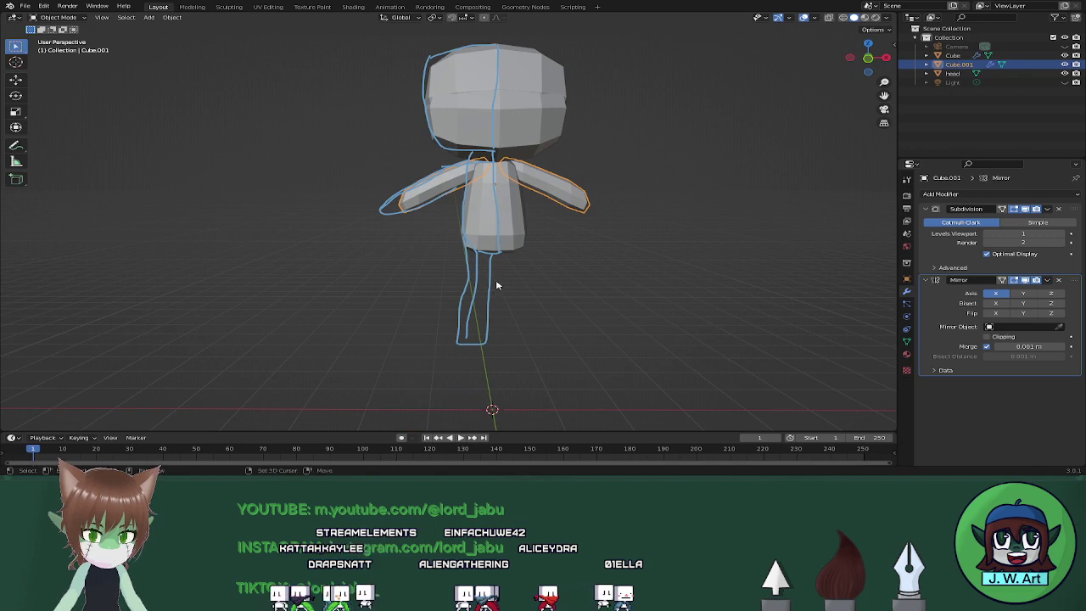
Add a new cube for the neck, move it up below the torso, and give it a level 1 subdivision.
key("shift+a")
mouse_move(497, 285)
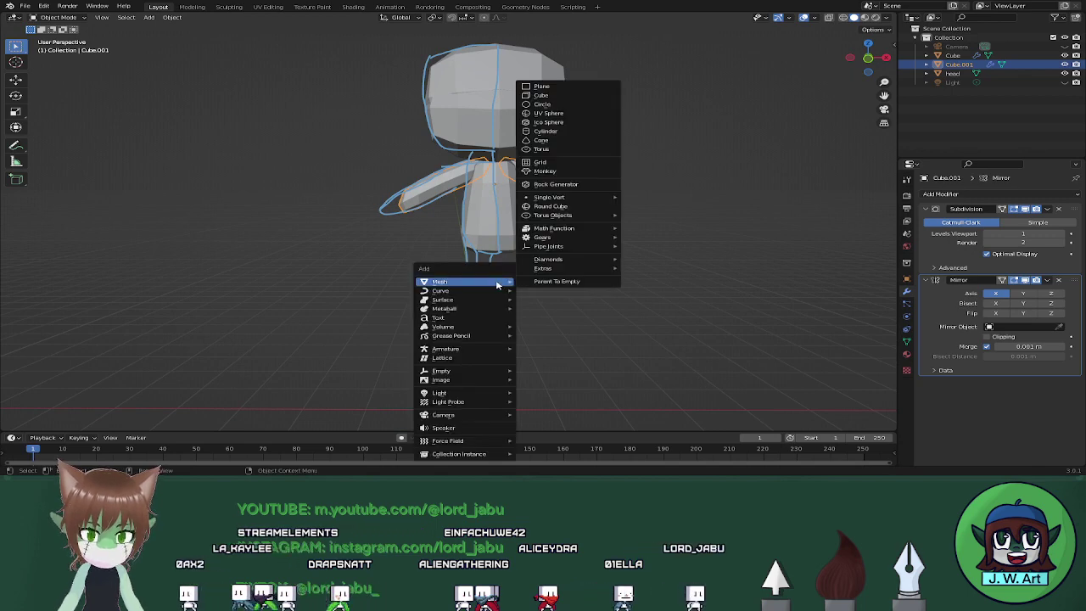
scroll(747, 296, "up", 4)
middle_click_drag(746, 296, 594, 270)
key("shift+a")
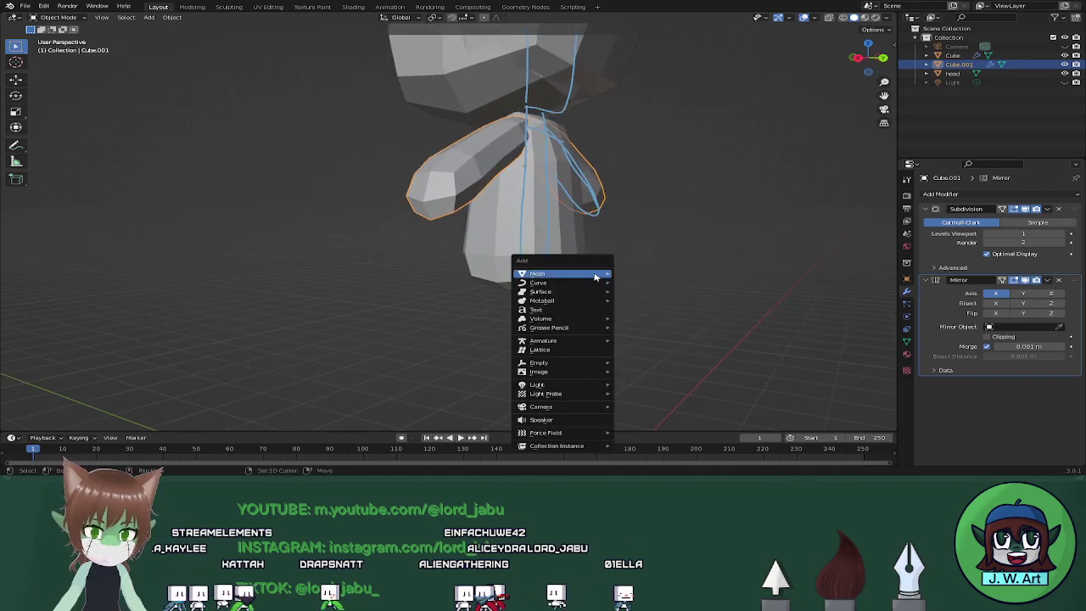
mouse_move(596, 276)
left_click(652, 91)
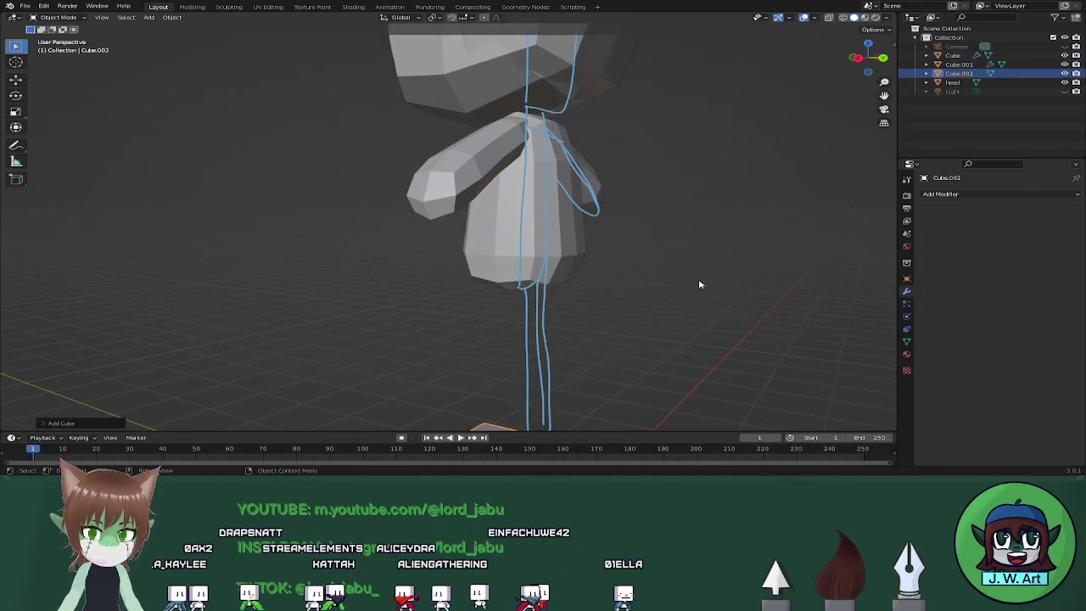
key("g")
left_click(677, 139)
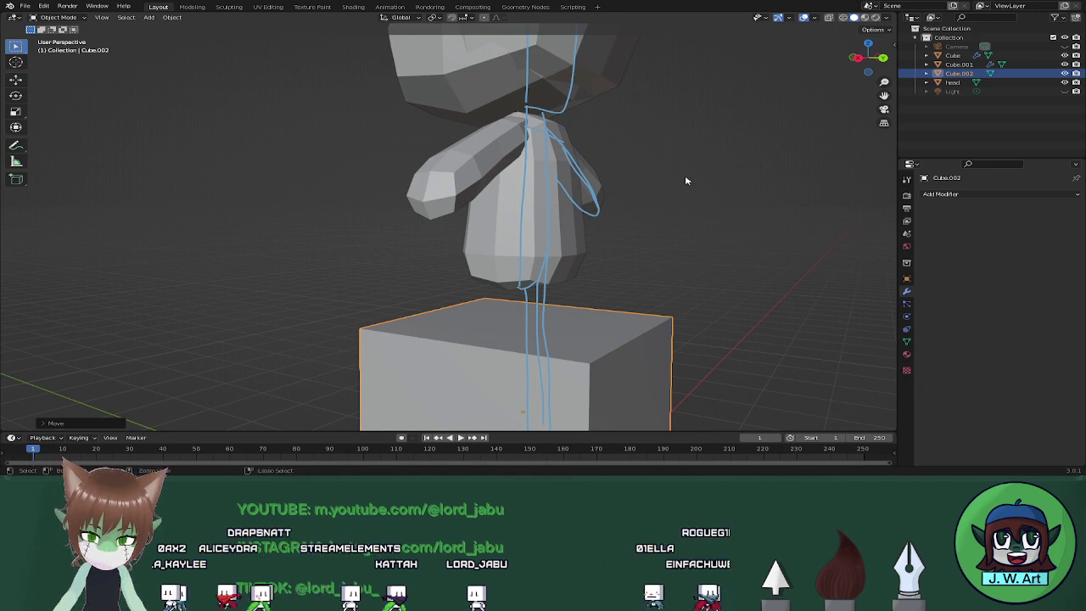
key("ctrl+1")
Scale the new cube down to neck size and move it up along Z between the torso and the head.
key("s")
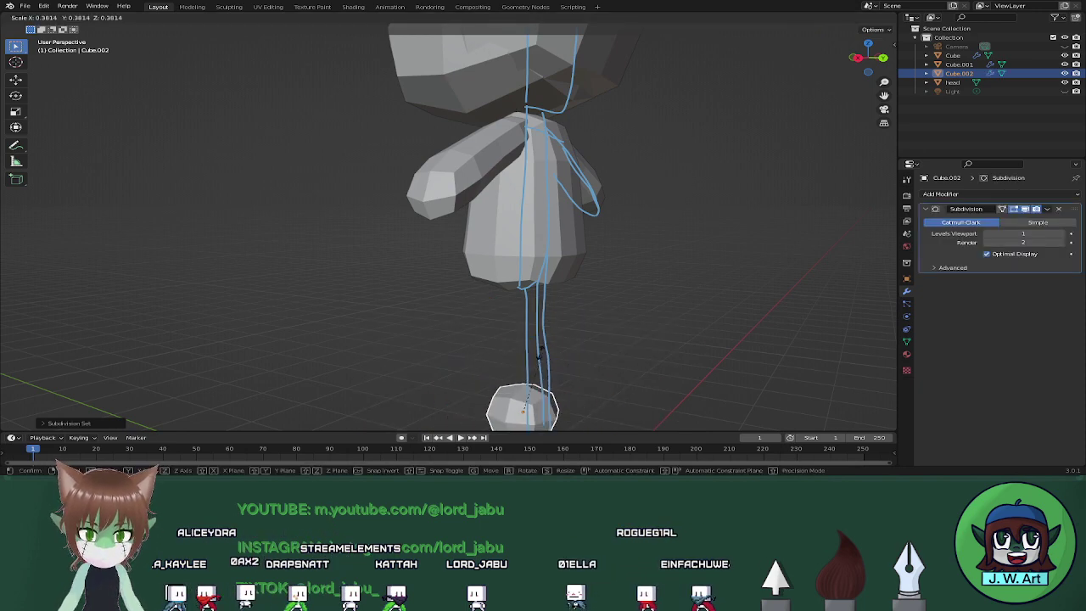
left_click(526, 377)
key("g")
key("z")
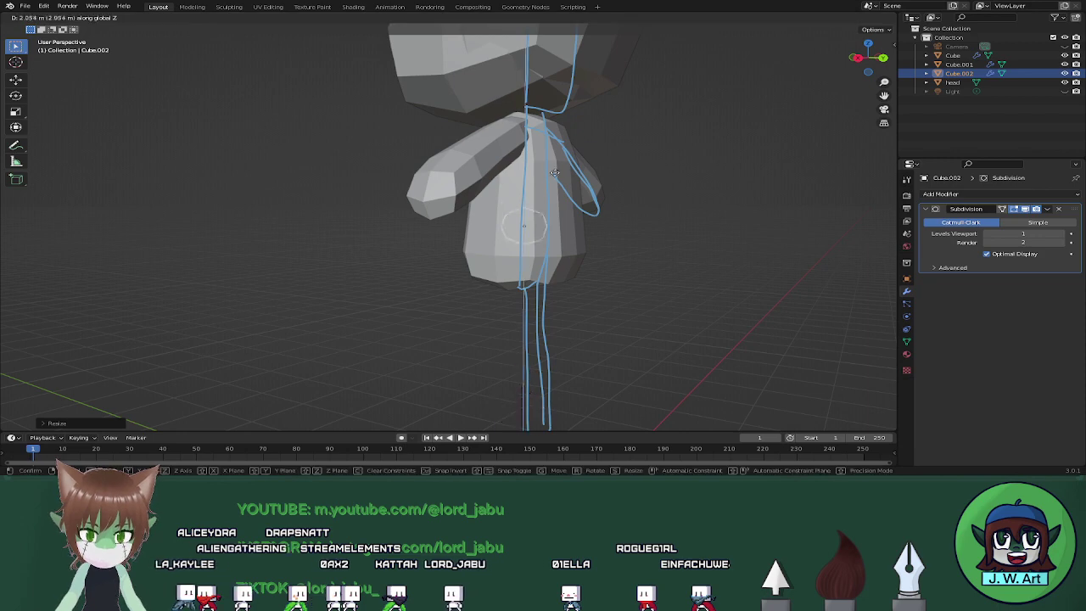
left_click(574, 77)
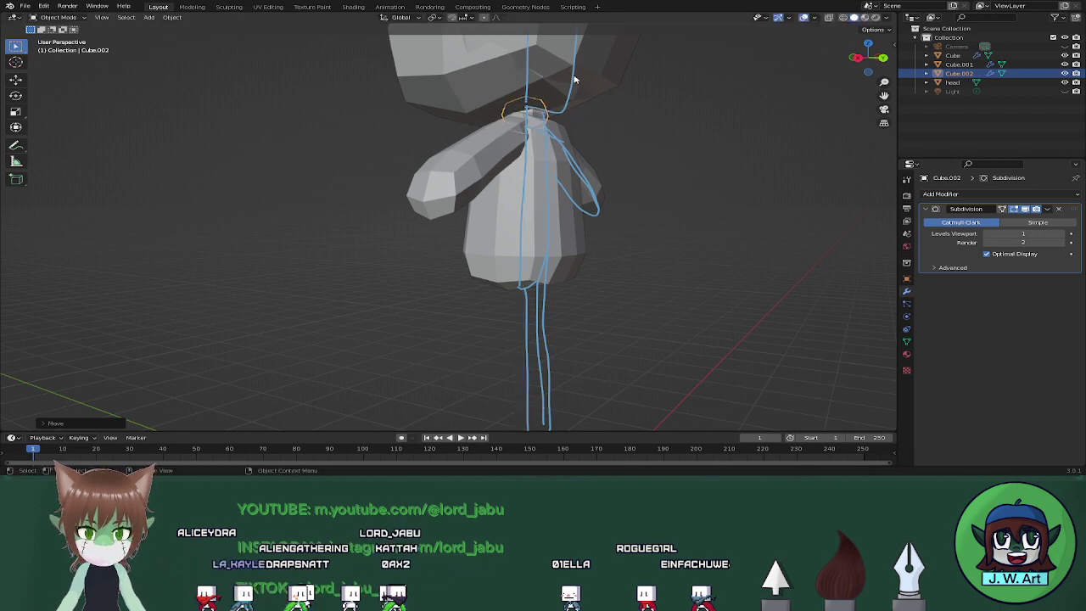
key("s")
left_click(638, 189)
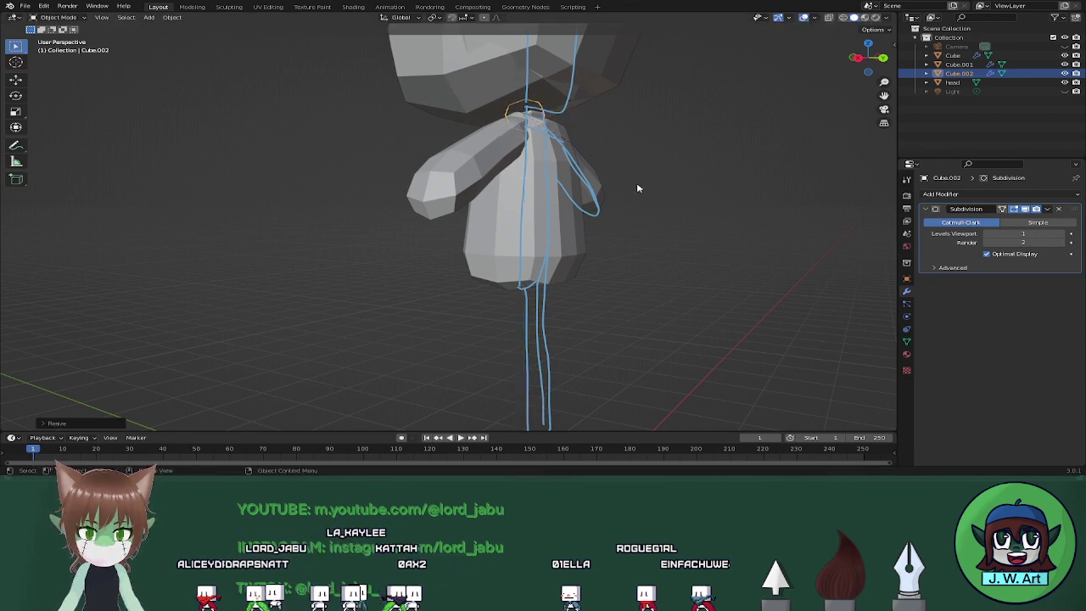
Add a centred horizontal loop cut around the neck cube in wireframe shading.
key("Tab")
middle_click_drag(625, 195, 596, 205)
key("shift+z")
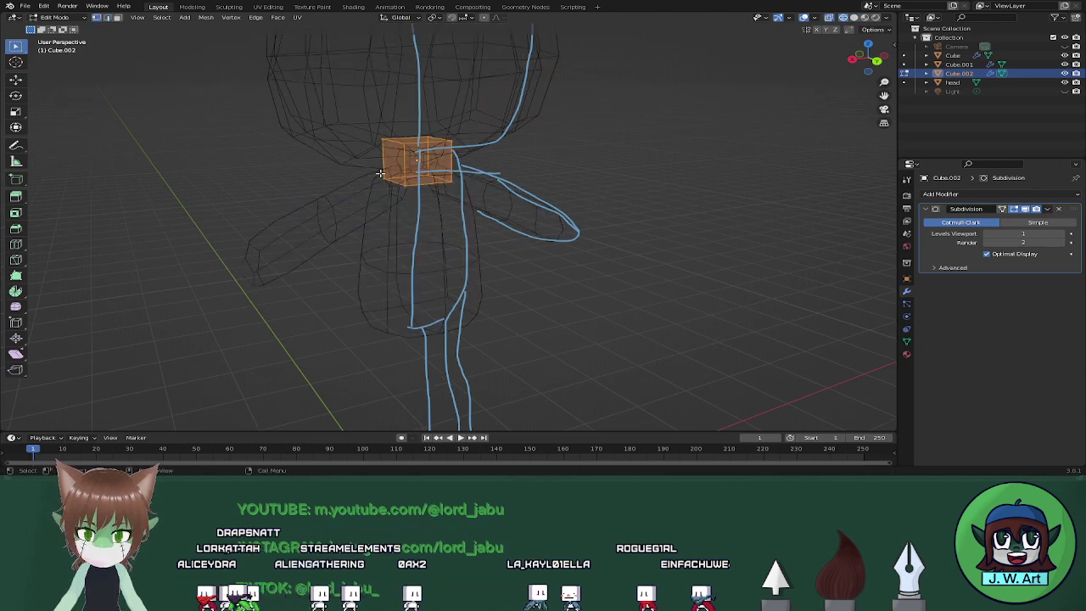
left_click_drag(473, 202, 481, 202)
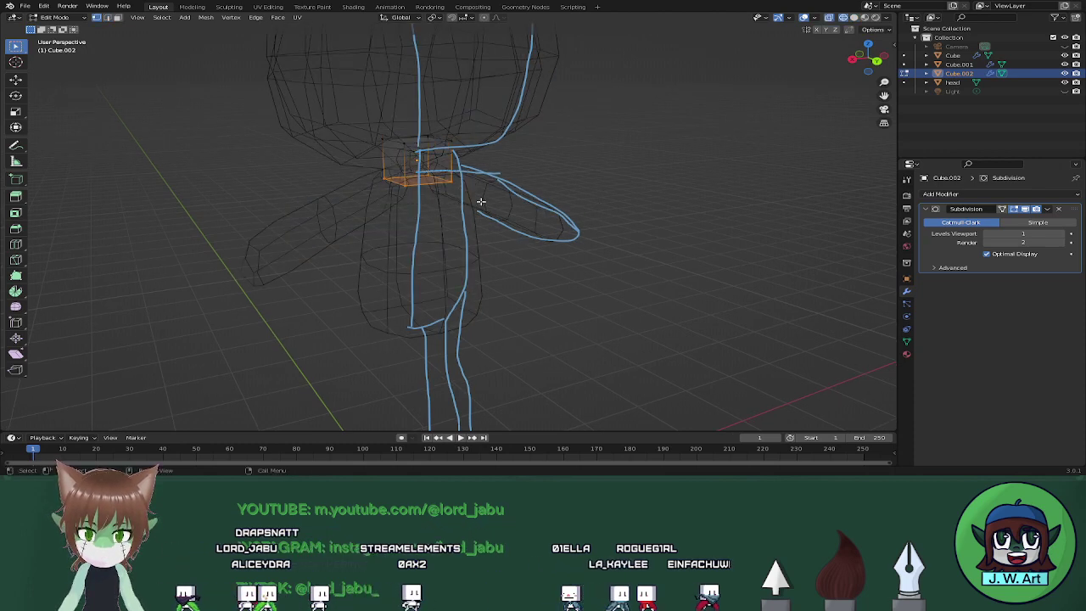
key("ctrl+r")
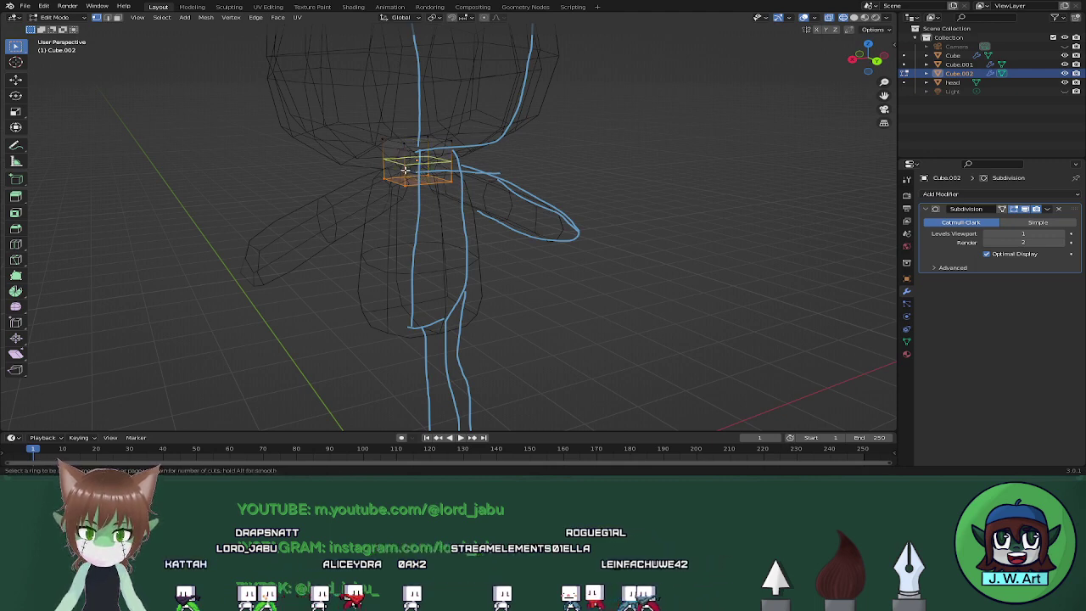
left_click(406, 170)
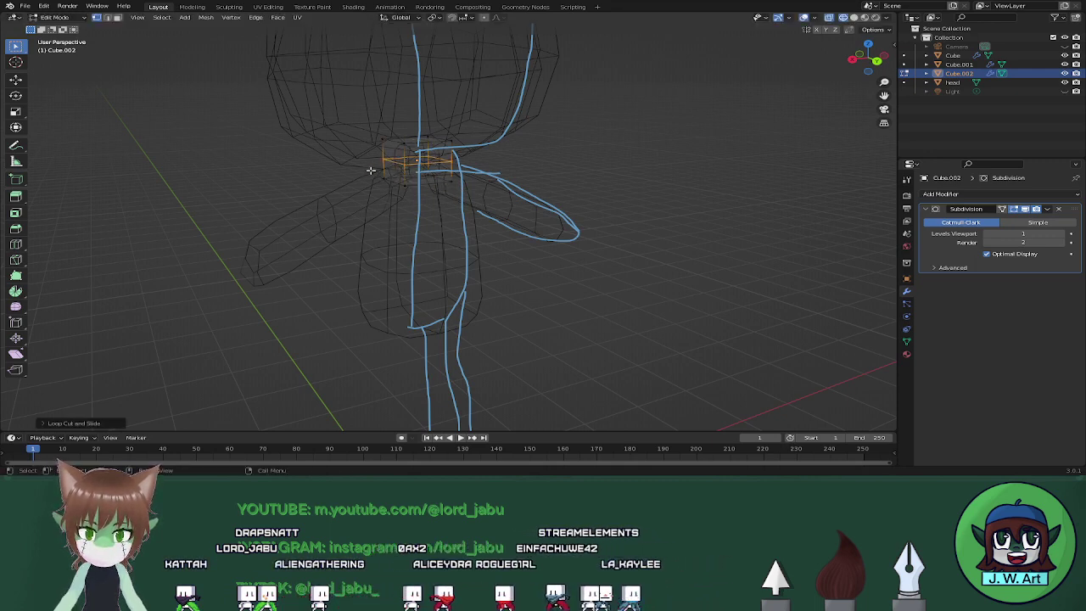
Select the neck cube's bottom vertices, move them down into the torso, and scale them slightly.
left_click_drag(368, 168, 467, 214)
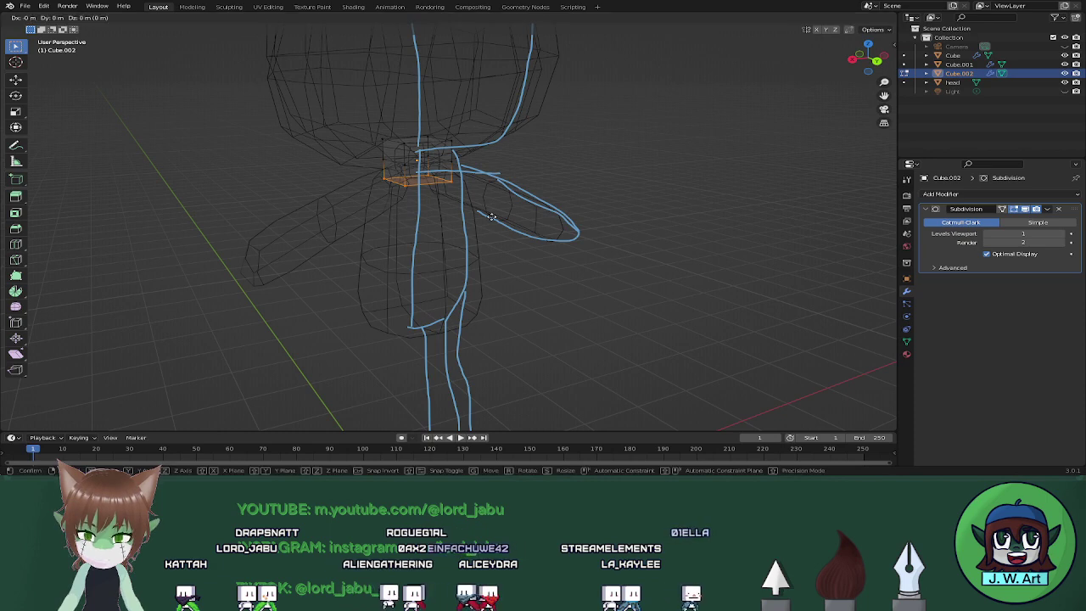
key("g")
left_click(489, 225)
key("shift+z")
mouse_move(489, 228)
middle_mouse_down()
mouse_move(534, 227)
mouse_move(483, 226)
middle_mouse_up()
key("s")
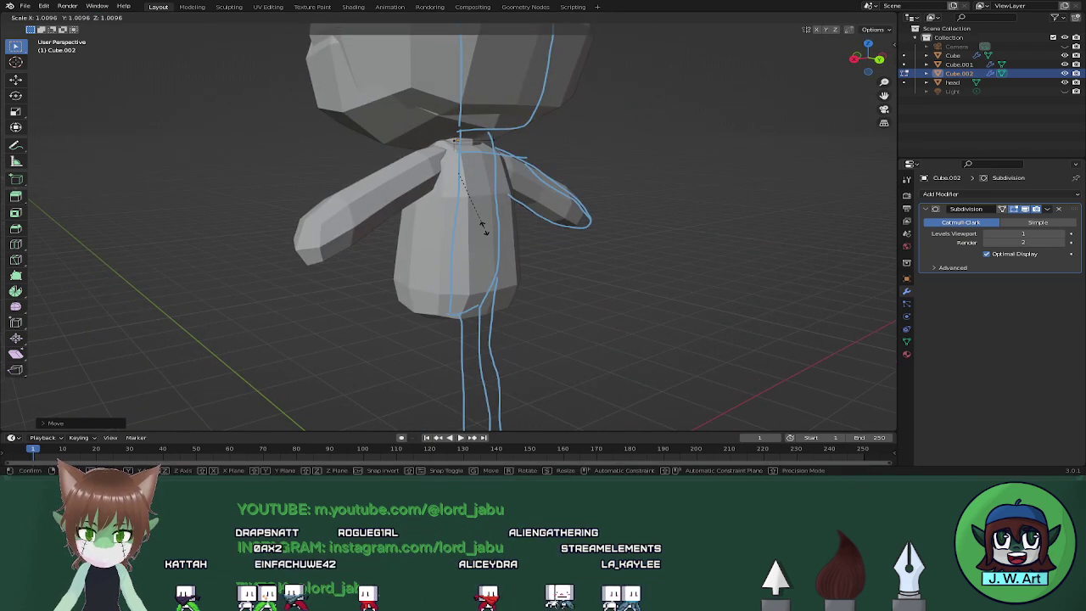
left_click(489, 214)
Select the neck's middle edge loop through the wireframe and scale it down.
key("shift+z")
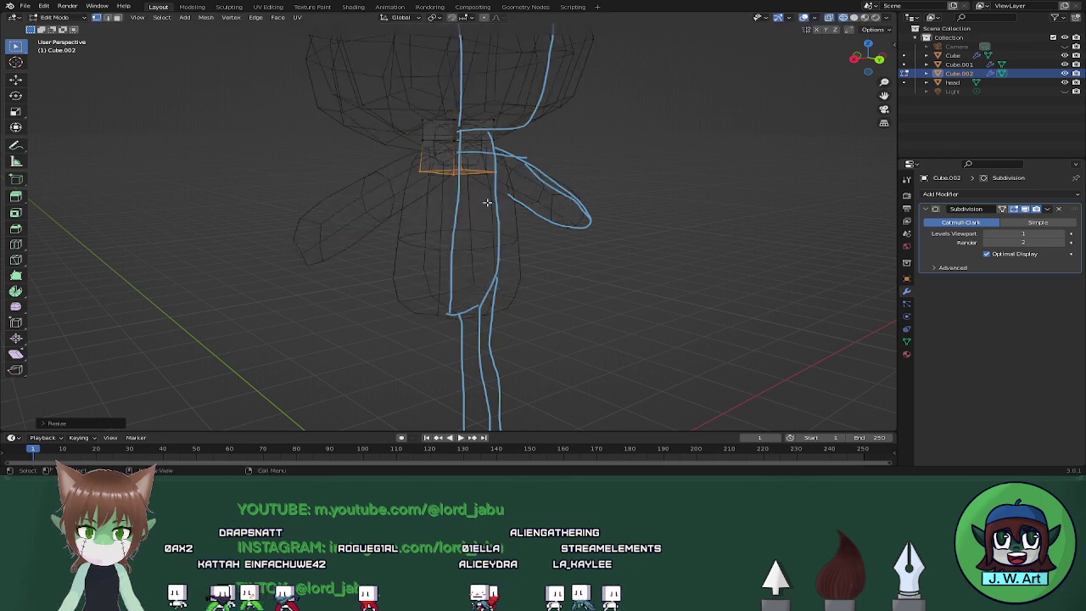
left_click_drag(405, 133, 513, 156)
key("shift+z")
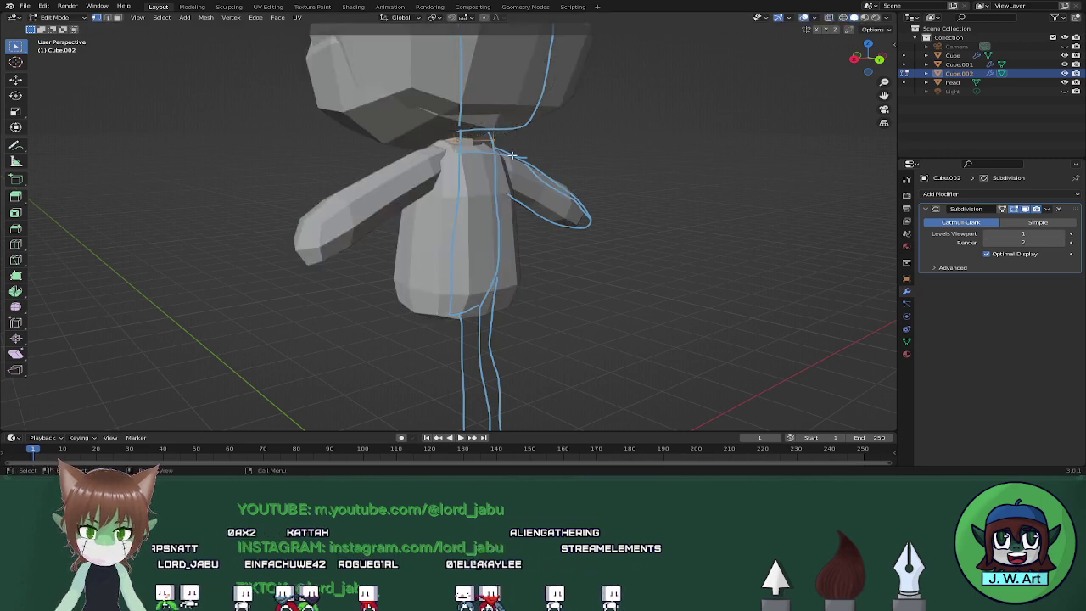
key("s")
left_click(522, 159)
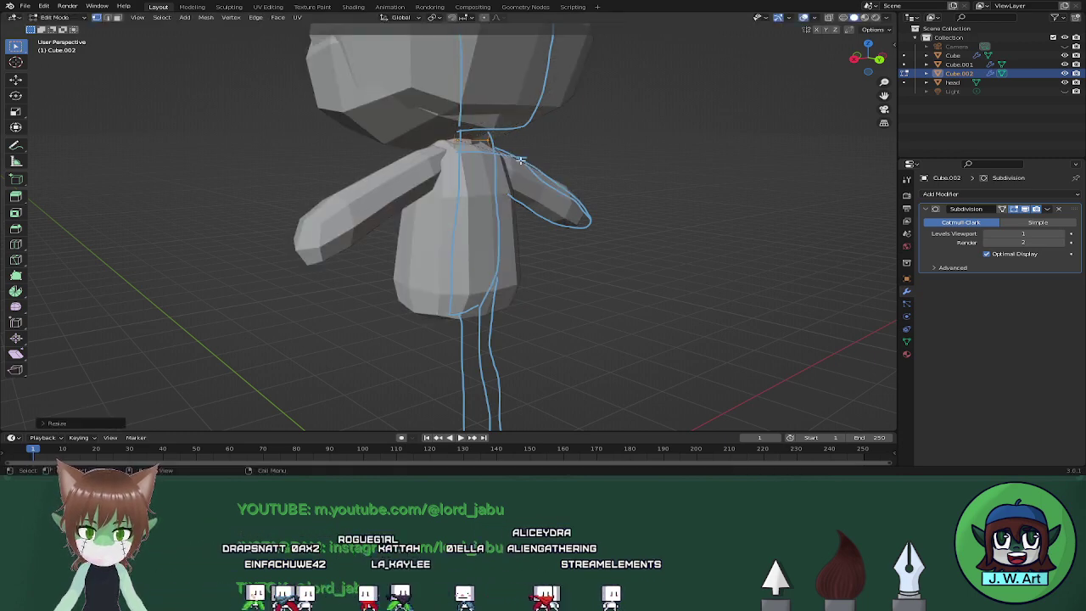
Examine the neck against the torso and head from several angles, hiding the head temporarily.
scroll(509, 179, "down", 2)
middle_click_drag(522, 159, 610, 182)
key("shift+z")
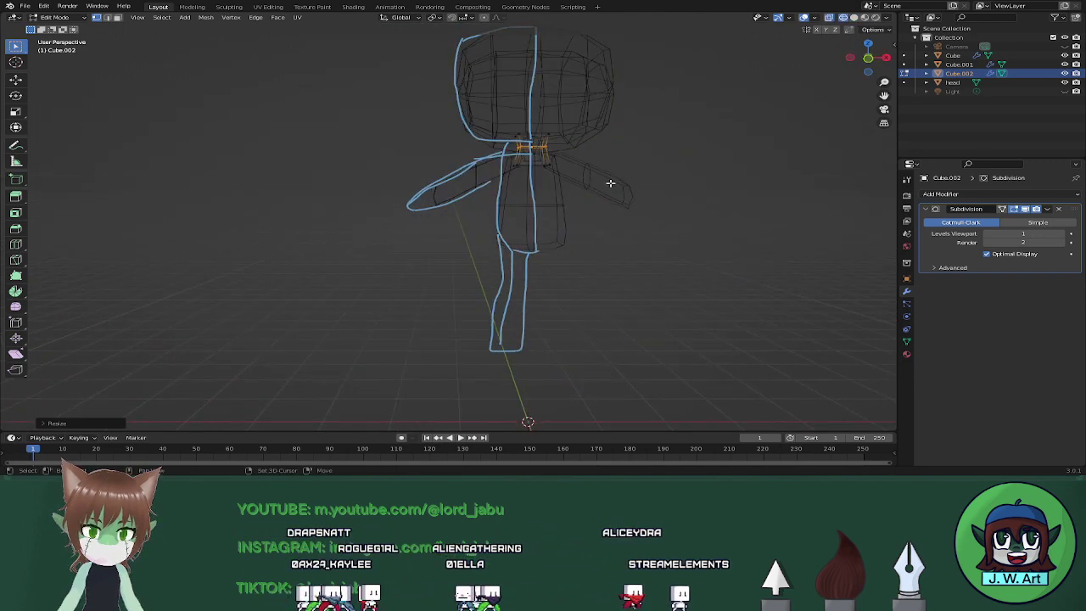
key("shift+z")
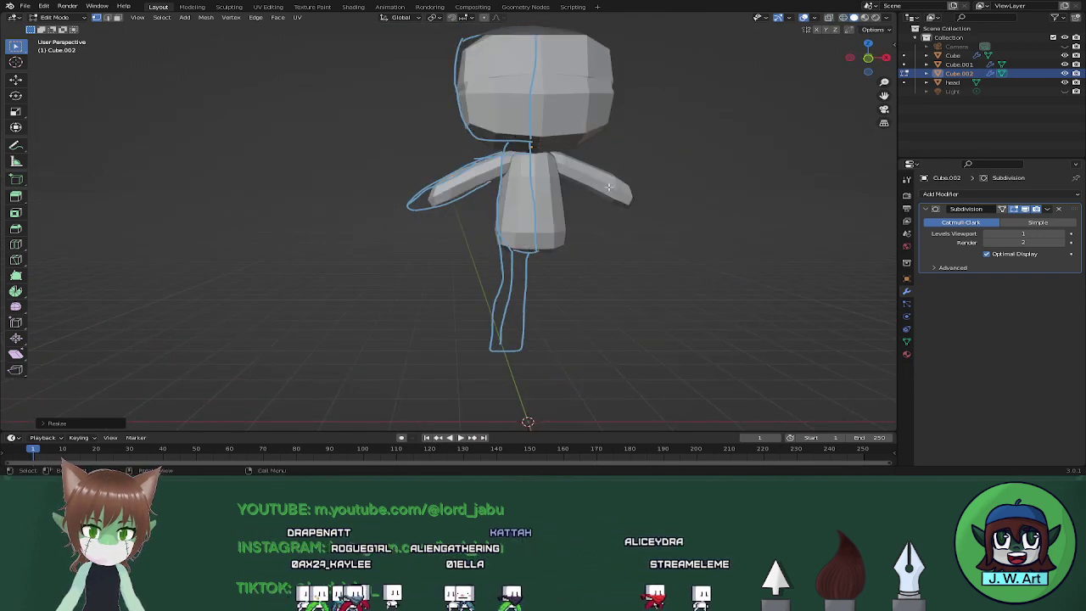
left_click(1065, 83)
middle_click_drag(696, 118, 721, 127)
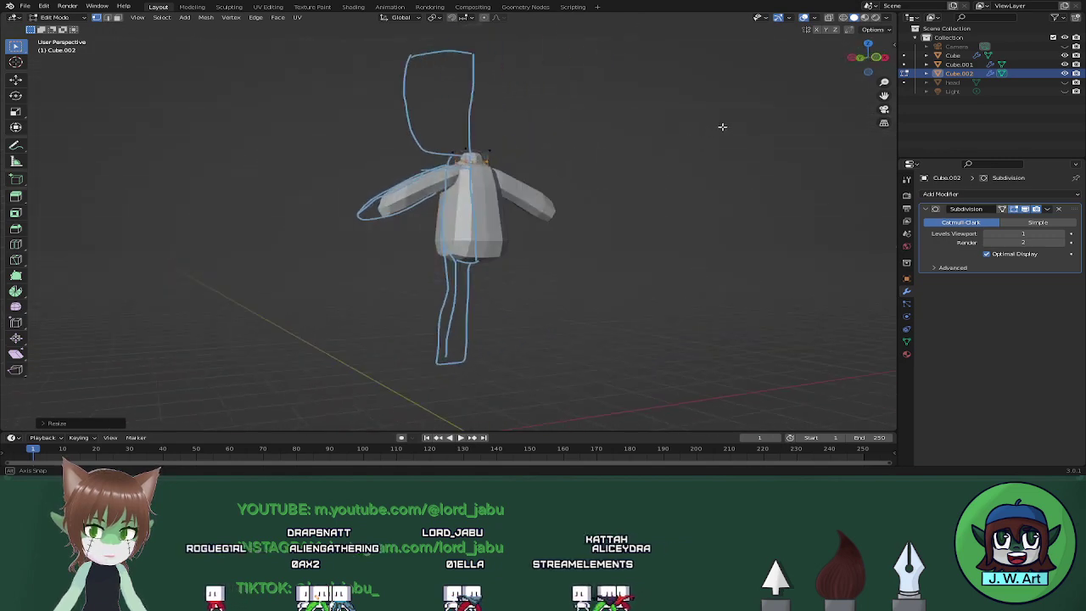
left_click(1066, 83)
middle_click_drag(679, 178, 842, 143)
key("Tab")
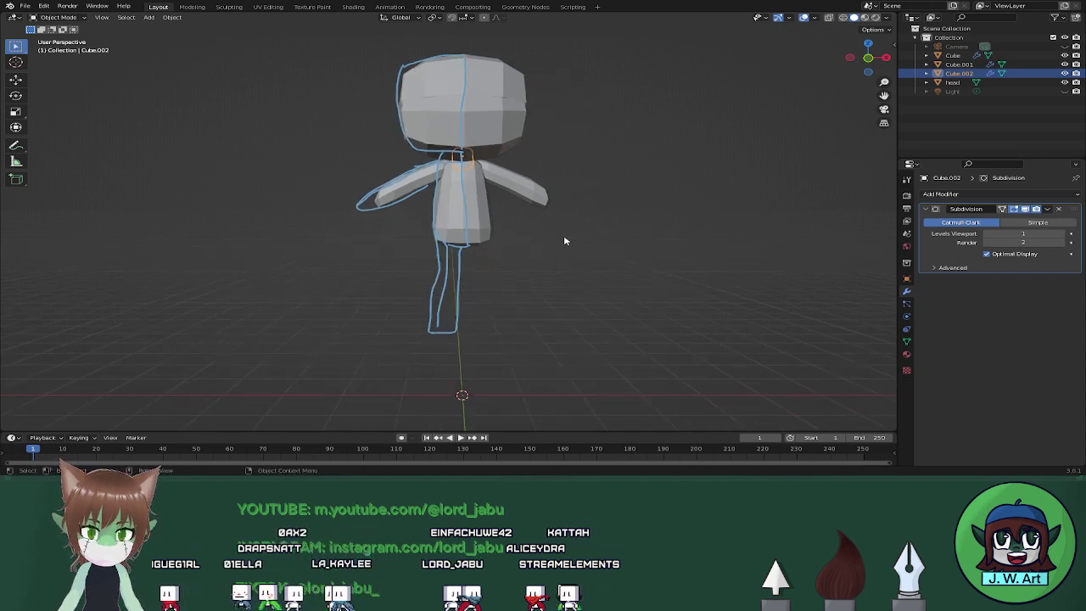
In front view, add a cube for the leg, move it up onto the sketched leg, and give it a level 1 subdivision.
key("grave")
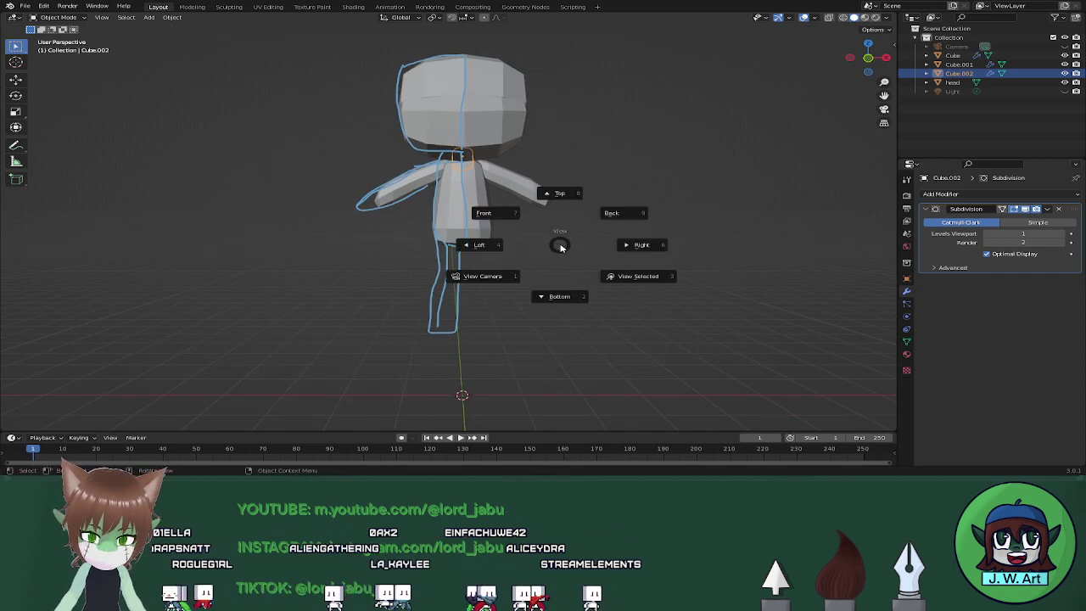
key("7")
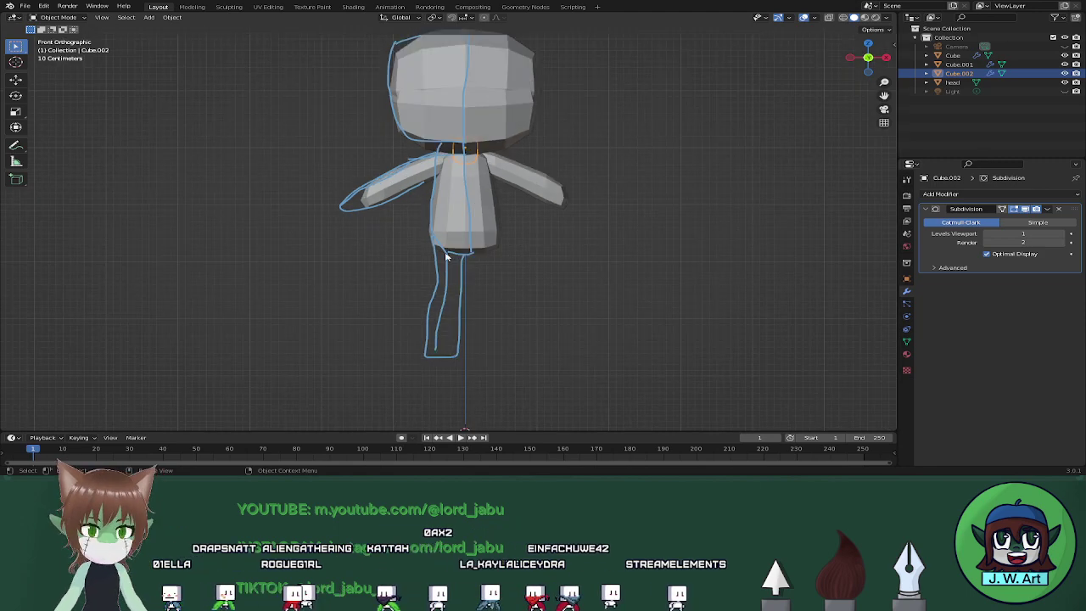
key("shift+a")
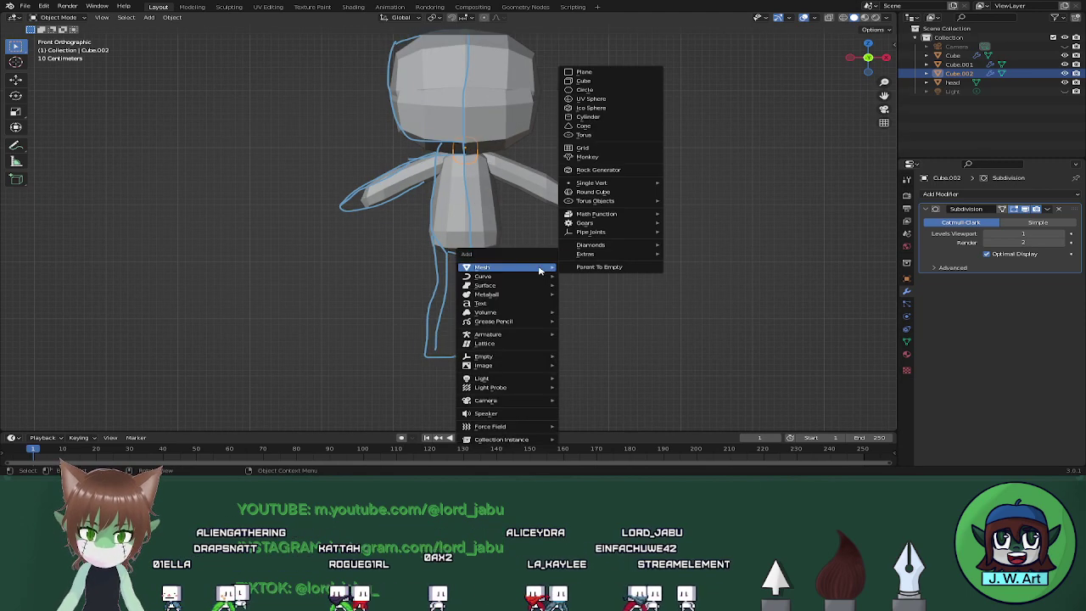
left_click(597, 82)
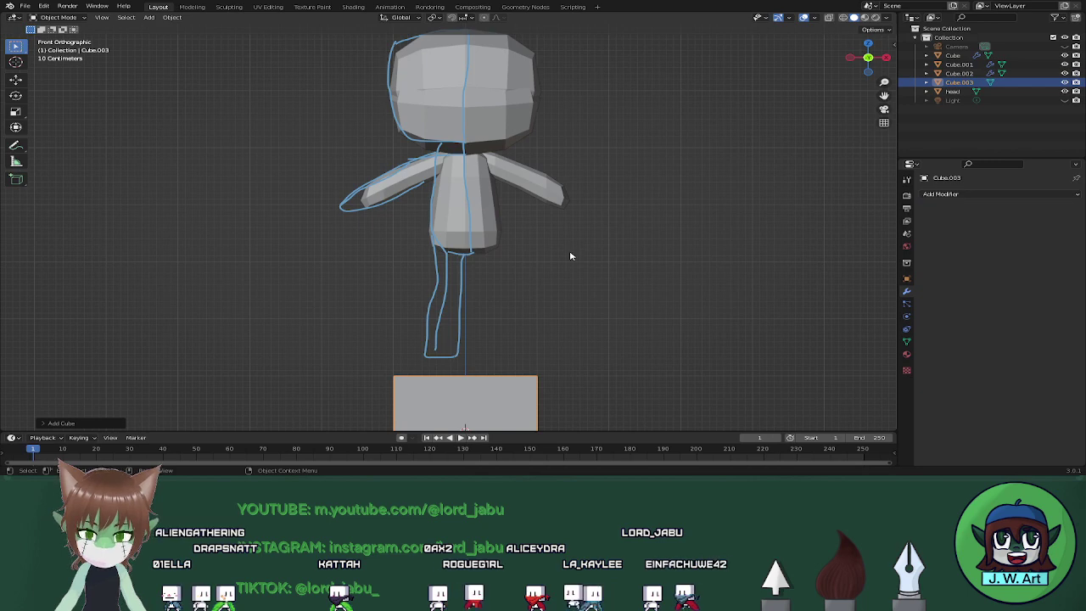
key("g")
left_click(570, 139)
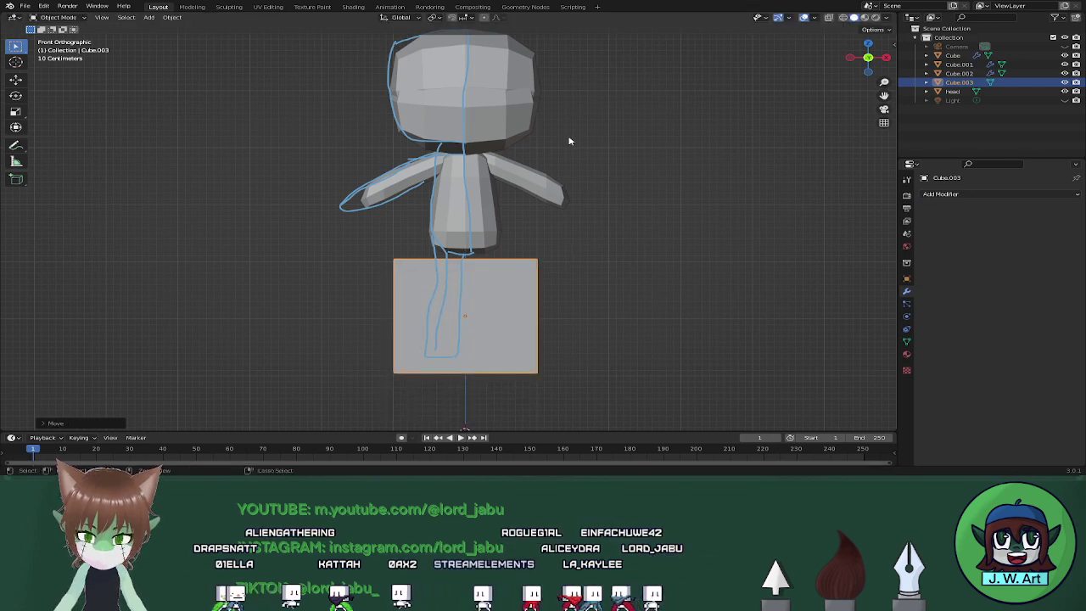
key("ctrl+1")
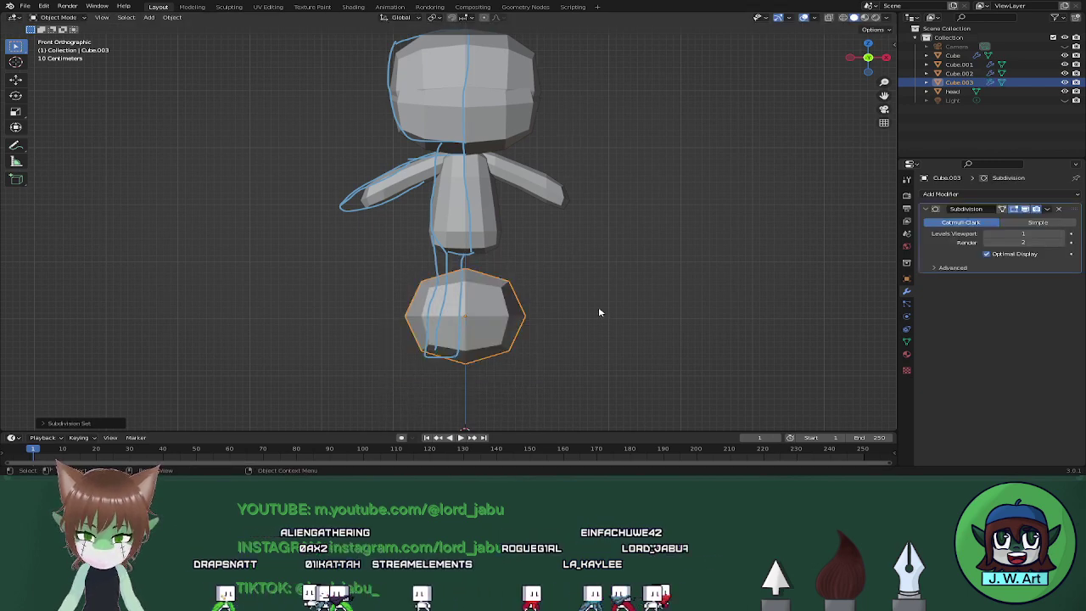
Scale the leg cube down to about a third, move it up along Z to just beneath the torso, and open it for mesh editing.
key("s")
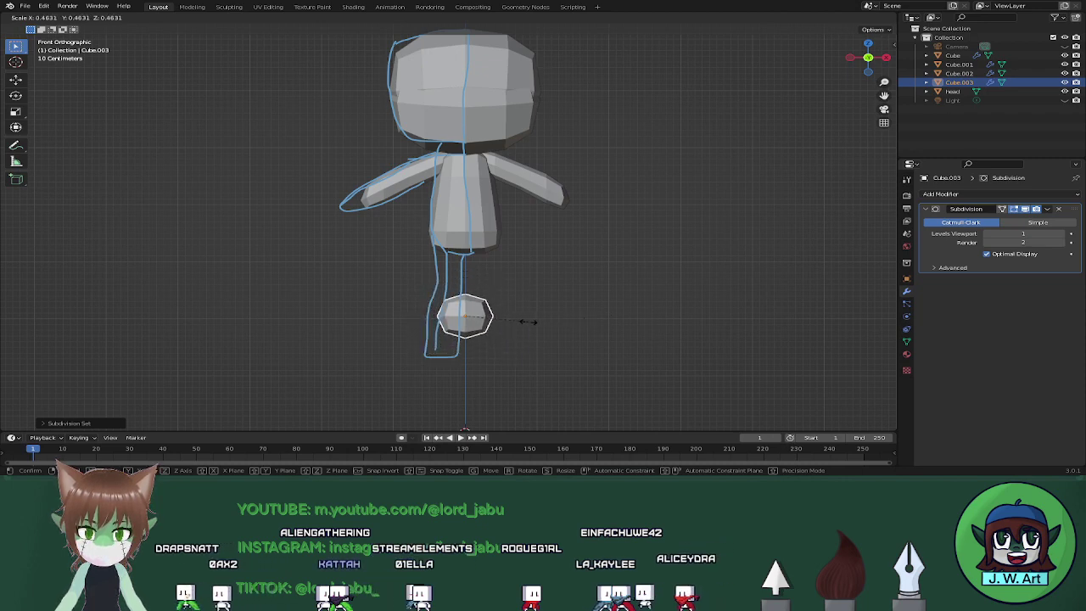
left_click(512, 321)
key("g")
key("z")
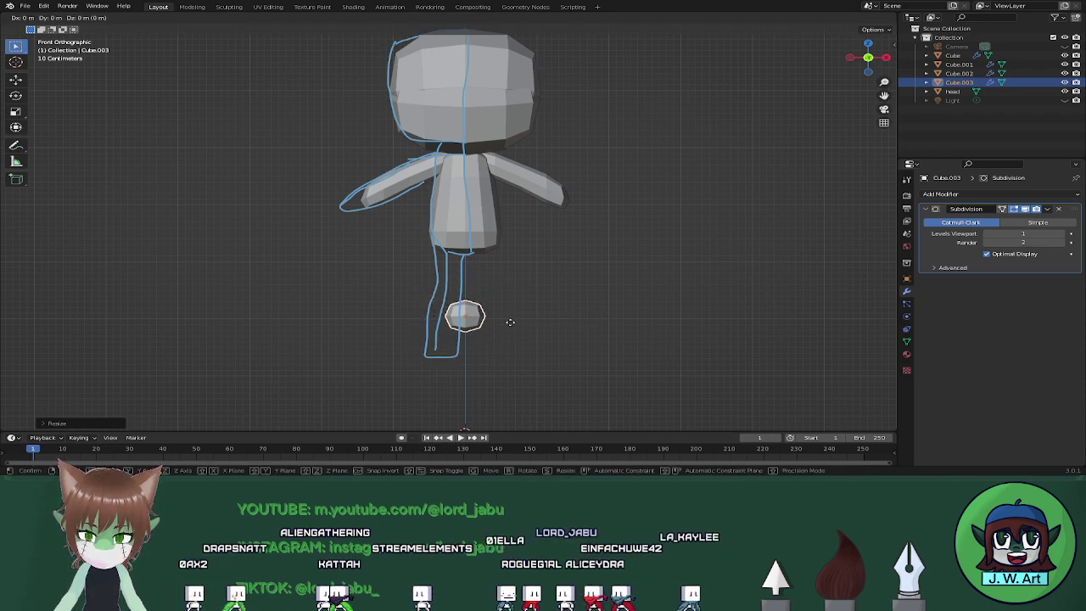
left_click(516, 264)
key("Tab")
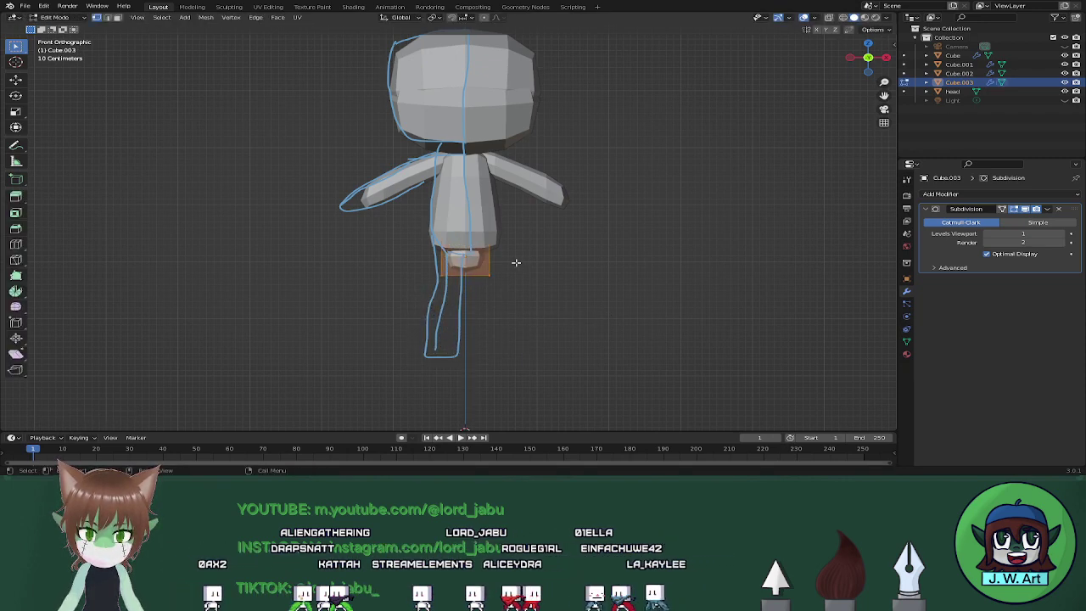
Move the leg mesh sideways along X onto the sketched leg and add a Mirror modifier across the X axis.
key("g")
key("x")
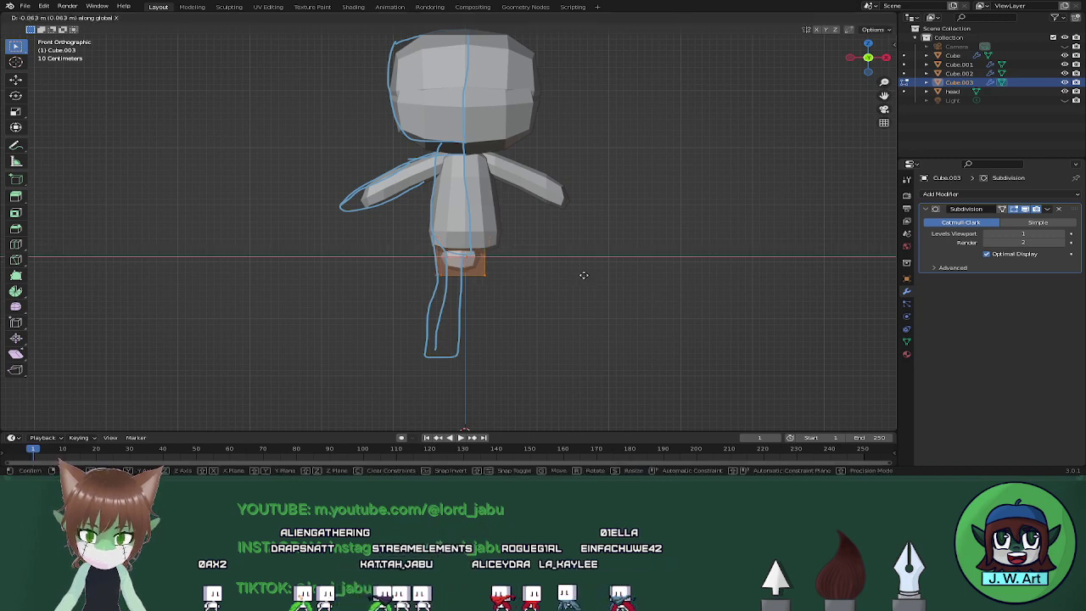
left_click(567, 272)
left_click(942, 194)
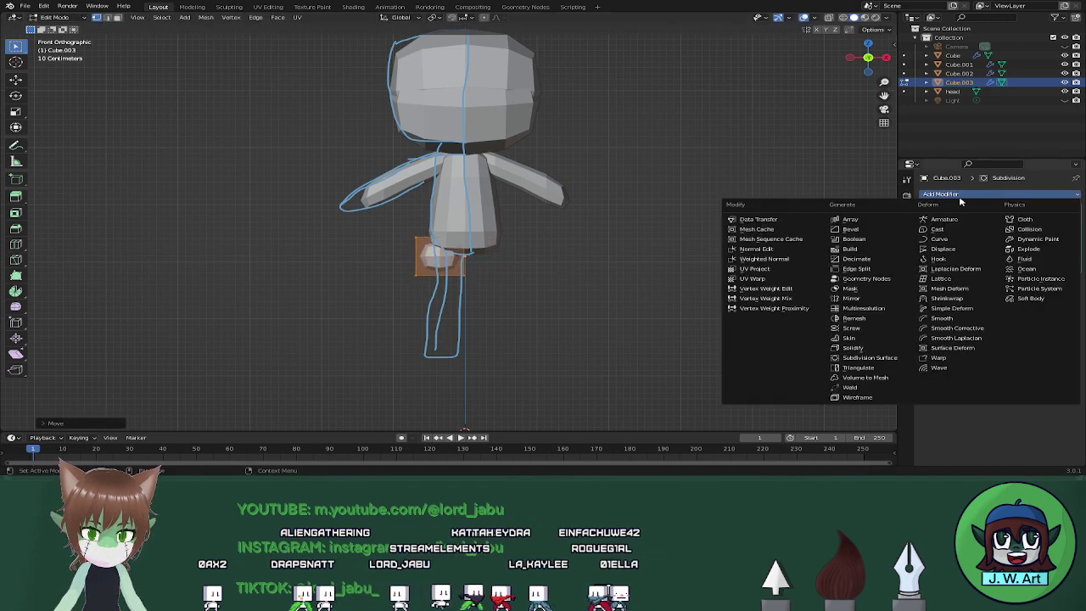
left_click(853, 298)
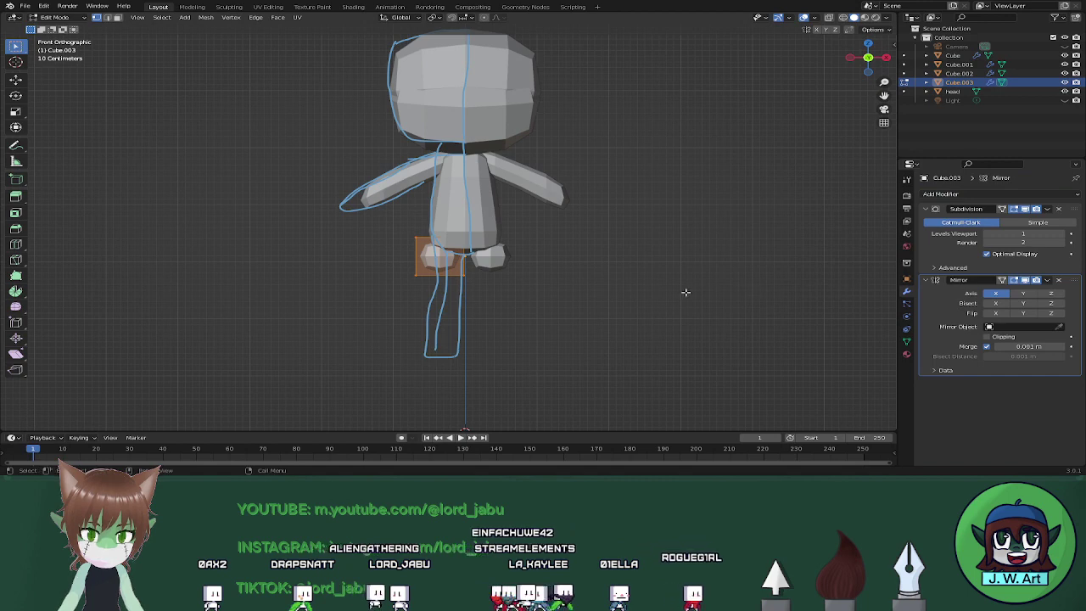
Shift the leg mesh along X toward the body's centre line and scale it down to about 0.91.
key("g")
key("x")
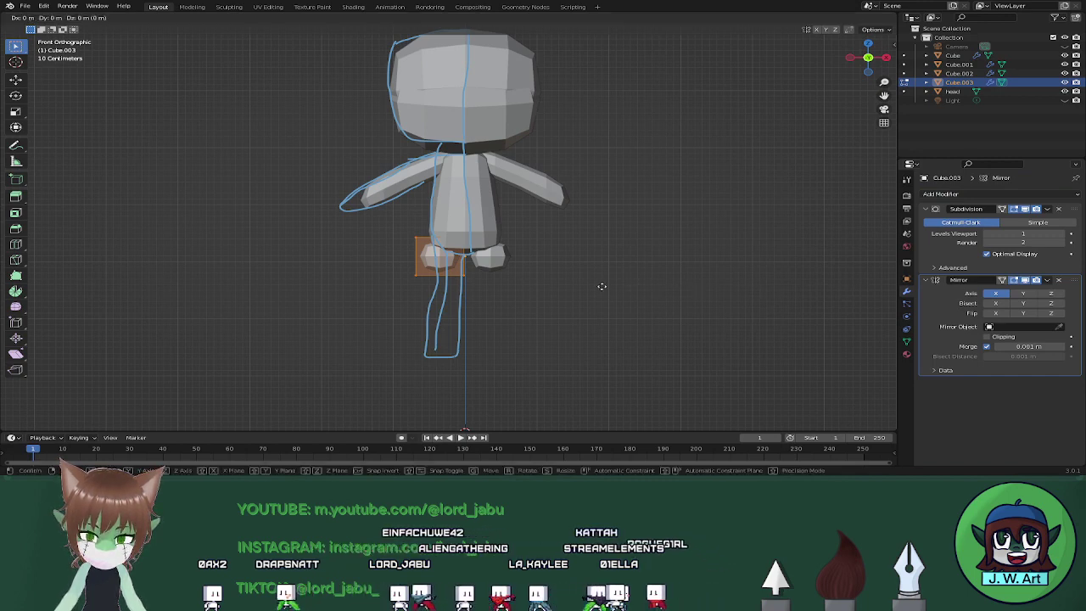
left_click(606, 286)
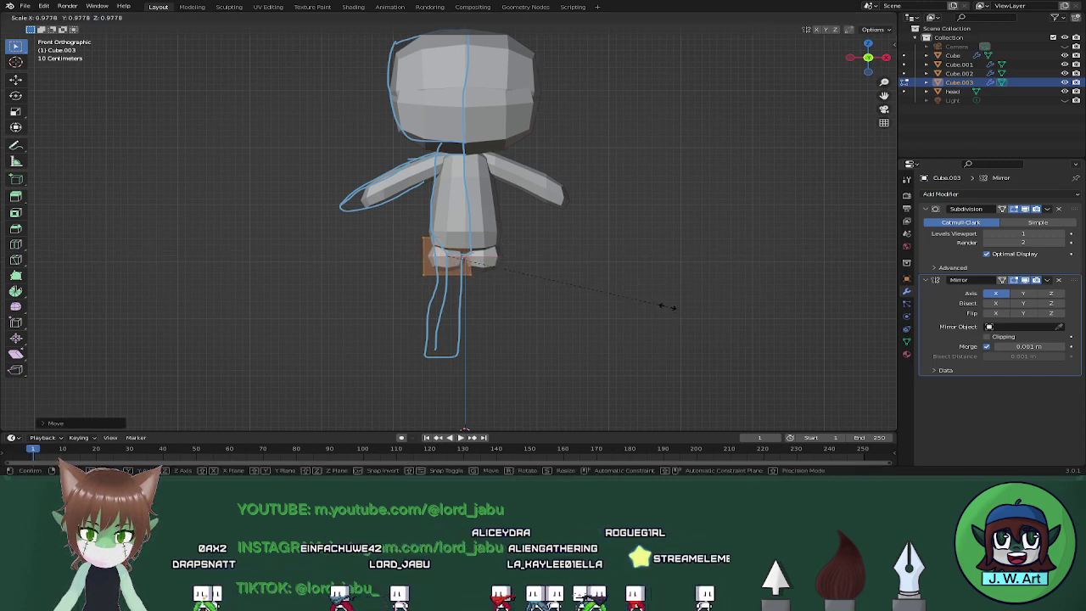
key("s")
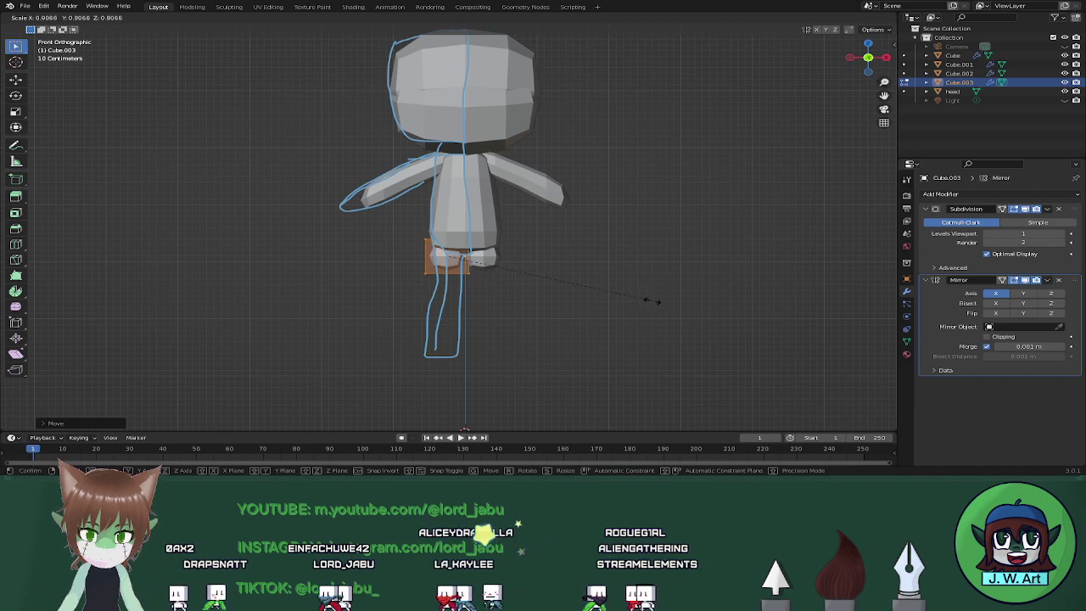
left_click(652, 300)
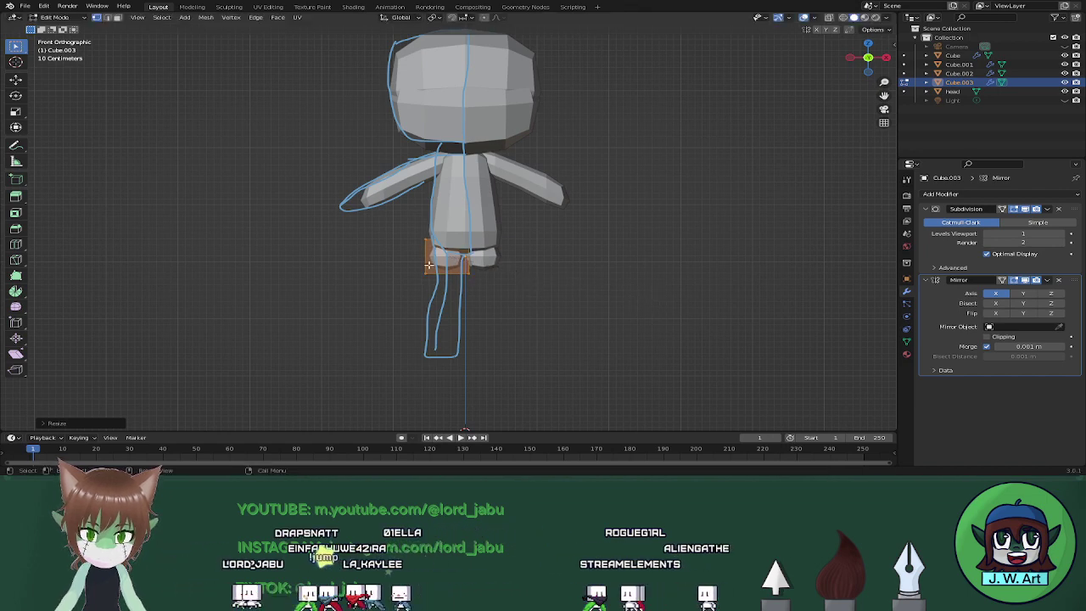
Select the leg mesh's bottom vertices through X-ray and move them down along Z by about 1.75 m to lengthen the leg.
key("alt+z")
left_click_drag(412, 260, 525, 304)
key("alt+z")
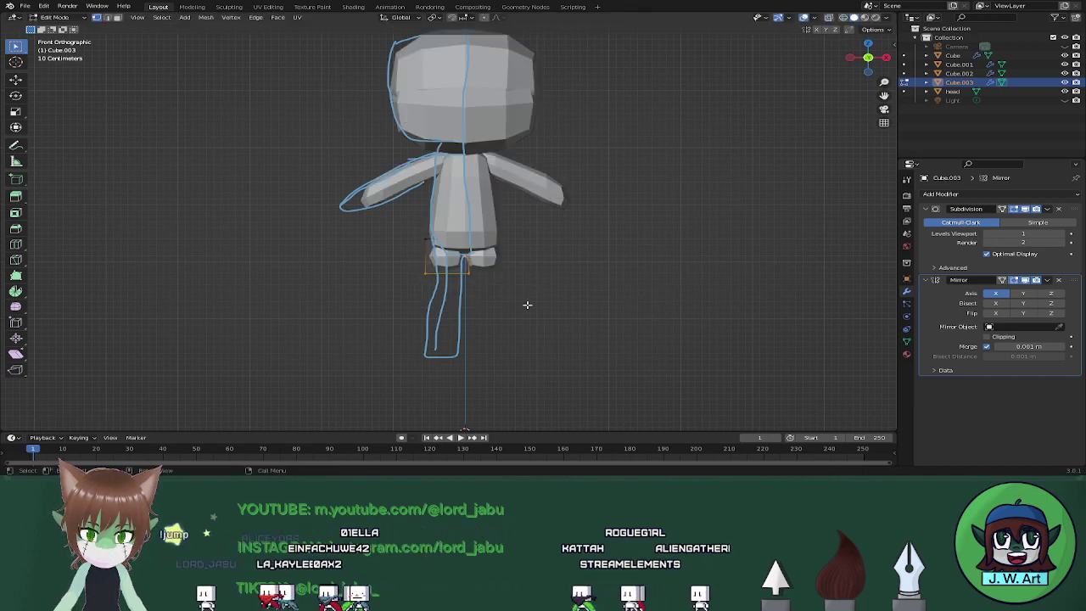
key("g")
key("z")
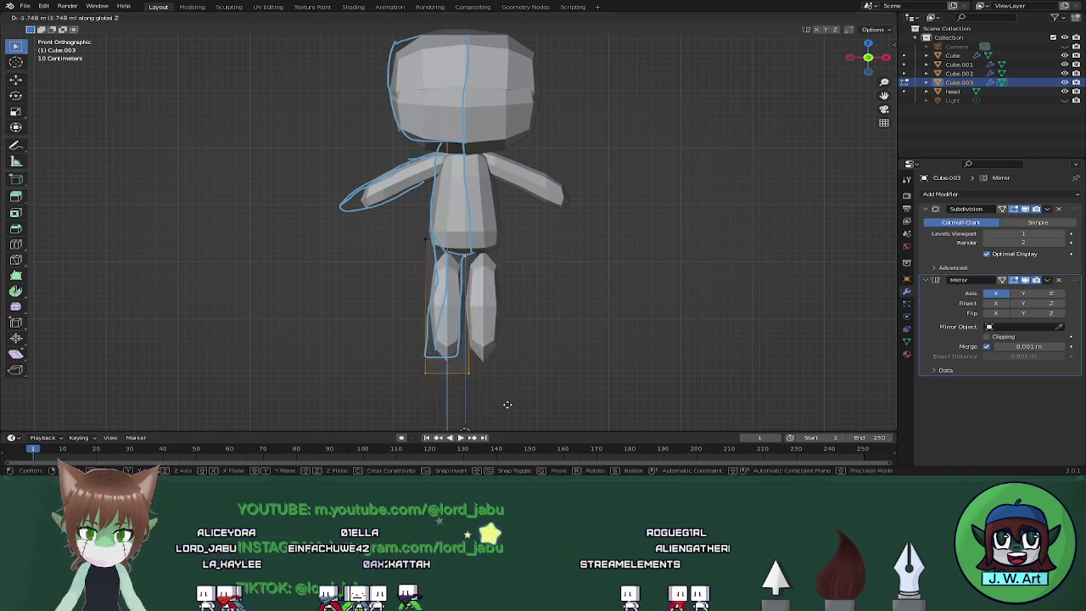
left_click(507, 405)
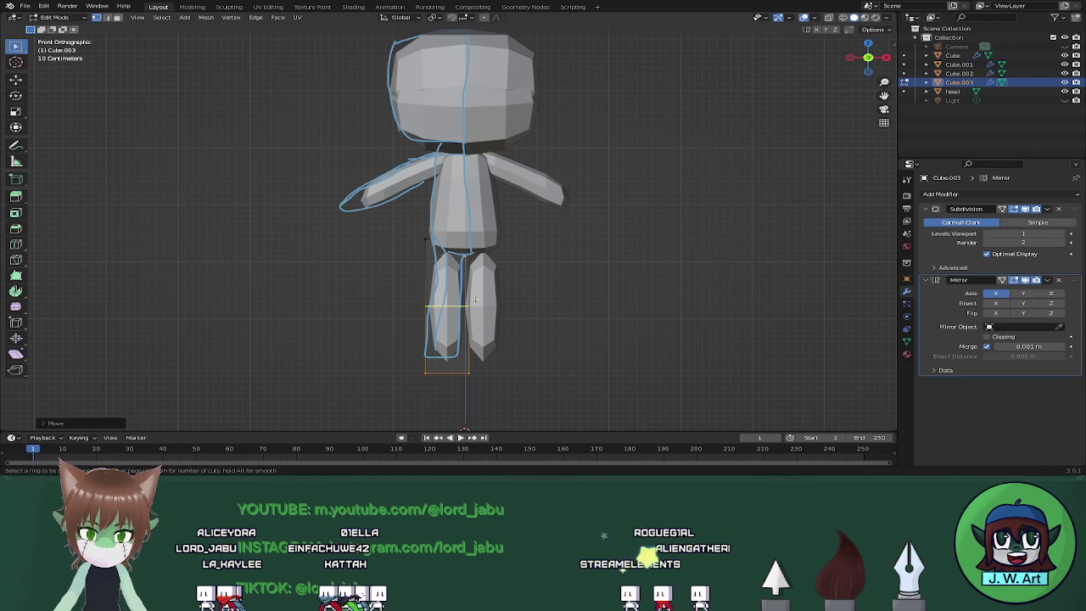
Add a horizontal loop cut around the middle of the leg and extrude its bottom face in place.
left_click(473, 299)
left_click(484, 299)
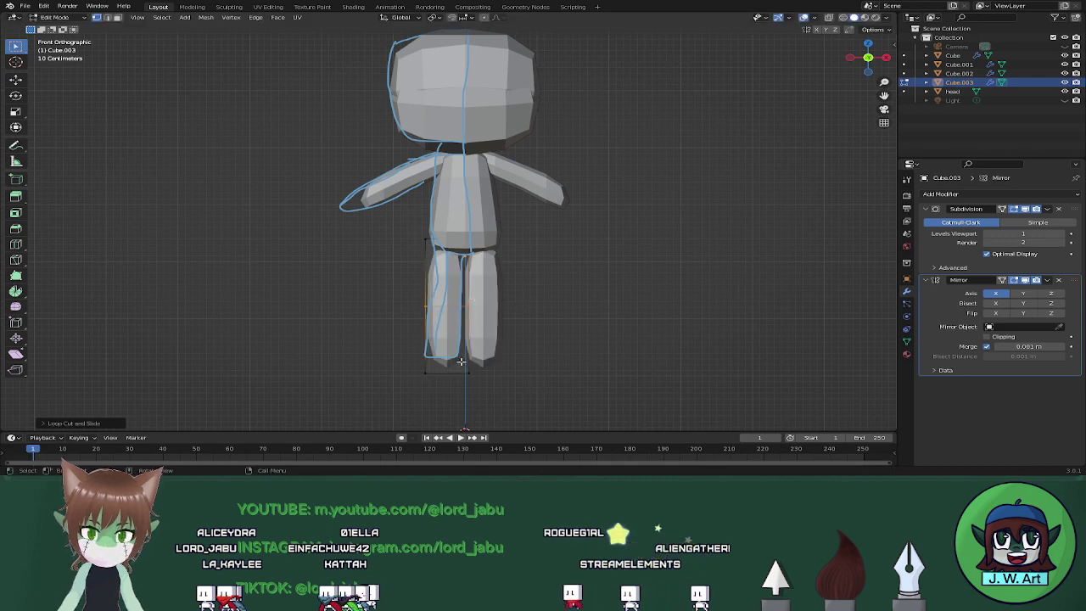
left_click_drag(512, 388, 512, 387)
key("shift+z")
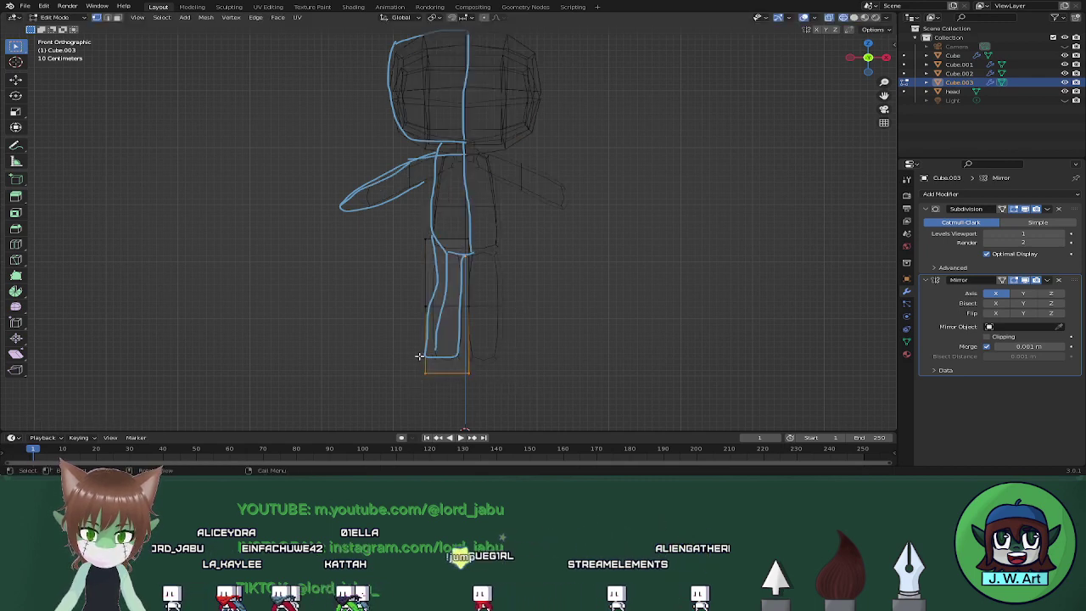
key("e")
left_click(526, 374)
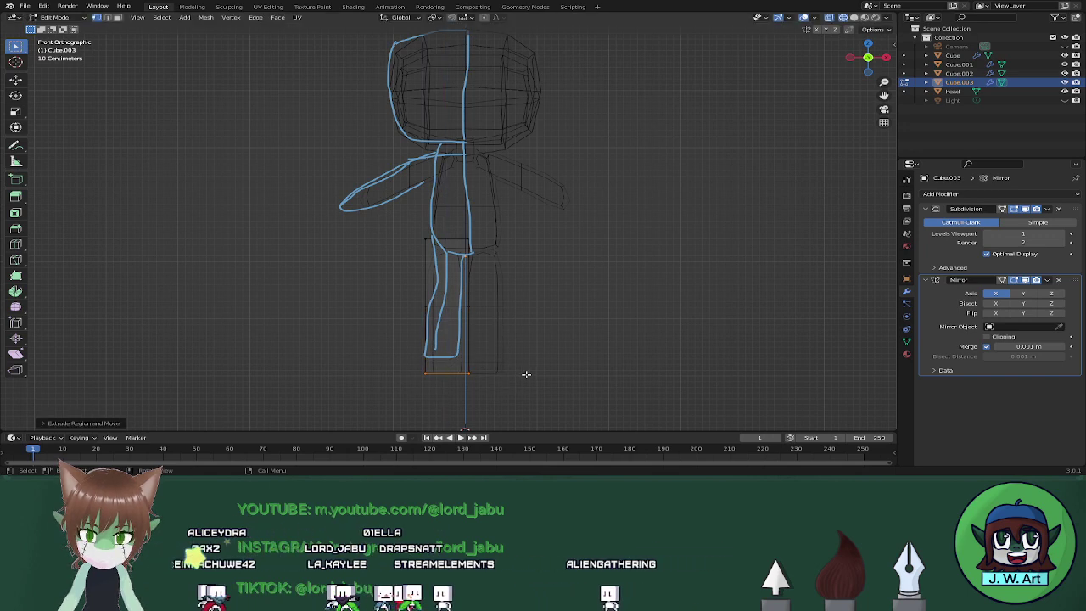
key("shift+z")
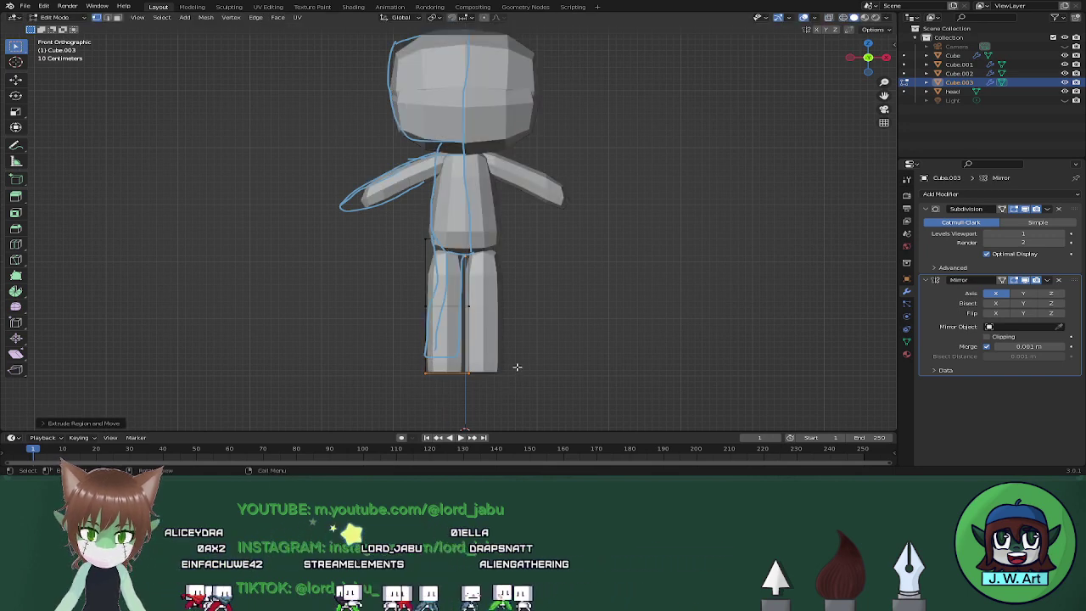
Raise the leg's bottom vertices along the Z axis to the lower edge of the sketched leg outline.
key("shift+z")
left_click_drag(392, 345, 491, 399)
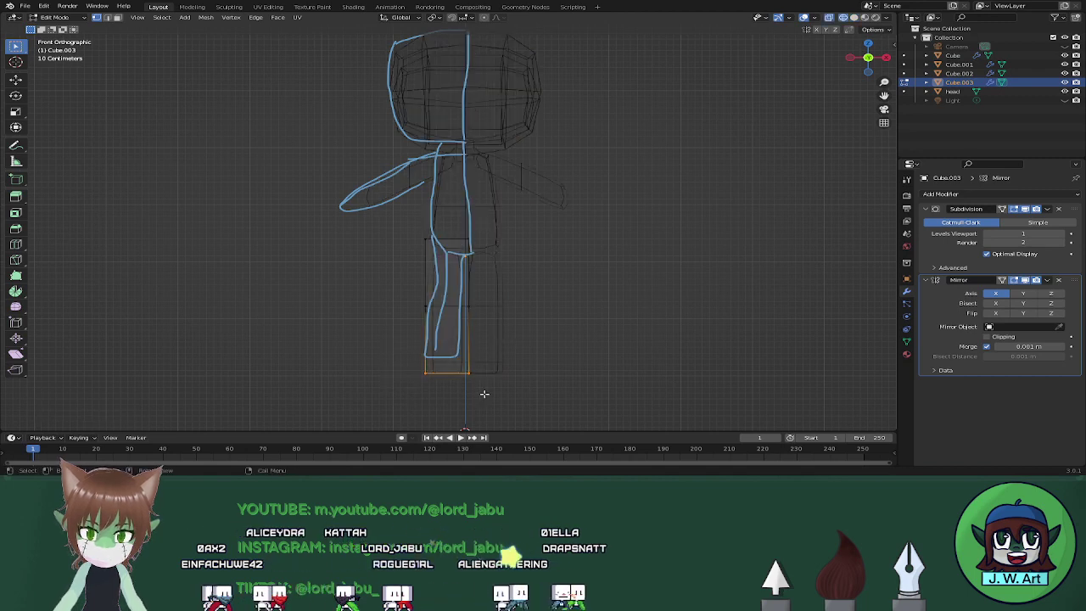
key("shift+z")
key("g")
key("z")
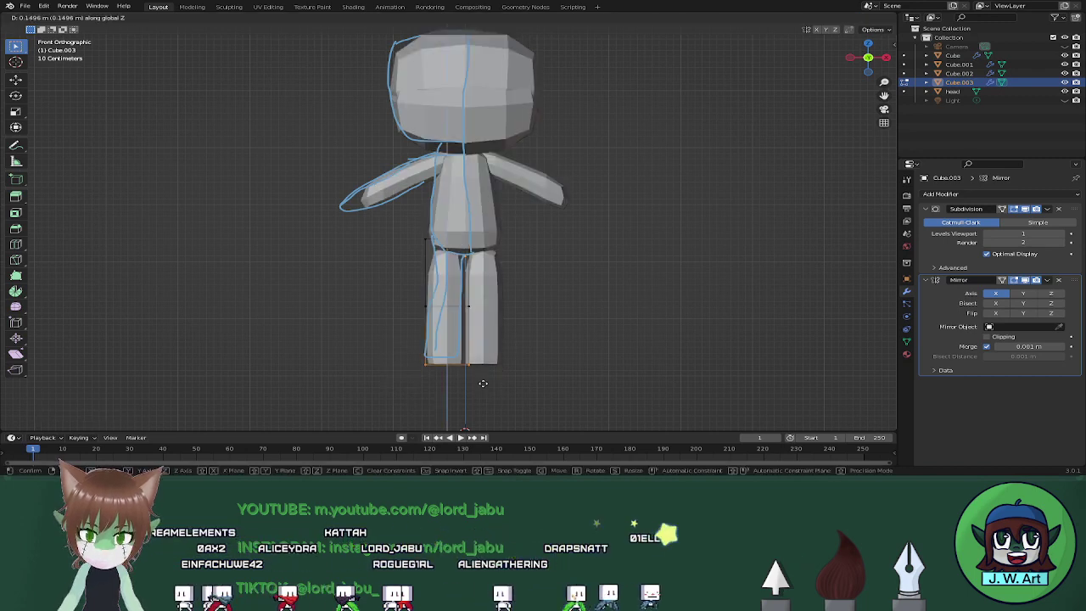
left_click(483, 377)
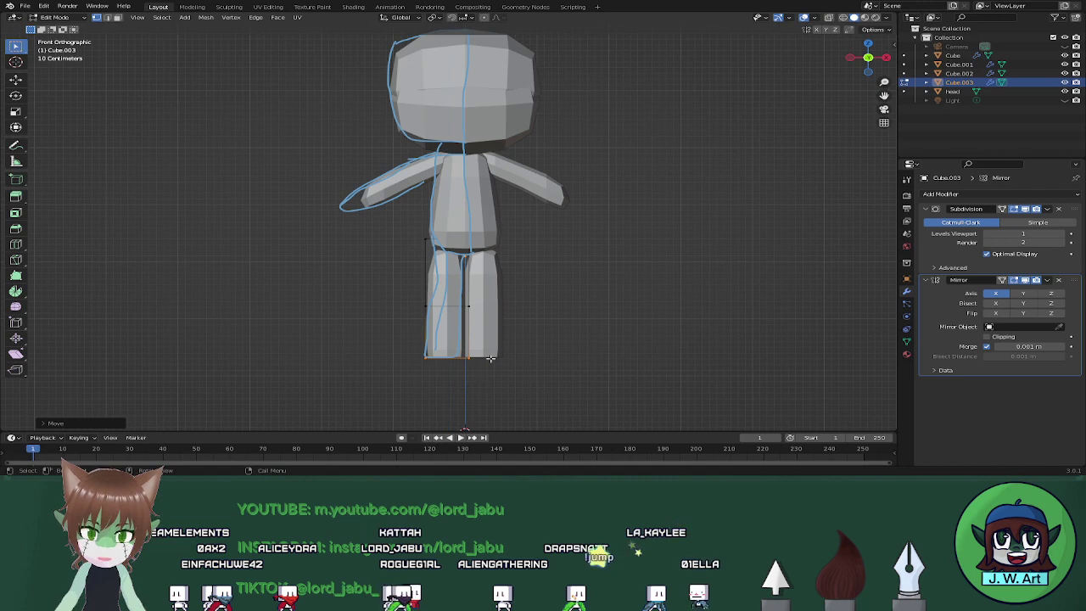
Scale the leg's middle edge loop down to about 0.8 to narrow the knee.
key("shift+z")
left_click_drag(488, 316, 495, 317)
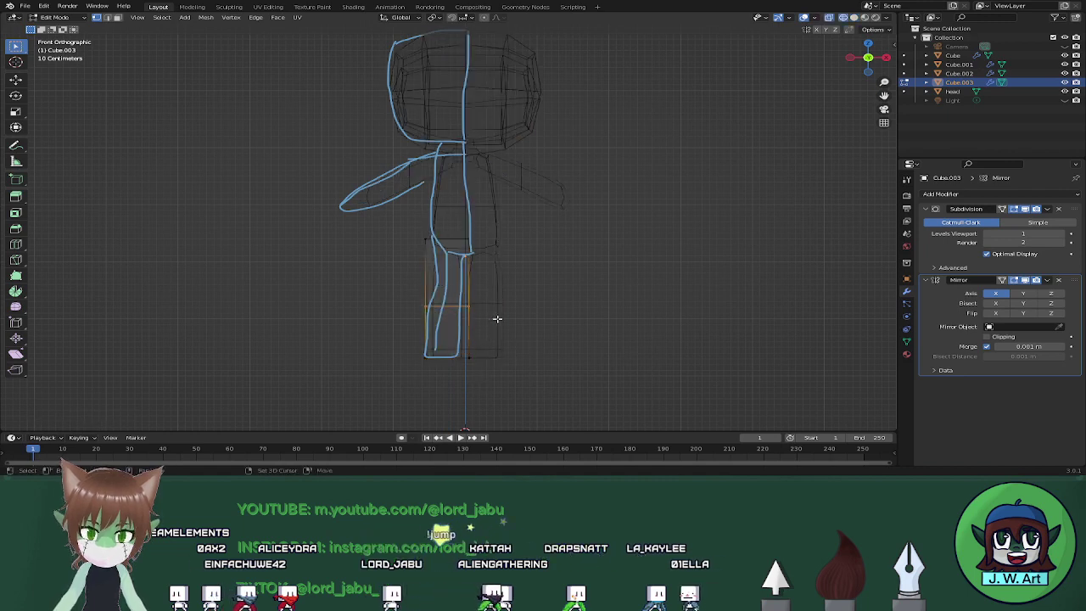
key("shift+z")
key("s")
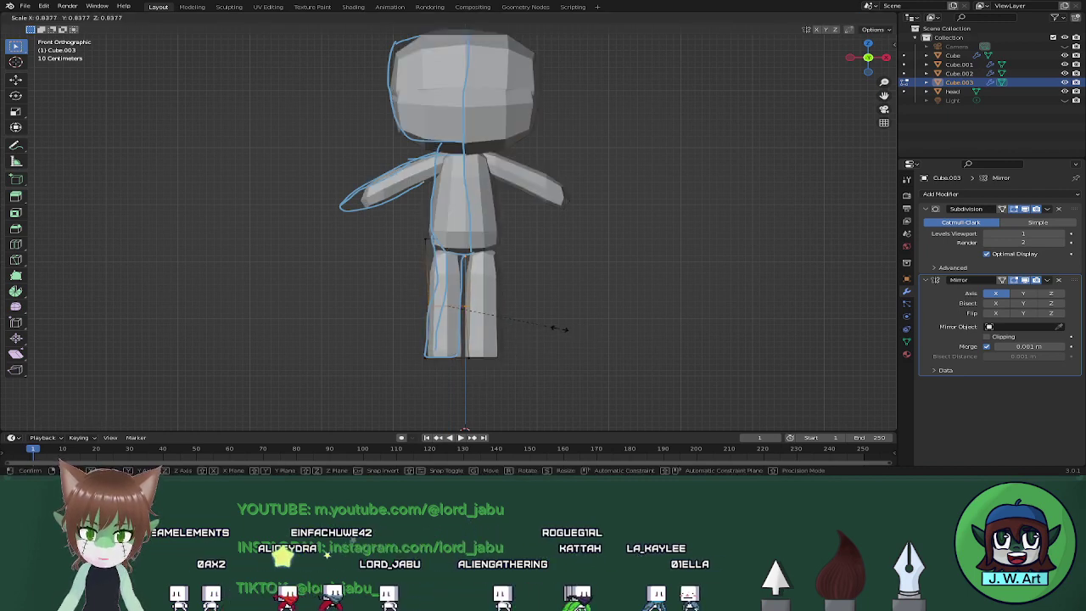
left_click(555, 325)
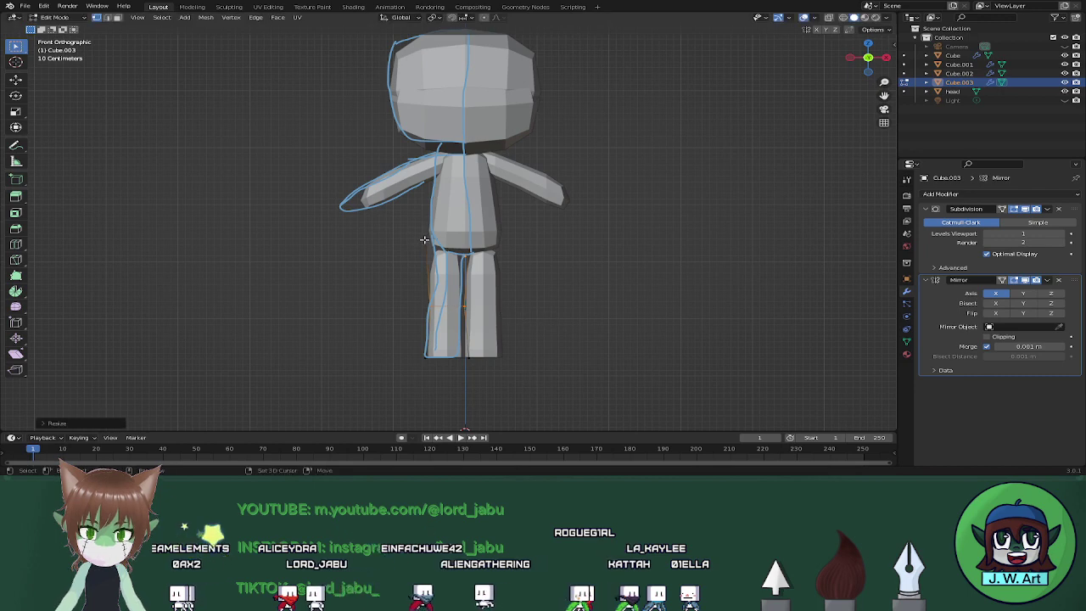
Raise the leg's top vertices along the Z axis by about 0.18 m, into the lower torso.
key("shift+z")
left_click_drag(413, 225, 483, 266)
key("shift+z")
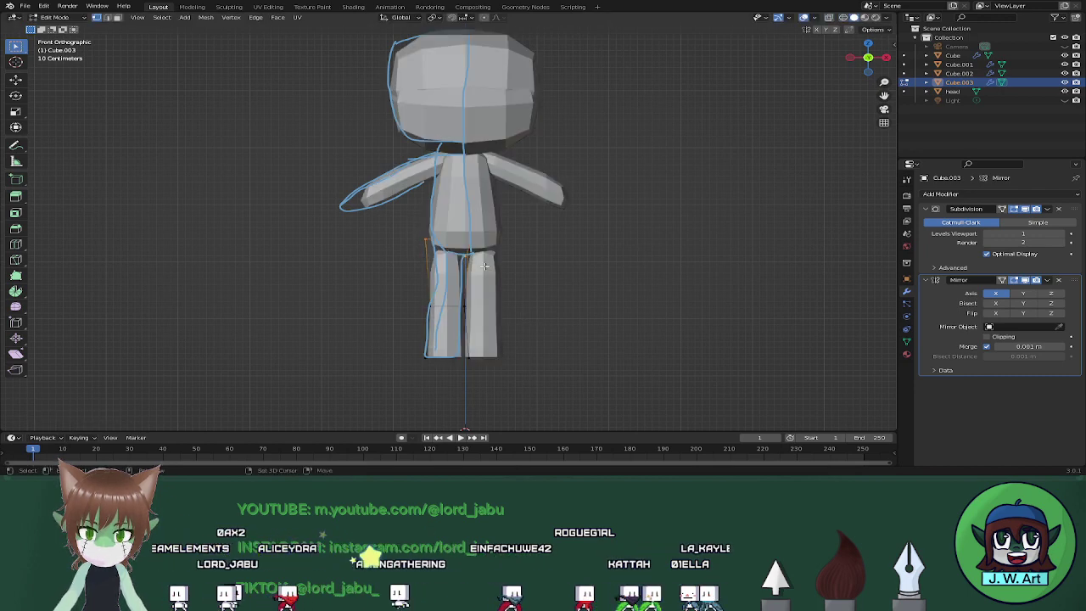
key("g")
key("z")
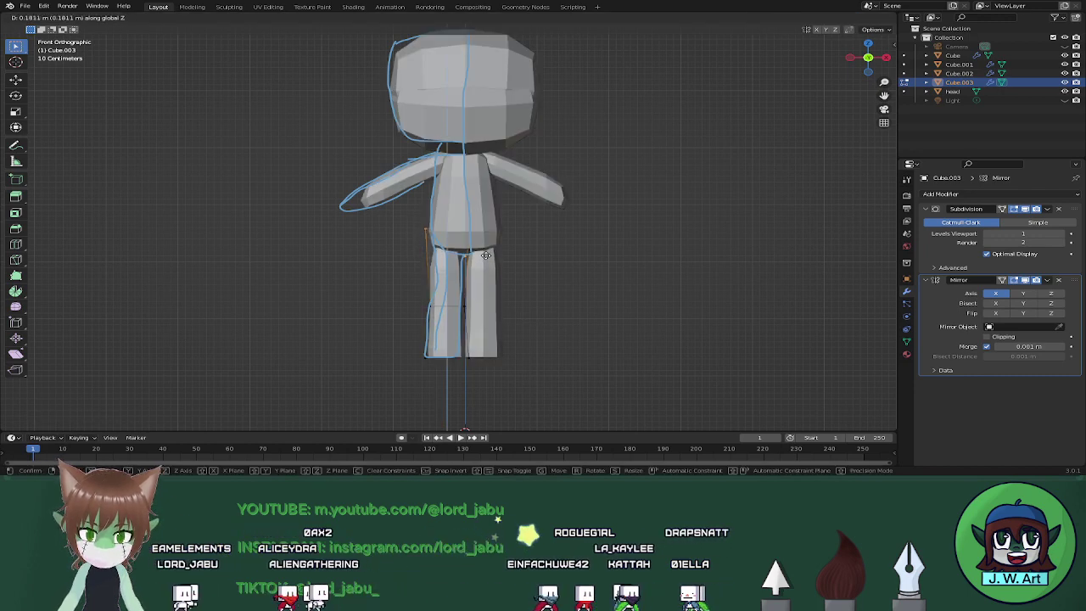
left_click(485, 255)
Scale up the leg's top vertices to widen the thigh at the hip, and show the front view in wireframe.
middle_click_drag(486, 256, 545, 294)
key("s")
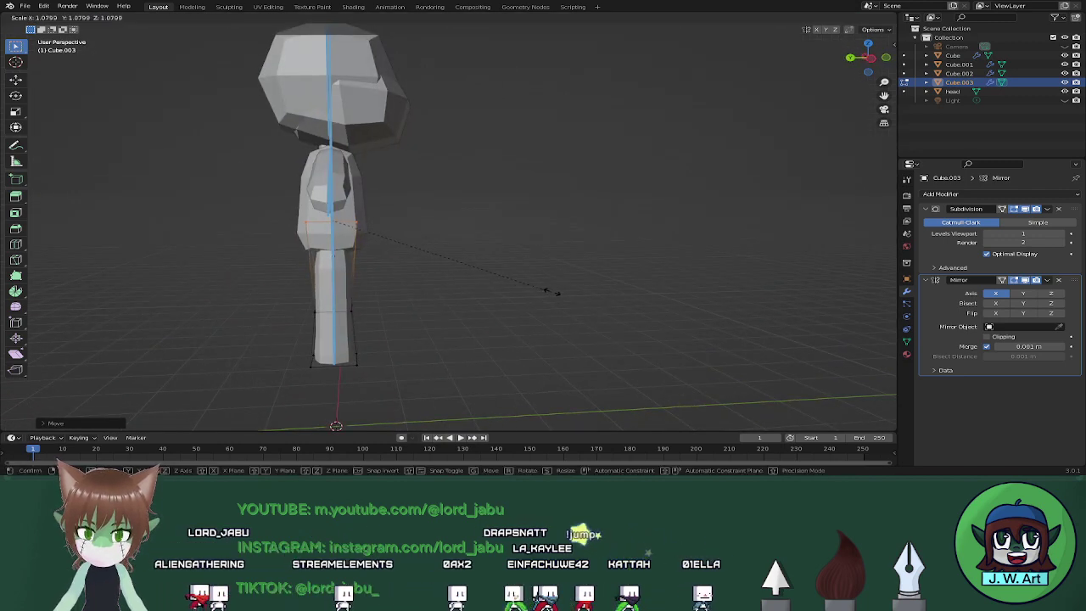
left_click(643, 291)
scroll(568, 291, "up", 1)
middle_click_drag(552, 291, 541, 265)
scroll(463, 286, "up", 3)
scroll(633, 259, "down", 4)
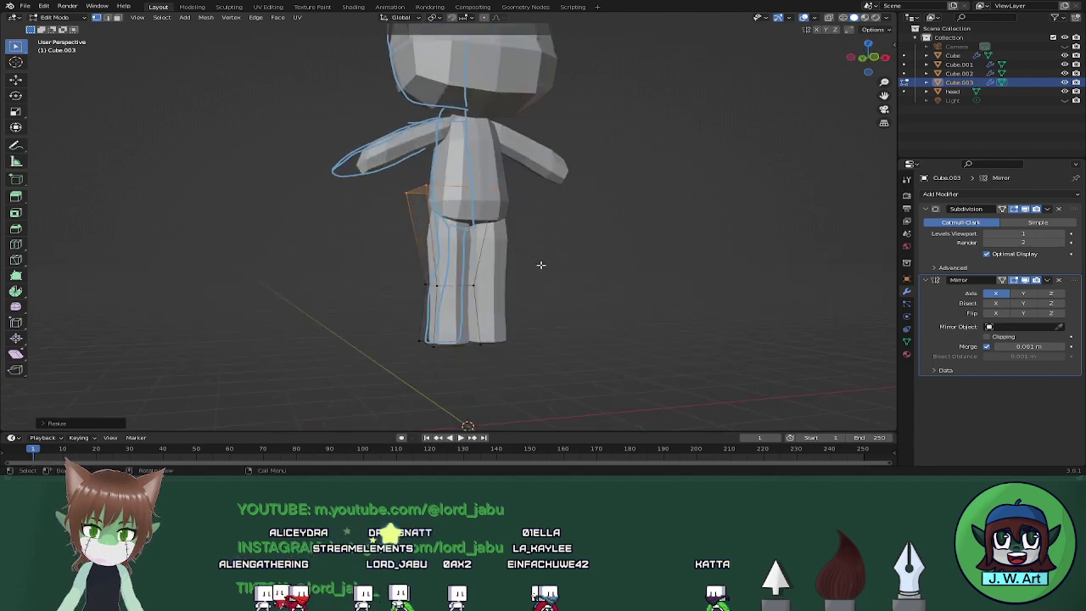
key("grave")
key("f")
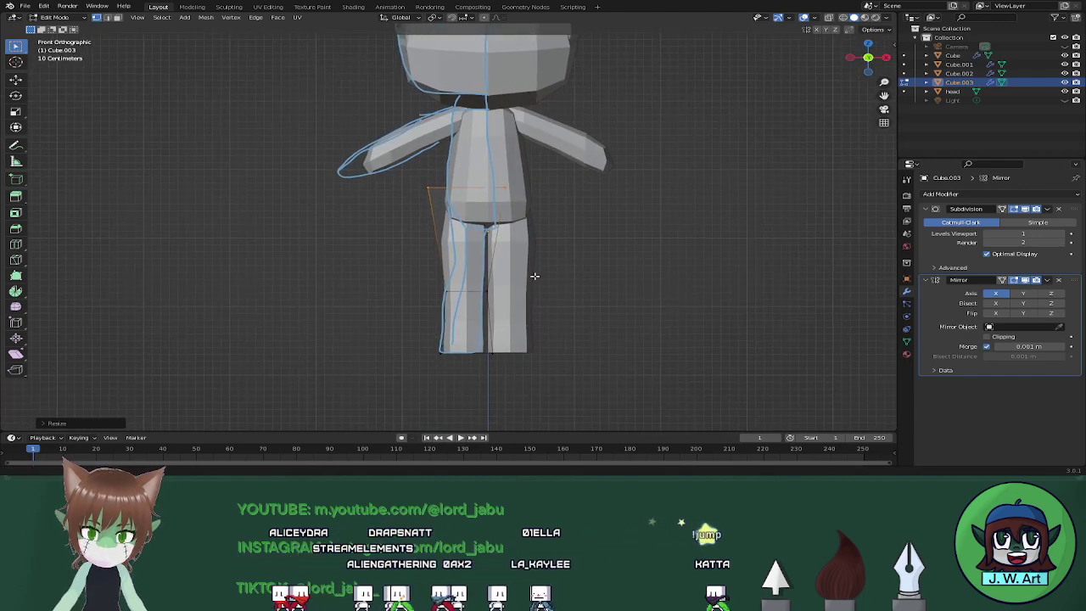
key("shift+z")
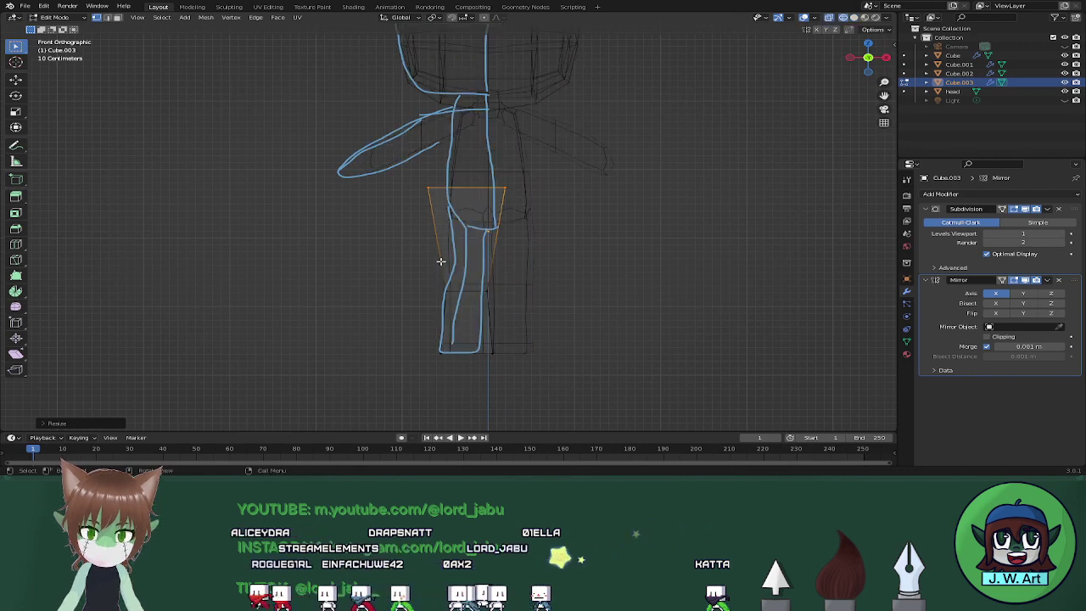
left_click_drag(440, 261, 608, 375)
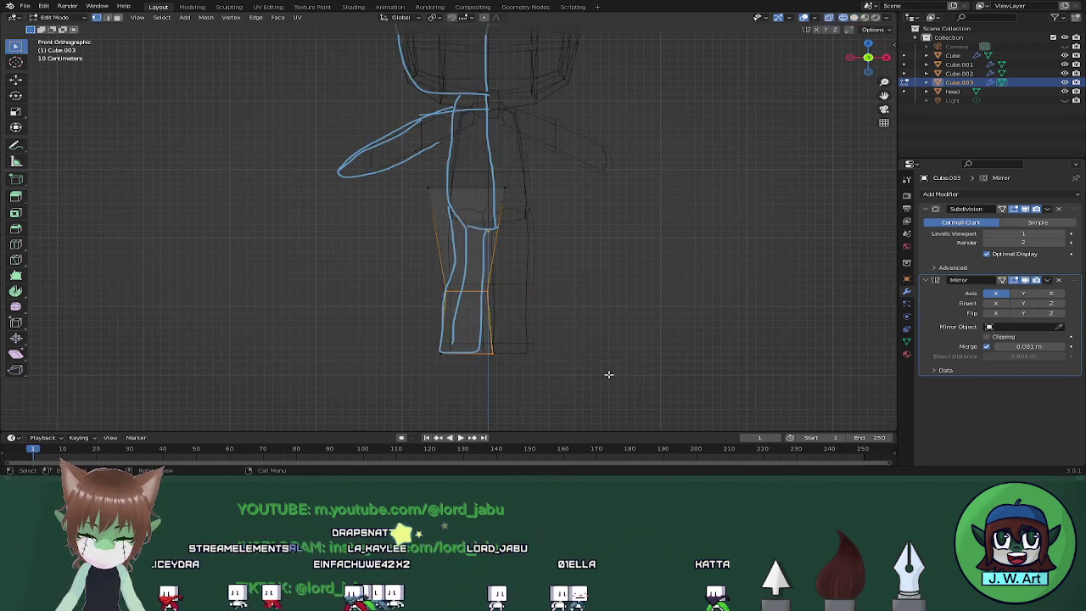
key("g")
key("z")
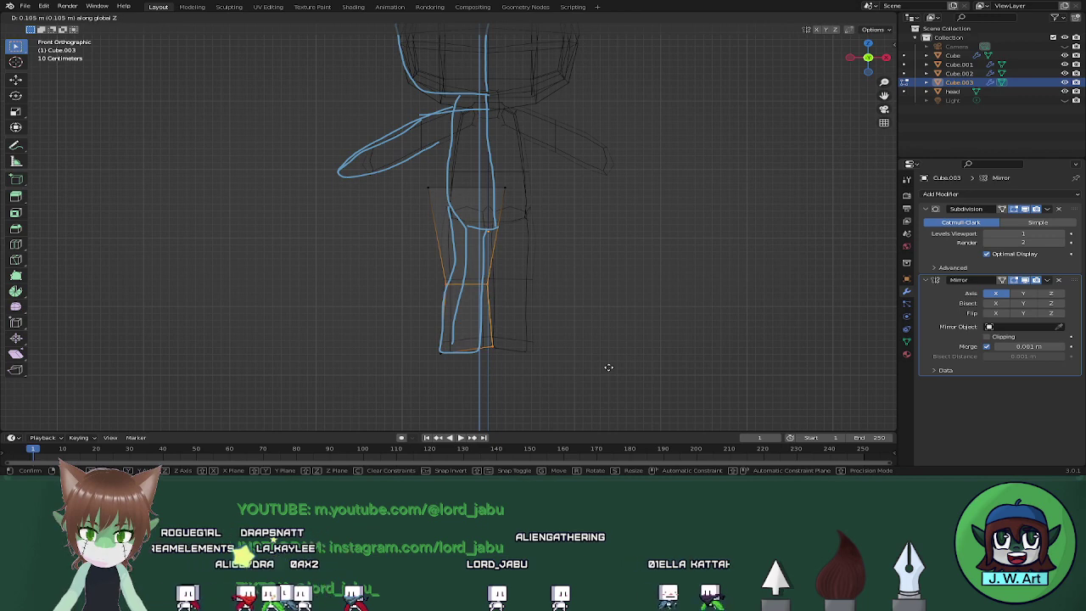
right_click(610, 366)
key("shift+z")
key("shift+z")
Raise the leg's middle and bottom vertices together along the Z axis in two moves, by about 0.1 m and 0.15 m.
left_click_drag(369, 268, 568, 398)
key("g")
key("z")
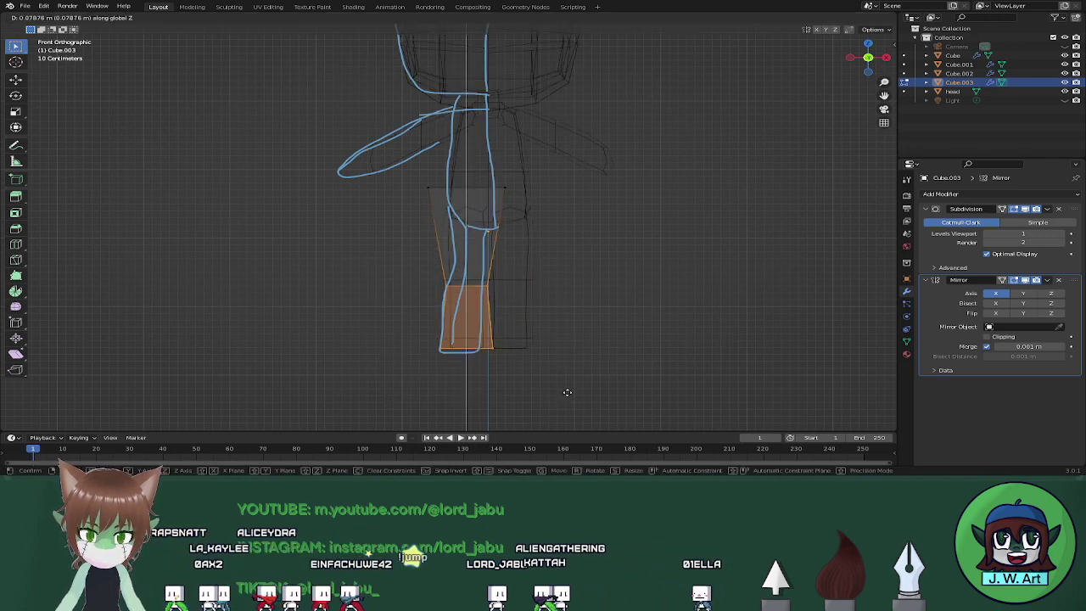
left_click(568, 389)
key("shift+z")
scroll(569, 384, "down", 1)
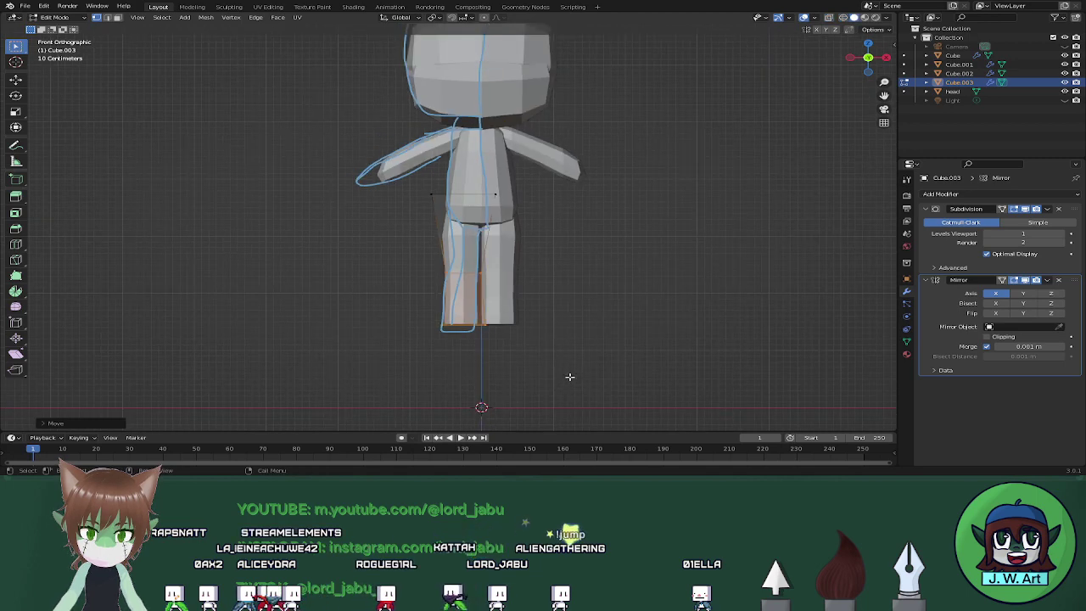
middle_click_drag(560, 320, 558, 354, "shift")
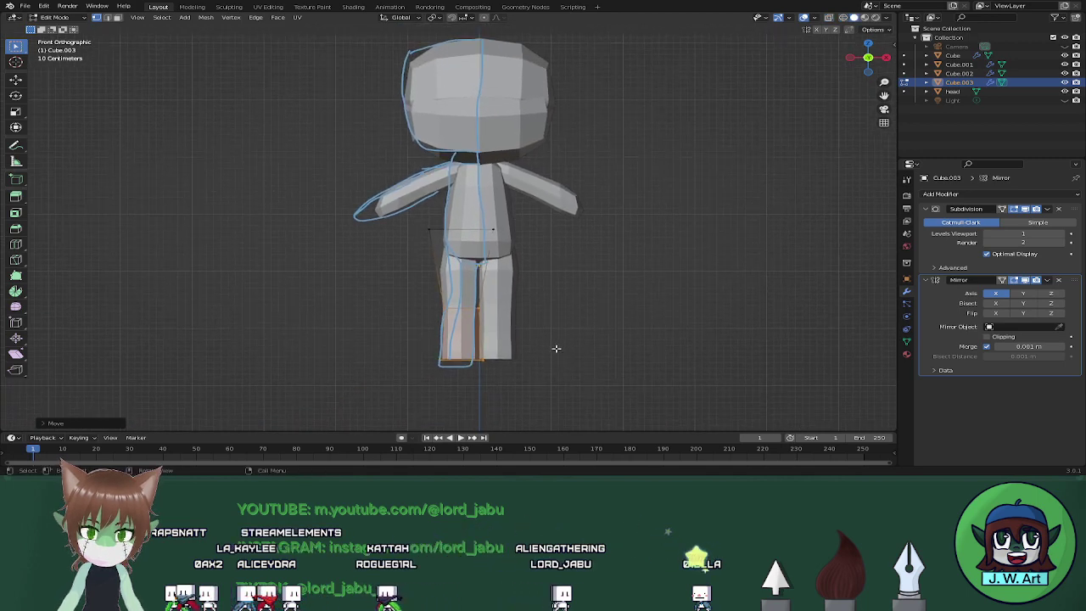
key("g")
key("z")
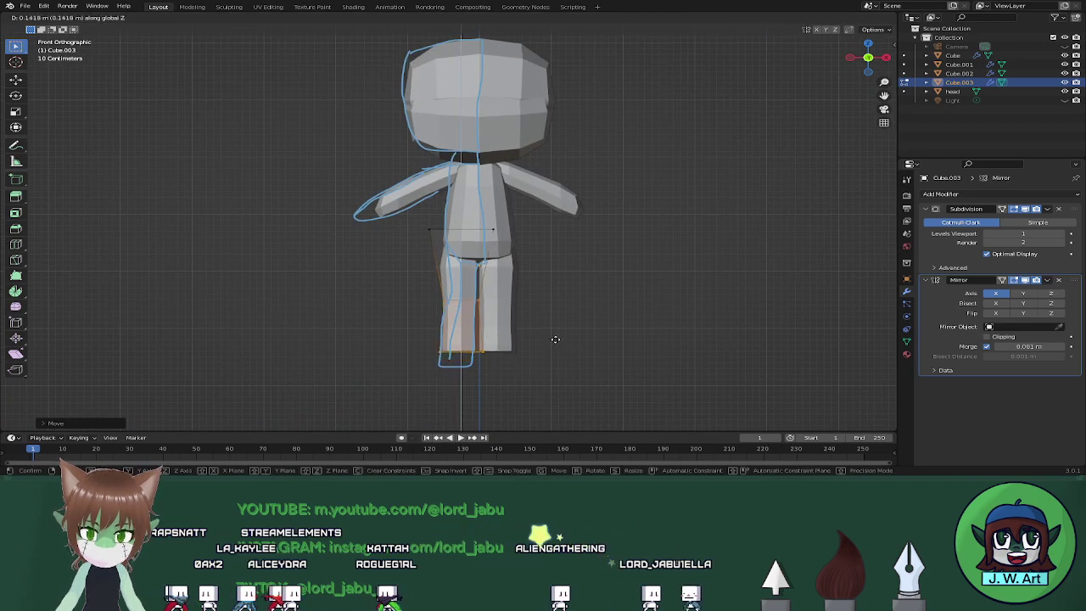
left_click(556, 338)
Move the front vertices at the bottom of the leg forward along the Y axis by about 0.1 m to start a foot.
scroll(554, 333, "down", 3)
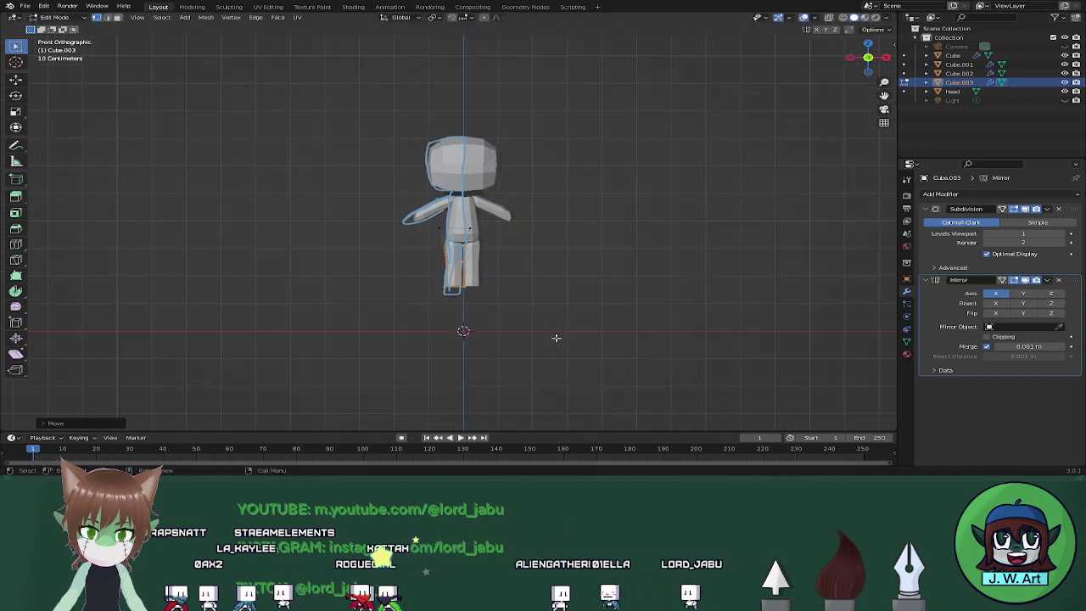
scroll(551, 327, "up", 1)
scroll(552, 328, "up", 2)
mouse_move(552, 328)
middle_mouse_down()
mouse_move(636, 331)
mouse_move(624, 316)
mouse_move(619, 342)
mouse_move(610, 337)
middle_mouse_up()
middle_click_drag(610, 337, 653, 303, "shift")
key("shift+z")
left_click_drag(441, 335, 476, 377)
key("shift+z")
key("g")
key("x")
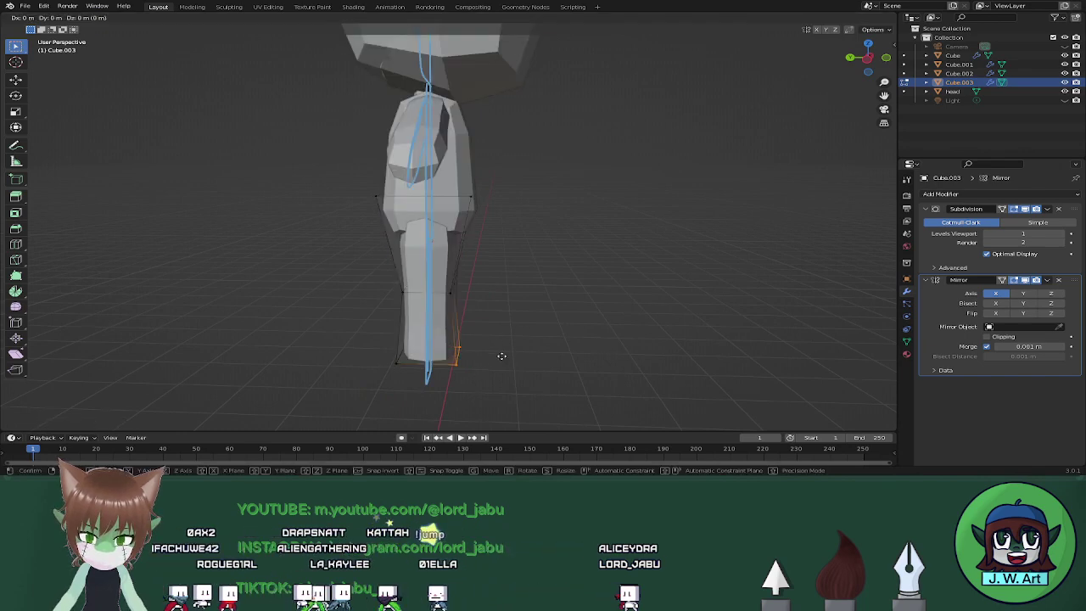
key("y")
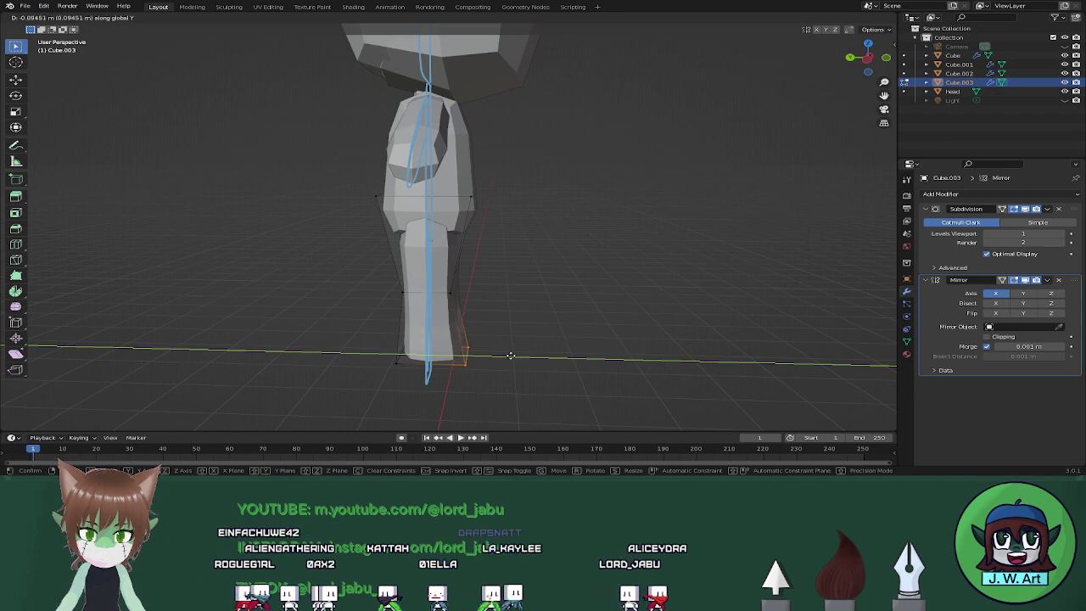
left_click(513, 355)
Try to move a single front vertex of the foot further forward along the Y axis.
middle_click_drag(512, 355, 476, 352)
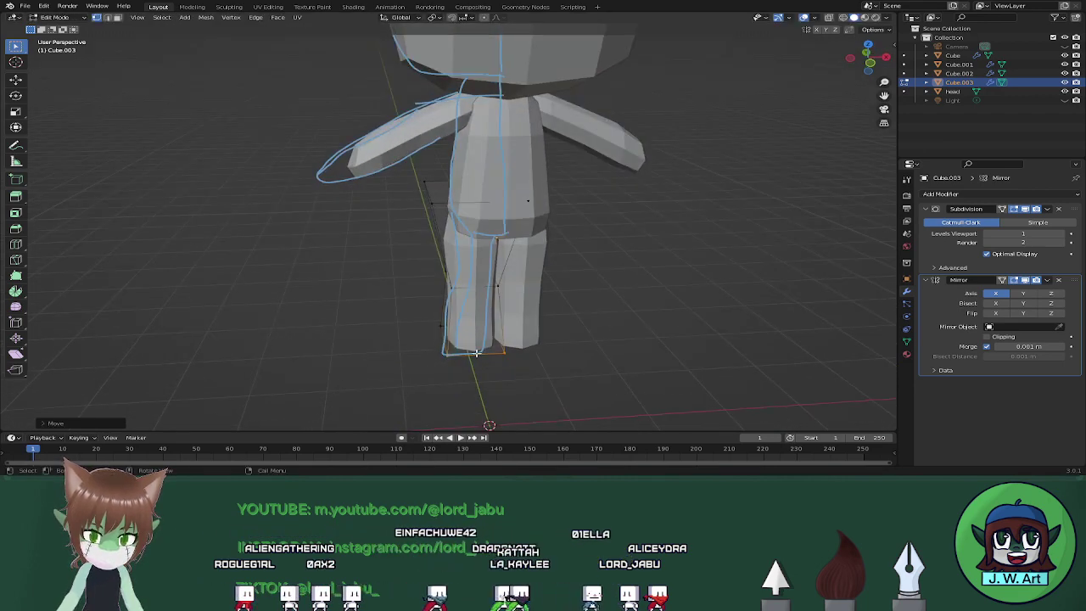
right_click(451, 354)
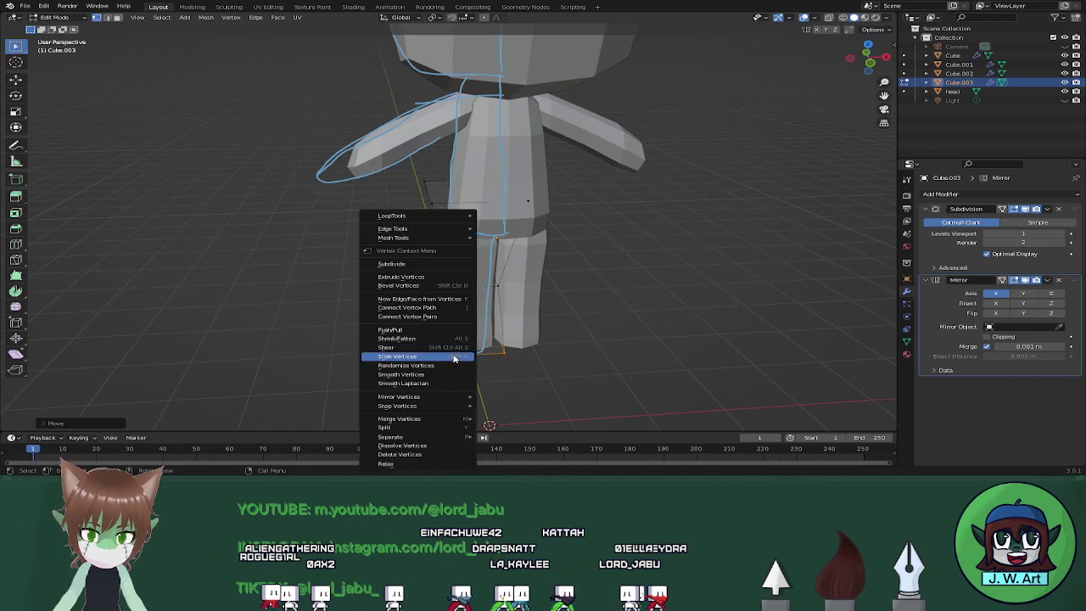
left_click(418, 255)
middle_click_drag(496, 339, 628, 358)
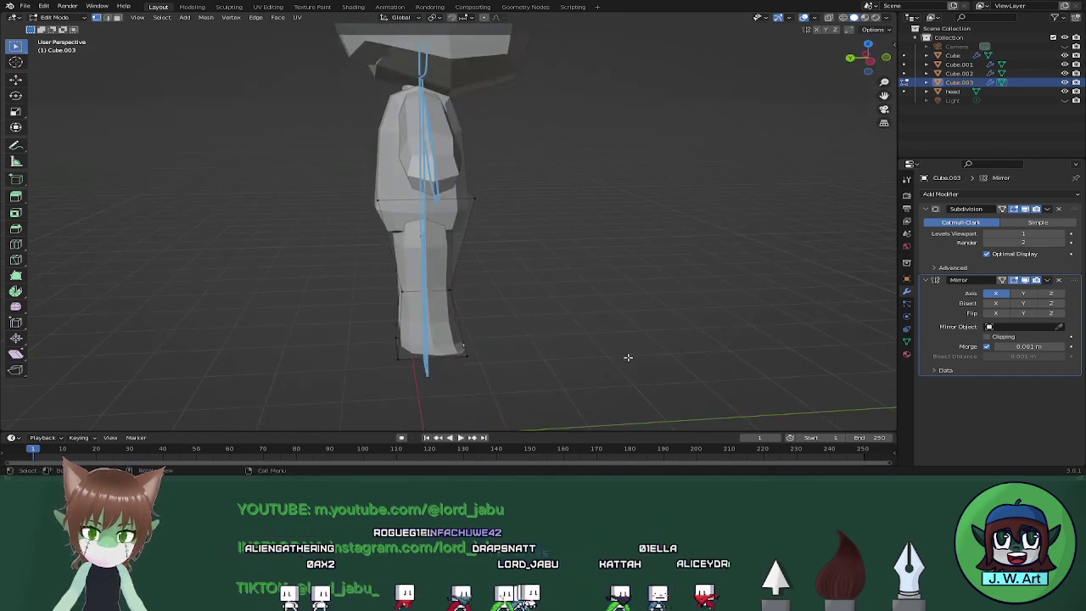
key("g")
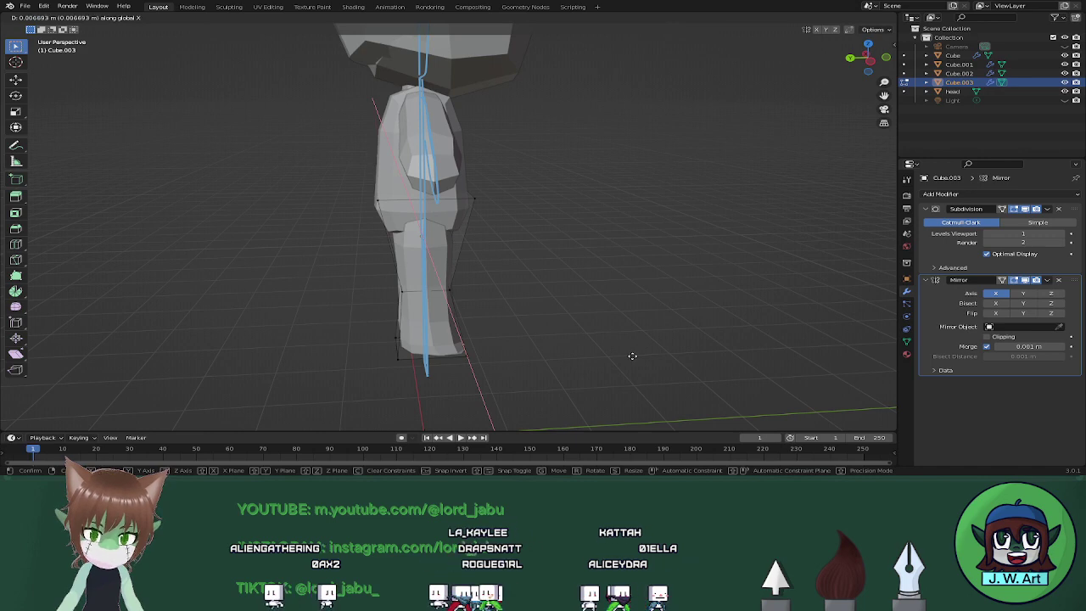
key("y")
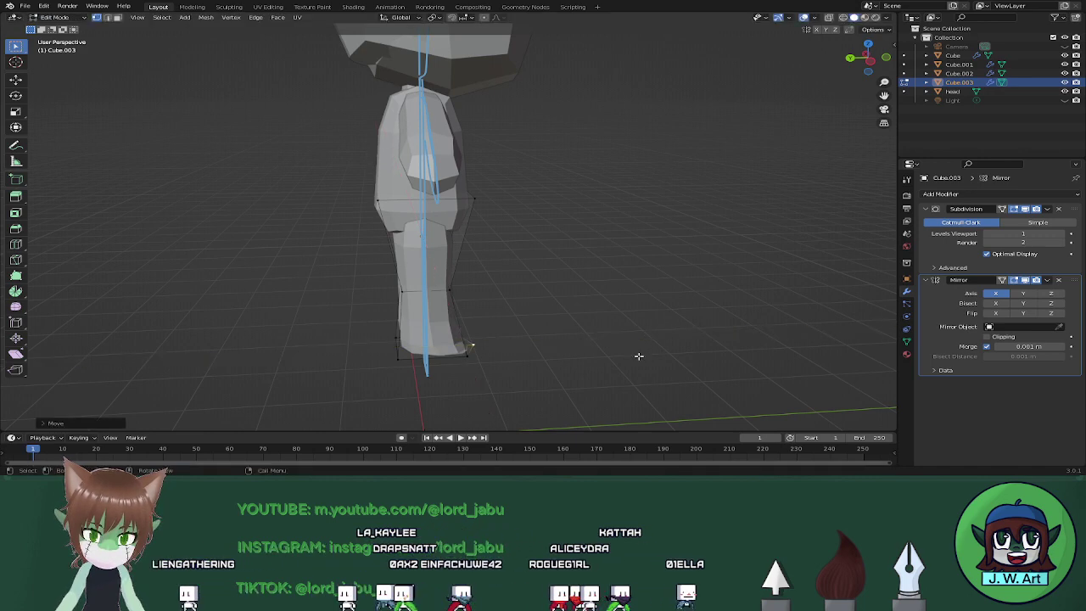
left_click(633, 355)
Move the foot's front vertices together slightly further forward along the Y axis.
mouse_move(633, 356)
middle_mouse_down()
mouse_move(519, 341)
mouse_move(640, 342)
mouse_move(582, 294)
mouse_move(551, 296)
mouse_move(526, 327)
mouse_move(415, 345)
mouse_move(635, 337)
middle_mouse_up()
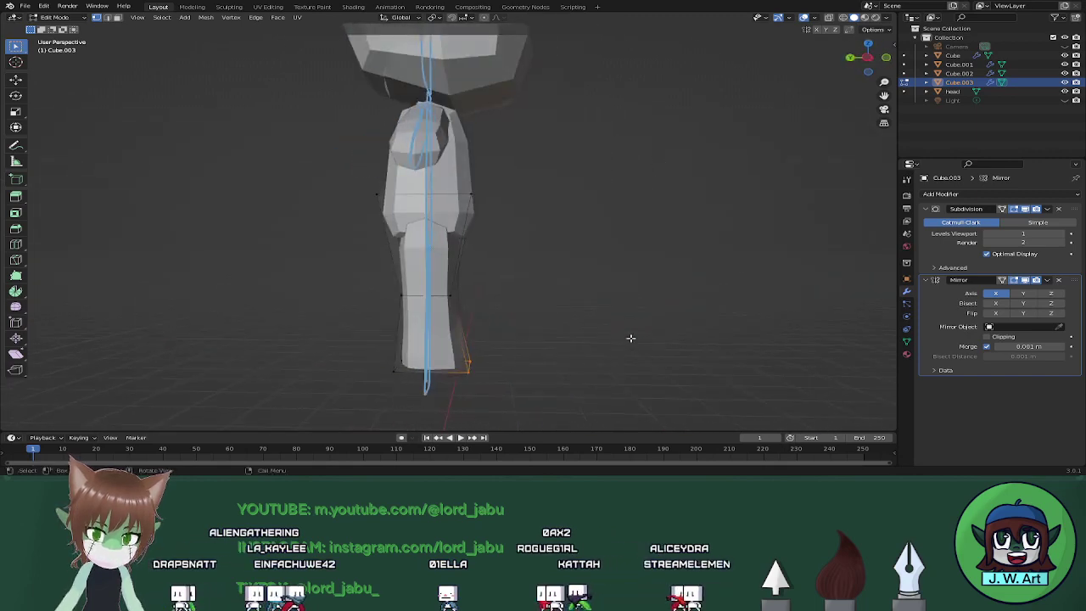
key("g")
key("y")
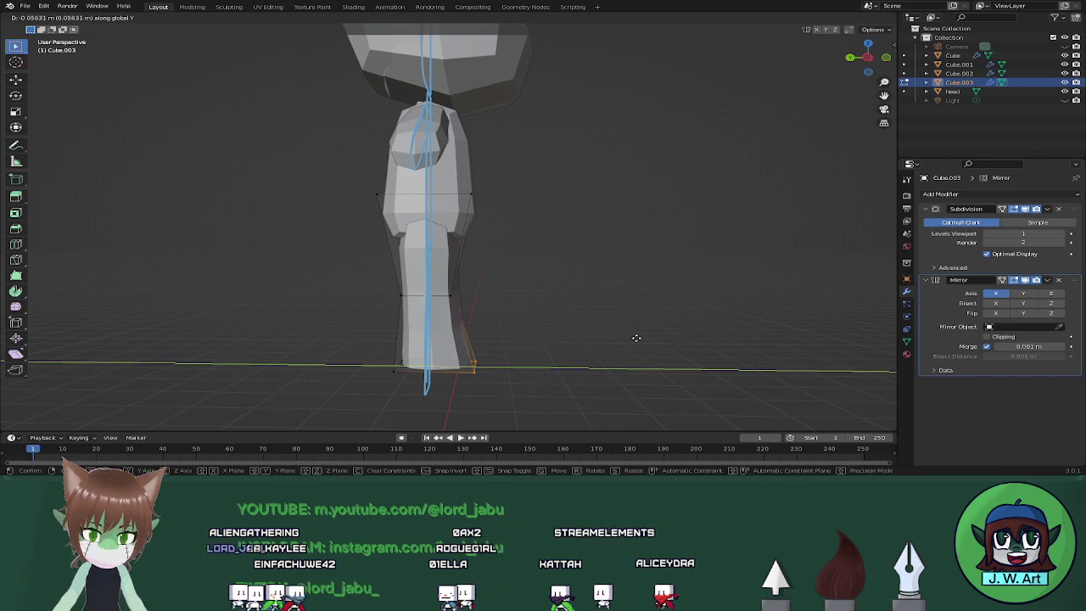
left_click(639, 337)
middle_click_drag(639, 338, 662, 342)
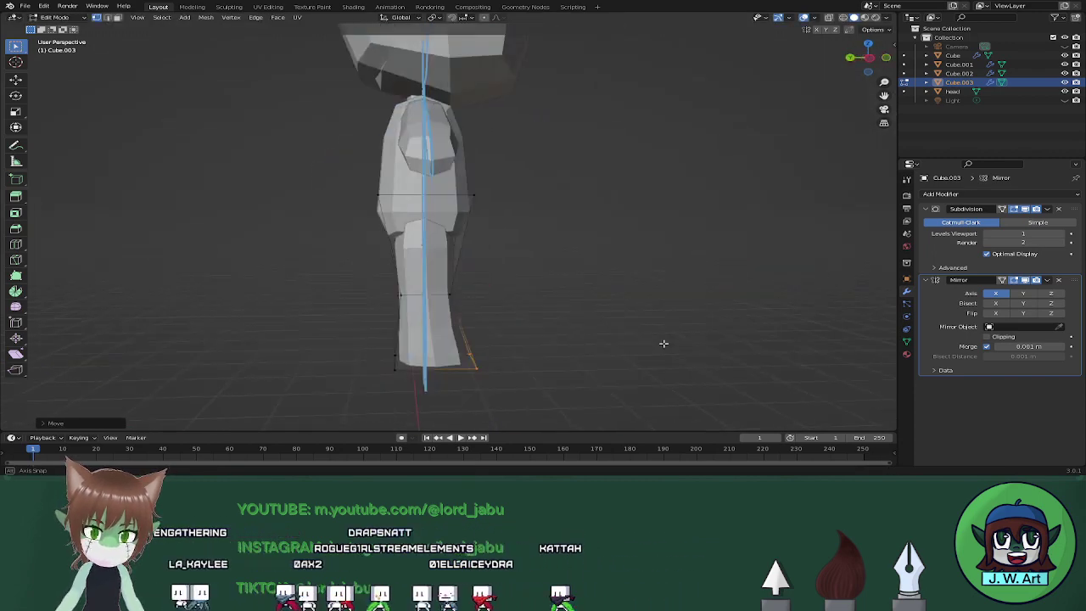
middle_click_drag(580, 301, 547, 303)
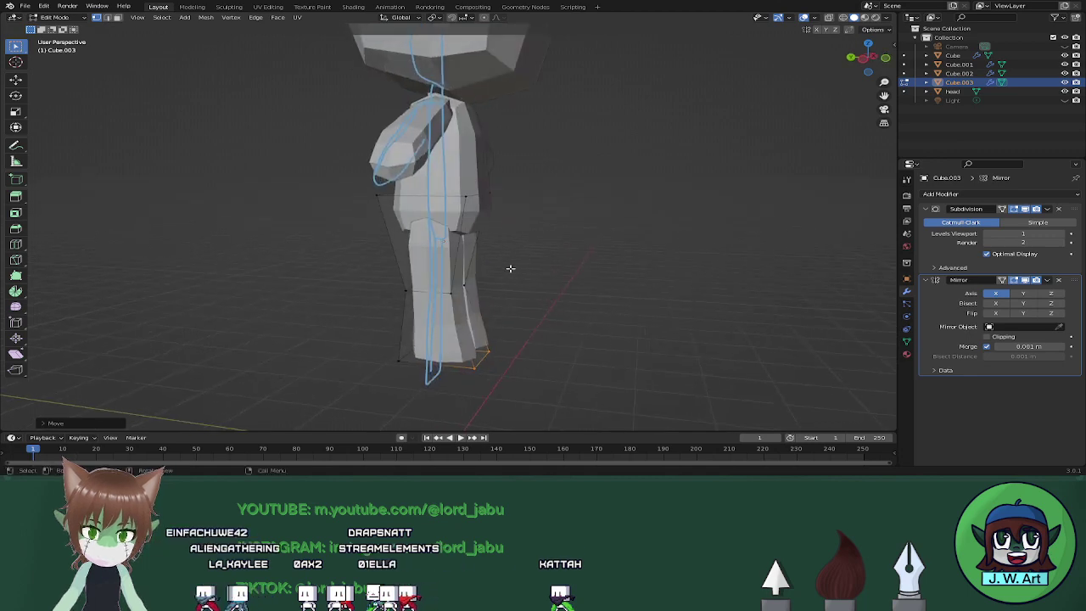
mouse_move(511, 258)
middle_mouse_down()
mouse_move(560, 259)
mouse_move(520, 256)
middle_mouse_up()
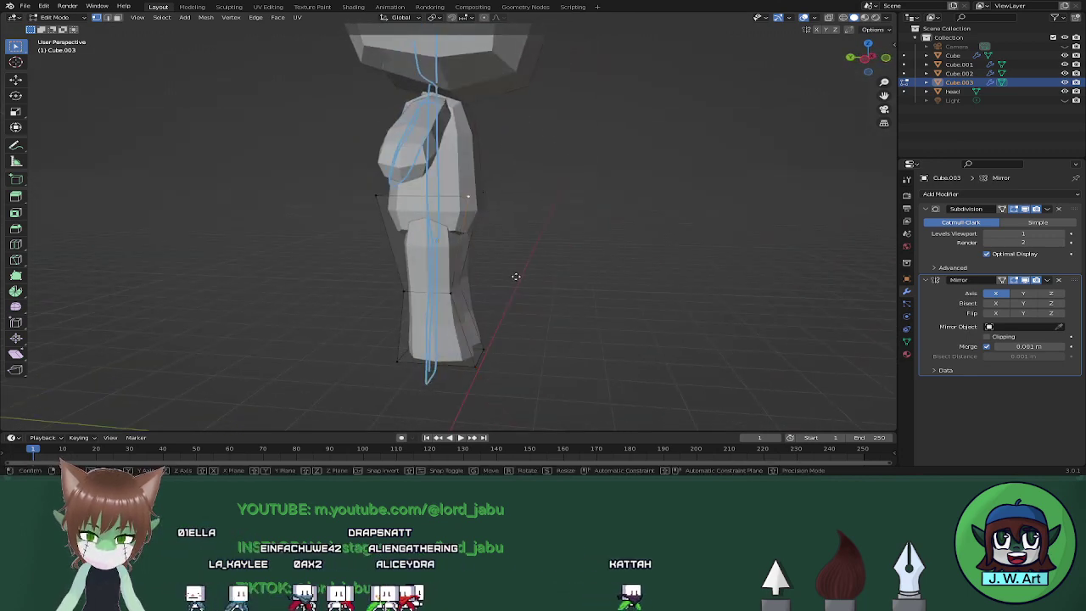
Move the leg's top outer front vertex forward along the Y axis by about 0.17 m and the back one backward by about 0.33 m.
key("g")
key("y")
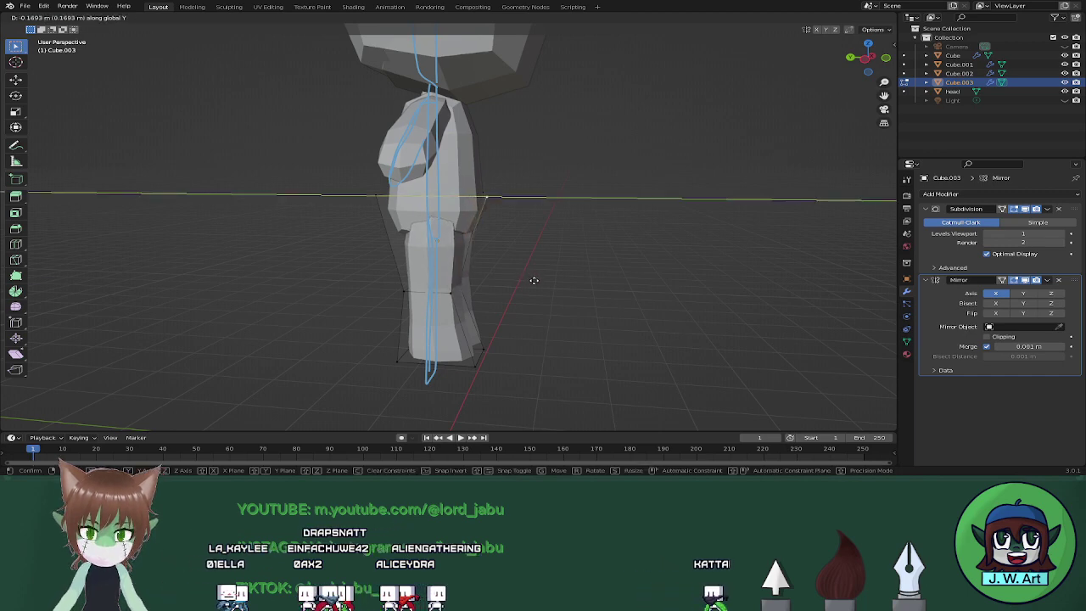
left_click(537, 280)
middle_click_drag(596, 301, 572, 289)
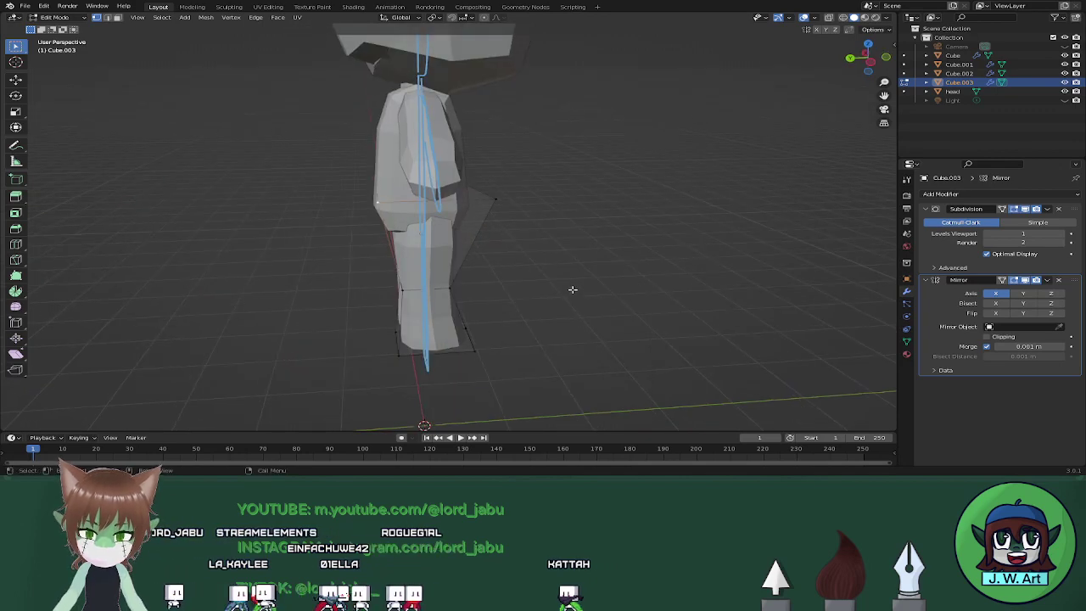
key("g")
key("y")
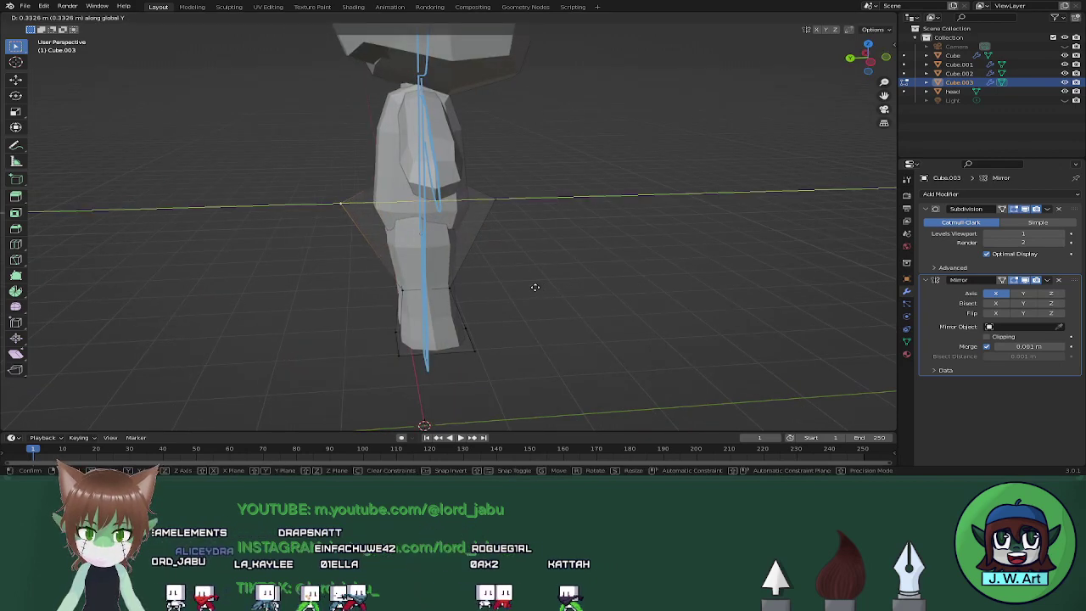
left_click(538, 284)
Lower the leg's two outer top vertices together along the Z axis.
middle_click_drag(538, 284, 627, 256)
left_click(469, 192, "shift")
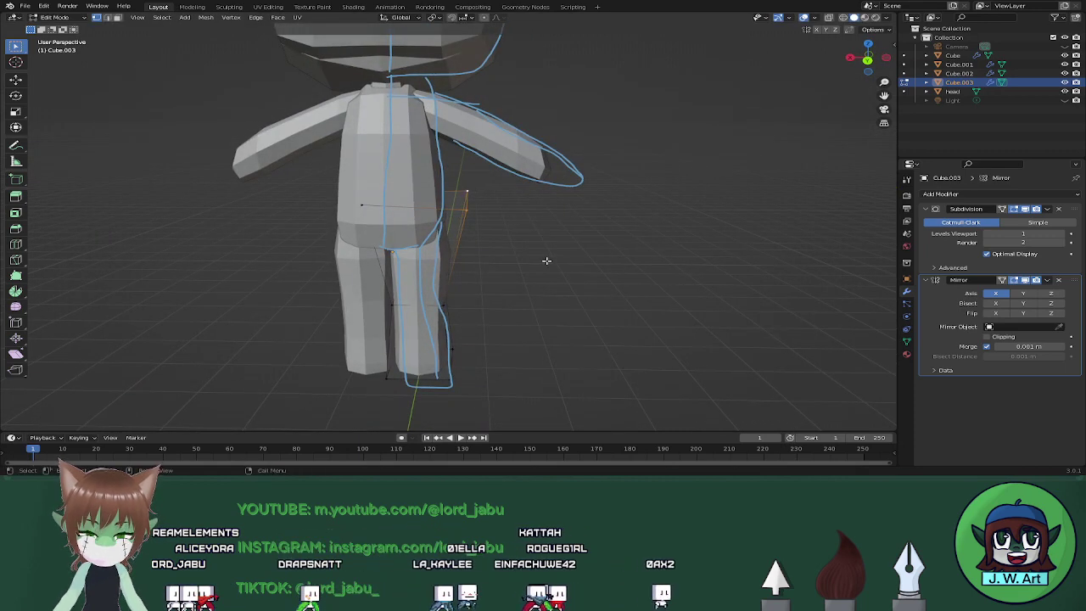
key("g")
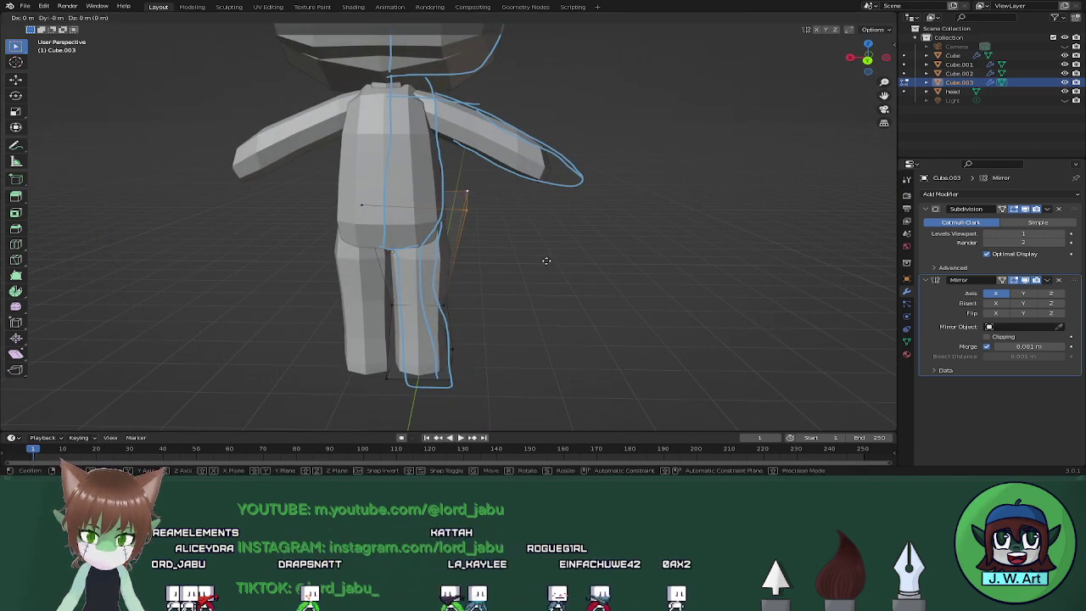
key("z")
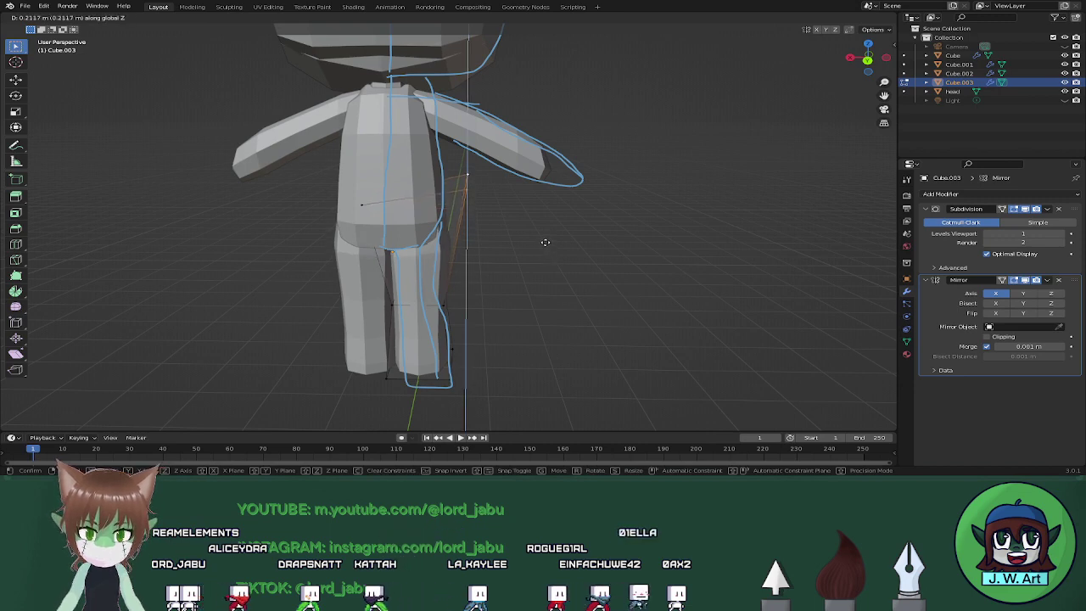
left_click(549, 278)
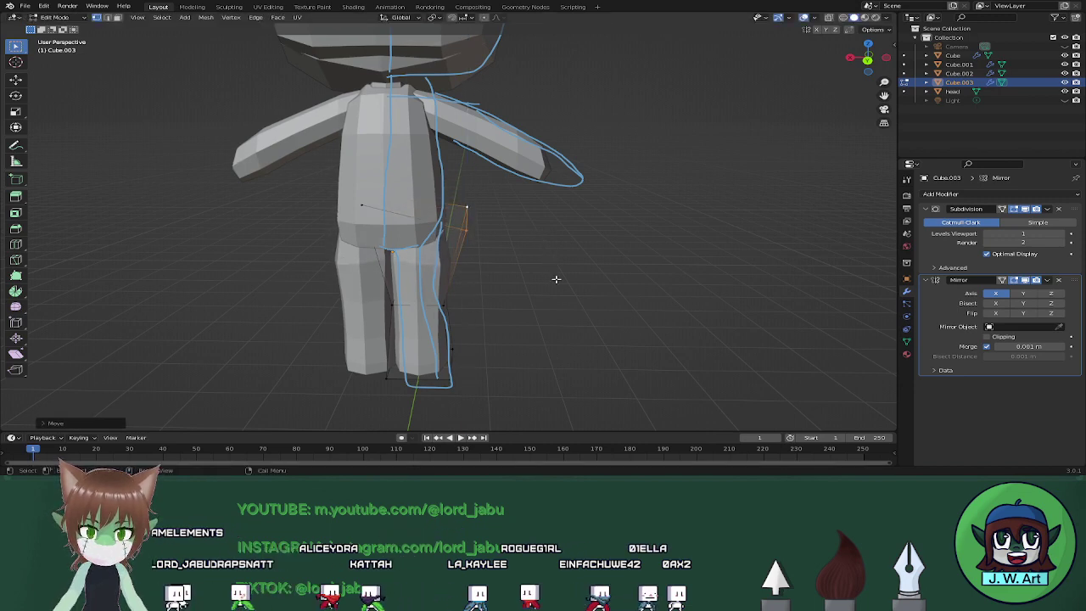
Select all of the leg's middle and bottom vertices and shift them outward along the X axis by about 0.05 m.
middle_click_drag(557, 279, 620, 343)
scroll(620, 343, "down", 4)
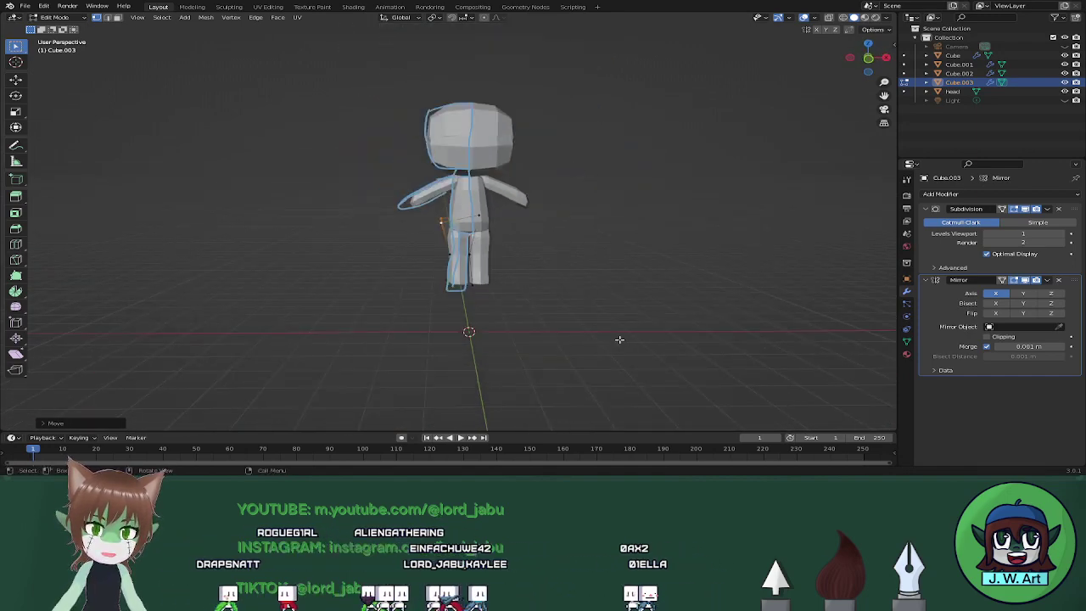
scroll(620, 340, "up", 2)
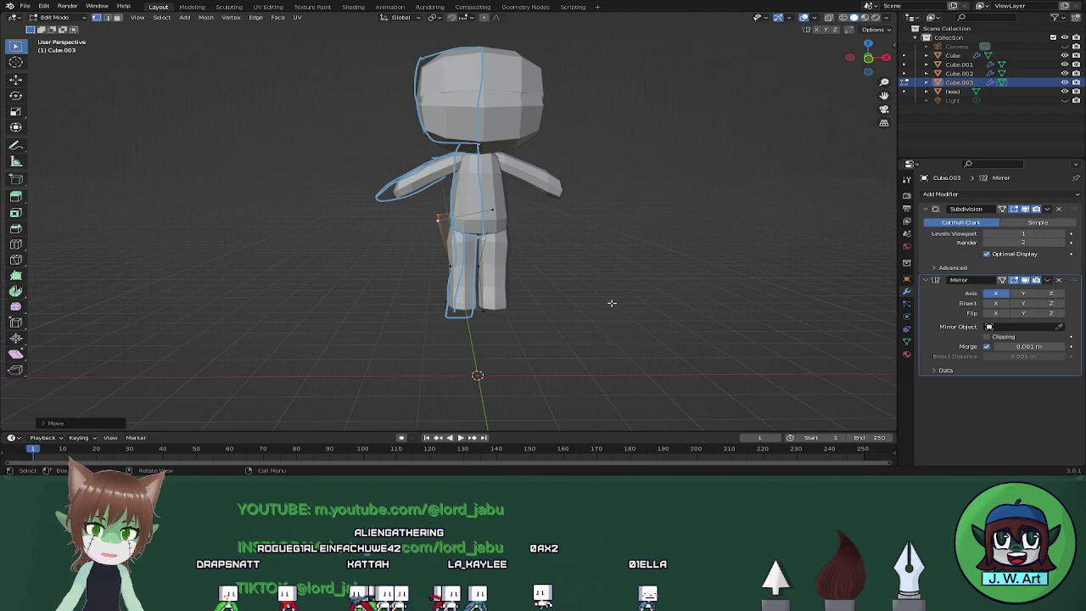
scroll(612, 303, "up", 2)
middle_click_drag(611, 303, 625, 324)
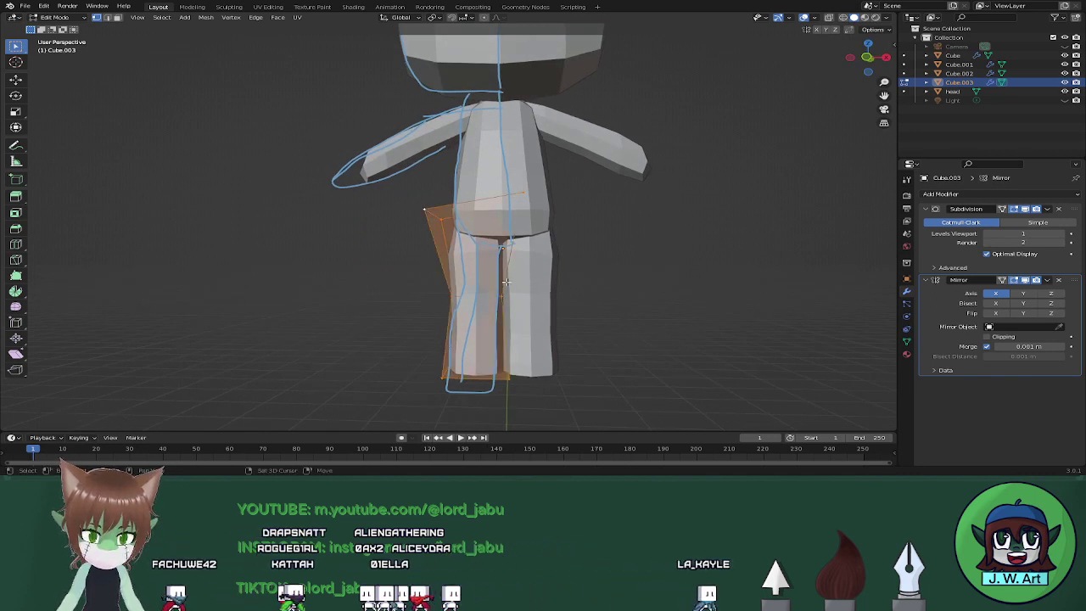
key("shift+z")
left_click_drag(517, 321, 613, 391)
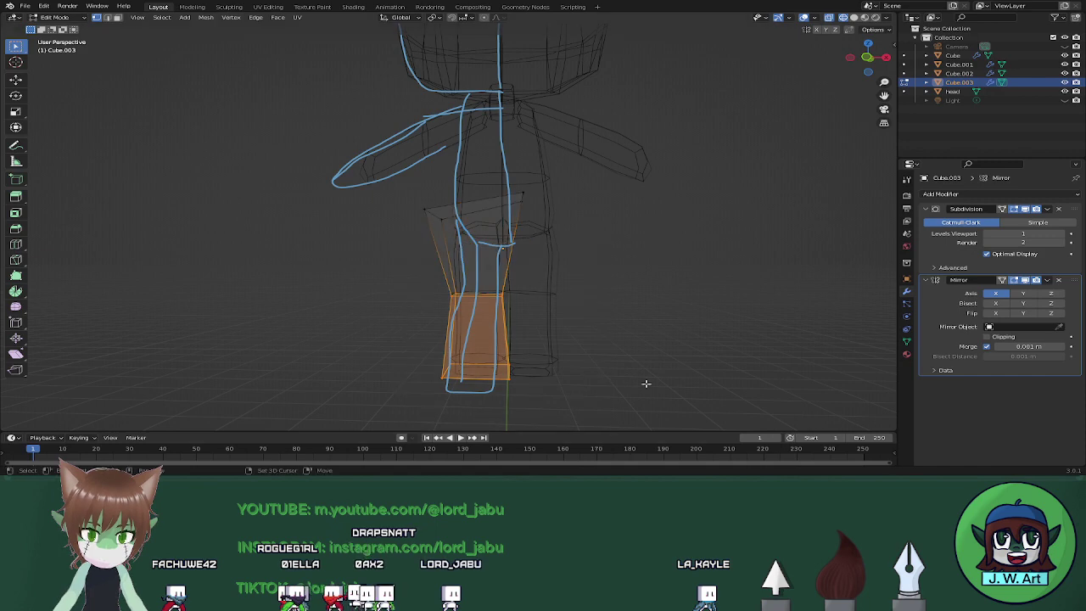
key("shift+z")
key("x")
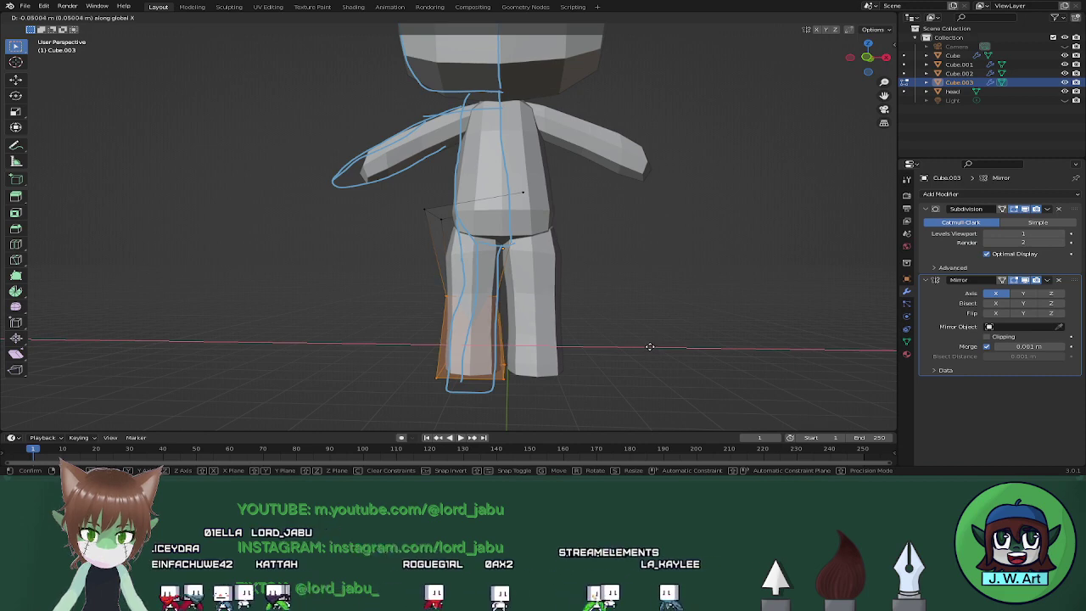
left_click(649, 347)
Select the leg's hidden inner top vertices inside the torso and shift them along the X axis.
middle_click_drag(650, 347, 558, 359)
scroll(539, 344, "up", 5)
scroll(539, 345, "down", 5)
key("shift+z")
left_click_drag(328, 168, 401, 223)
key("shift+z")
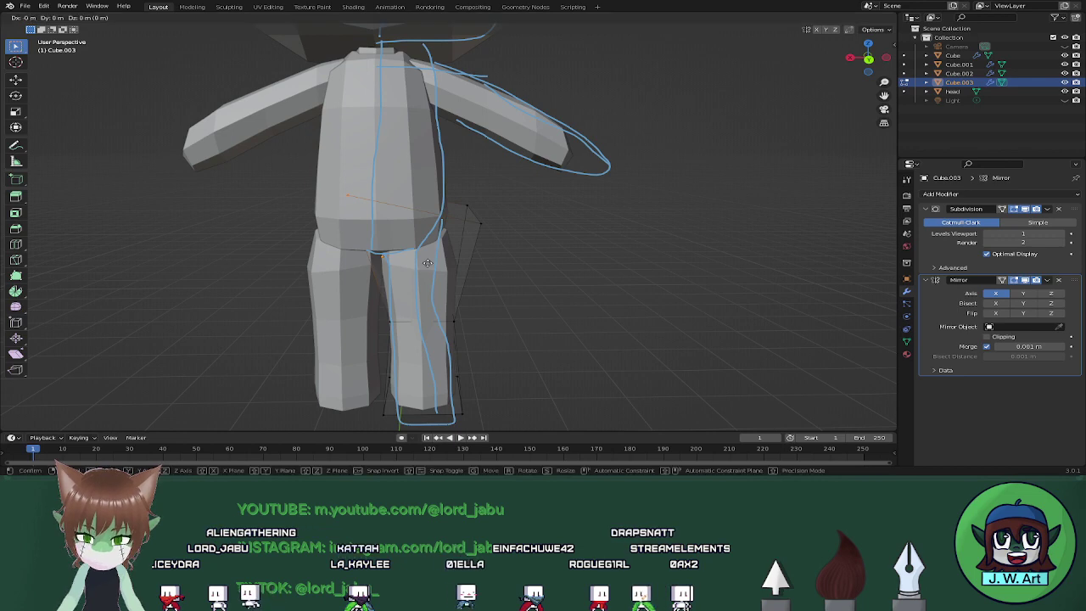
key("g")
key("x")
left_click(434, 263)
Fine-tune the inner top vertices' position along the X axis from the front side and return to Object Mode.
mouse_move(433, 262)
middle_mouse_down()
mouse_move(317, 249)
mouse_move(338, 280)
middle_mouse_up()
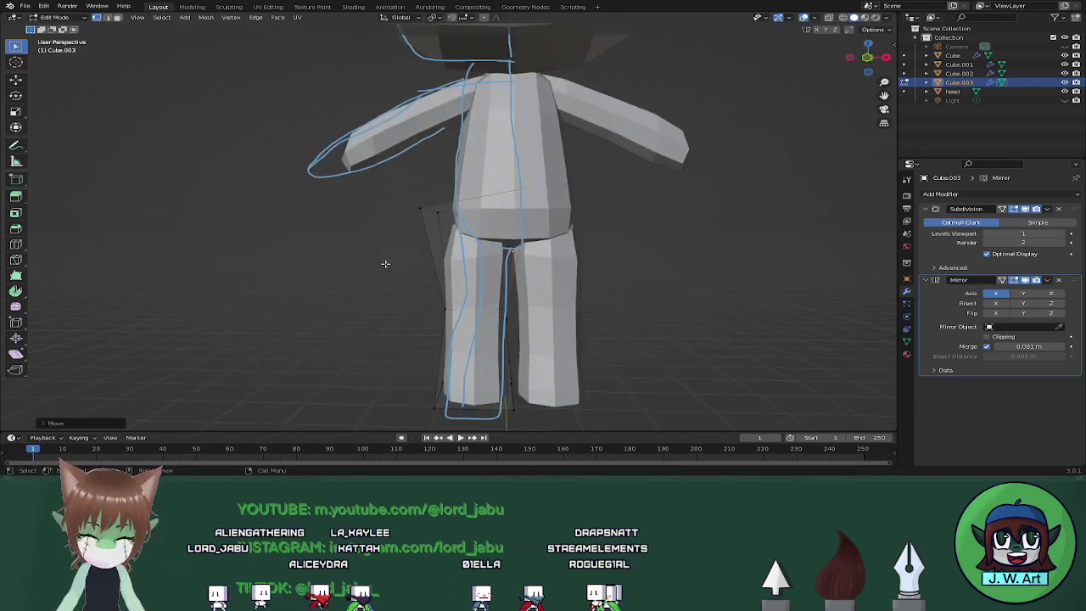
key("g")
key("x")
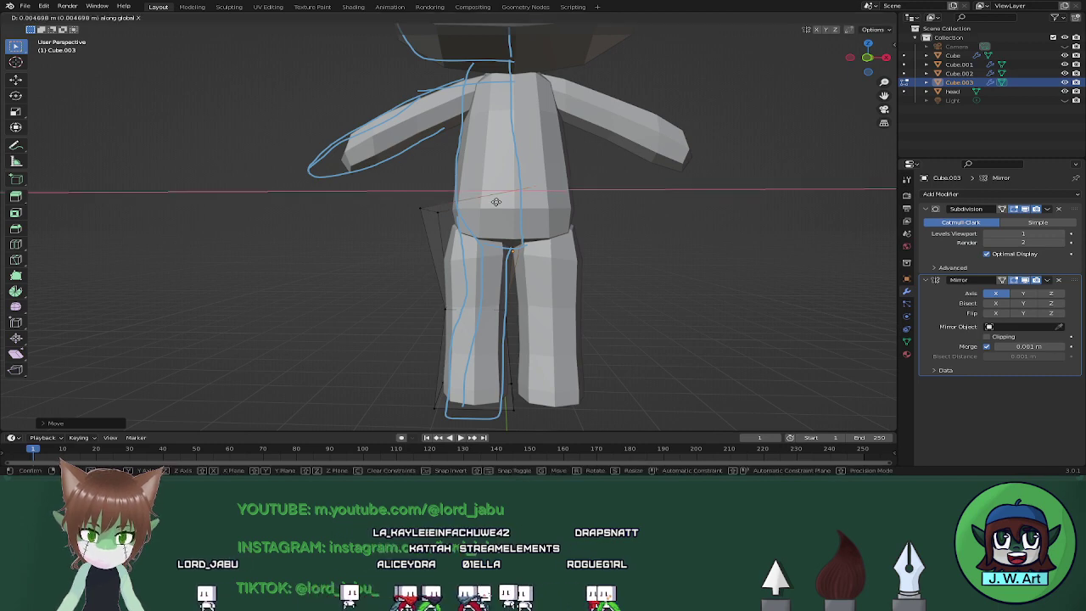
left_click(491, 200)
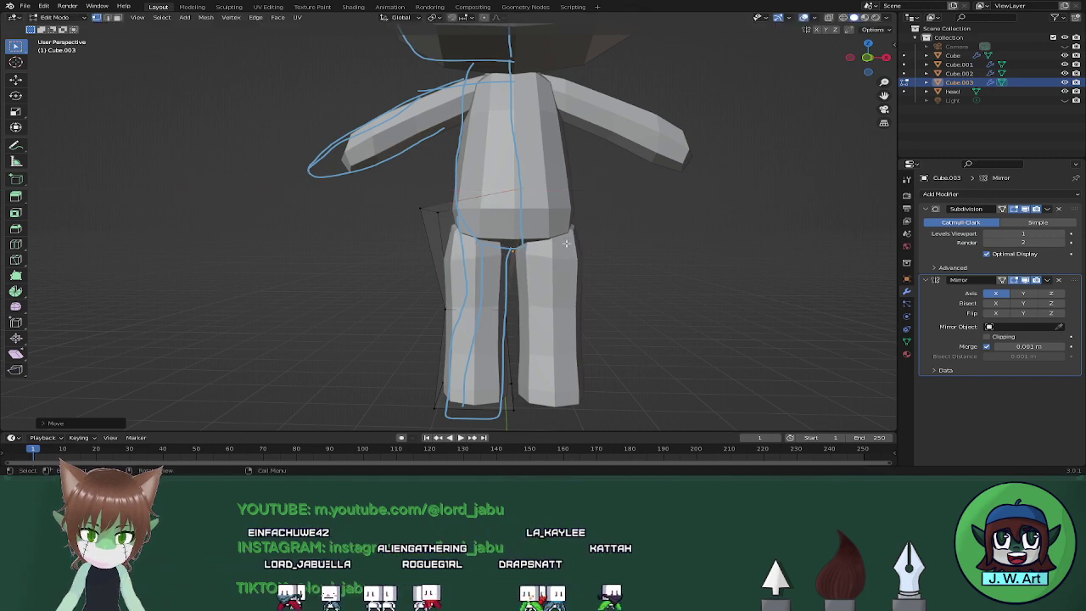
middle_click_drag(491, 200, 475, 246)
scroll(545, 246, "down", 5)
key("Tab")
Add a cube for the hand, move it up to the torso, and give it a level 1 Subdivision modifier.
scroll(528, 248, "up", 2)
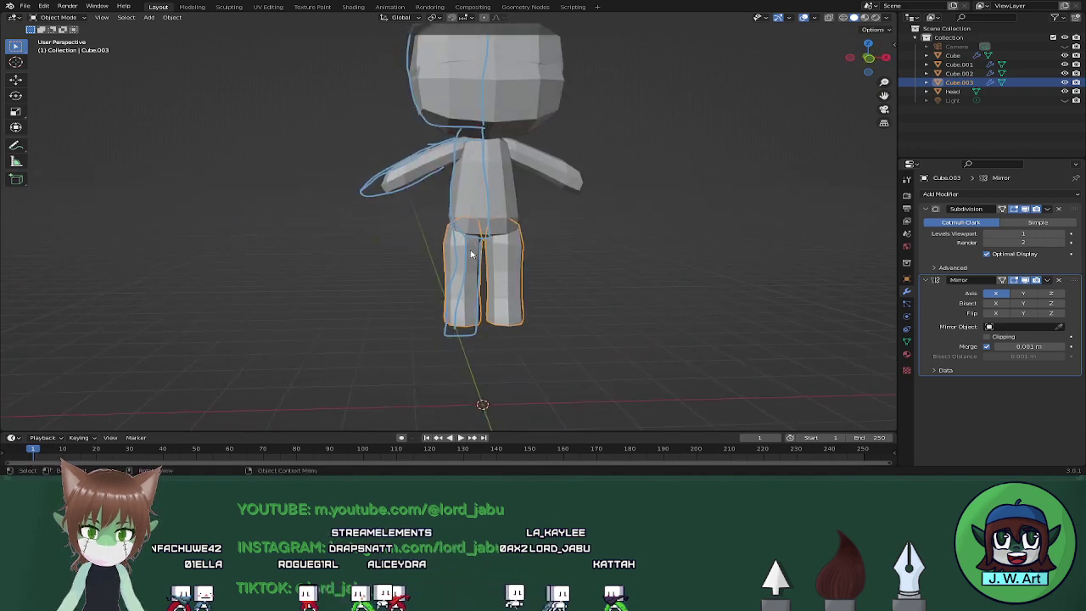
key("shift+a")
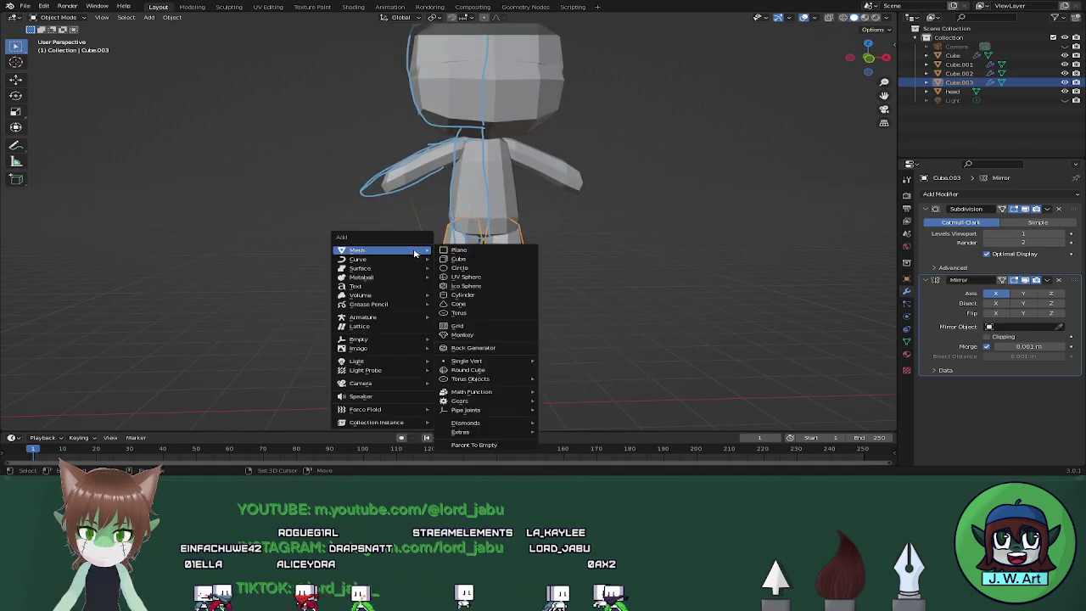
left_click(459, 258)
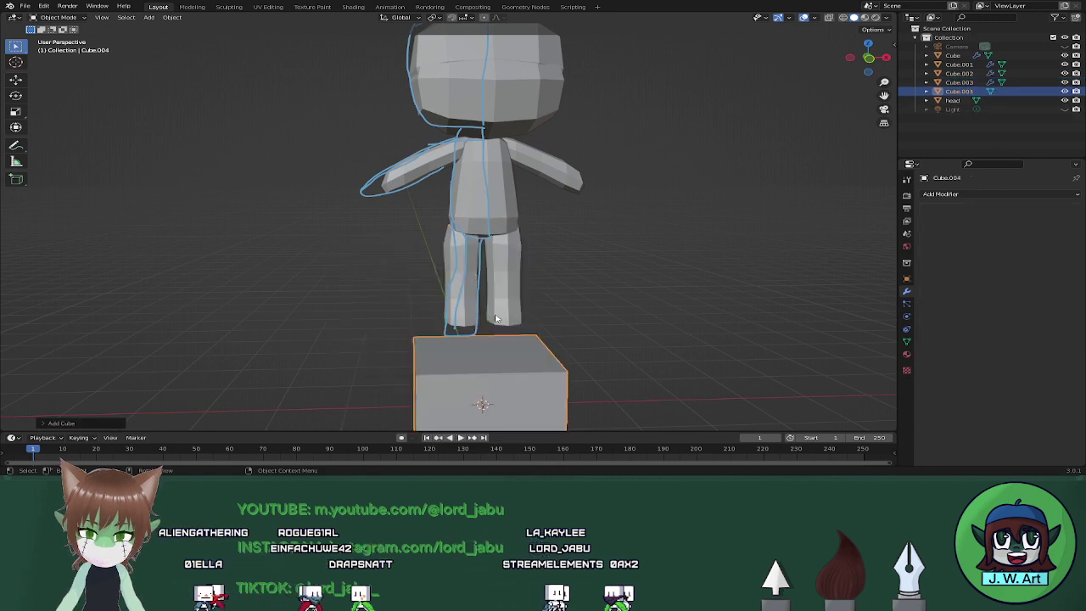
key("g")
left_click(501, 104)
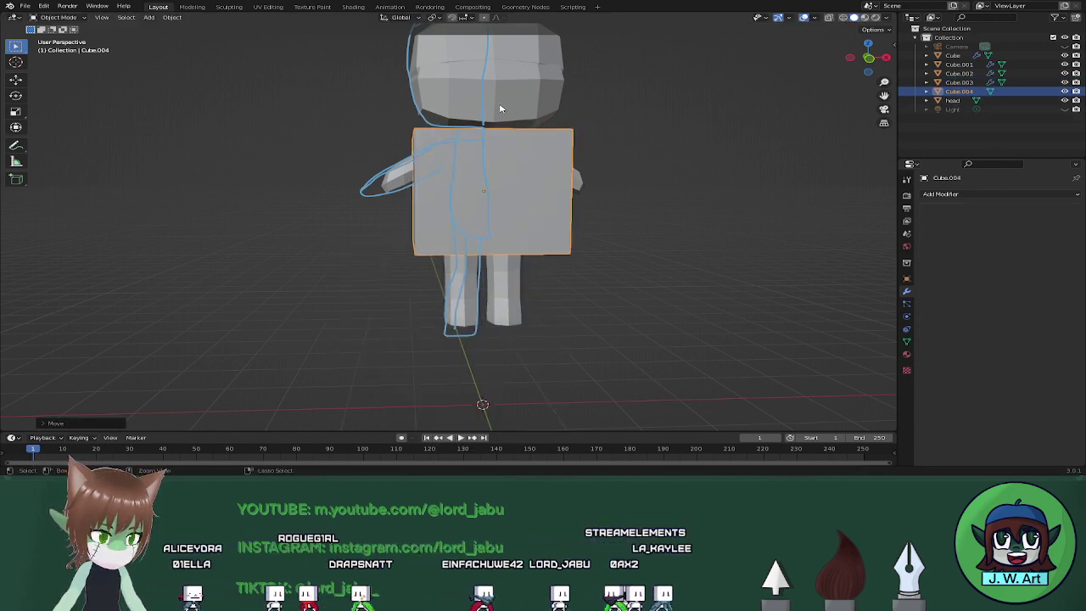
key("ctrl+1")
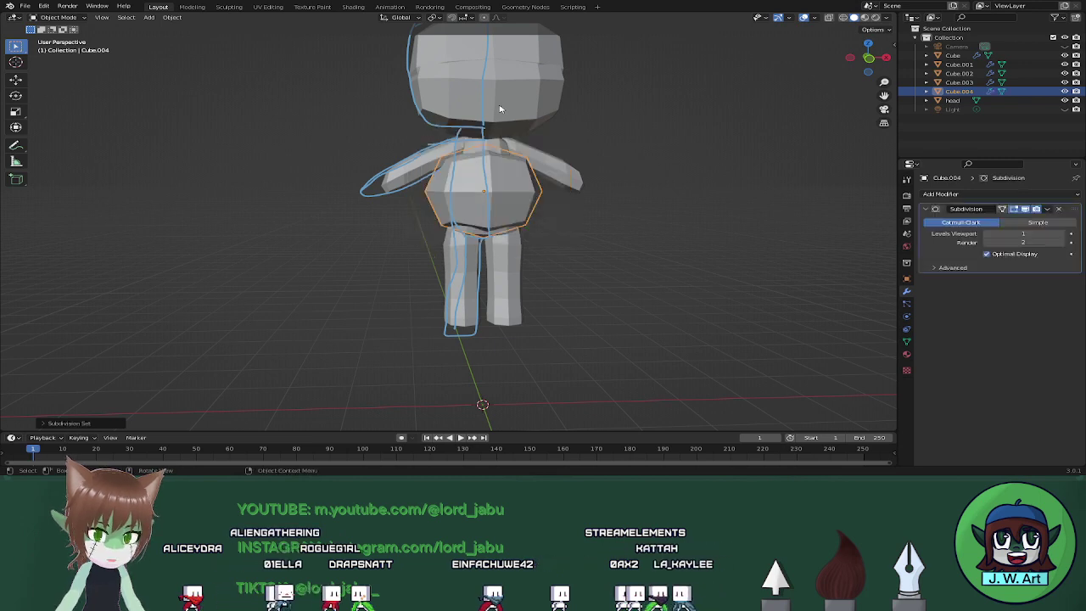
Scale the new cube down to roughly hand size and raise it along the Z axis to the upper chest.
middle_click_drag(500, 180, 489, 184)
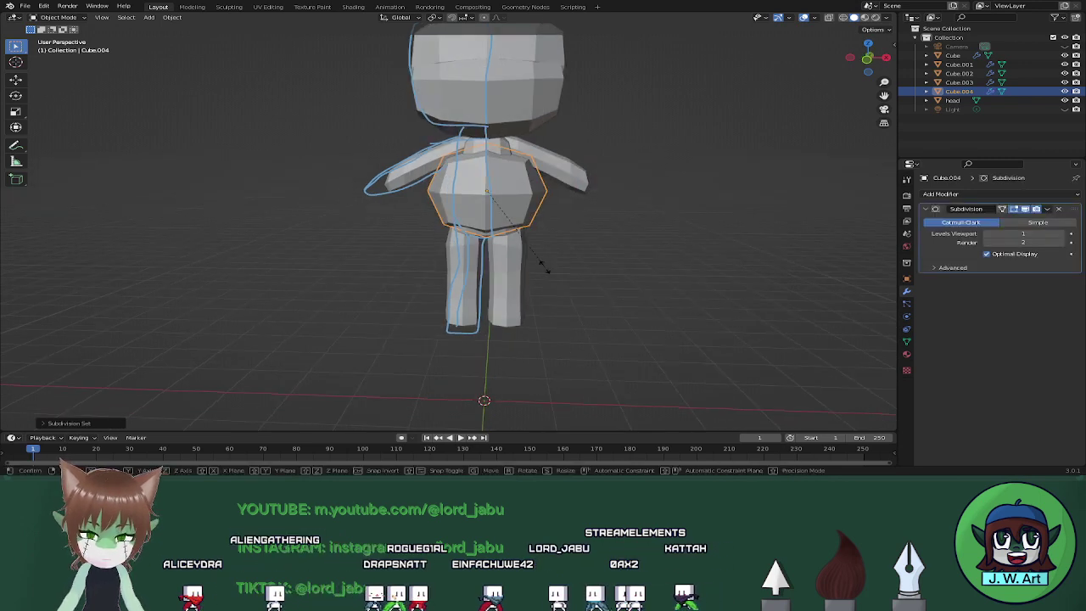
key("s")
left_click(489, 219)
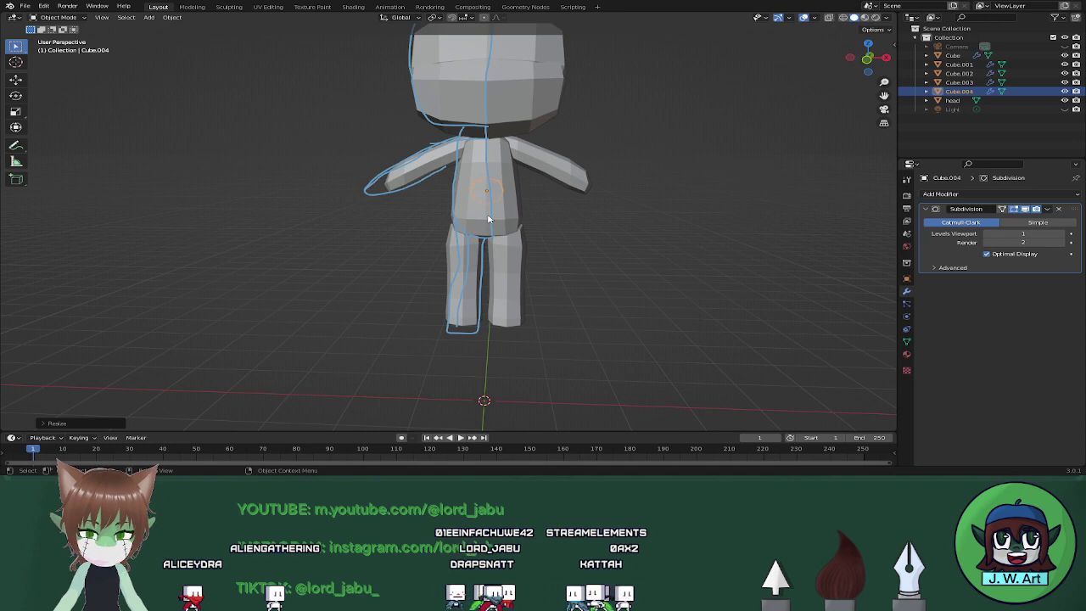
key("g")
key("z")
left_click(489, 185)
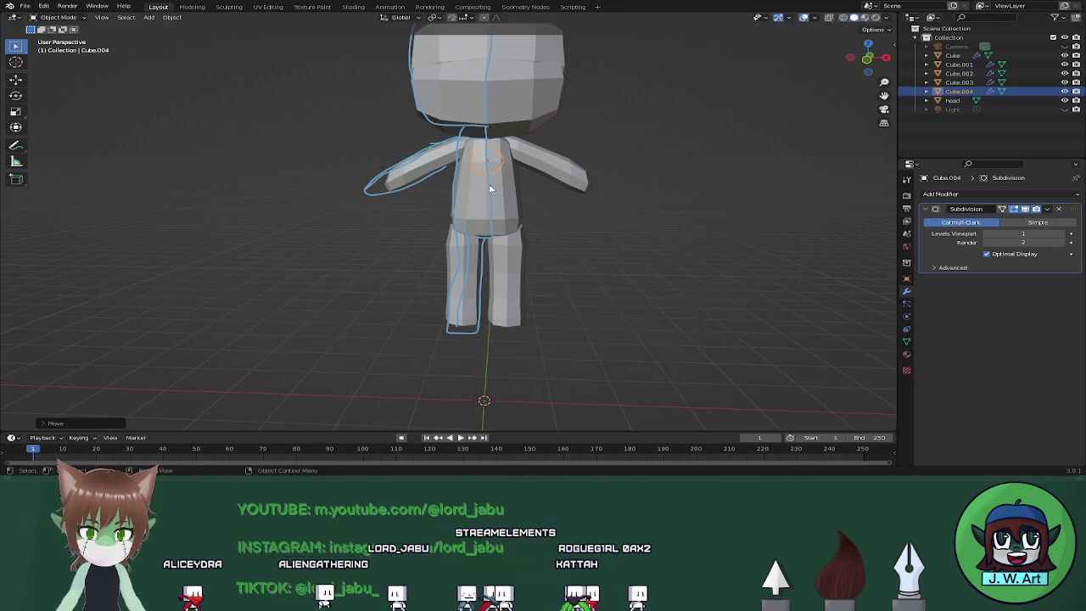
In Edit Mode, move the hand cube's mesh along the X axis to the sketched arm's end and lower it by about 0.4 m.
key("Tab")
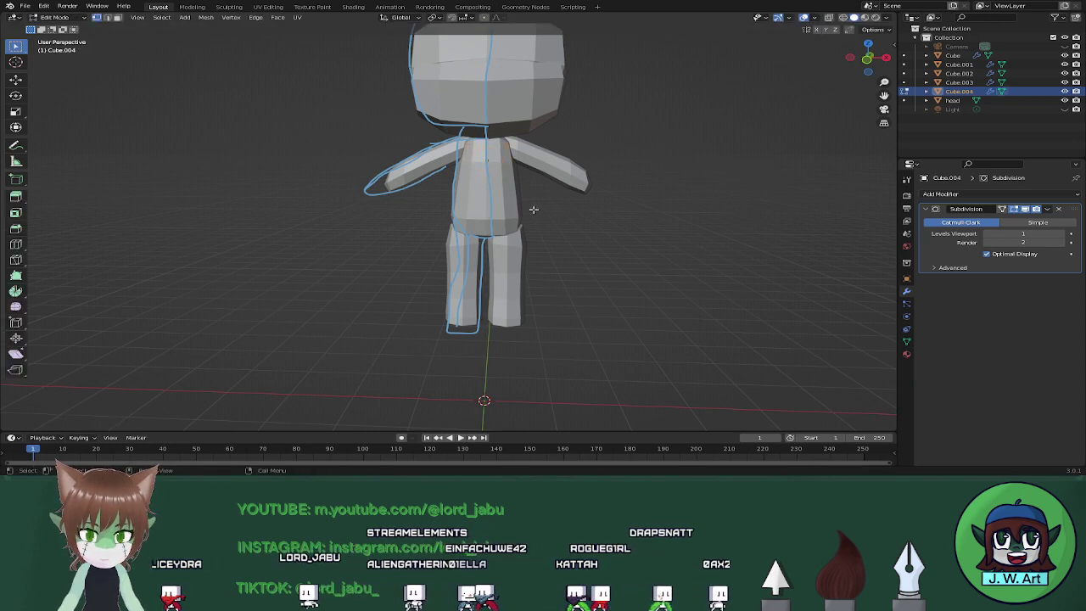
key("g")
key("x")
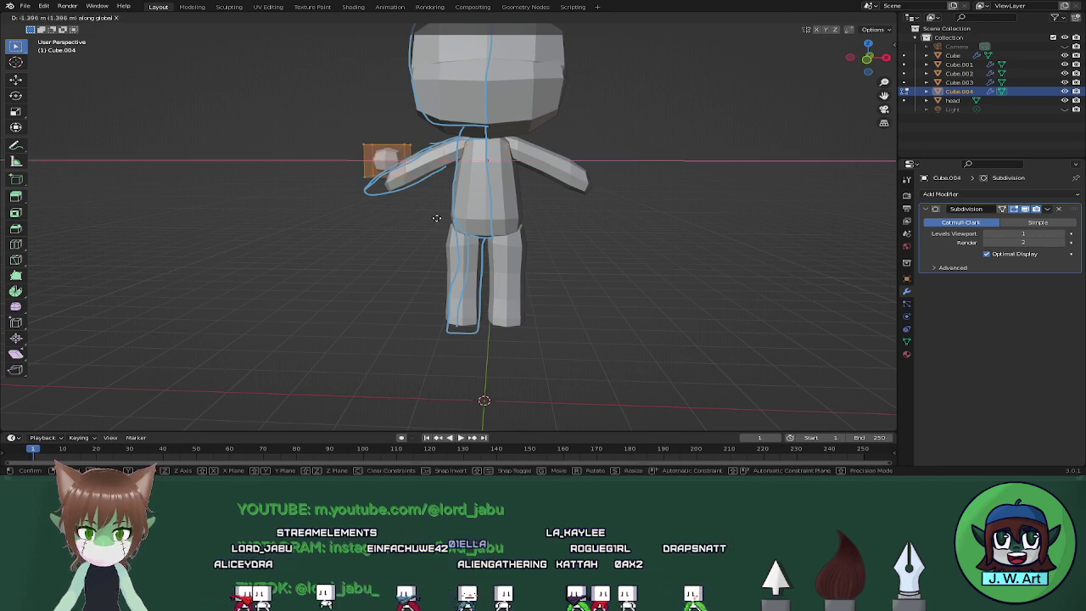
left_click(429, 220)
key("g")
key("z")
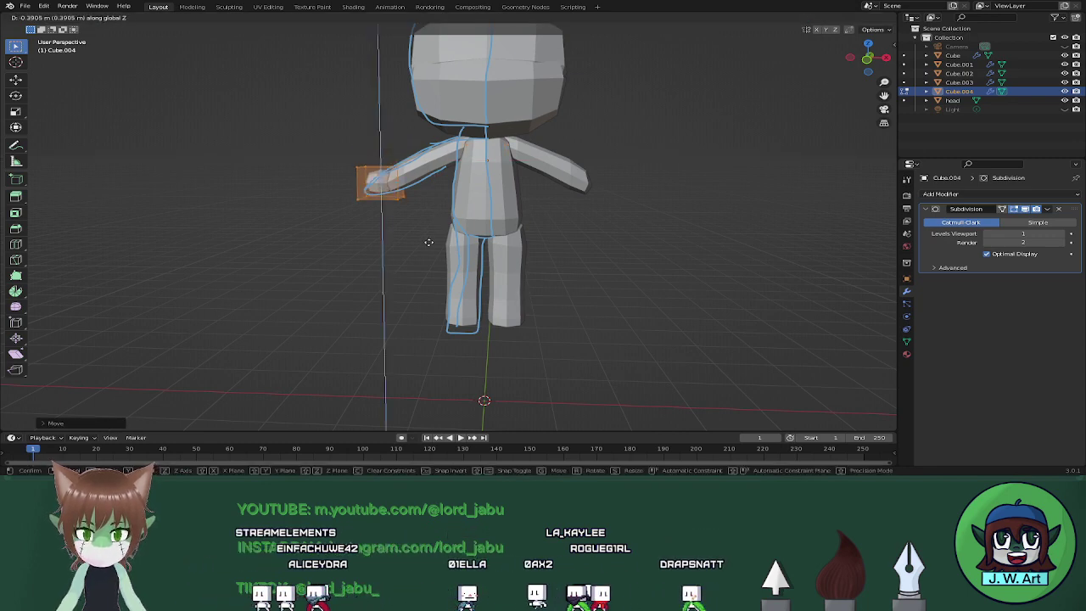
left_click(429, 245)
Add a Mirror modifier on the X axis to the hand and scale its mesh down slightly in the front view.
left_click(940, 194)
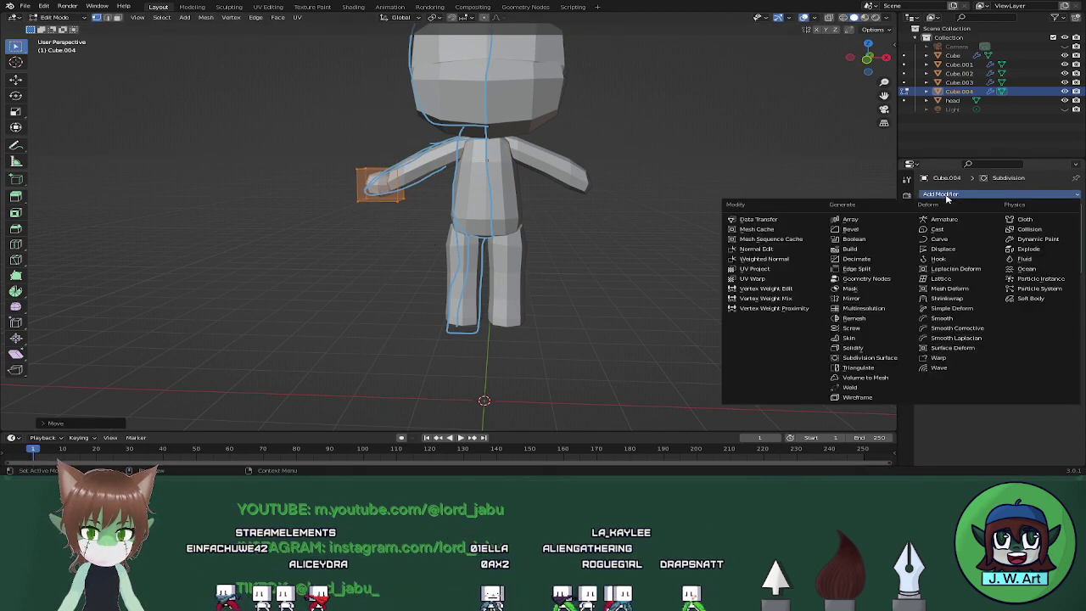
left_click(856, 298)
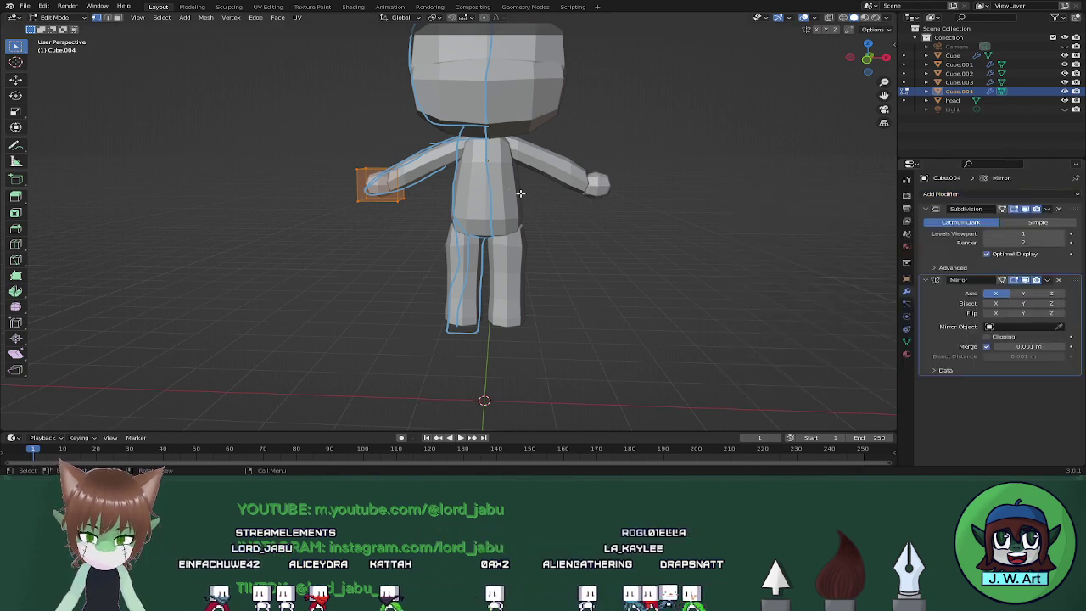
key("grave")
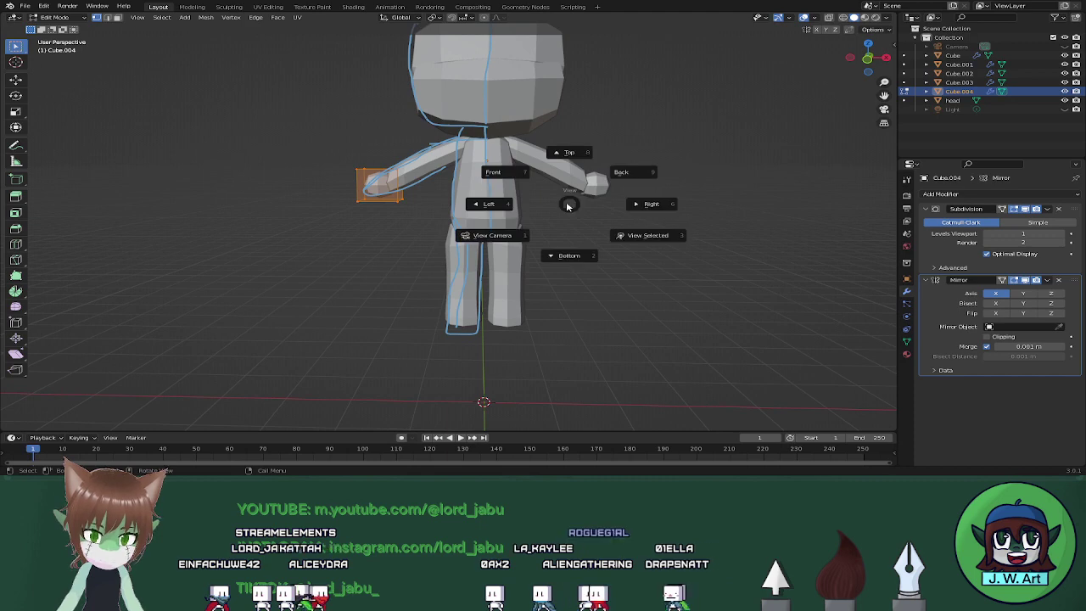
key("7")
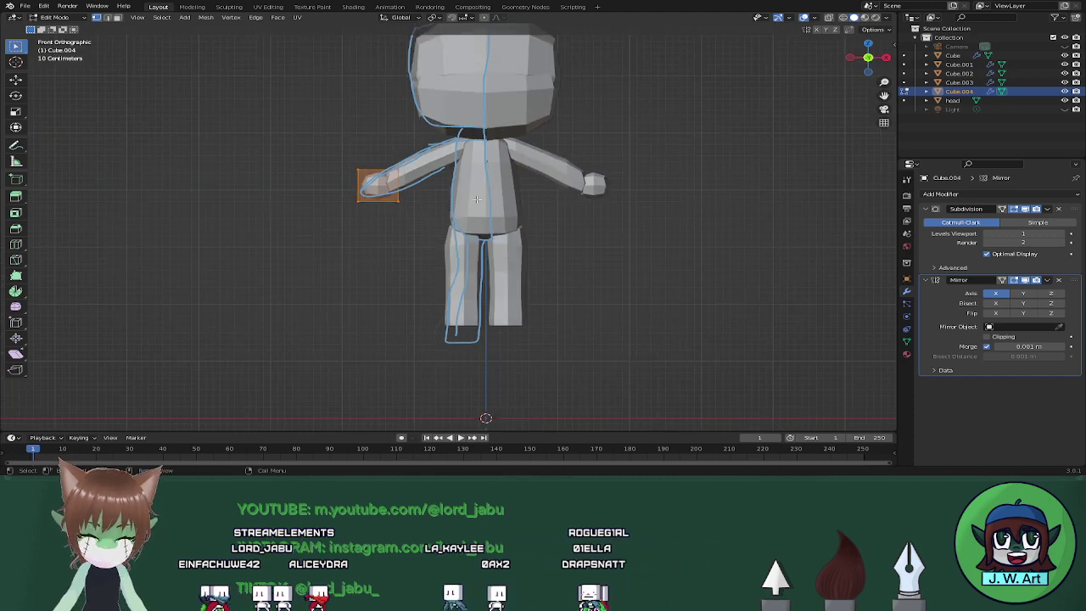
middle_click_drag(477, 199, 516, 258, "shift")
key("s")
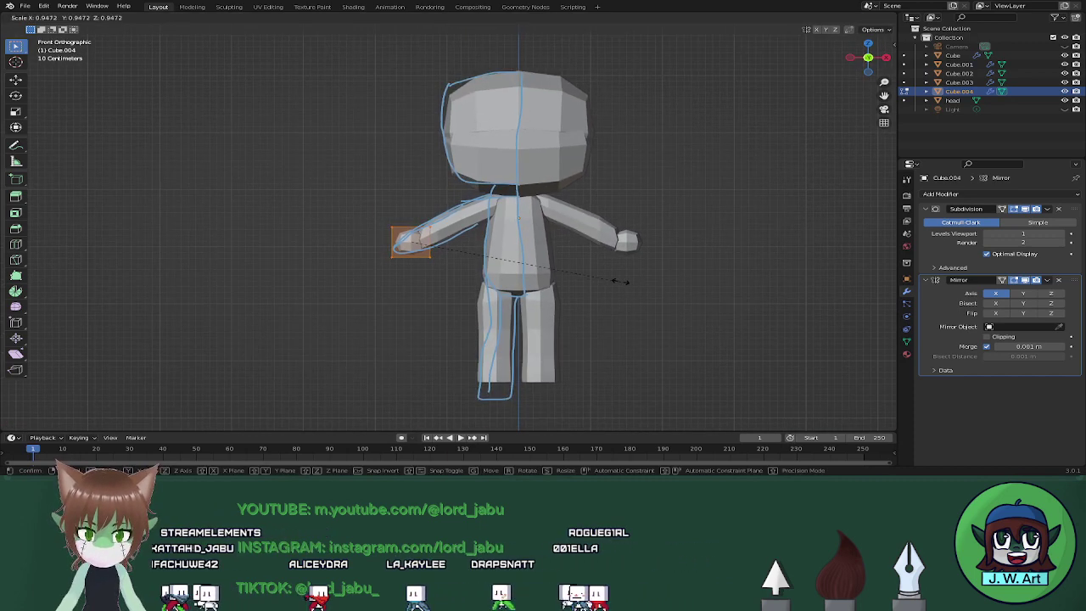
left_click(611, 274)
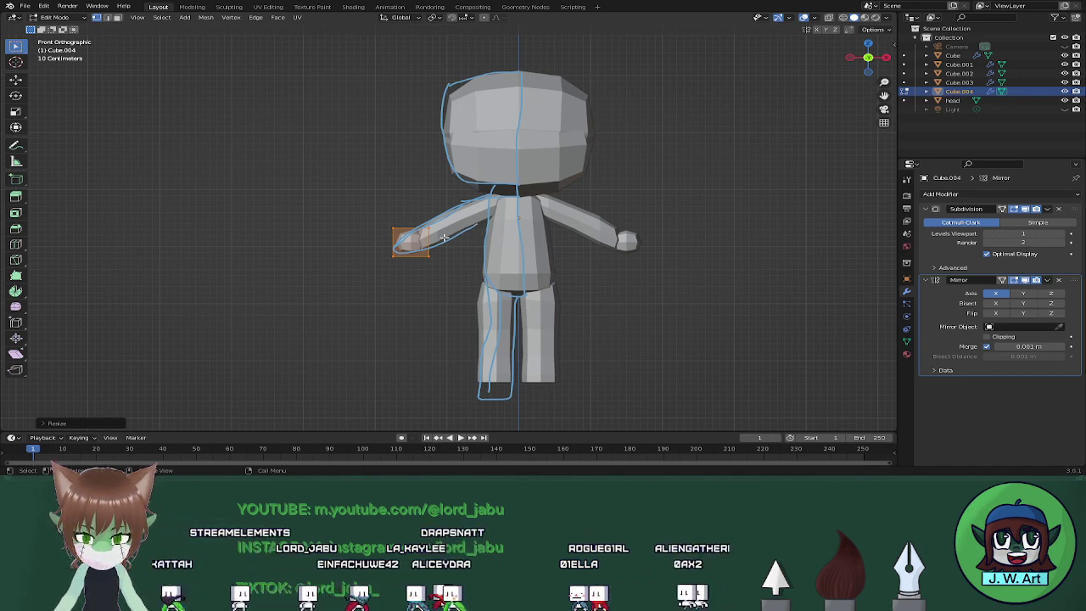
Raise the wrist-end vertices of the hand about 0.13 m, then shift them along X toward the arm and adjust their height.
left_click_drag(451, 267, 451, 266)
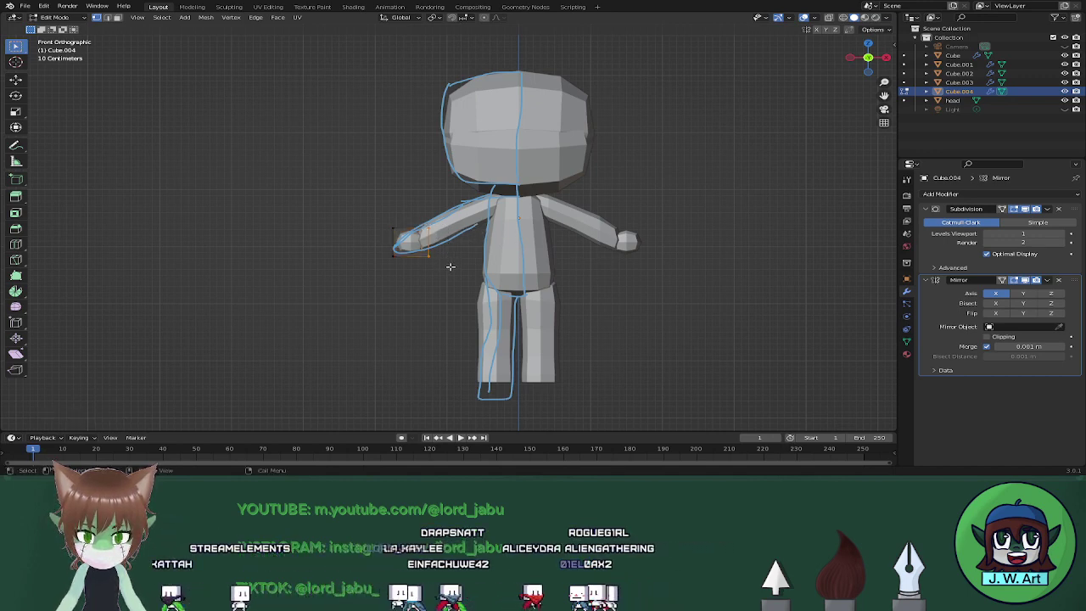
key("g")
key("z")
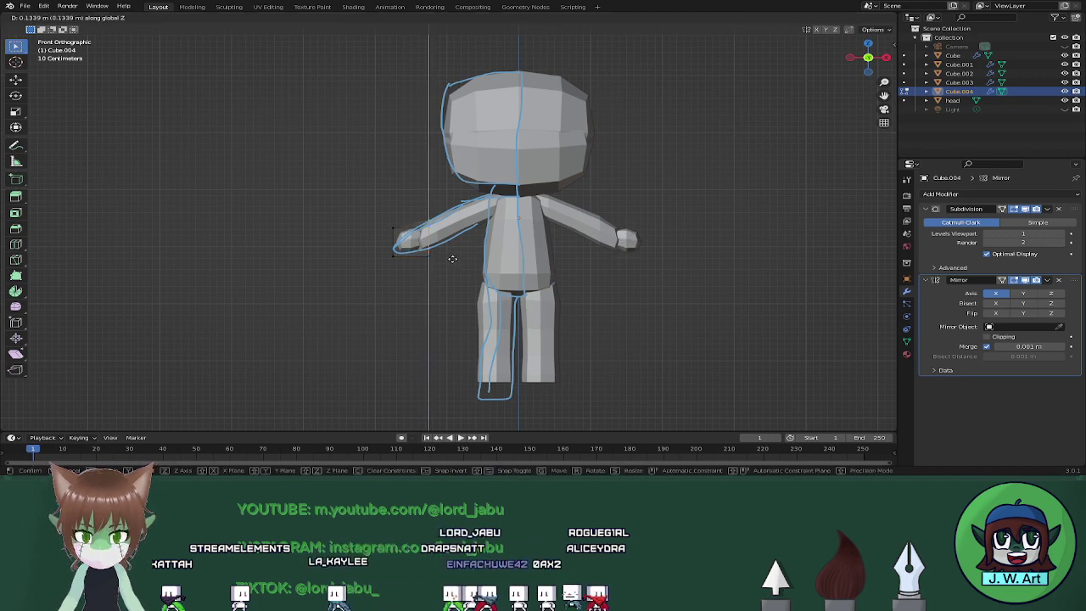
left_click(453, 259)
key("g")
key("x")
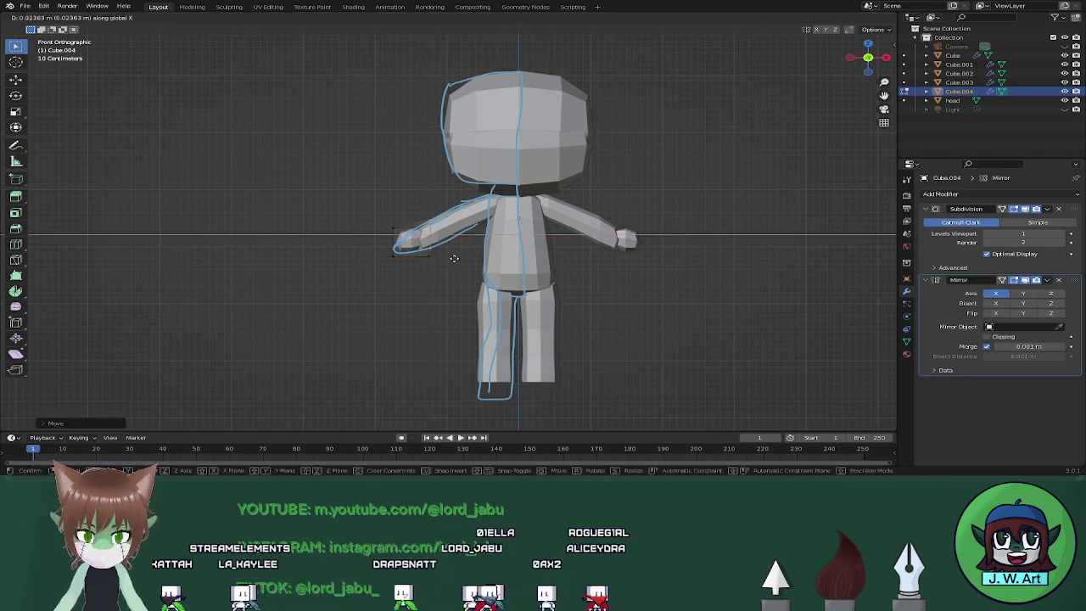
left_click(465, 258)
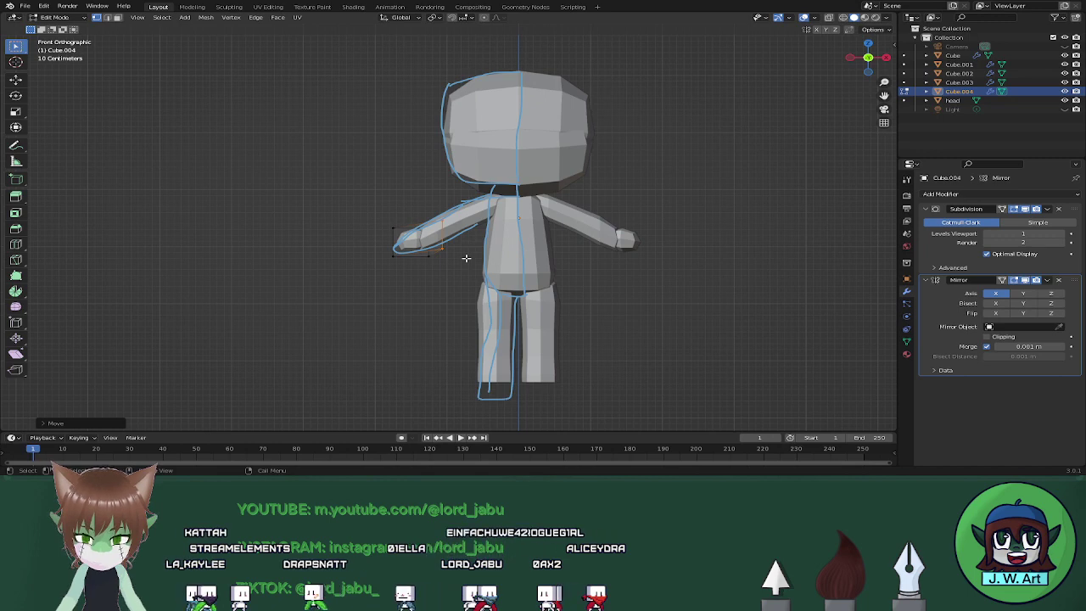
key("g")
key("z")
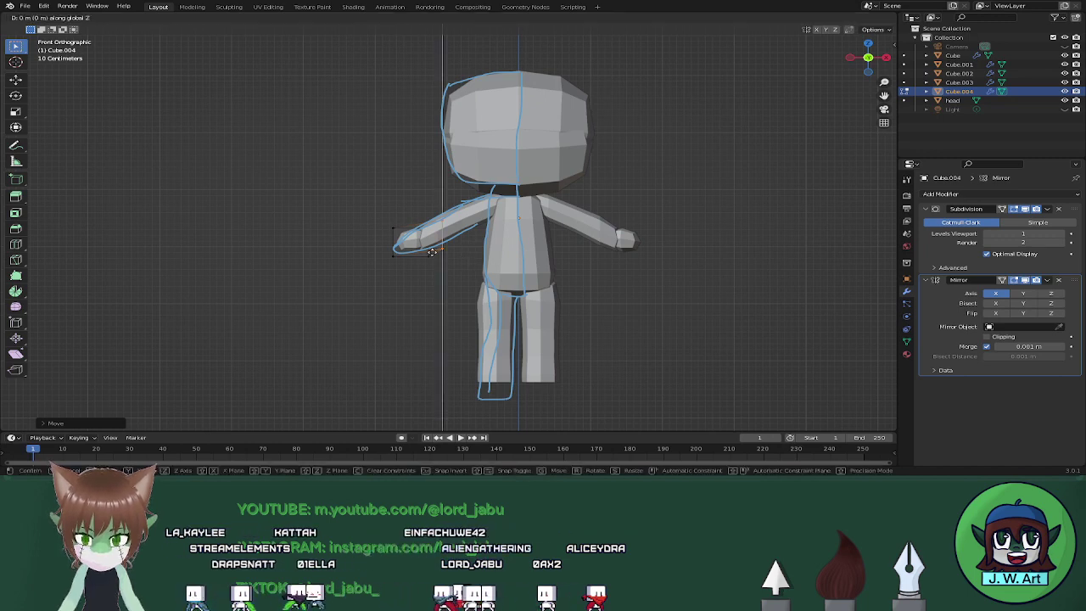
left_click(432, 248)
Lower the outer fingertip-end vertices of the hand along Z by roughly 0.2 m to follow the arm's slope.
key("shift+z")
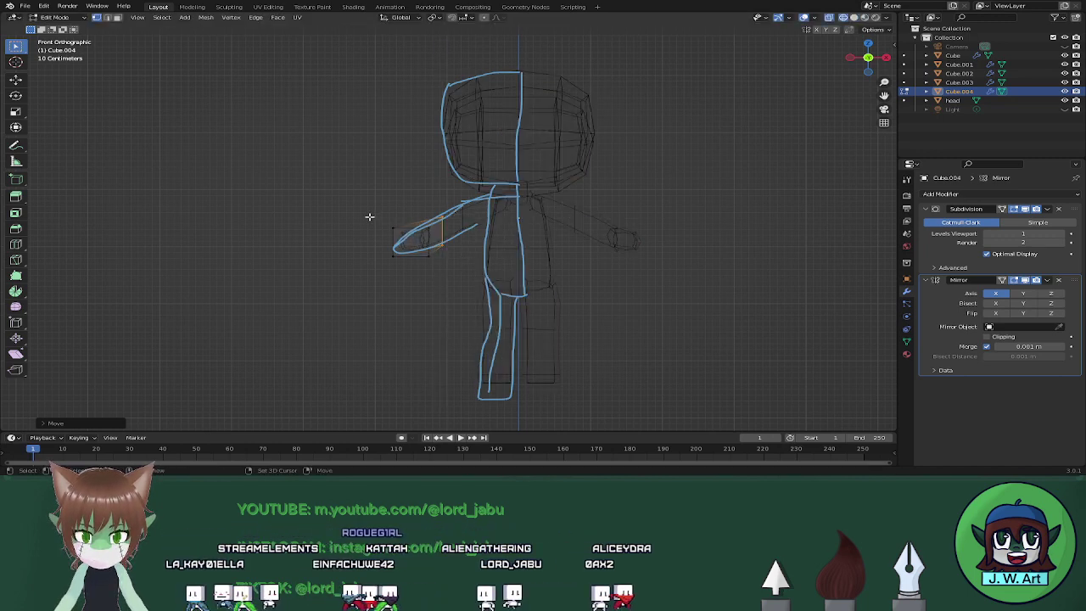
mouse_move(374, 223)
left_mouse_down()
mouse_move(413, 254)
mouse_move(404, 262)
left_mouse_up()
key("shift+z")
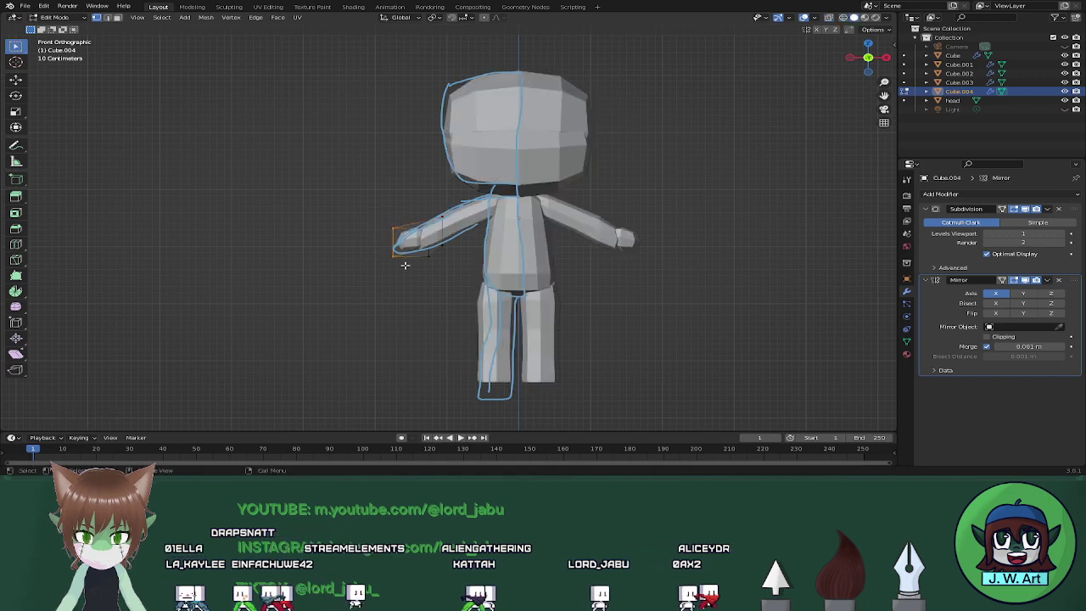
key("g")
key("z")
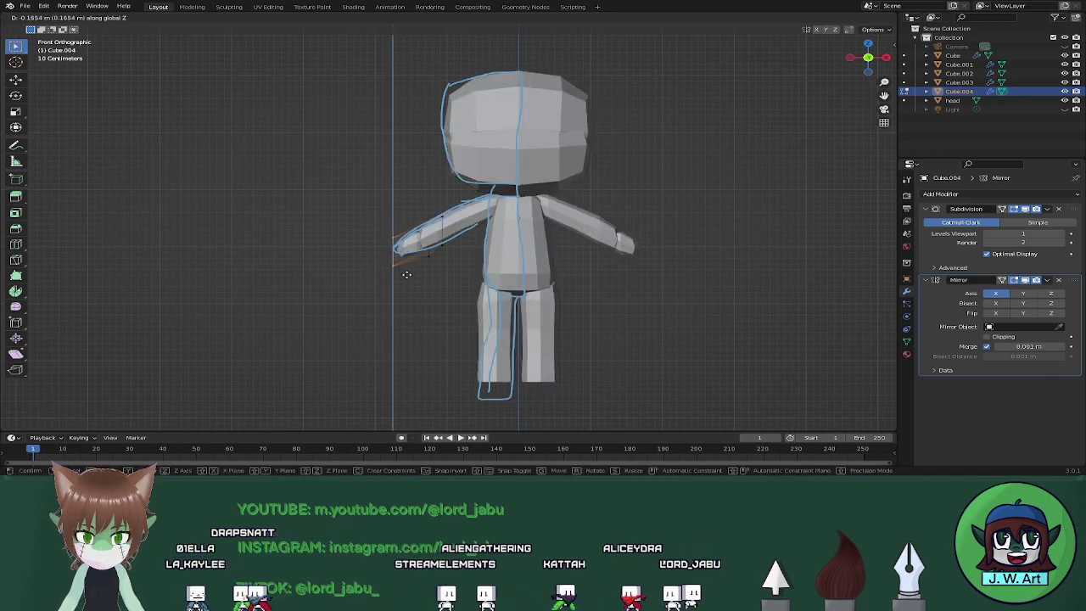
left_click(408, 277)
From behind the character, raise the hand's wrist-end vertices about 0.12 m and move them along X further into the arm.
middle_click_drag(407, 277, 577, 221)
key("shift+z")
left_click_drag(434, 210, 494, 283)
key("shift+z")
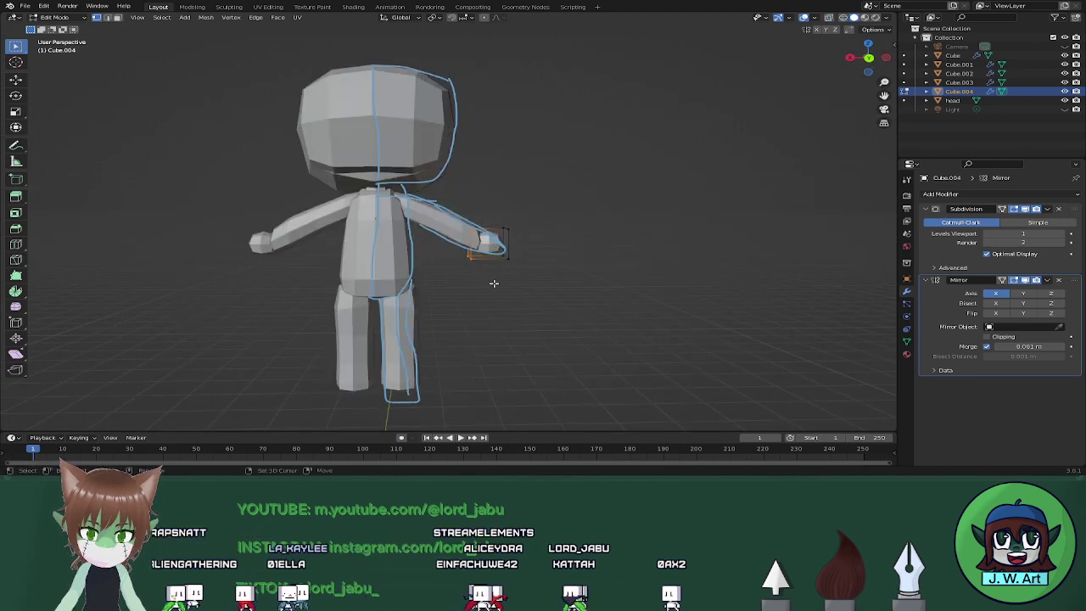
key("g")
key("z")
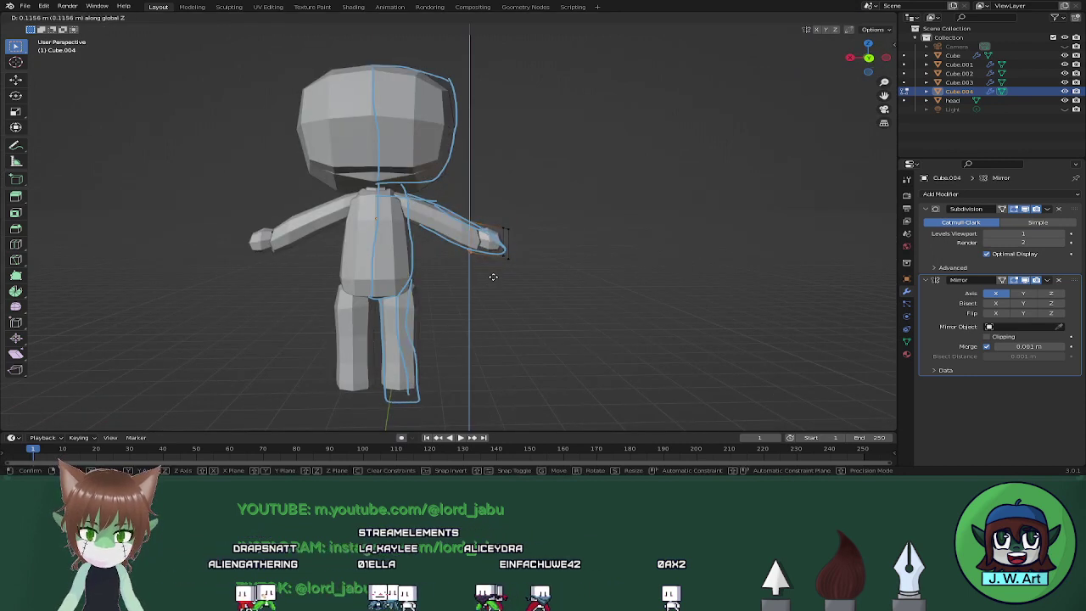
left_click(493, 277)
key("g")
key("x")
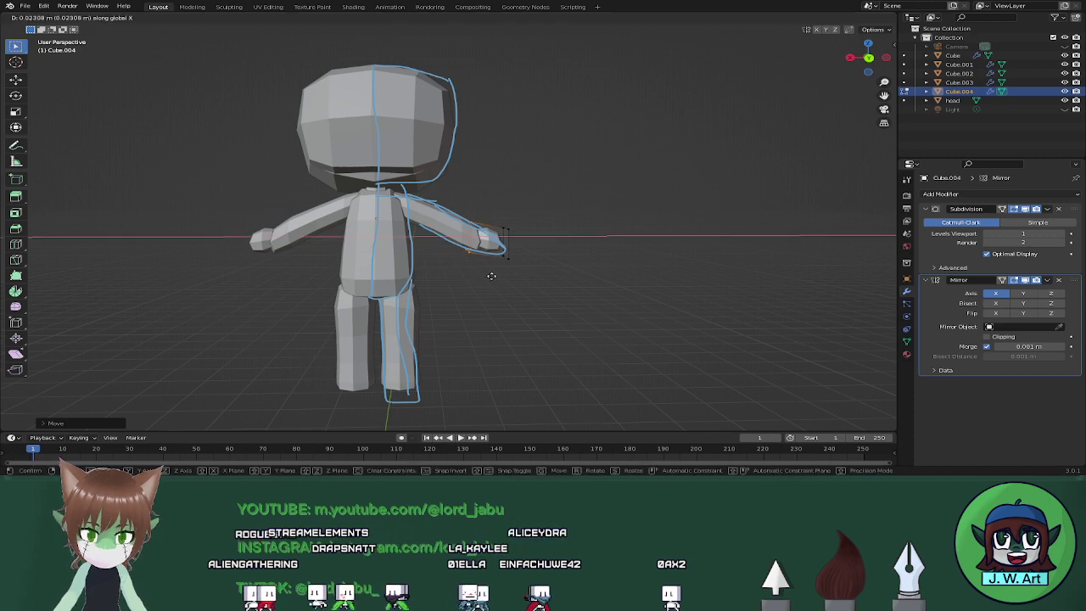
left_click(481, 274)
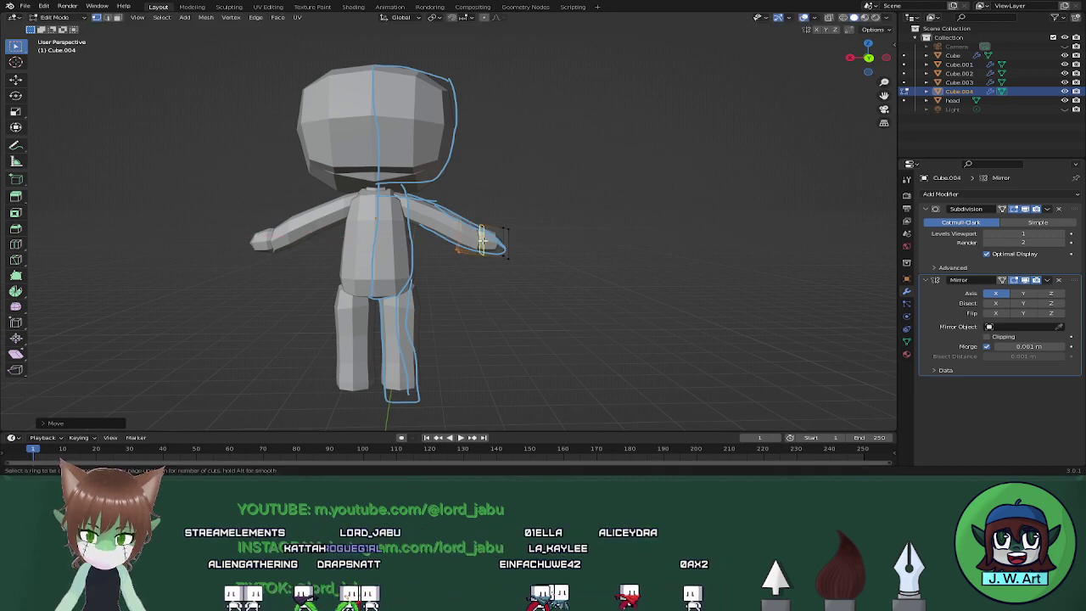
Add a loop cut around the middle of the hand and scale the new loop to adjust its thickness.
key("g")
key("g")
left_click(482, 240)
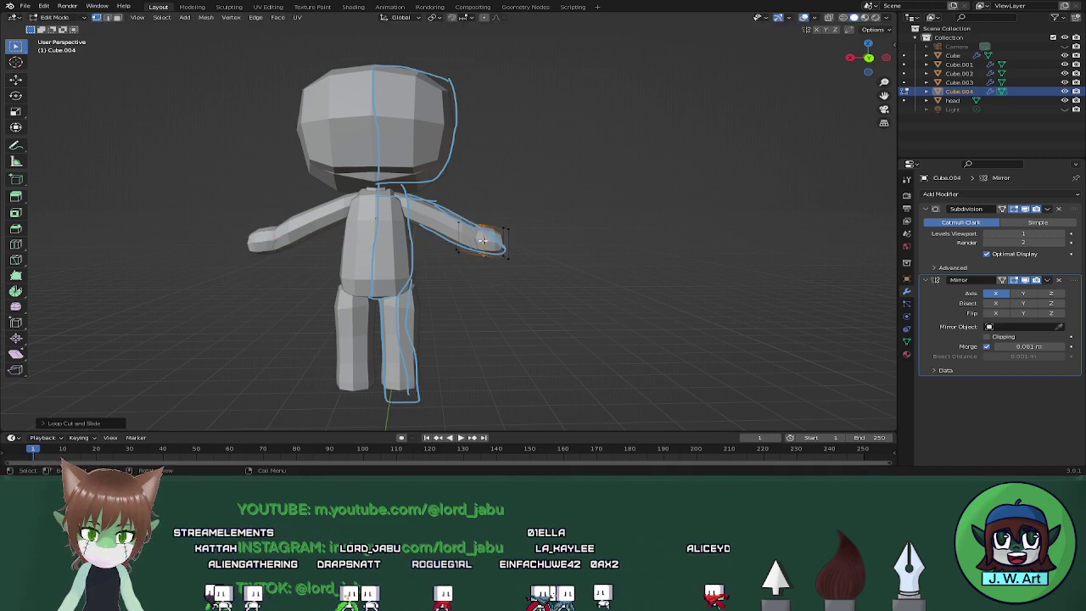
key("s")
left_click(492, 256)
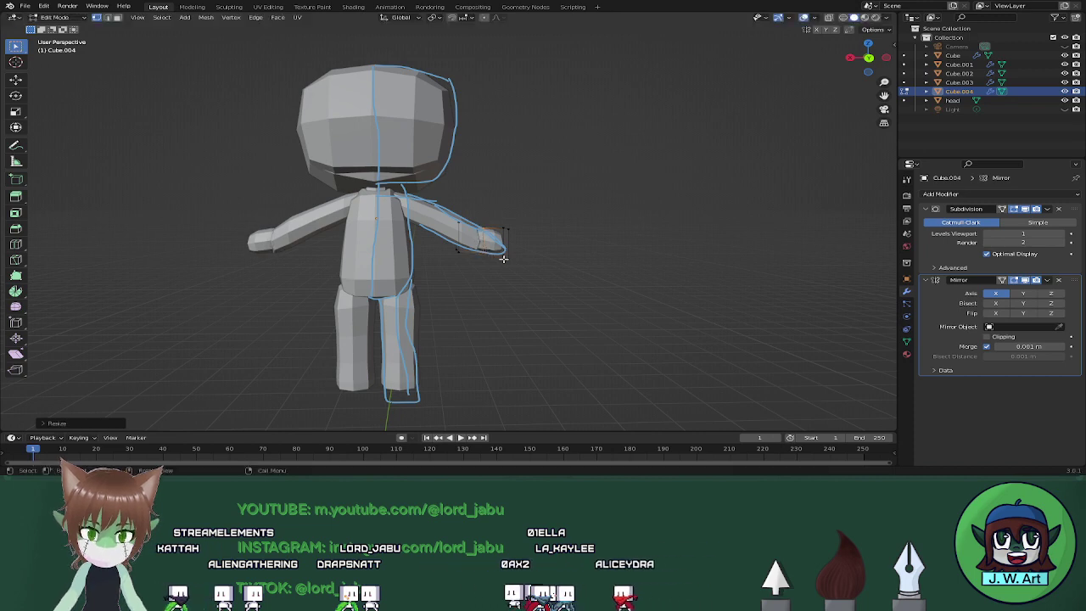
Move the fingertip-end vertices outward along X and down along Z, then scale them down to taper the hand.
mouse_move(497, 252)
middle_mouse_down()
mouse_move(498, 264)
mouse_move(507, 258)
middle_mouse_up()
key("shift+z")
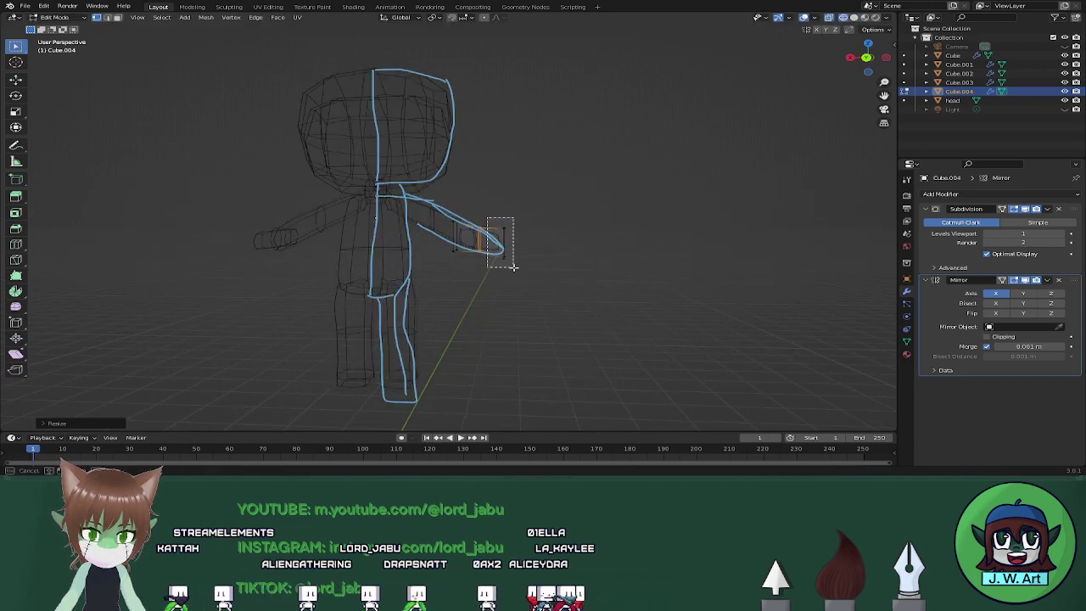
key("shift+z")
key("g")
key("x")
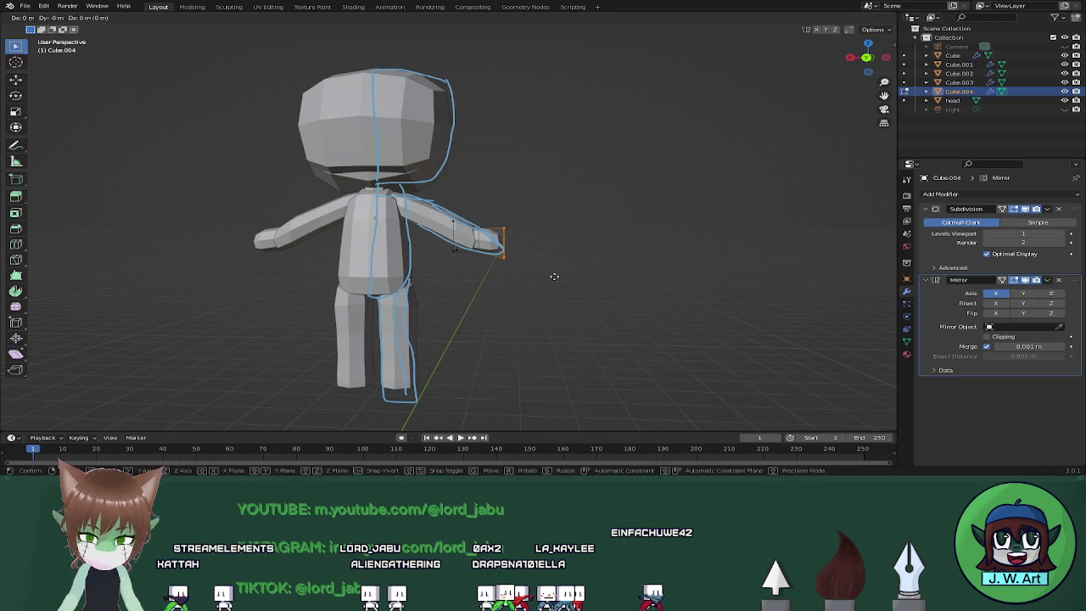
left_click(563, 276)
key("g")
key("z")
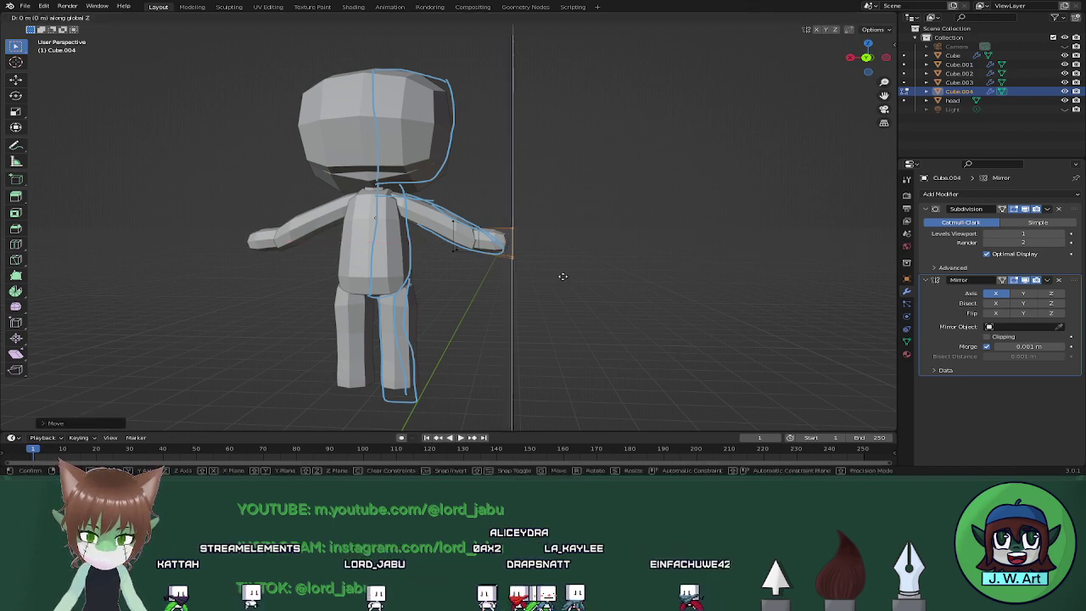
left_click(551, 290)
key("s")
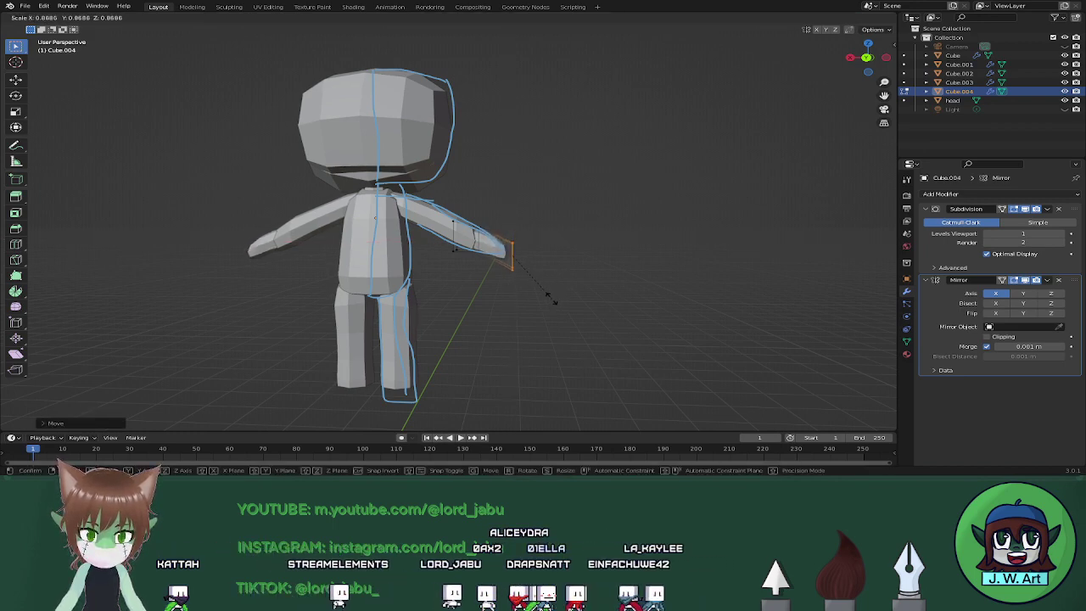
left_click(532, 290)
Widen the fingertip end of the hand along the Y axis to nearly twice its width.
middle_click_drag(532, 291, 451, 306)
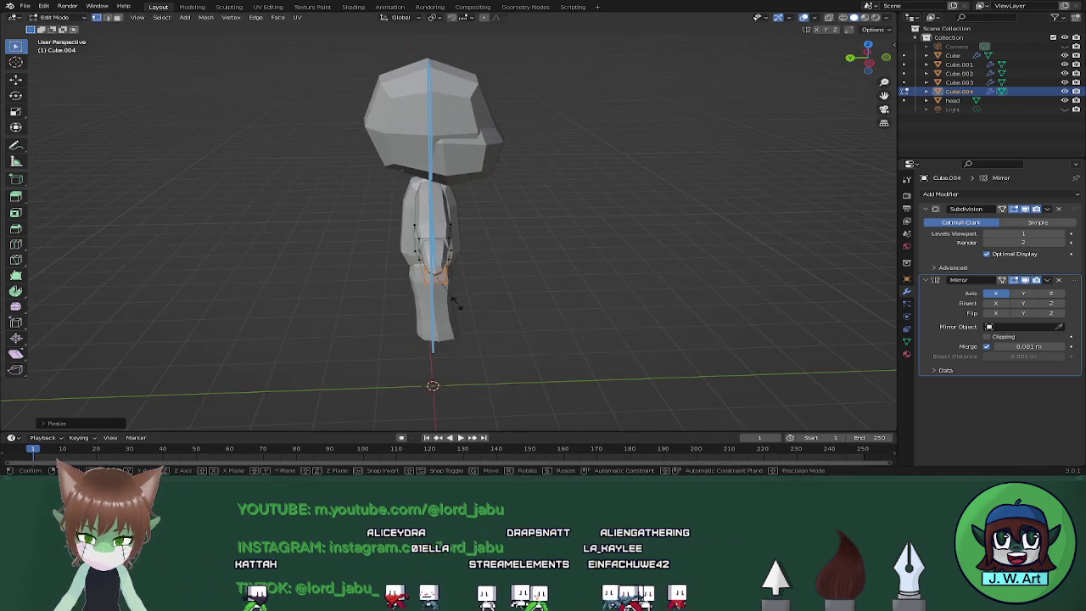
key("s")
key("y")
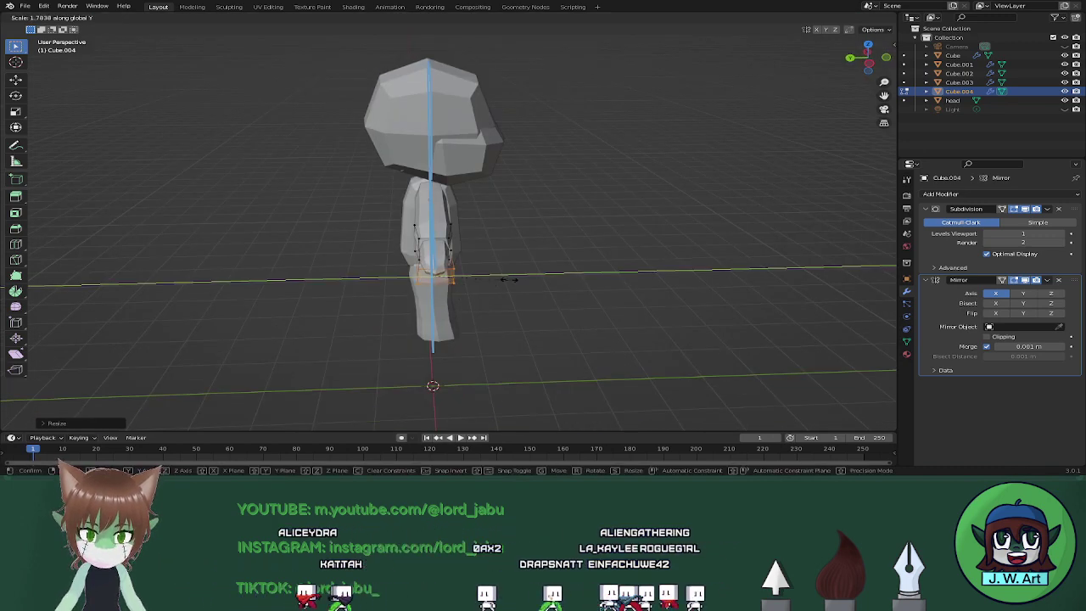
left_click(516, 273)
Raise the lower wrist-end vertices of the hand about 0.1 m along Z and scale the whole hand up slightly.
middle_click_drag(516, 273, 412, 209)
scroll(412, 212, "up", 3)
mouse_move(416, 248)
middle_mouse_down()
mouse_move(407, 207)
mouse_move(387, 280)
mouse_move(421, 263)
middle_mouse_up()
left_click_drag(447, 309, 447, 309)
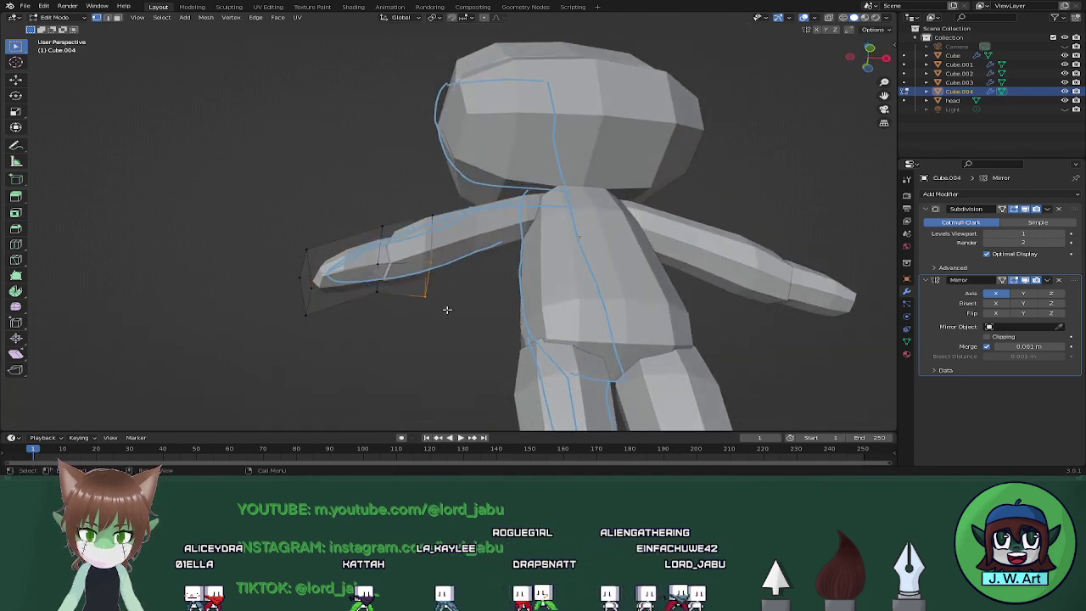
key("g")
key("z")
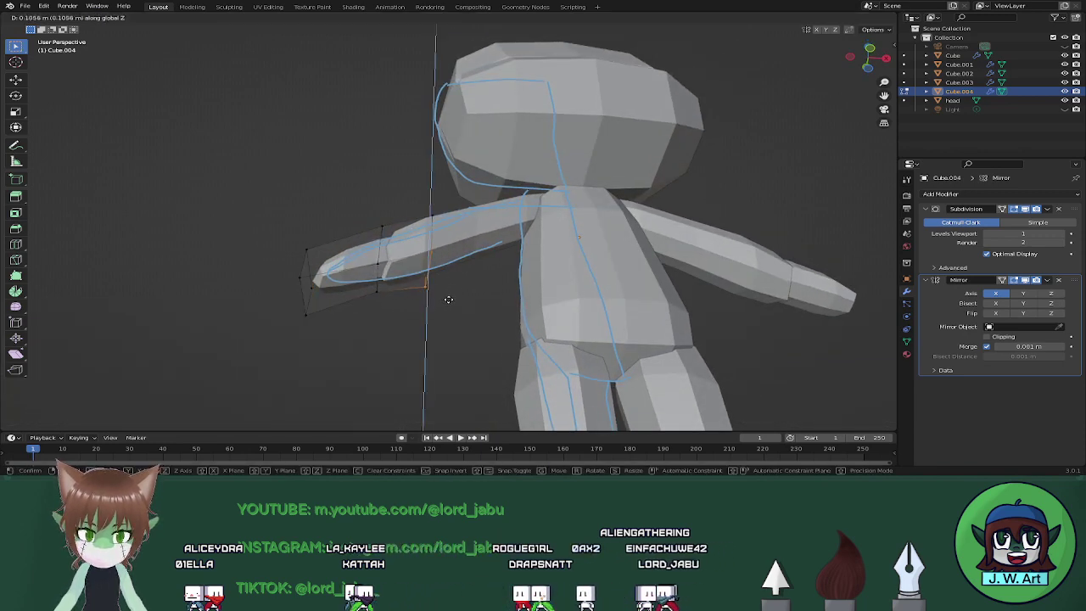
left_click(449, 299)
middle_click_drag(444, 296, 466, 334)
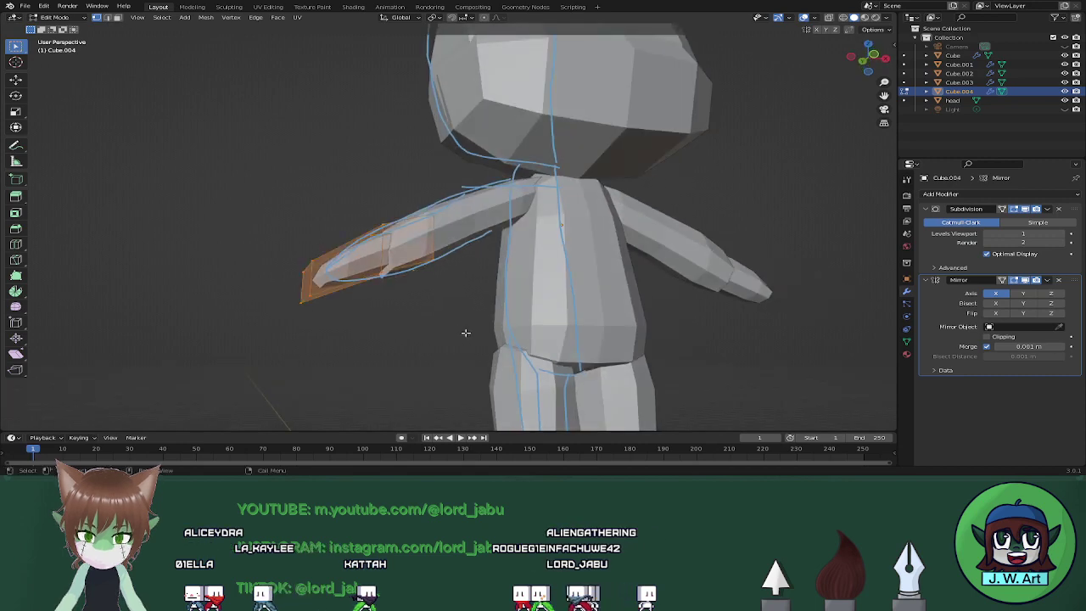
key("s")
left_click(472, 337)
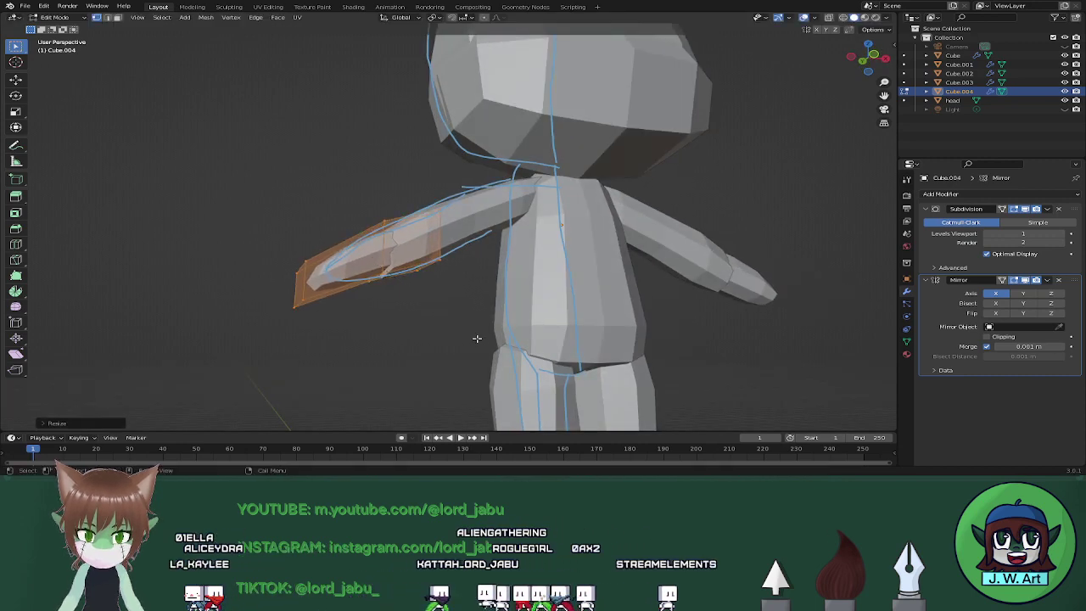
Extrude the hand's front face near the wrist outward as a thumb base and scale its end face to about two thirds.
middle_click_drag(472, 337, 531, 325)
scroll(438, 332, "down", 2)
scroll(462, 291, "up", 4)
middle_click_drag(461, 292, 499, 305)
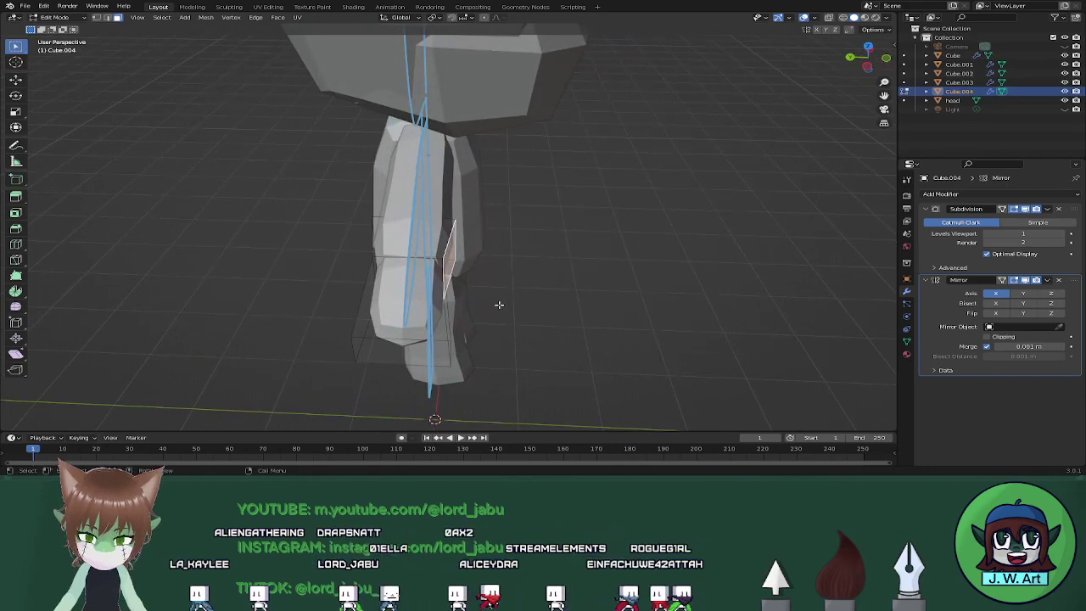
key("g")
key("z")
key("z")
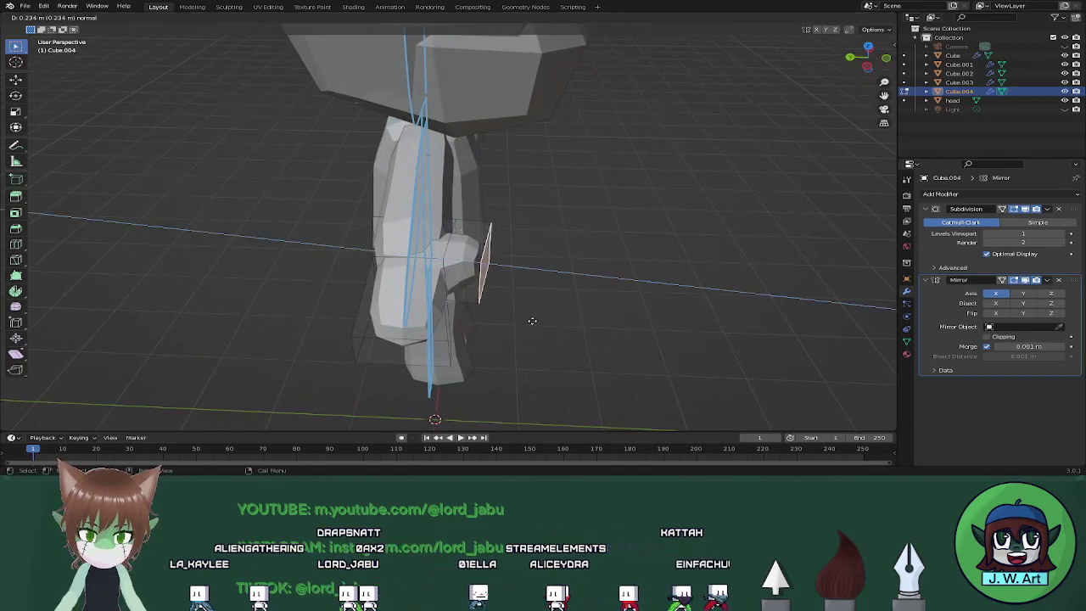
left_click(506, 309)
mouse_move(531, 313)
middle_mouse_down()
mouse_move(522, 323)
mouse_move(534, 329)
middle_mouse_up()
key("s")
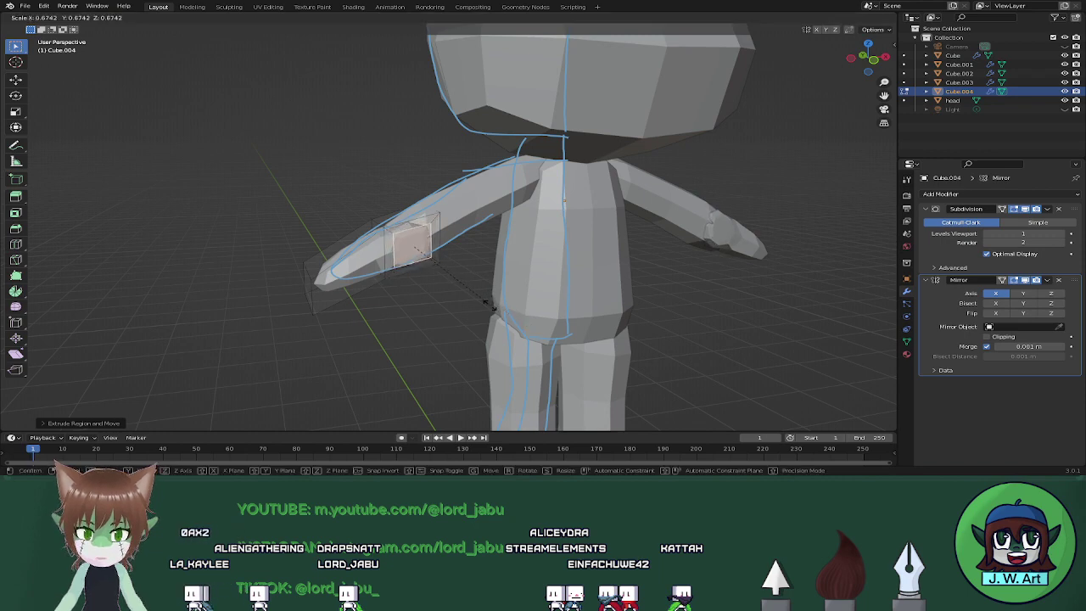
left_click(486, 298)
Extrude the thumb's end face once more to lengthen the thumb and reposition the new tip face.
middle_click_drag(485, 299, 620, 299)
key("e")
left_click(405, 320)
key("Tab")
scroll(502, 274, "up", 2)
key("Tab")
key("g")
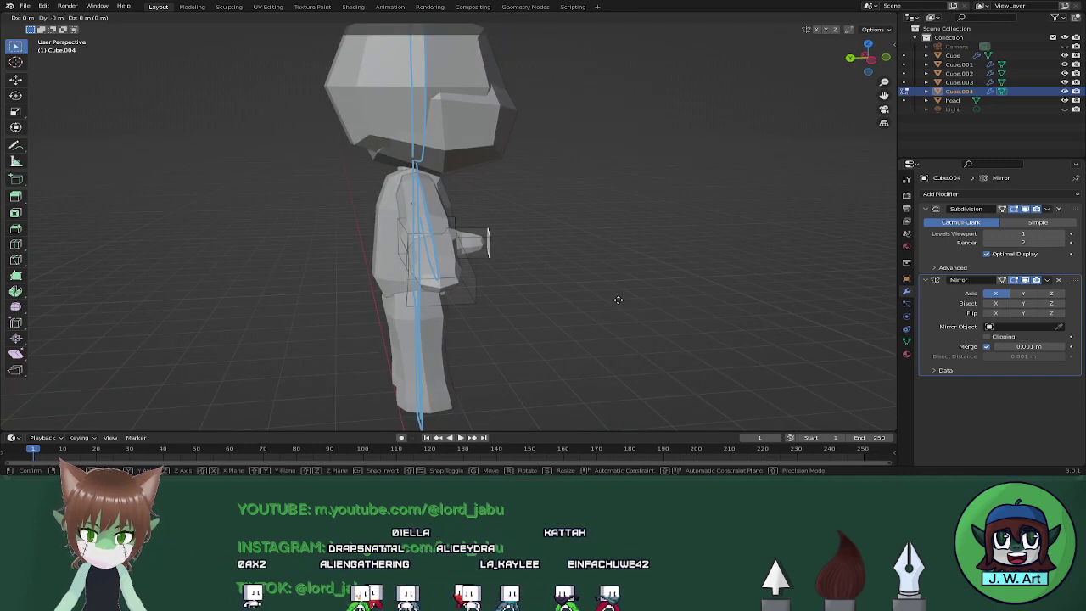
left_click(608, 298)
Move the thumb's tip face along the X axis and resize it to shape the thumb.
middle_click_drag(601, 300, 470, 262)
key("g")
key("x")
left_click(479, 309)
key("s")
left_click(547, 290)
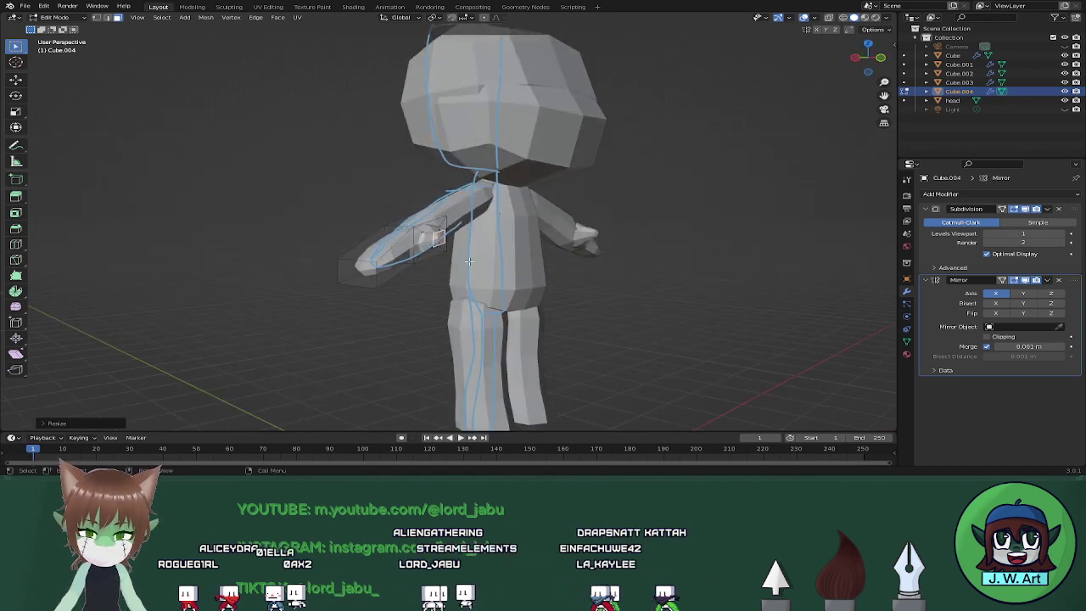
Select the whole hand mesh, scale it down slightly, and return to Object Mode.
key("s")
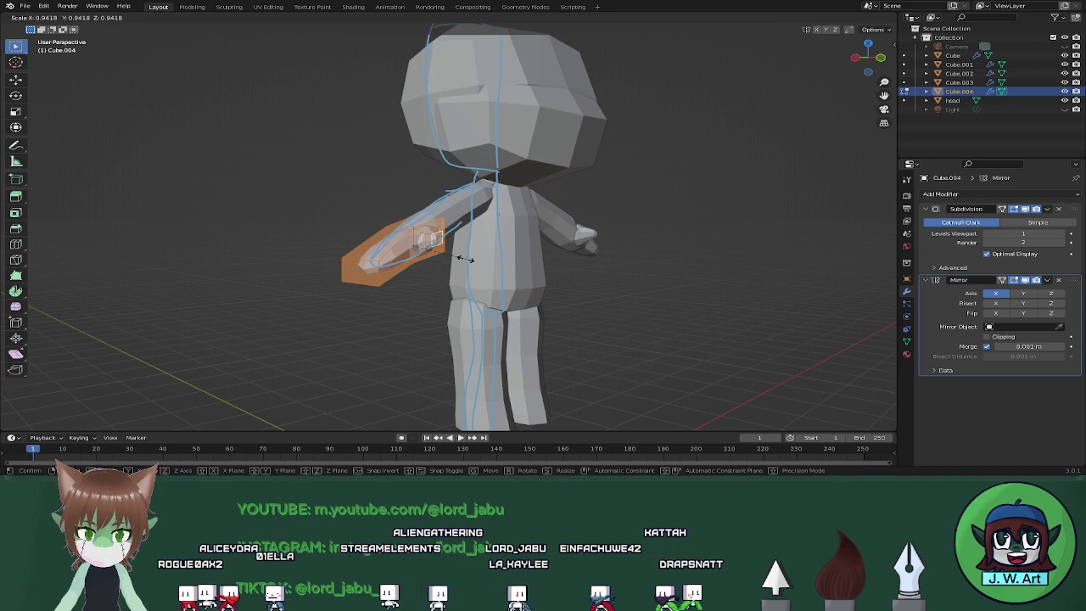
left_click(464, 258)
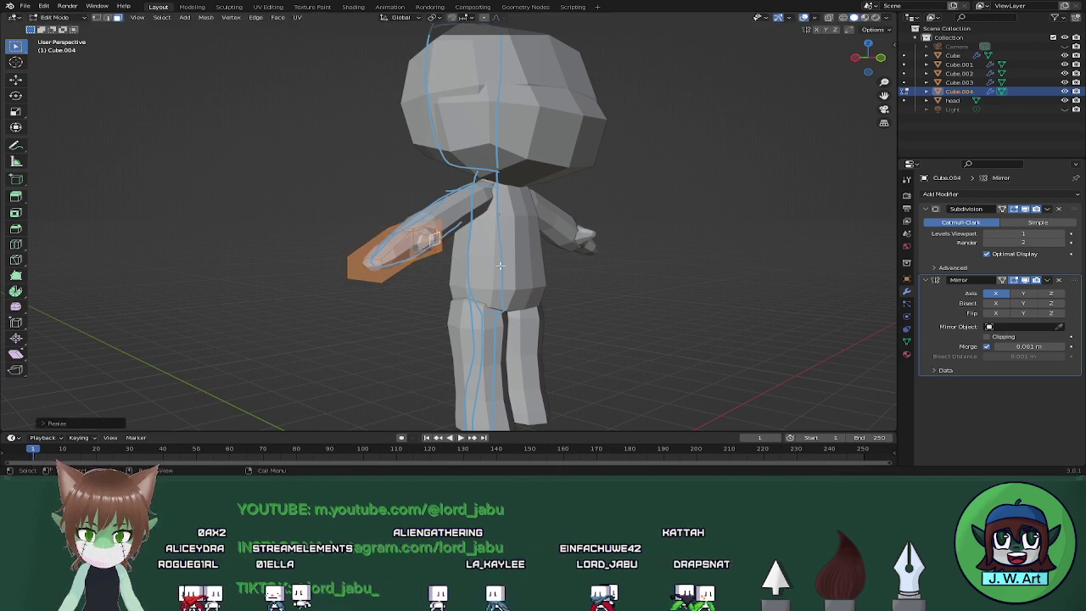
middle_click_drag(463, 260, 494, 240)
scroll(456, 263, "down", 5)
key("Tab")
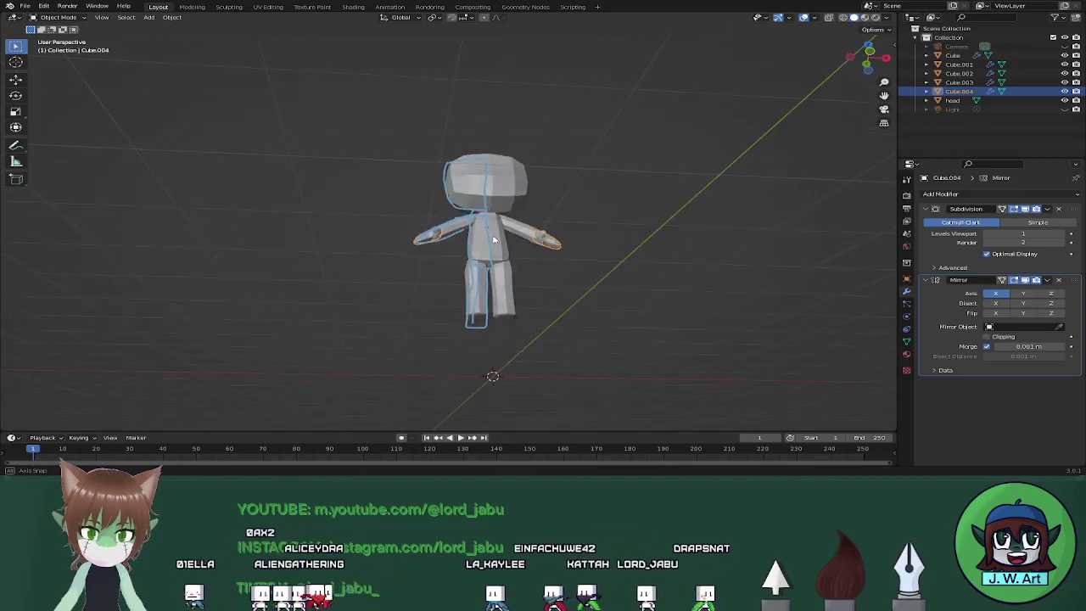
Hide the blue sketched annotation outline in the viewport and view the whole character from the front.
left_click(814, 17)
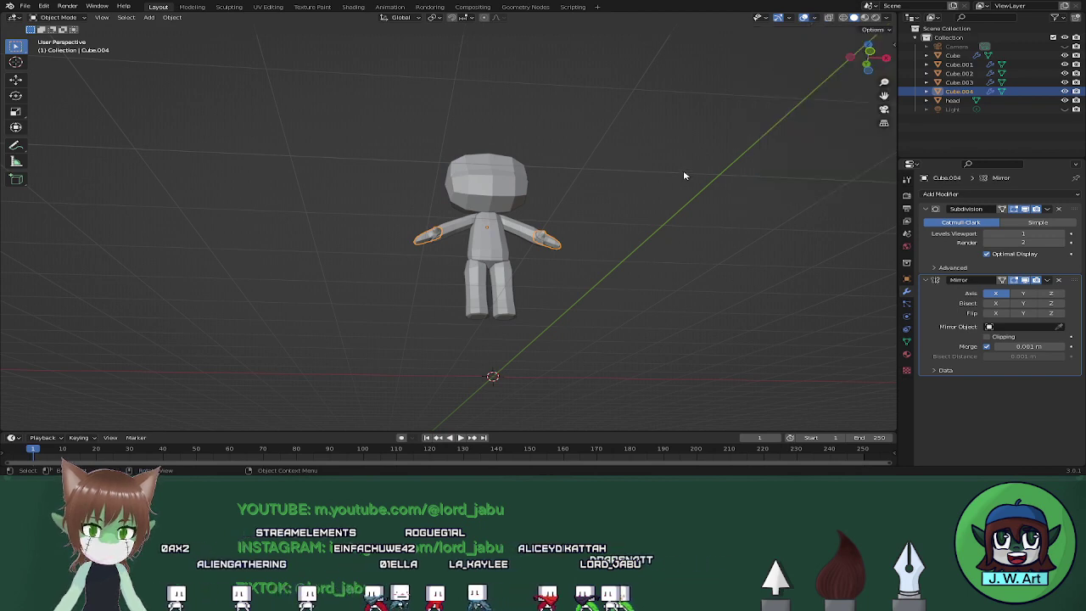
middle_click_drag(685, 174, 700, 227)
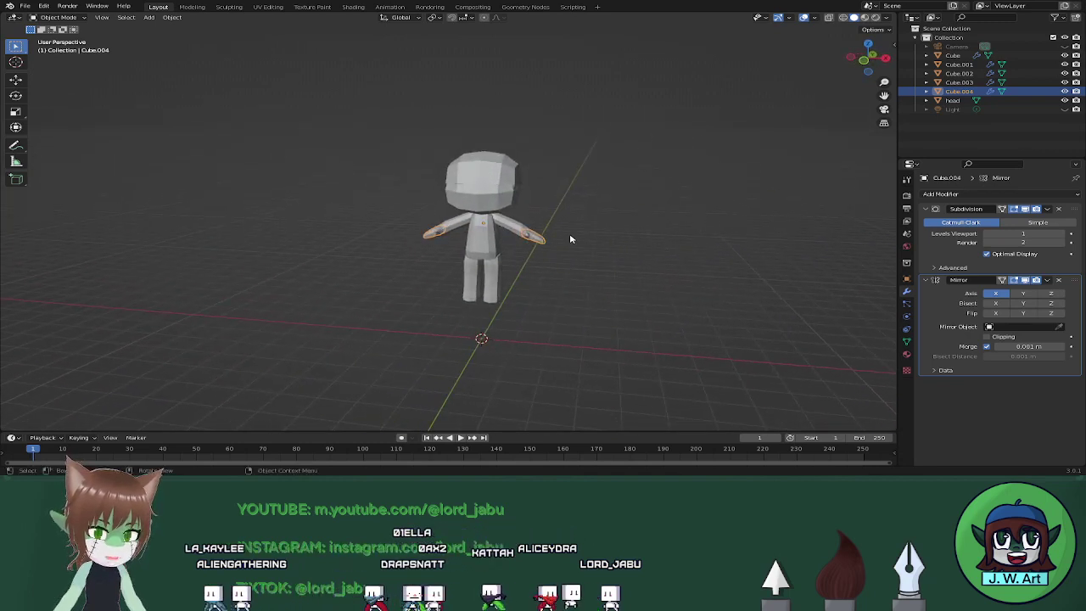
mouse_move(570, 239)
middle_mouse_down()
mouse_move(589, 218)
mouse_move(585, 226)
middle_mouse_up()
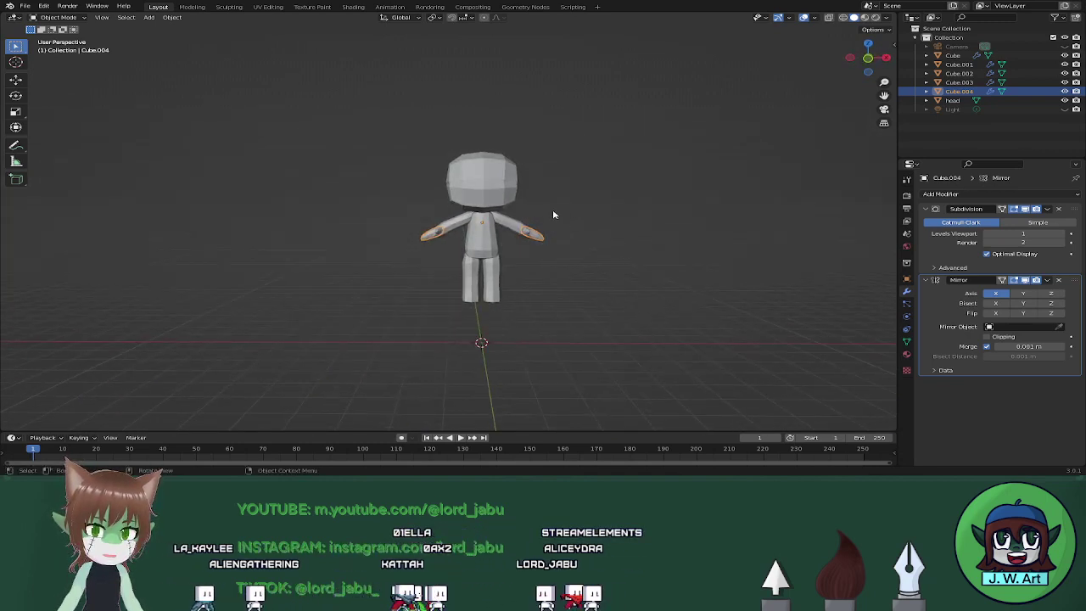
Apply the Subdivision and Mirror modifiers on the hands object (Cube.004).
left_click(1047, 209)
left_click(1010, 221)
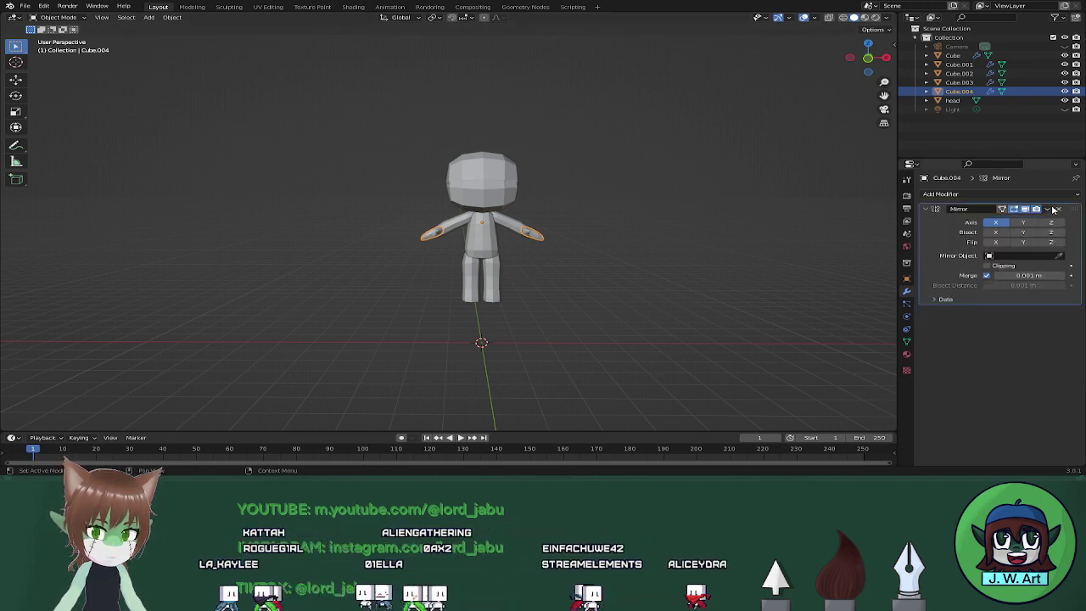
left_click(1048, 209)
left_click(1025, 221)
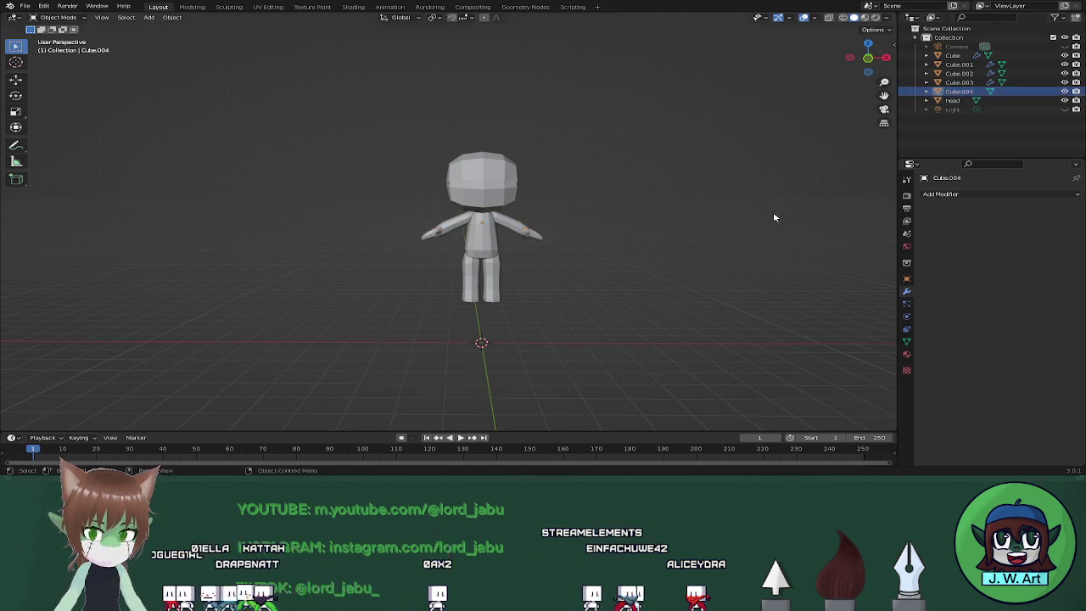
Apply the Subdivision and Mirror modifiers on the legs (Cube.003) and the Subdivision modifier on the neck (Cube.002).
middle_click_drag(773, 217, 784, 187)
left_click(959, 82)
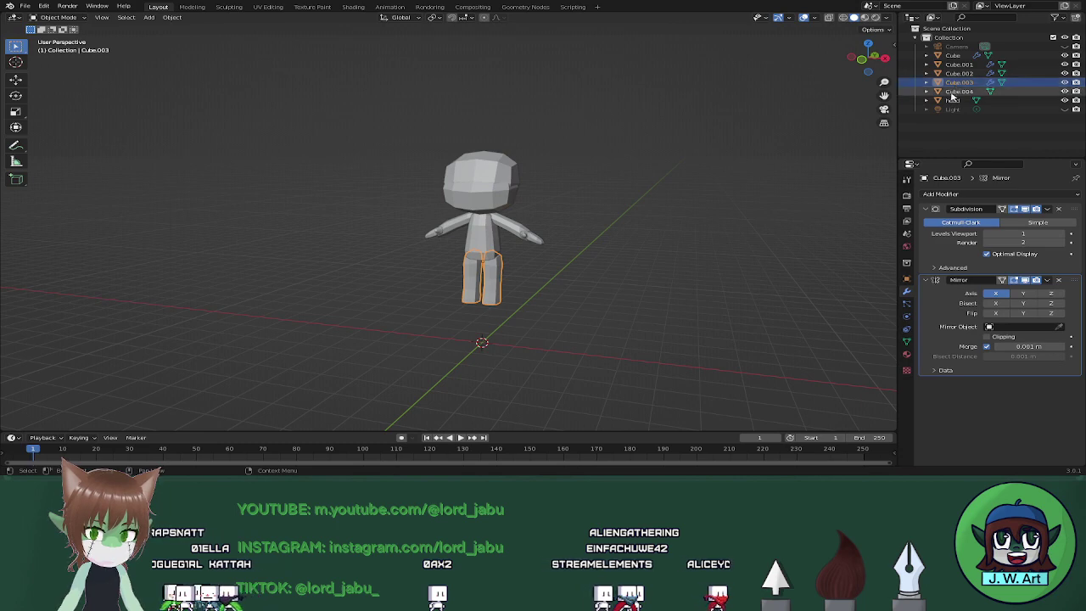
left_click(1046, 209)
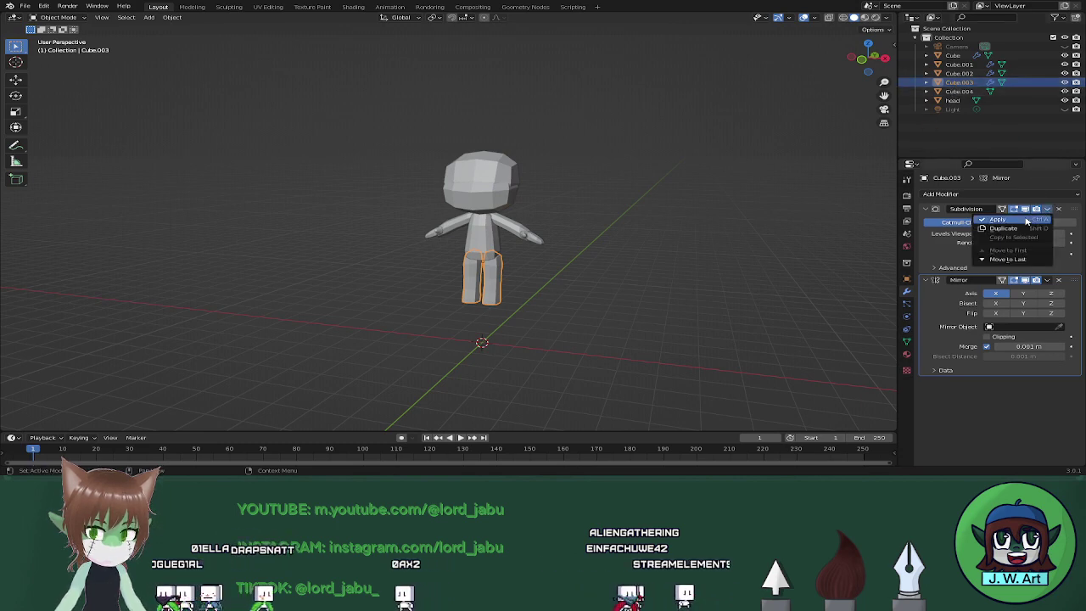
left_click(1027, 220)
left_click(1047, 208)
left_click(1019, 220)
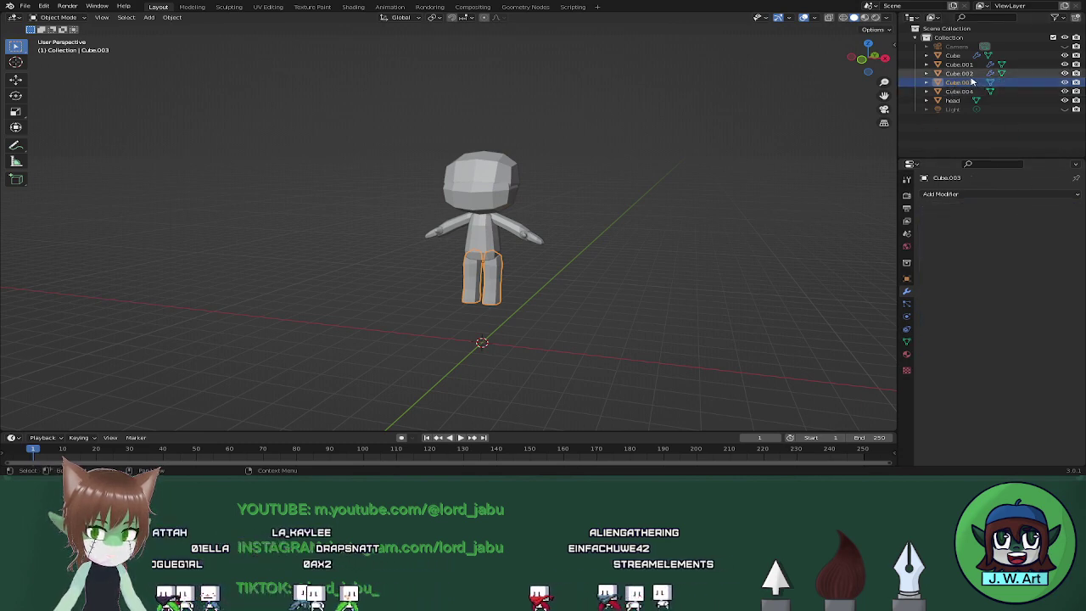
left_click(967, 73)
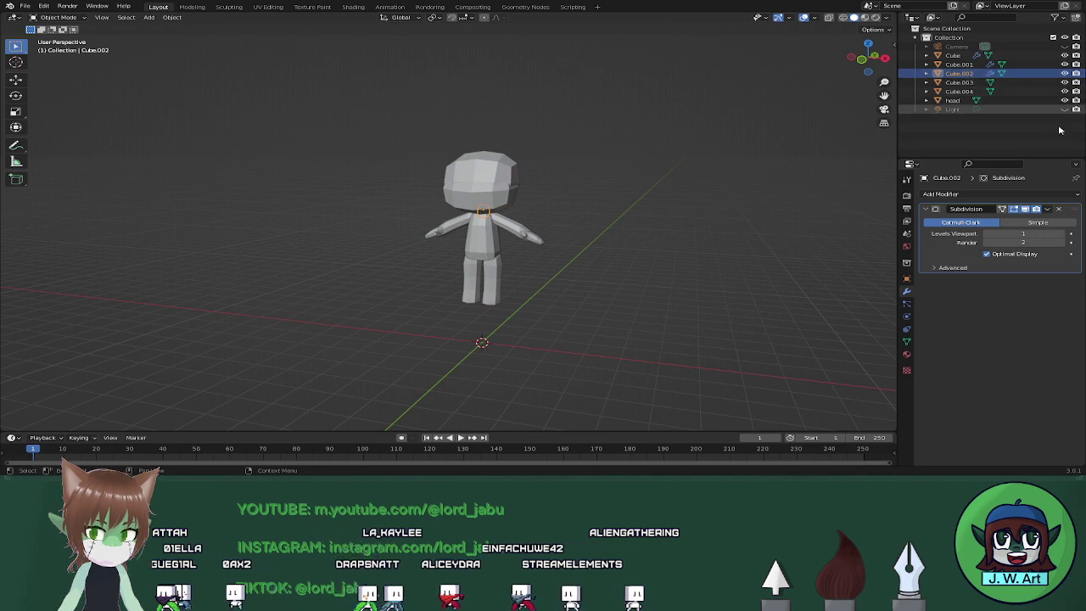
left_click(1047, 209)
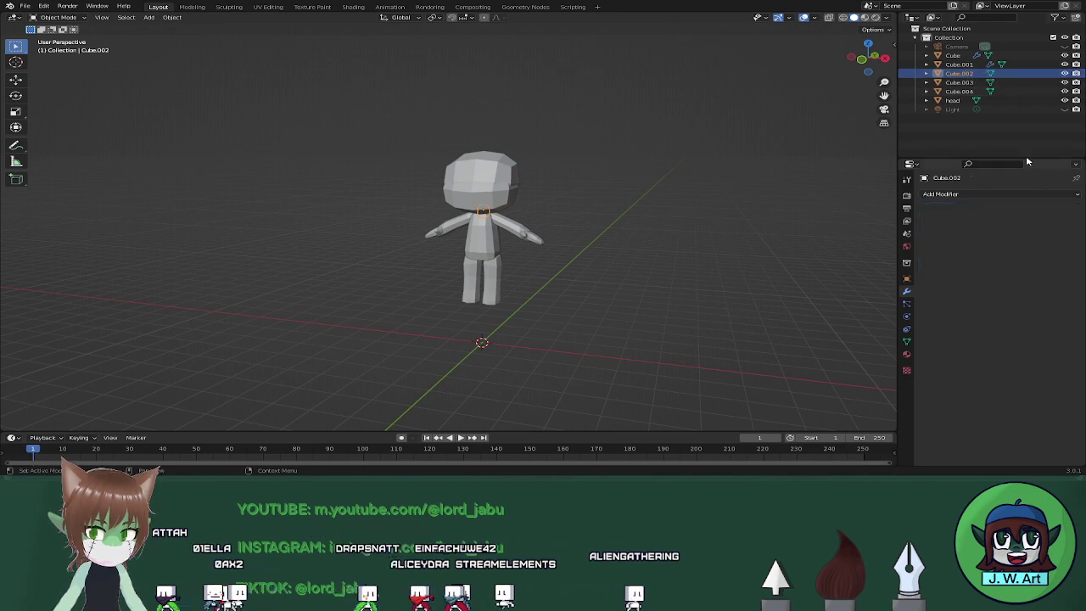
Enter Edit Mode on the arms object (Cube.001) and scale down the end face at the wrist.
left_click(959, 65)
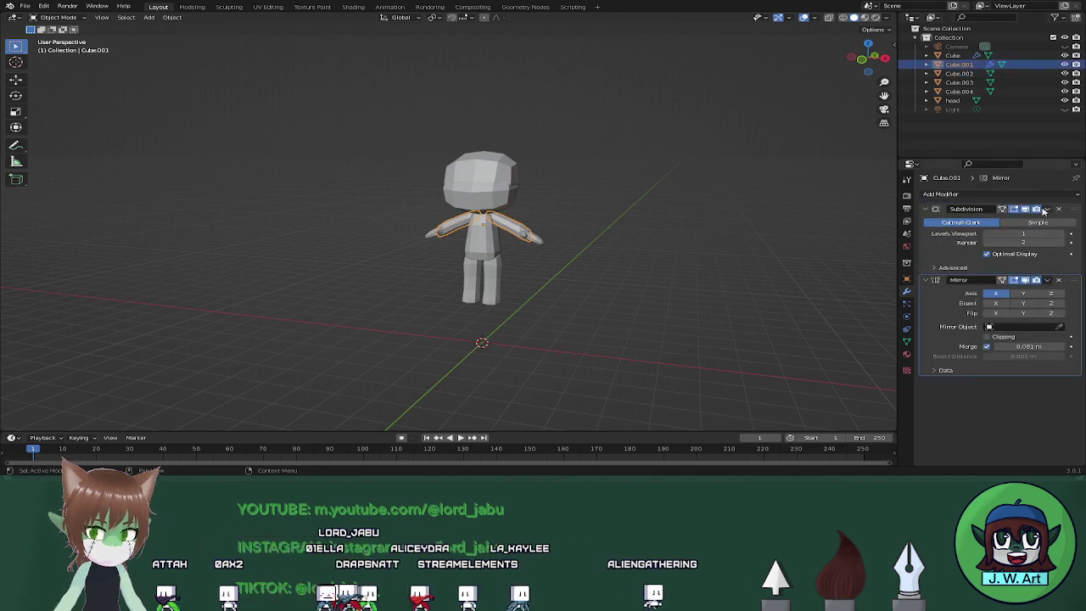
key("Tab")
scroll(475, 218, "up", 5)
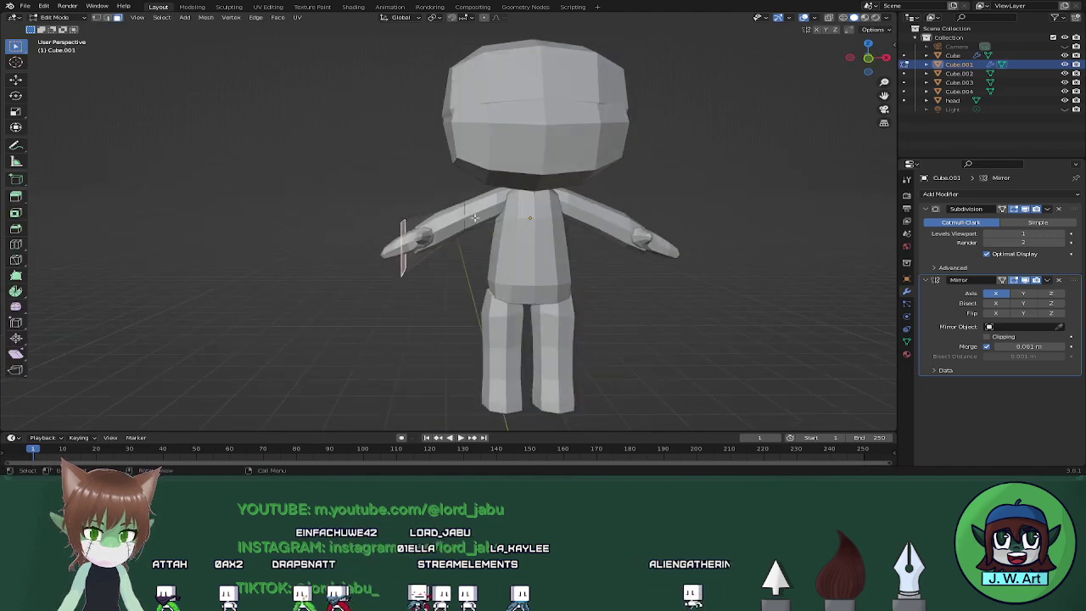
middle_click_drag(475, 218, 617, 267)
key("s")
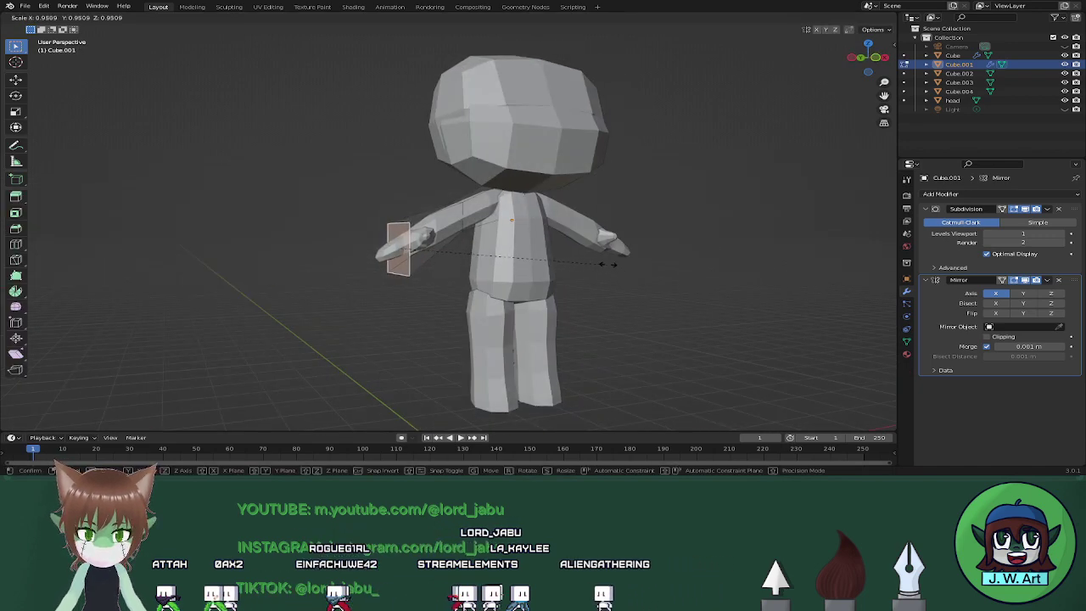
left_click(584, 250)
Select the vertex loop at the middle of the arm, including hidden vertices, and resize it.
middle_click_drag(583, 249, 520, 234)
key("shift+z")
left_click_drag(448, 182, 505, 243)
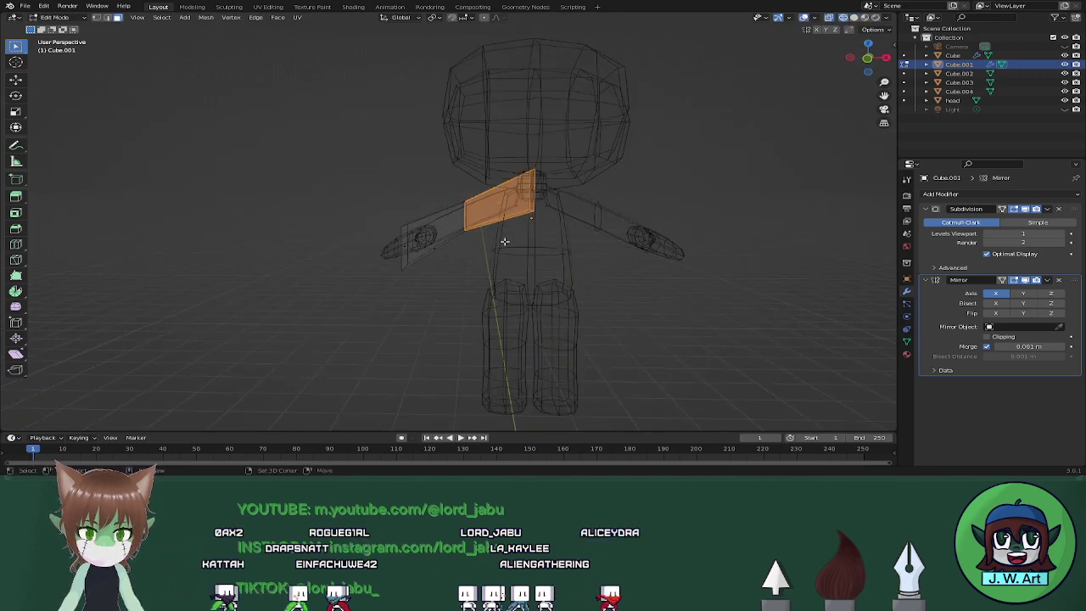
key("1")
left_click_drag(453, 199, 490, 240)
key("shift+z")
middle_click_drag(491, 240, 591, 245)
key("s")
left_click(563, 270)
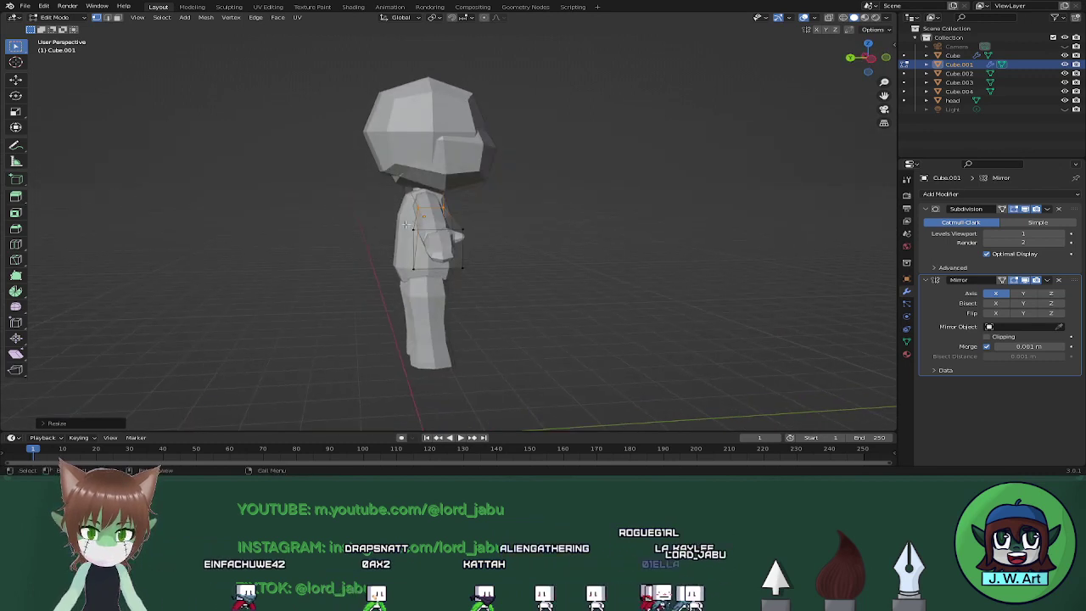
Move the rear vertices of the arm's wrist end slightly forward along the Y axis and return to Object Mode.
left_click_drag(401, 221, 429, 277)
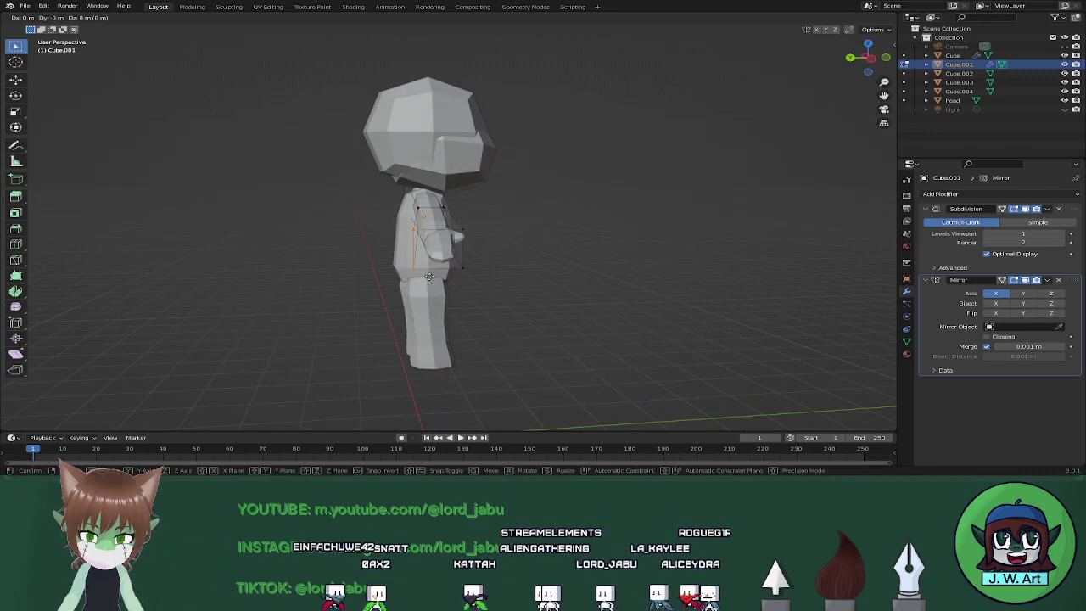
key("g")
key("y")
left_click(432, 276)
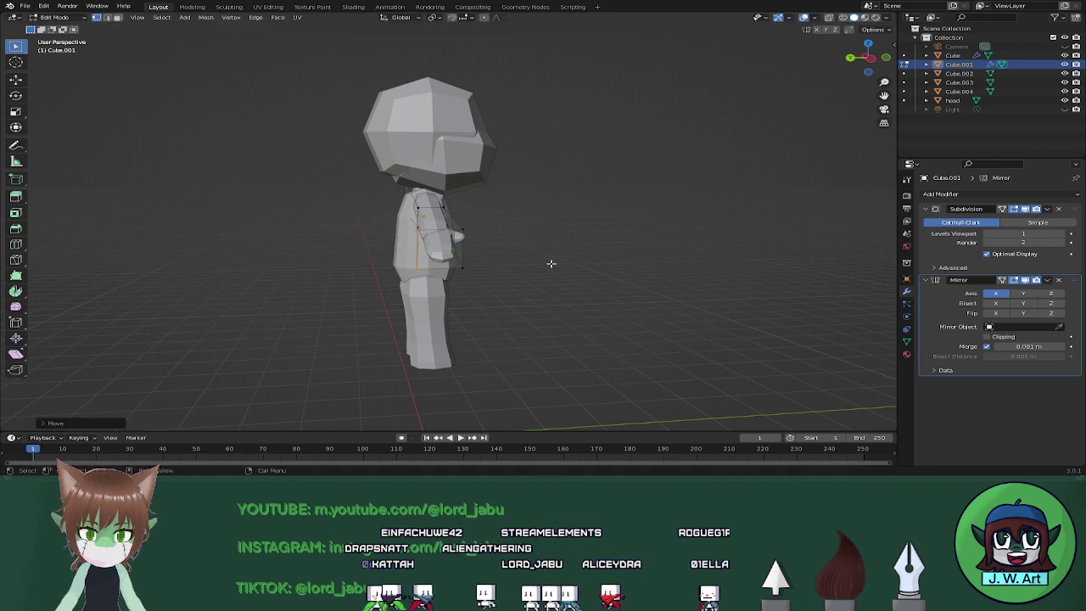
middle_click_drag(552, 264, 521, 252)
scroll(539, 255, "down", 2)
key("Tab")
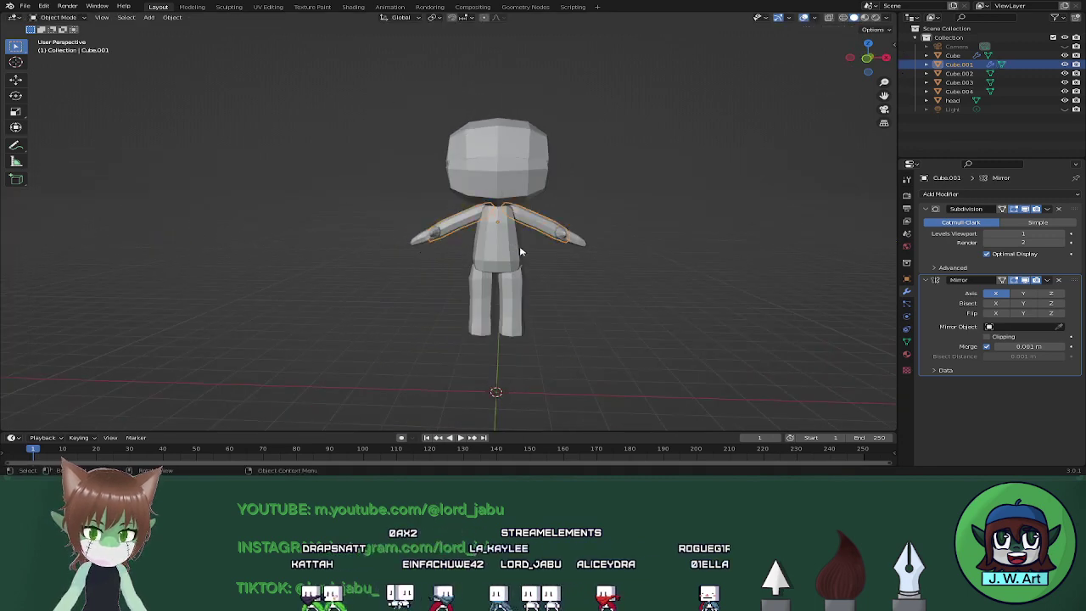
Apply the Subdivision and Mirror modifiers on the arms object (Cube.001).
left_click(1048, 209)
left_click(1019, 220)
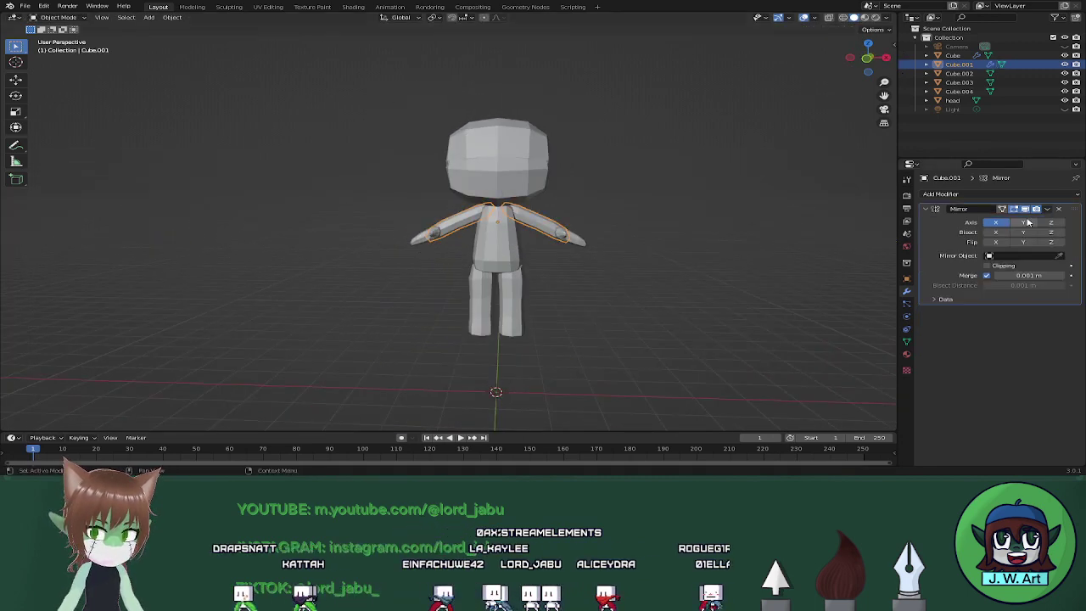
left_click(1047, 209)
left_click(1018, 219)
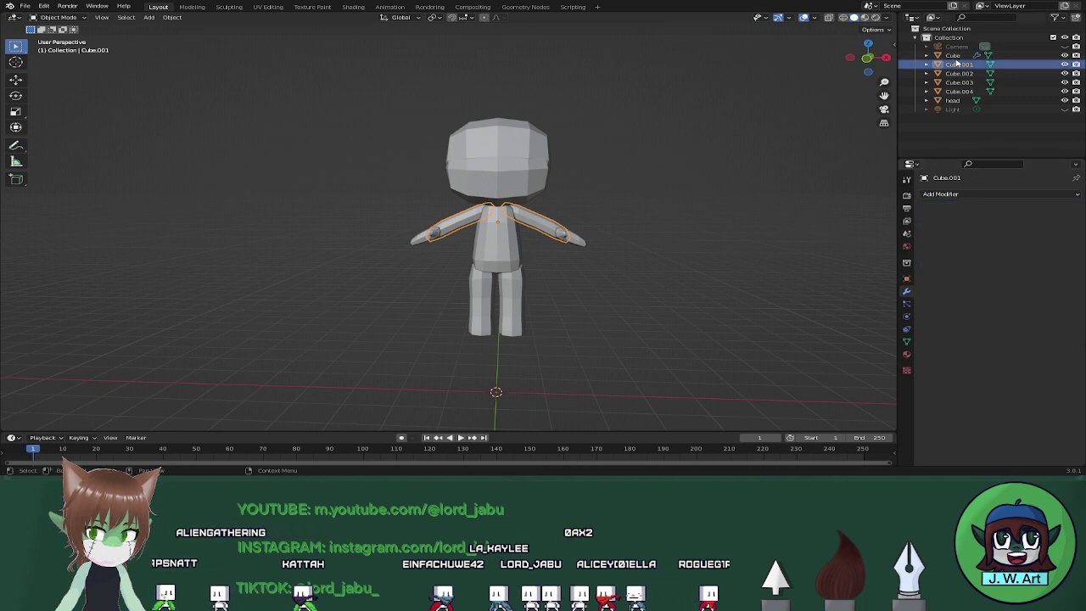
Apply the Subdivision and Mirror modifiers on the torso object (Cube).
left_click(954, 55)
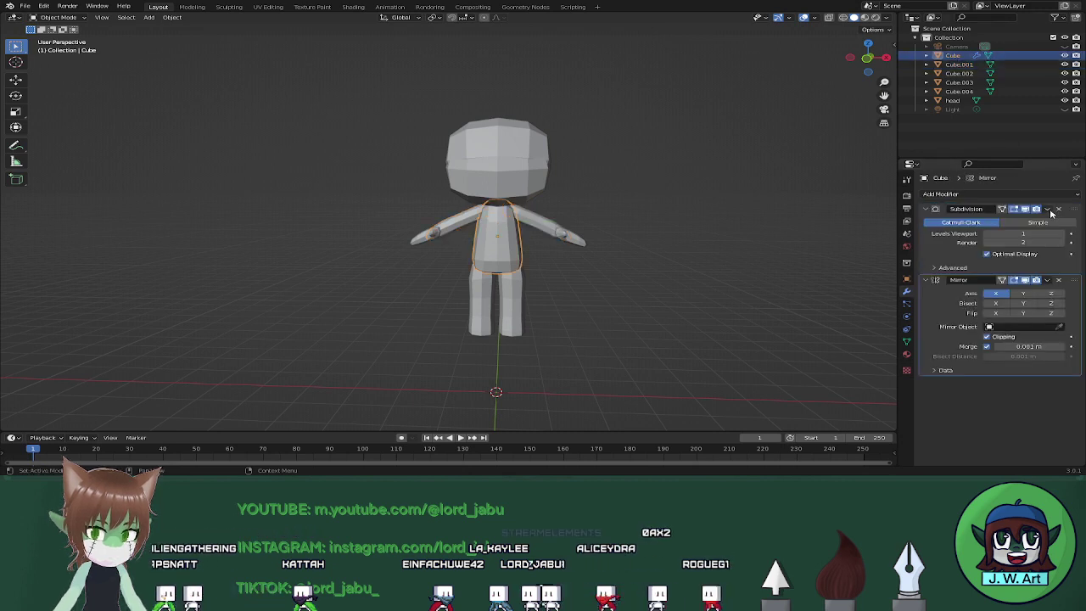
left_click(1047, 208)
left_click(1004, 220)
left_click(1047, 209)
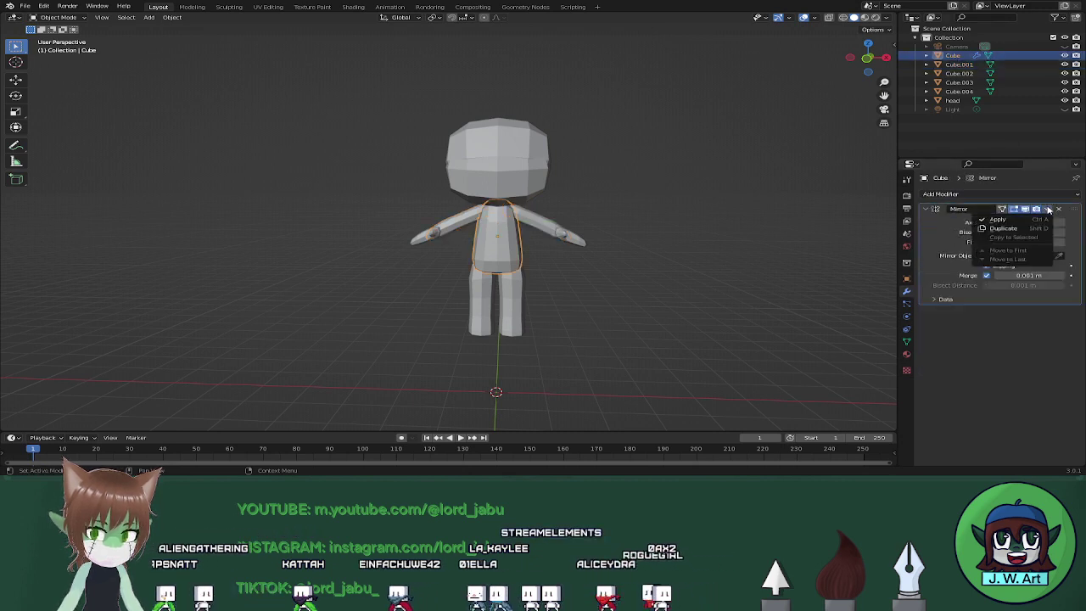
left_click(1004, 220)
Hide the head, select all remaining body parts and join them into the torso object.
left_click(1065, 100)
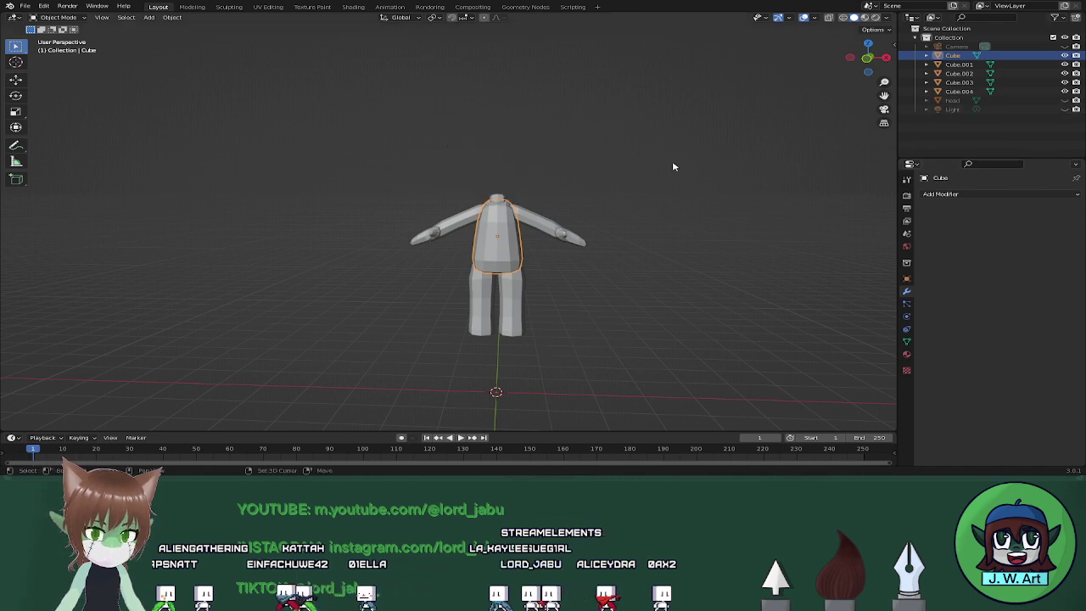
key("shift+z")
left_click_drag(355, 168, 700, 344)
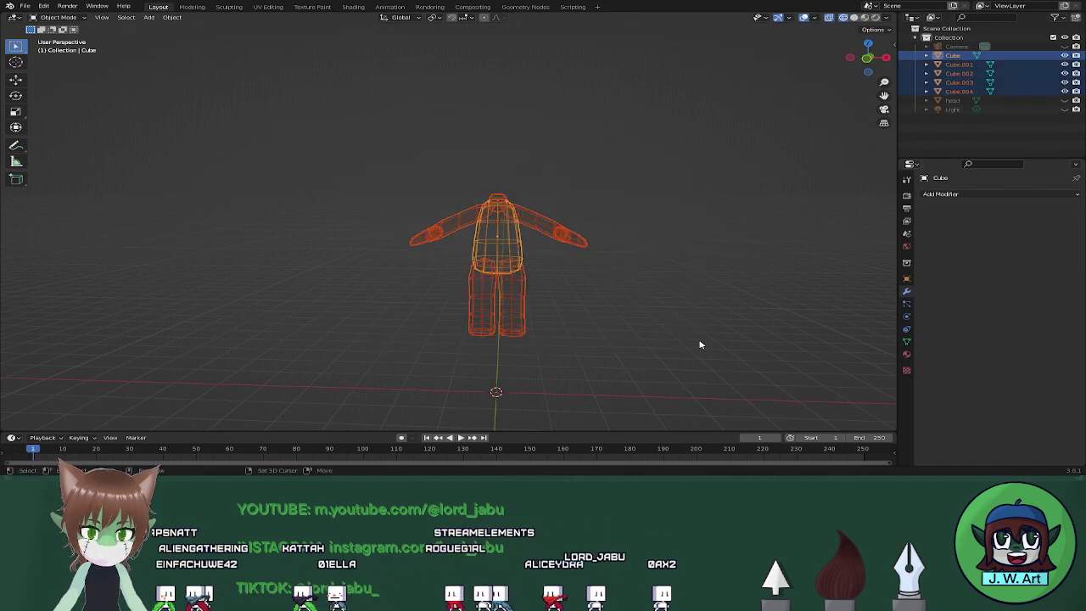
key("shift+z")
key("ctrl+j")
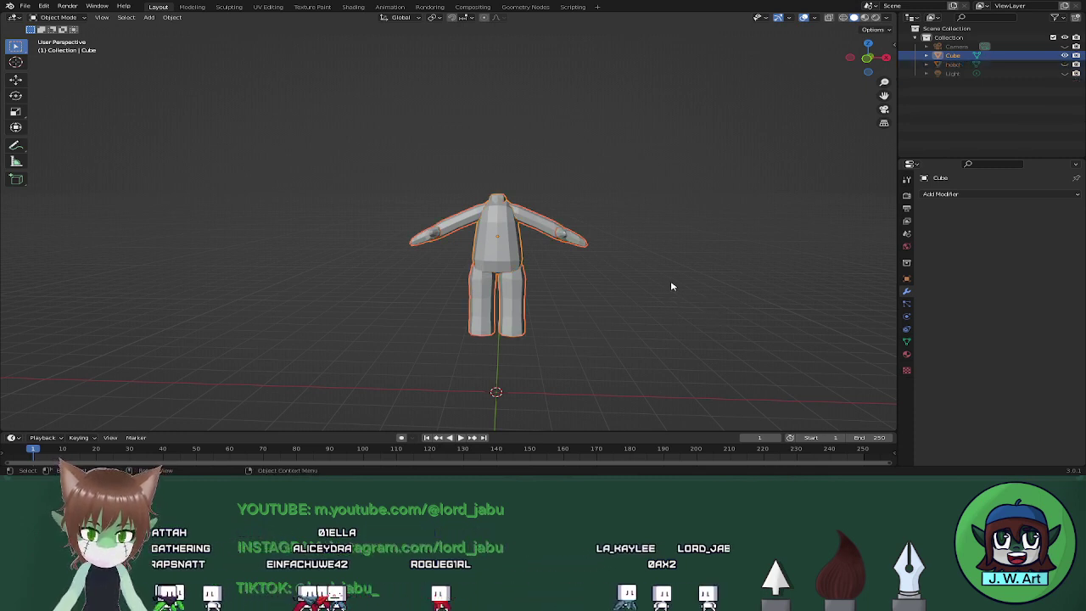
Apply the object transforms of the joined body and set its origin to its geometry.
key("ctrl+a")
left_click(659, 310)
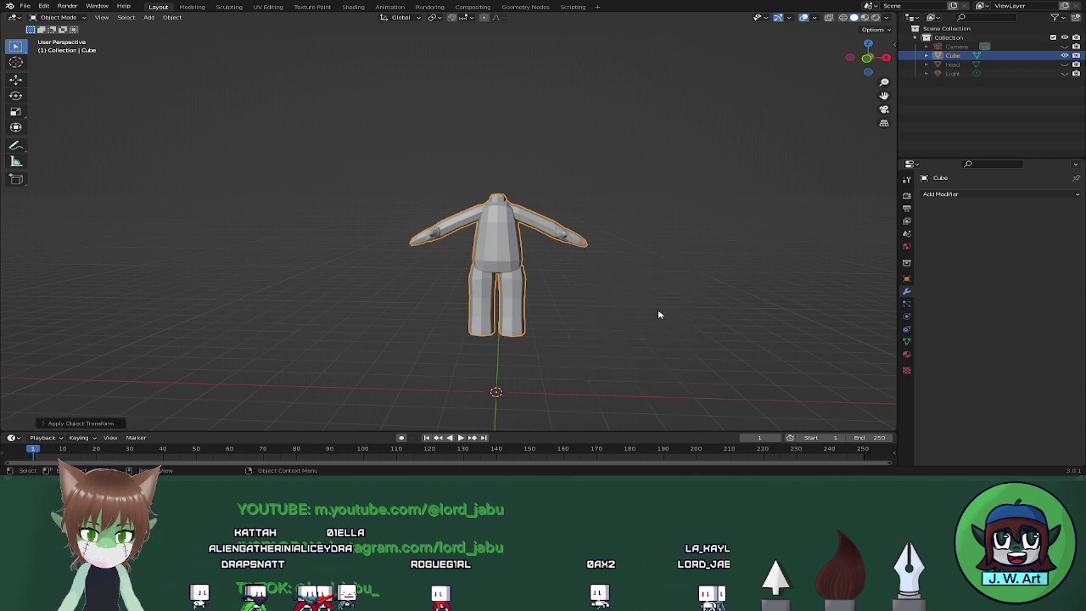
right_click(515, 257)
mouse_move(515, 257)
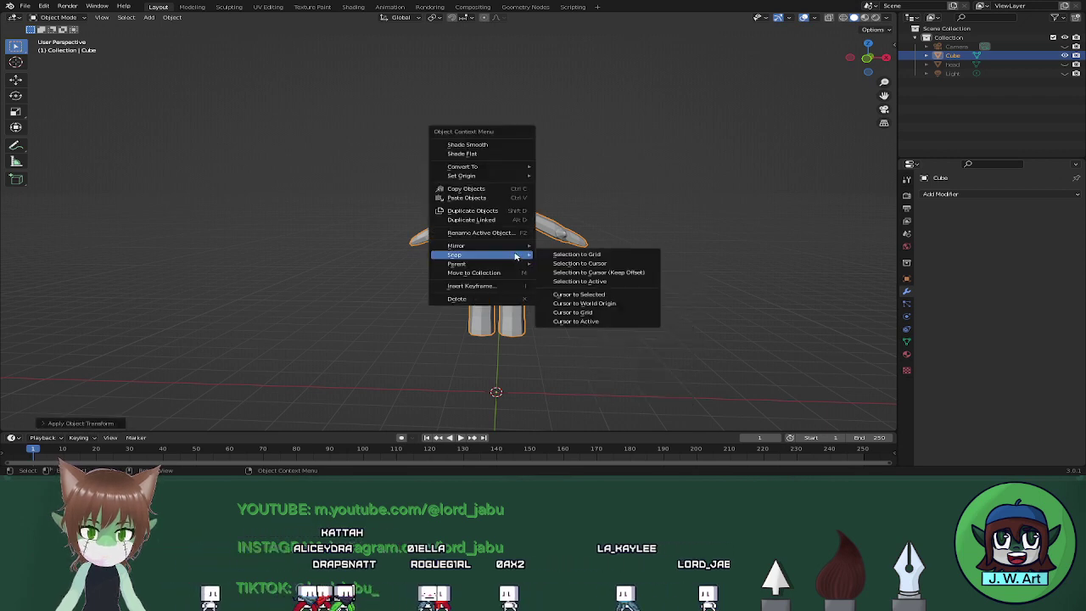
mouse_move(521, 181)
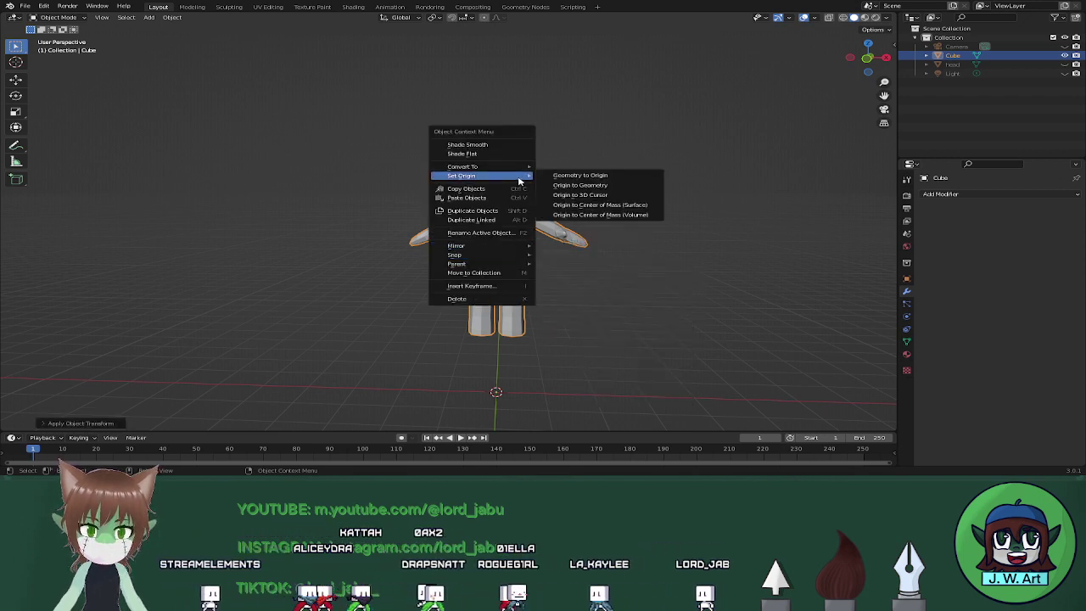
left_click(604, 186)
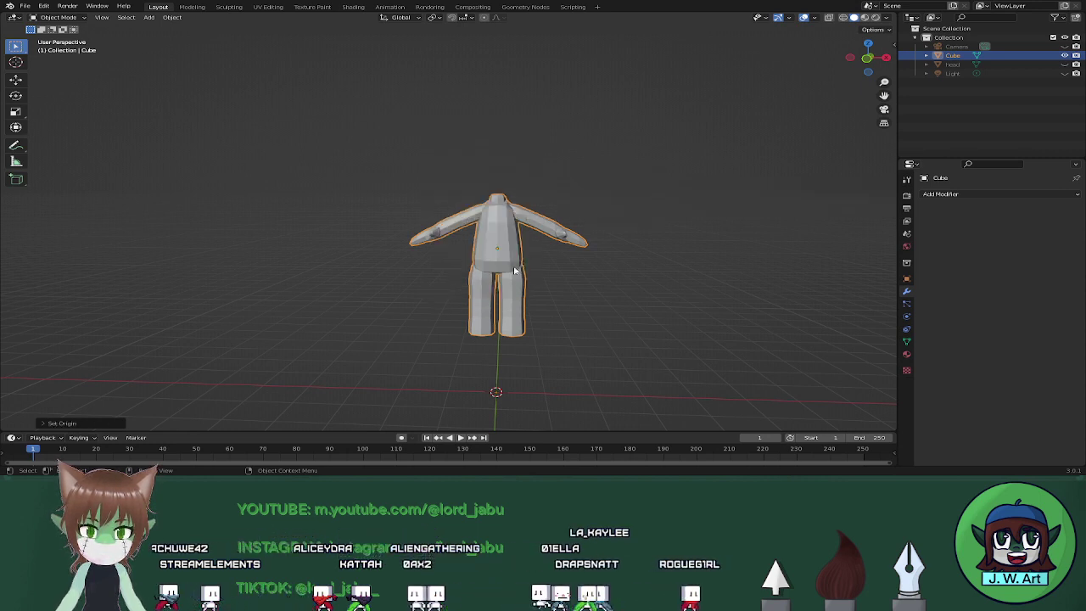
Unhide the head, apply all its transforms and set its origin to its geometry.
left_click(1066, 65)
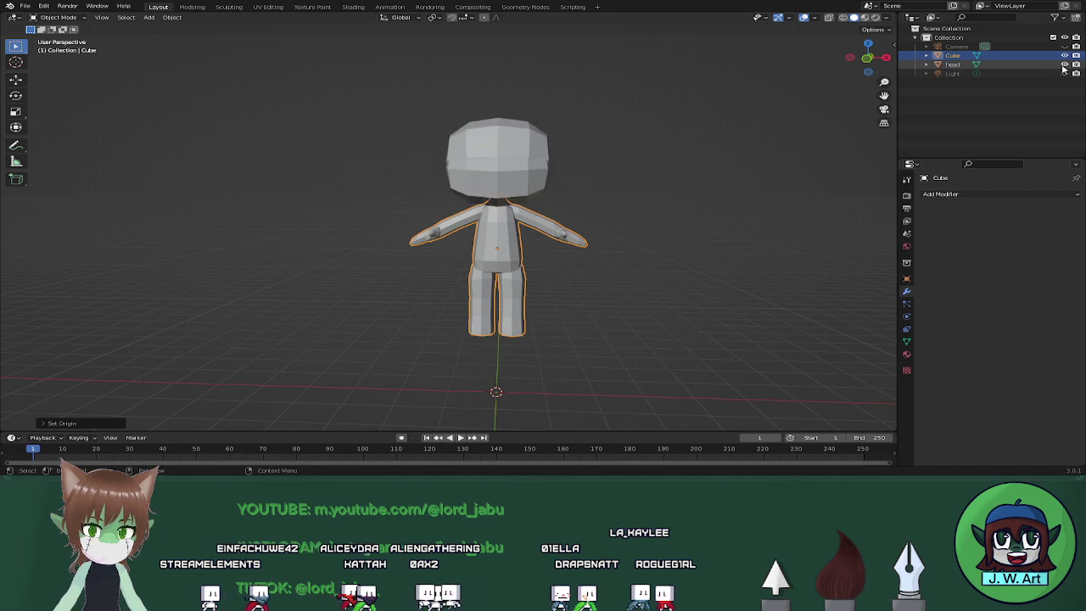
left_click(520, 159)
key("ctrl+a")
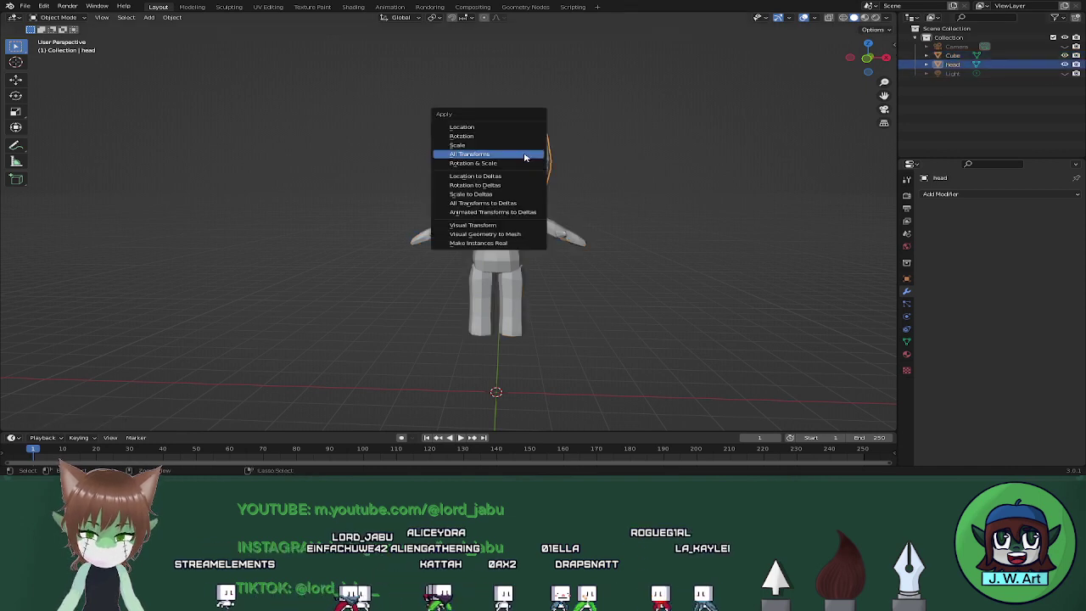
left_click(524, 157)
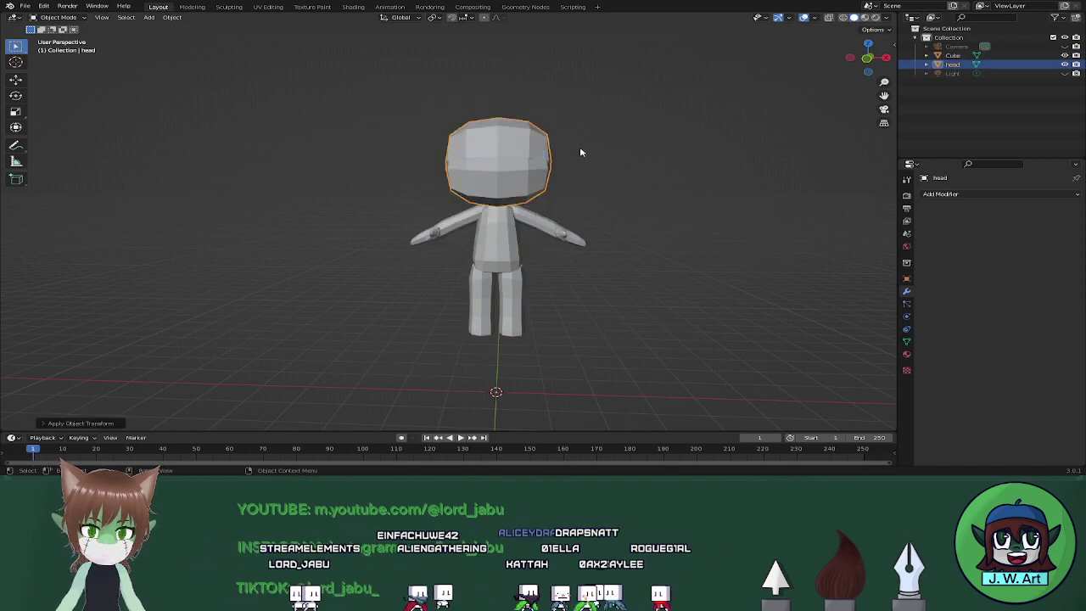
right_click(499, 164)
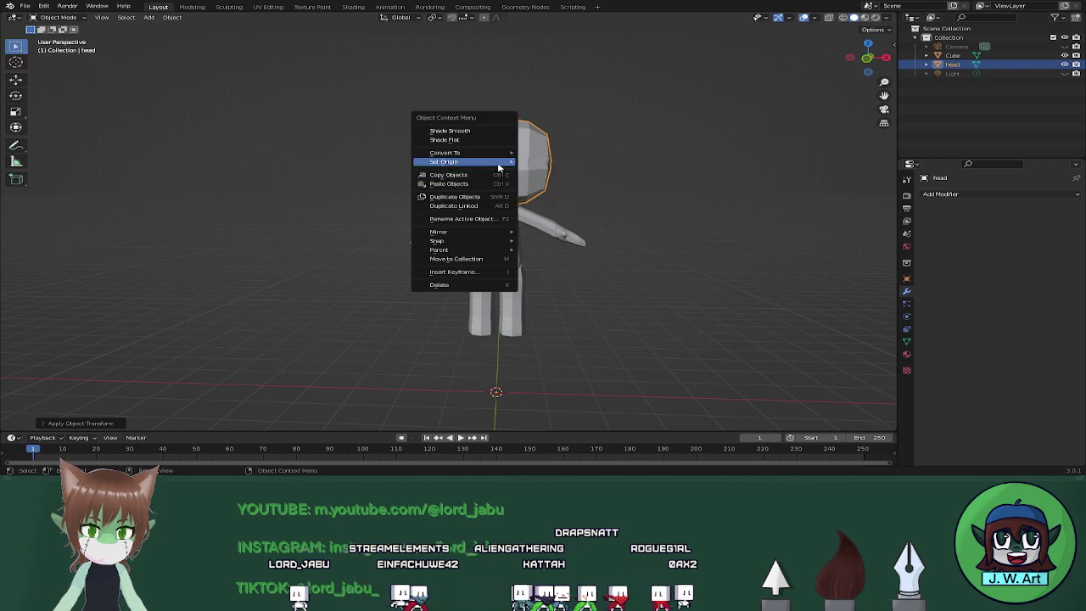
mouse_move(496, 162)
left_click(579, 172)
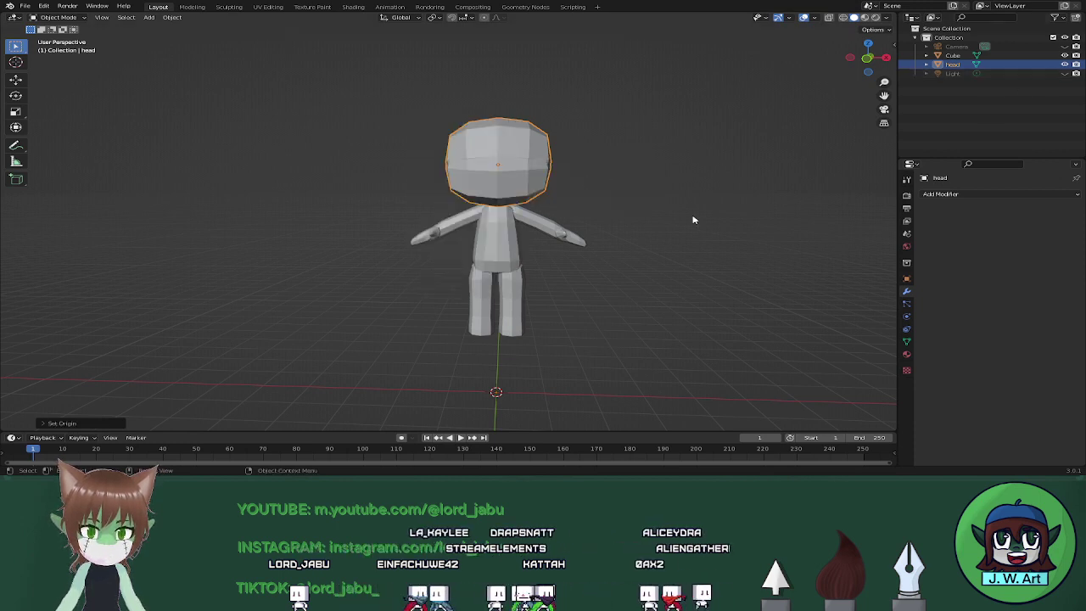
Set the viewport's solid shading colour to Random so each object displays in its own colour.
left_click(888, 18)
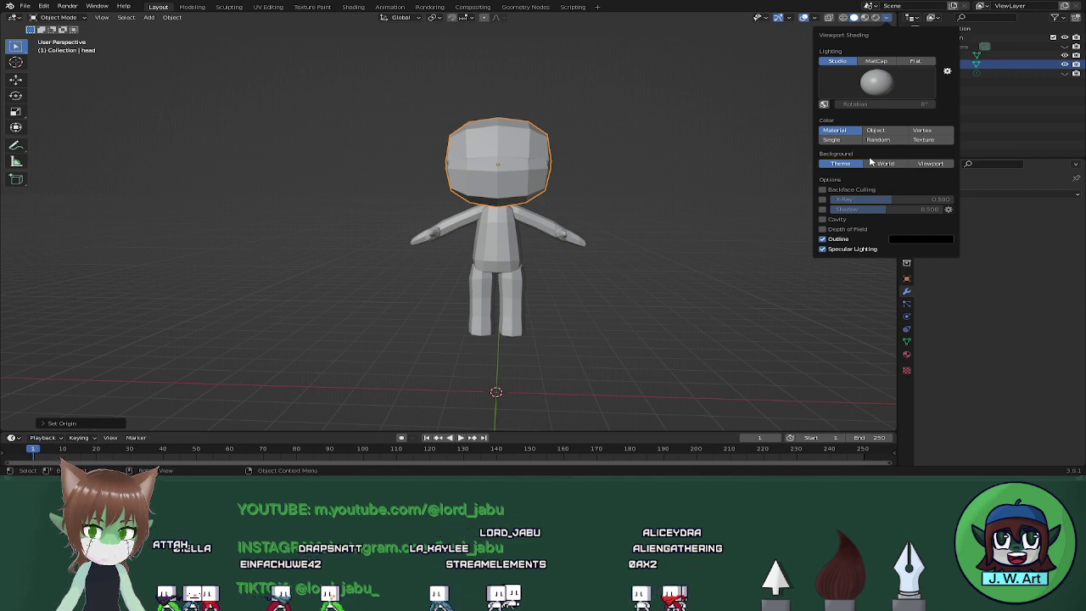
left_click(883, 81)
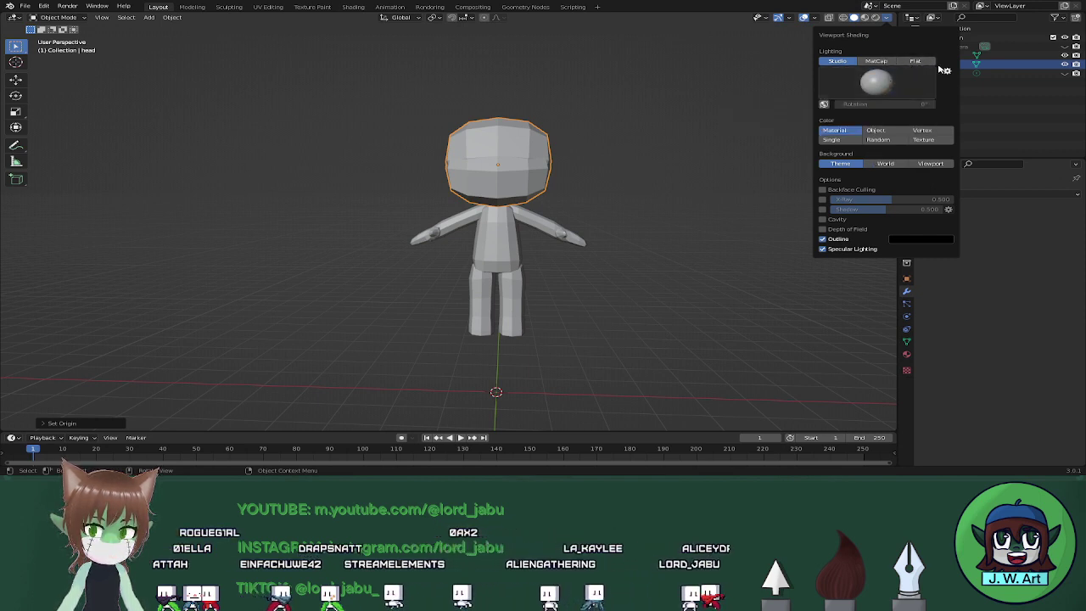
key("Tab")
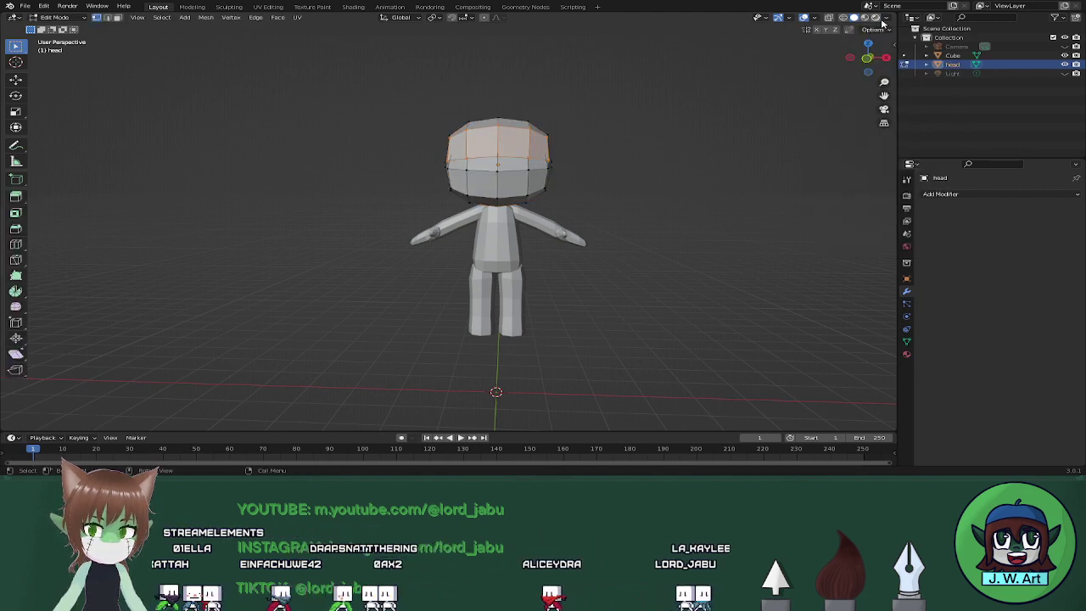
left_click(886, 18)
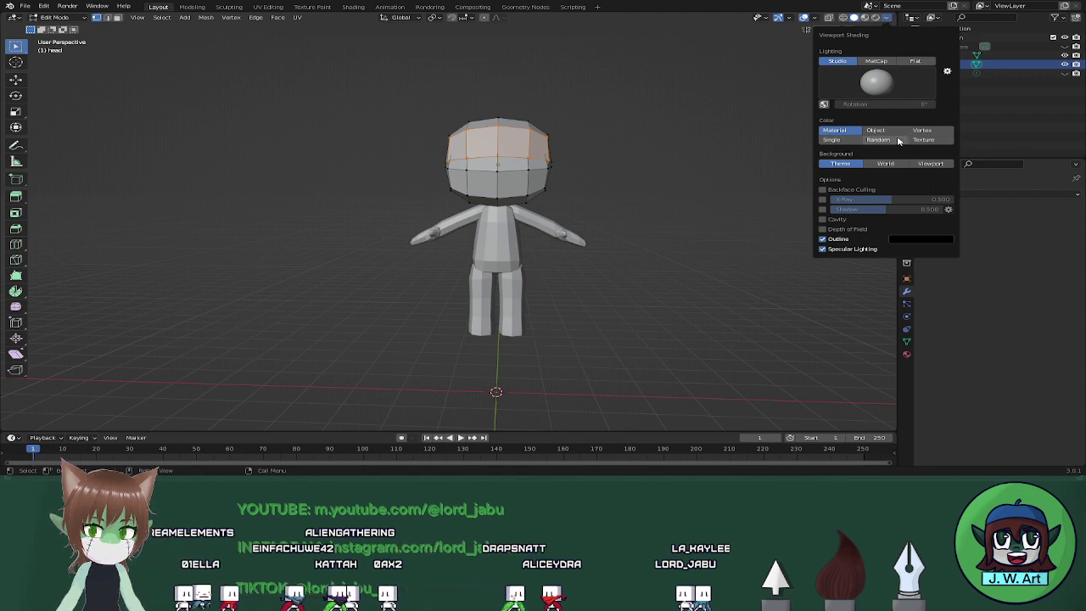
left_click(897, 140)
key("Tab")
Hide and reshow the head to check that it is separate from the body.
mouse_move(768, 177)
middle_mouse_down()
mouse_move(699, 195)
mouse_move(602, 187)
mouse_move(763, 184)
mouse_move(594, 175)
mouse_move(628, 174)
middle_mouse_up()
left_click(1065, 64)
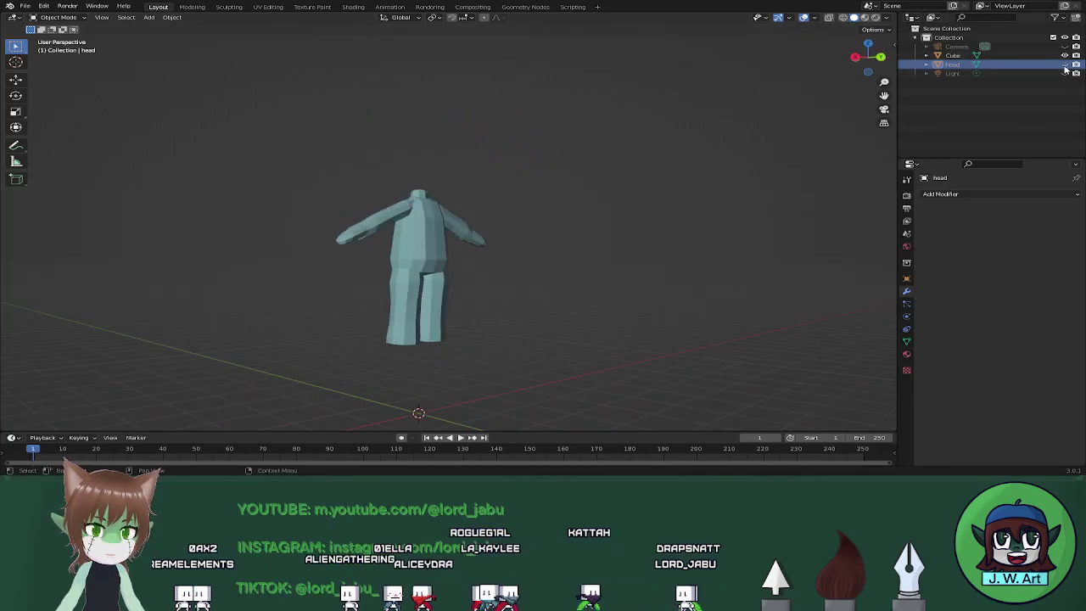
left_click(1065, 64)
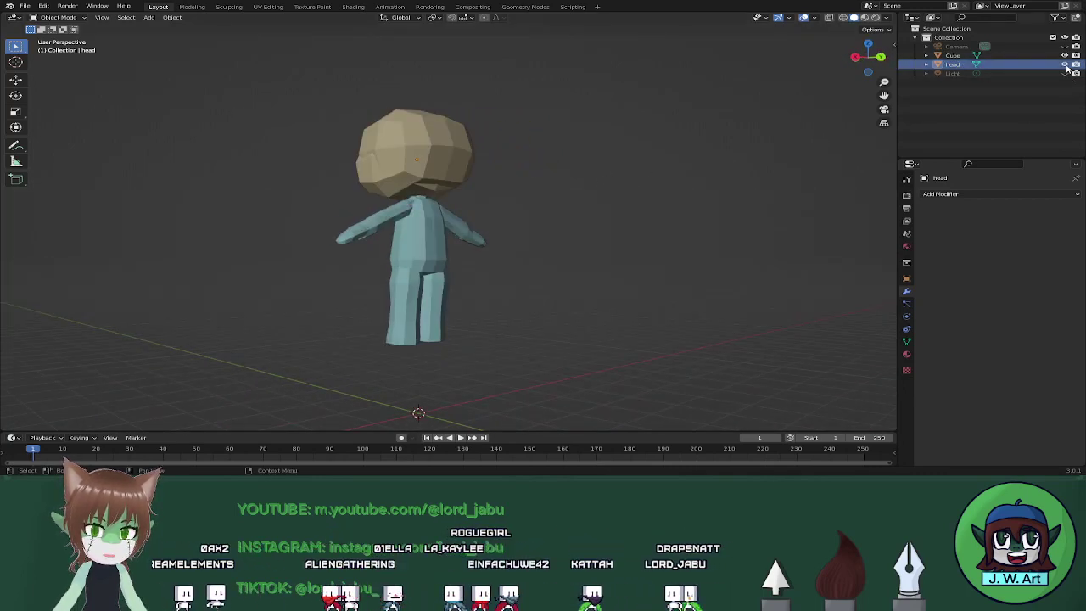
middle_click_drag(577, 246, 739, 261)
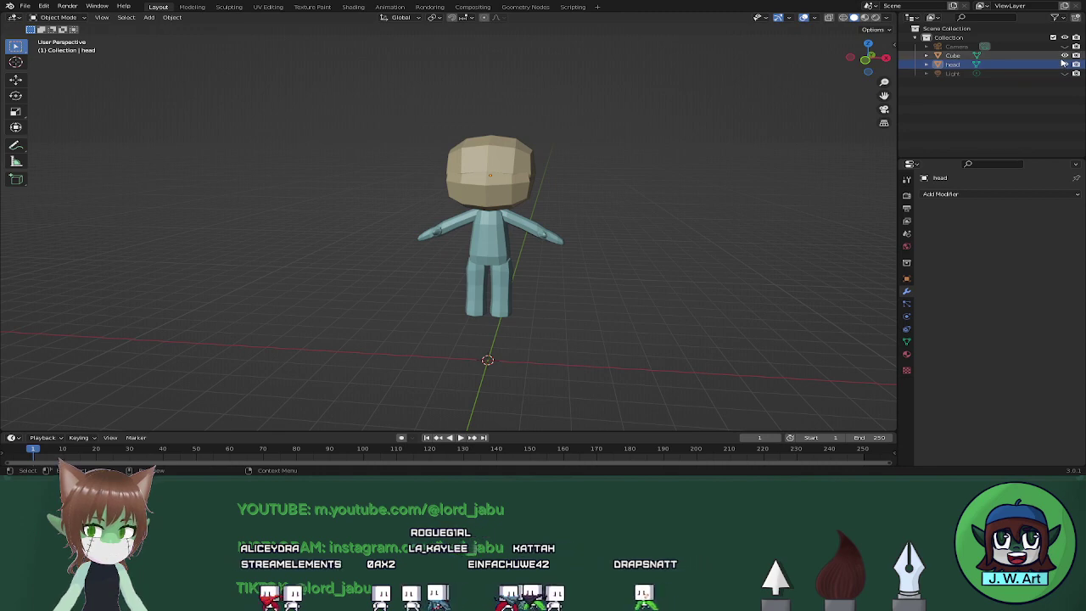
Rename the joined Cube object to body and save the file.
left_click(1020, 56)
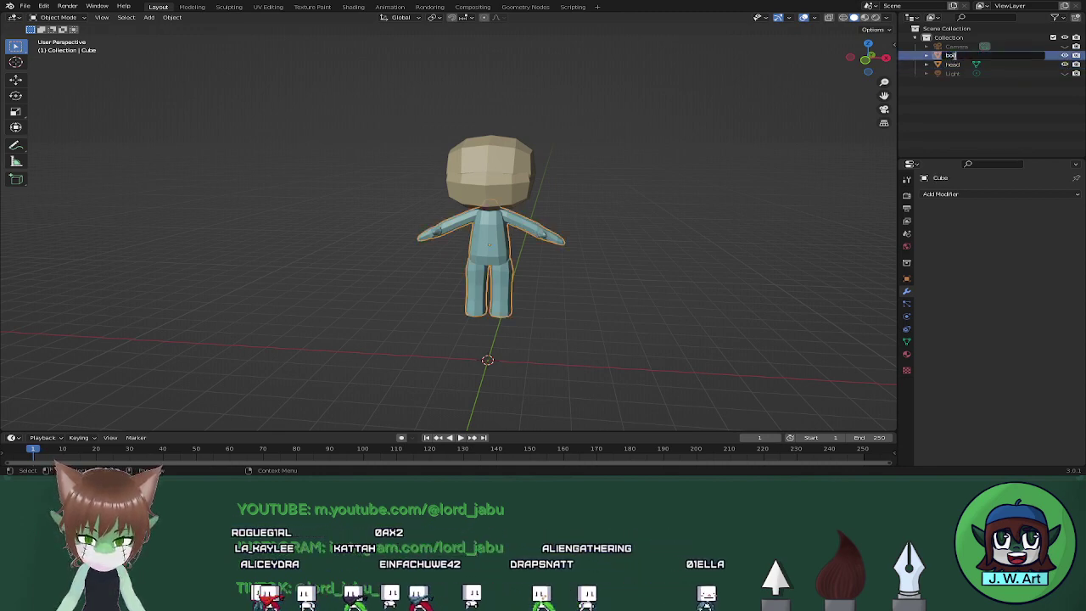
key("Return")
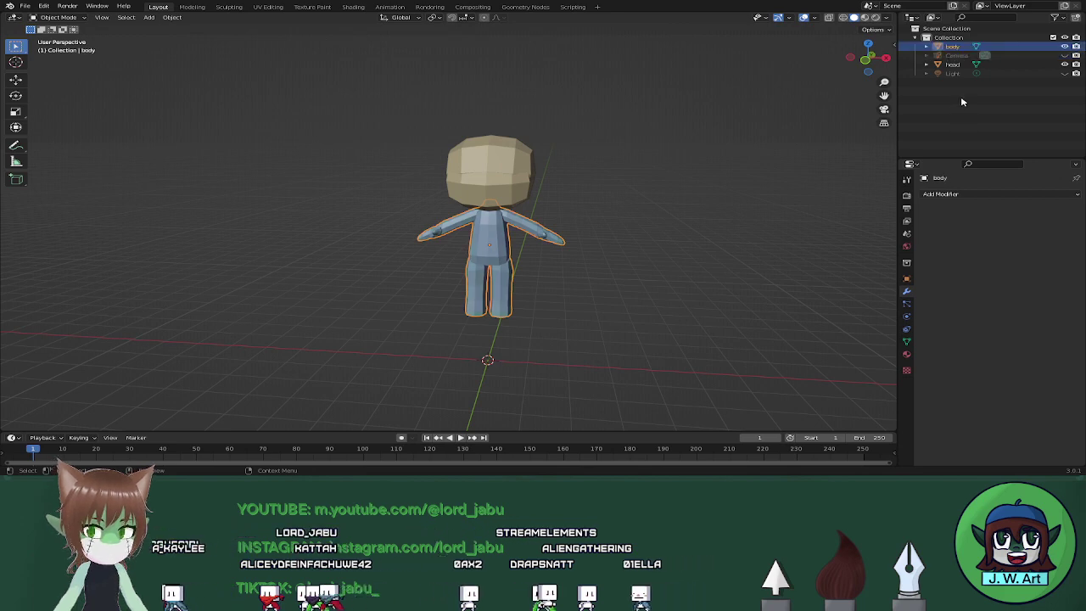
left_click(26, 6)
left_click(62, 75)
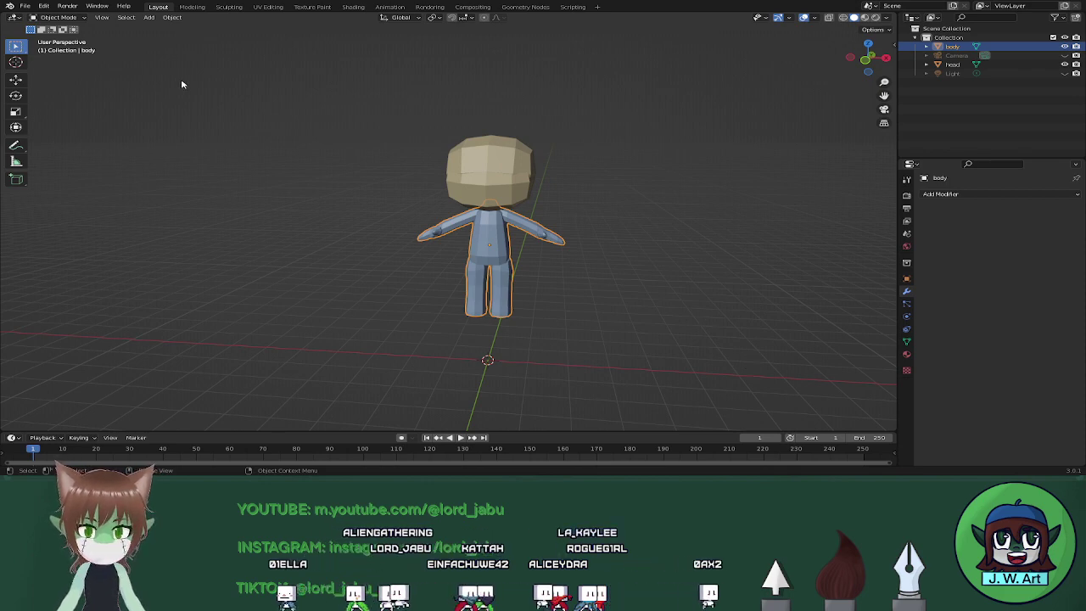
Switch to the Sculpting workspace, hide the body and select the head.
left_click(229, 7)
middle_click_drag(548, 117, 592, 247, "shift")
mouse_move(581, 134)
middle_mouse_down("shift")
mouse_move(623, 267)
mouse_move(598, 238)
middle_mouse_up("shift")
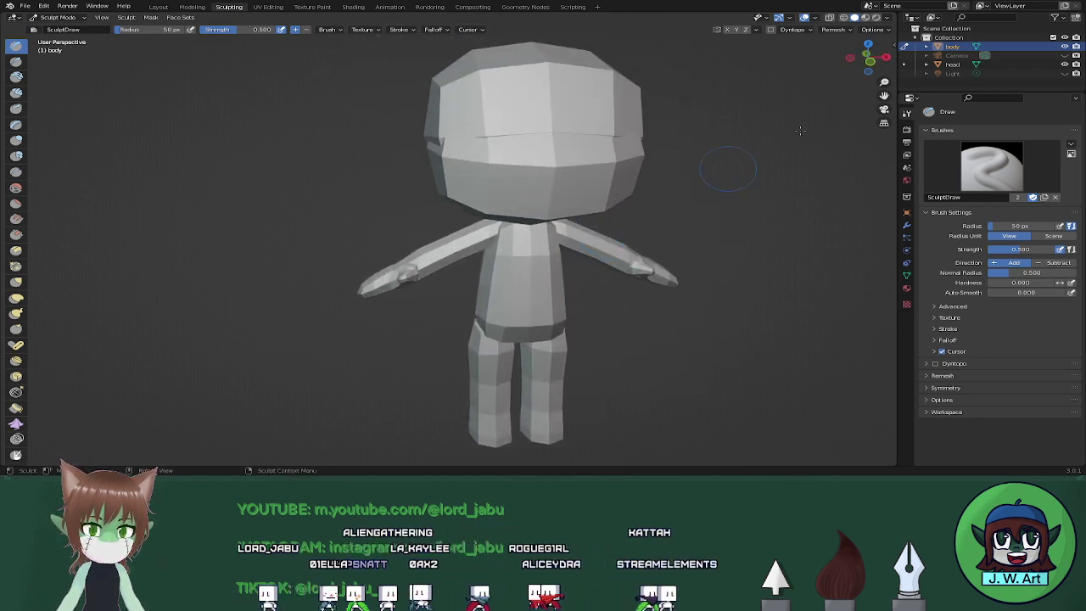
left_click(1065, 46)
left_click(954, 64)
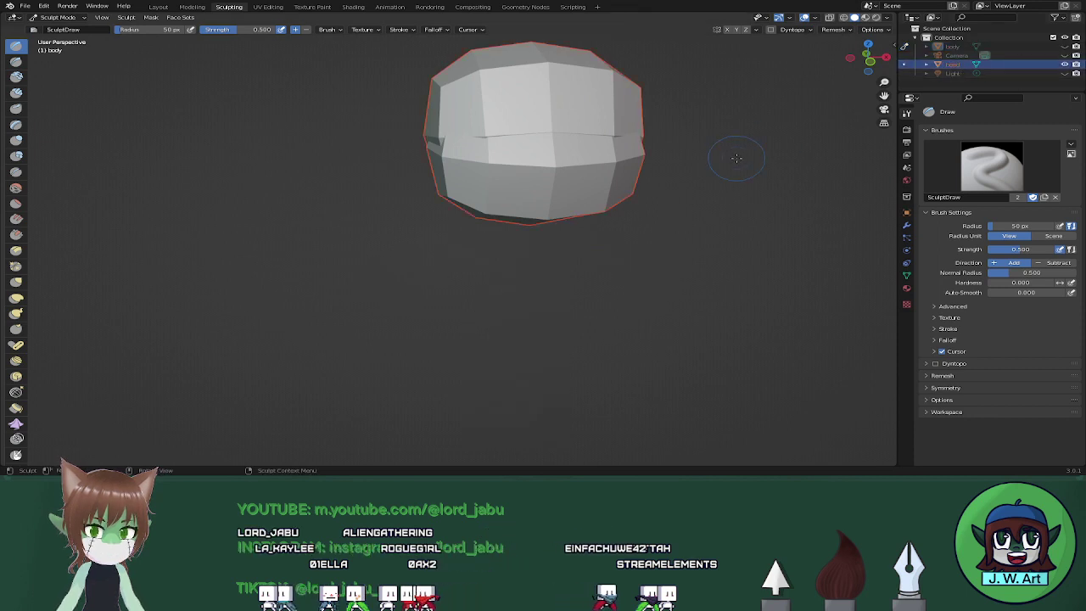
middle_click_drag(736, 158, 709, 147)
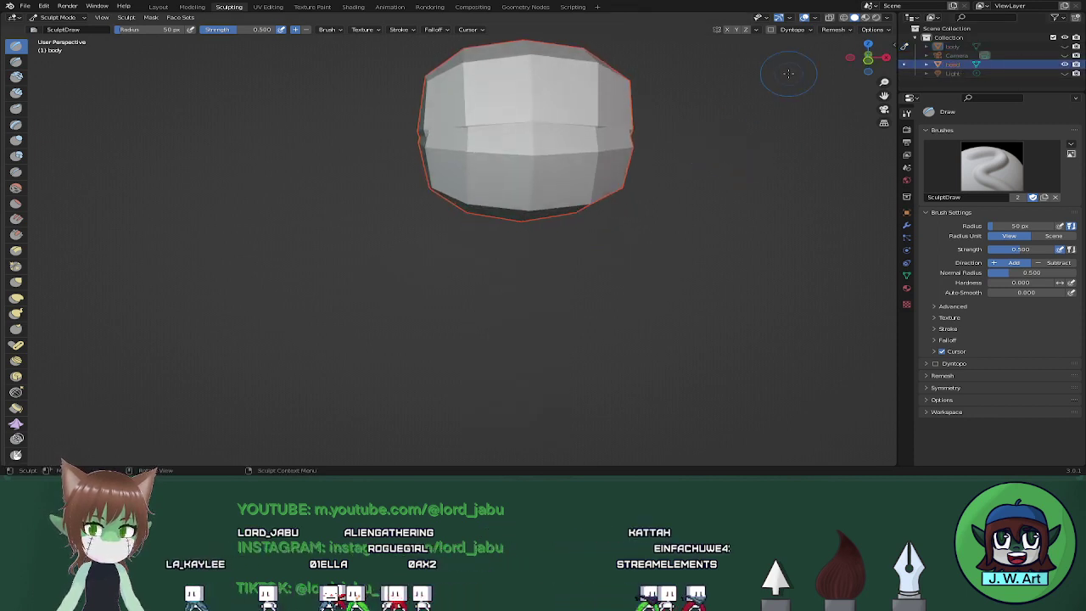
Examine the voxel size and other Remesh settings for sculpting.
left_click(836, 30)
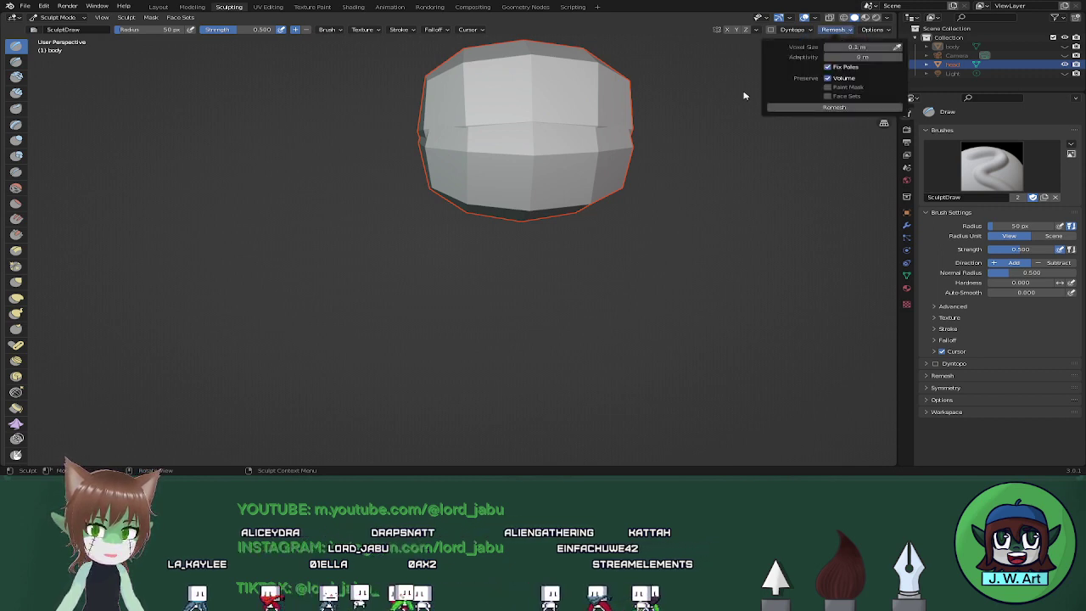
middle_click_drag(716, 109, 713, 144)
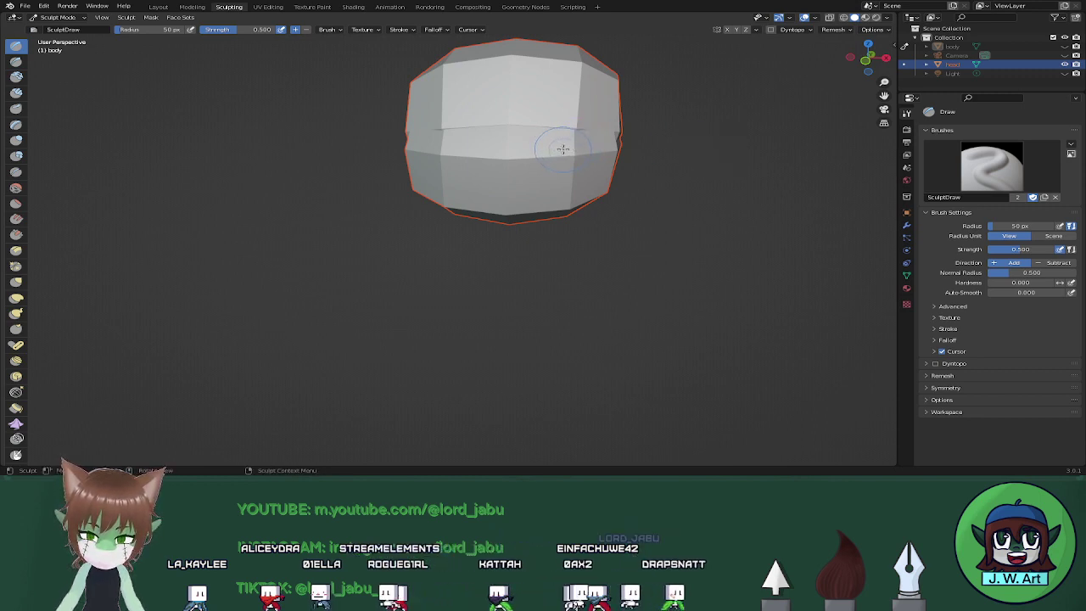
middle_click_drag(563, 149, 533, 173)
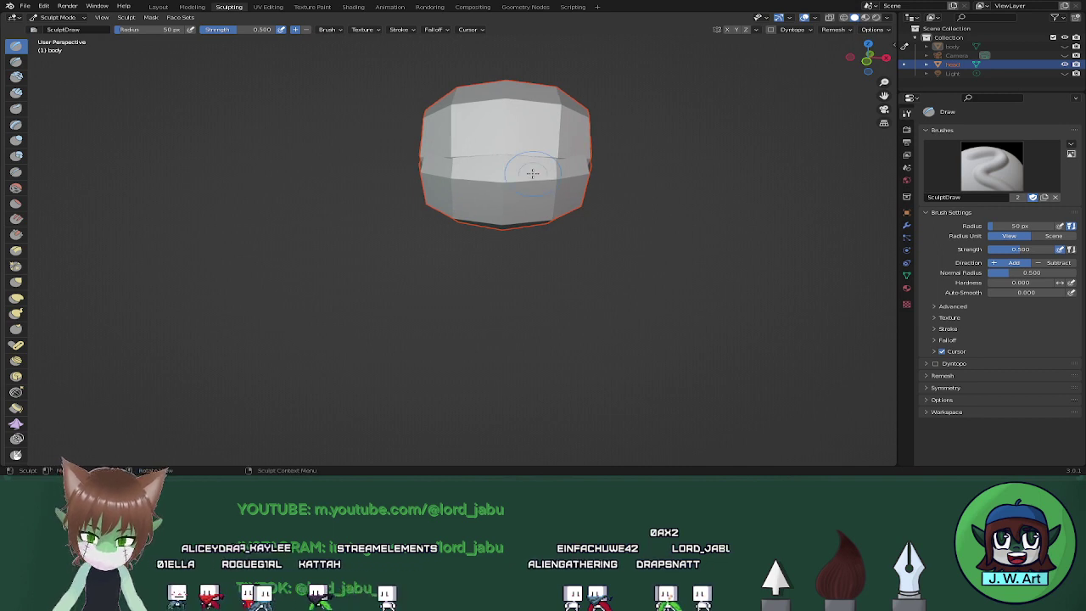
key("shift+f")
key("Escape")
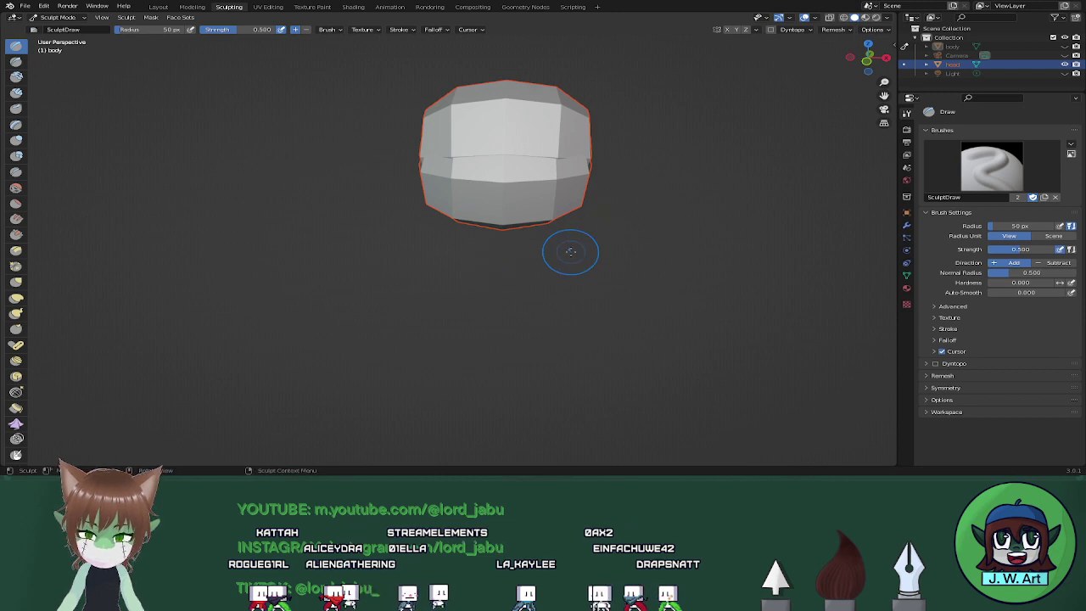
scroll(524, 276, "down", 2)
mouse_move(527, 269)
middle_mouse_down()
mouse_move(516, 265)
mouse_move(607, 242)
middle_mouse_up()
key("Tab")
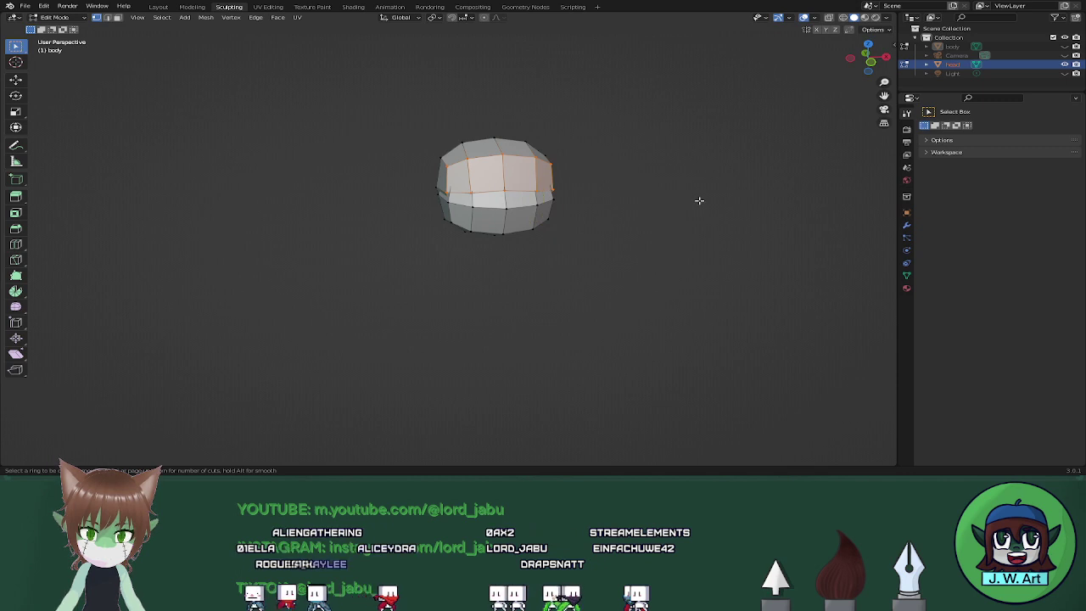
key("Tab")
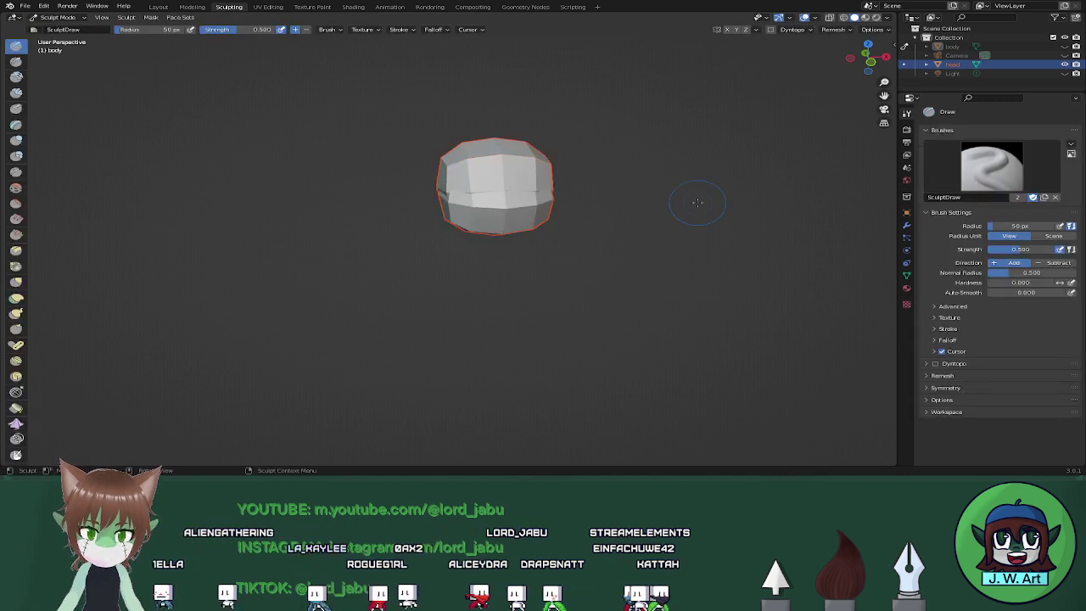
key("Tab")
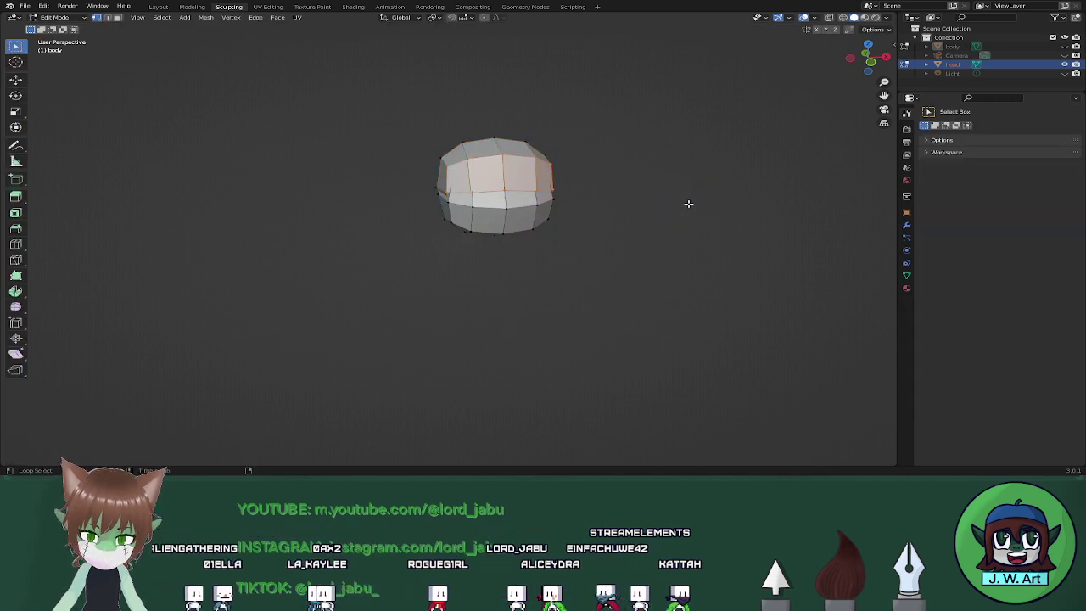
key("Tab")
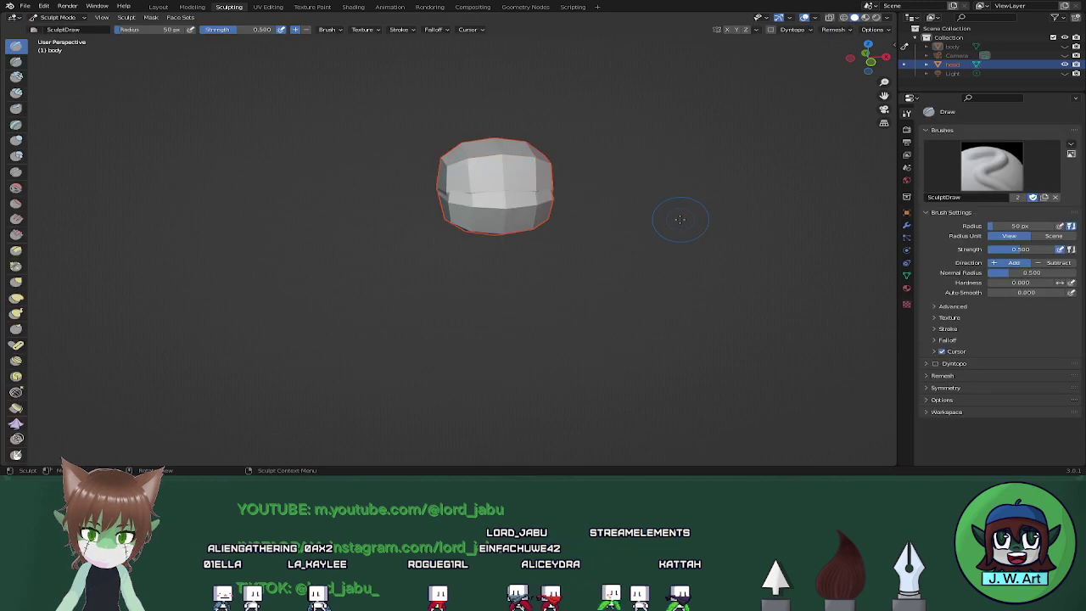
right_click(672, 219)
middle_click_drag(706, 208, 721, 206)
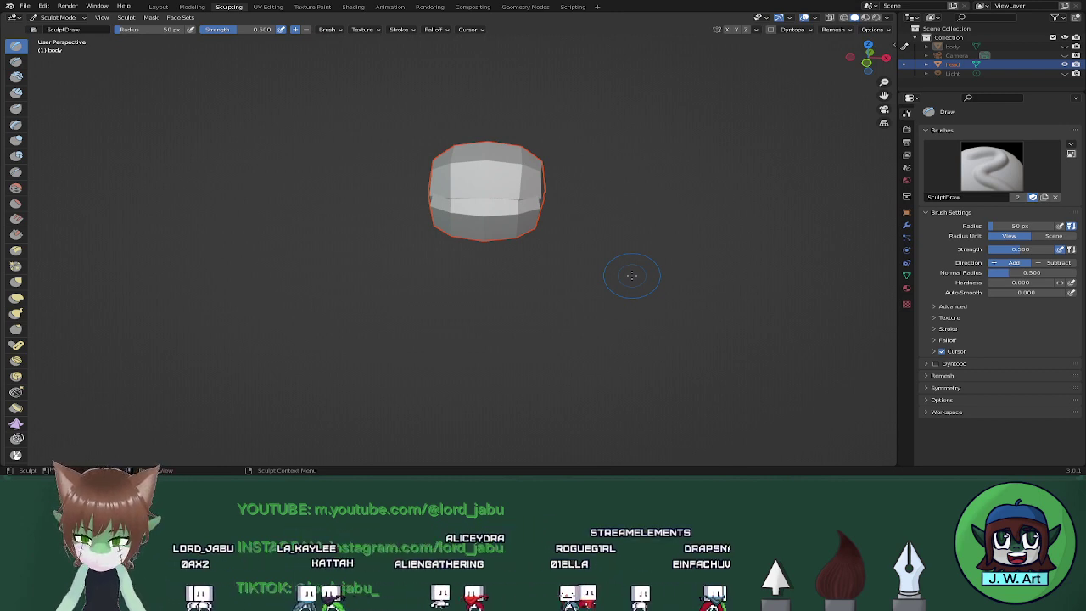
Try to remesh the head with the voxel size set to 1 m.
key("r")
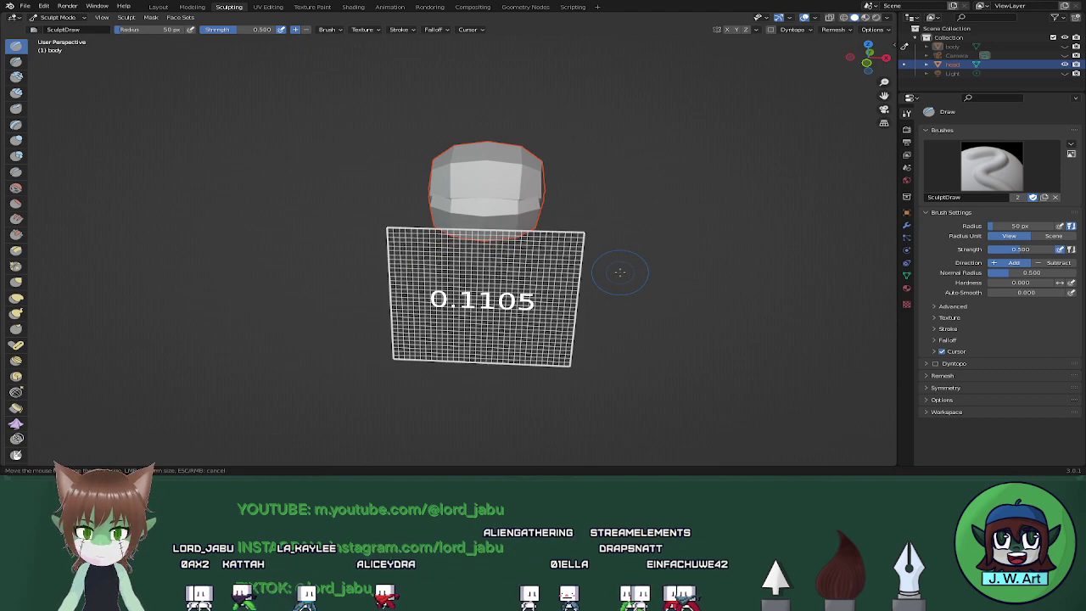
left_click(620, 273)
middle_click_drag(581, 265, 570, 250)
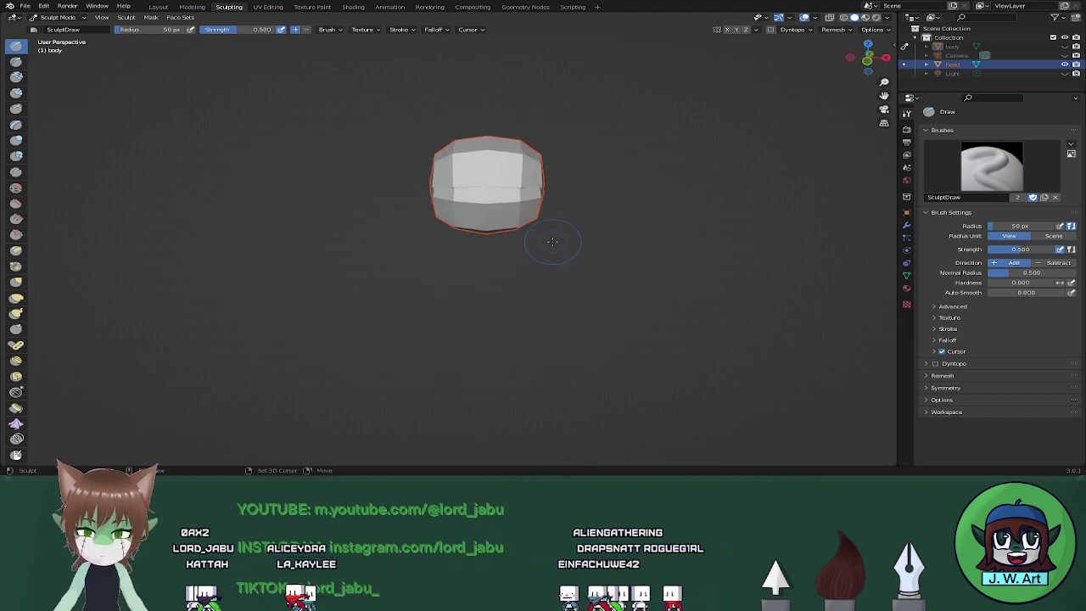
key("r")
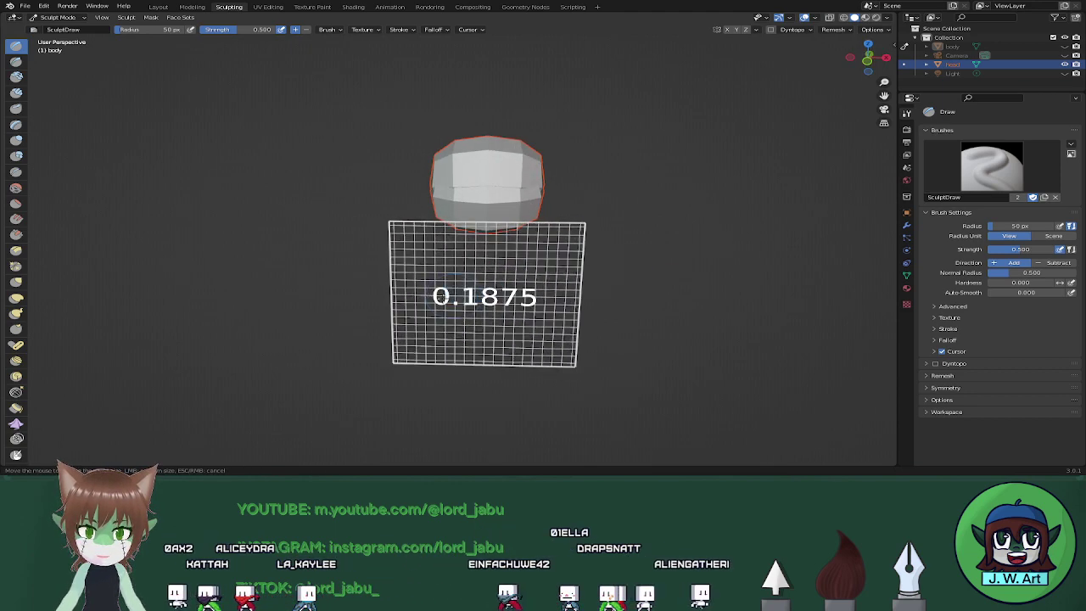
left_click(153, 297)
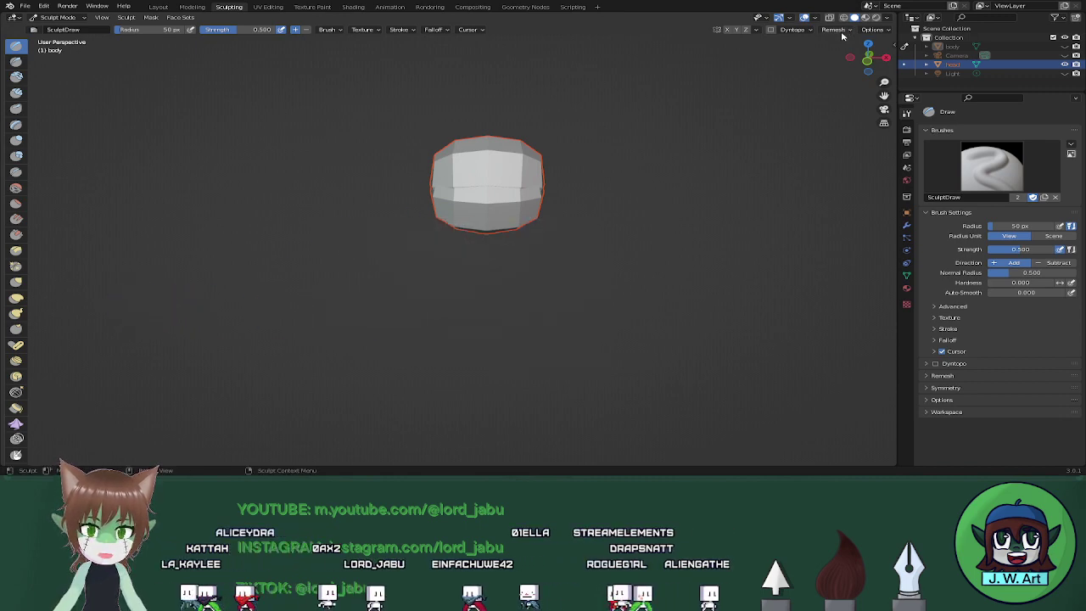
key("r")
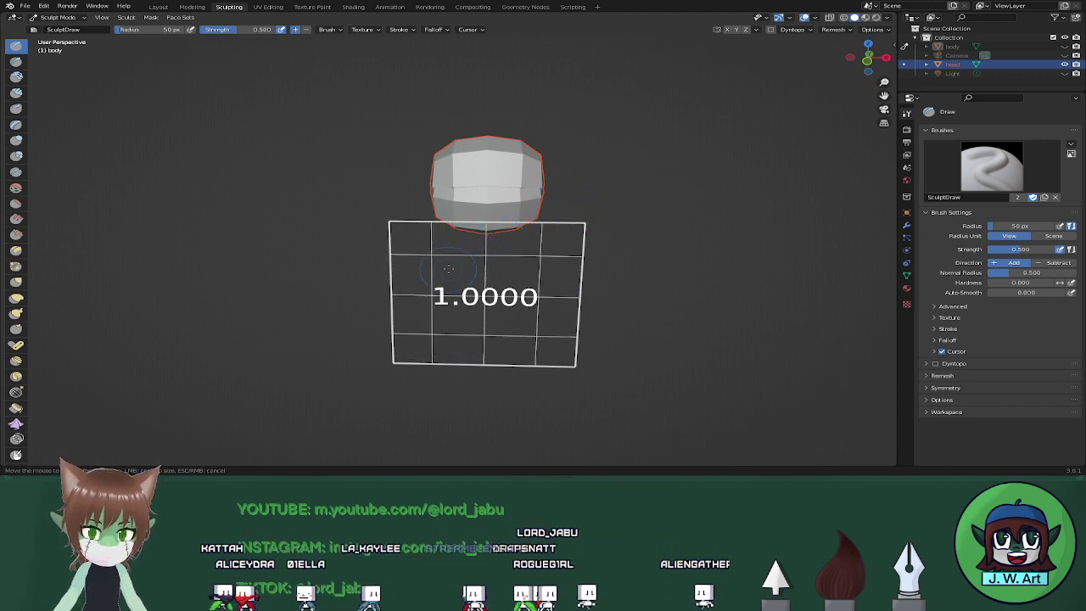
left_click(443, 264)
left_click(835, 30)
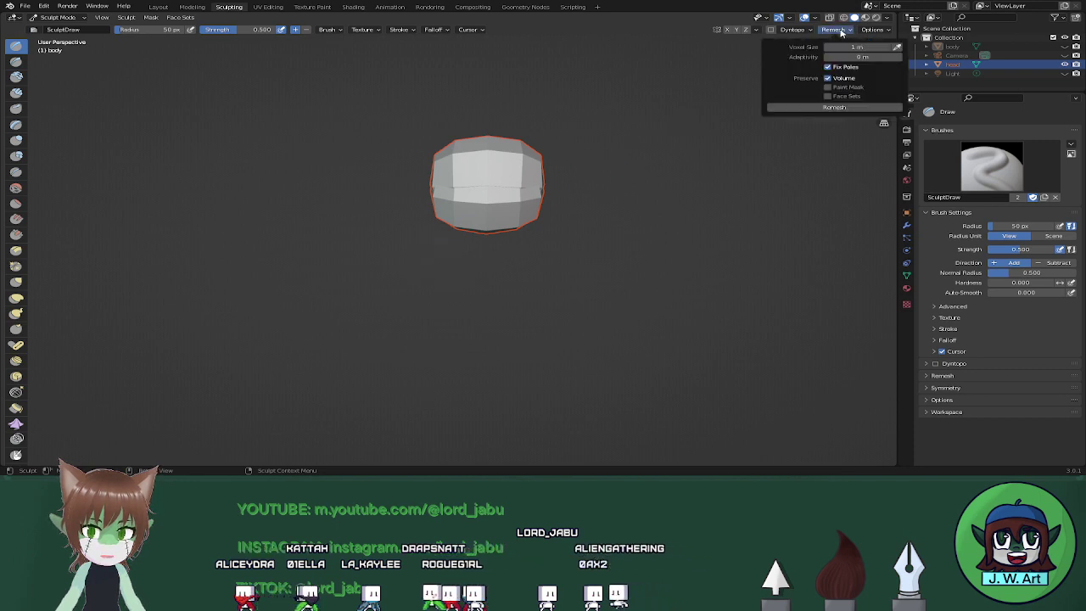
left_click(838, 107)
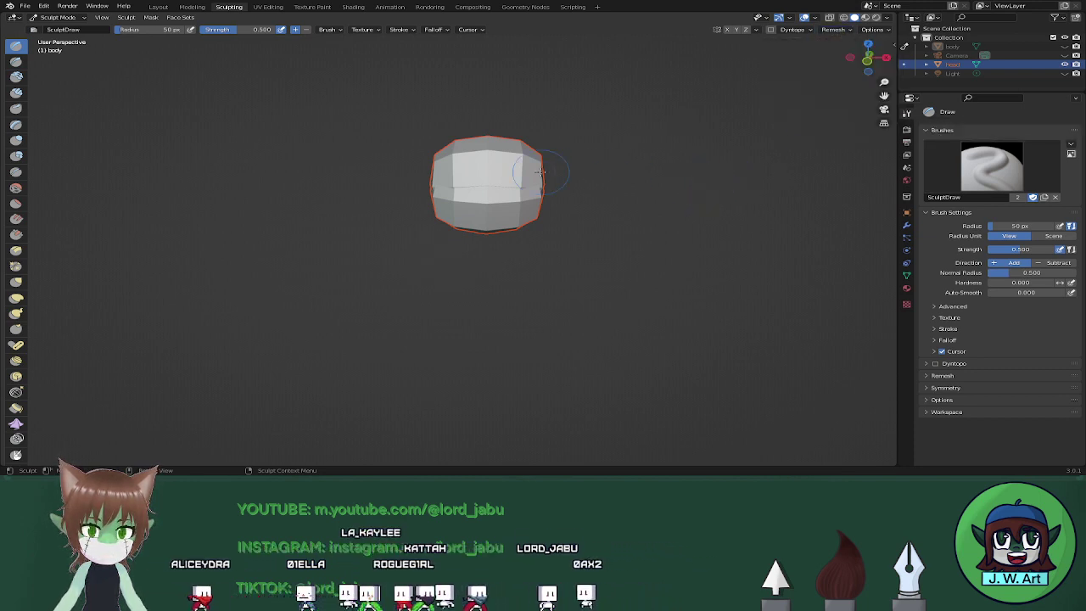
Undo the remeshing applied to the body and hide the body again.
middle_click_drag(715, 178, 594, 176)
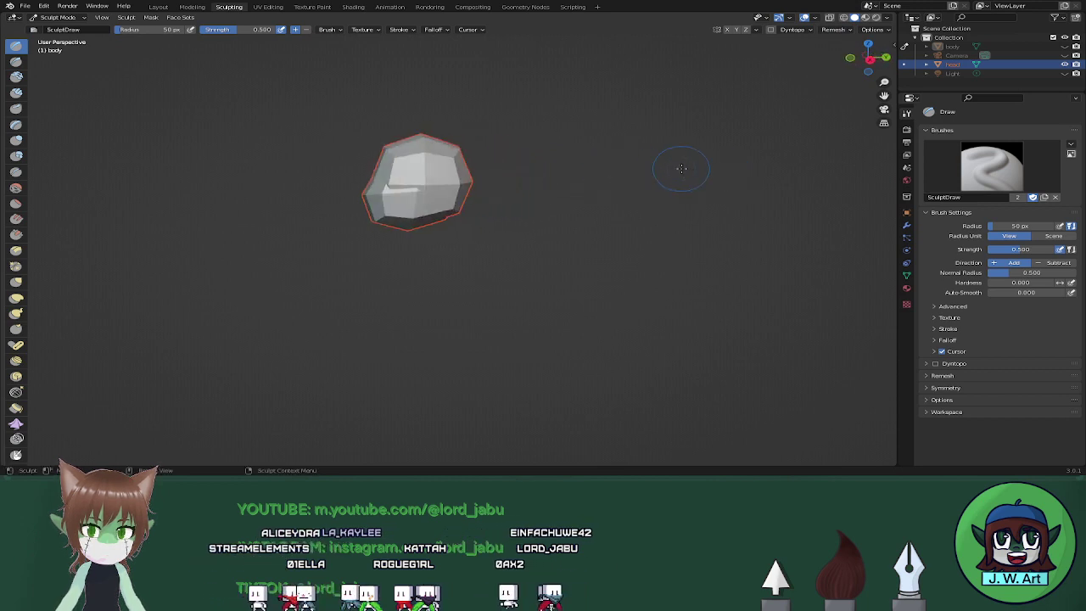
left_click(1065, 46)
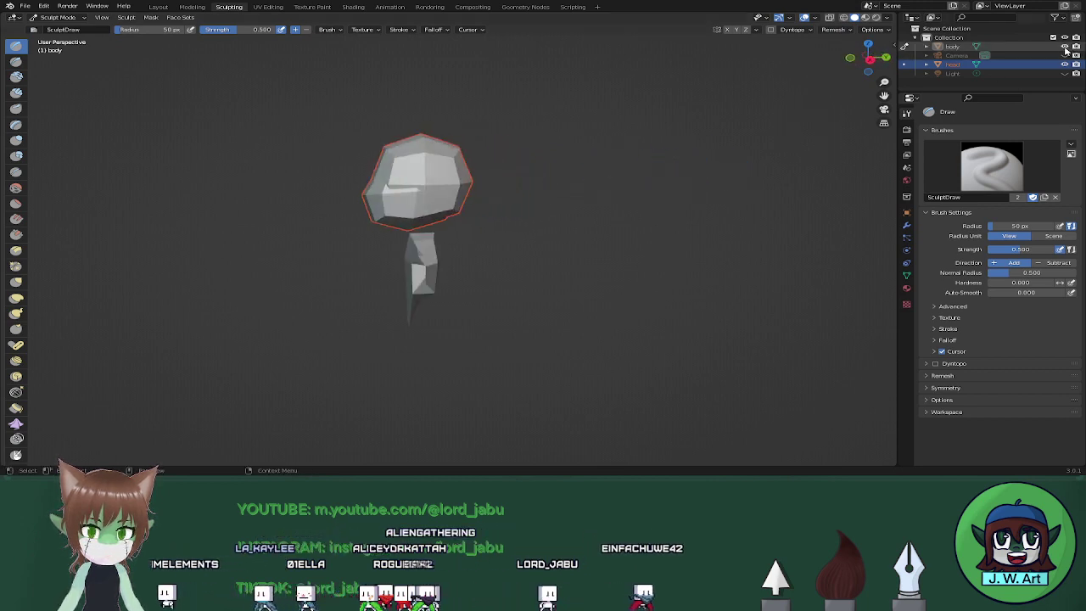
middle_click_drag(672, 213, 621, 225)
key("ctrl+z")
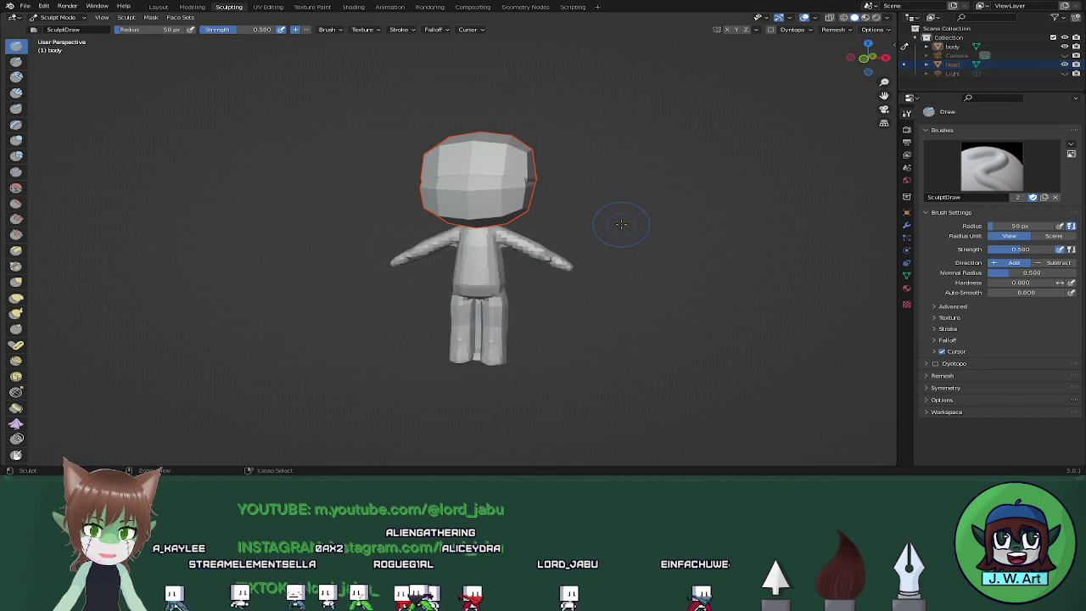
key("ctrl+z")
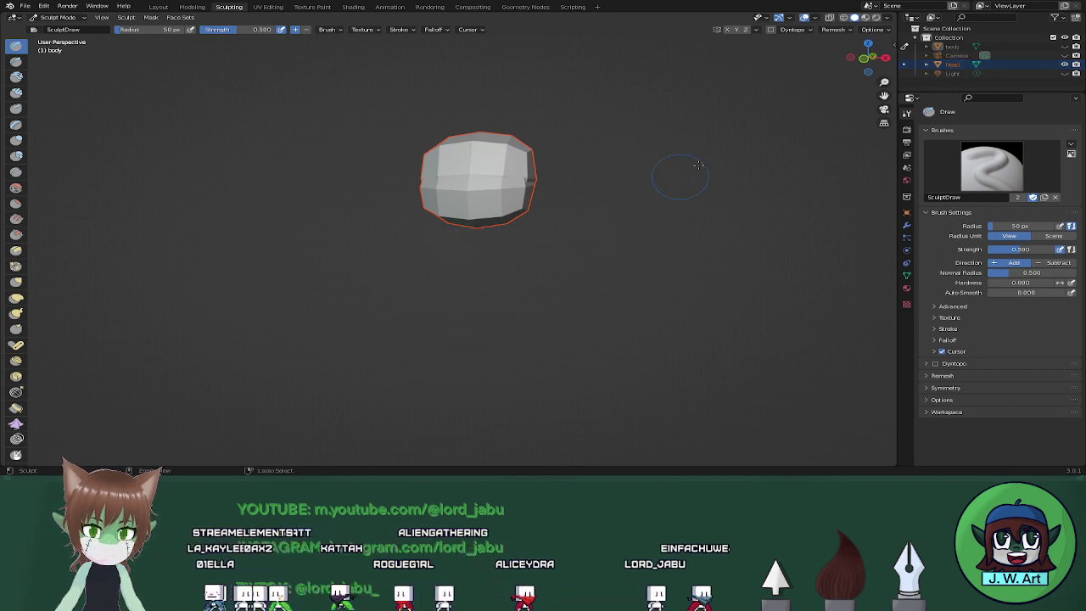
left_click(1065, 45)
key("ctrl+z")
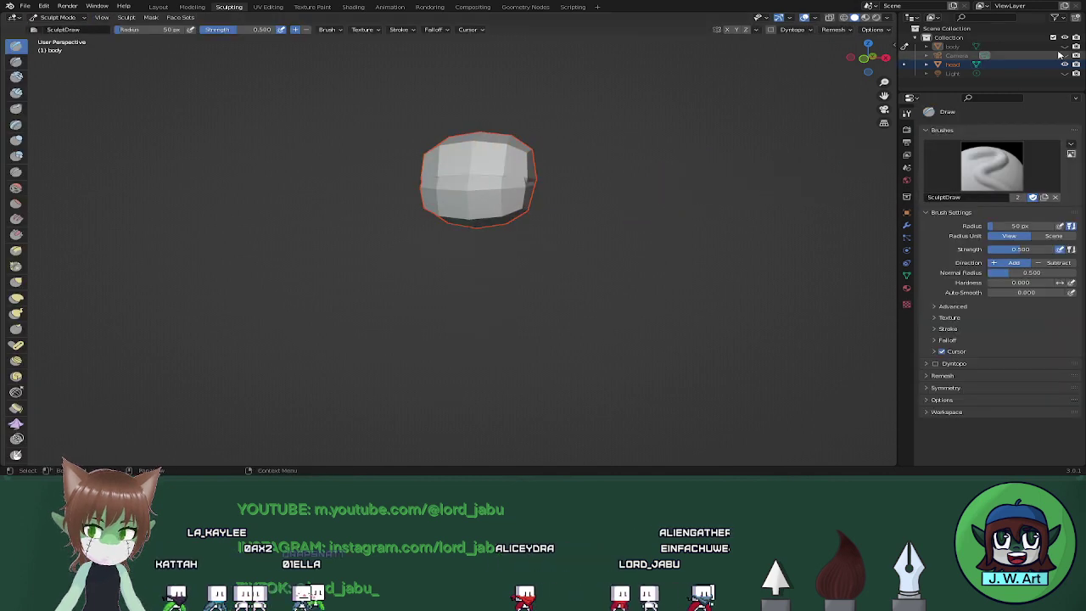
left_click(1064, 48)
left_click(1064, 48)
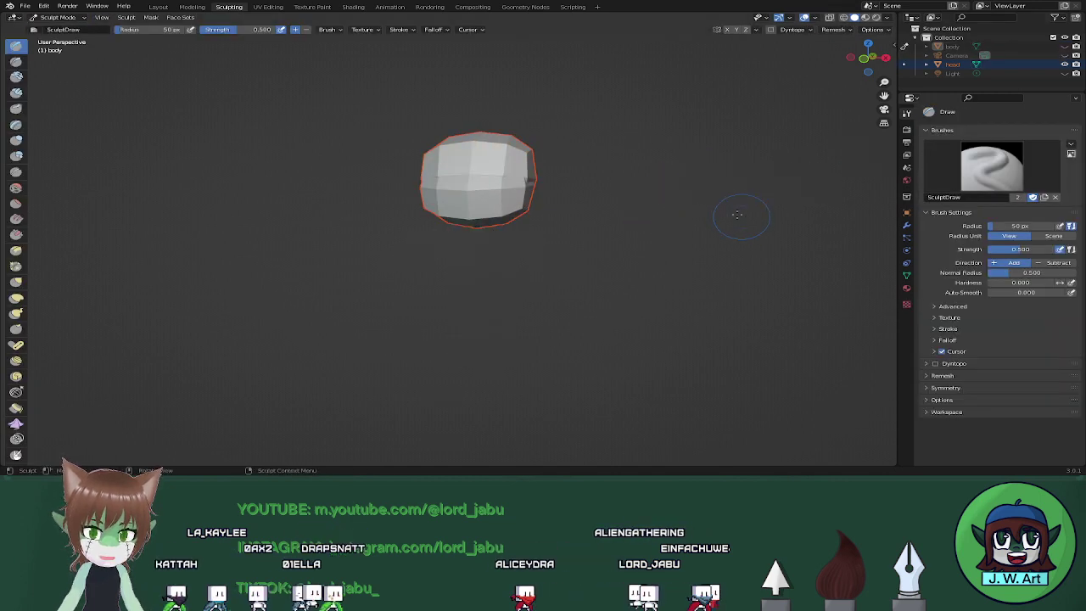
Unhide the body in the Layout workspace, make the head the active object and return to the Sculpting workspace.
left_click(168, 7)
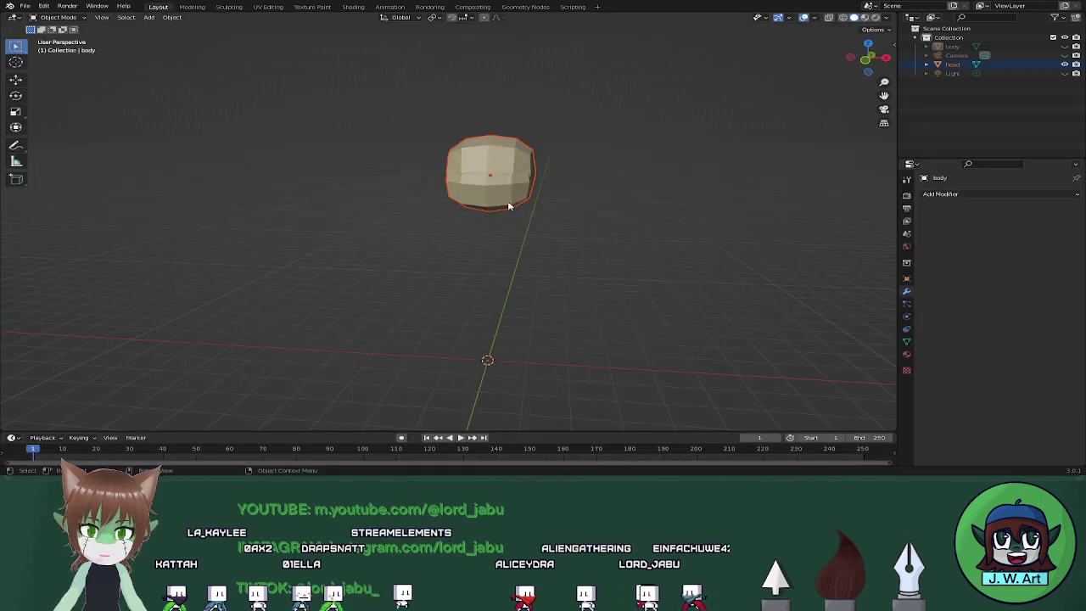
left_click(1065, 47)
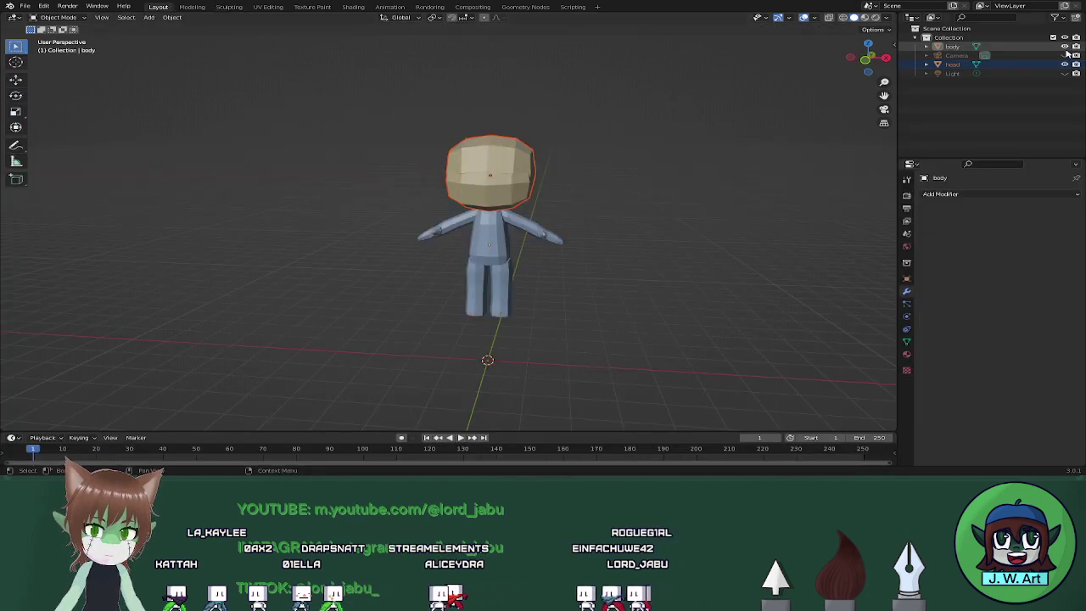
middle_click_drag(710, 223, 643, 208)
left_click(519, 168)
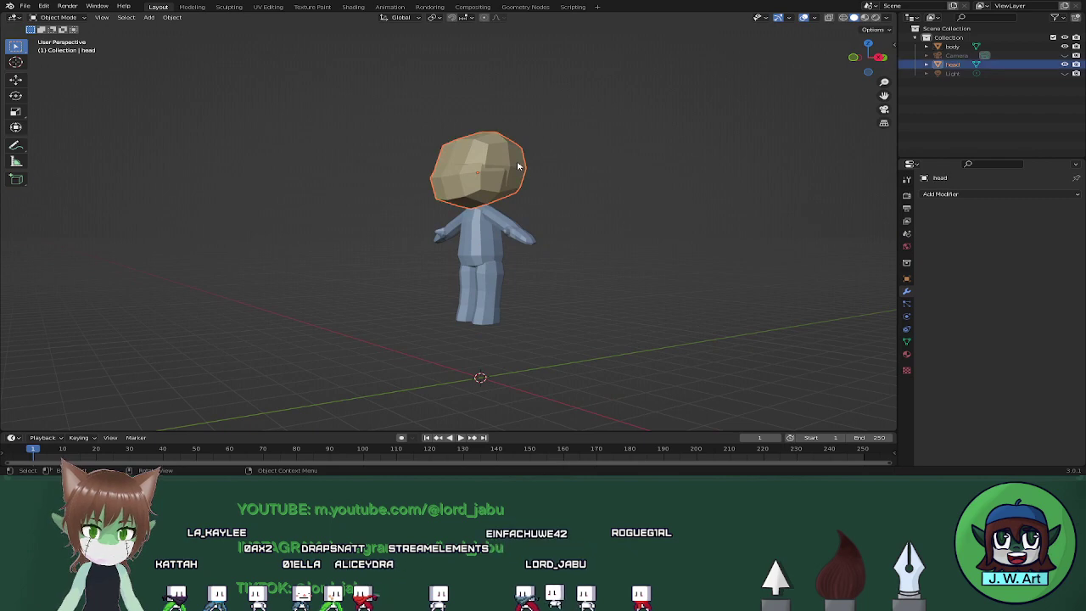
left_click(235, 7)
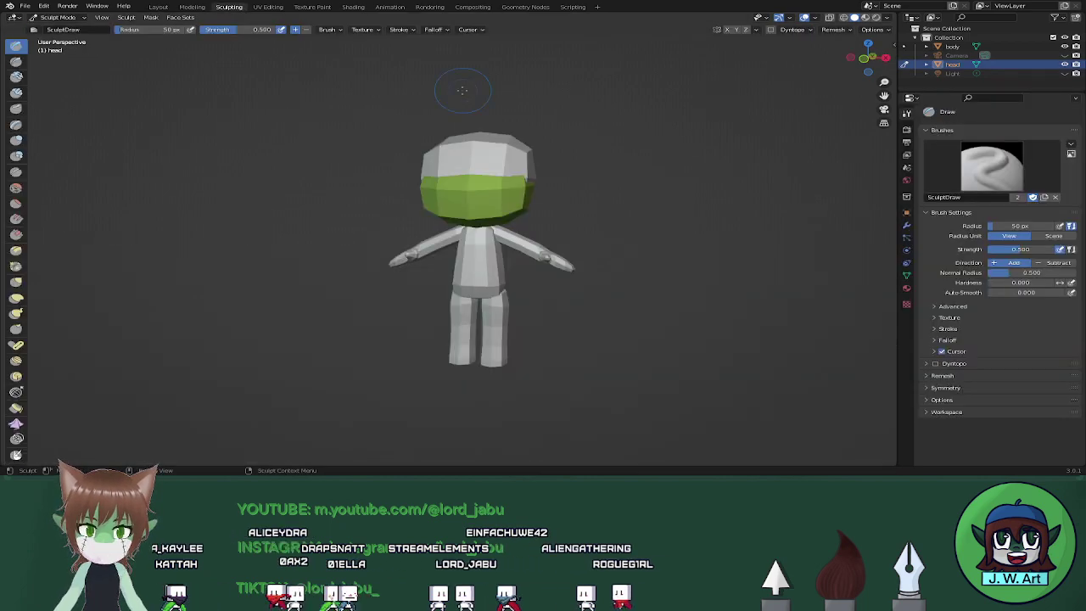
mouse_move(740, 175)
middle_mouse_down()
mouse_move(698, 184)
mouse_move(747, 181)
middle_mouse_up()
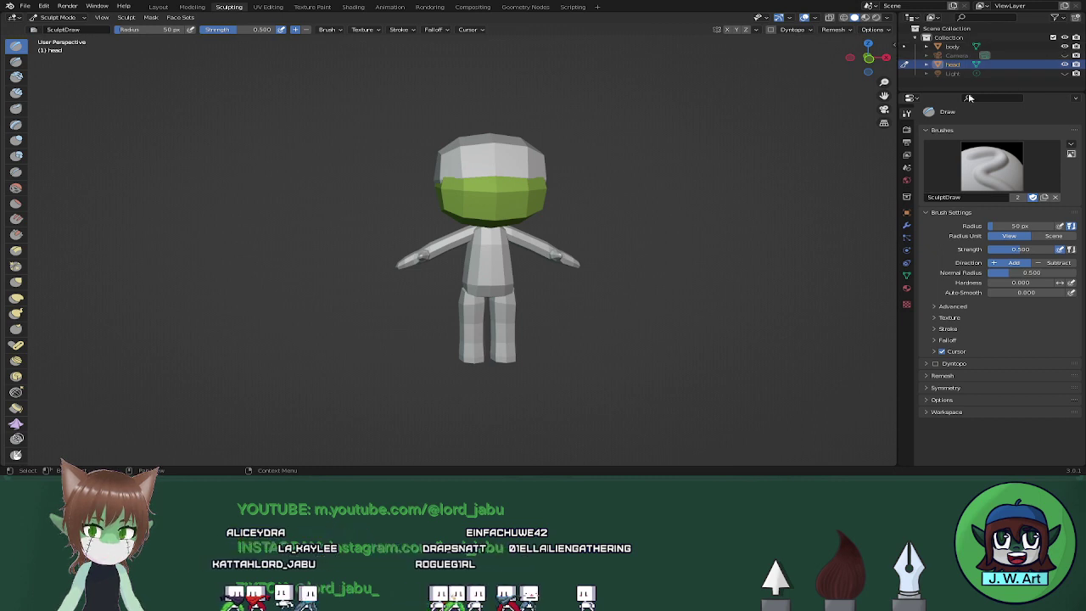
Show the head's modifier properties, then hide the body so only the head is left for sculpting.
left_click(907, 226)
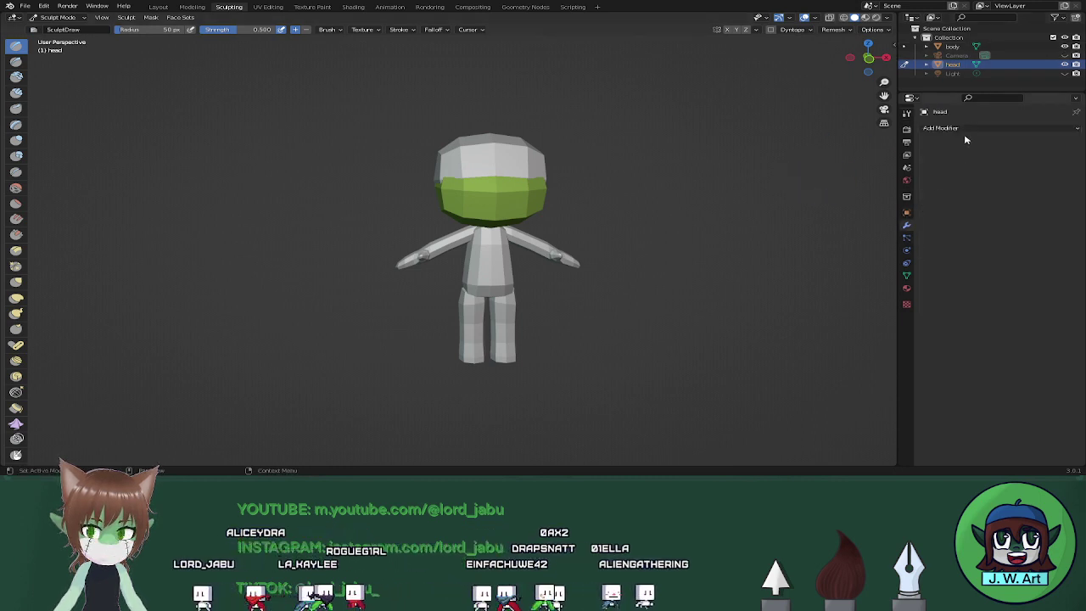
left_click(953, 48)
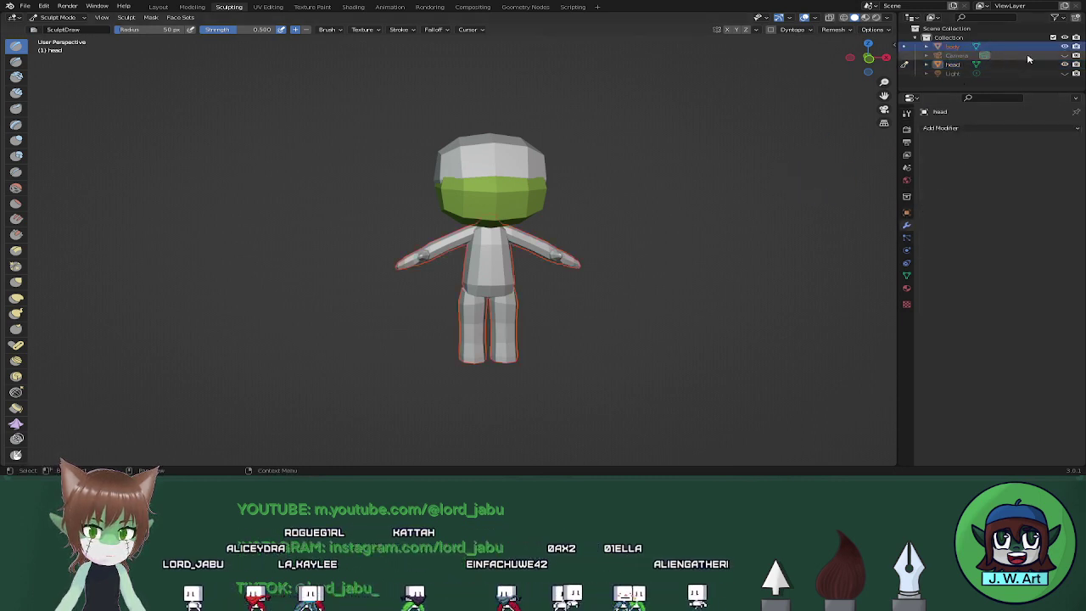
key("h")
left_click(953, 65)
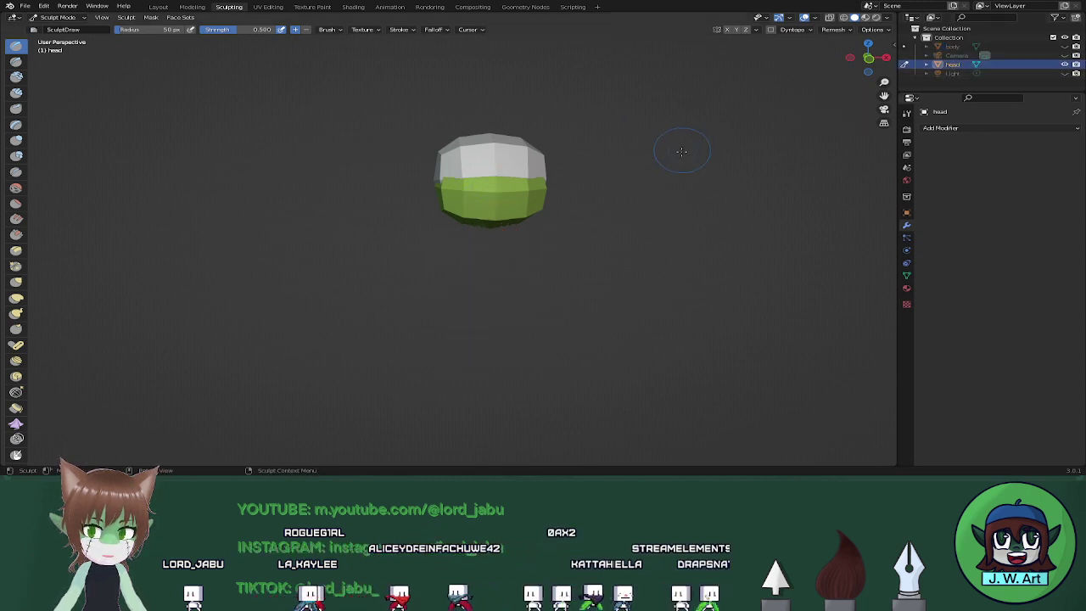
Try to remesh the head with the voxel size at 0.1 m, then undo it.
mouse_move(684, 145)
middle_mouse_down()
mouse_move(611, 175)
mouse_move(682, 177)
mouse_move(637, 179)
mouse_move(641, 189)
middle_mouse_up()
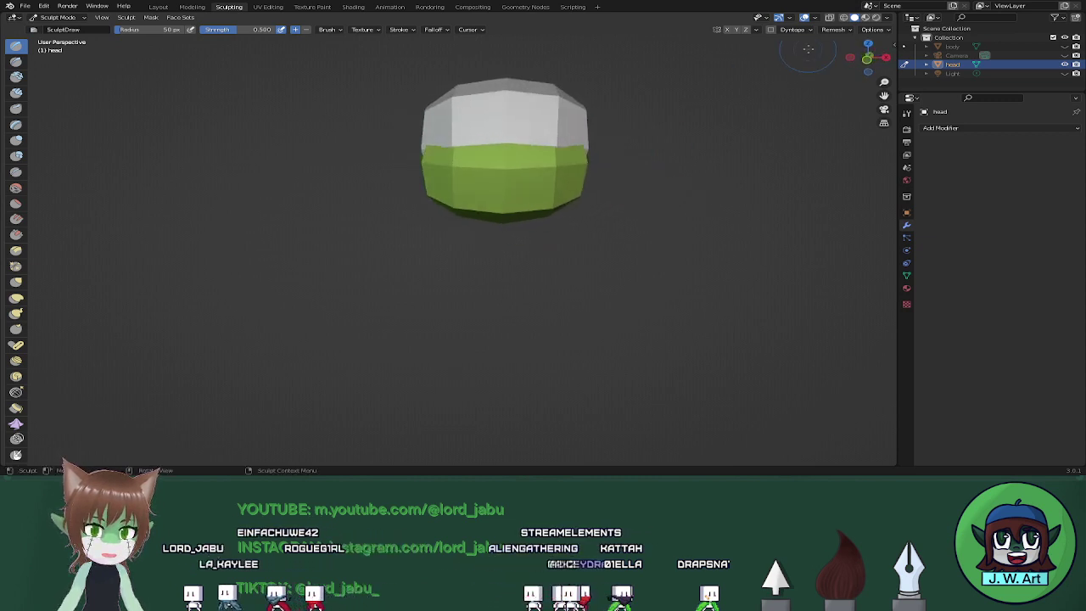
left_click(834, 29)
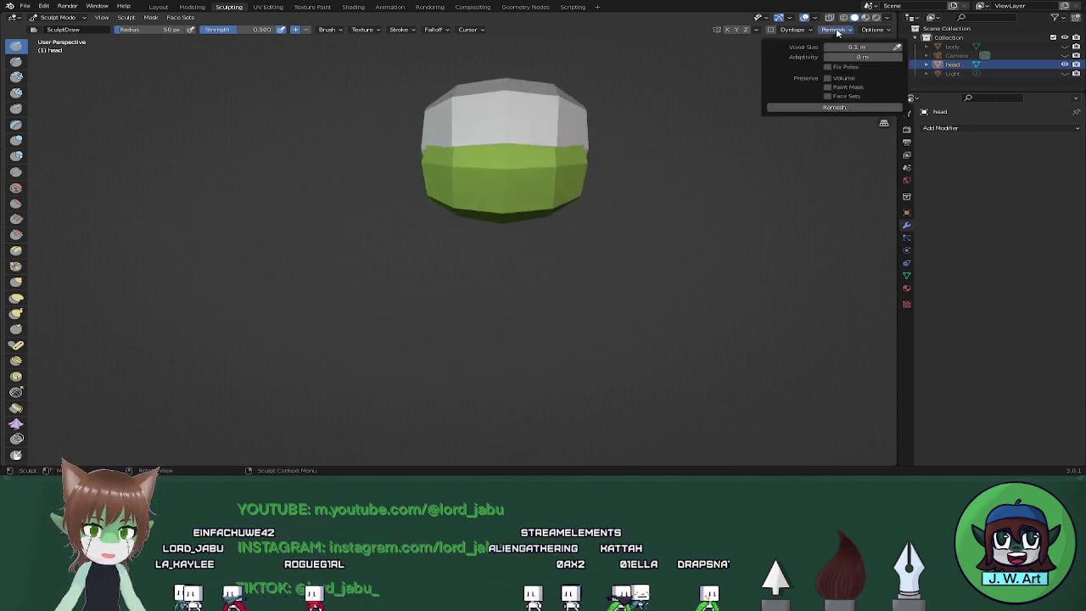
left_click(835, 108)
mouse_move(789, 158)
middle_mouse_down()
mouse_move(692, 200)
mouse_move(721, 191)
middle_mouse_up()
key("ctrl+z")
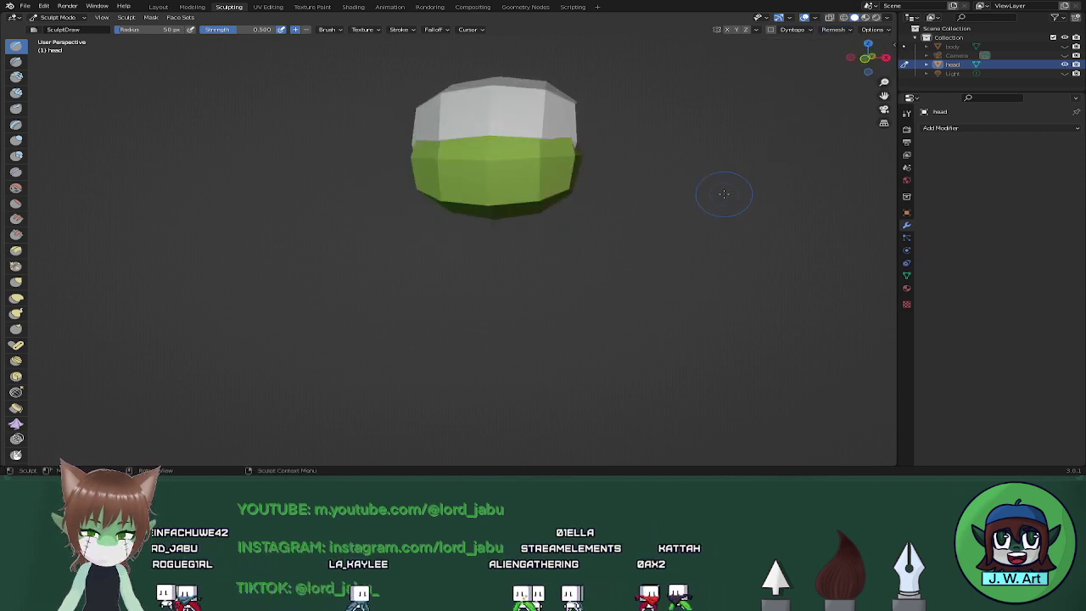
Try to remesh the head with the voxel size adjusted to about 0.1465 m.
key("r")
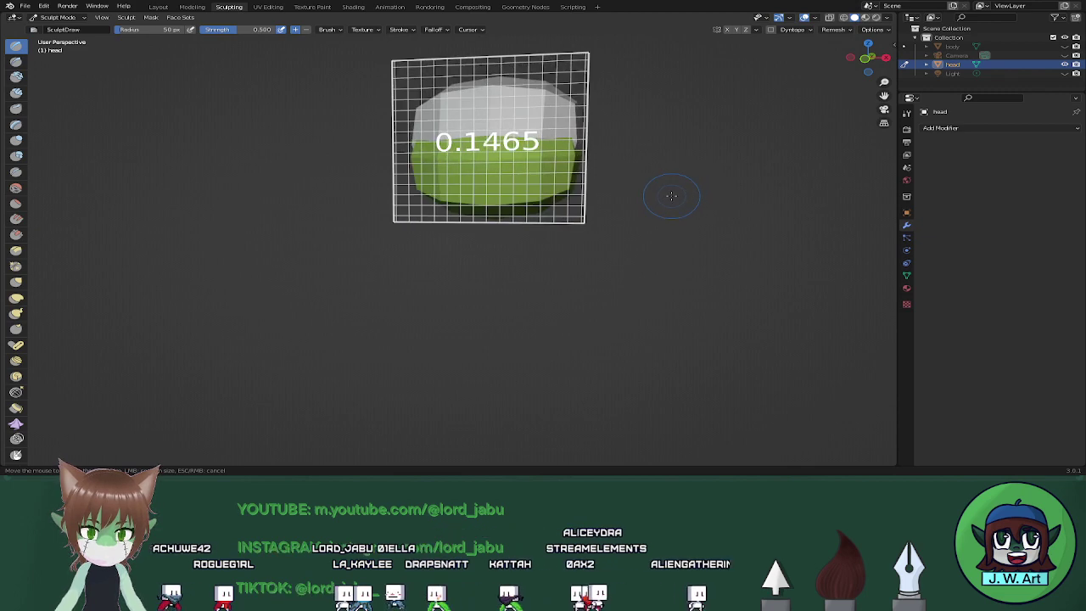
left_click(686, 187)
left_click(849, 31)
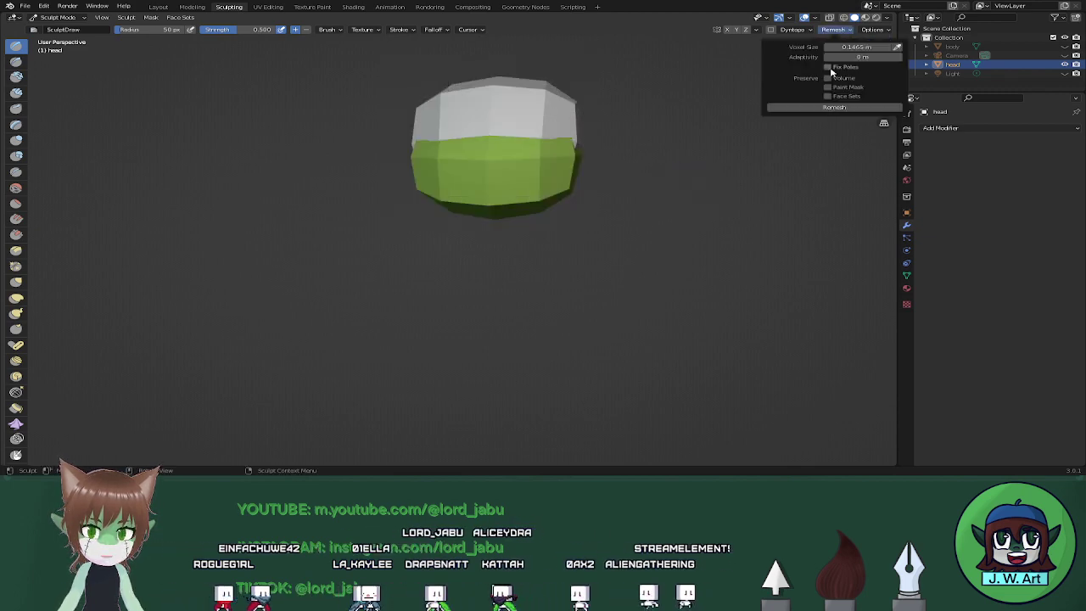
left_click(836, 108)
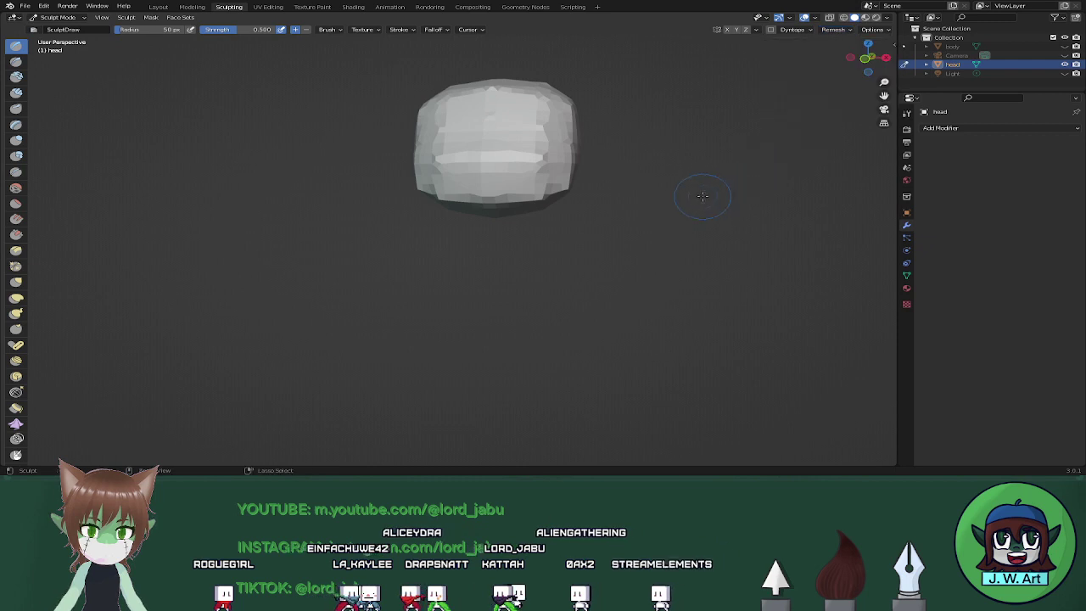
Try to remesh the head with a coarser voxel size of about 0.3794 m.
key("shift+r")
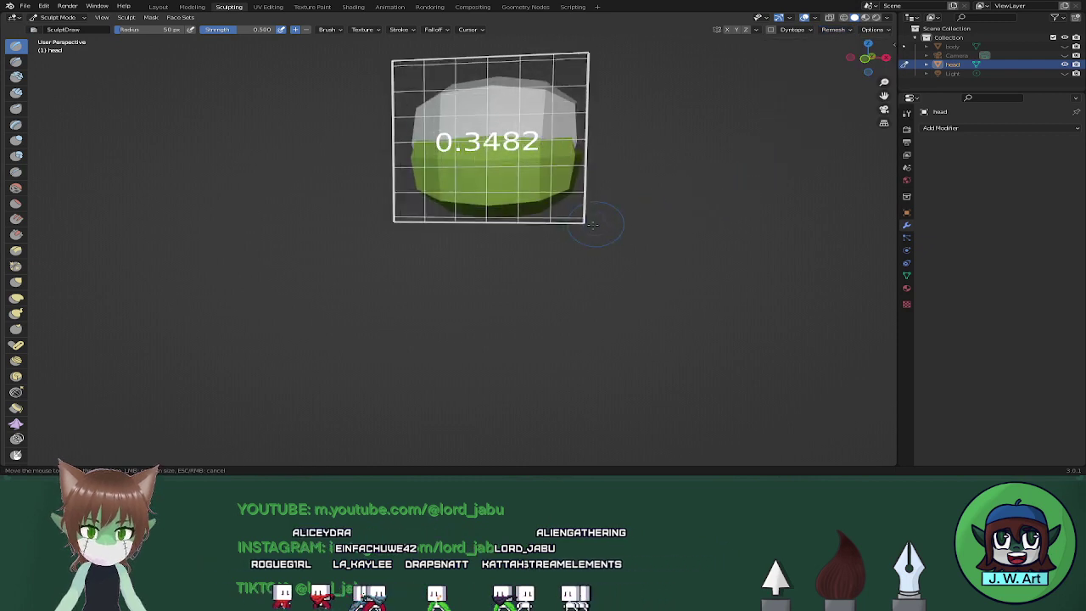
left_click(594, 219)
left_click(835, 31)
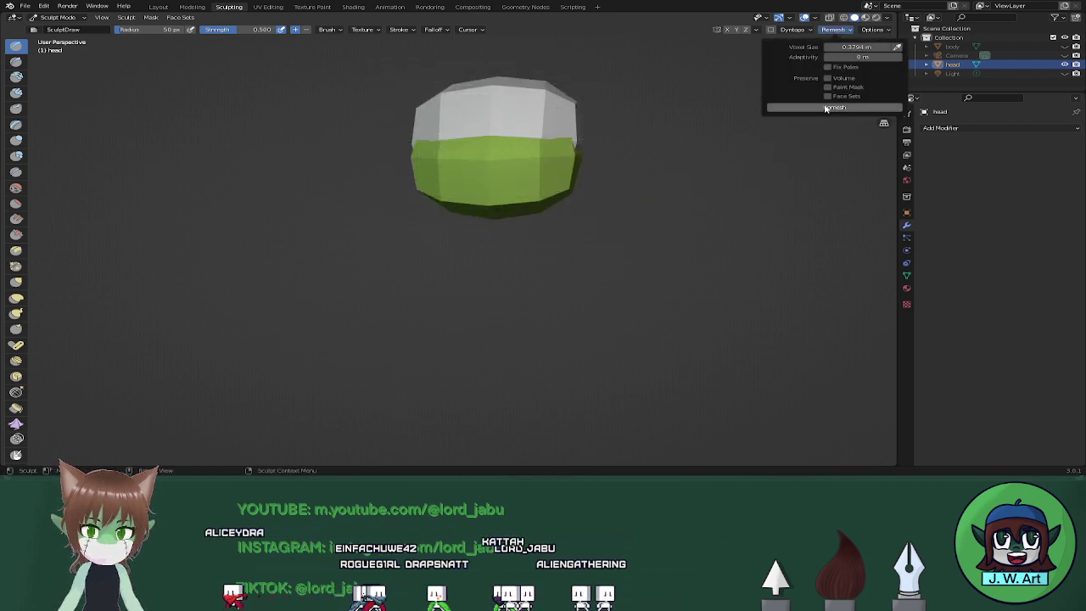
left_click(835, 108)
middle_click_drag(635, 194, 796, 57)
Run the voxel remesh on the head once more with the current voxel size and undo it.
left_click(838, 32)
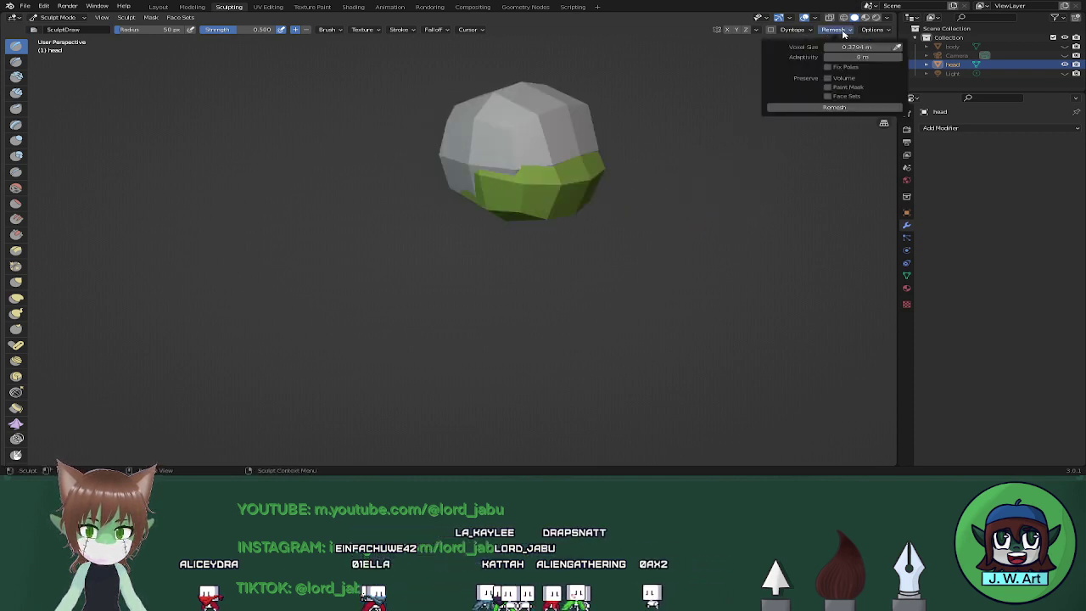
left_click(842, 31)
key("ctrl+r")
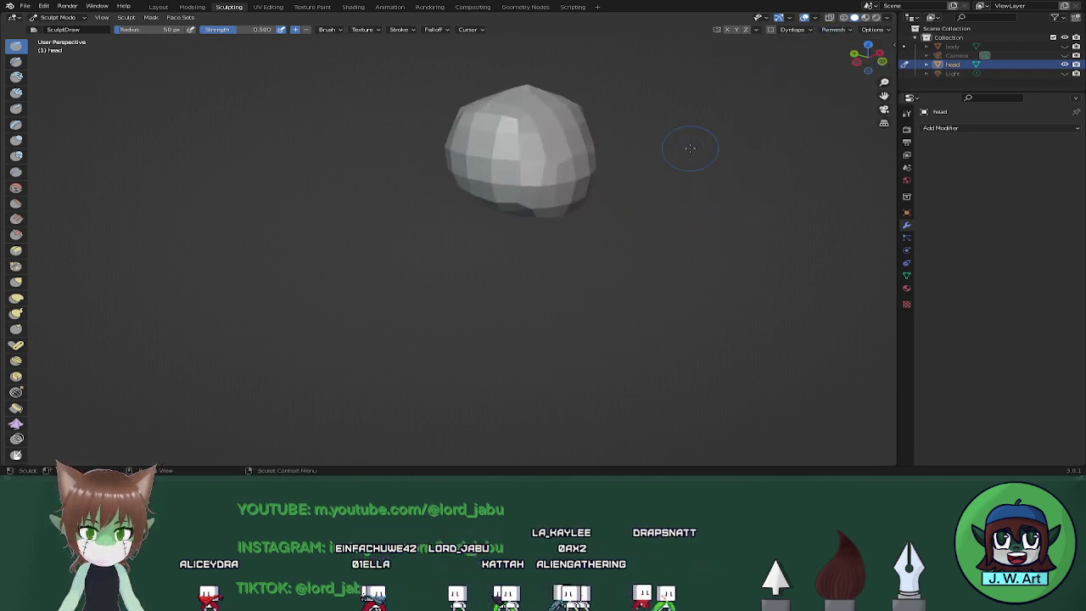
key("ctrl+z")
Try to remesh the head with the voxel size raised to about 0.8444 m, then undo it.
key("r")
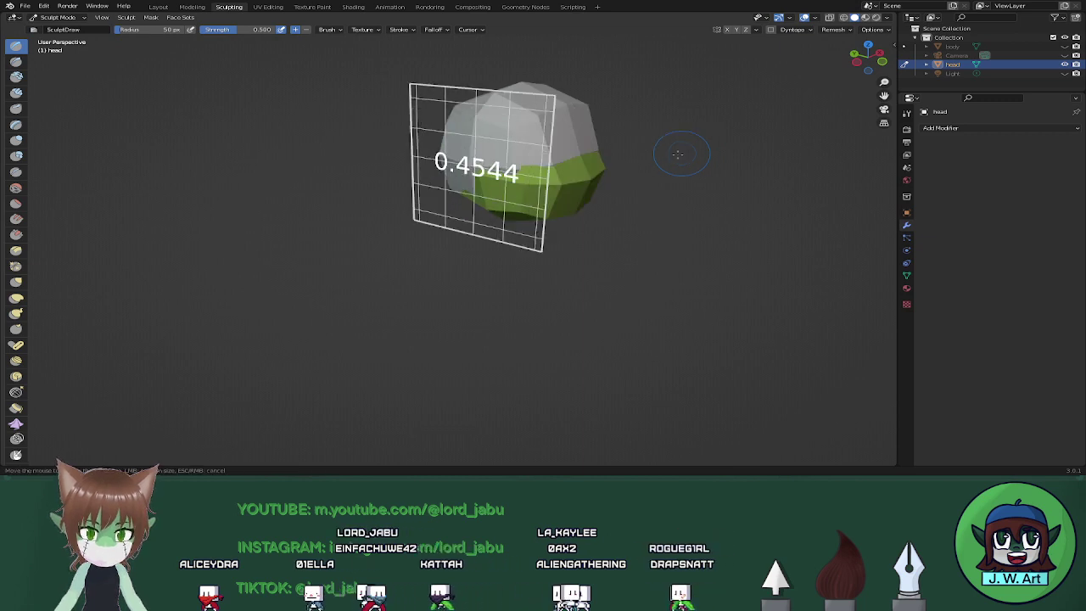
left_click(642, 170)
left_click(834, 30)
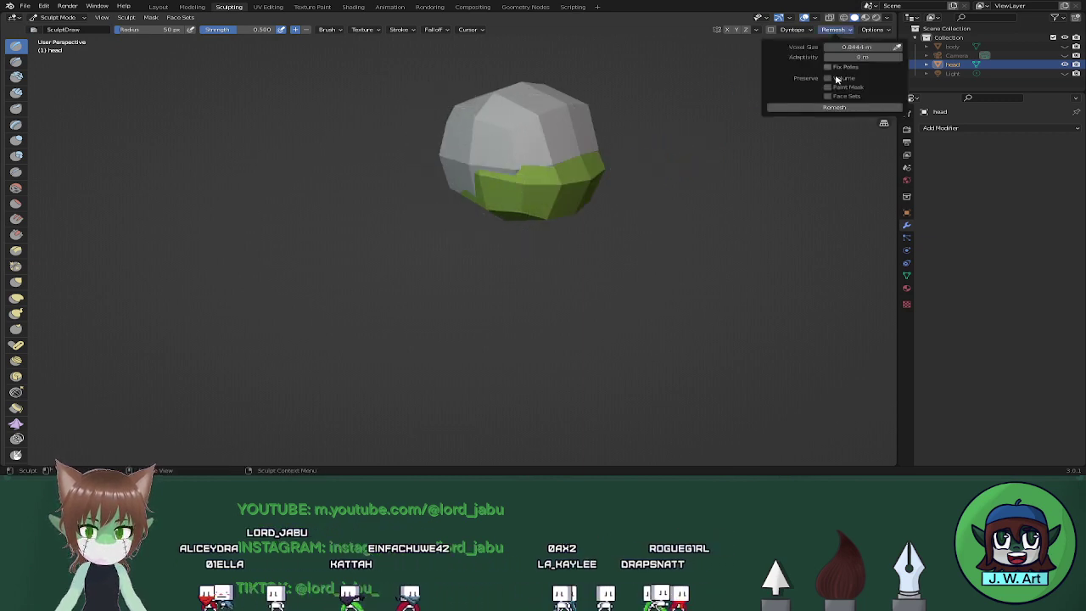
left_click(830, 107)
key("ctrl+z")
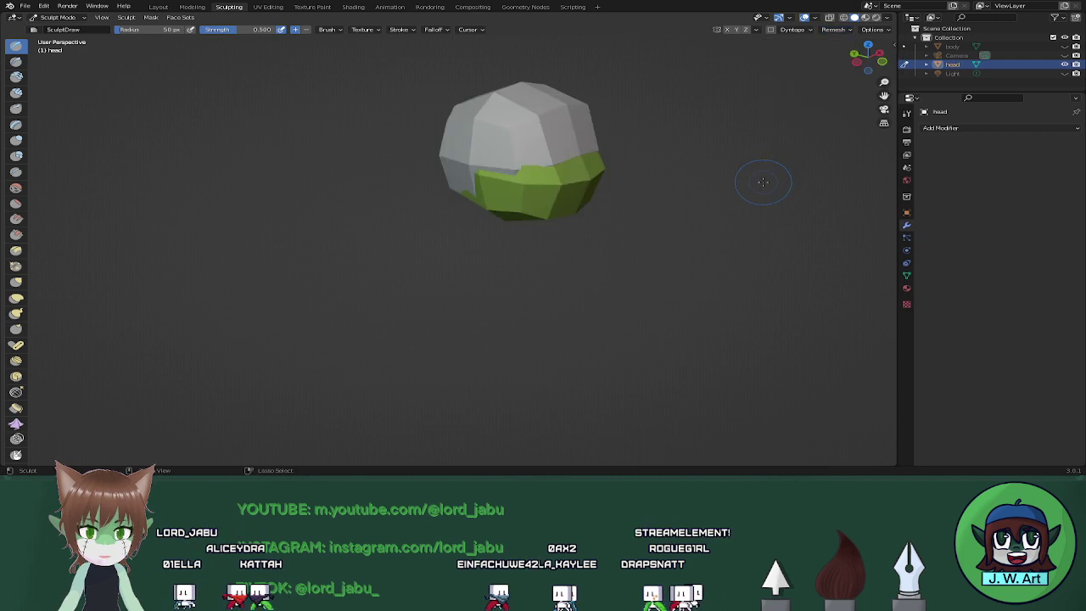
Try to remesh the head with the voxel size reduced to about 0.2794 m, then undo it.
key("r")
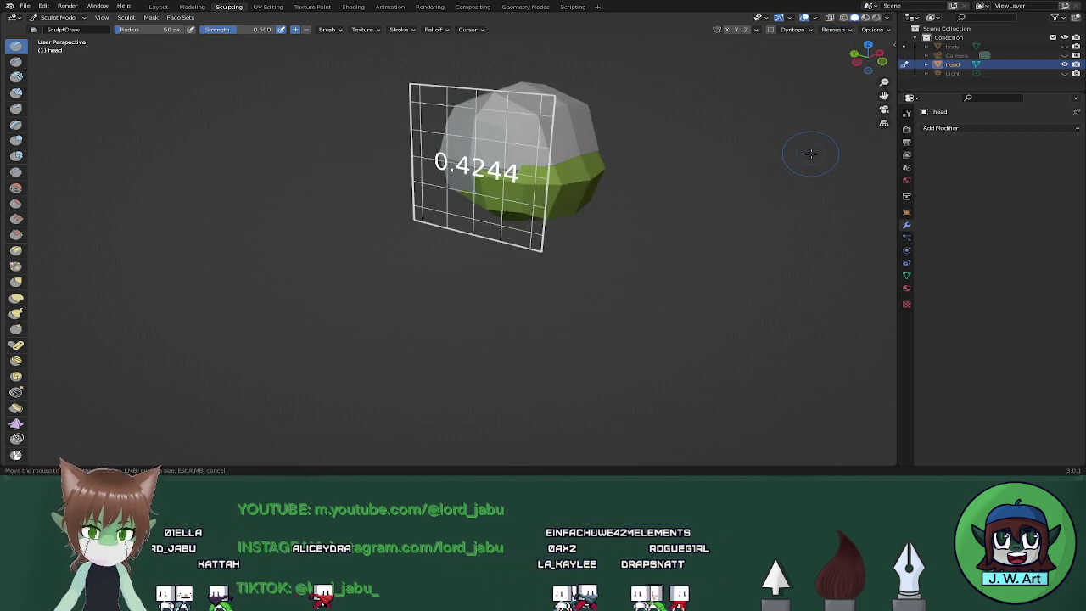
left_click(825, 144)
left_click(834, 30)
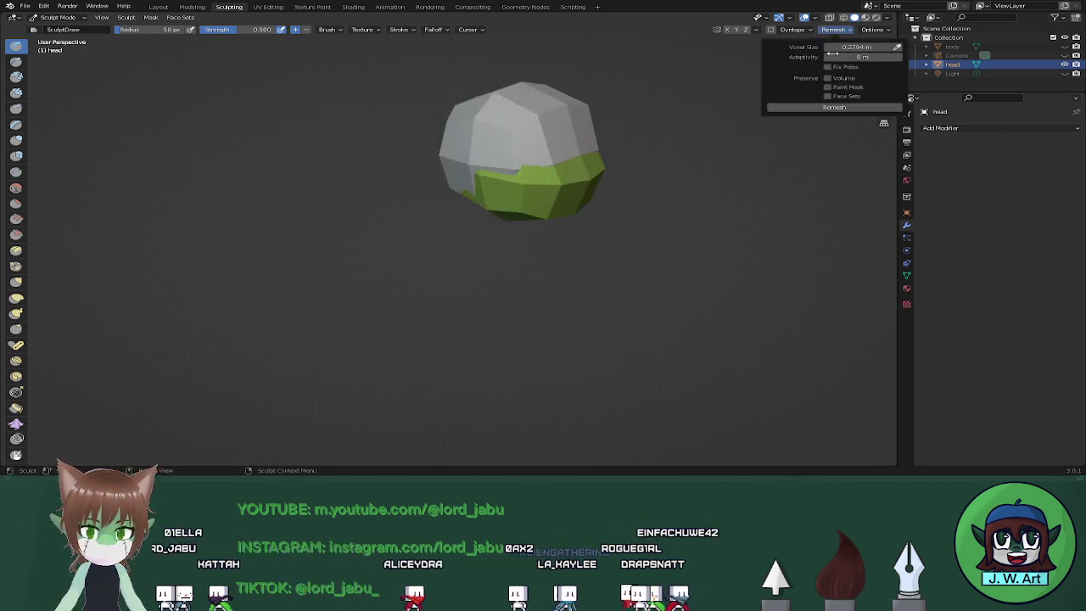
left_click(807, 108)
mouse_move(707, 206)
middle_mouse_down()
mouse_move(572, 202)
mouse_move(690, 202)
mouse_move(754, 56)
middle_mouse_up()
key("ctrl+z")
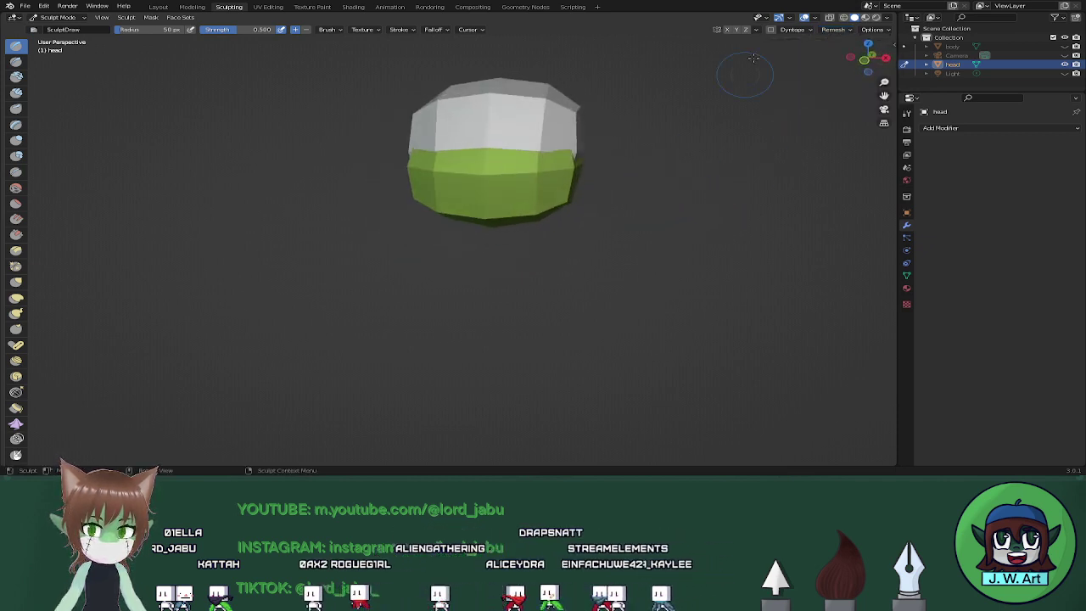
Try enabling dynamic topology on the head, accepting the loss of its vertex data.
left_click(772, 31)
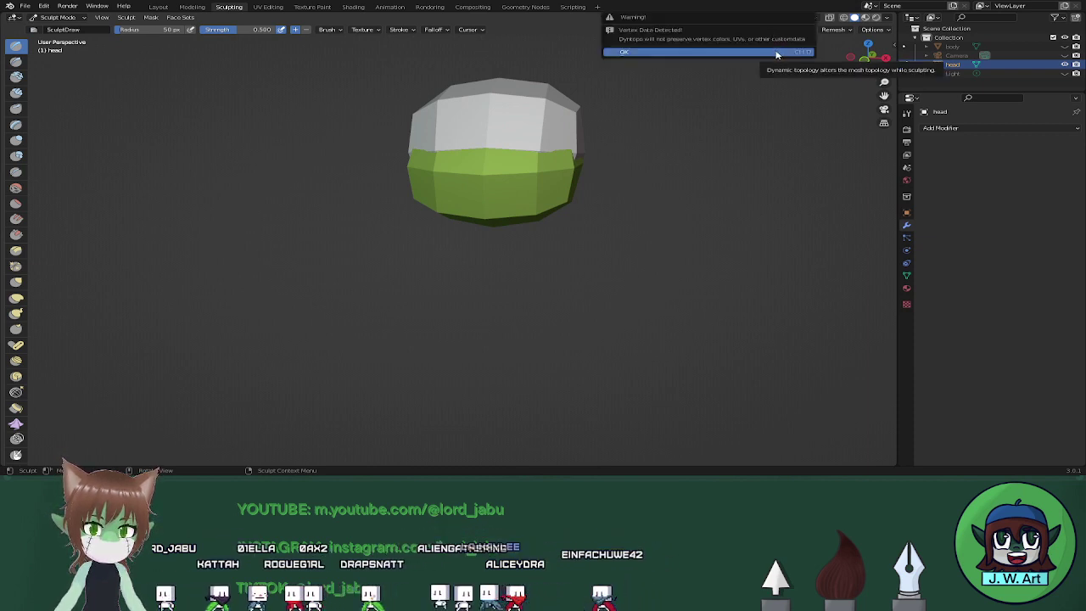
left_click(772, 53)
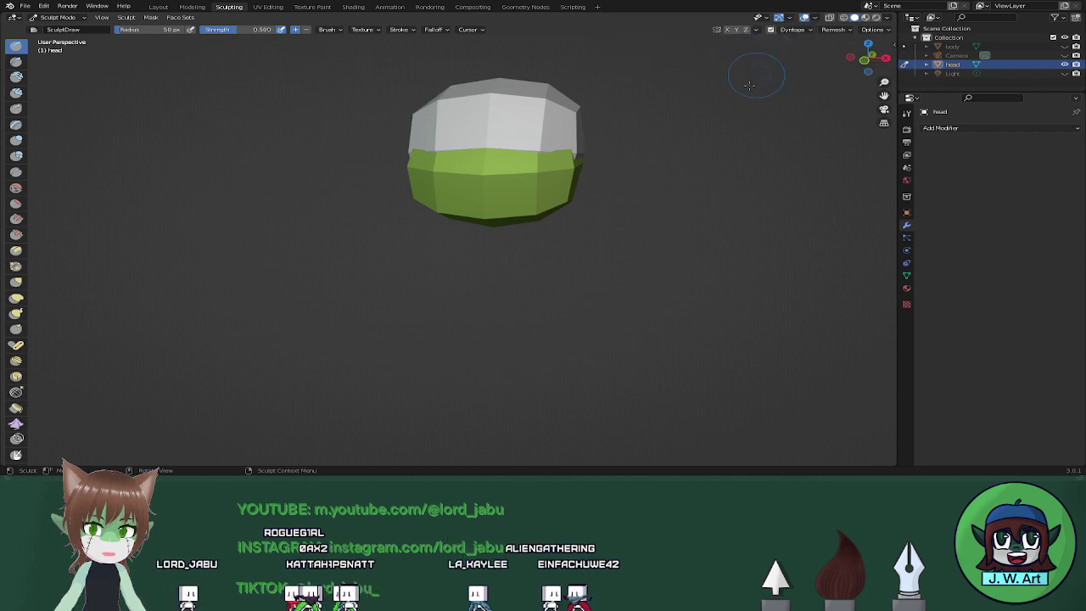
mouse_move(727, 165)
middle_mouse_down()
mouse_move(760, 135)
mouse_move(758, 169)
middle_mouse_up()
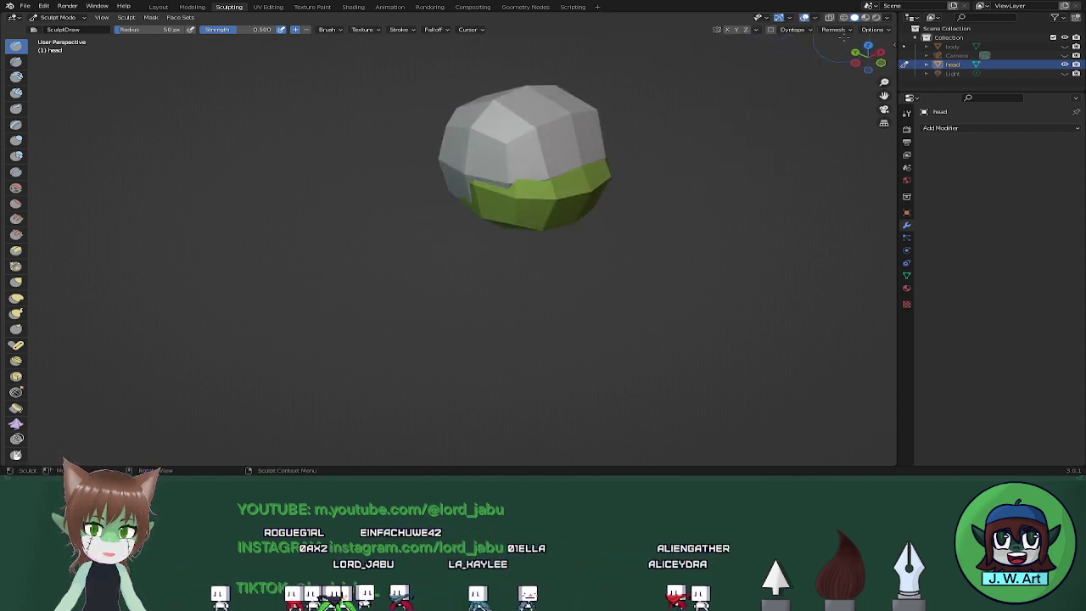
Sample the voxel size from the head's surface, try remeshing the head with it, and undo the remesh.
left_click(835, 30)
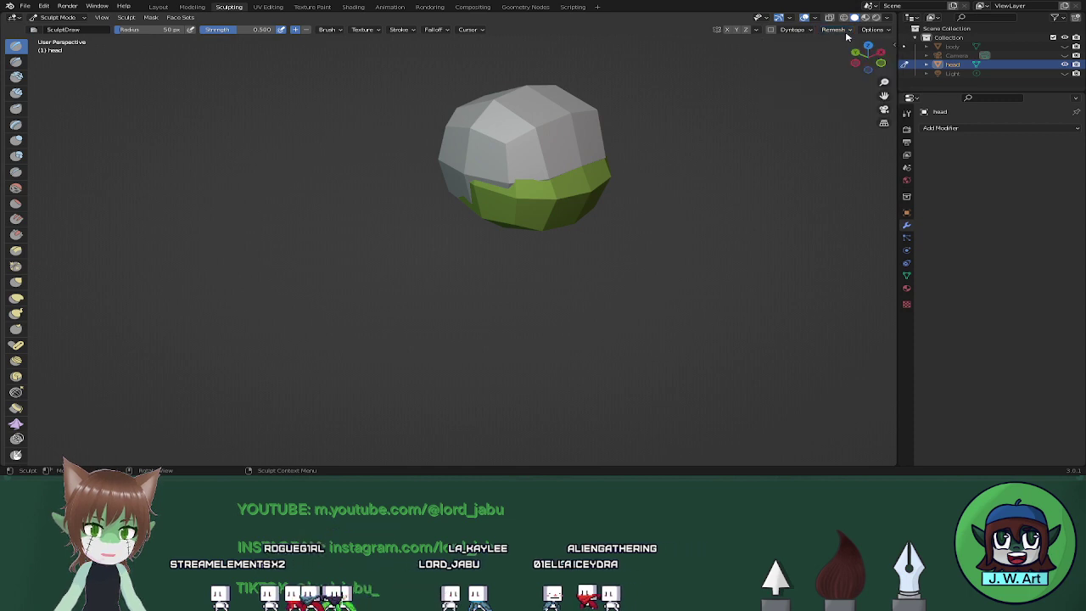
left_click(844, 32)
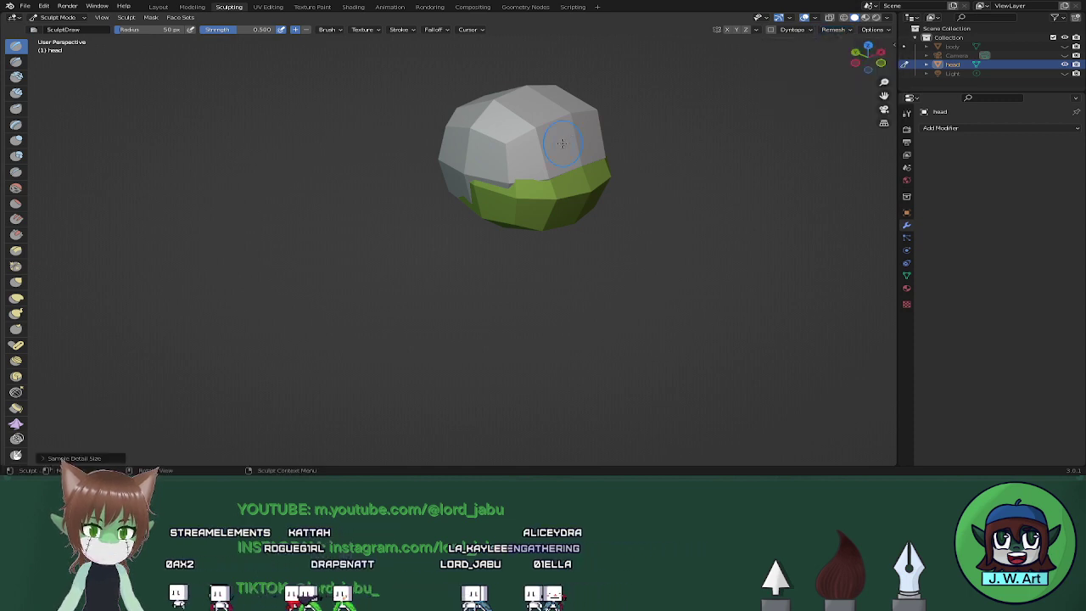
left_click(850, 32)
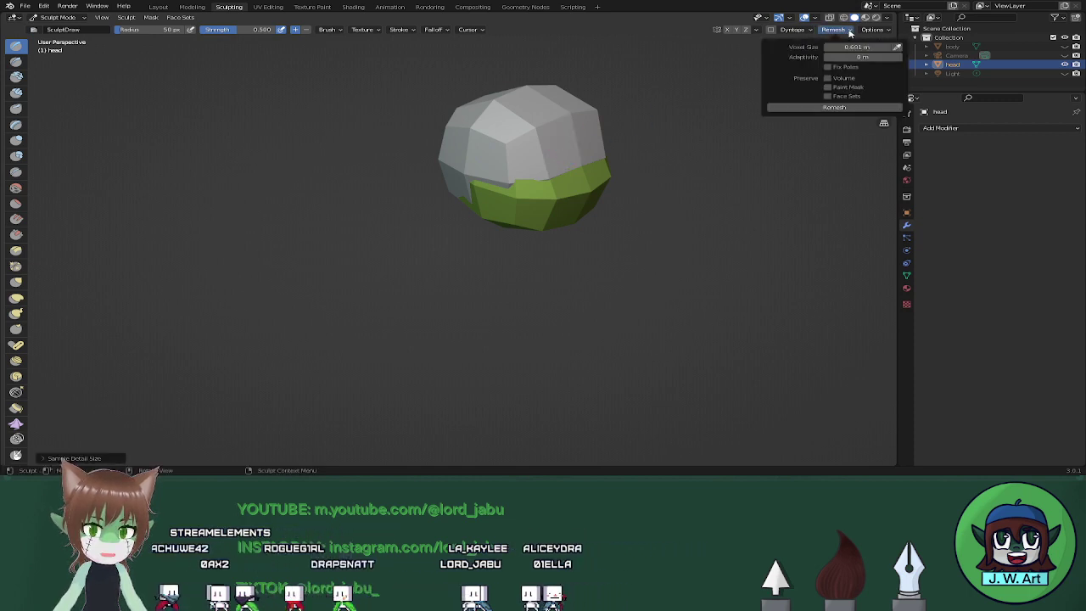
left_click(855, 106)
middle_click_drag(790, 169, 648, 175)
key("ctrl+z")
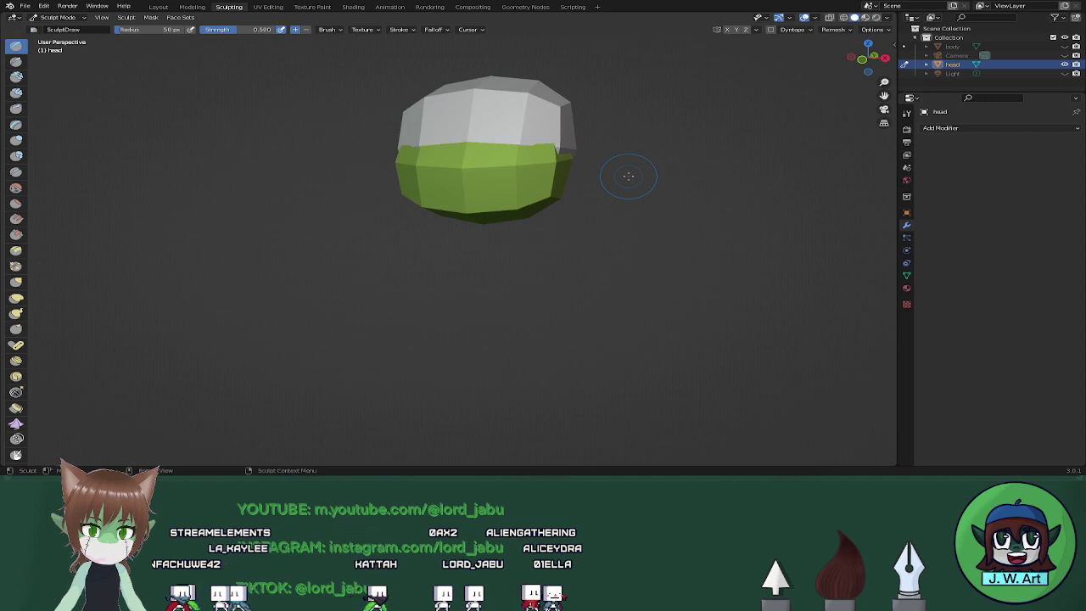
Set the voxel size to about 0.471 m and remesh the head.
key("shift+r")
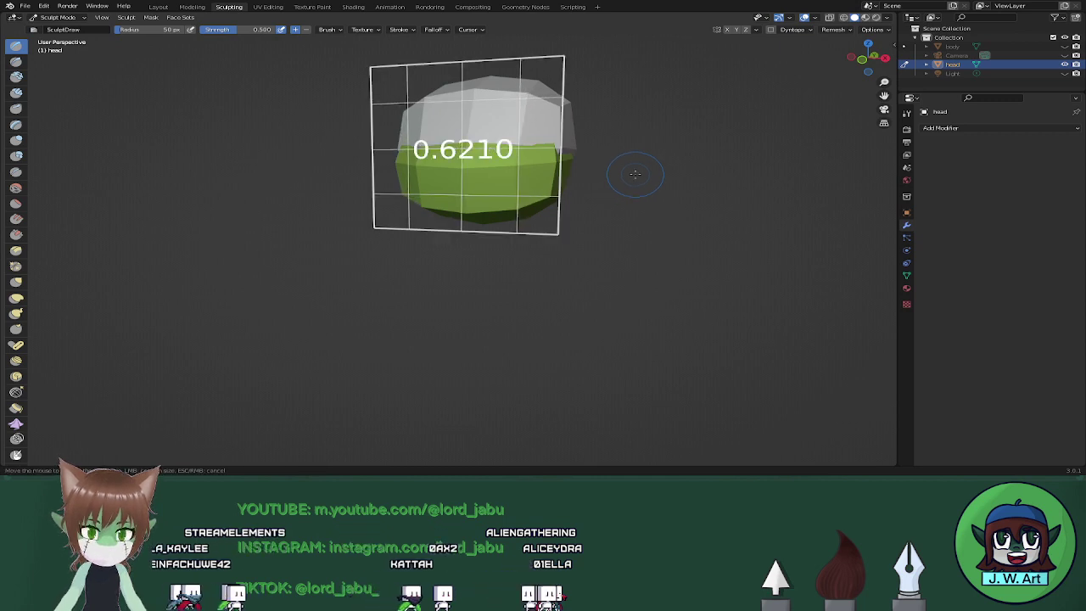
left_click(682, 174)
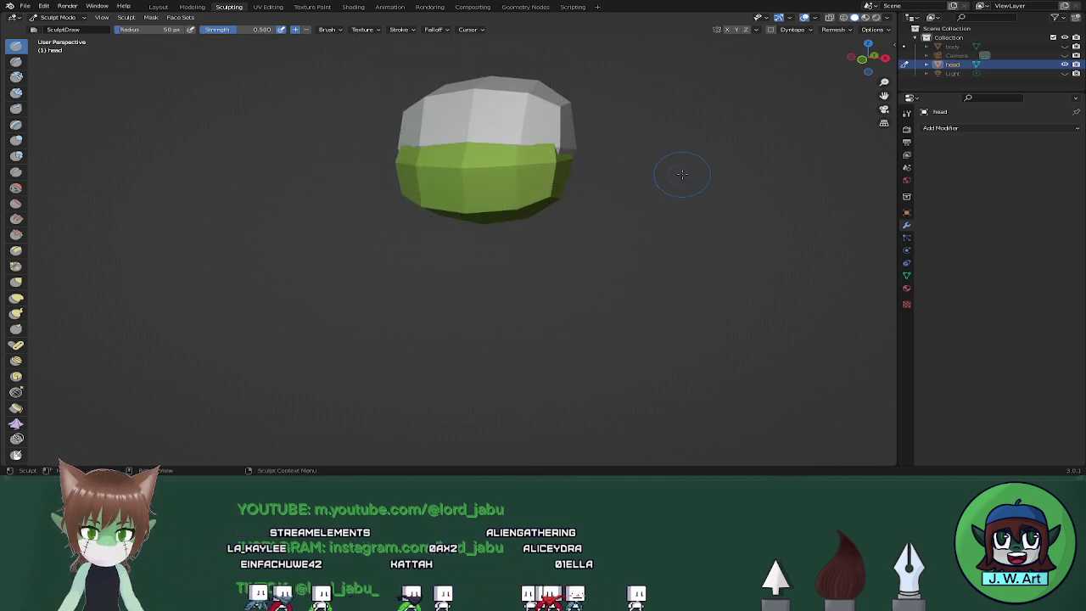
left_click(834, 30)
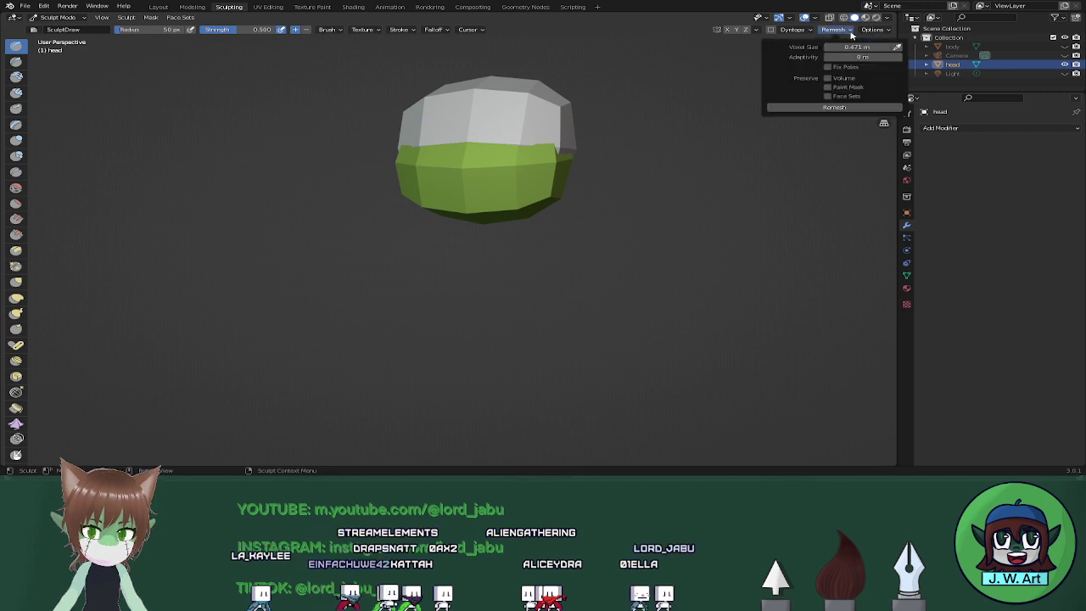
left_click(834, 107)
middle_click_drag(718, 175, 590, 208)
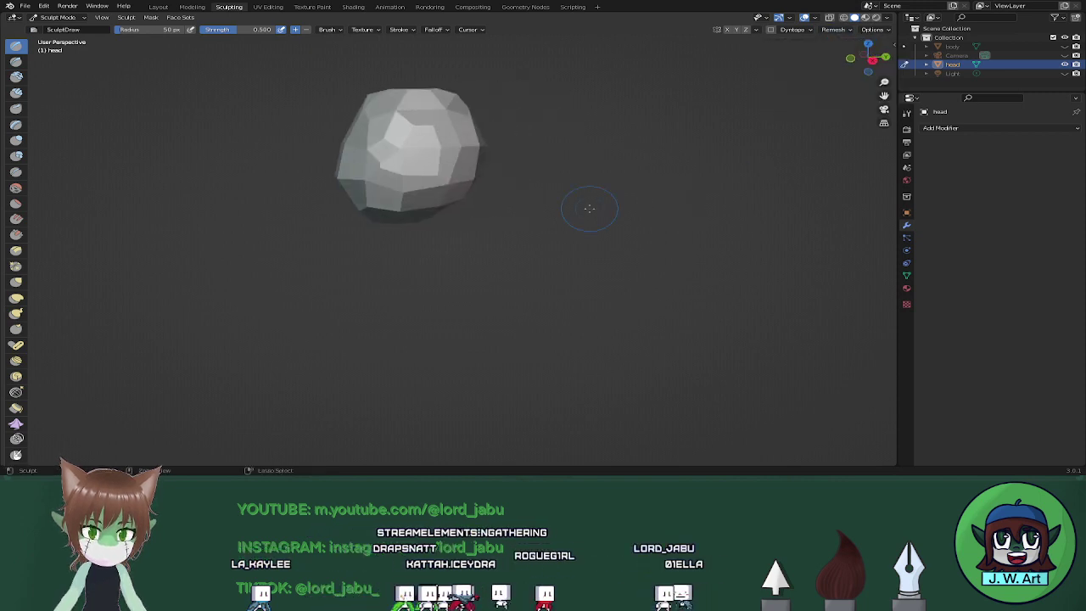
Try remeshing the head with the voxel size set to 0.276 m.
key("r")
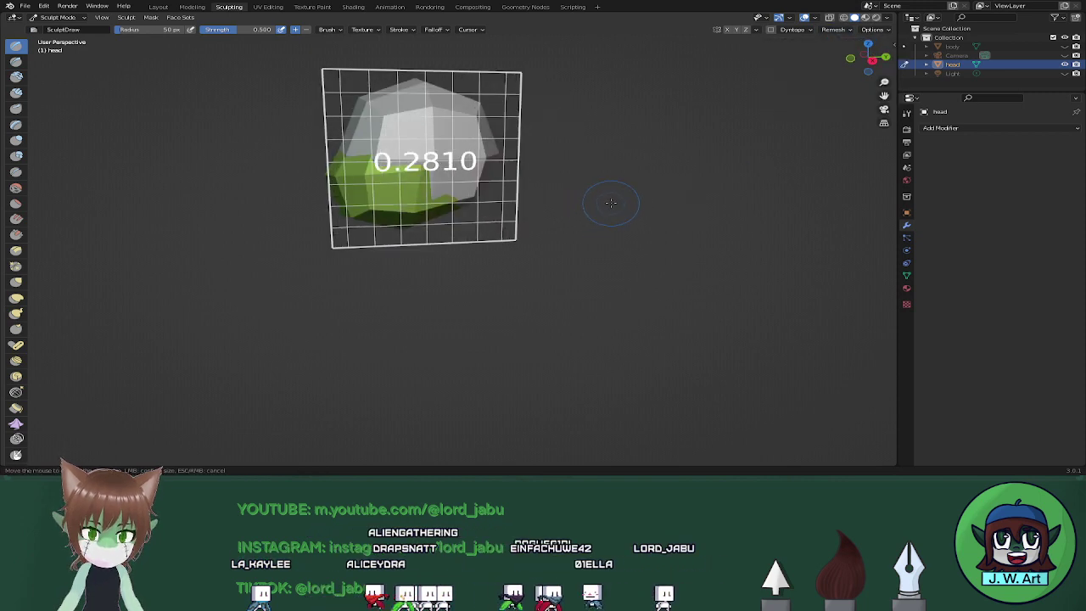
left_click(611, 202)
left_click(834, 30)
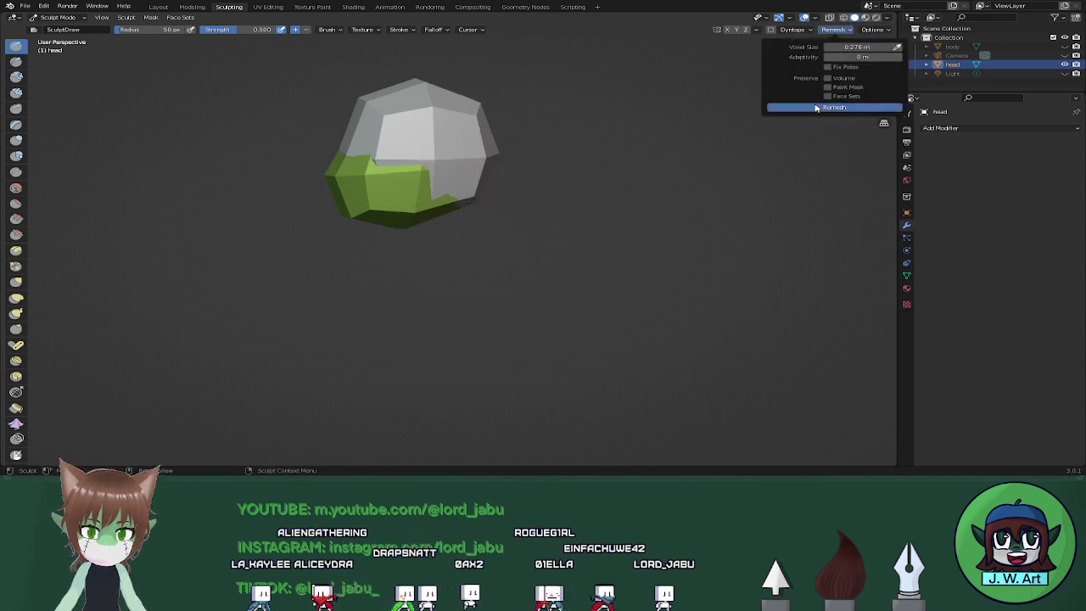
left_click(815, 108)
mouse_move(696, 119)
middle_mouse_down()
mouse_move(644, 127)
mouse_move(704, 164)
mouse_move(560, 157)
middle_mouse_up()
scroll(687, 157, "up", 1)
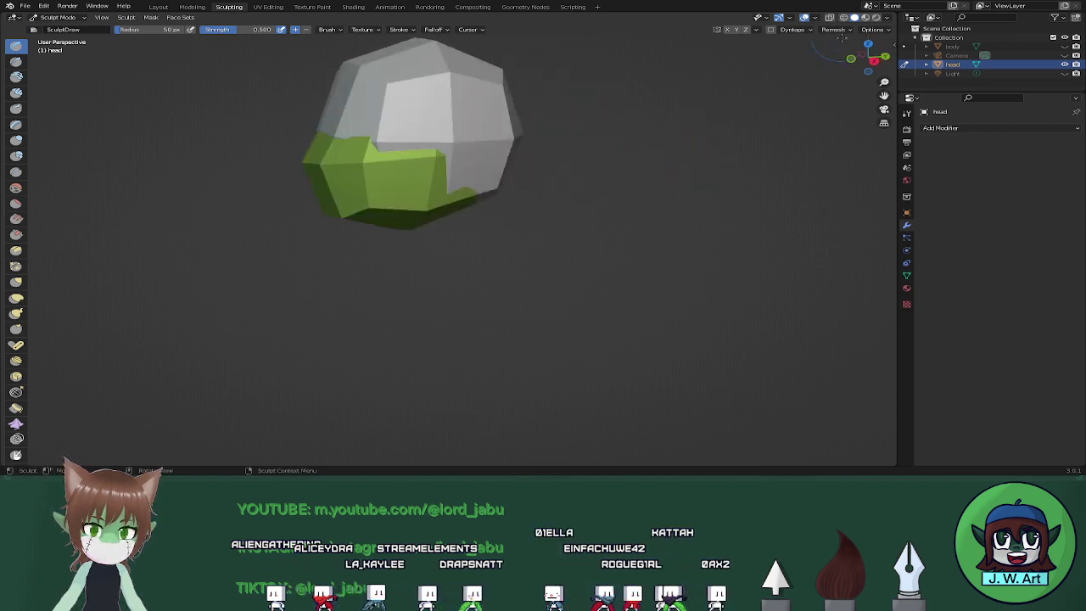
Set a finer voxel size, remesh the head into a denser mesh, and check its topology in Edit Mode.
key("shift+r")
left_click(777, 113)
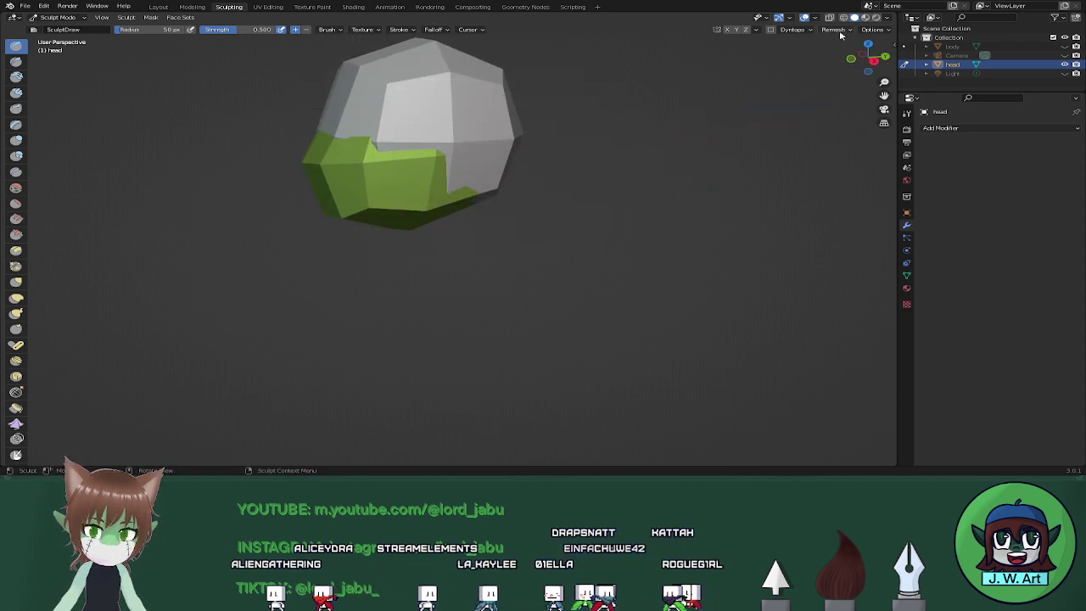
left_click(836, 30)
left_click(836, 107)
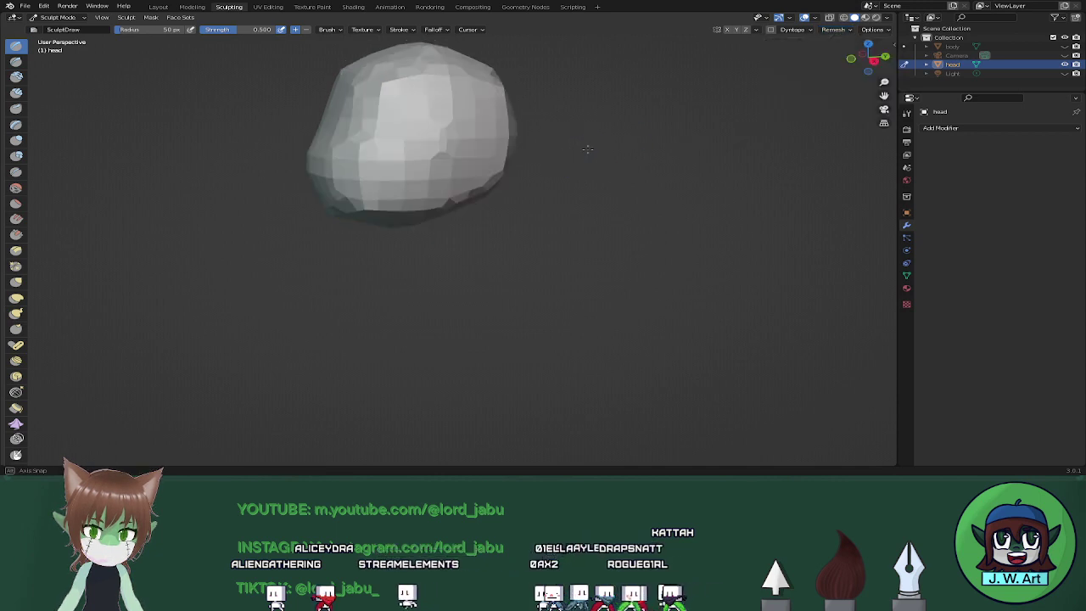
mouse_move(739, 144)
middle_mouse_down()
mouse_move(688, 142)
mouse_move(657, 195)
mouse_move(563, 182)
mouse_move(644, 167)
mouse_move(664, 185)
middle_mouse_up()
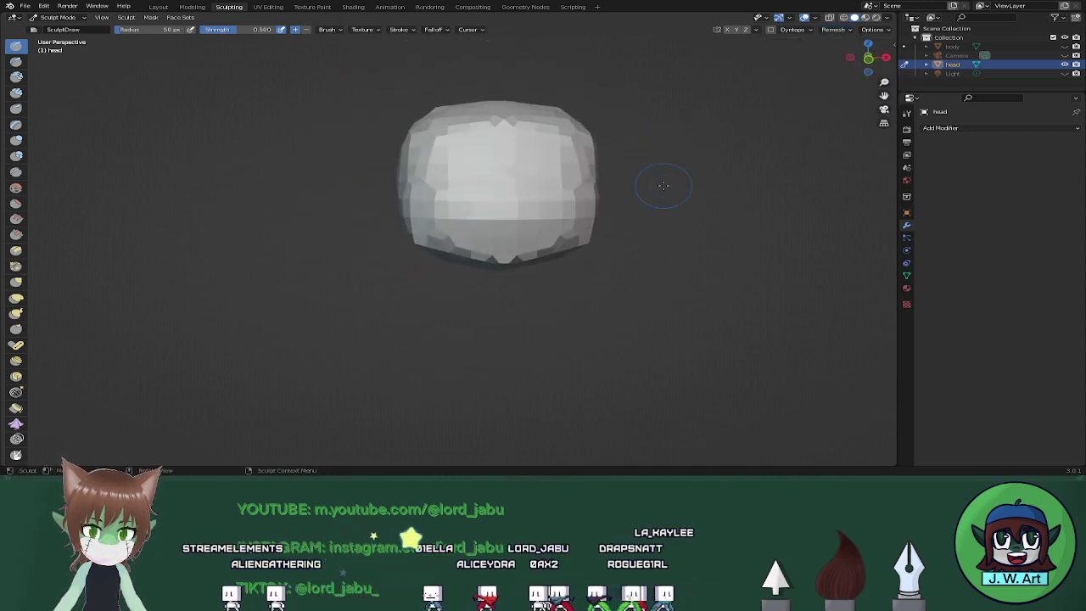
key("Tab")
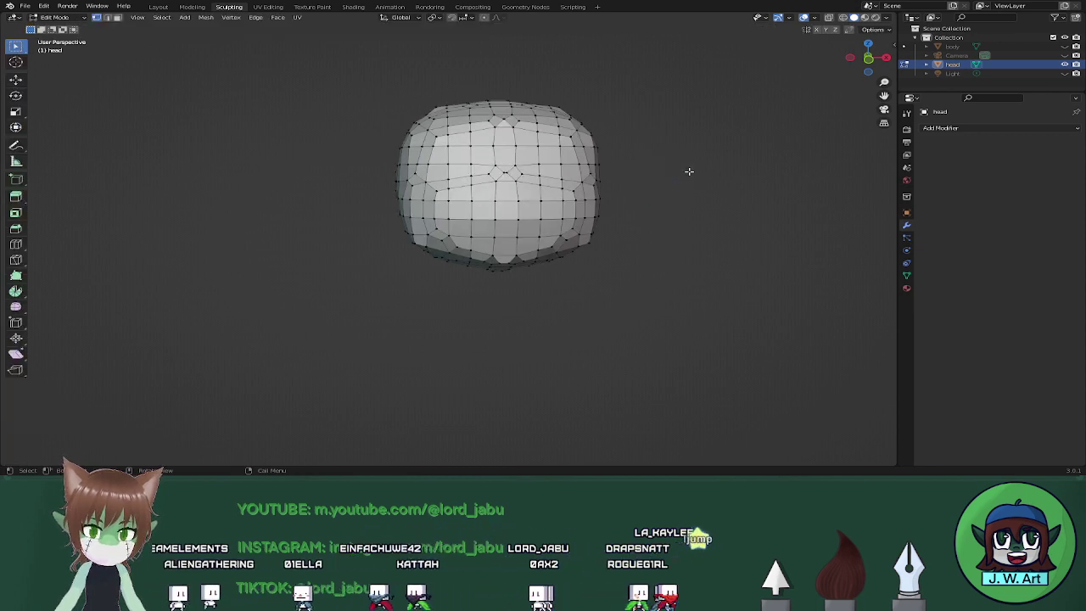
key("Tab")
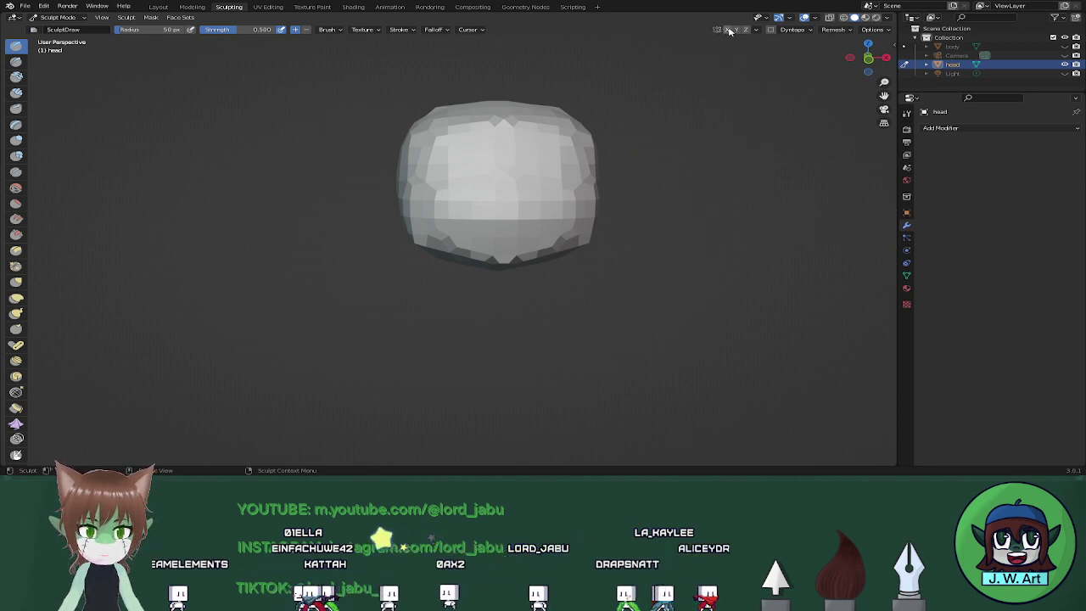
Enable X-axis mirror symmetry and sculpt the front of the face with the Draw brush at 56 px radius.
mouse_move(624, 119)
middle_mouse_down()
mouse_move(546, 165)
mouse_move(537, 188)
mouse_move(640, 186)
mouse_move(676, 200)
middle_mouse_up()
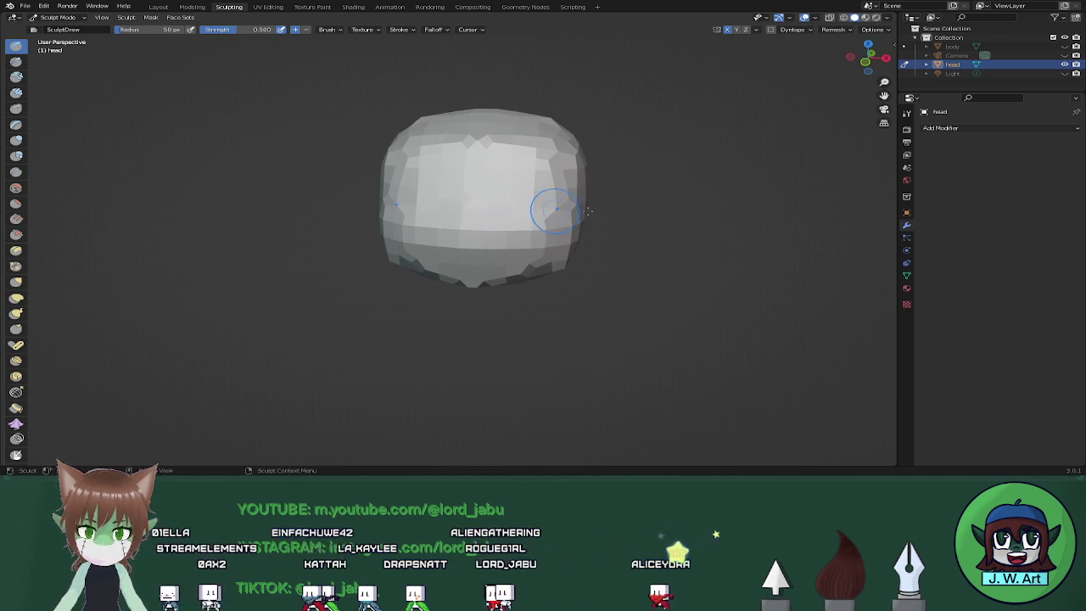
middle_click_drag(552, 213, 533, 198)
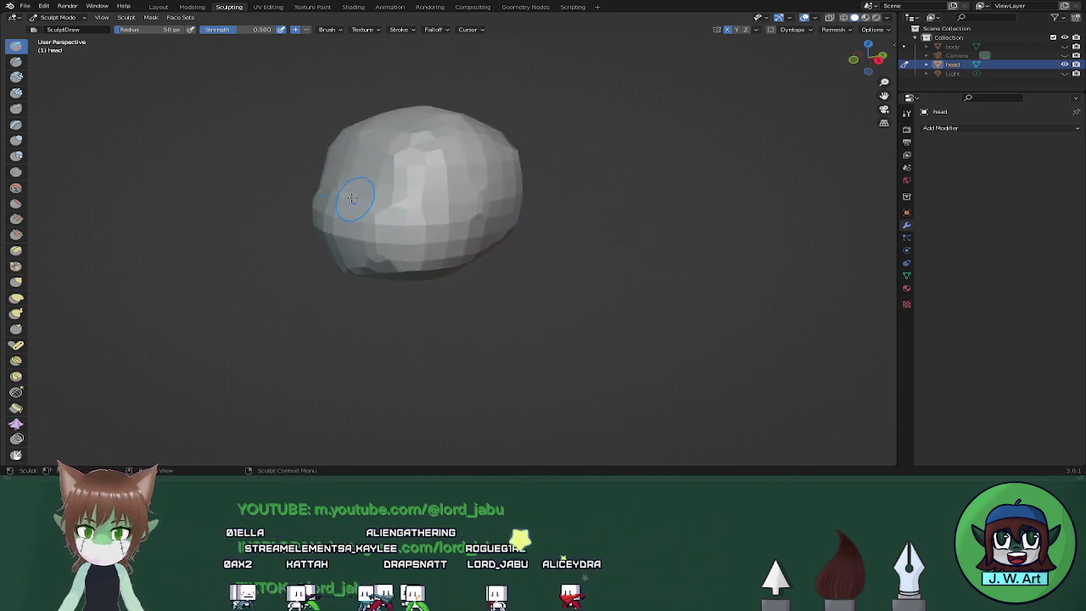
mouse_move(335, 196)
middle_mouse_down()
mouse_move(436, 206)
mouse_move(357, 162)
mouse_move(364, 181)
middle_mouse_up()
Reshape the face and sides of the head with the Grab brush, enlarging its radius to 142 px.
key("g")
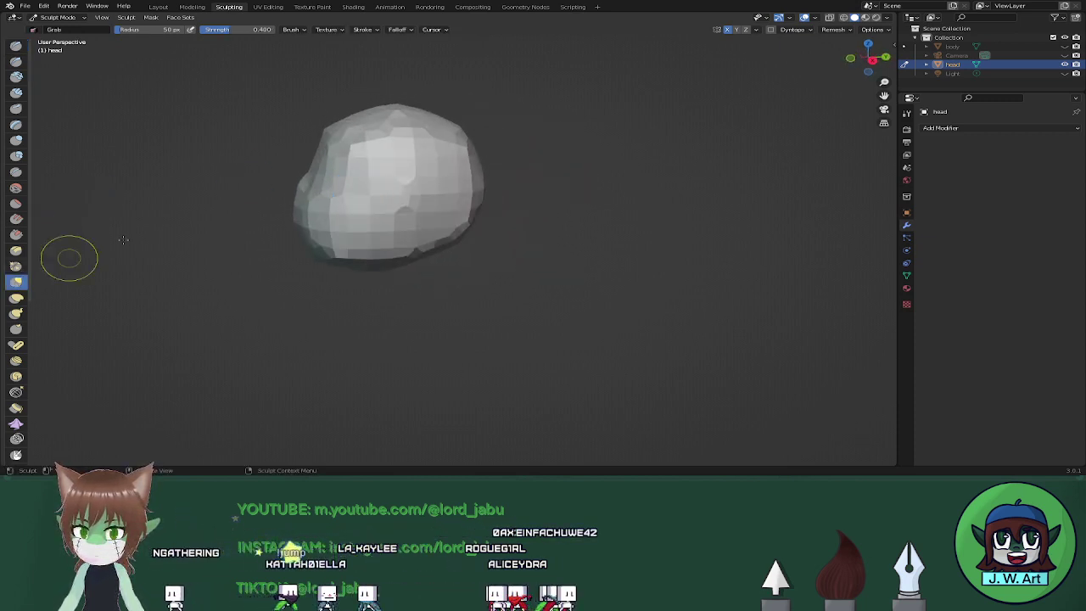
middle_click_drag(68, 255, 396, 191)
middle_click_drag(507, 182, 637, 208)
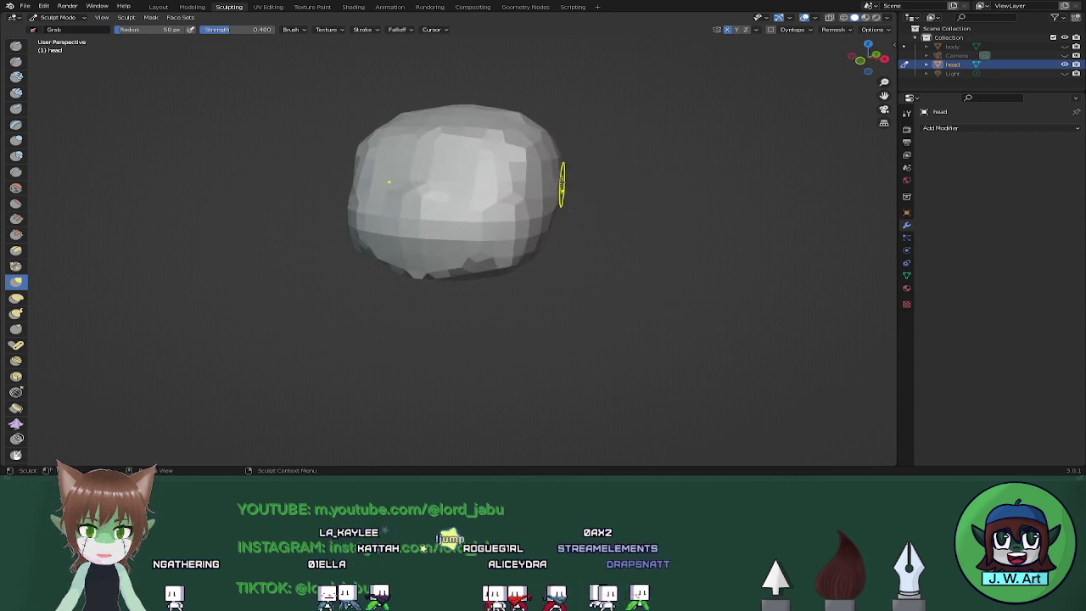
middle_click_drag(565, 182, 547, 178)
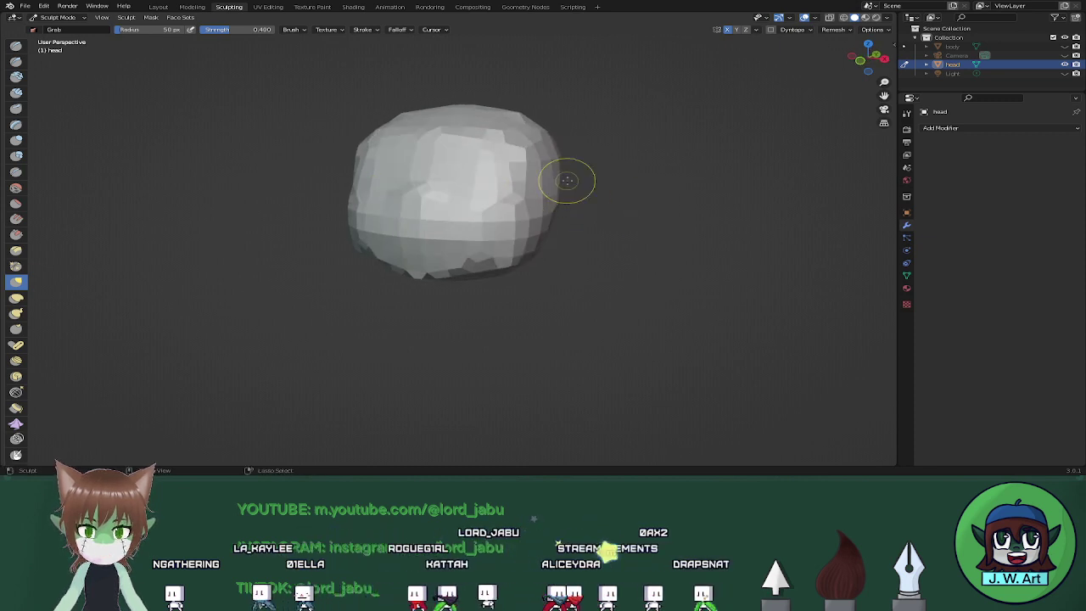
key("f")
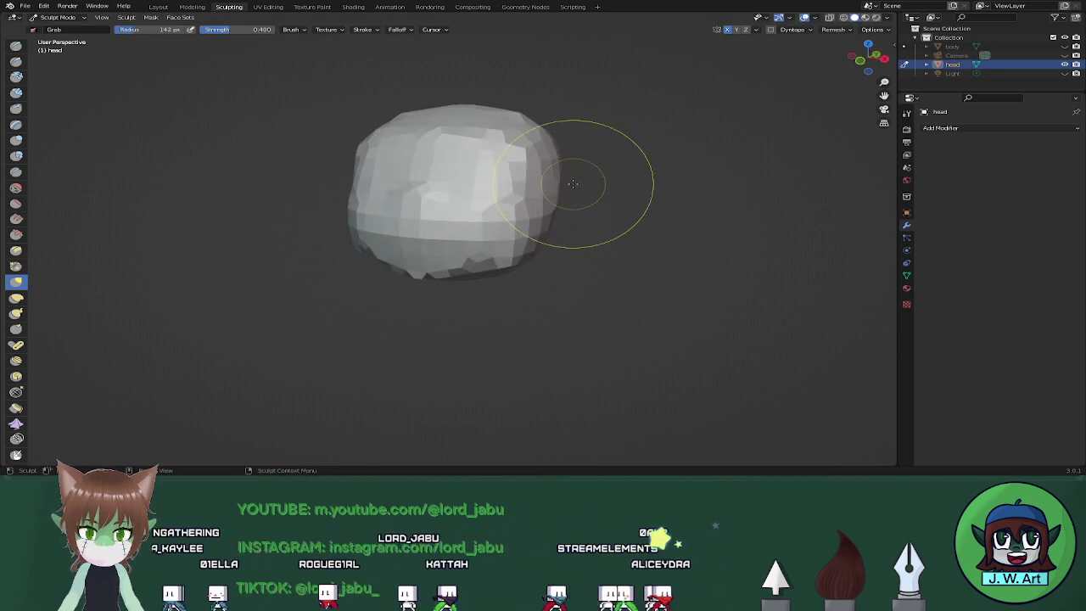
left_click(562, 177)
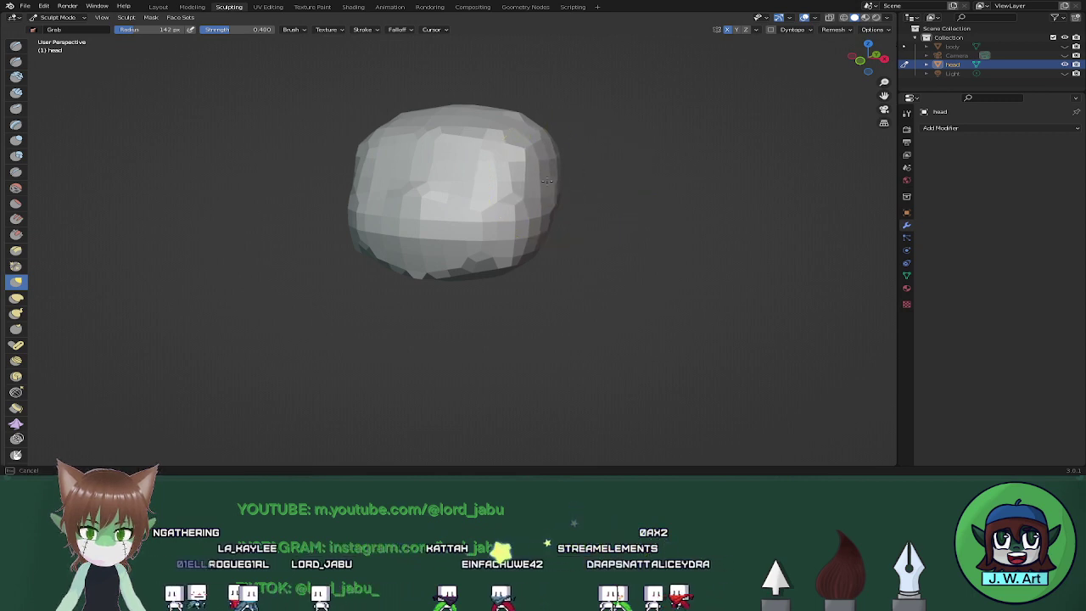
mouse_move(547, 180)
middle_mouse_down()
mouse_move(491, 165)
mouse_move(508, 169)
middle_mouse_up()
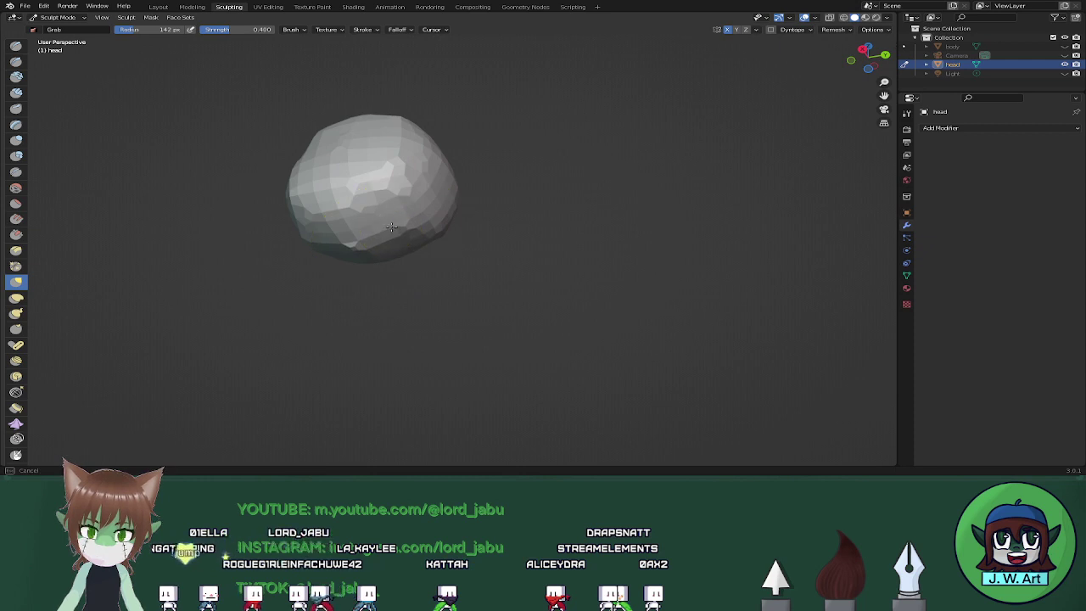
middle_click_drag(392, 219, 419, 215)
left_click_drag(422, 215, 425, 213)
mouse_move(425, 212)
middle_mouse_down()
mouse_move(499, 246)
mouse_move(504, 182)
middle_mouse_up()
left_click_drag(505, 183, 509, 182)
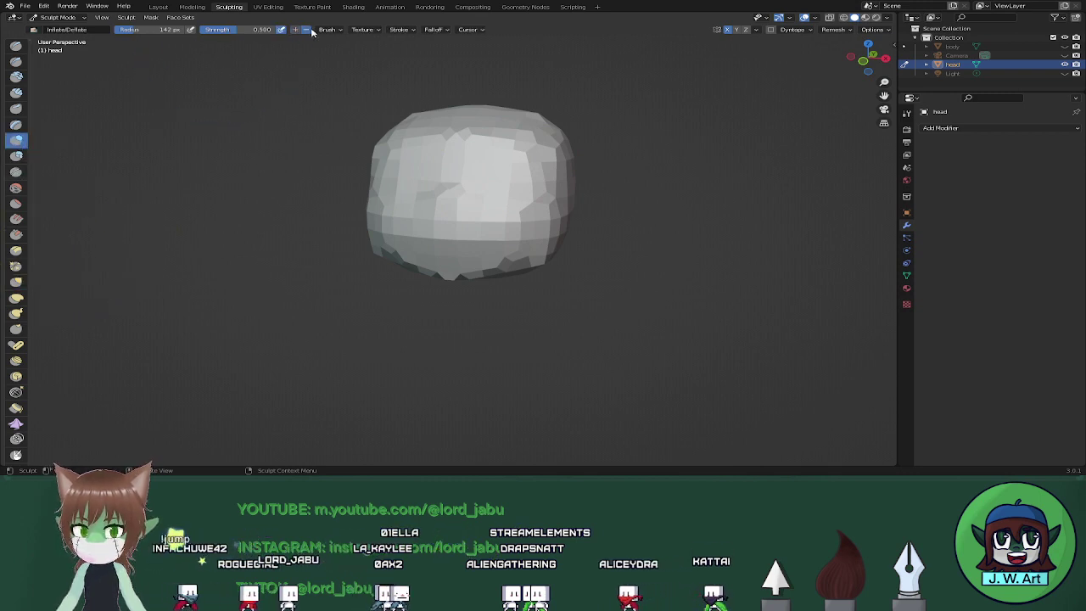
Push in the eye area across the face with the Inflate/Deflate brush in subtract mode at 142 px radius.
middle_click_drag(447, 184, 408, 188)
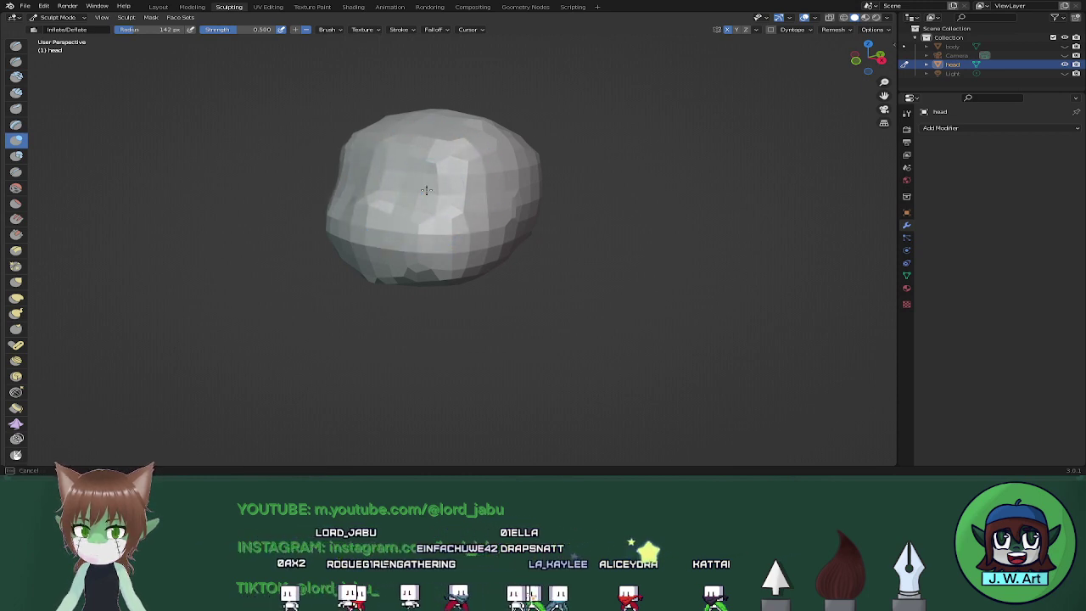
mouse_move(426, 190)
middle_mouse_down()
mouse_move(401, 173)
mouse_move(310, 202)
mouse_move(339, 200)
middle_mouse_up()
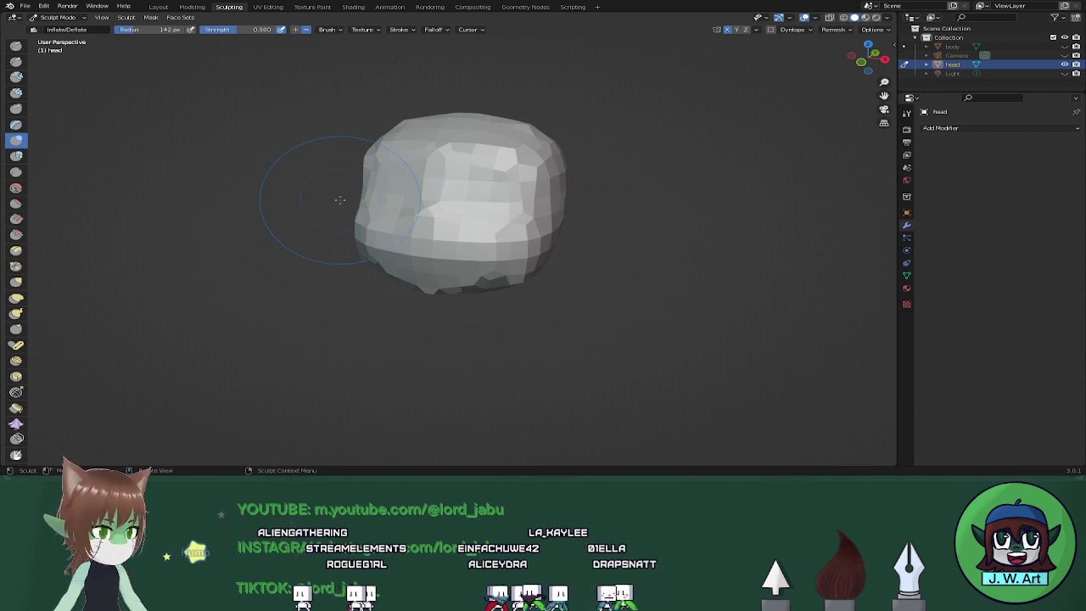
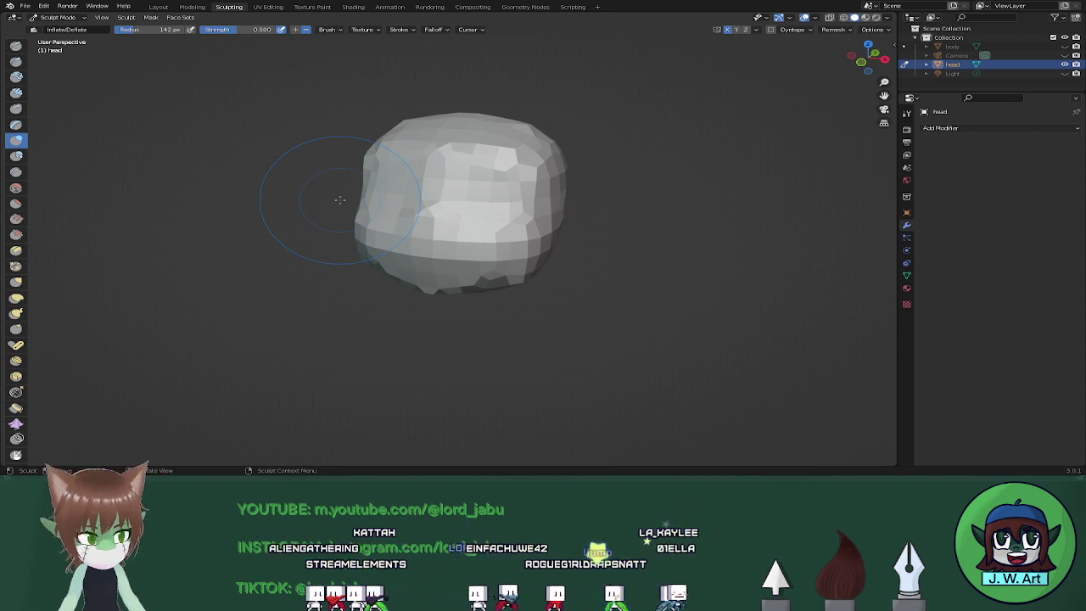
middle_click_drag(341, 198, 538, 231)
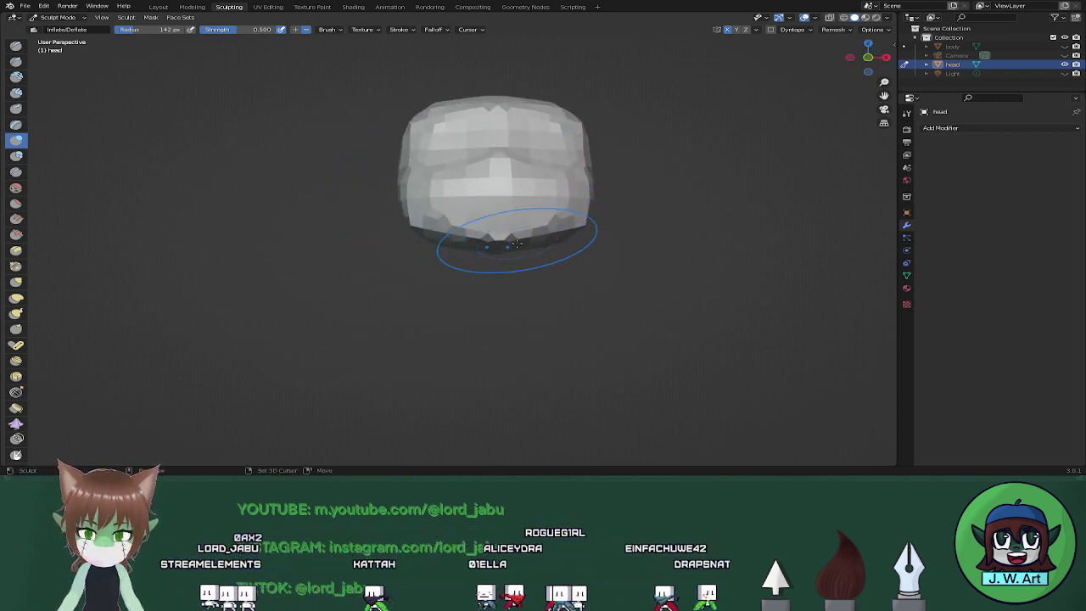
Even out the chin and jaw underside of the head, reducing the Inflate/Deflate brush radius to 48 px.
mouse_move(517, 245)
middle_mouse_down()
mouse_move(448, 245)
mouse_move(543, 254)
middle_mouse_up()
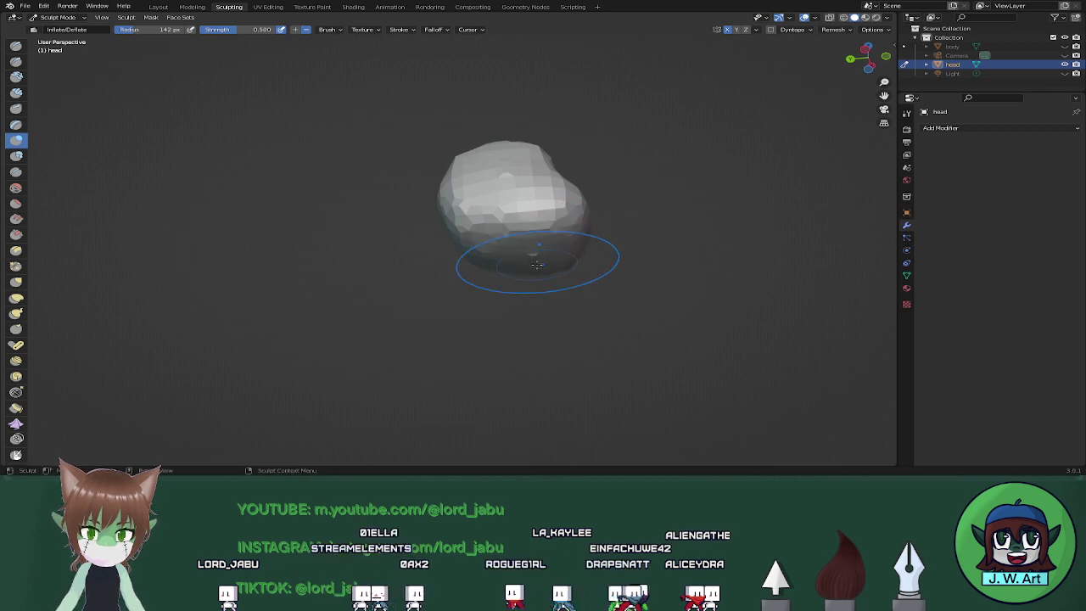
middle_click_drag(537, 265, 450, 282)
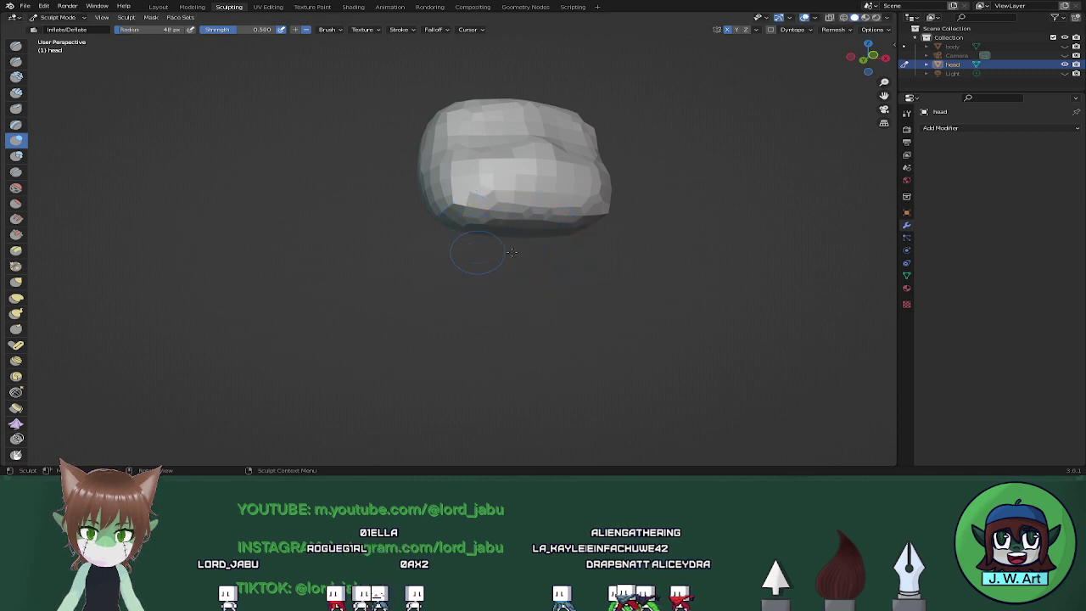
mouse_move(512, 251)
middle_mouse_down()
mouse_move(459, 198)
mouse_move(608, 234)
middle_mouse_up()
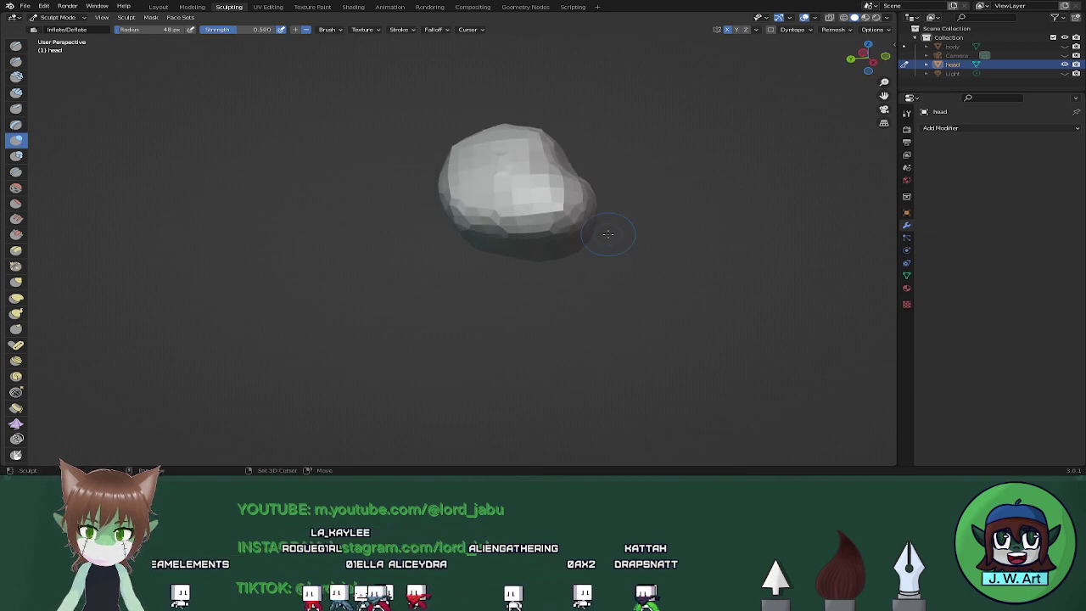
mouse_move(446, 246)
middle_mouse_down()
mouse_move(445, 216)
mouse_move(424, 249)
mouse_move(457, 268)
middle_mouse_up()
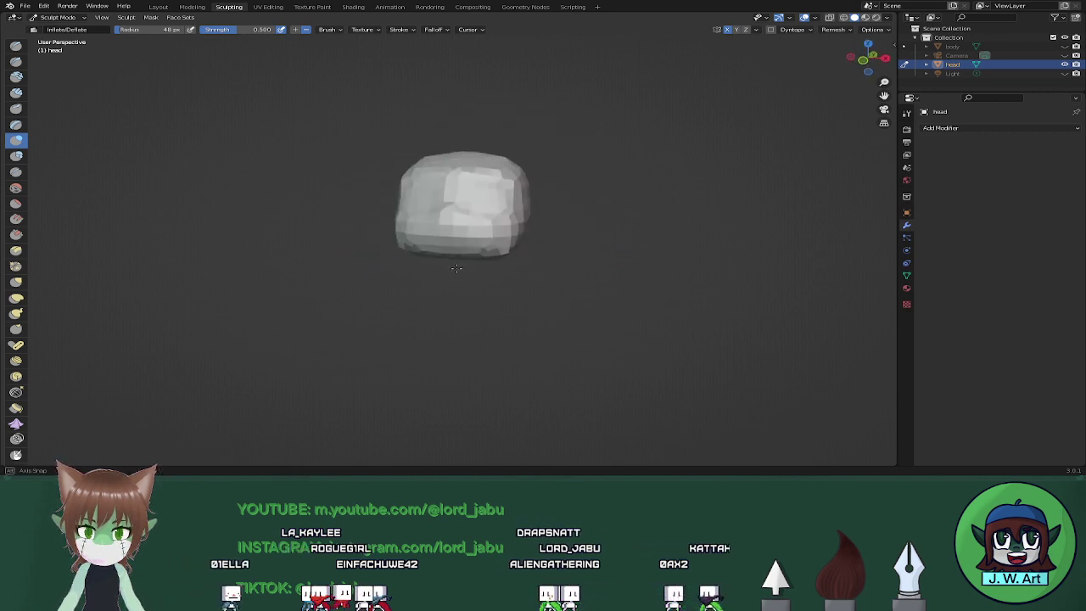
middle_click_drag(577, 264, 550, 222)
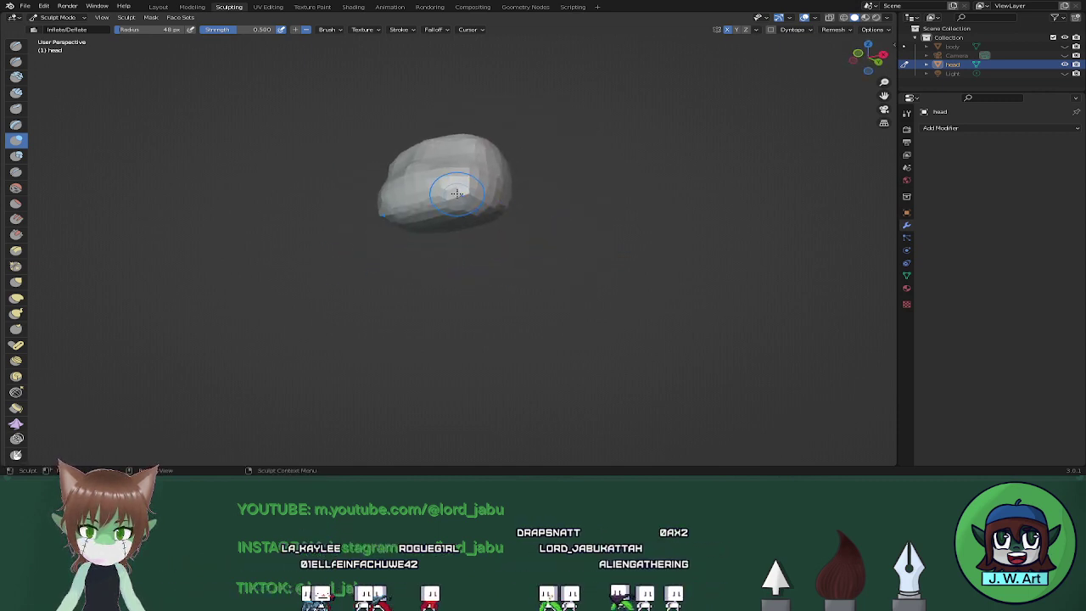
Sculpt the front of the face using the Draw Sharp brush in subtract mode at 48 px radius.
mouse_move(466, 195)
middle_mouse_down()
mouse_move(529, 264)
mouse_move(517, 201)
mouse_move(679, 202)
mouse_move(642, 198)
mouse_move(704, 190)
middle_mouse_up()
scroll(570, 218, "up", 4)
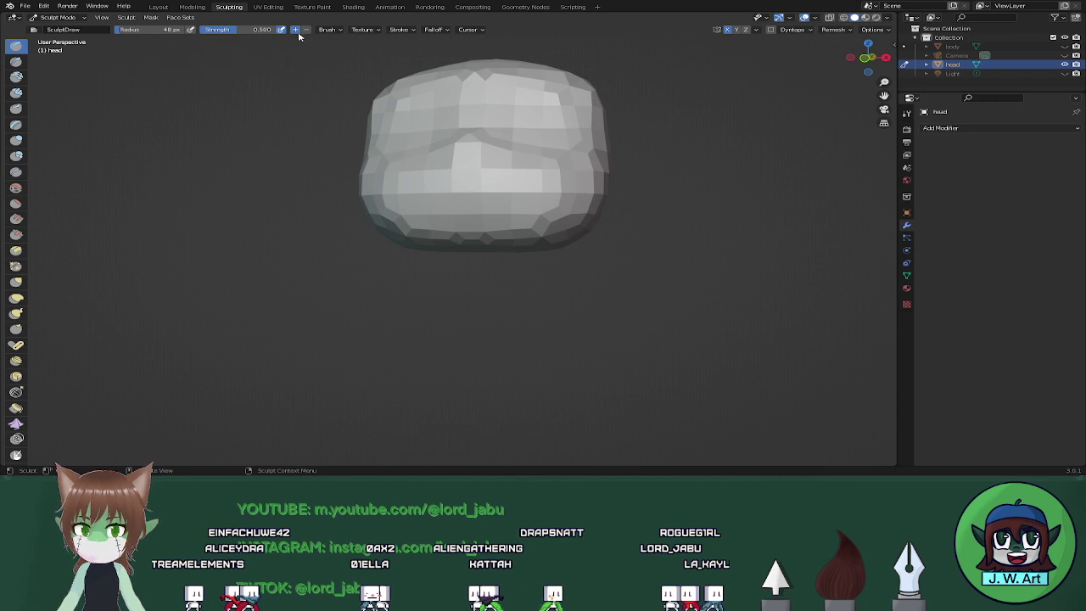
left_click(16, 62)
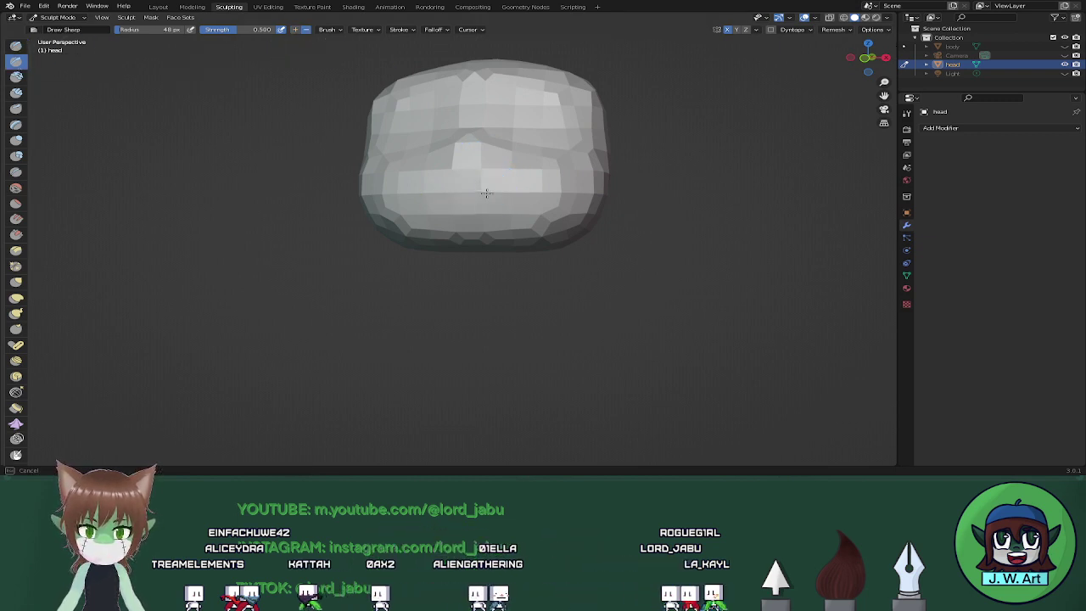
mouse_move(473, 194)
middle_mouse_down()
mouse_move(487, 211)
mouse_move(405, 191)
mouse_move(727, 207)
middle_mouse_up()
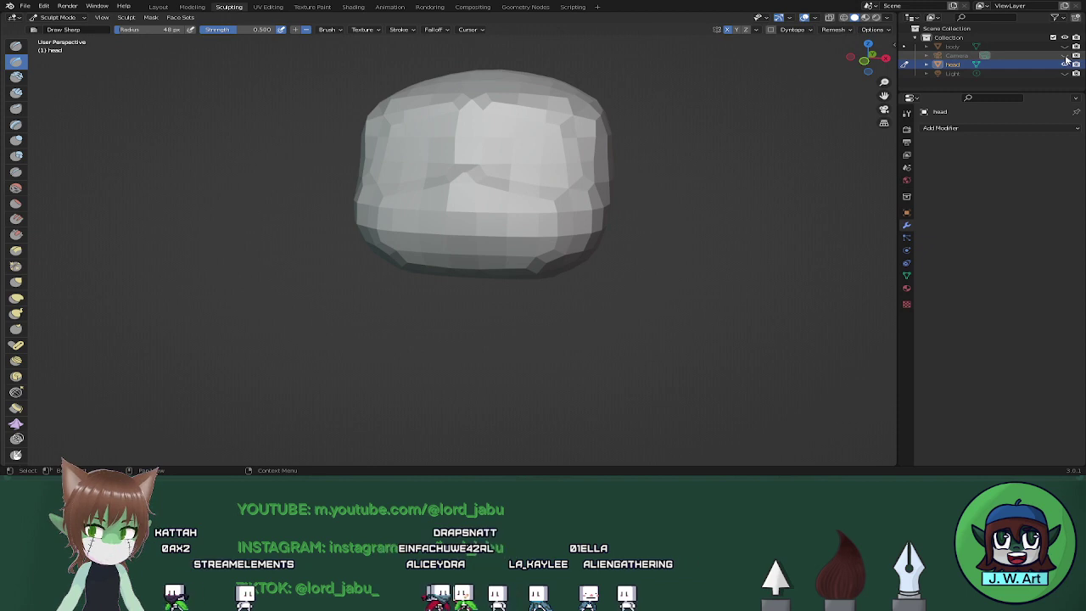
Unhide the body beneath the head and save the file.
left_click(1065, 46)
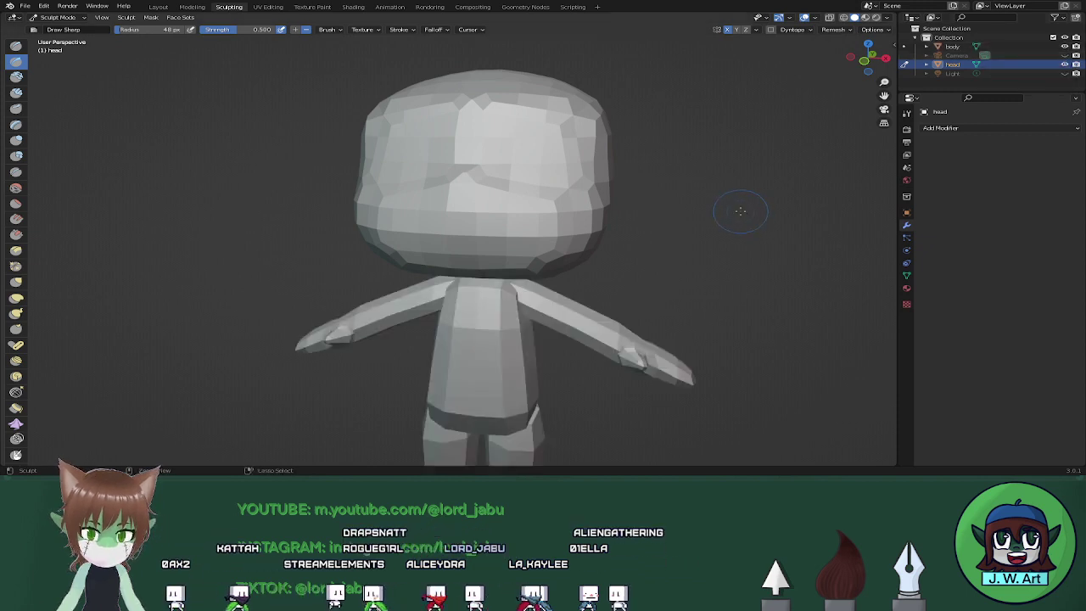
key("ctrl+s")
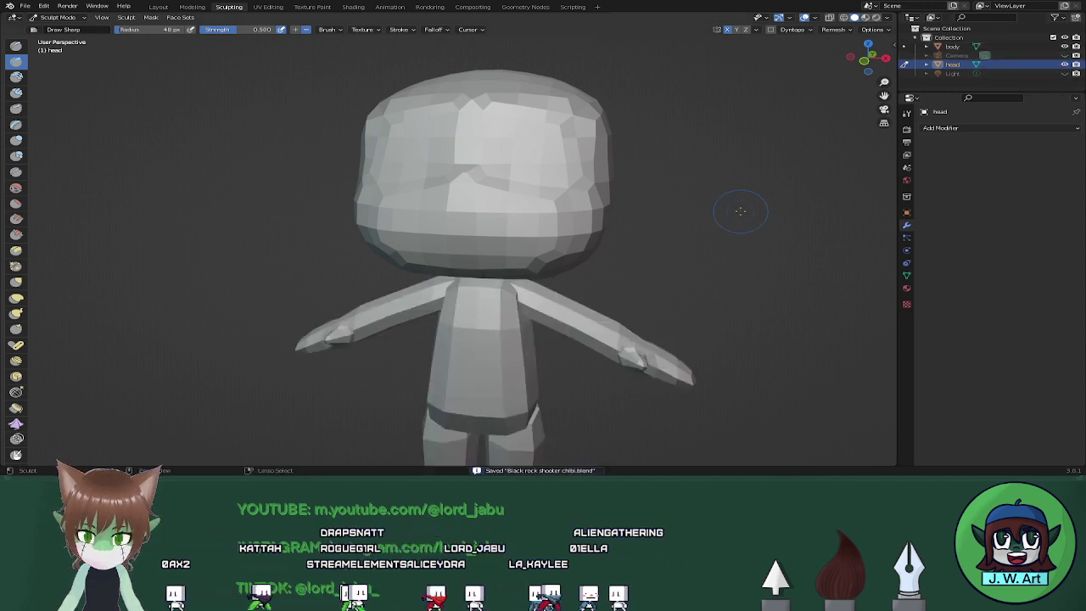
Make the body the active object and open it in sculpt mode.
left_click(154, 8)
left_click(492, 234)
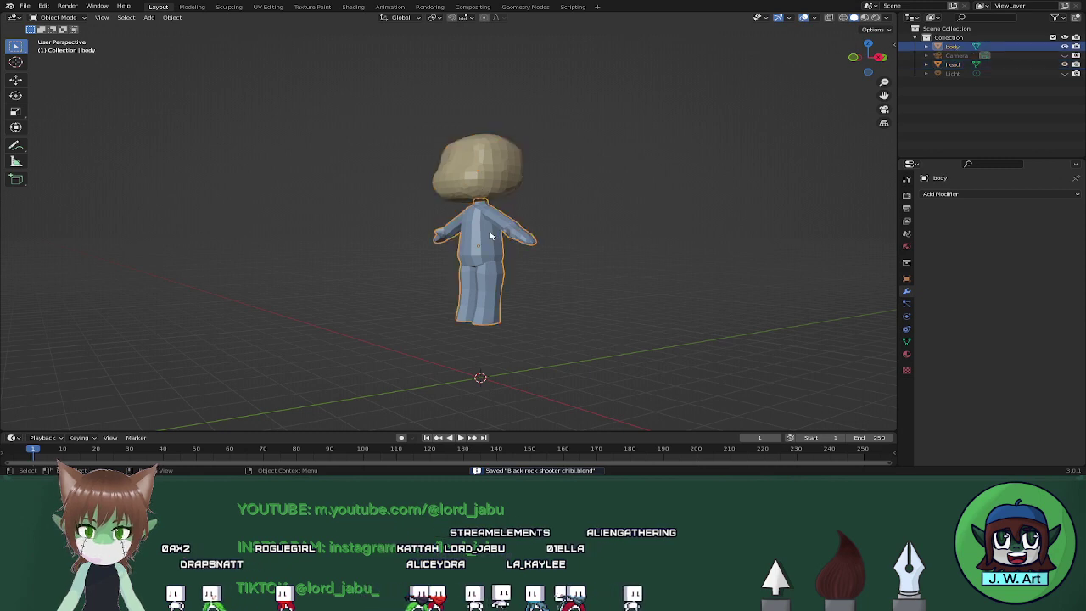
left_click(231, 8)
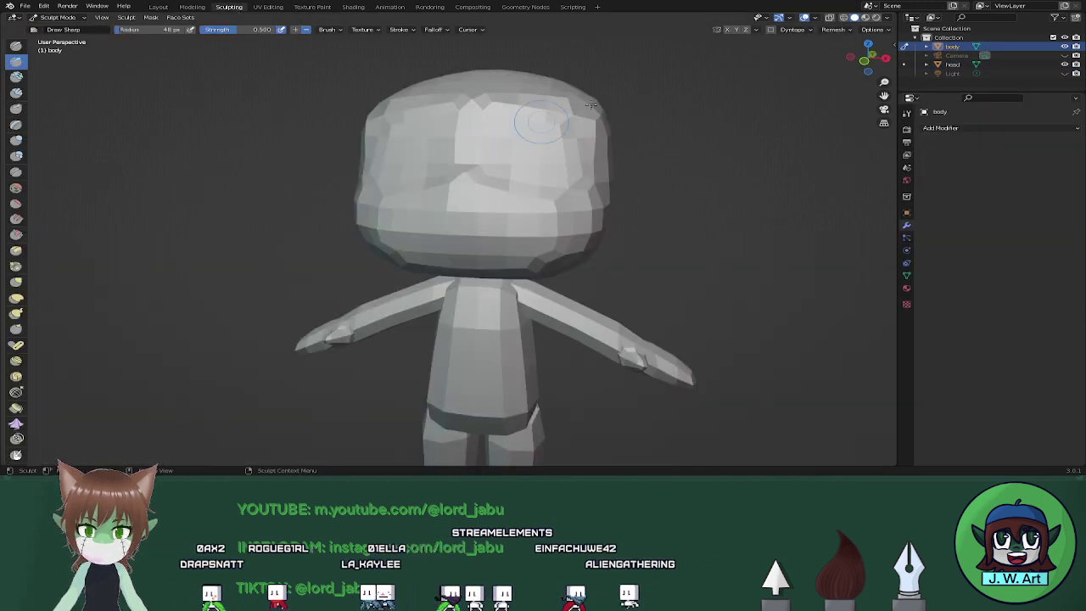
Try to remesh the body with a 0.1 m voxel size.
left_click(835, 30)
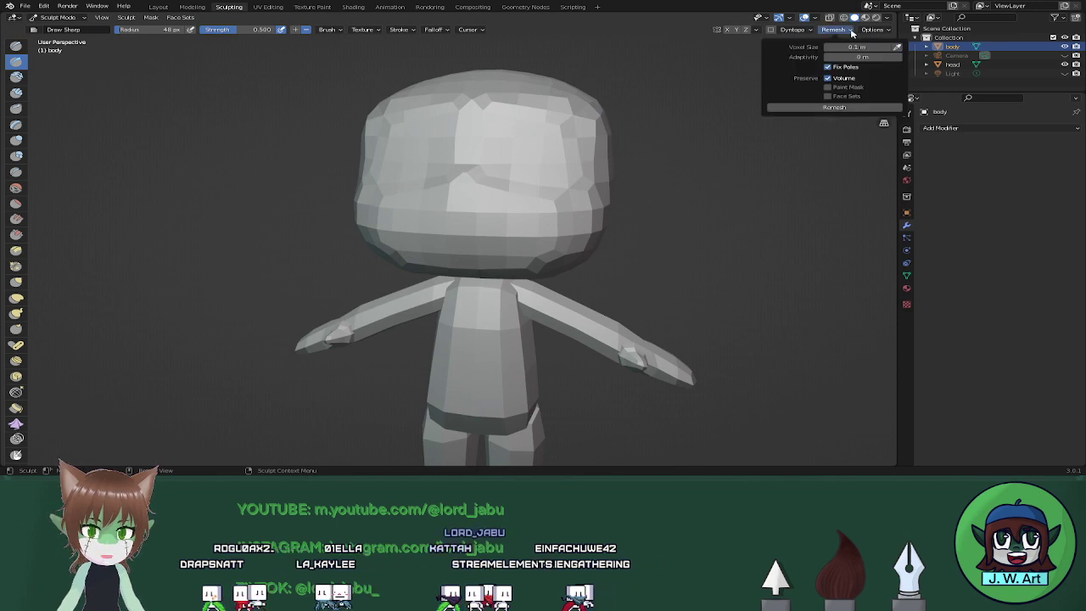
left_click(853, 108)
middle_click_drag(812, 146, 673, 192)
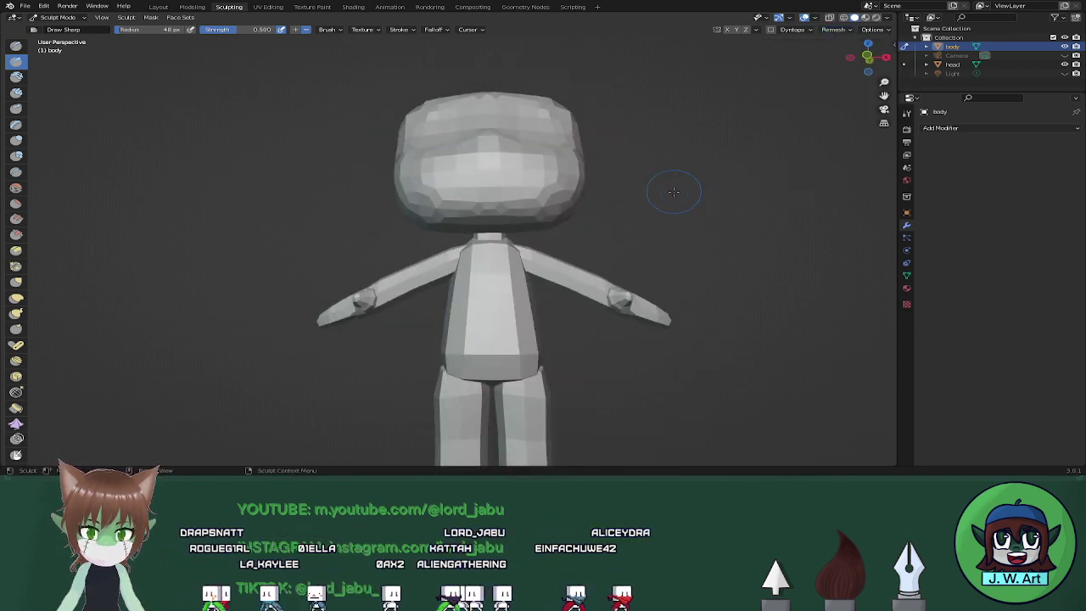
scroll(673, 191, "down", 2)
Sample a voxel size of 0.2345 m from the model and try remeshing the body with it.
left_click(844, 30)
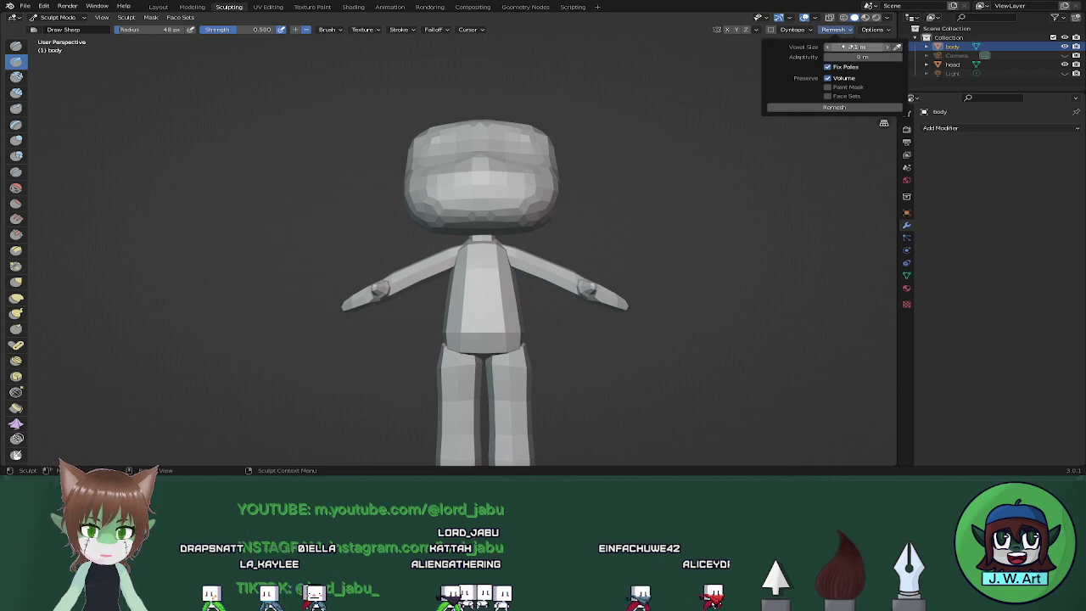
left_click(896, 48)
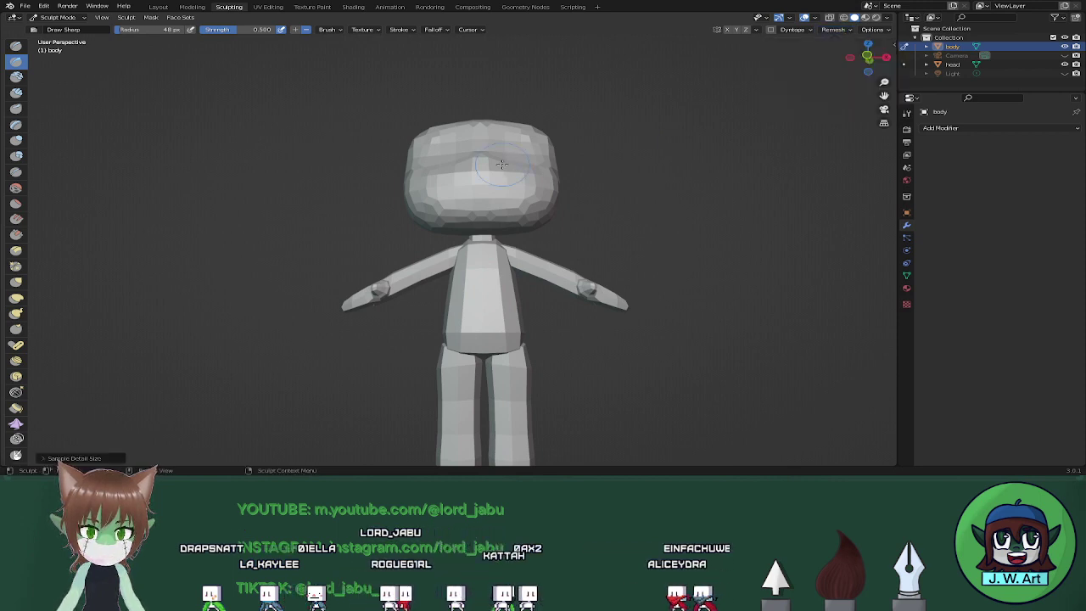
left_click(843, 31)
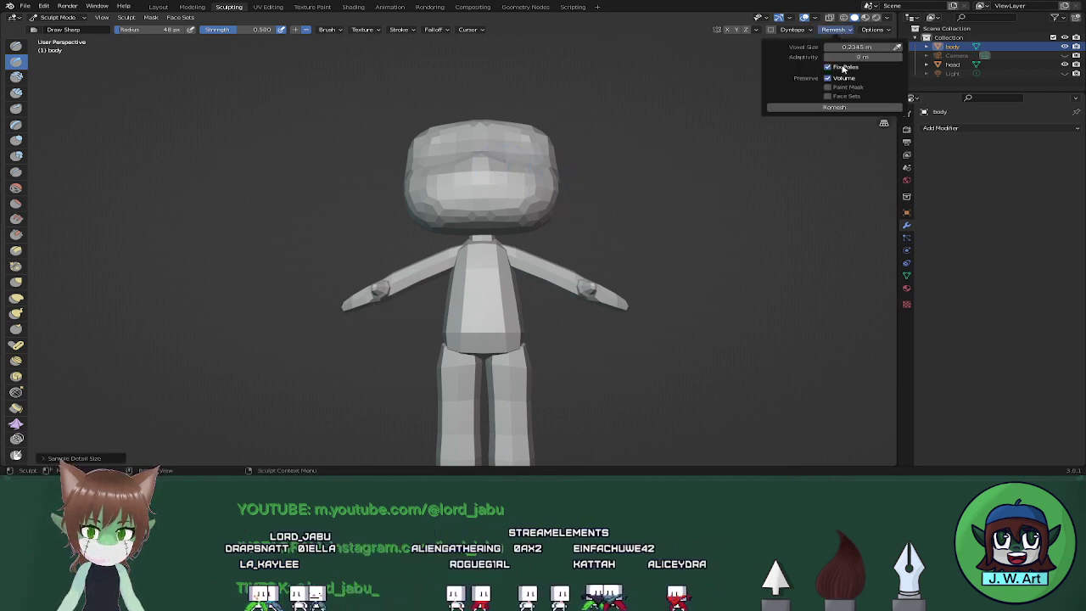
left_click(855, 106)
middle_click_drag(789, 182, 633, 196)
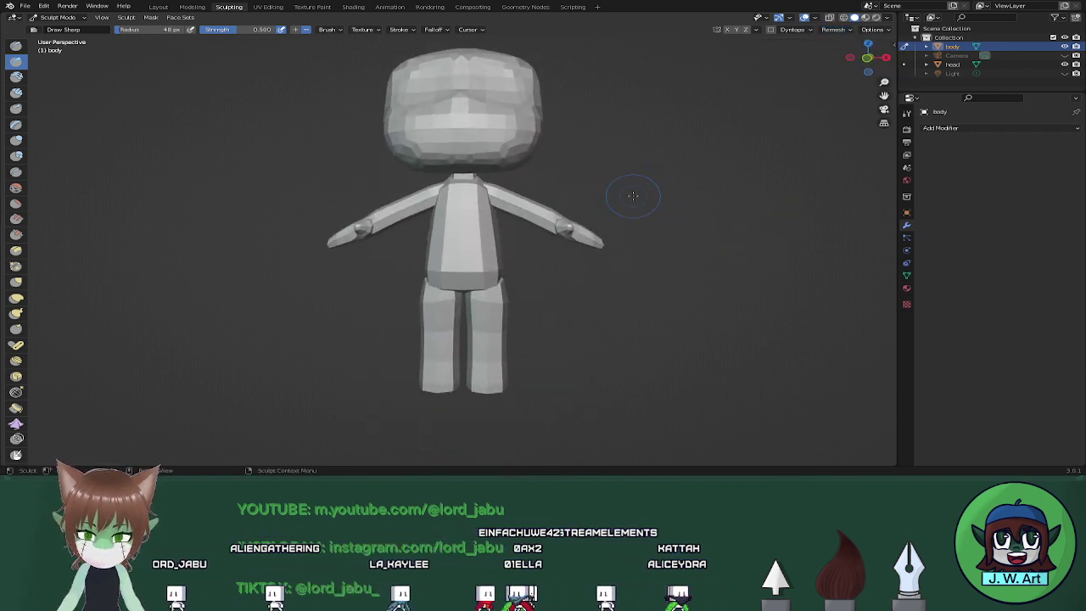
Enlarge the voxel size interactively beyond 0.2950 m and try a coarser remesh of the body.
key("shift+r")
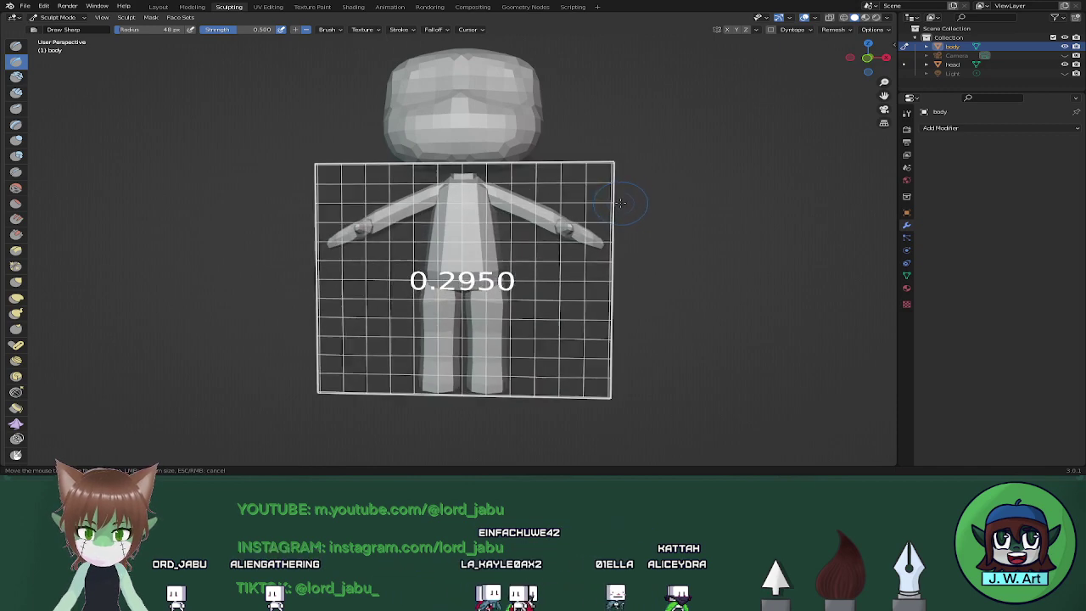
left_click(663, 164)
left_click(837, 31)
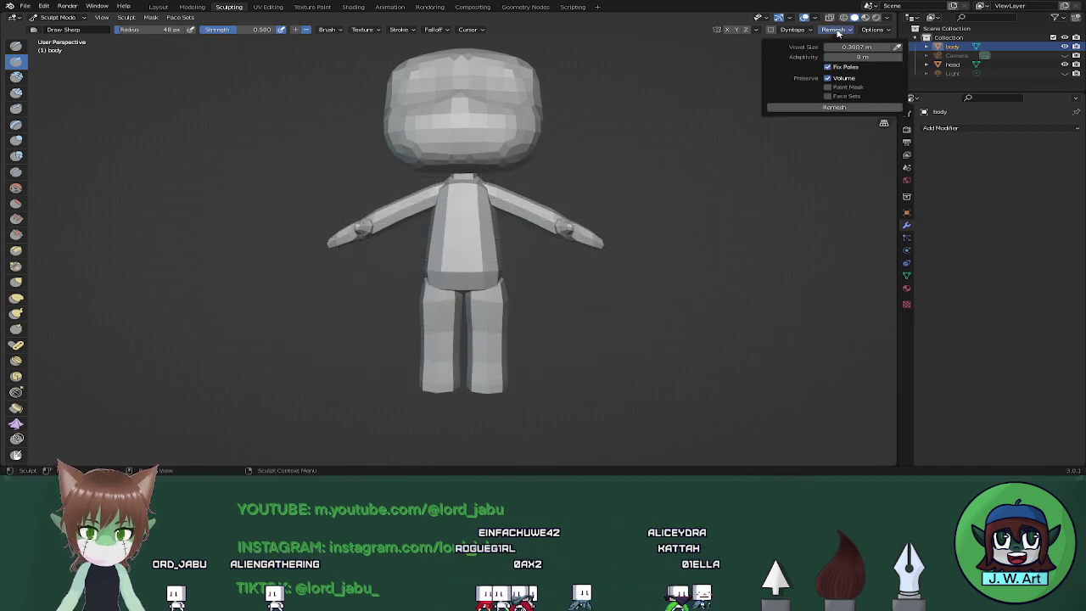
left_click(837, 108)
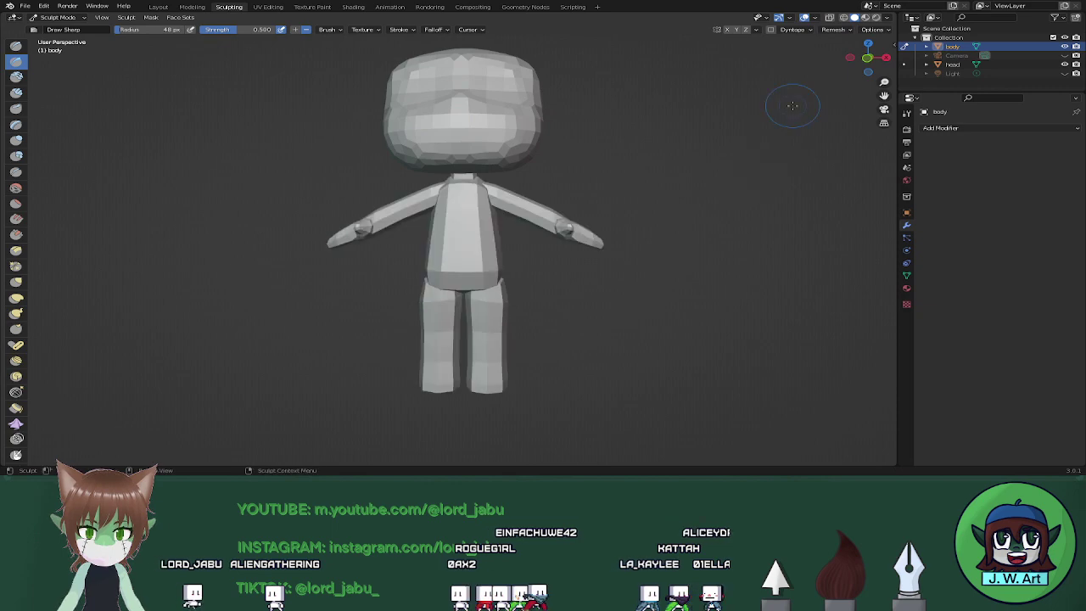
Try remeshing the body with the voxel size reduced to about 0.18 m, and undo the remesh.
key("shift+r")
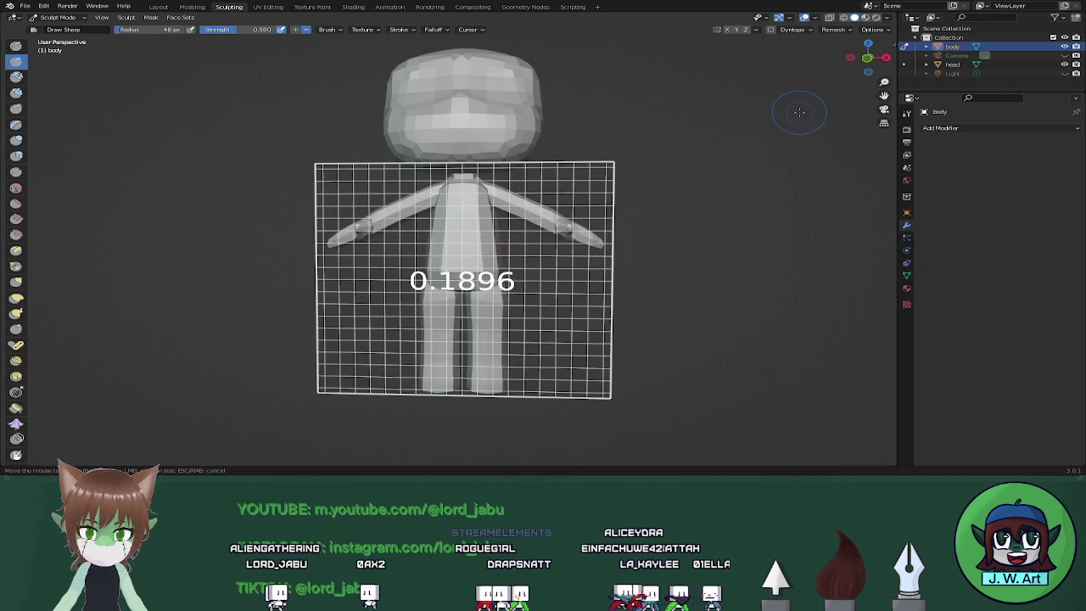
left_click(800, 111)
left_click(832, 30)
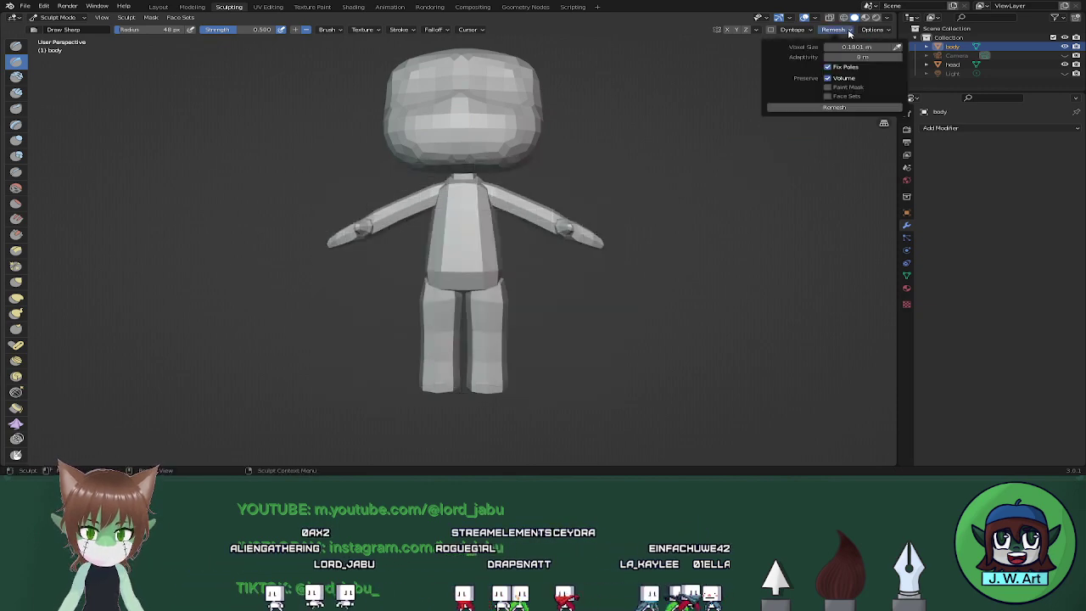
left_click(835, 108)
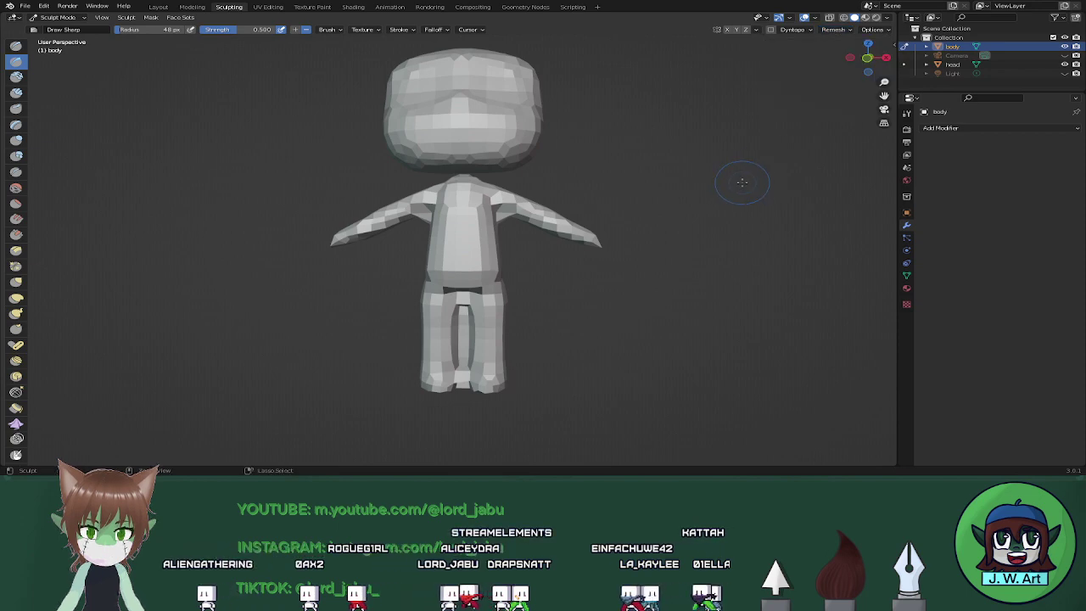
key("ctrl+z")
Try remeshing the body with a finer voxel size of about 0.123 m, and undo the remesh.
key("shift+r")
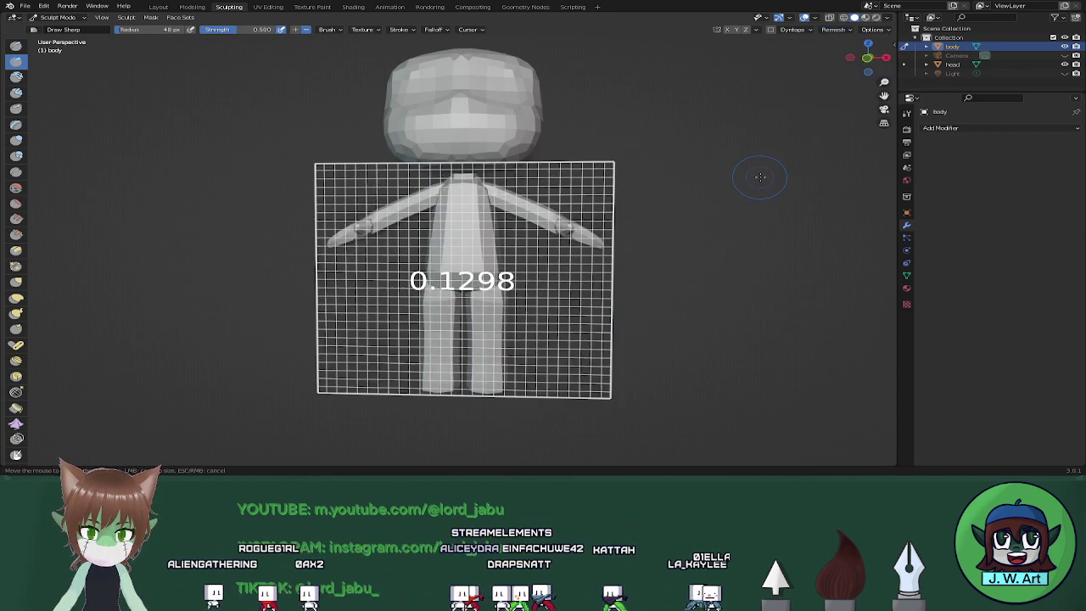
left_click(801, 86)
left_click(833, 30)
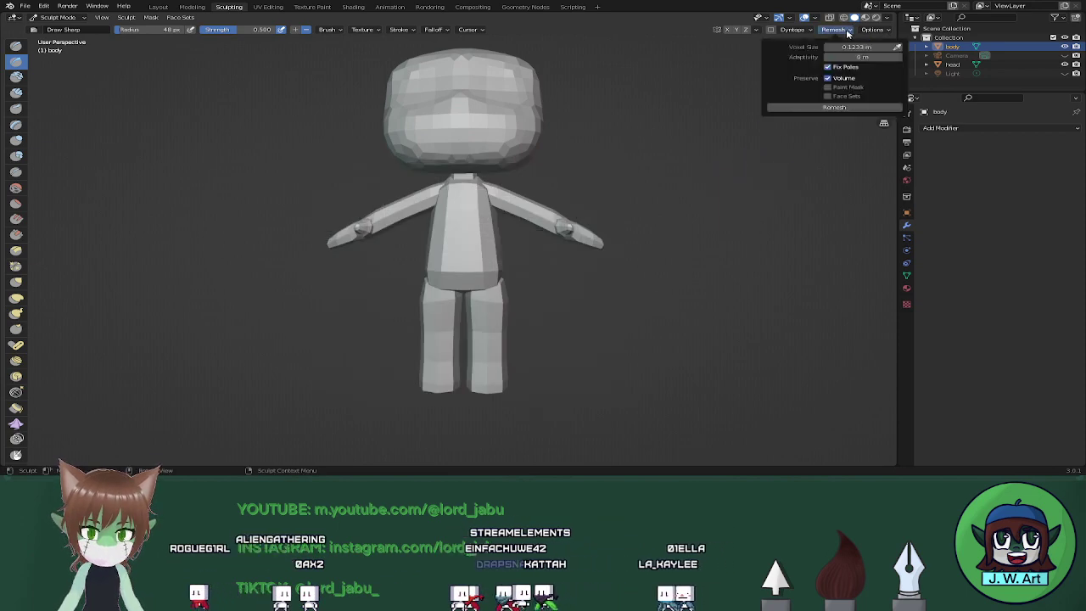
left_click(828, 108)
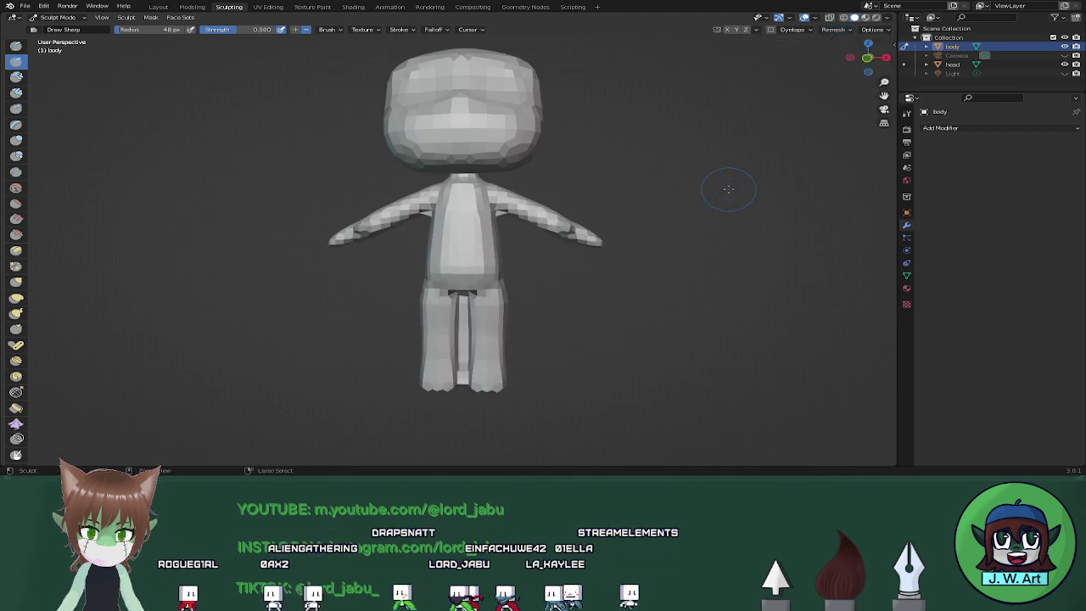
key("ctrl+z")
Try remeshing the body with the voxel size reduced to about 0.082 m, and undo the remesh.
key("shift+r")
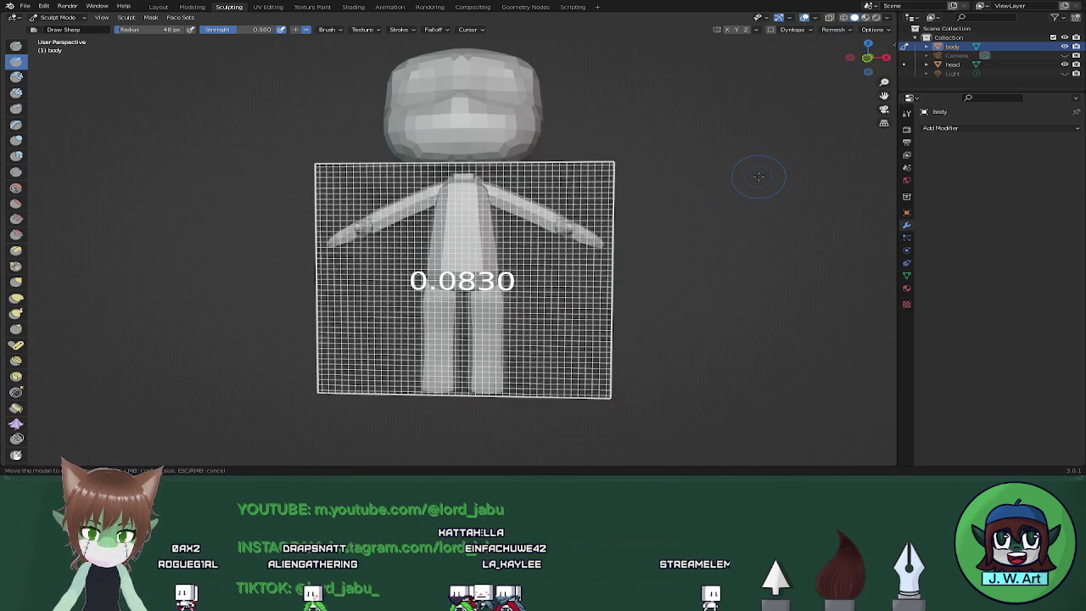
left_click(764, 171)
left_click(843, 32)
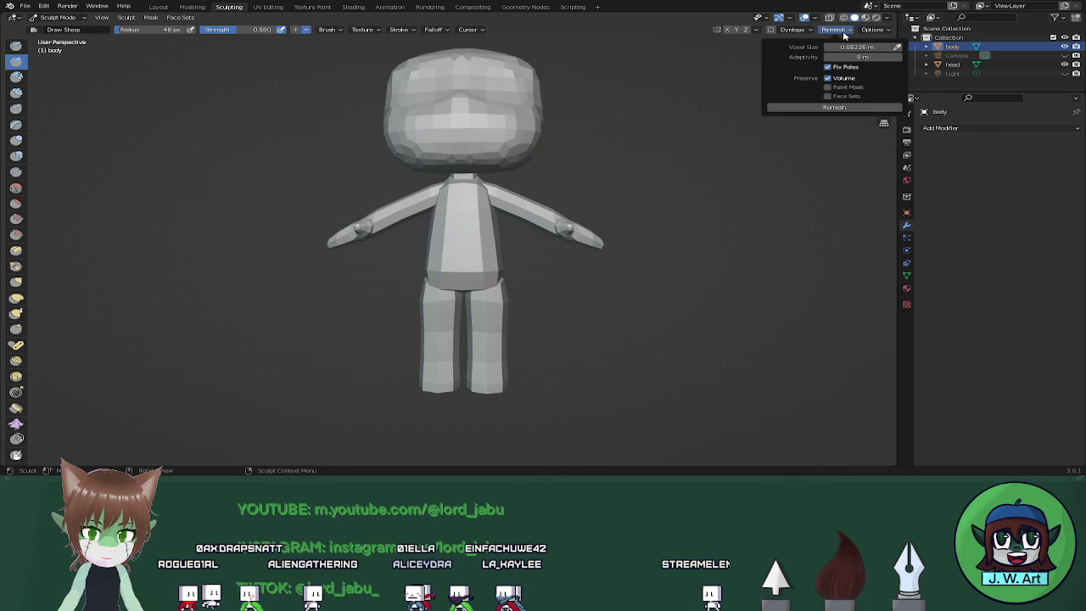
left_click(828, 107)
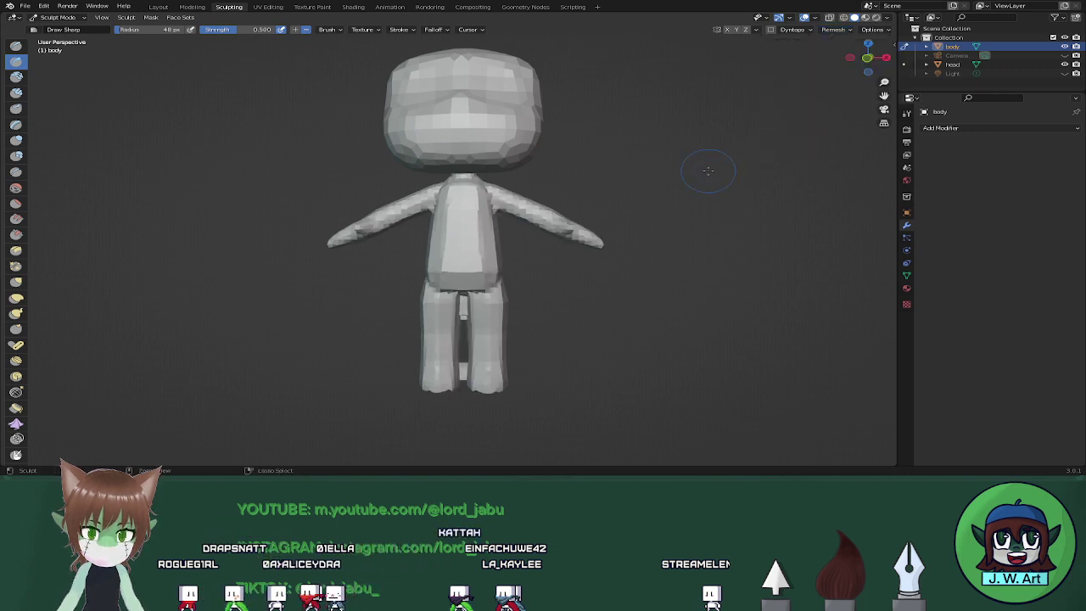
key("ctrl+z")
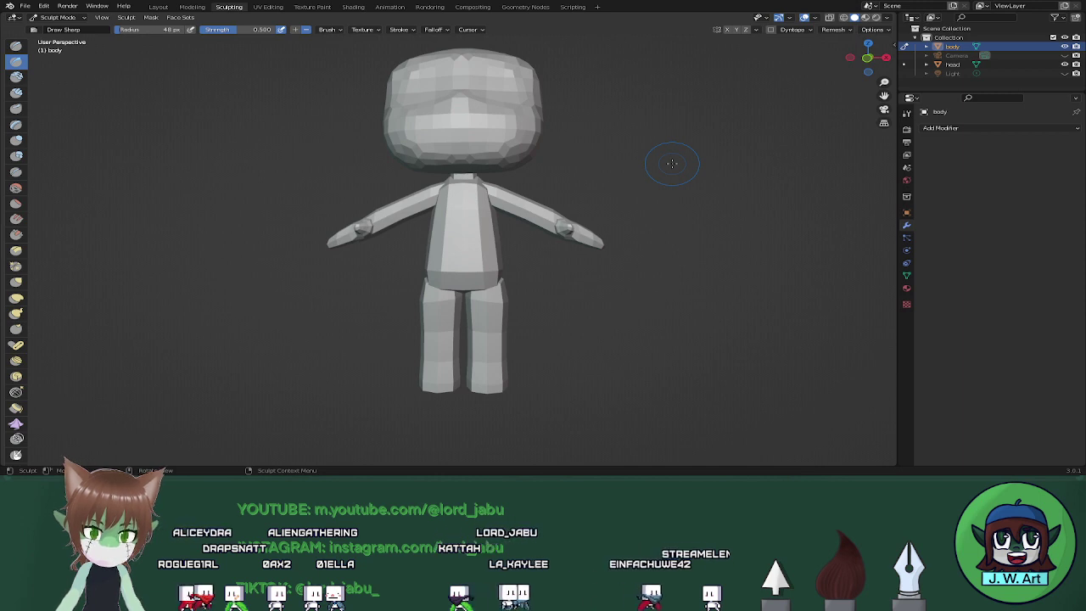
Delete the positive X half of the body mesh in Edit Mode, selecting it through the wireframe in front view and keeping the centre-line vertices.
key("Tab")
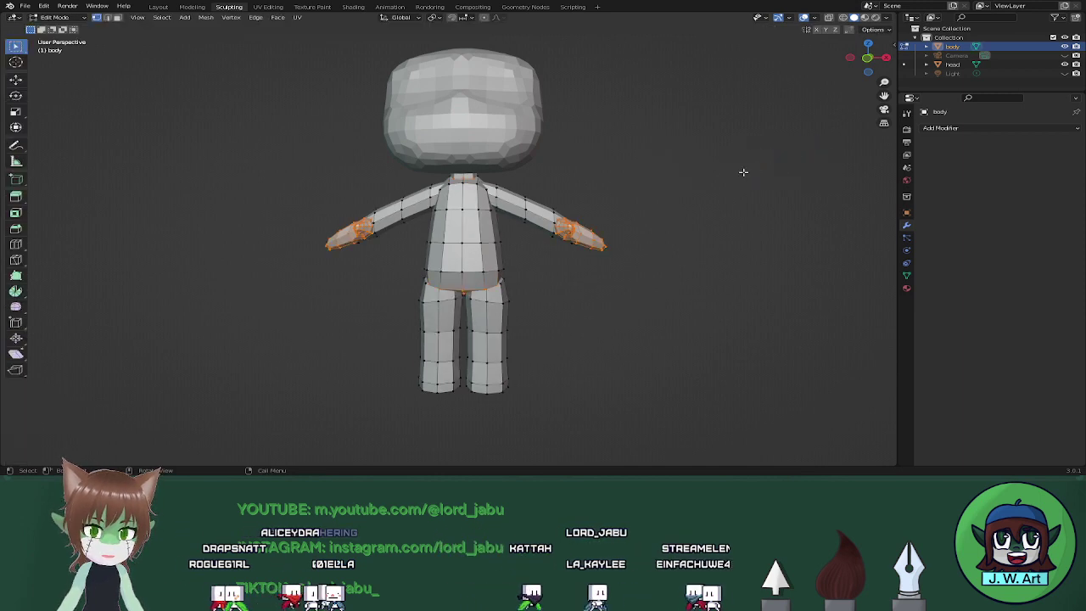
key("shift+z")
left_click_drag(726, 127, 465, 425)
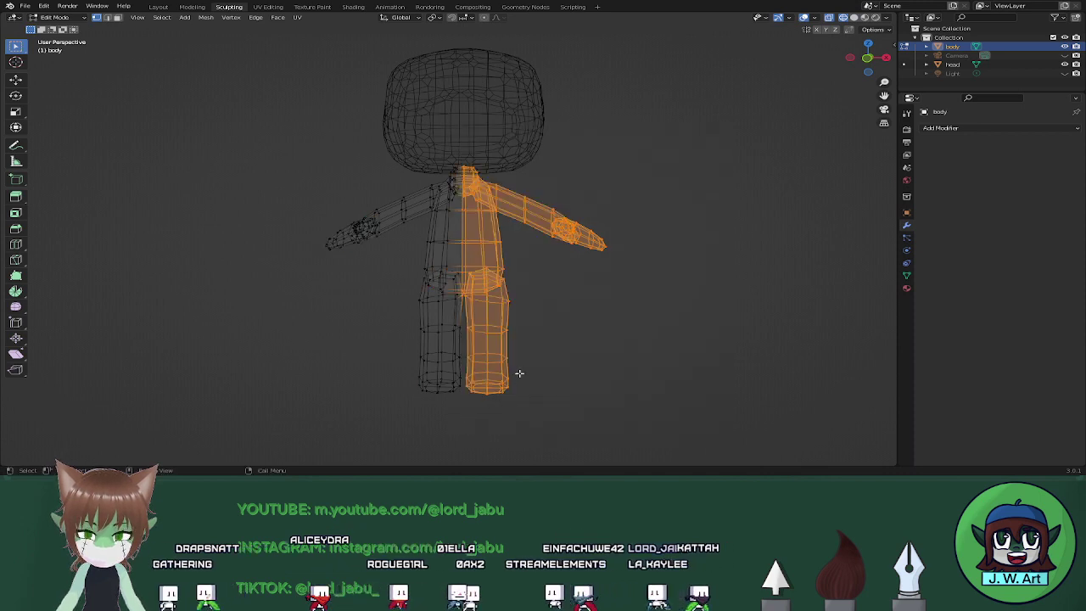
key("grave")
left_click(451, 340)
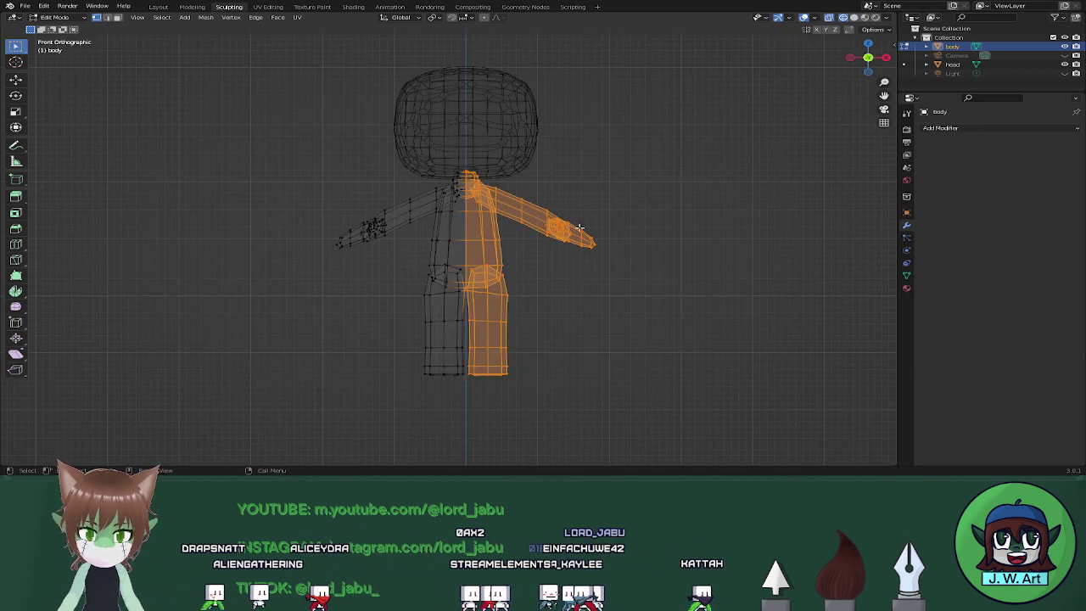
left_click_drag(780, 131, 467, 439)
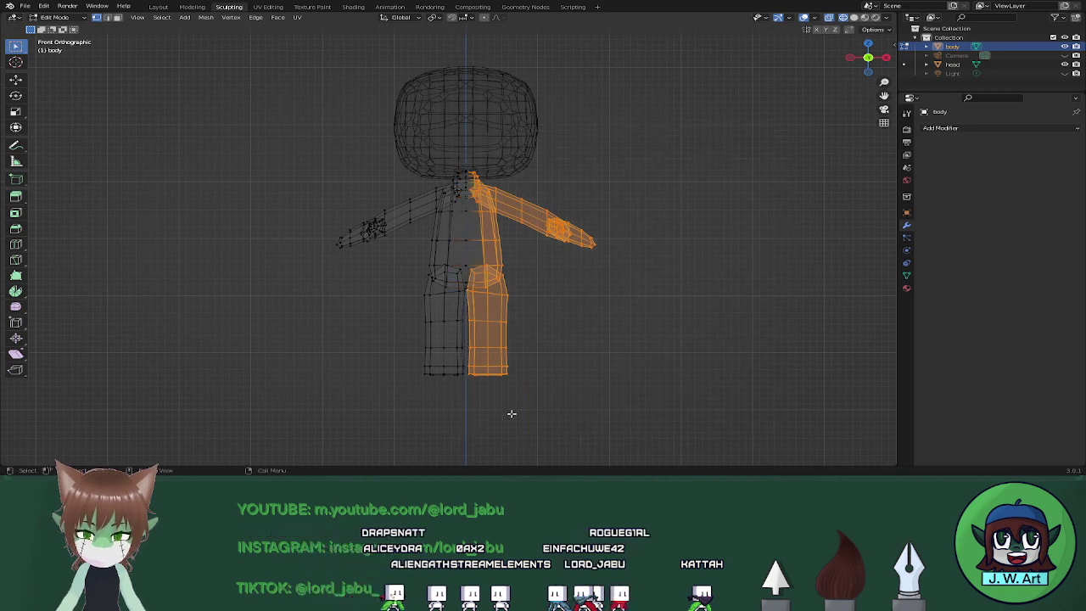
key("x")
left_click(491, 358)
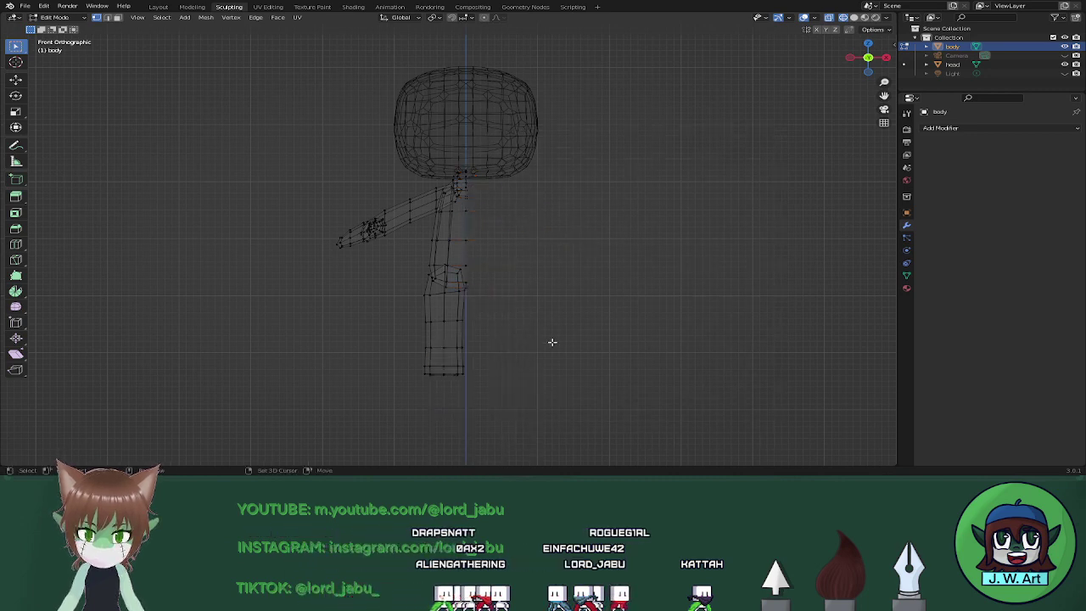
key("shift+z")
mouse_move(563, 337)
middle_mouse_down()
mouse_move(583, 343)
mouse_move(487, 345)
mouse_move(521, 279)
mouse_move(575, 276)
mouse_move(605, 317)
mouse_move(614, 356)
middle_mouse_up()
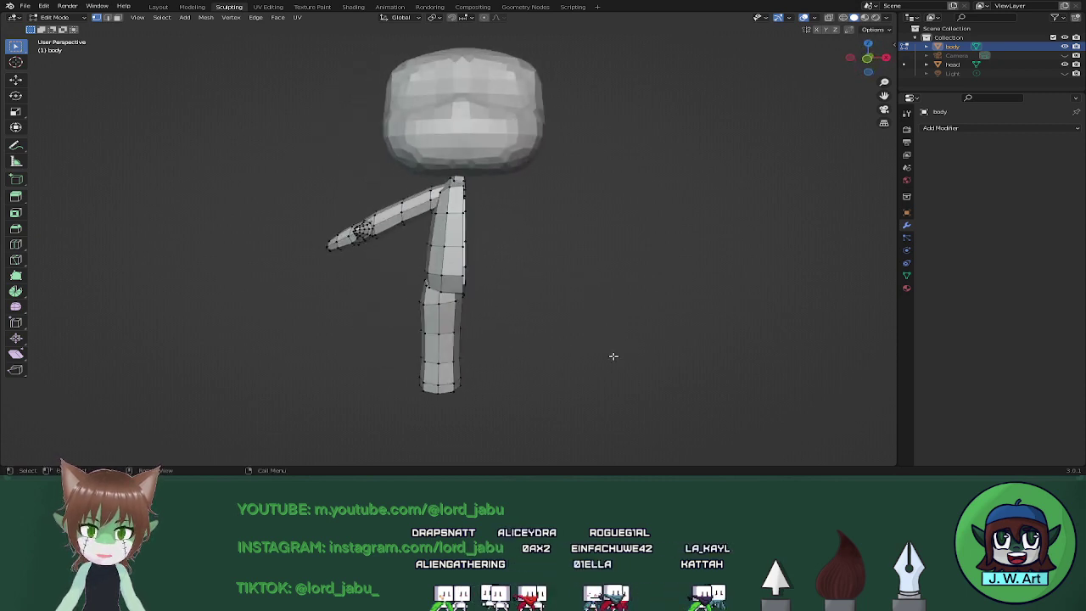
Add a Mirror modifier on the X axis to the half body and return to sculpt mode.
left_click(993, 128)
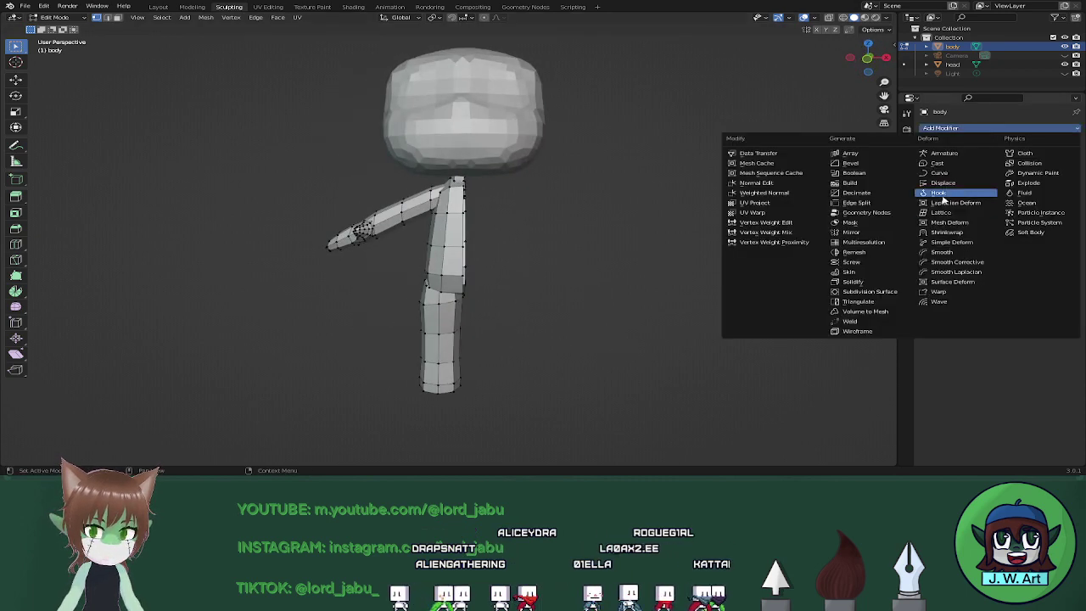
left_click(852, 232)
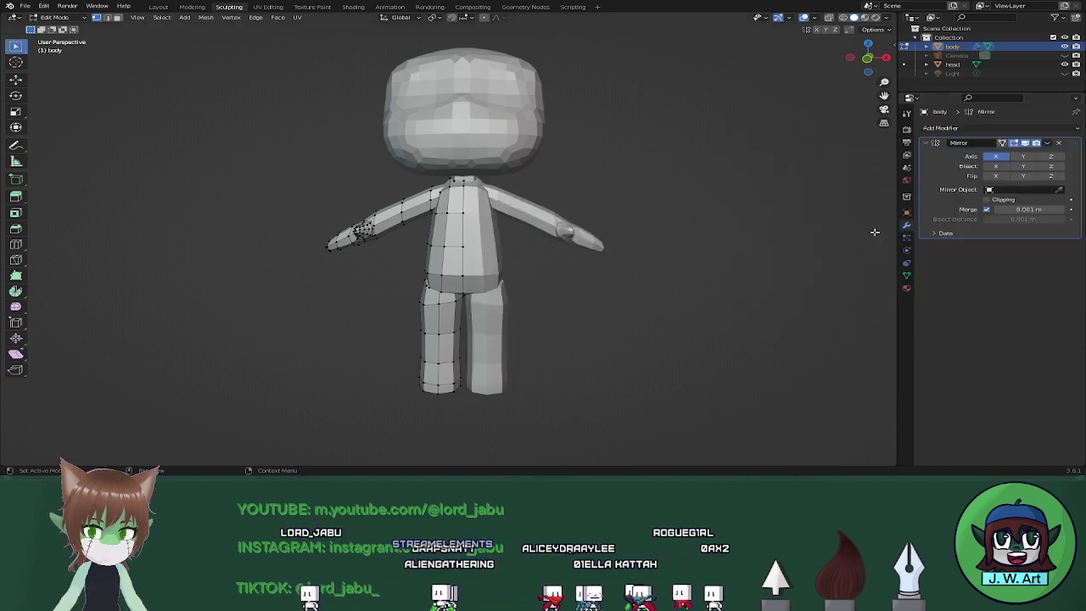
key("Tab")
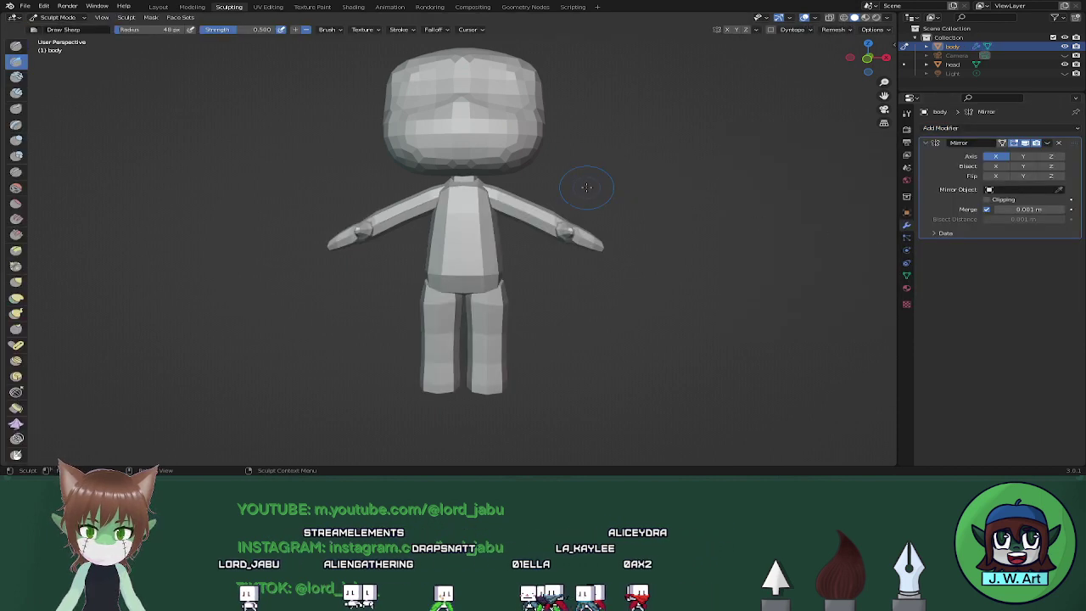
Try remeshing the mirrored body with the 0.08226 m voxel size, and undo the remesh.
left_click(834, 30)
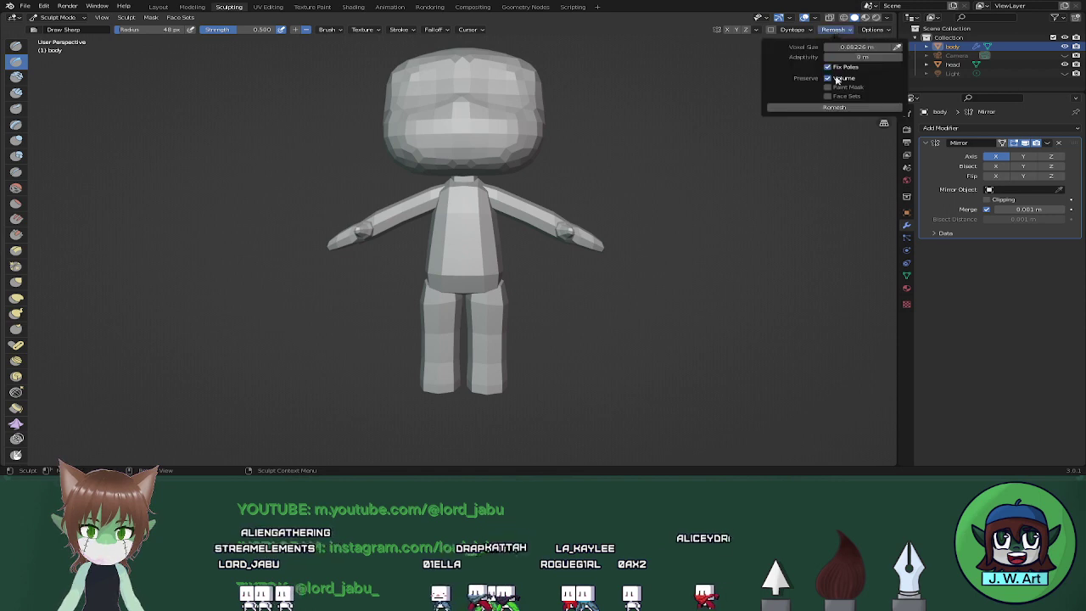
left_click(836, 107)
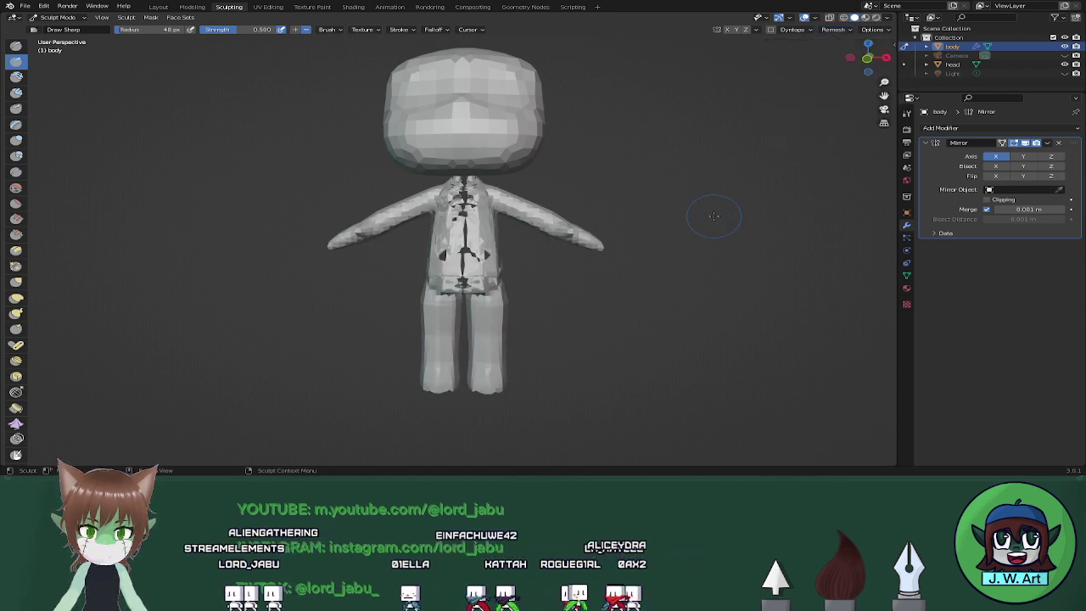
key("ctrl+z")
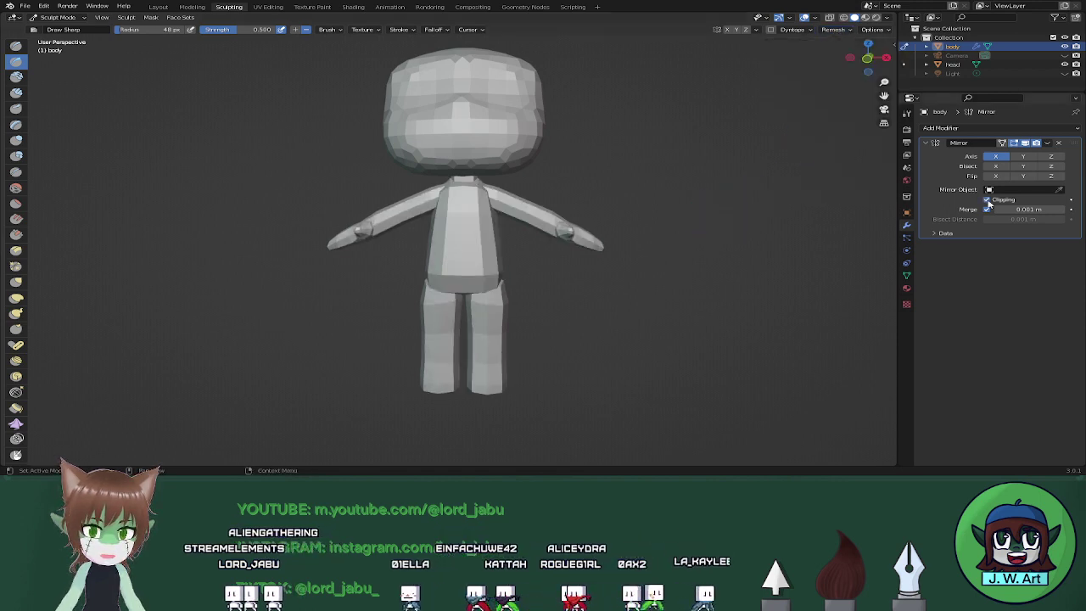
Enable Clipping on the Mirror modifier, retry the body remesh at 0.08226 m voxel size, and undo that remesh.
left_click(847, 31)
left_click(836, 108)
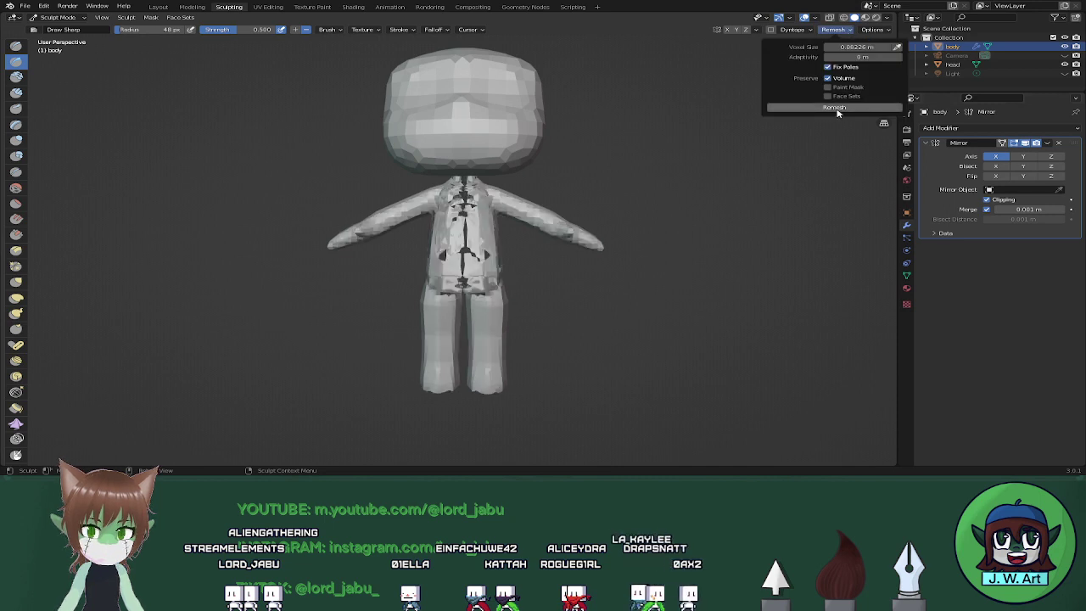
key("ctrl+z")
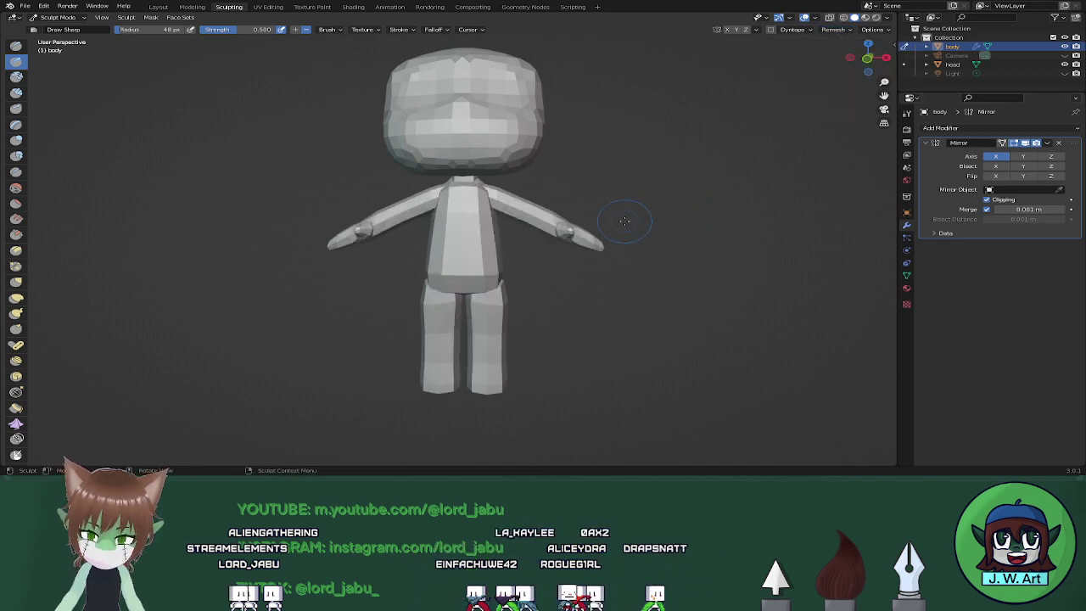
Try remeshing the mirrored body with a coarser voxel size, and undo the remesh.
key("r")
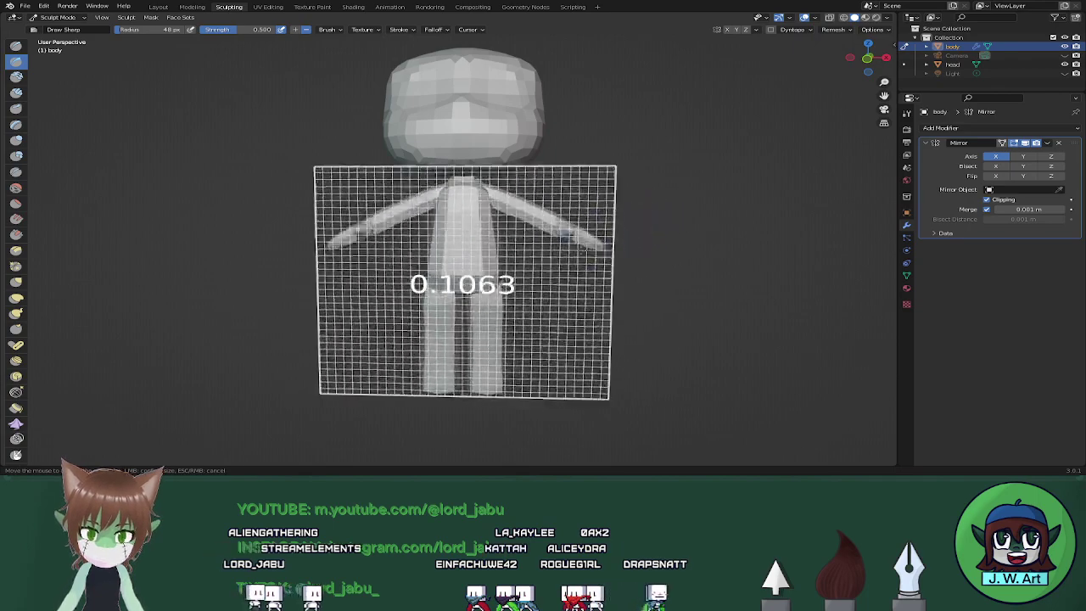
left_click(521, 281)
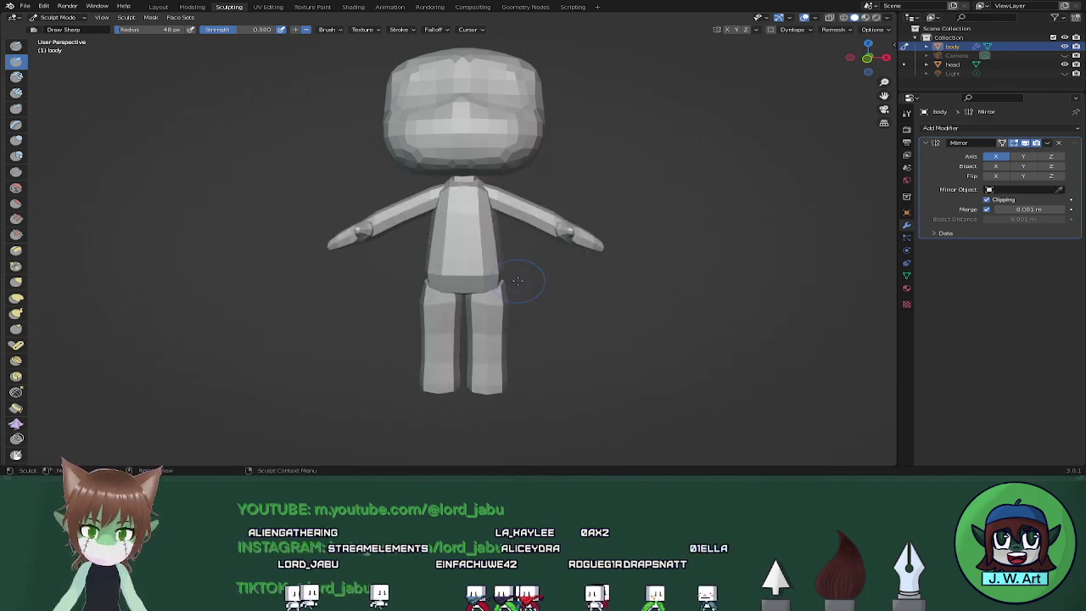
left_click(837, 29)
left_click(837, 108)
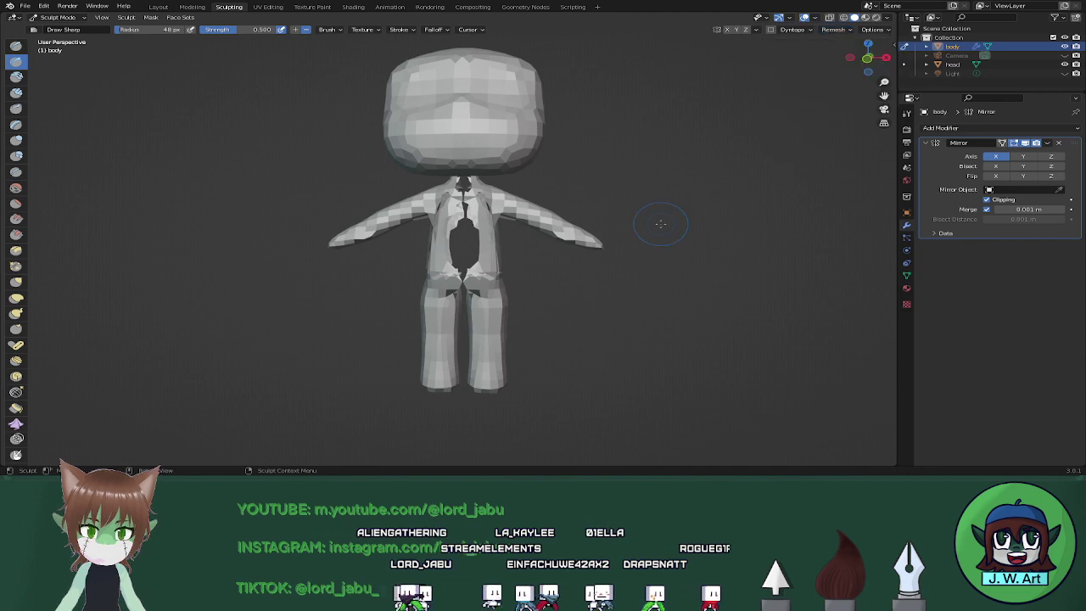
mouse_move(650, 226)
middle_mouse_down()
mouse_move(632, 203)
mouse_move(650, 170)
mouse_move(649, 238)
mouse_move(662, 223)
middle_mouse_up()
key("ctrl+z")
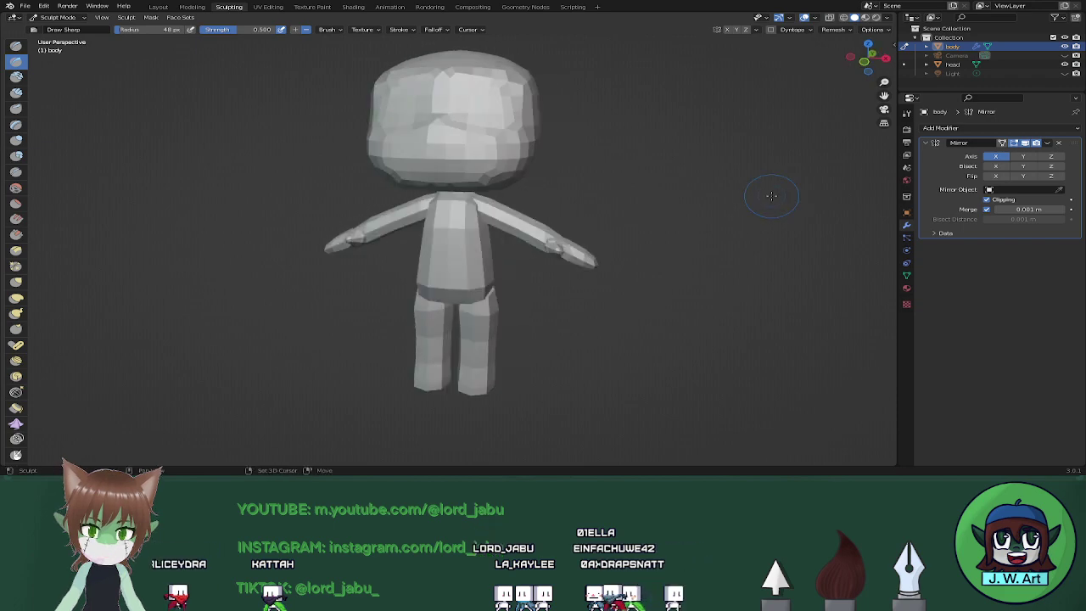
Try remeshing the mirrored body with a 0.2809 m voxel size.
key("shift+r")
left_click(709, 221)
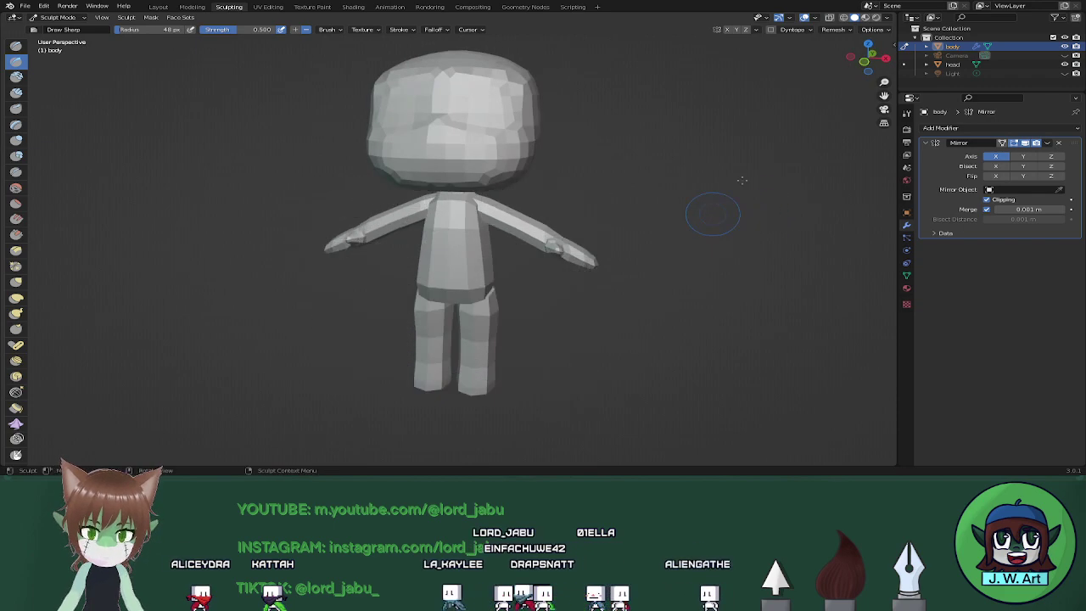
left_click(835, 30)
left_click(835, 107)
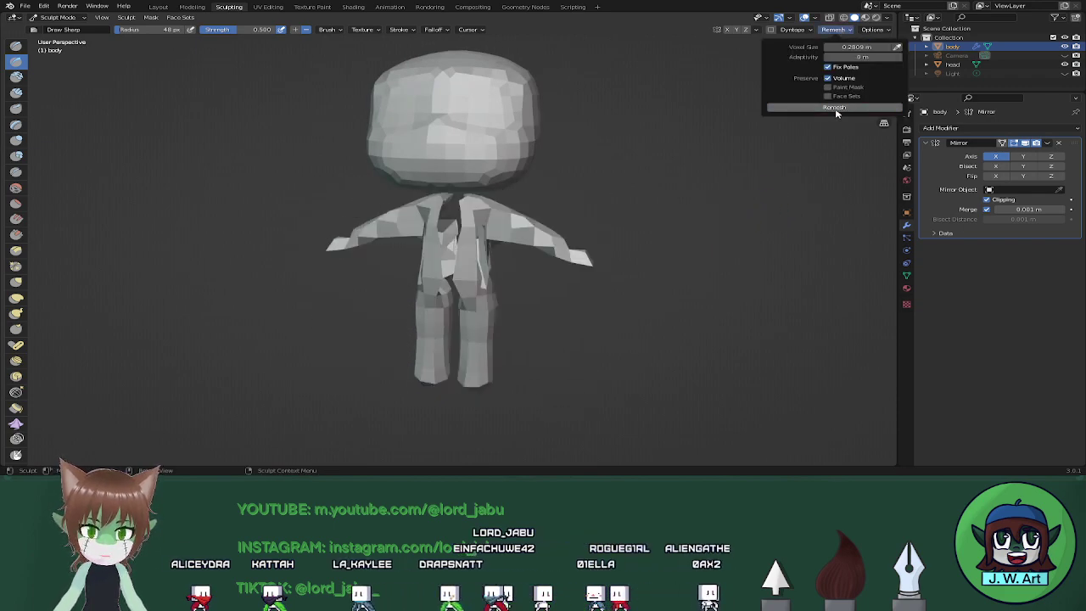
mouse_move(763, 136)
middle_mouse_down()
mouse_move(747, 142)
mouse_move(760, 148)
middle_mouse_up()
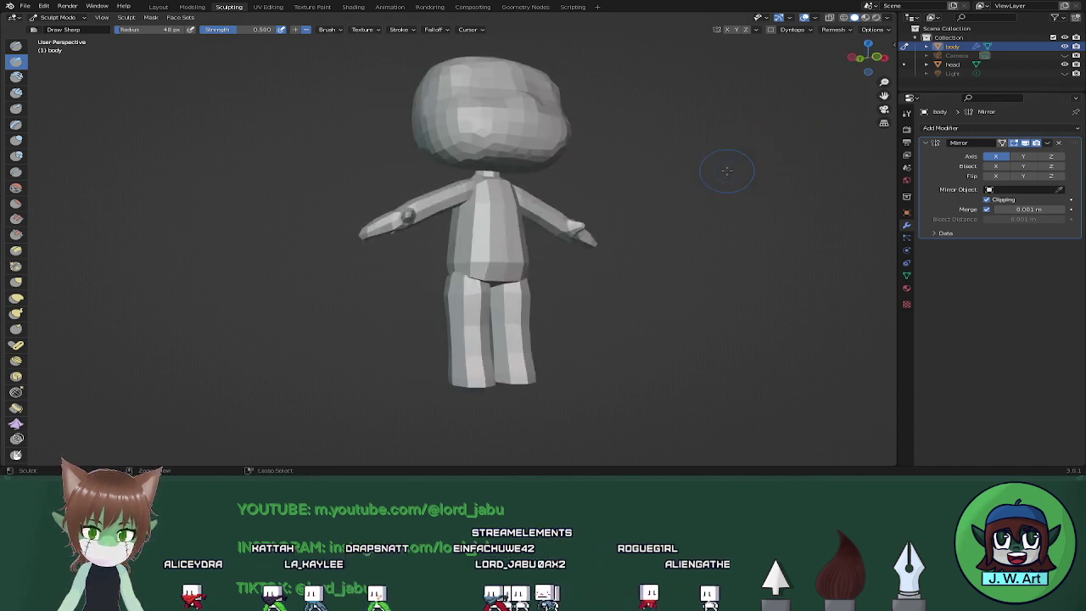
Undo the remesh, the Mirror modifier and the half-body deletion, and return the full body to Sculpt Mode.
key("ctrl+z")
key("ctrl+z")
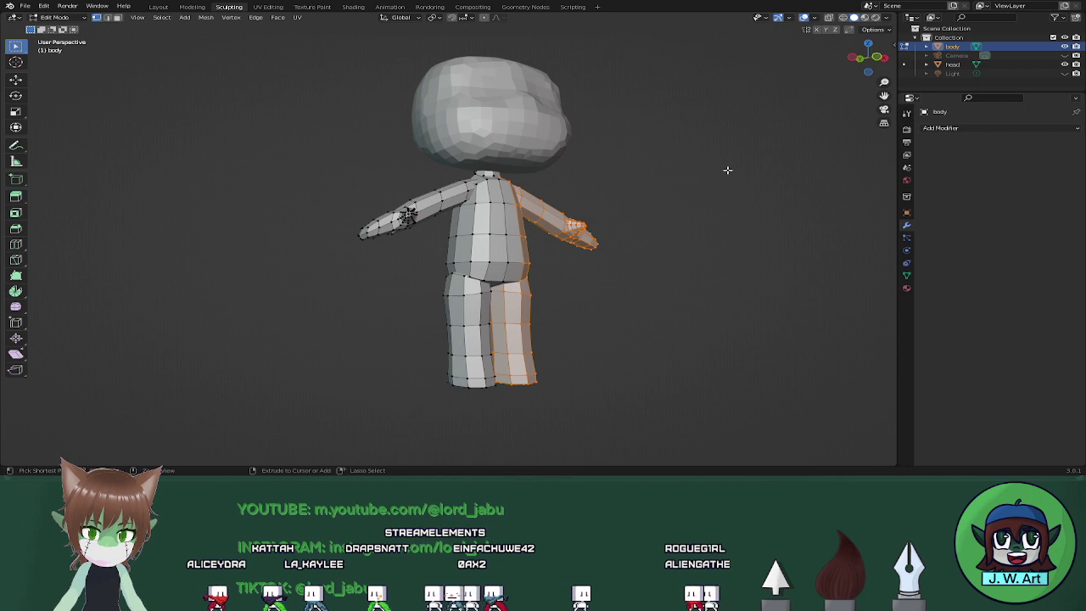
key("Tab")
middle_click_drag(797, 87, 770, 95)
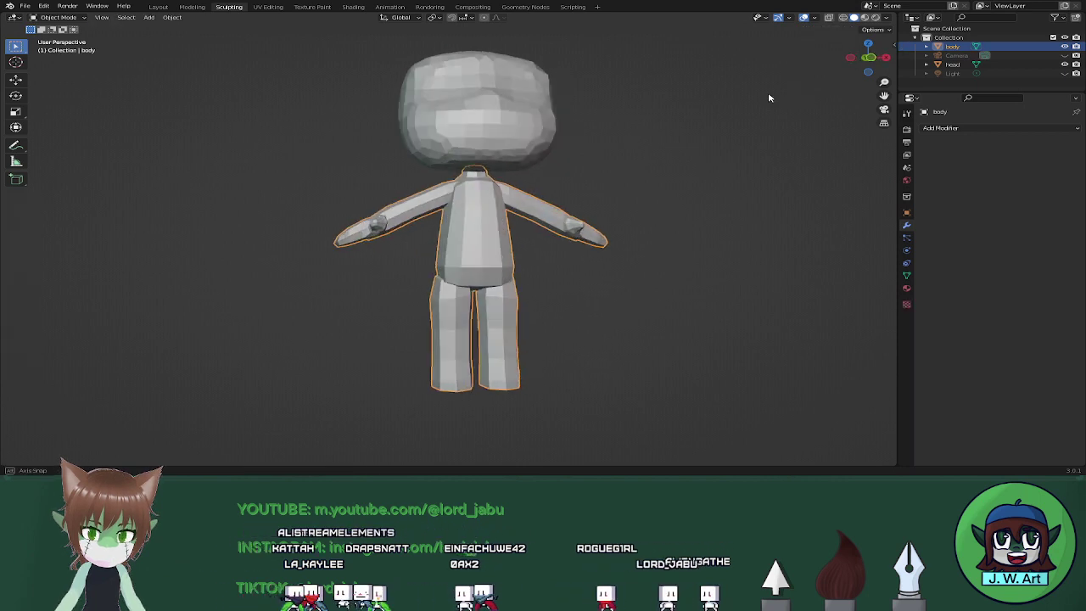
middle_click_drag(752, 130, 727, 144)
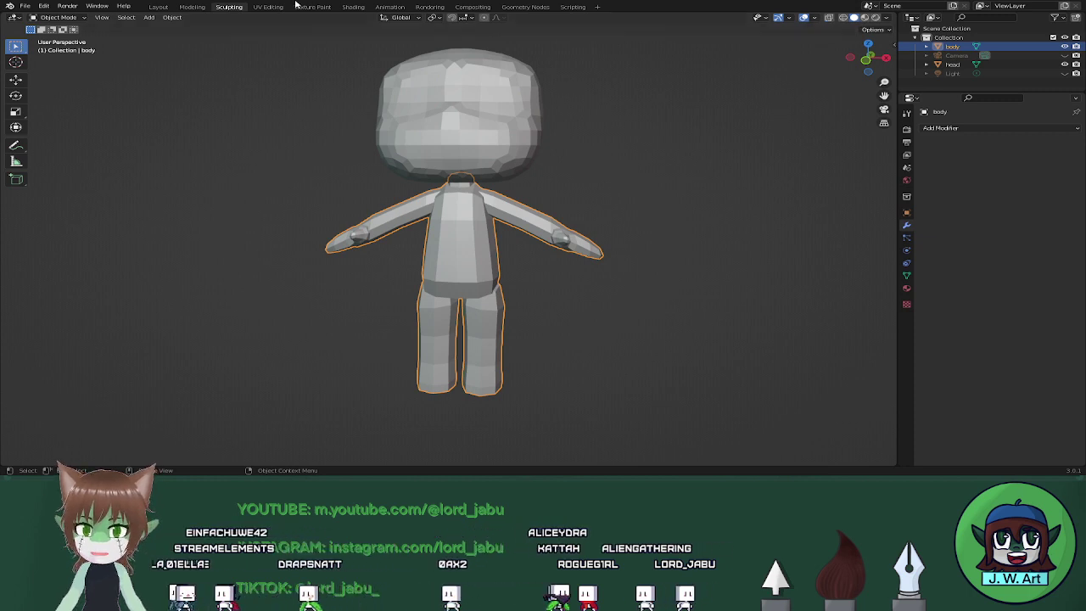
key("Tab")
key("Tab")
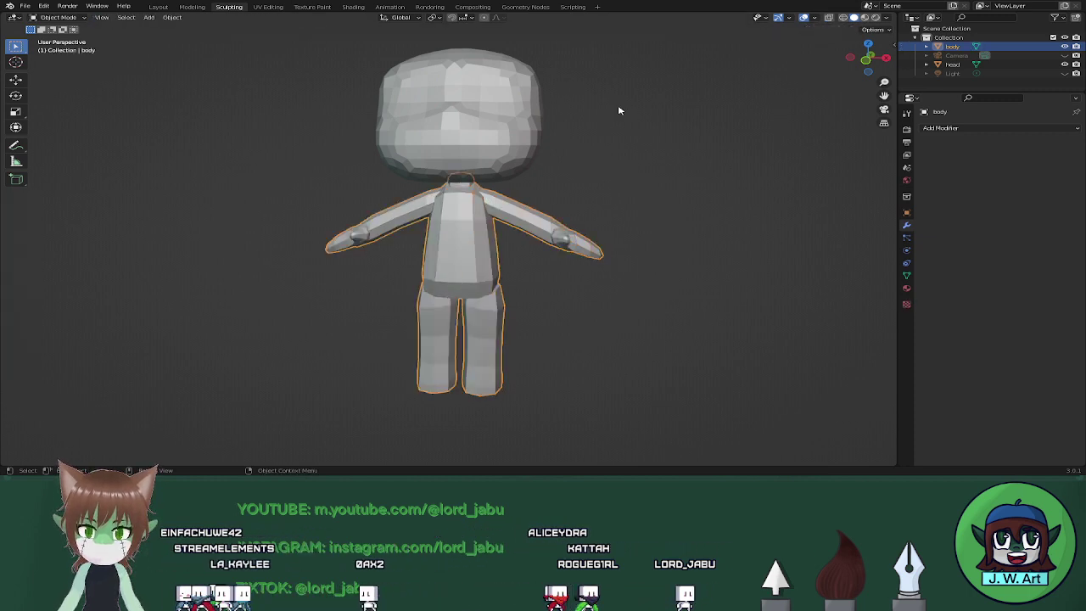
left_click(160, 8)
left_click(231, 8)
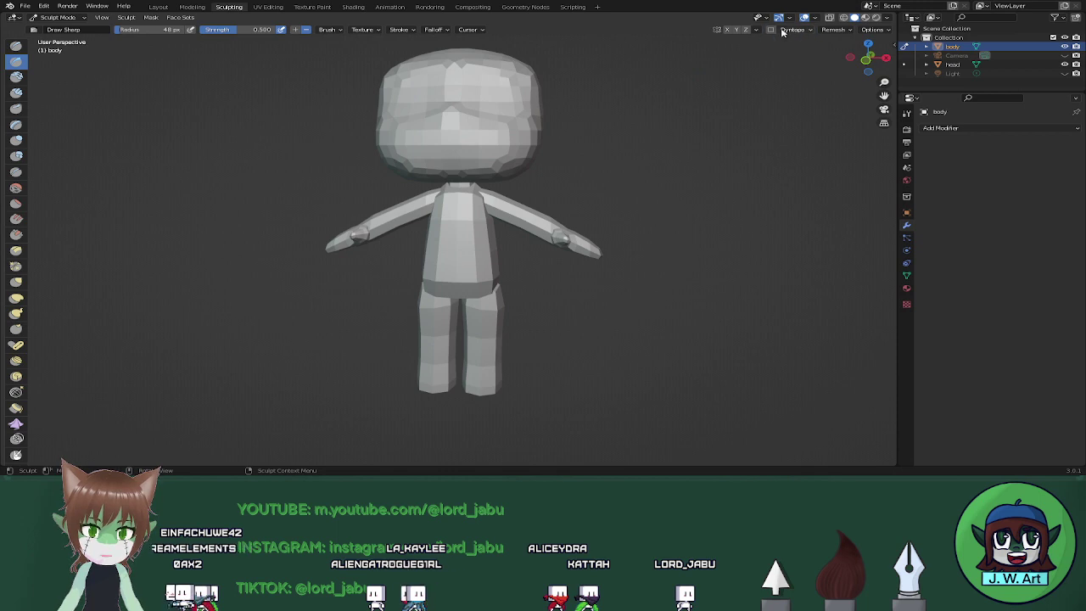
Try remeshing the full body at the 0.08226 m voxel size, and undo the remesh.
left_click(835, 29)
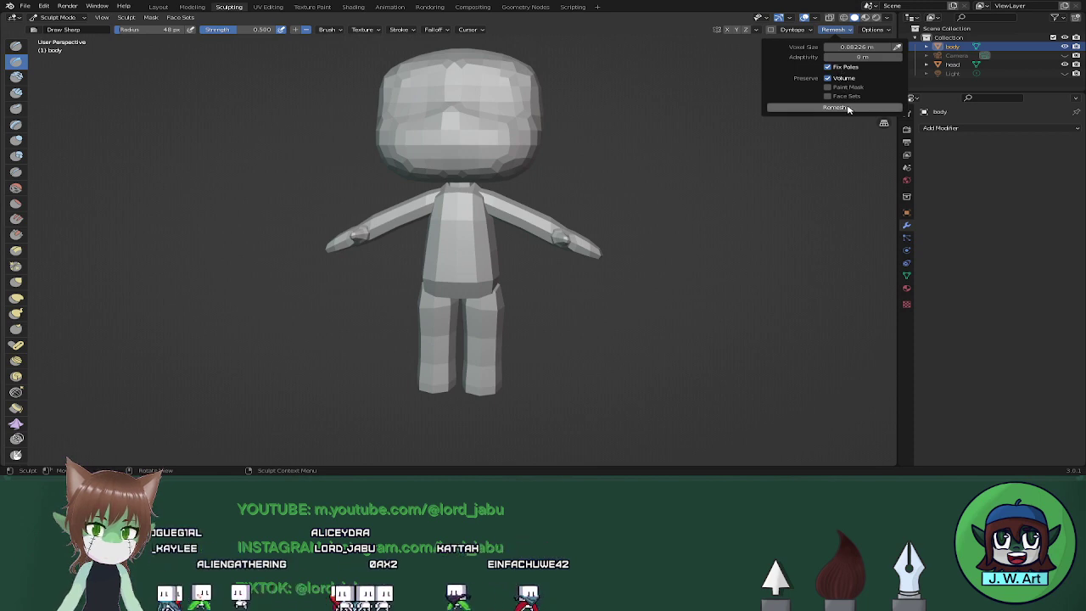
left_click(848, 108)
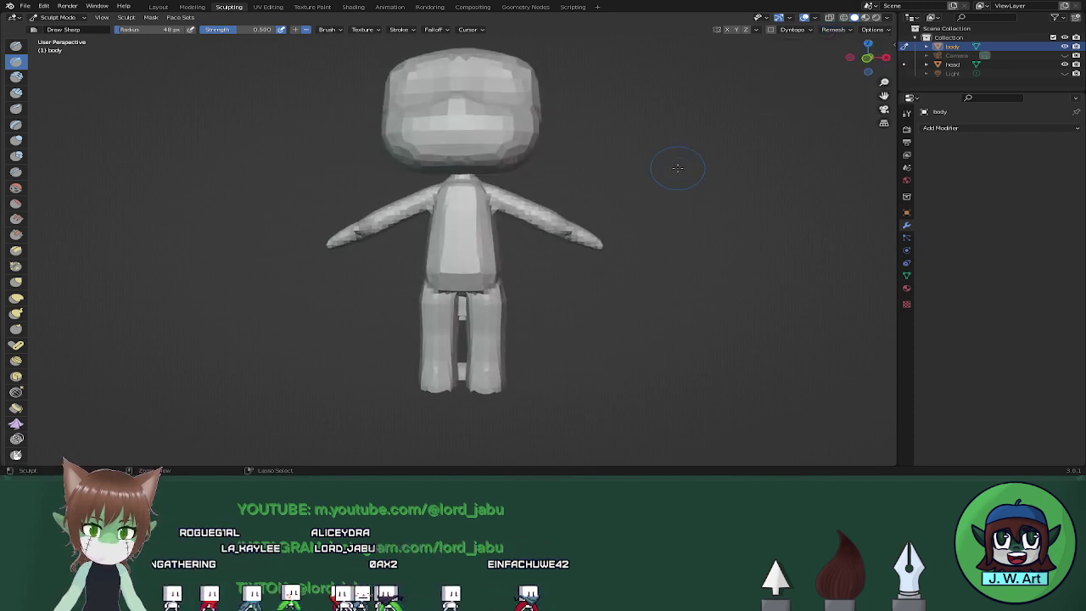
key("ctrl+z")
Set the voxel size to about 0.092 m, remesh the full body, and inspect its mesh in wireframe and solid view.
key("shift+r")
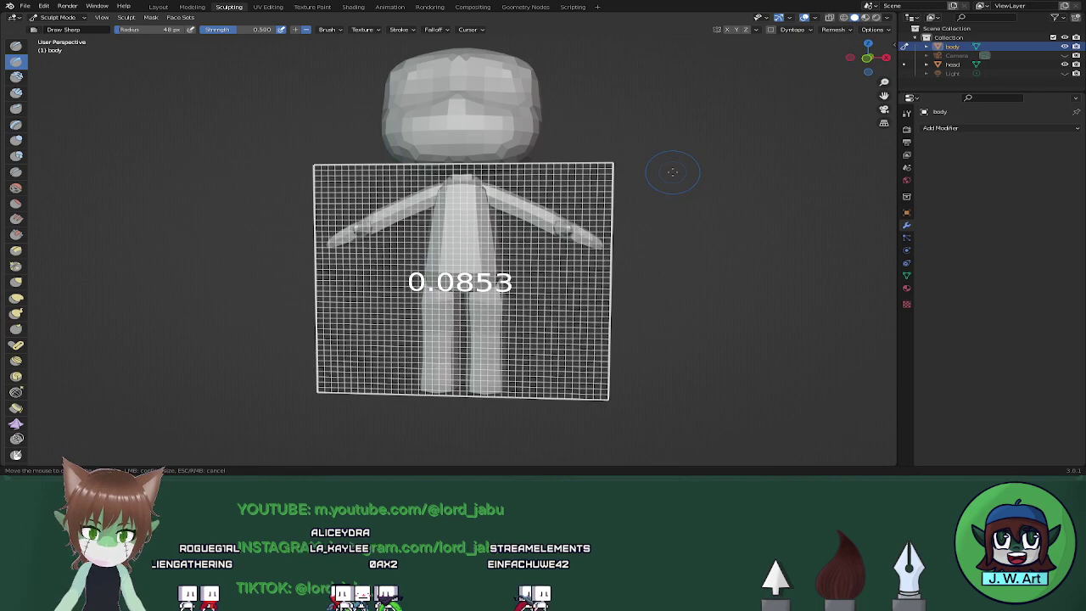
left_click(656, 176)
left_click(849, 31)
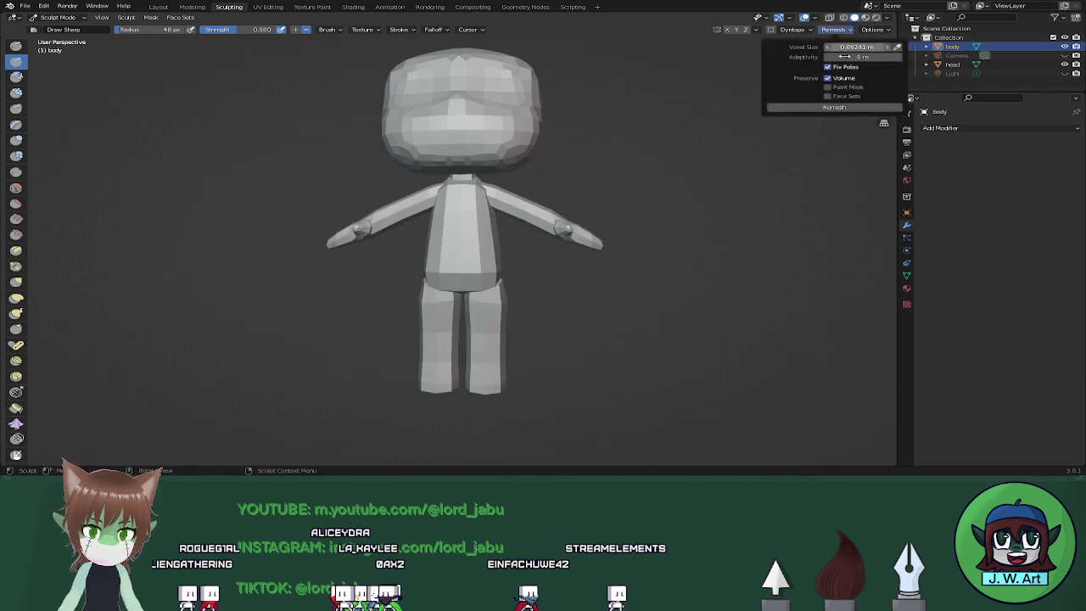
left_click(843, 109)
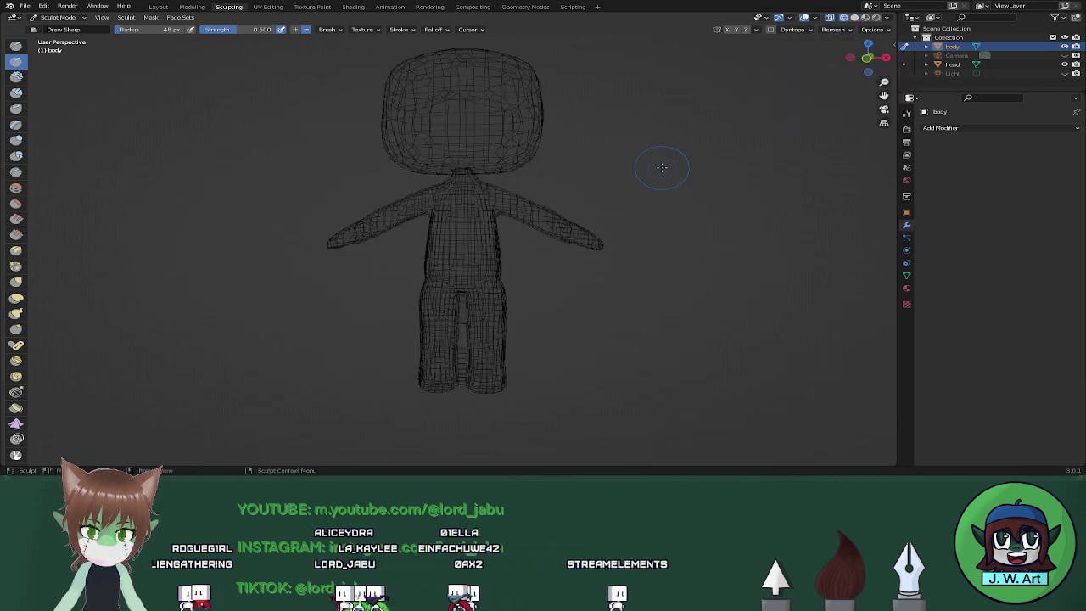
mouse_move(662, 168)
middle_mouse_down()
mouse_move(681, 133)
mouse_move(662, 169)
mouse_move(774, 165)
mouse_move(788, 183)
mouse_move(820, 138)
middle_mouse_up()
key("shift+z")
scroll(693, 191, "up", 3)
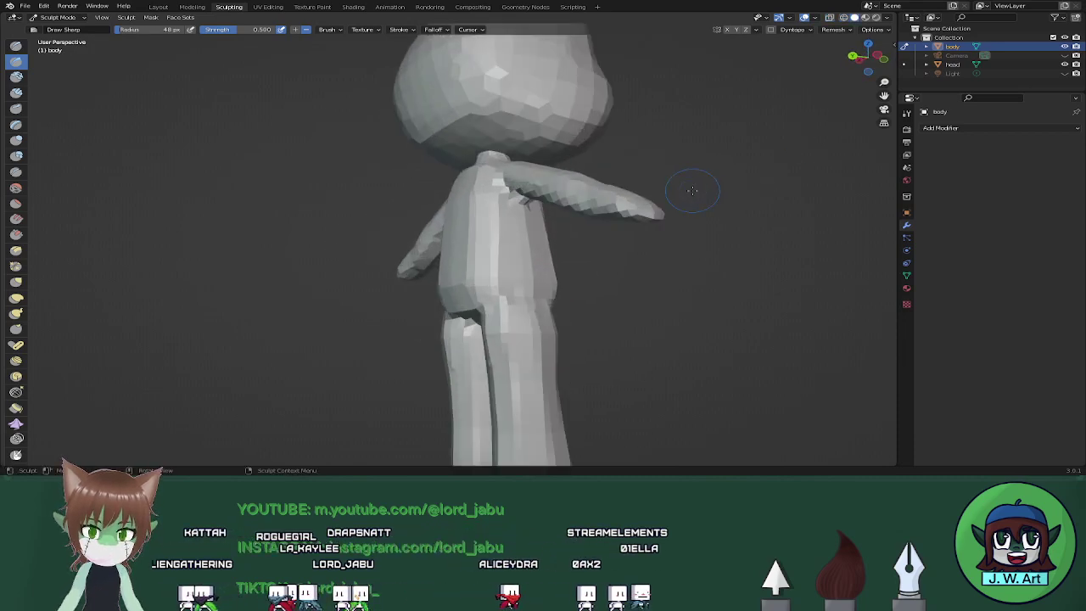
mouse_move(693, 191)
middle_mouse_down()
mouse_move(722, 151)
mouse_move(738, 157)
mouse_move(781, 138)
middle_mouse_up()
Delete the front faces of the upper stray bridge between the legs in Edit Mode, using face selection.
key("Tab")
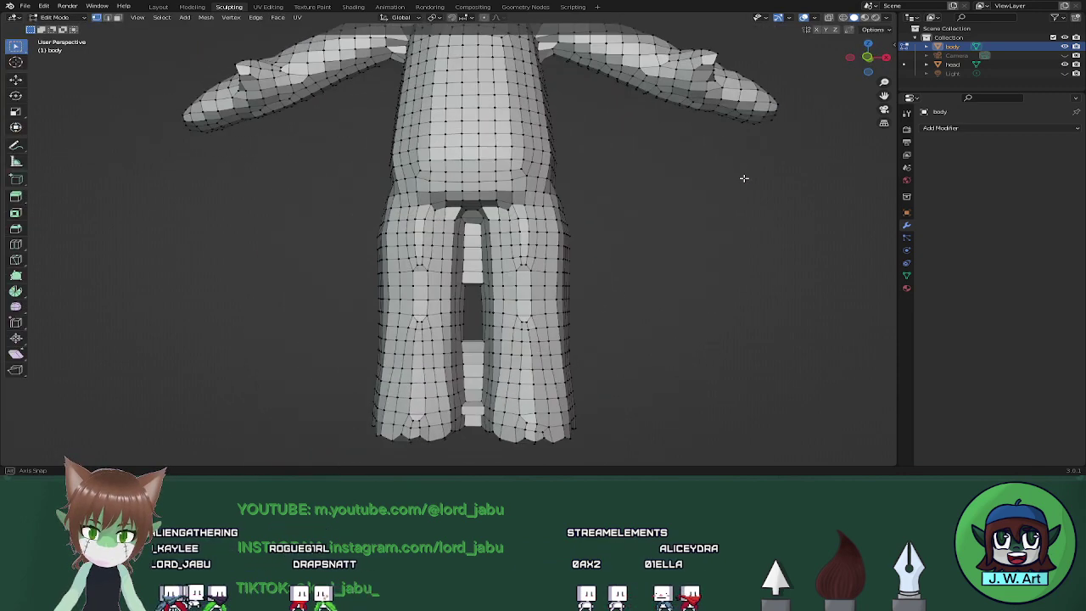
middle_click_drag(744, 178, 756, 144)
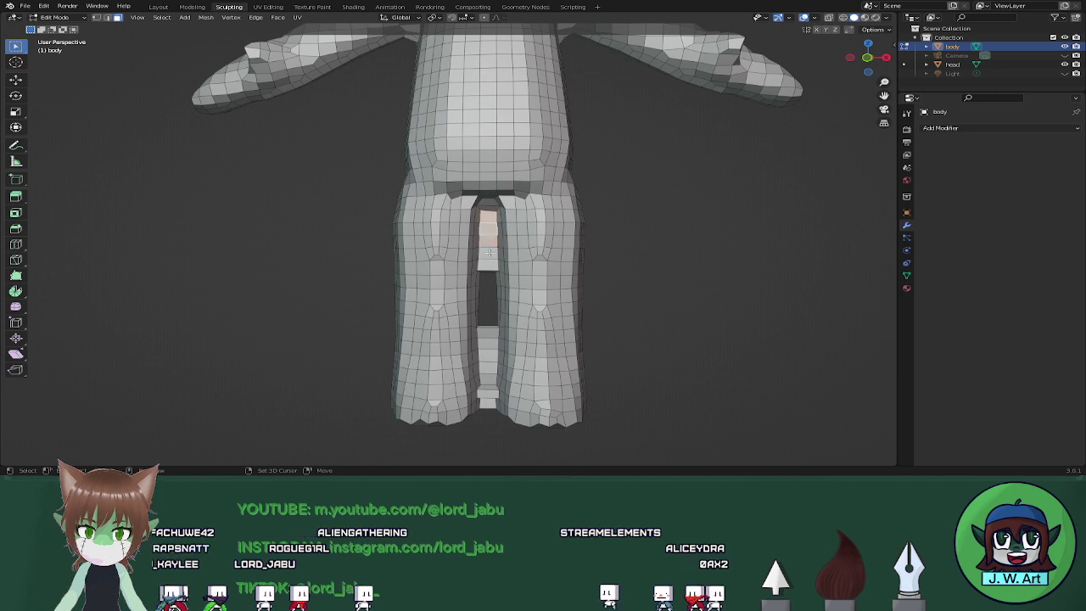
key("x")
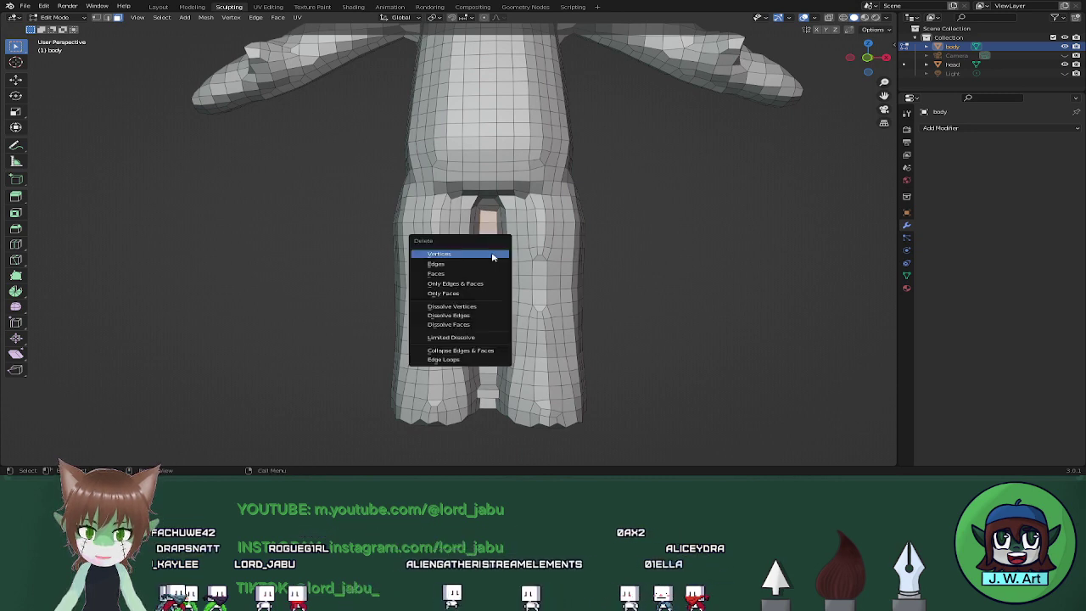
left_click(492, 255)
left_click(490, 254)
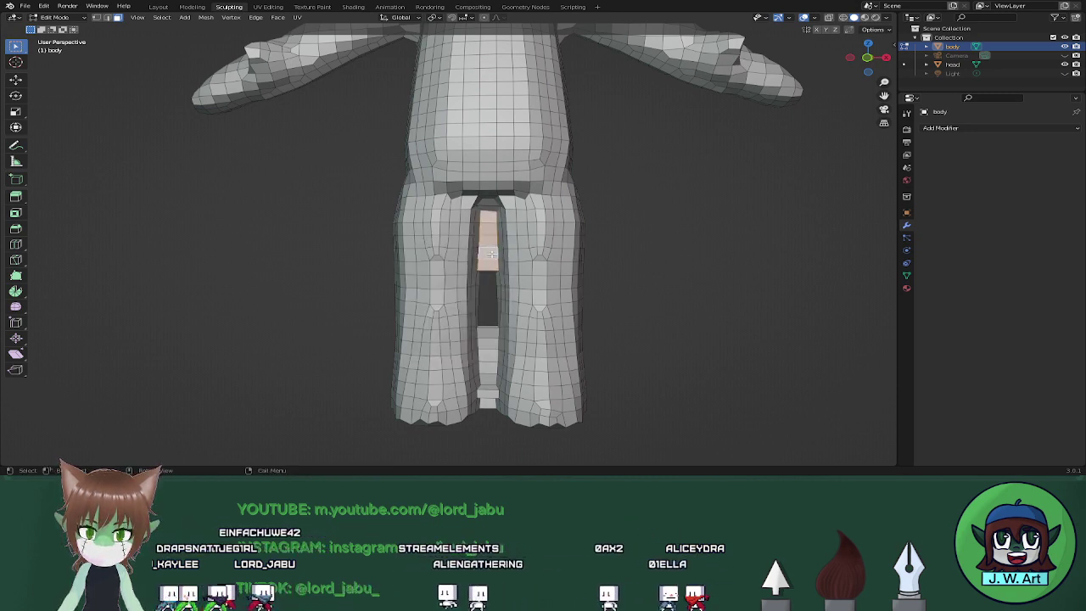
key("x")
left_click(488, 273)
Delete the back faces and the remaining bottom faces of the upper bridge between the legs.
scroll(508, 213, "up", 2)
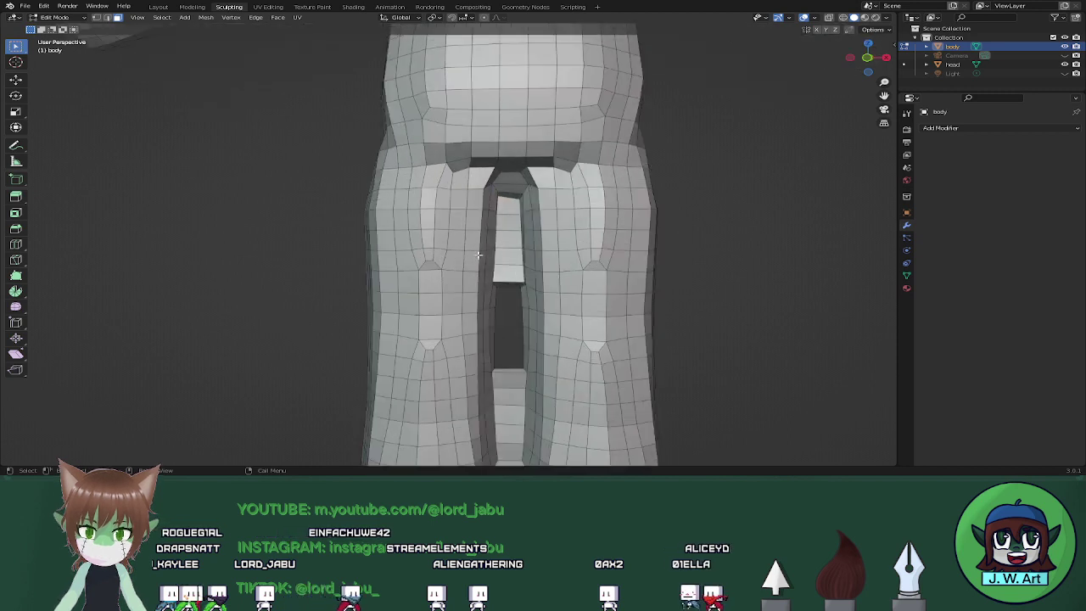
left_click(509, 212)
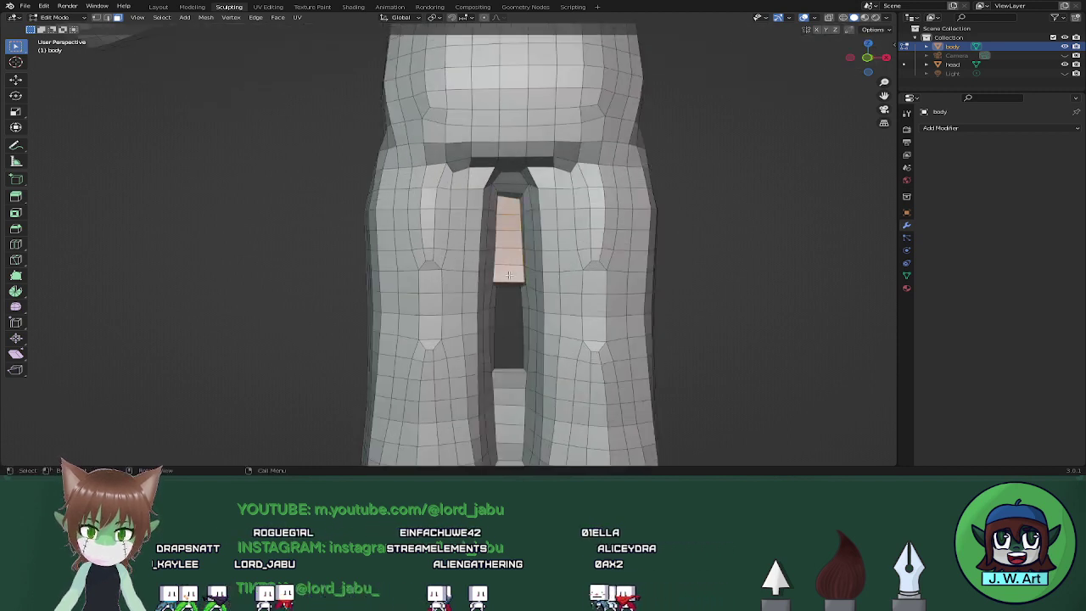
key("x")
left_click(510, 276)
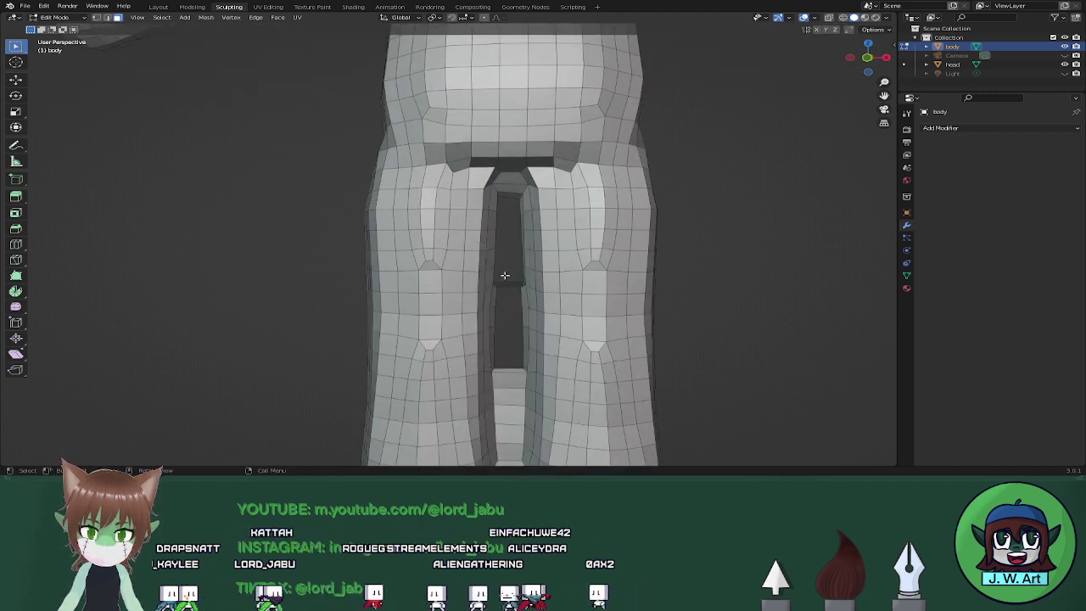
key("alt+z")
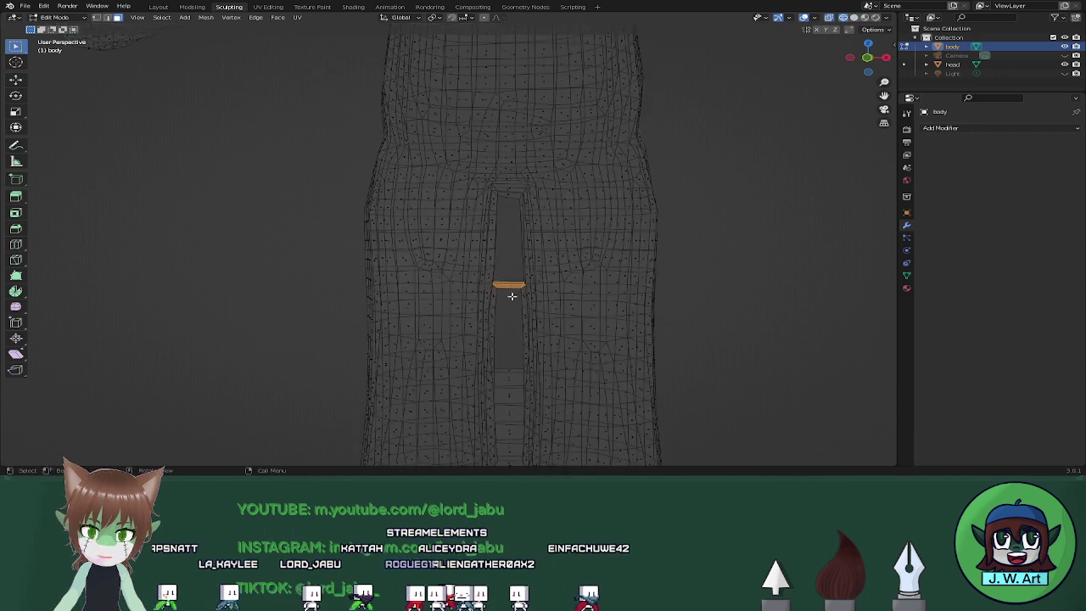
key("x")
Delete the whole lower stray bridge between the legs, selecting it through the wireframe.
middle_click_drag(553, 309, 509, 185)
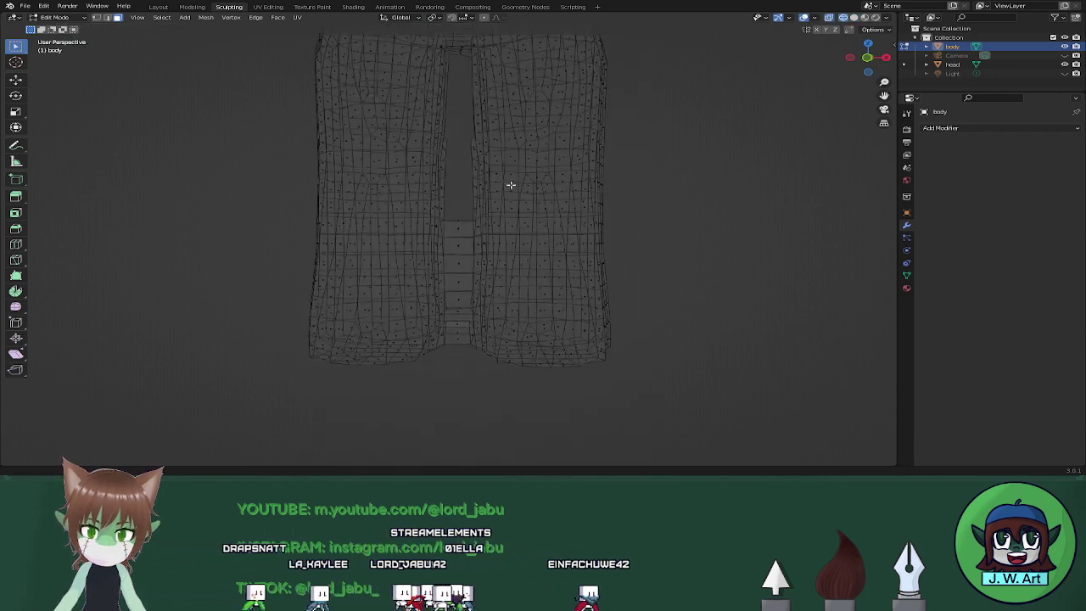
left_click_drag(454, 212, 459, 277)
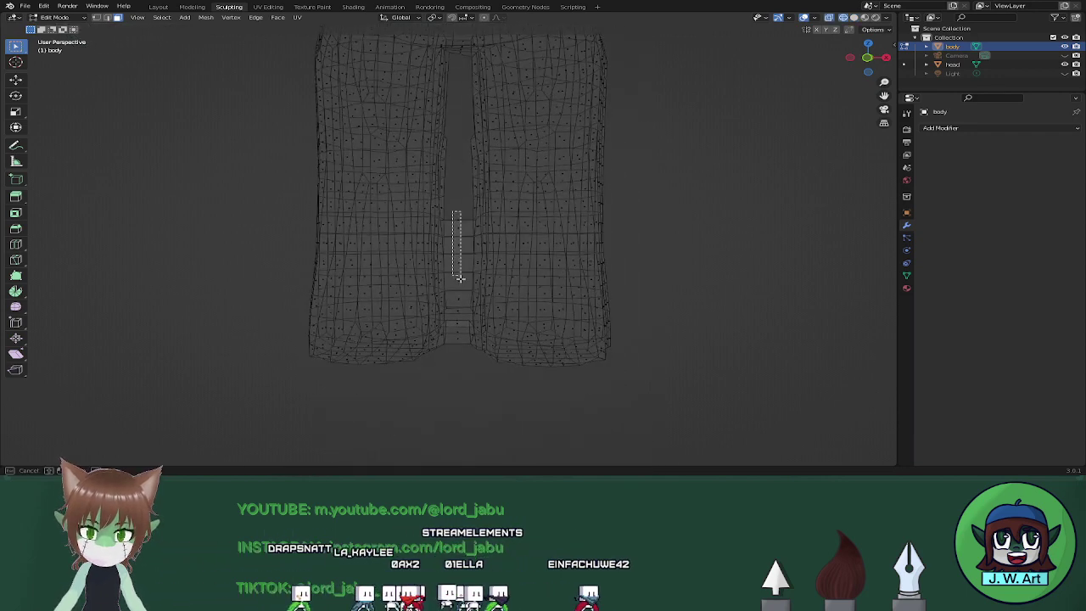
left_click_drag(461, 343, 461, 344)
key("x")
left_click(465, 345)
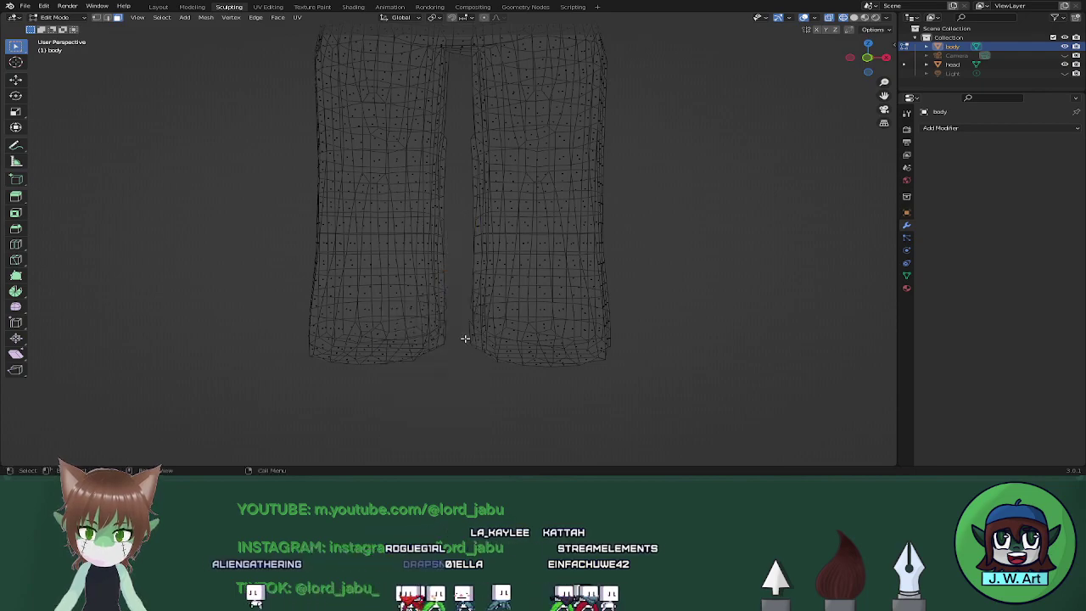
Close the lower part of the inner-thigh opening with new quad faces between its edge vertices, working from inside the body.
scroll(563, 258, "down", 8)
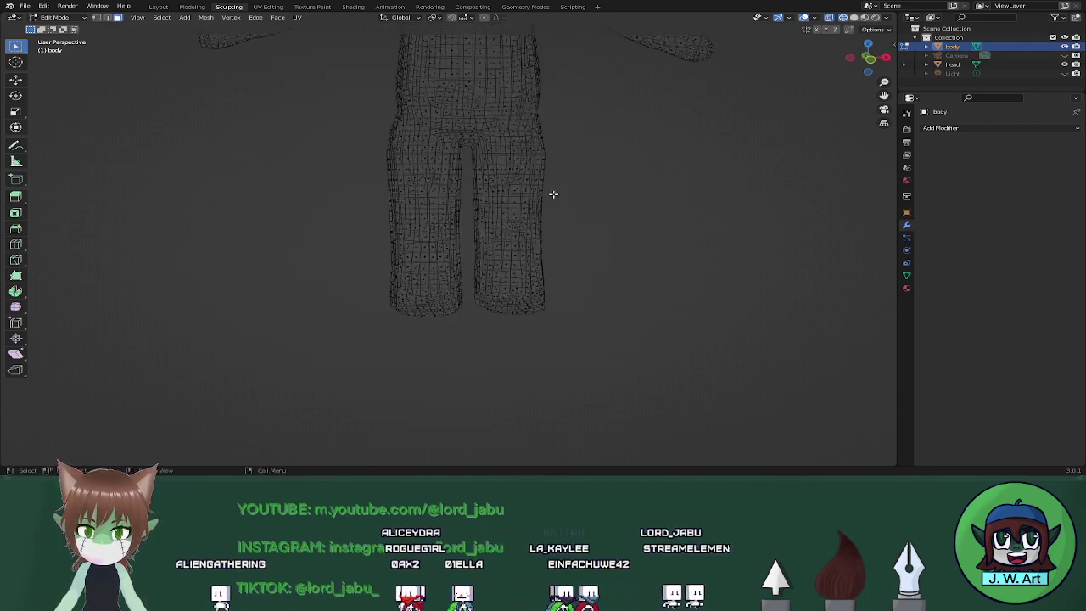
middle_click_drag(549, 235, 663, 196)
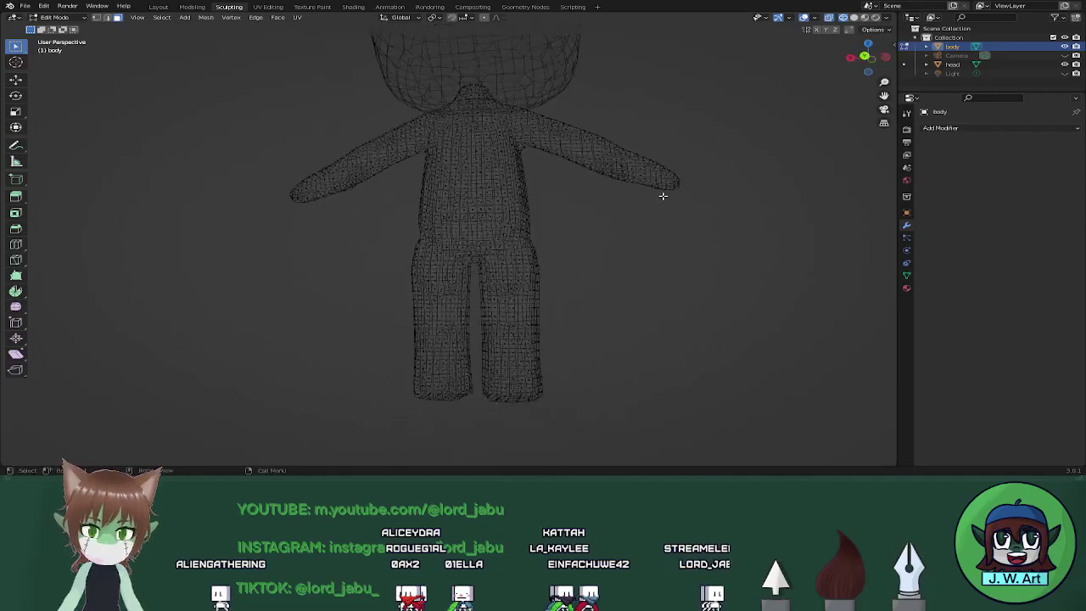
key("shift+z")
mouse_move(509, 271)
middle_mouse_down("shift")
mouse_move(556, 148)
mouse_move(489, 207)
mouse_move(583, 281)
mouse_move(495, 238)
mouse_move(594, 249)
mouse_move(454, 246)
middle_mouse_up("shift")
scroll(546, 205, "up", 4)
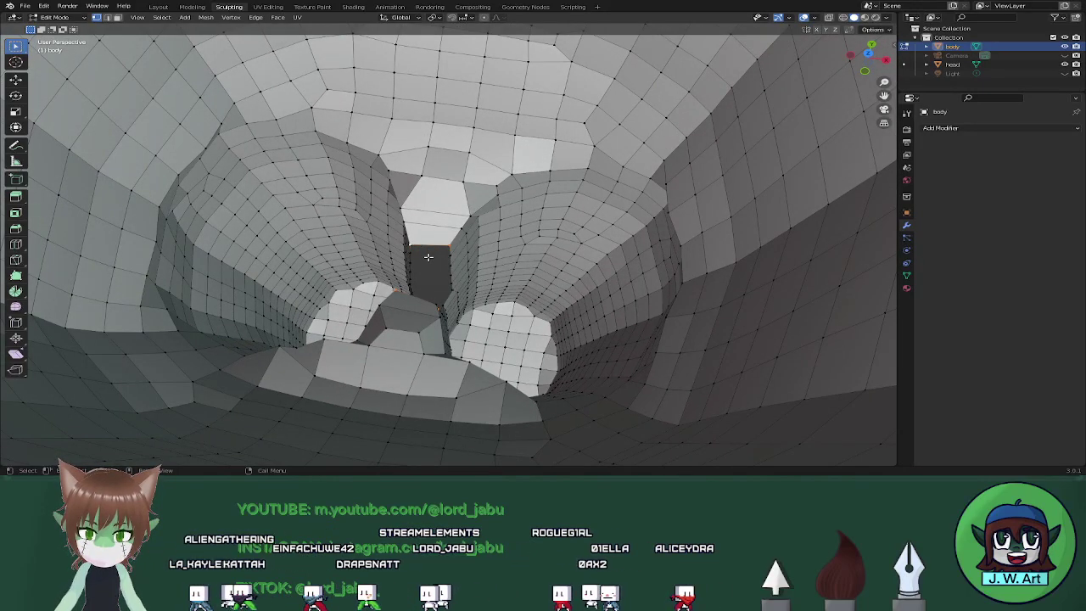
middle_click_drag(425, 249, 392, 249)
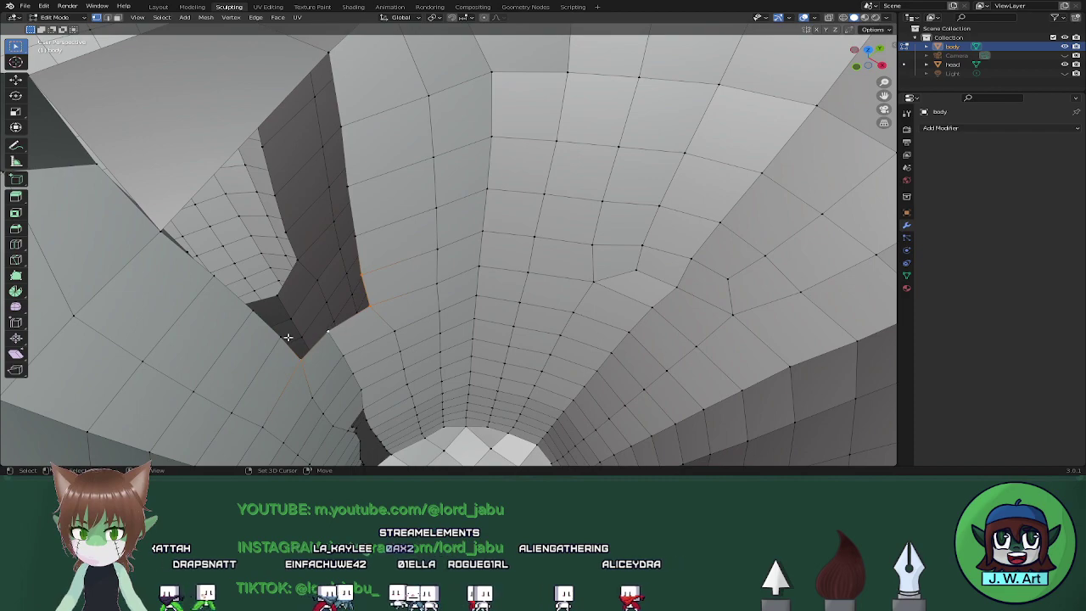
left_click(337, 327)
mouse_move(337, 327)
middle_mouse_down()
mouse_move(344, 313)
mouse_move(342, 326)
mouse_move(325, 318)
mouse_move(341, 330)
mouse_move(331, 327)
middle_mouse_up()
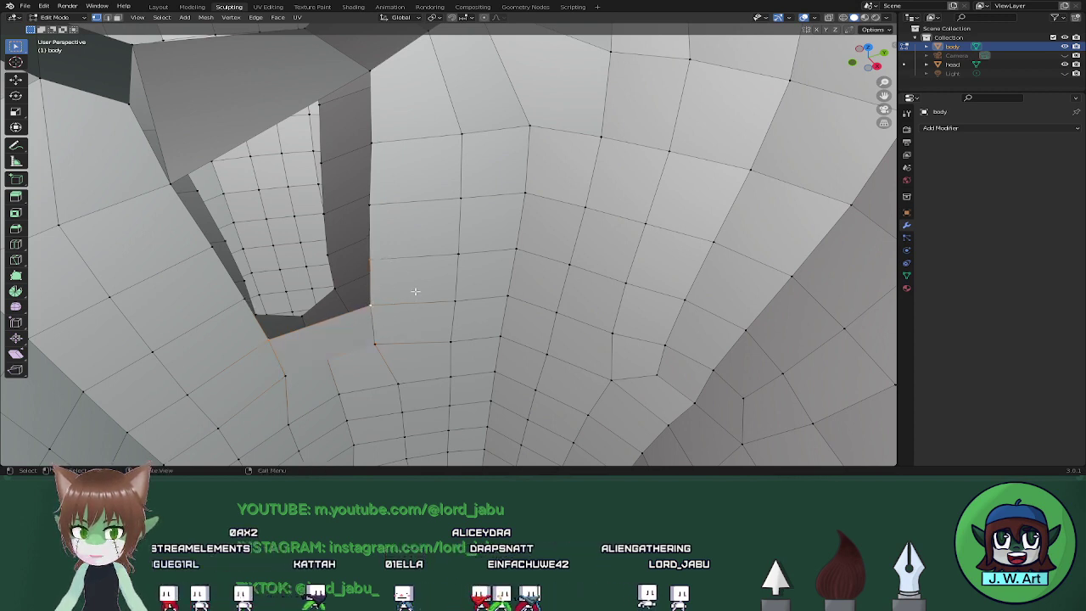
key("f")
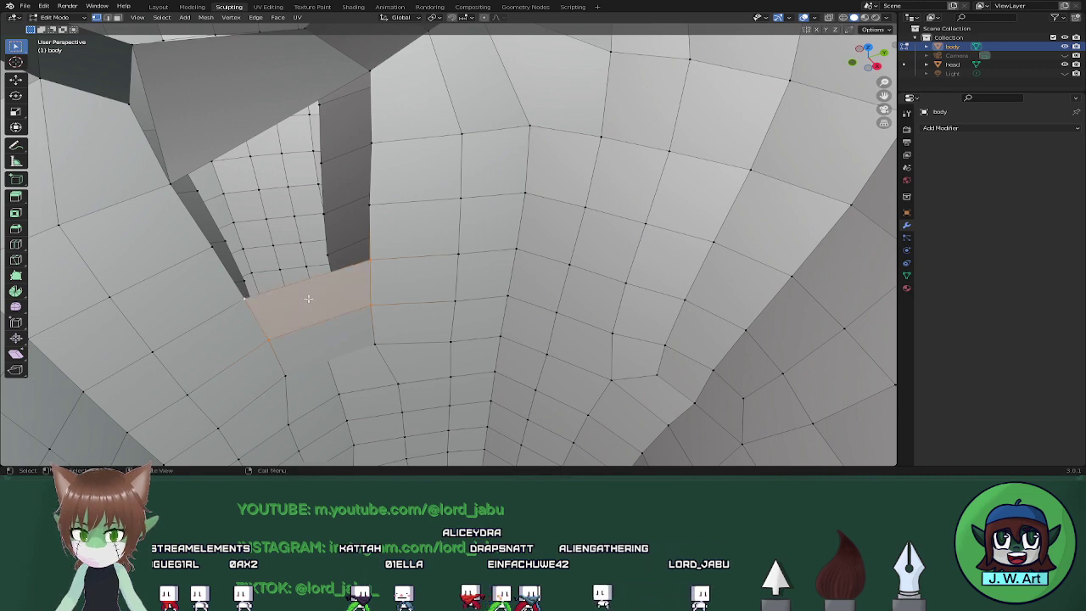
Fill further quad faces up the same inner-thigh opening towards the crotch.
middle_click_drag(291, 308, 424, 324)
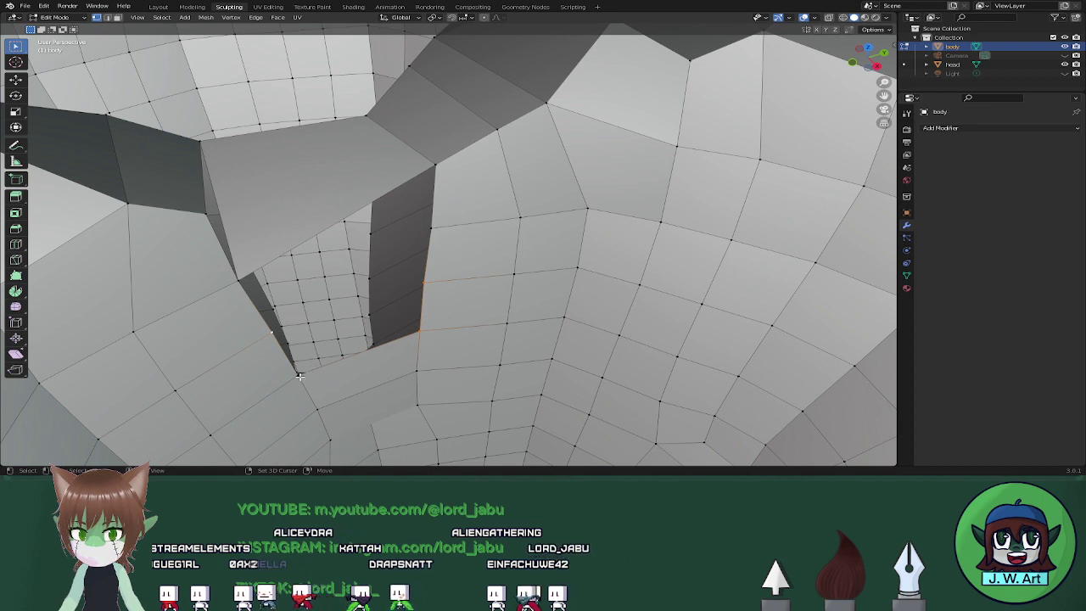
key("f")
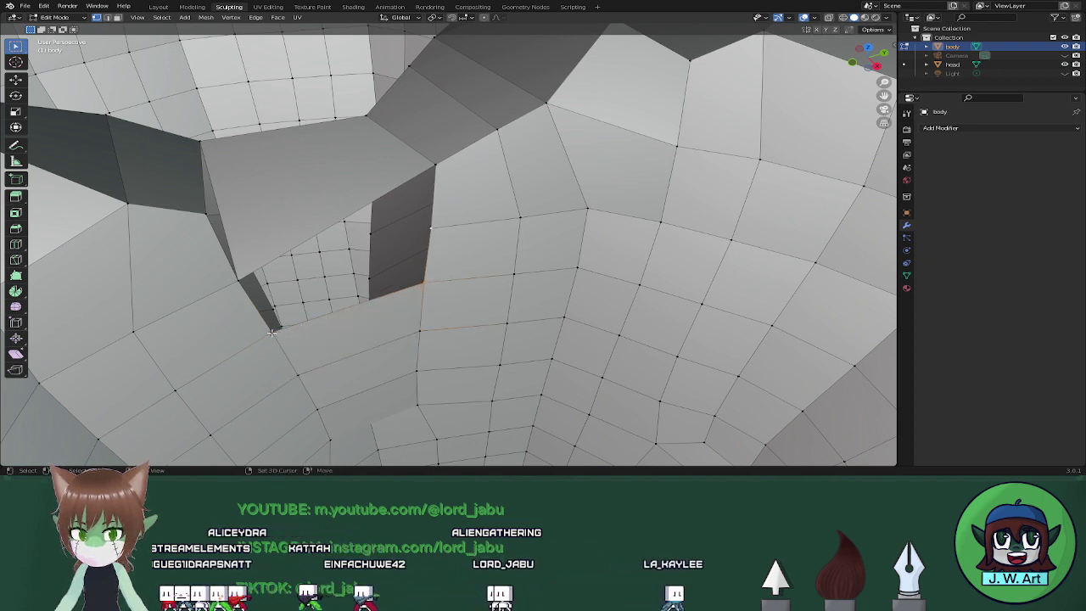
left_click(242, 281, "shift")
scroll(407, 260, "up", 4)
mouse_move(407, 260)
middle_mouse_down()
mouse_move(422, 215)
mouse_move(428, 247)
mouse_move(398, 269)
mouse_move(466, 249)
mouse_move(395, 271)
middle_mouse_up()
scroll(433, 242, "down", 4)
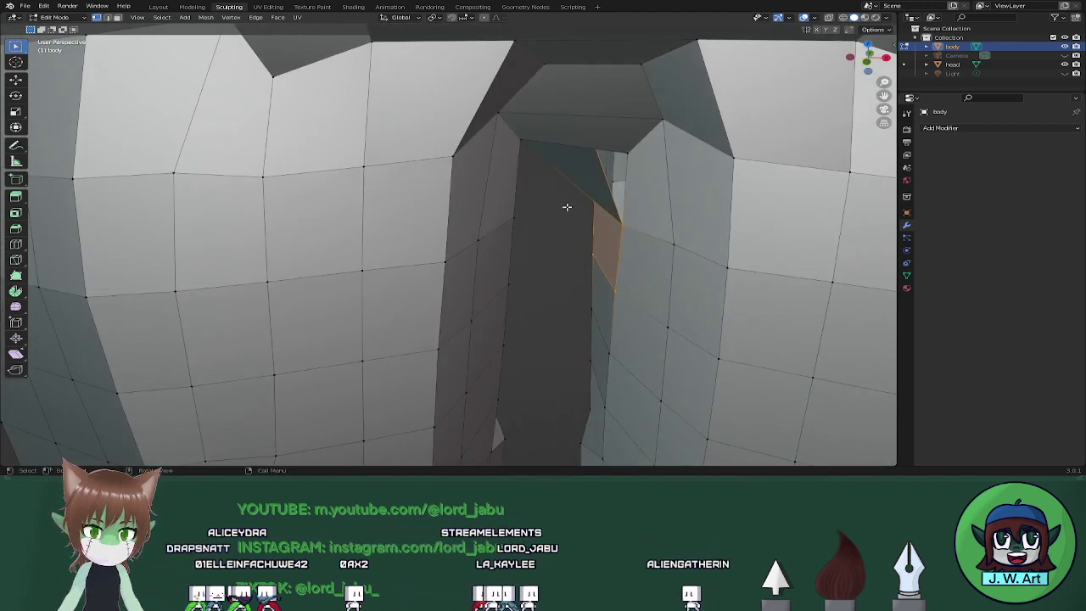
Delete the triangular face crossing the gap just below the crotch.
left_click(581, 173)
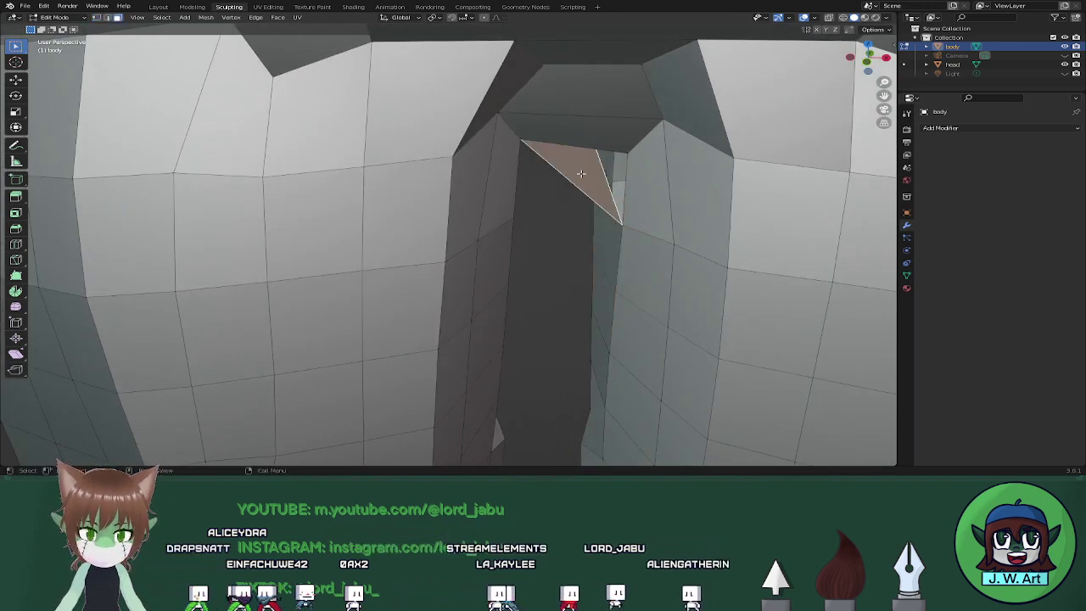
key("x")
left_click(582, 175)
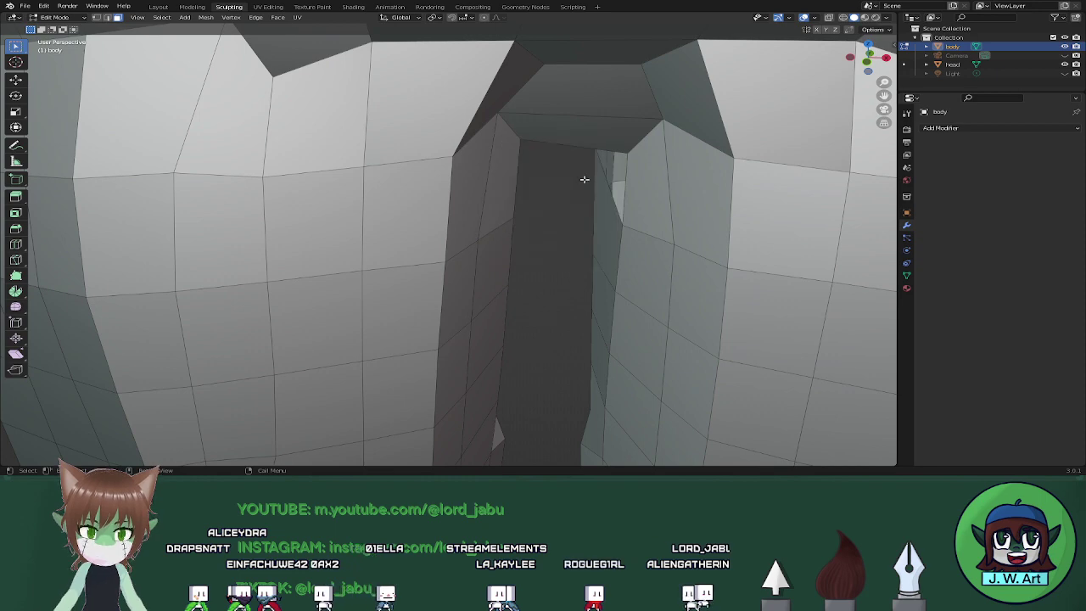
Delete the wide face directly below the dark opening on the inner side of the leg.
middle_click_drag(582, 176, 506, 216)
scroll(507, 217, "down", 5)
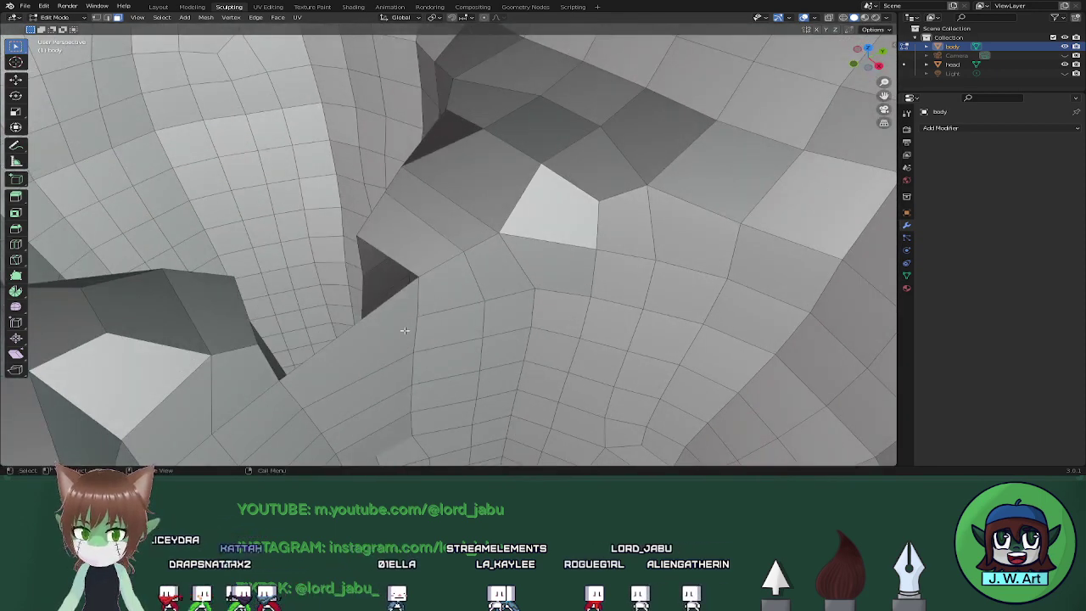
left_click(404, 331)
key("x")
left_click(391, 337)
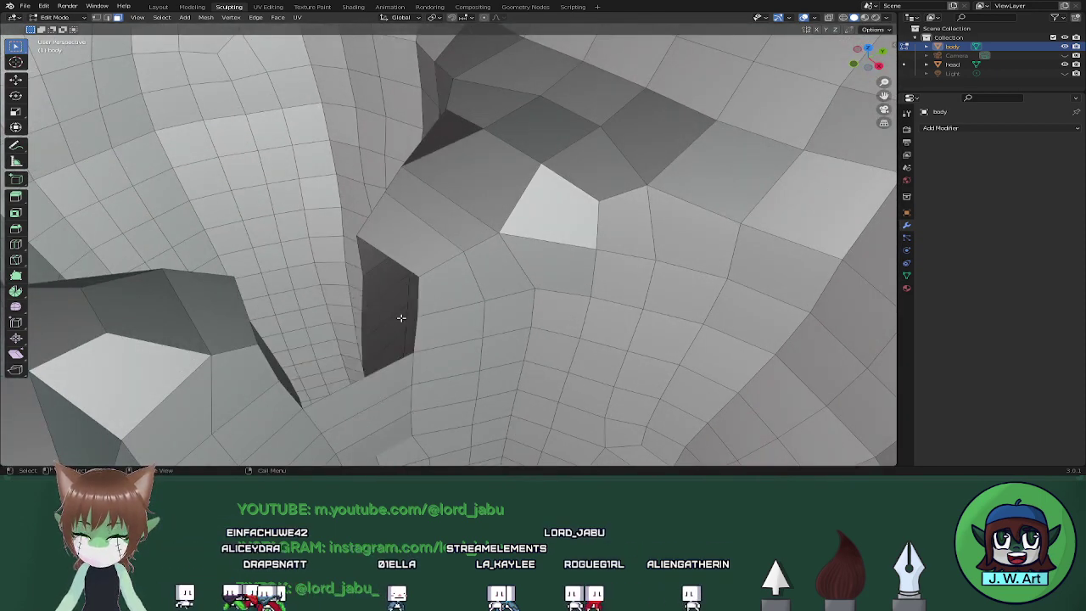
Fill the opening on the inner side of the leg with quad faces, from its upper edge down to the existing faces.
middle_click_drag(391, 305, 337, 368)
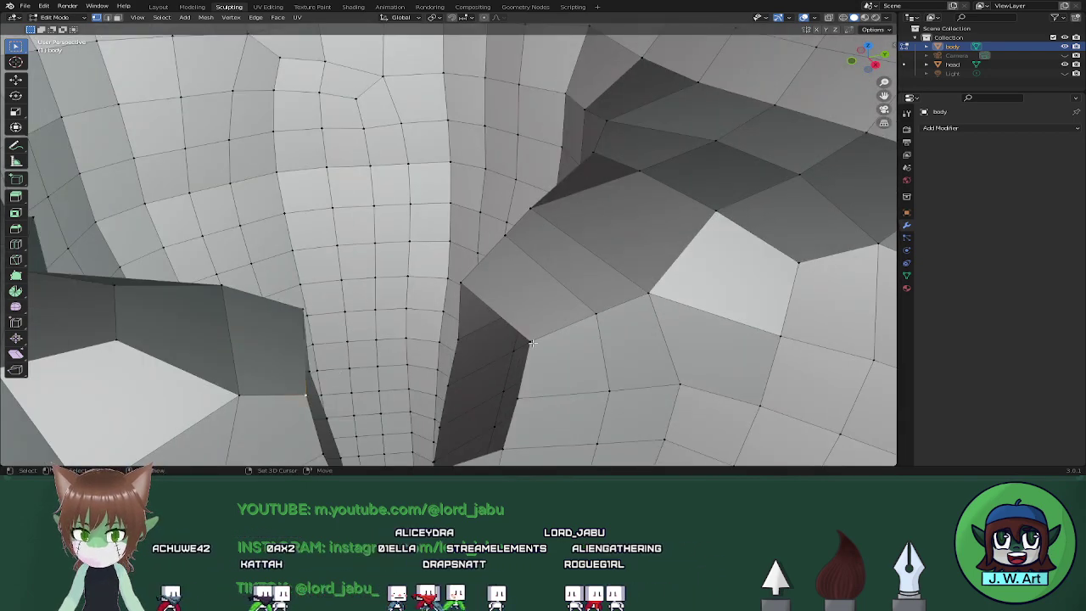
left_click(476, 293, "alt")
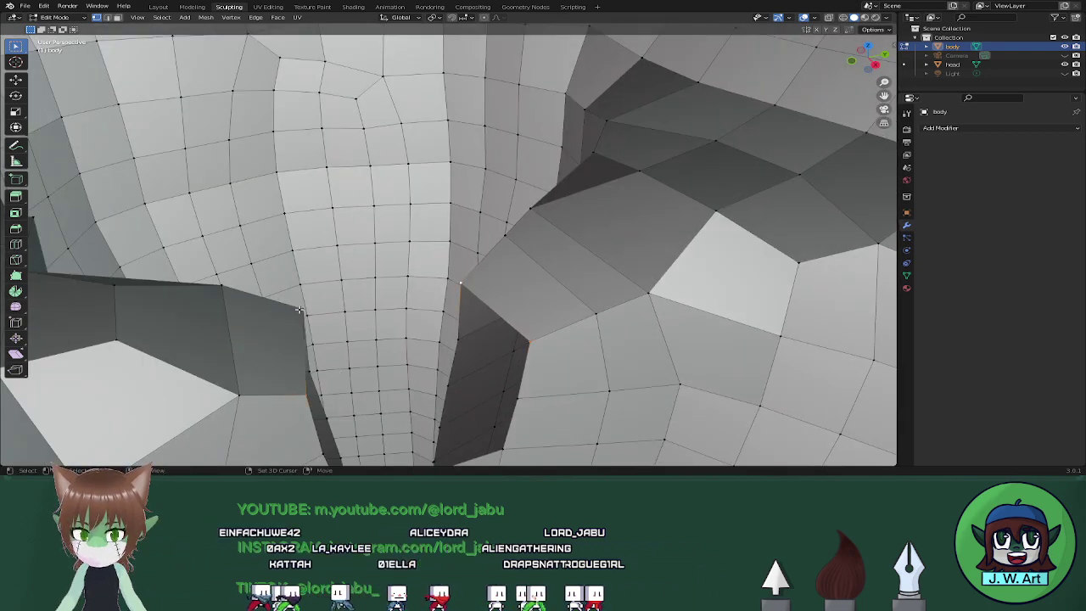
key("f")
middle_click_drag(361, 340, 465, 250)
left_click(507, 203)
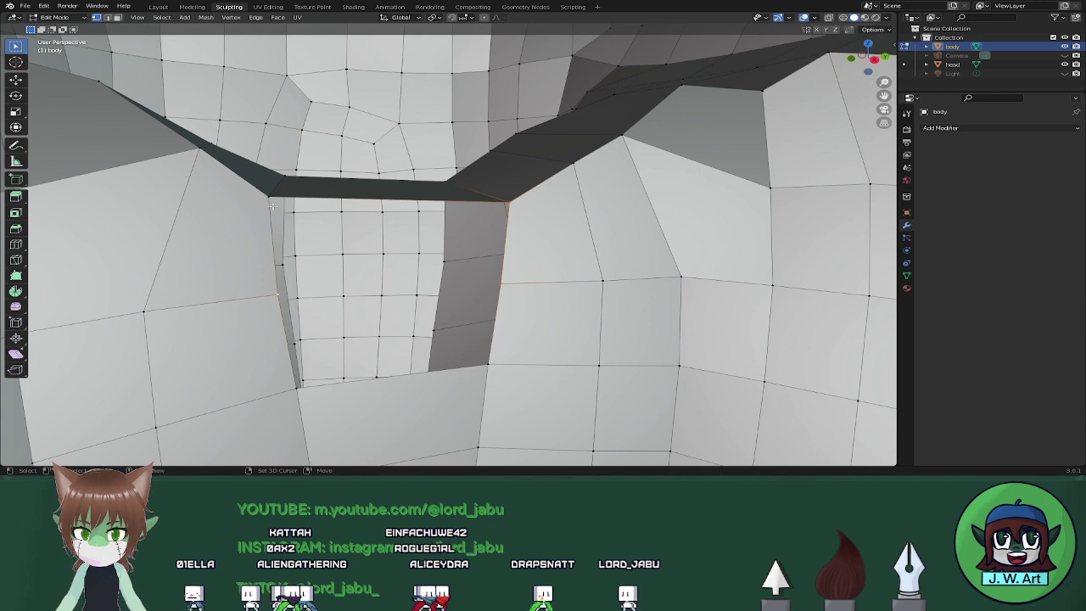
key("f")
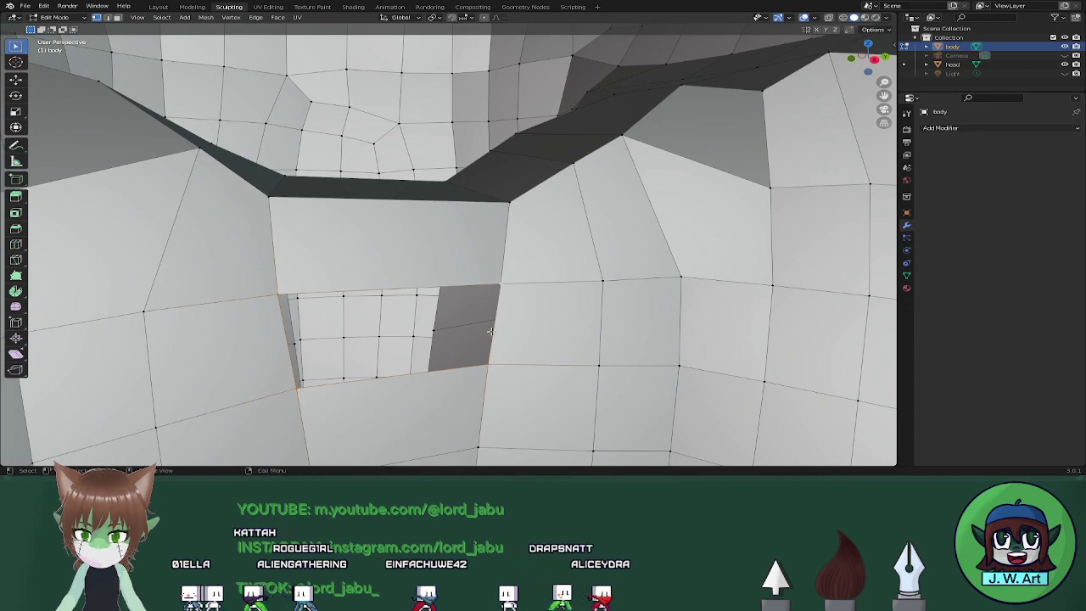
key("f")
Fill a face across the lower end of the opening on the other leg's inner side.
scroll(463, 341, "down", 7)
mouse_move(436, 334)
middle_mouse_down()
mouse_move(551, 298)
mouse_move(565, 344)
mouse_move(453, 283)
mouse_move(487, 309)
mouse_move(483, 262)
mouse_move(431, 259)
mouse_move(407, 279)
mouse_move(440, 325)
middle_mouse_up()
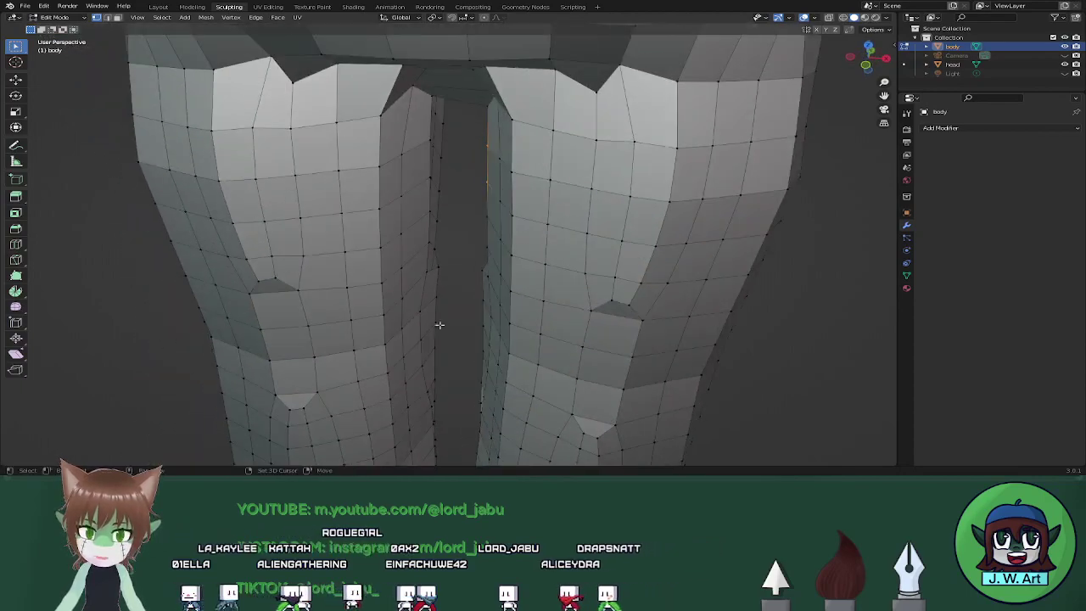
scroll(431, 263, "up", 5)
middle_click_drag(429, 260, 477, 216)
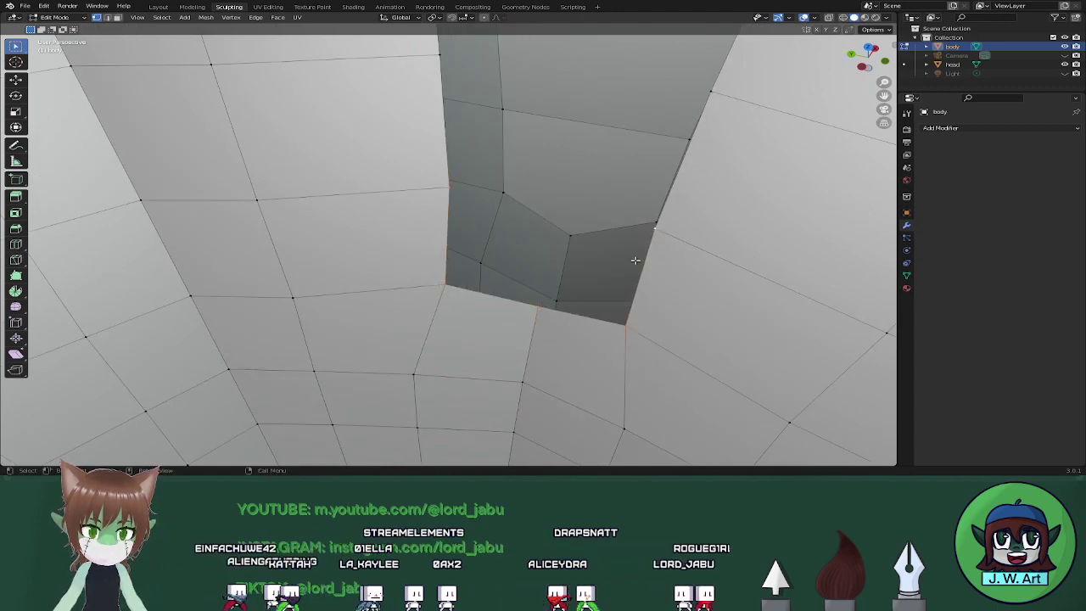
key("f")
Fill the next two rows of this opening with quads above the new bottom face.
middle_click_drag(636, 260, 430, 211)
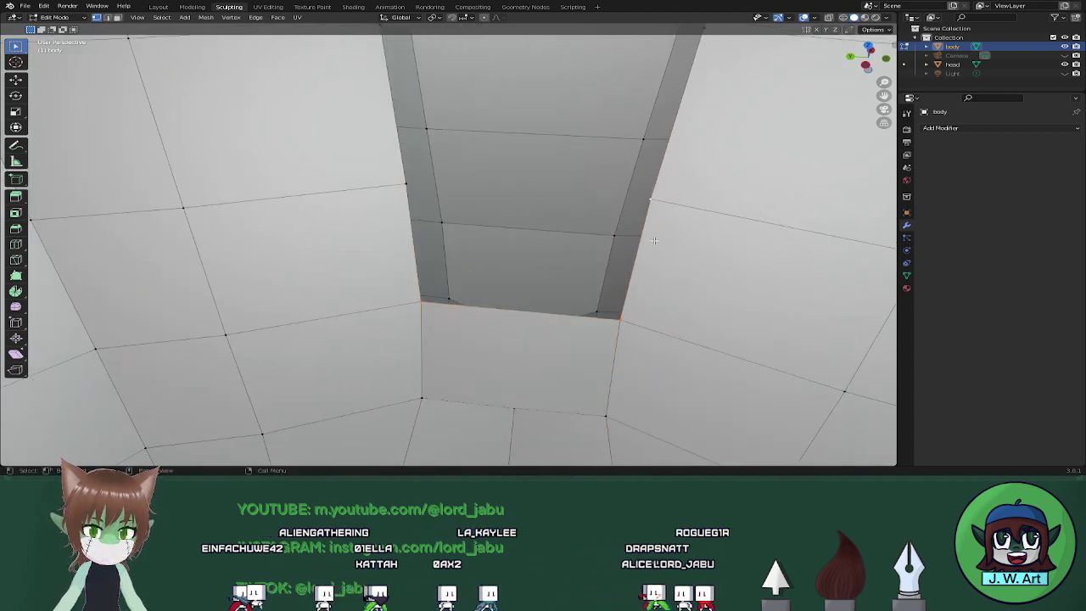
key("f")
key("ctrl+z")
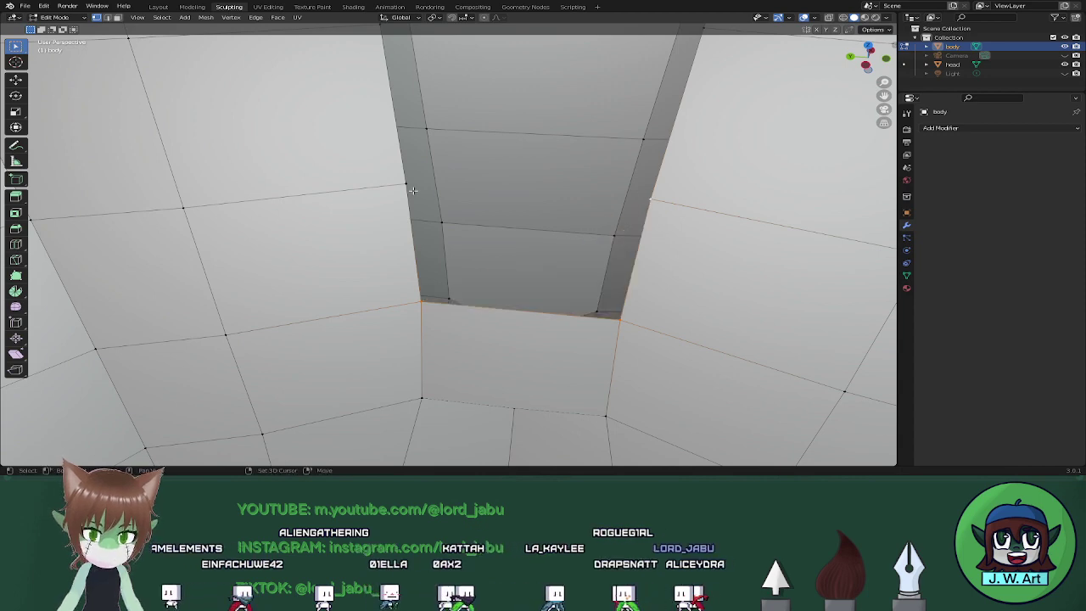
key("f")
middle_click_drag(452, 214, 518, 273)
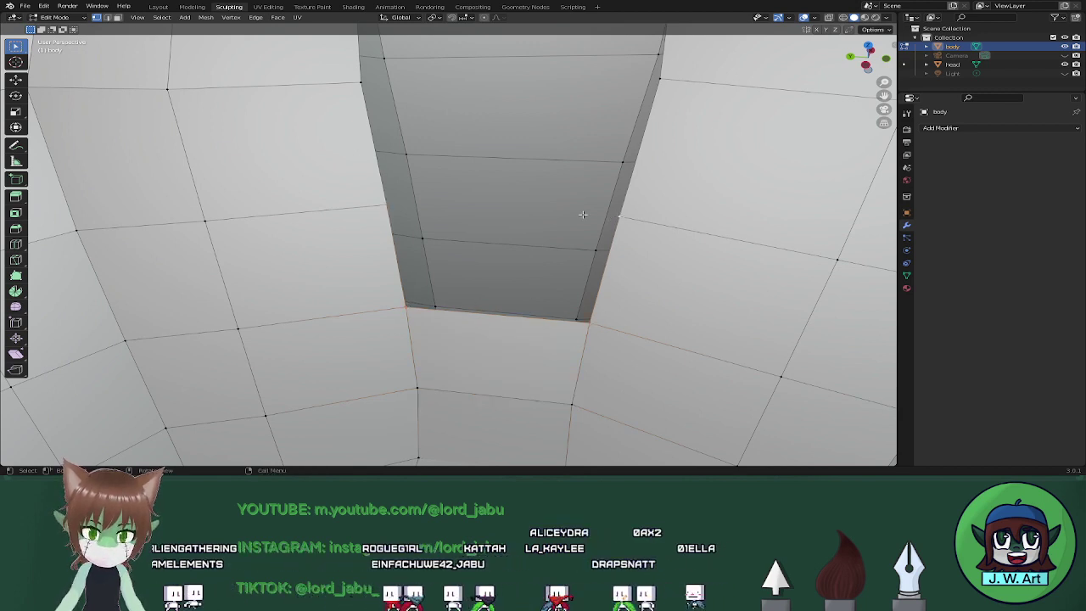
key("f")
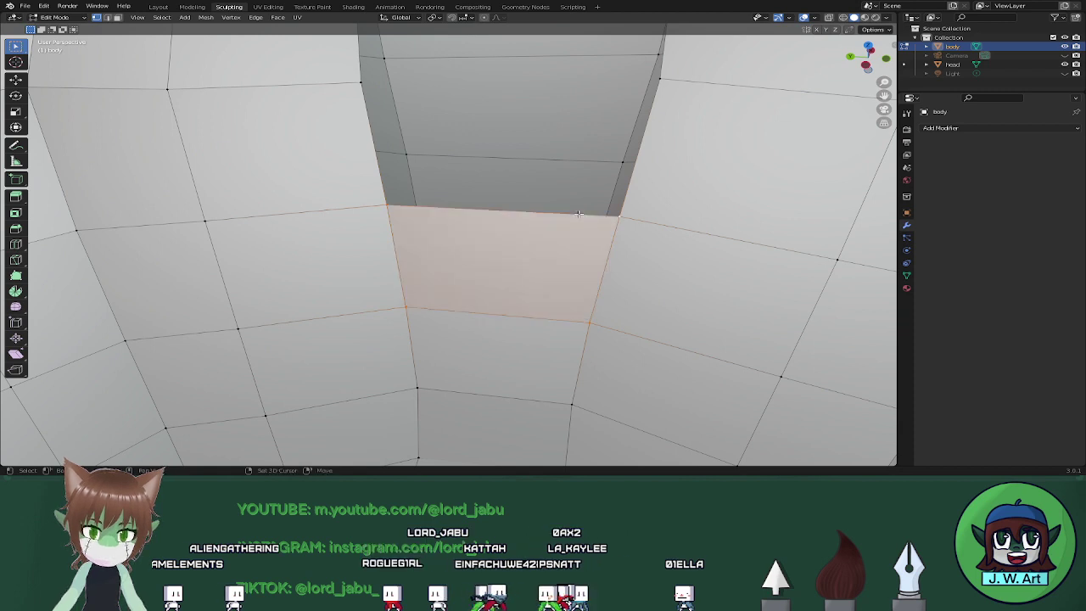
Bridge the two side edges of the opening with another quad above the filled rows.
middle_click_drag(583, 215, 377, 211)
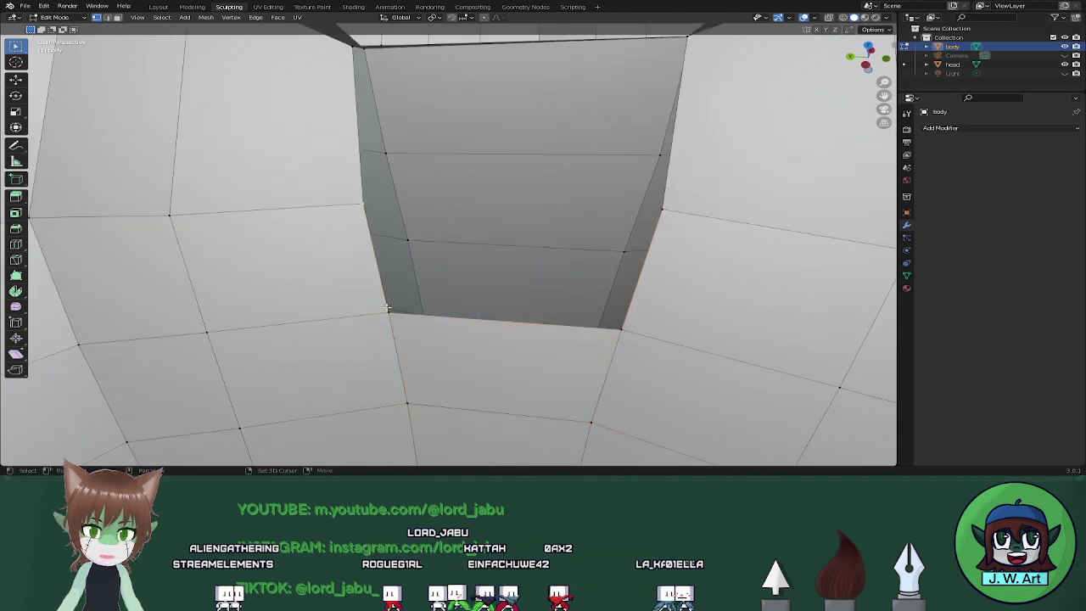
left_click(364, 205, "shift")
left_click(662, 208, "shift")
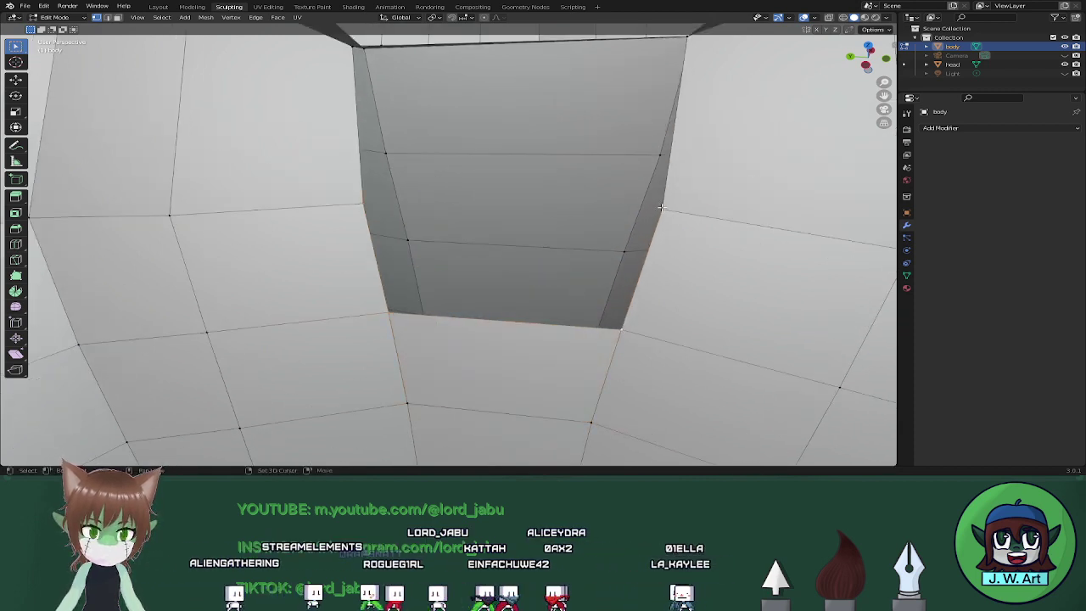
key("f")
Close the rest of the opening with a quad reaching the dark strip between the legs.
middle_click_drag(662, 208, 362, 182)
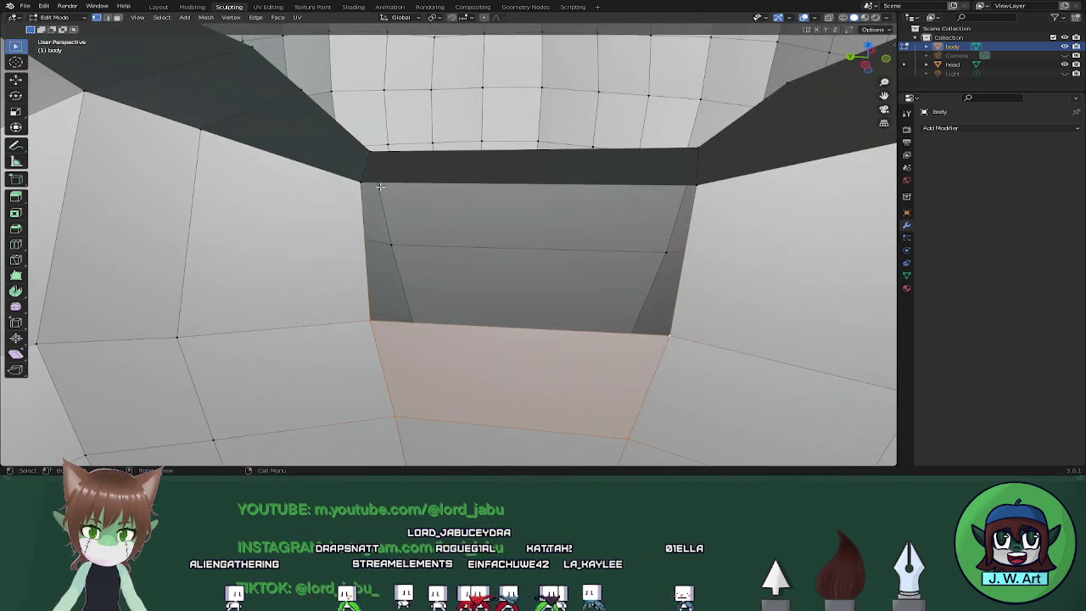
left_click(362, 183)
left_click(672, 335, "shift")
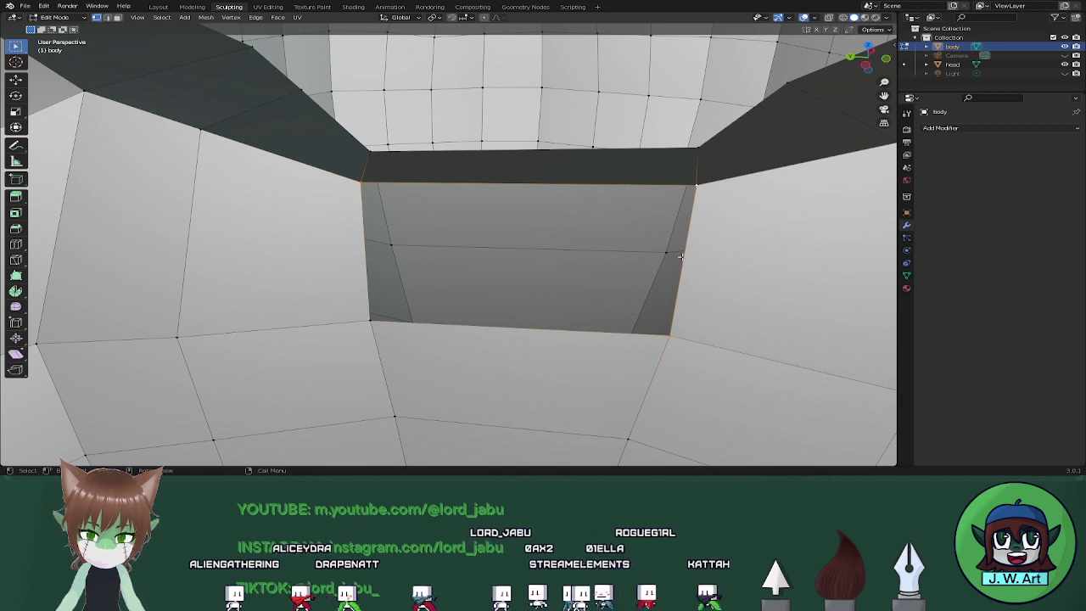
left_click(695, 186, "shift")
key("f")
key("ctrl+z")
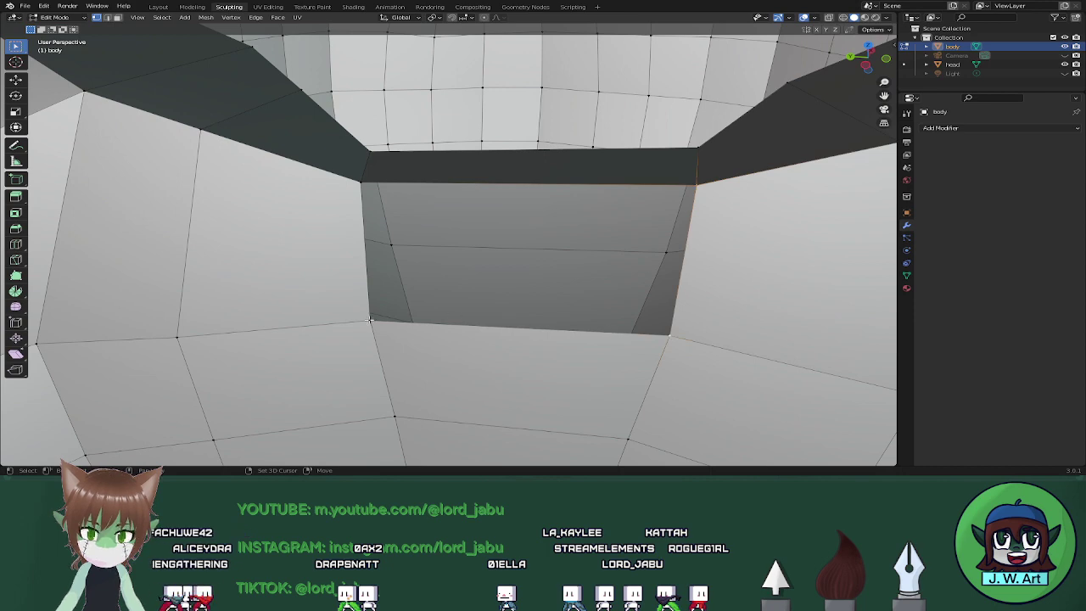
key("f")
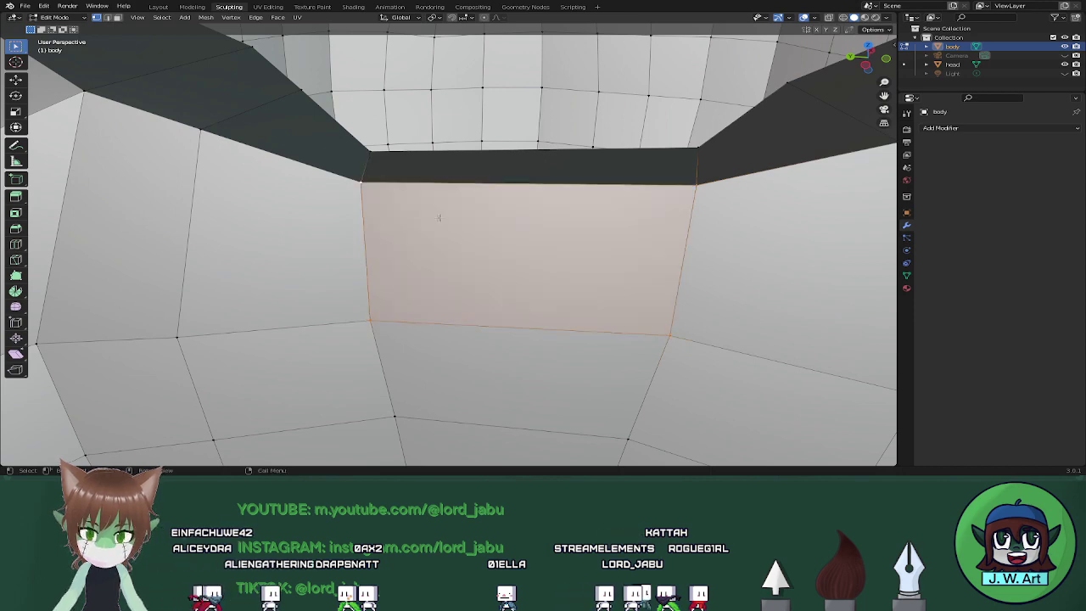
Fill a quad at the lower end of the vertical gap, just above the dark underside faces.
scroll(434, 216, "down", 2)
middle_click_drag(435, 216, 590, 197)
scroll(584, 199, "up", 8)
scroll(527, 232, "up", 3)
left_click(580, 218)
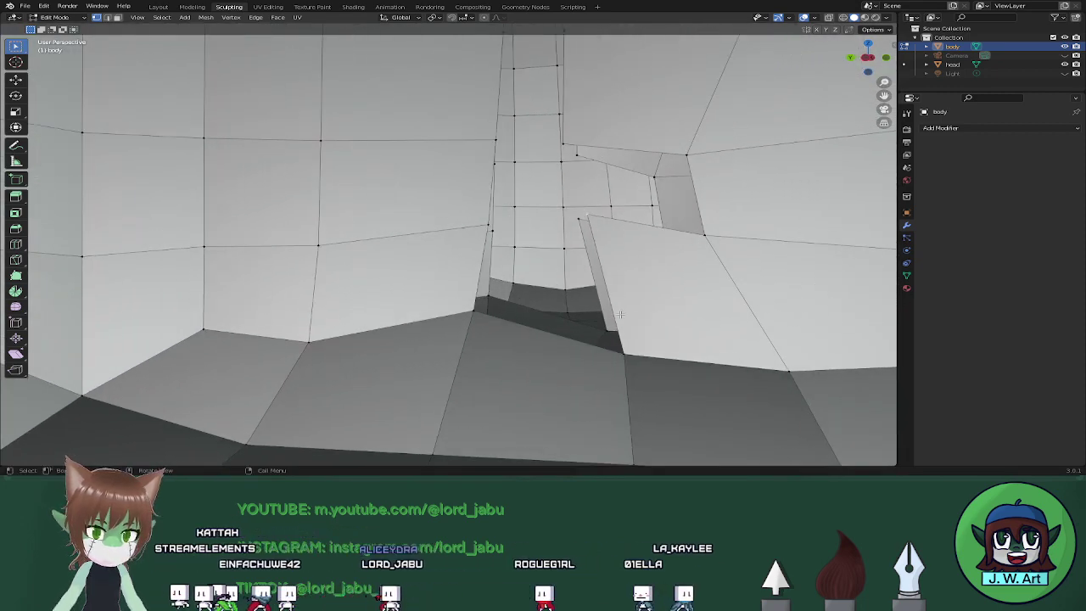
left_click(474, 314, "shift")
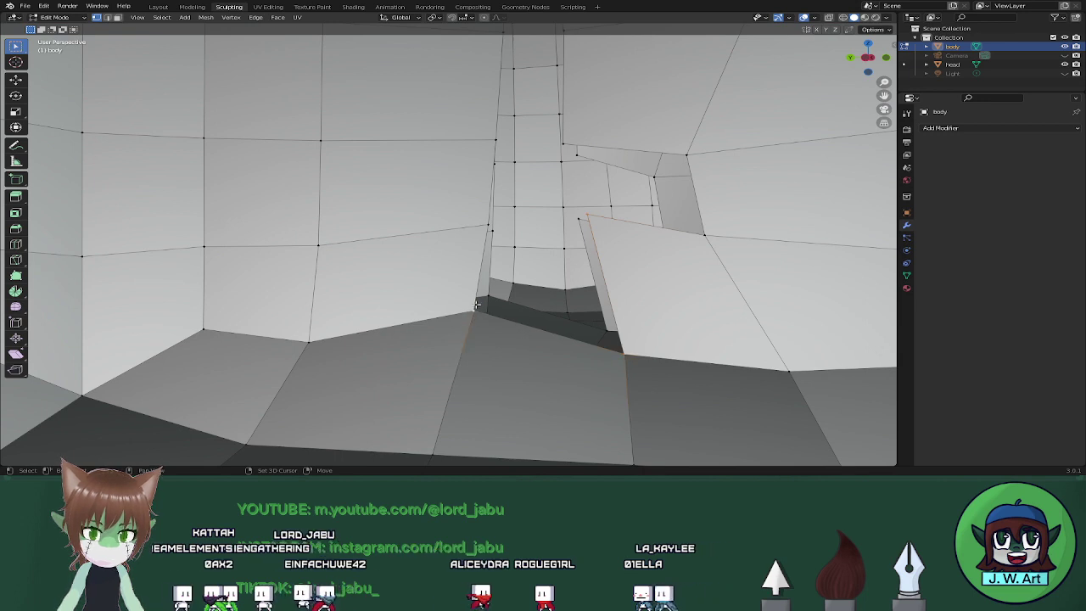
key("f")
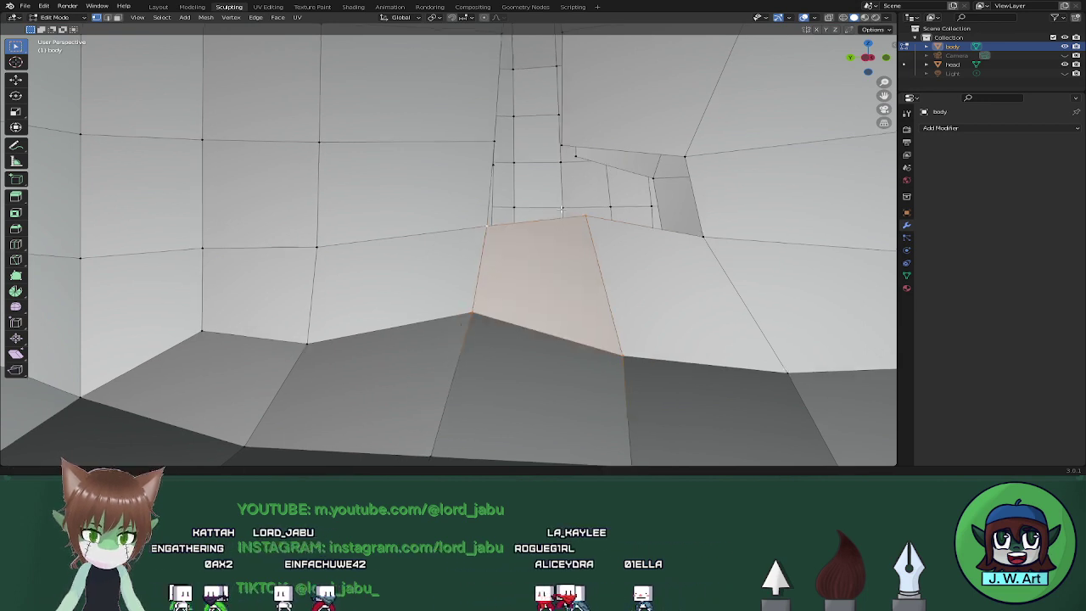
Fill the four-sided hole beside the vertical gap and the adjoining quad in the gap itself.
middle_click_drag(522, 217, 556, 282)
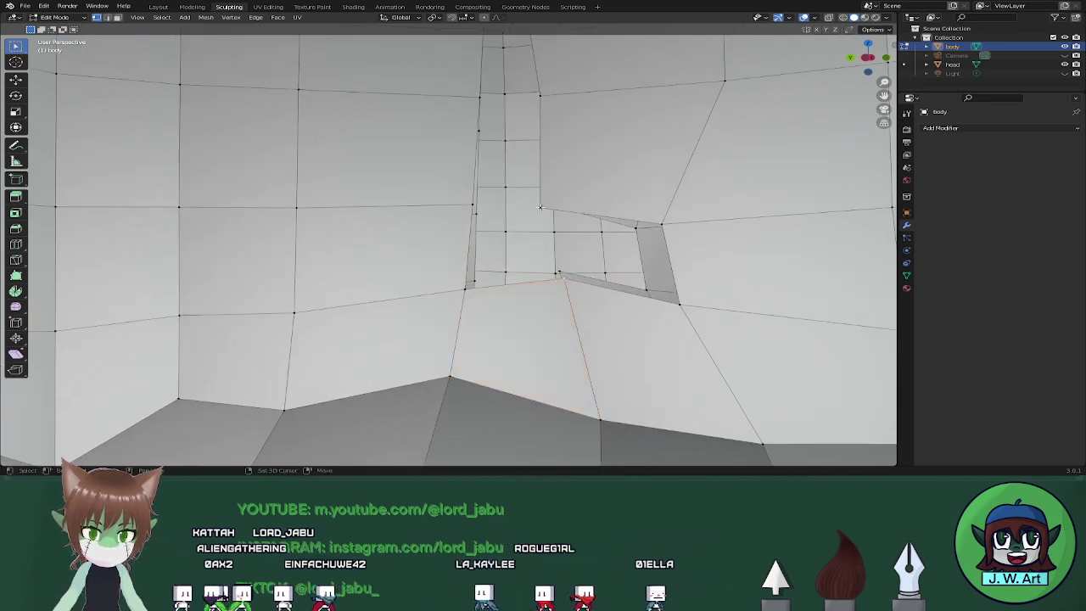
left_click(665, 225, "shift")
left_click(679, 303, "shift")
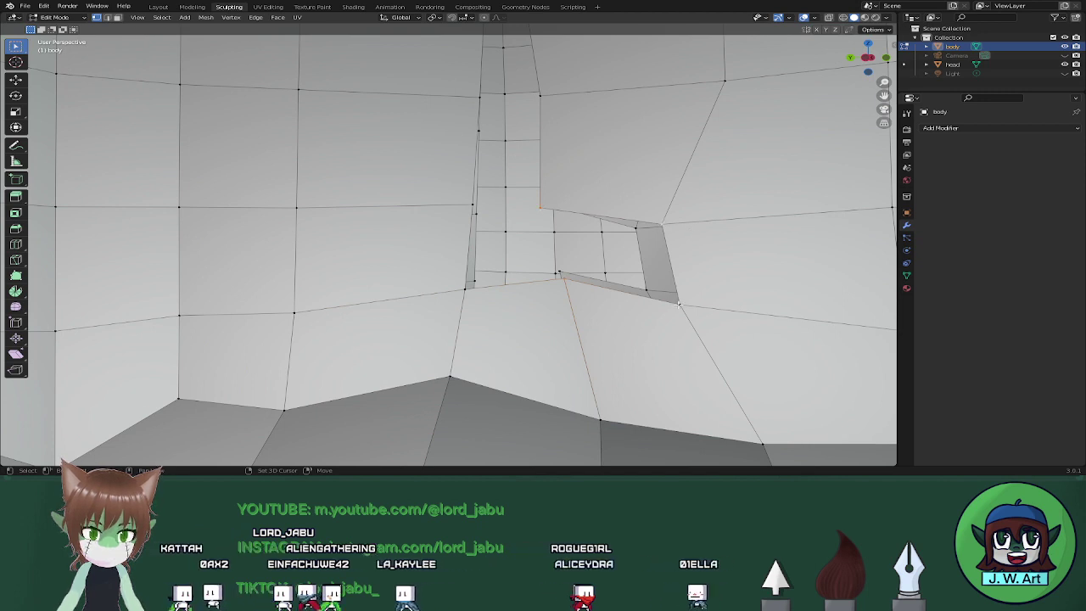
key("f")
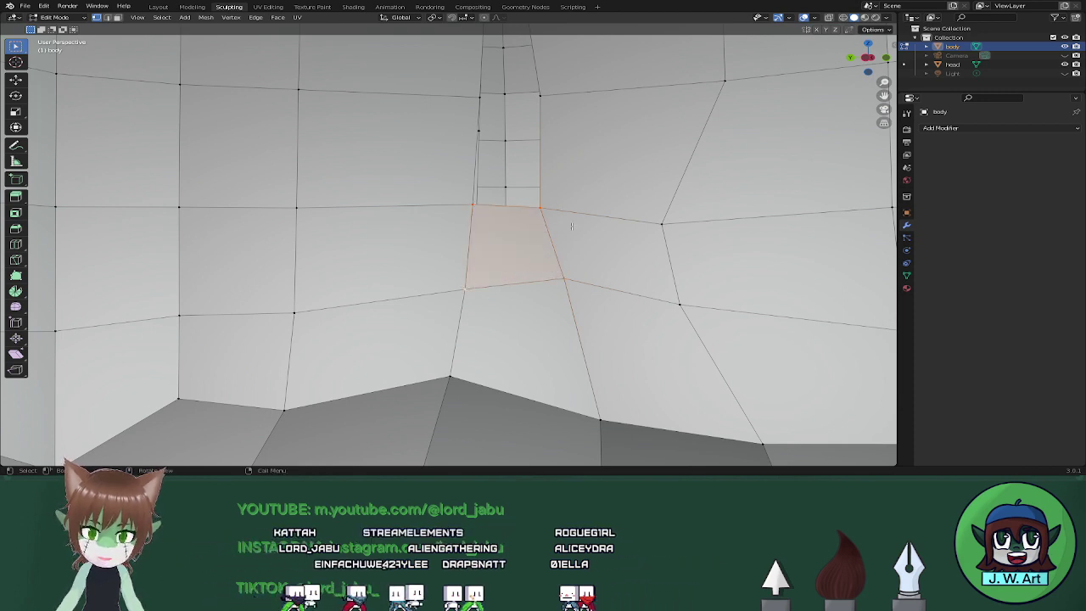
Fill the narrow quad in the vertical gap directly above the last filled one.
middle_click_drag(571, 225, 592, 341)
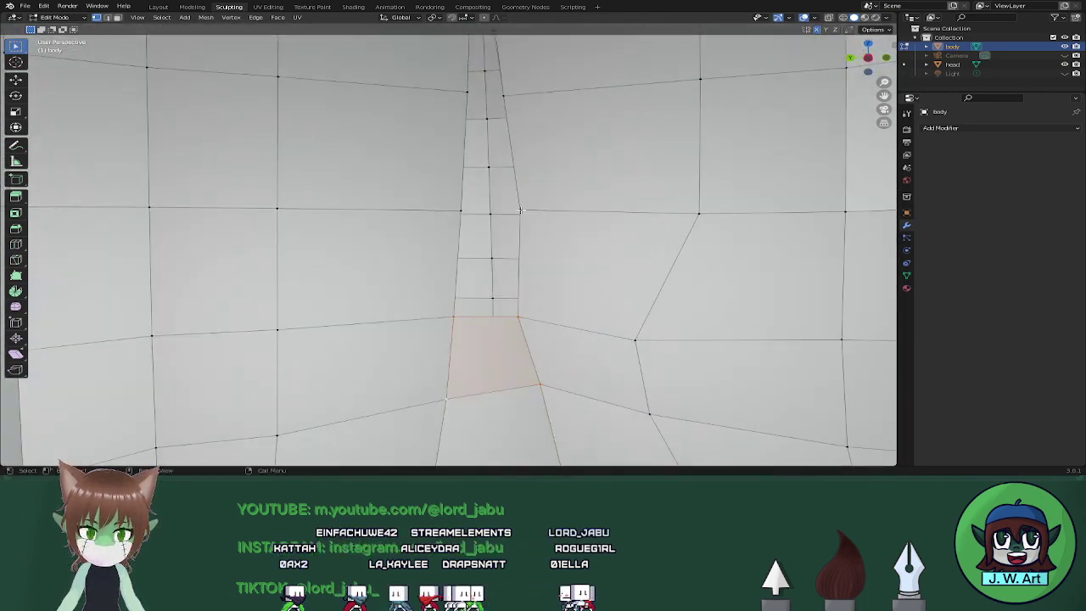
left_click(459, 316, "shift")
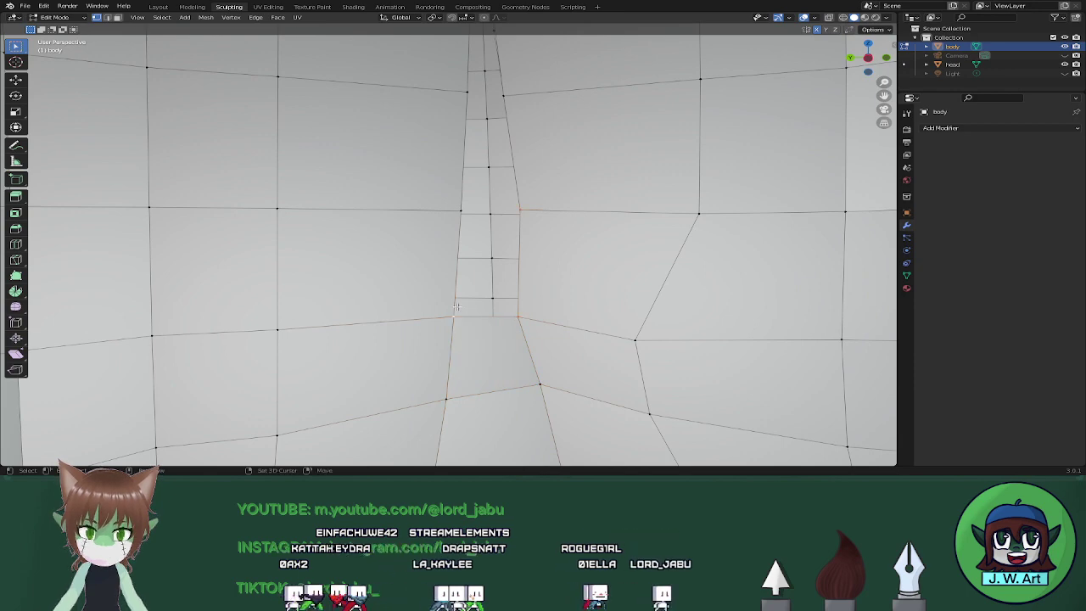
left_click(464, 210, "shift")
middle_click_drag(490, 261, 557, 241)
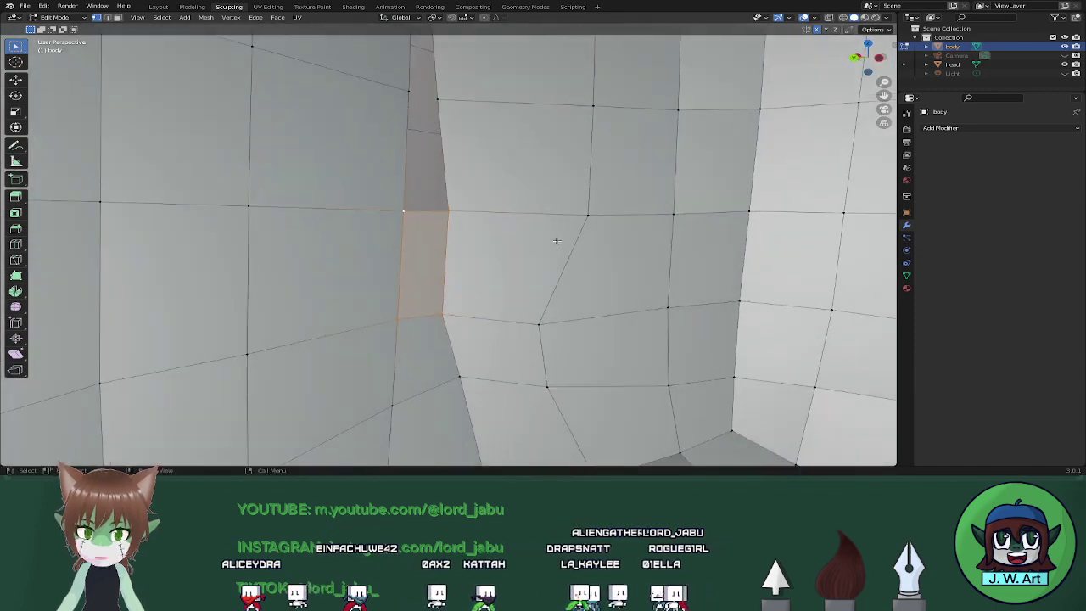
Continue up the vertical gap by filling the next two narrow quads between its side edges.
middle_click_drag(692, 186, 633, 186)
middle_click_drag(557, 119, 546, 230, "shift")
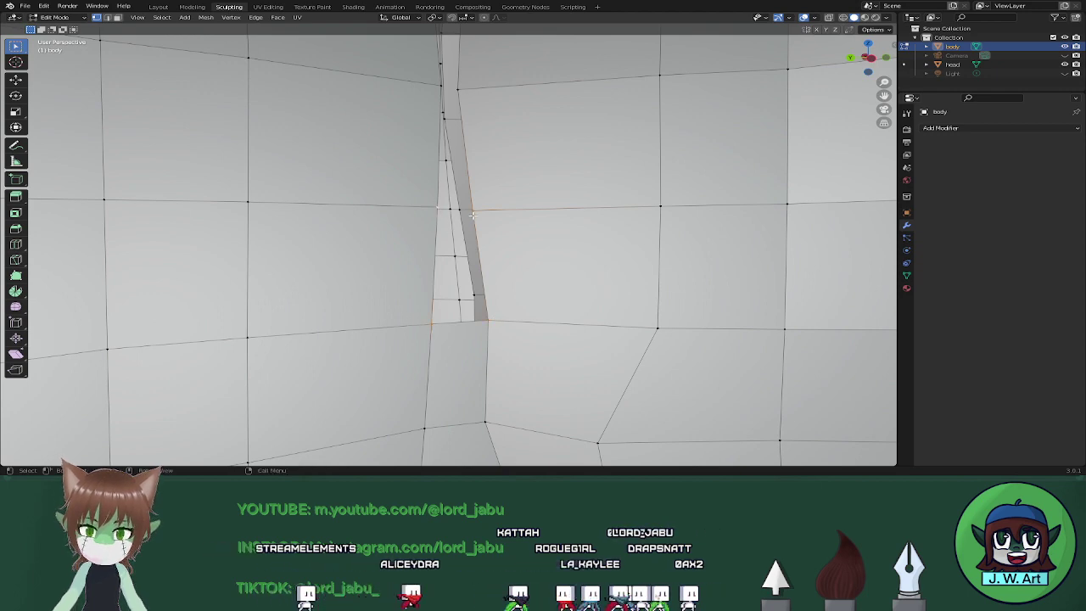
key("f")
middle_click_drag(473, 215, 505, 294, "shift")
middle_click_drag(509, 211, 475, 207)
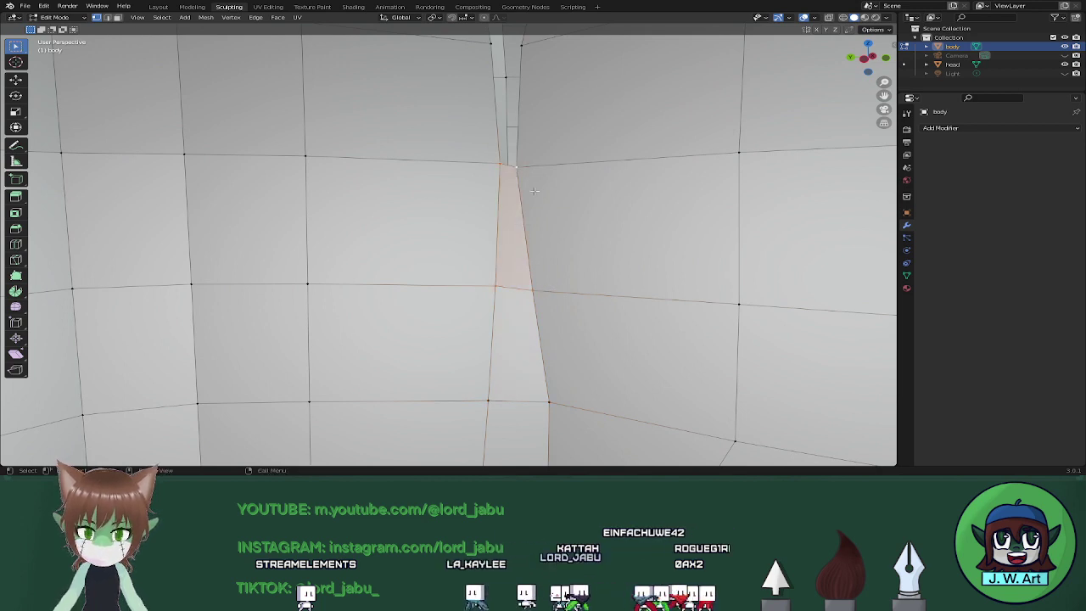
Fill the remaining quads at the upper end of the vertical gap to close it.
middle_click_drag(534, 191, 526, 201)
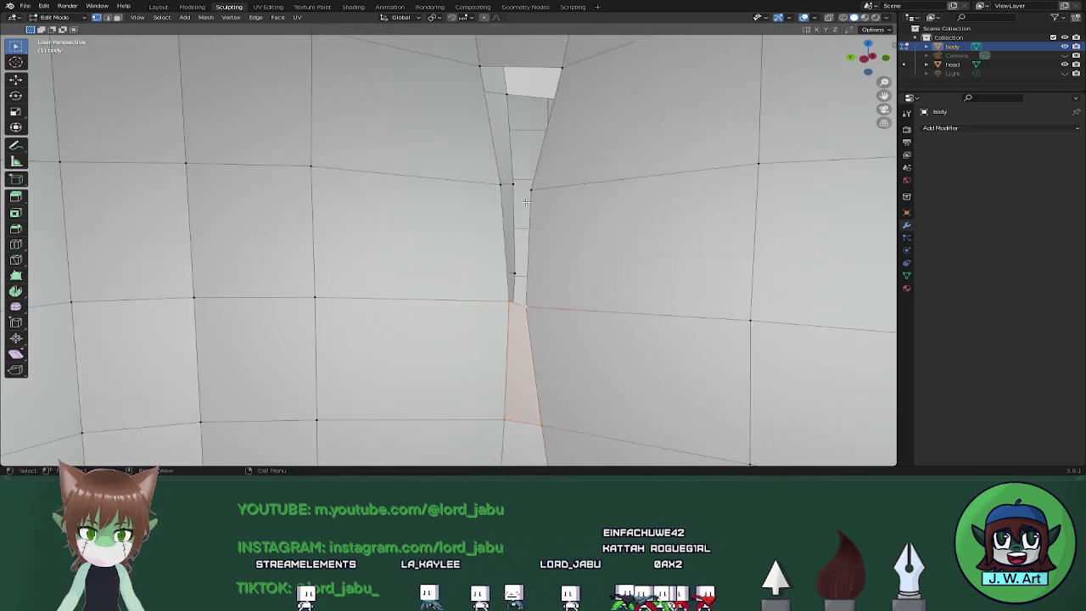
left_click(531, 305, "shift")
left_click(510, 302, "shift")
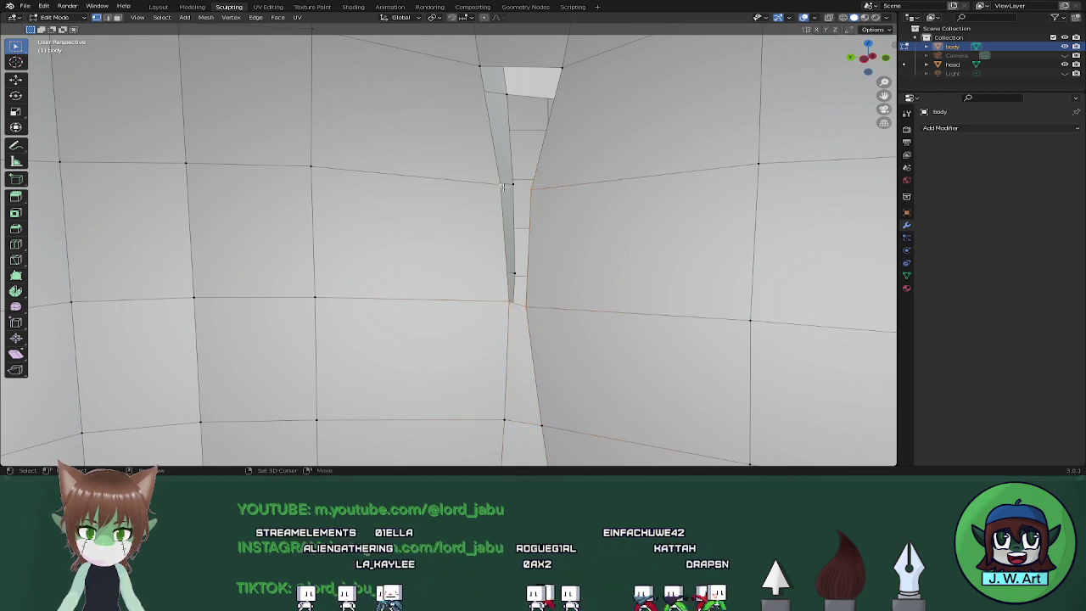
key("f")
middle_click_drag(516, 224, 493, 227)
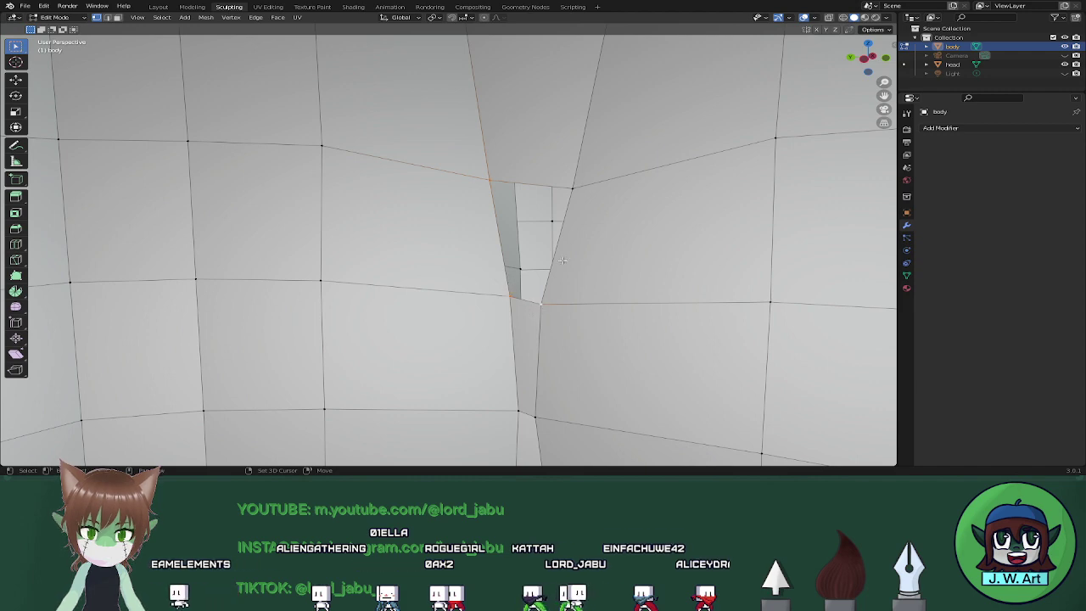
left_click(577, 188, "shift")
key("f")
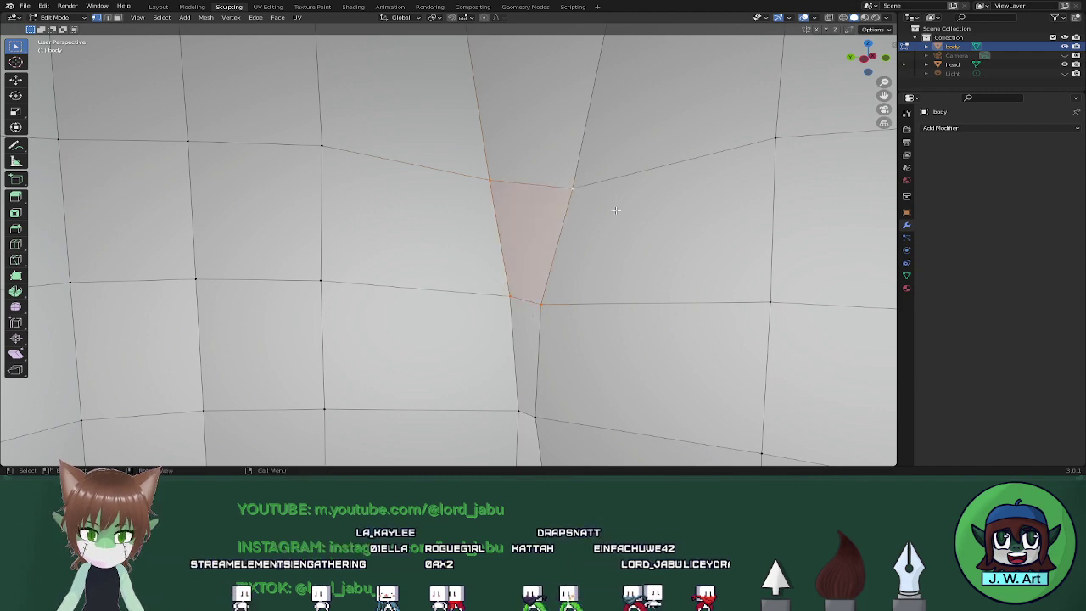
Fill the next three quads down the vertical gap on this side of the leg, bridging its two side edges.
middle_click_drag(616, 208, 463, 162)
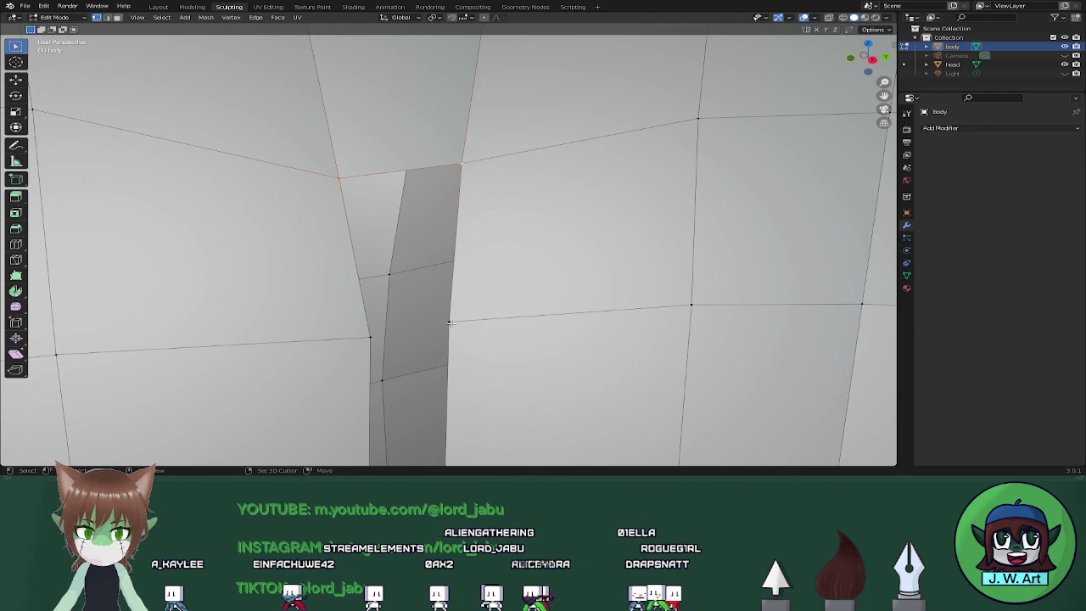
middle_click_drag(512, 324, 485, 237)
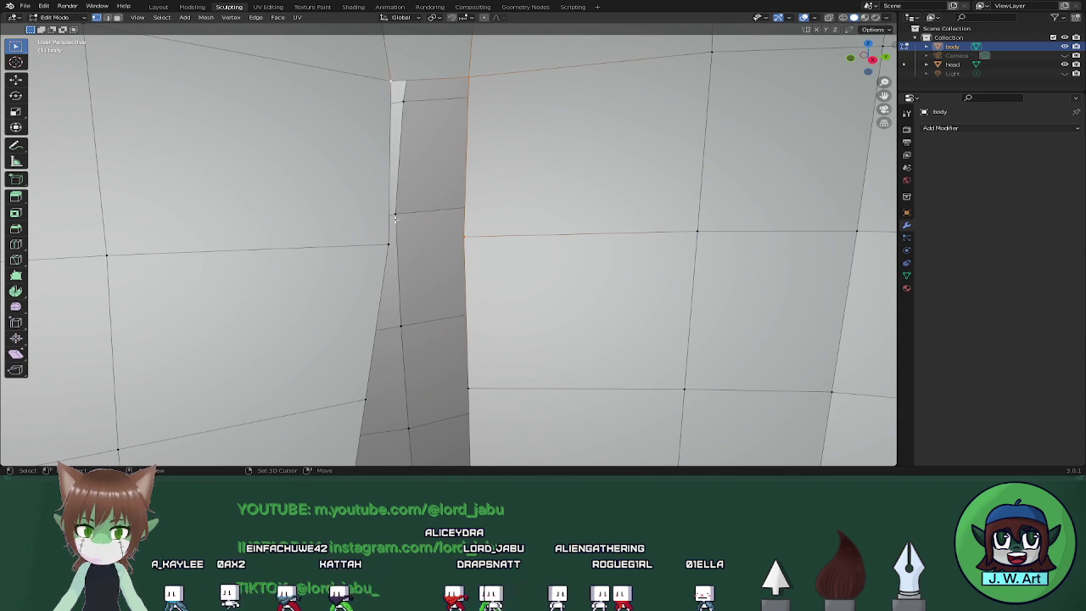
key("f")
middle_click_drag(563, 254, 584, 148, "shift")
key("ctrl+z")
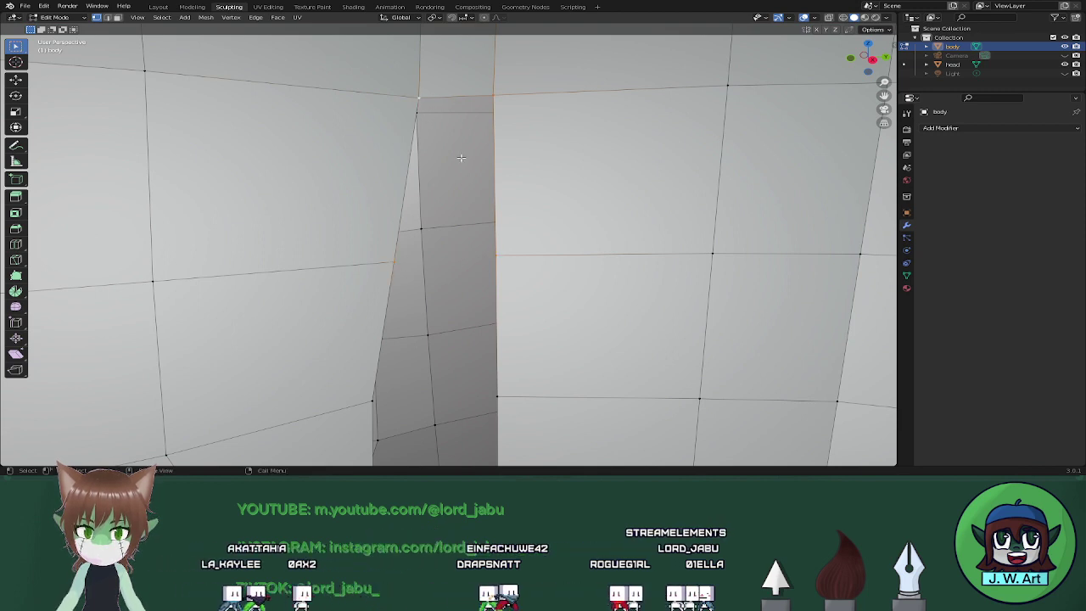
key("f")
middle_click_drag(565, 56, 547, 69, "shift")
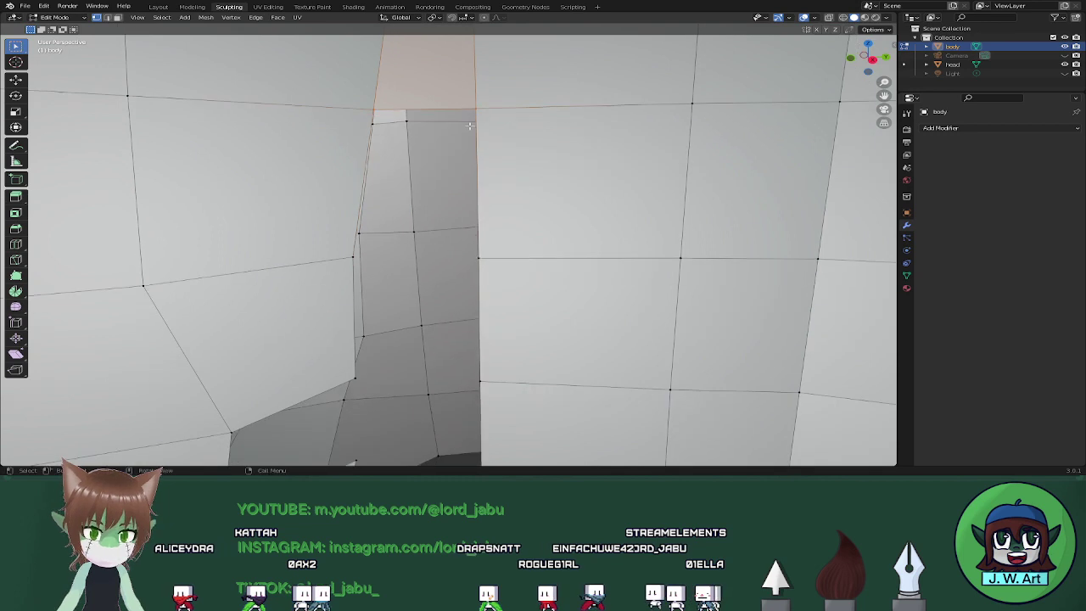
Continue down the same gap by filling two more quads, down to the level of the small side opening.
left_click(376, 113)
left_click(481, 115, "shift")
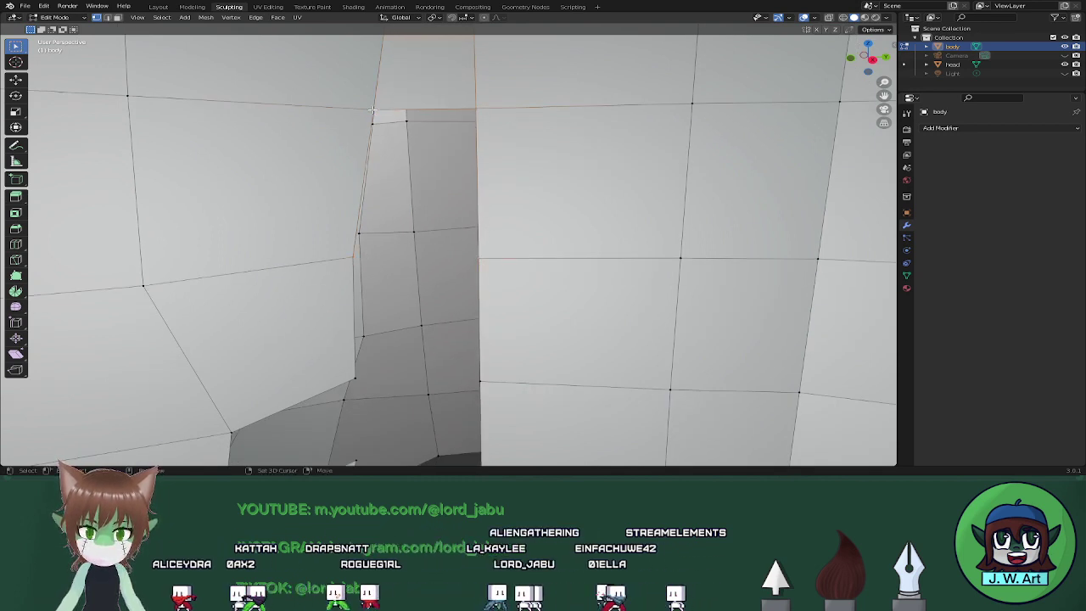
key("f")
middle_click_drag(487, 76, 481, 135, "shift")
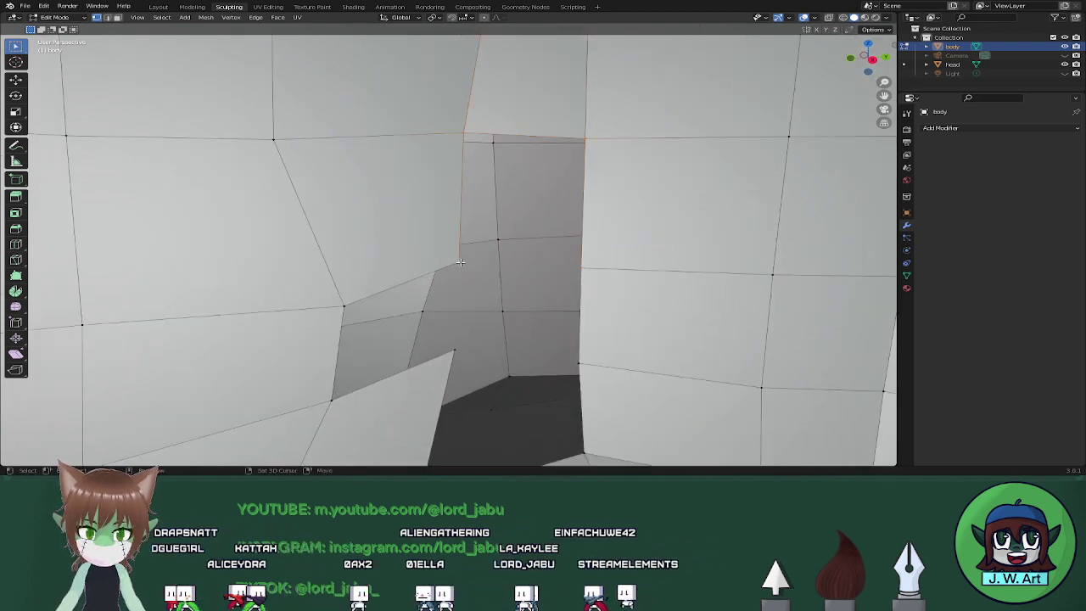
key("f")
middle_click_drag(517, 272, 552, 158)
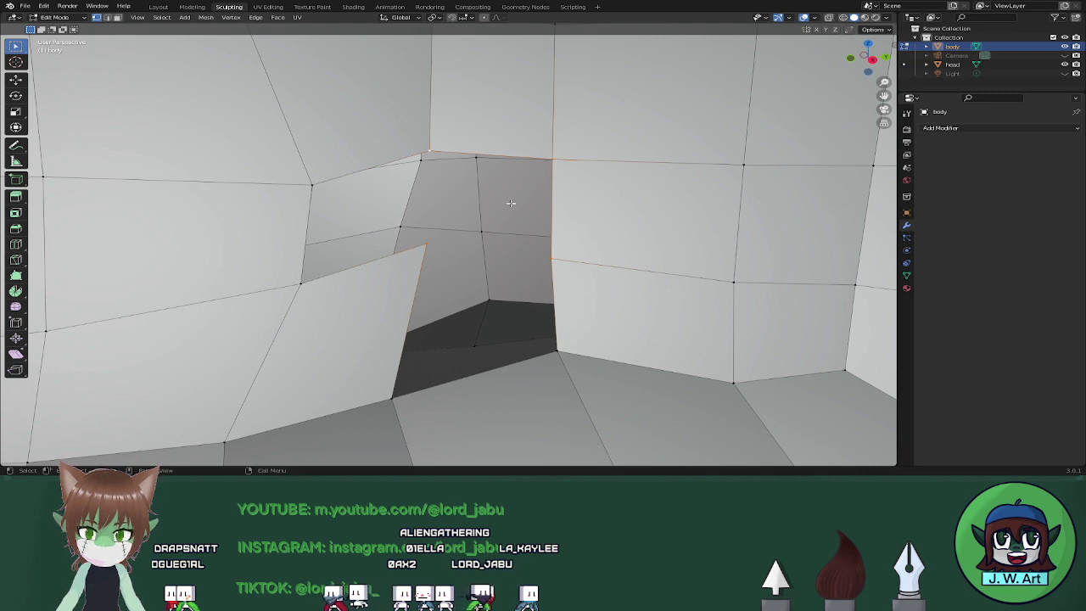
Fill the last two quads at the gap's lower end and the four-sided opening beside them.
key("f")
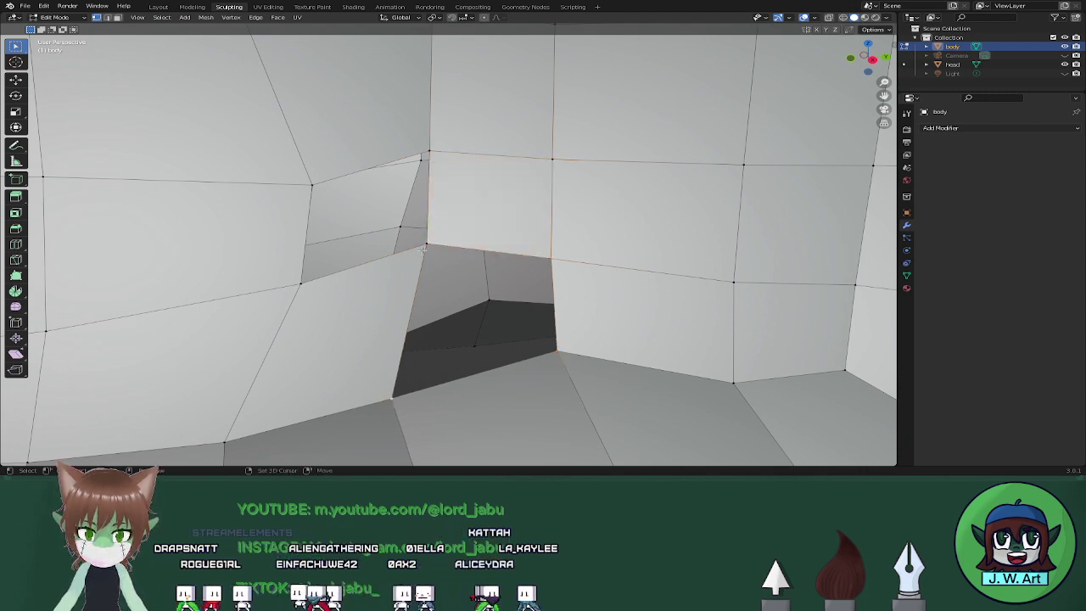
key("f")
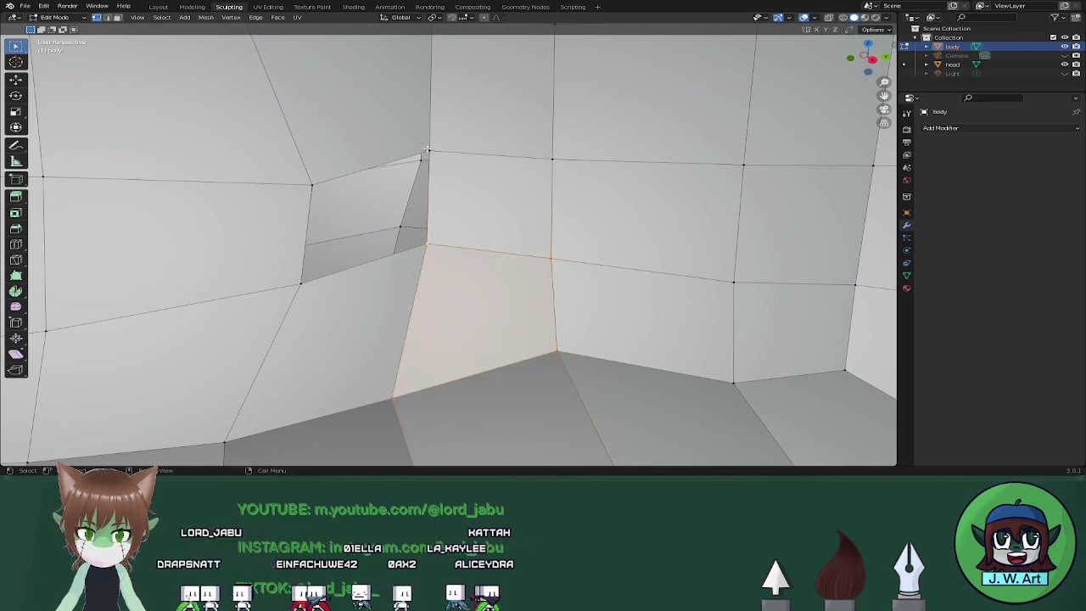
left_click(430, 153)
left_click(312, 185, "shift")
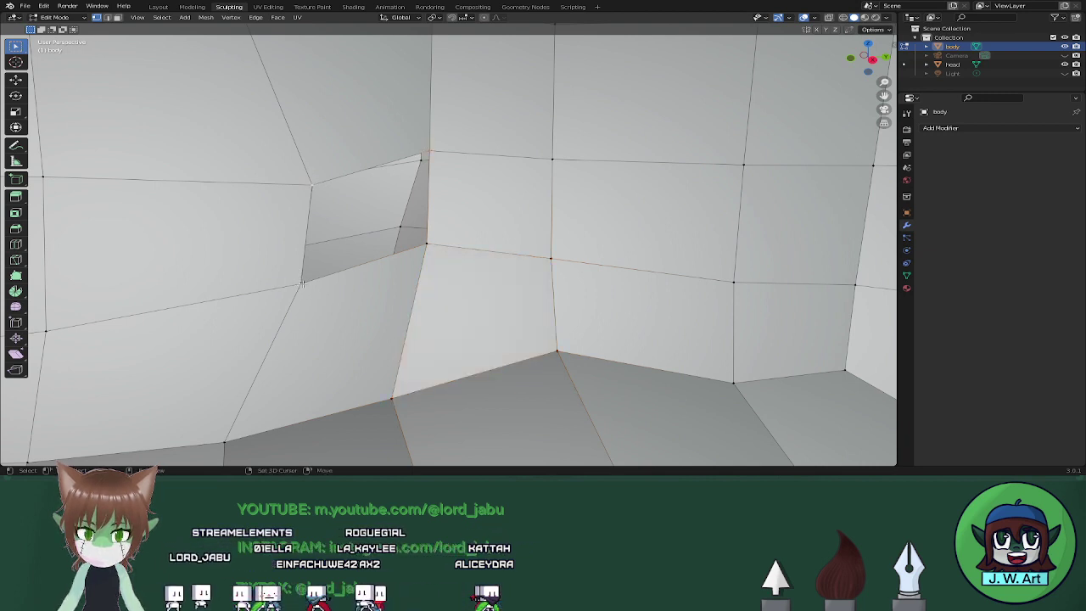
key("f")
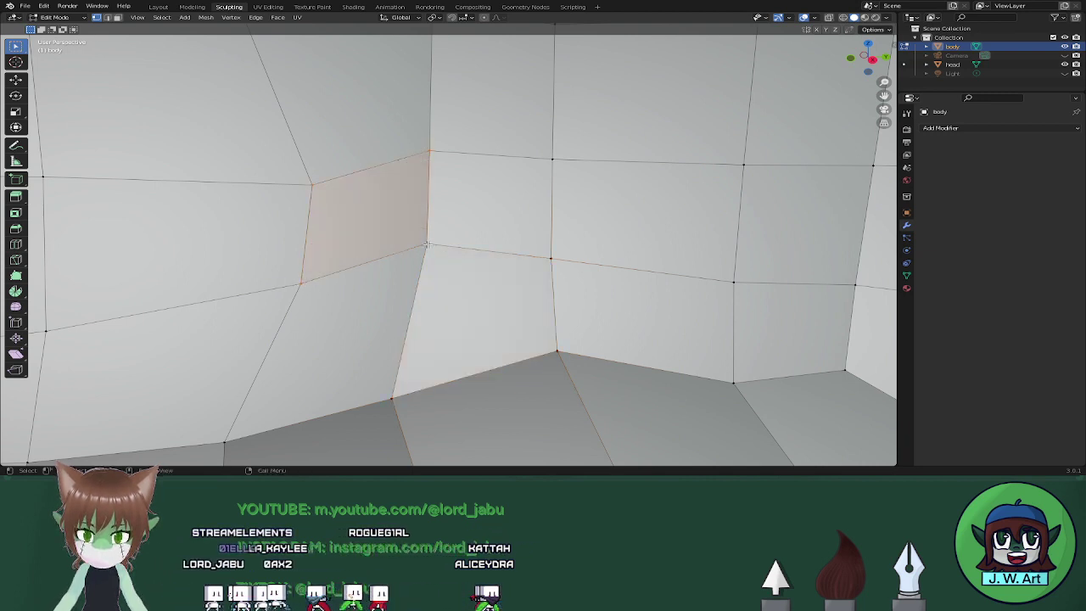
Switch the body from Edit Mode to Sculpt Mode with X mirror symmetry enabled.
scroll(394, 243, "down", 11)
middle_click_drag(394, 242, 447, 318)
scroll(447, 319, "down", 5)
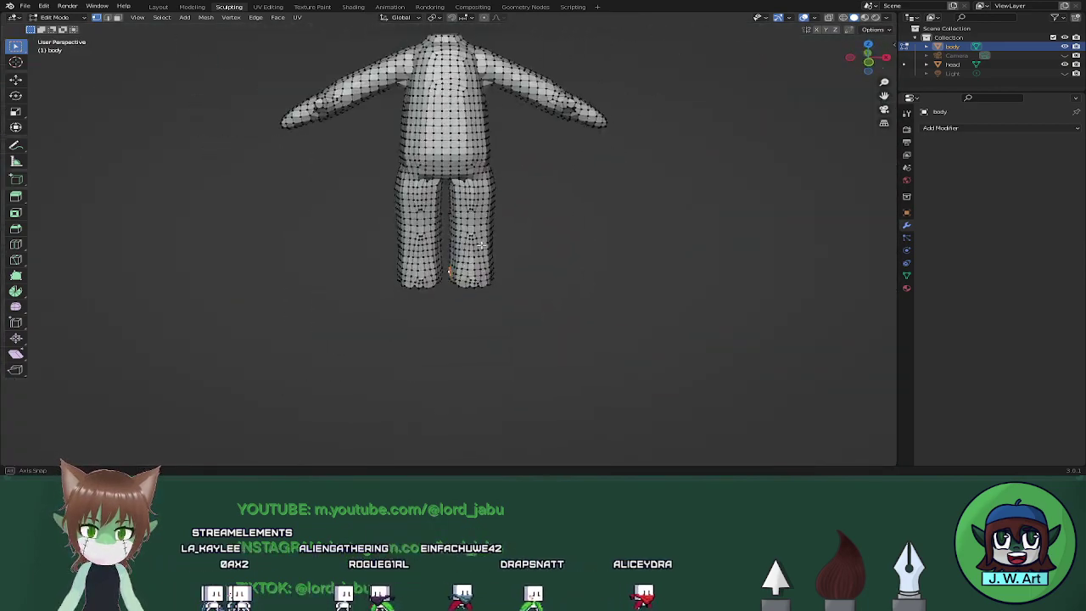
key("ctrl+Tab")
scroll(492, 230, "up", 3)
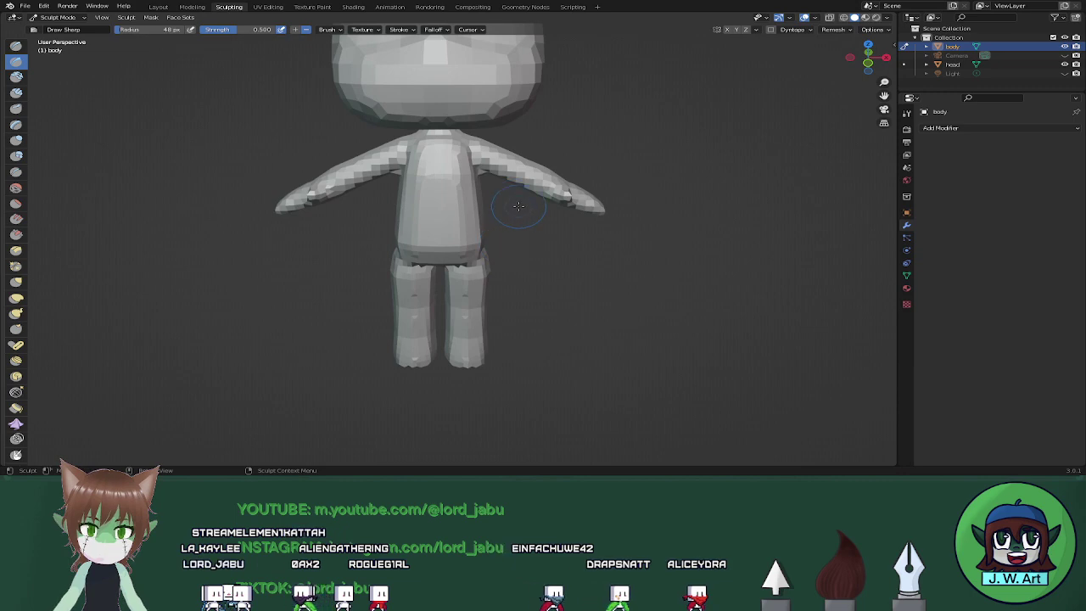
scroll(459, 170, "up", 4)
middle_click_drag(458, 170, 452, 127)
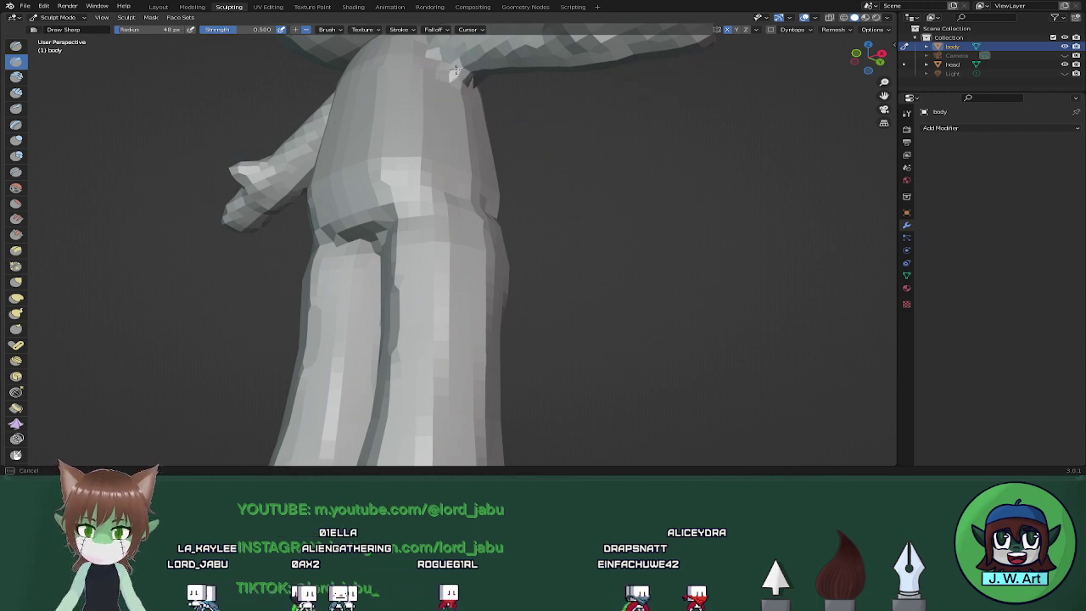
Examine the shoulders and armpits from several angles for uneven geometry where the arms join the torso.
middle_click_drag(468, 83, 390, 174)
scroll(433, 188, "up", 3)
scroll(390, 173, "up", 2)
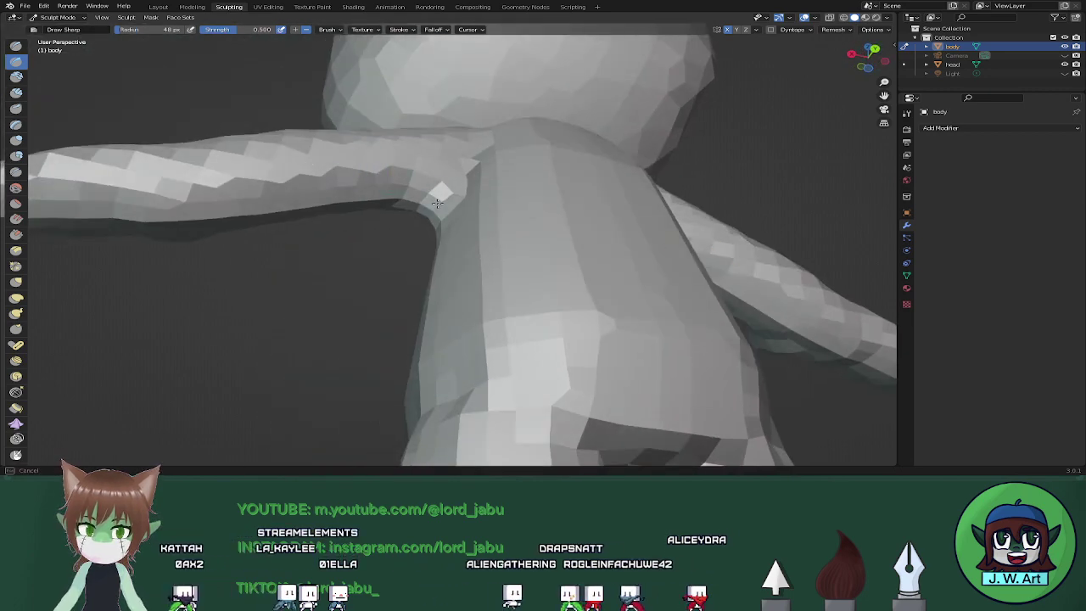
mouse_move(457, 168)
middle_mouse_down()
mouse_move(484, 109)
mouse_move(466, 120)
middle_mouse_up()
scroll(463, 119, "up", 3)
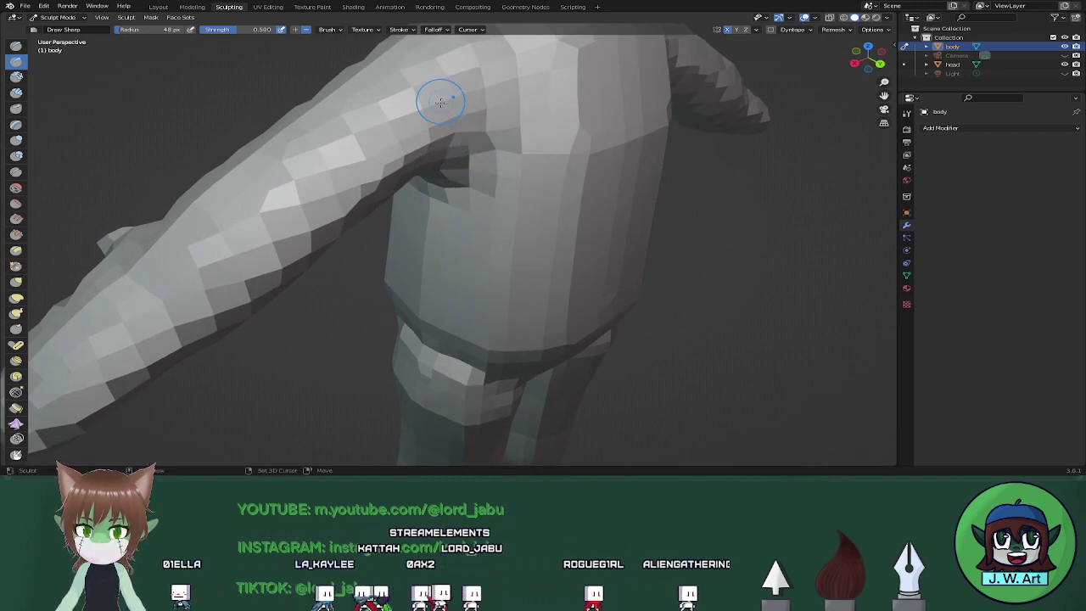
middle_click_drag(441, 102, 460, 173)
mouse_move(455, 128)
middle_mouse_down()
mouse_move(522, 169)
mouse_move(483, 208)
middle_mouse_up()
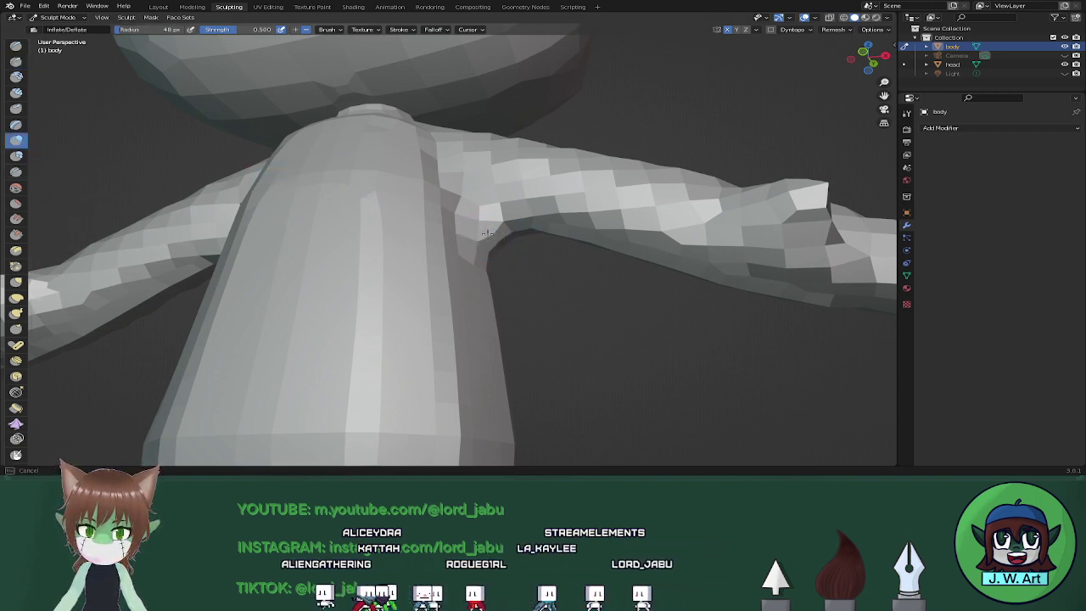
middle_click_drag(504, 239, 499, 209)
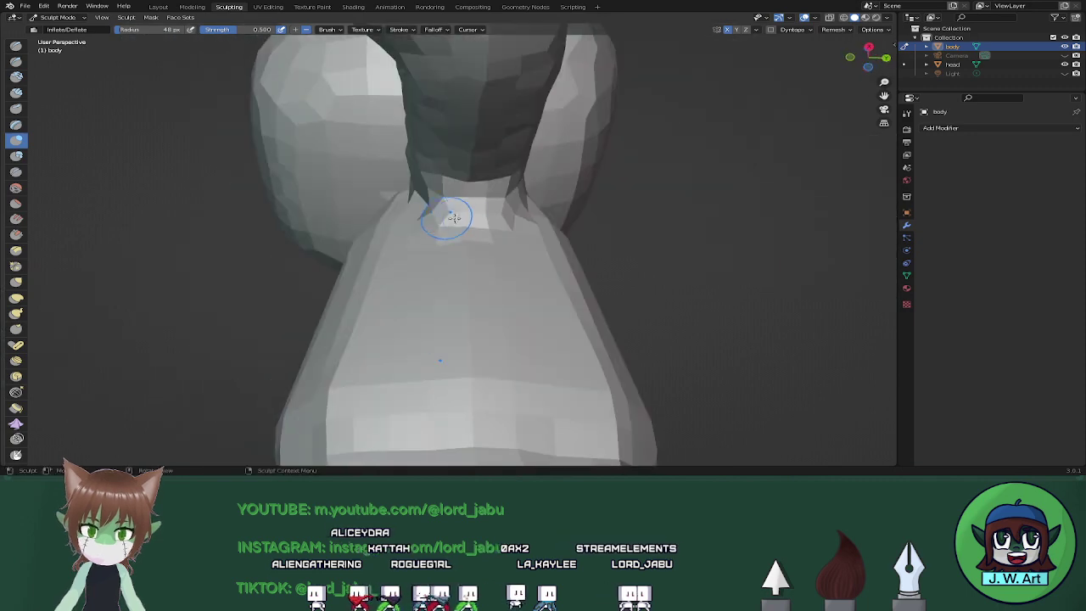
Use the Grab brush at 48 px to reshape the surface where the arms join the torso.
left_click(16, 281)
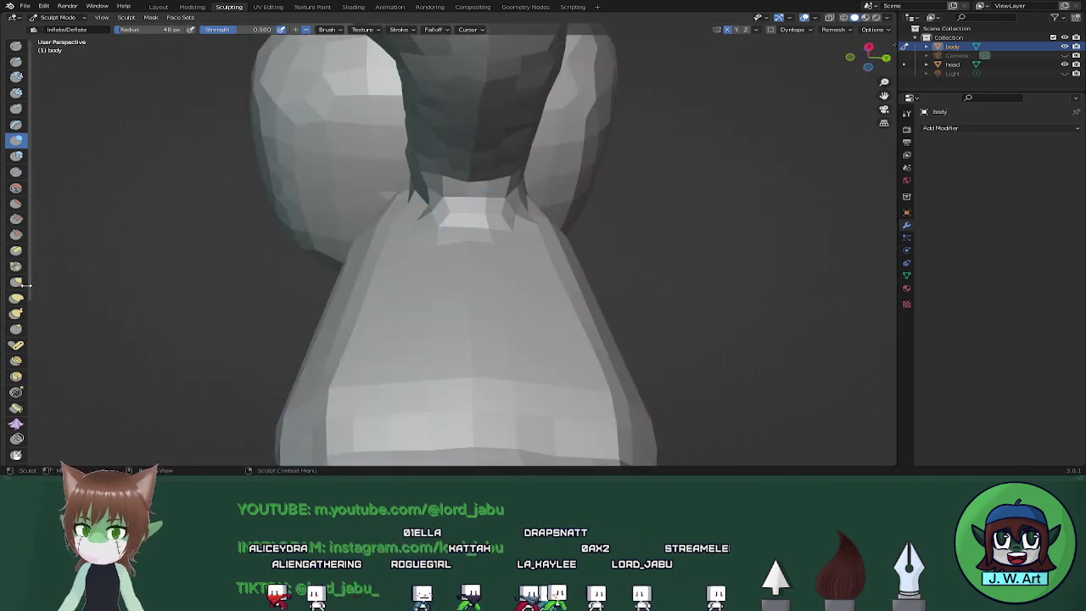
mouse_move(158, 237)
middle_mouse_down()
mouse_move(200, 256)
mouse_move(364, 215)
middle_mouse_up()
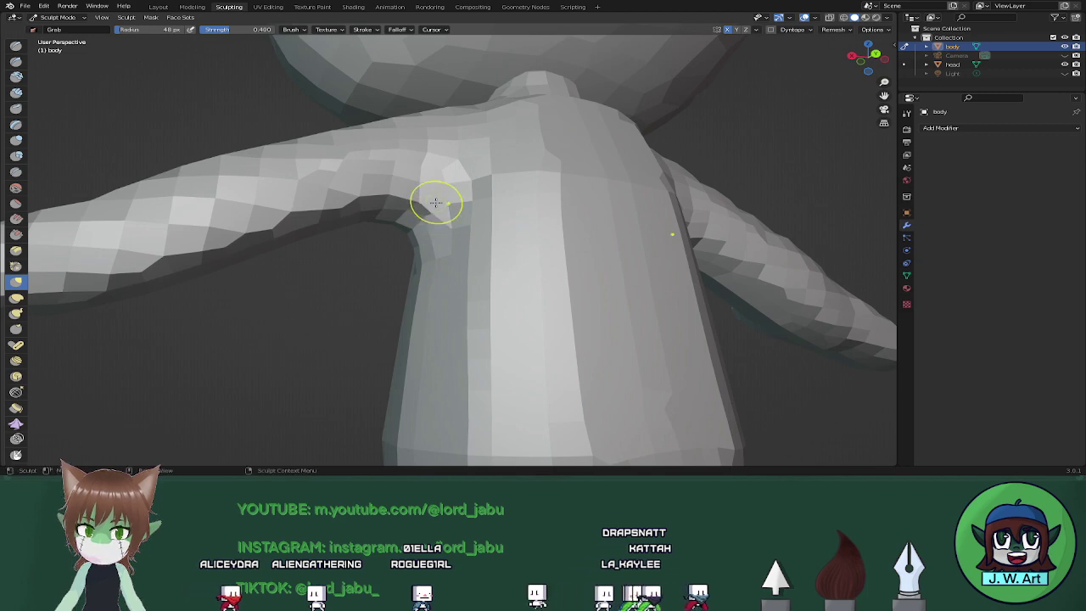
middle_click_drag(435, 202, 560, 257)
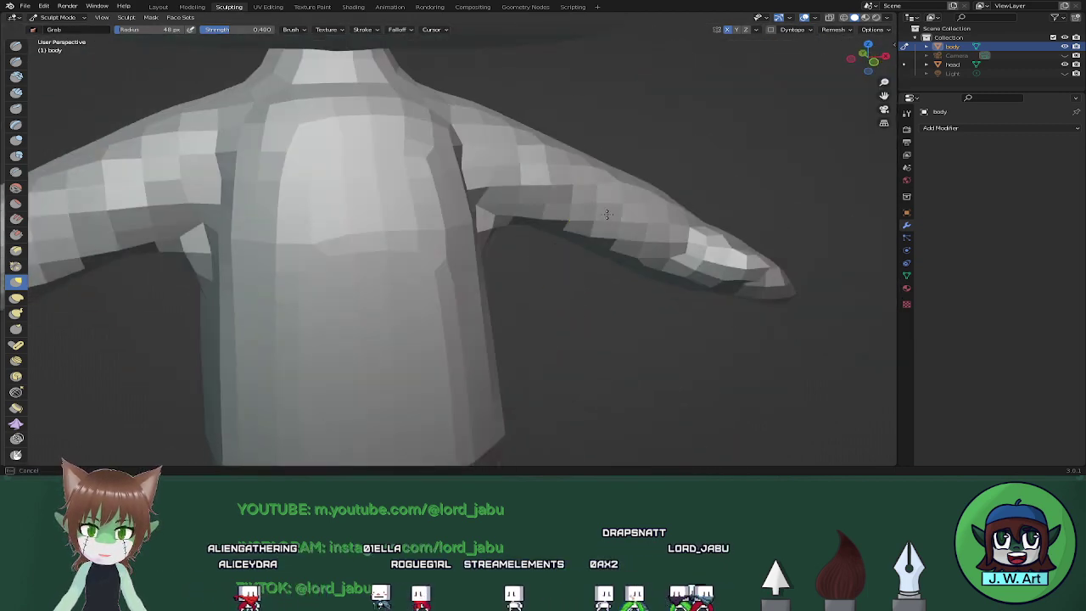
middle_click_drag(589, 212, 512, 130)
left_click_drag(513, 130, 533, 126)
mouse_move(525, 170)
middle_mouse_down()
mouse_move(389, 162)
mouse_move(373, 178)
mouse_move(309, 187)
mouse_move(327, 143)
mouse_move(240, 186)
middle_mouse_up()
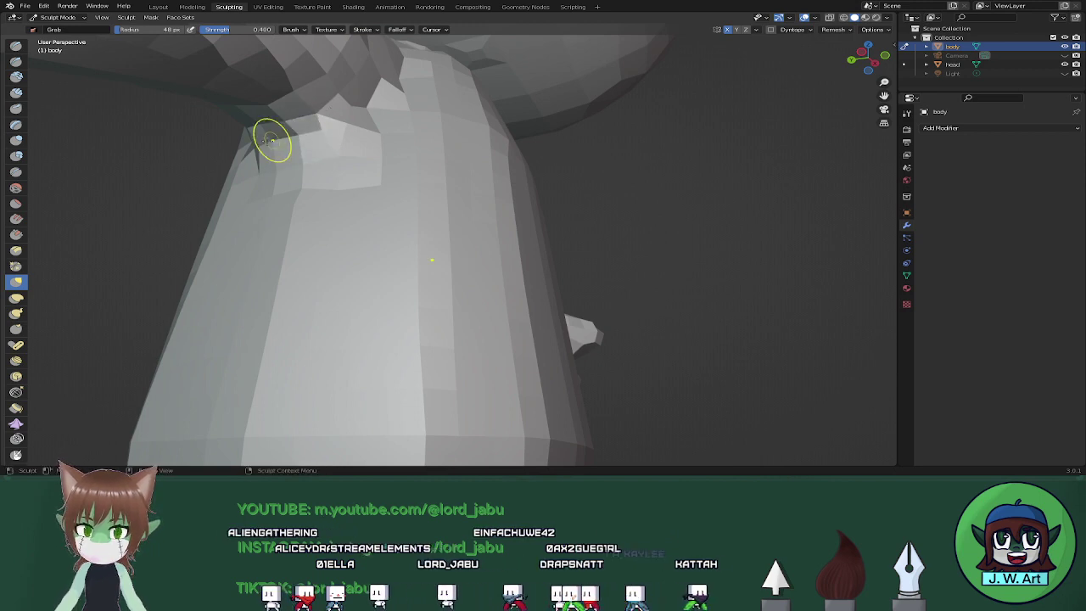
left_click_drag(274, 141, 285, 119)
middle_click_drag(285, 119, 195, 219)
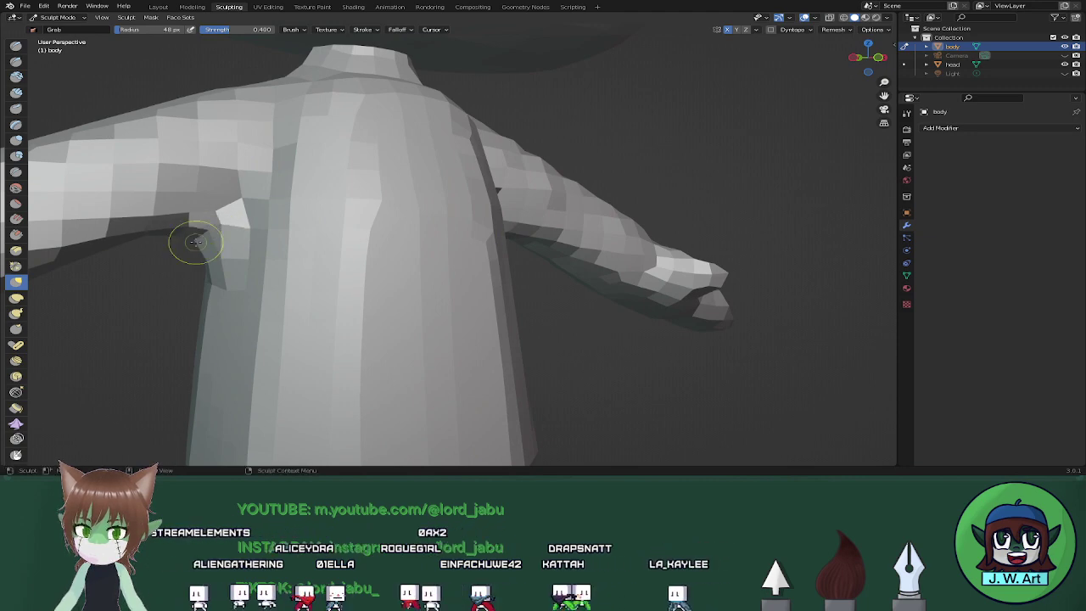
Enlarge the Grab brush radius to 63 px and pull the armpit surface up and in toward the shoulder.
scroll(169, 238, "down", 6)
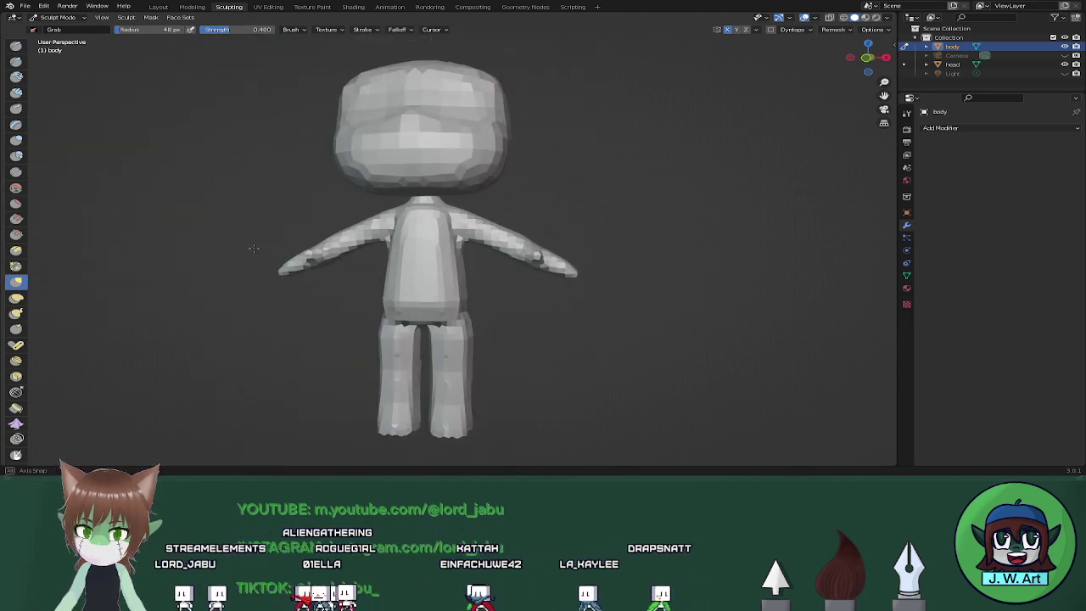
middle_click_drag(541, 283, 490, 243)
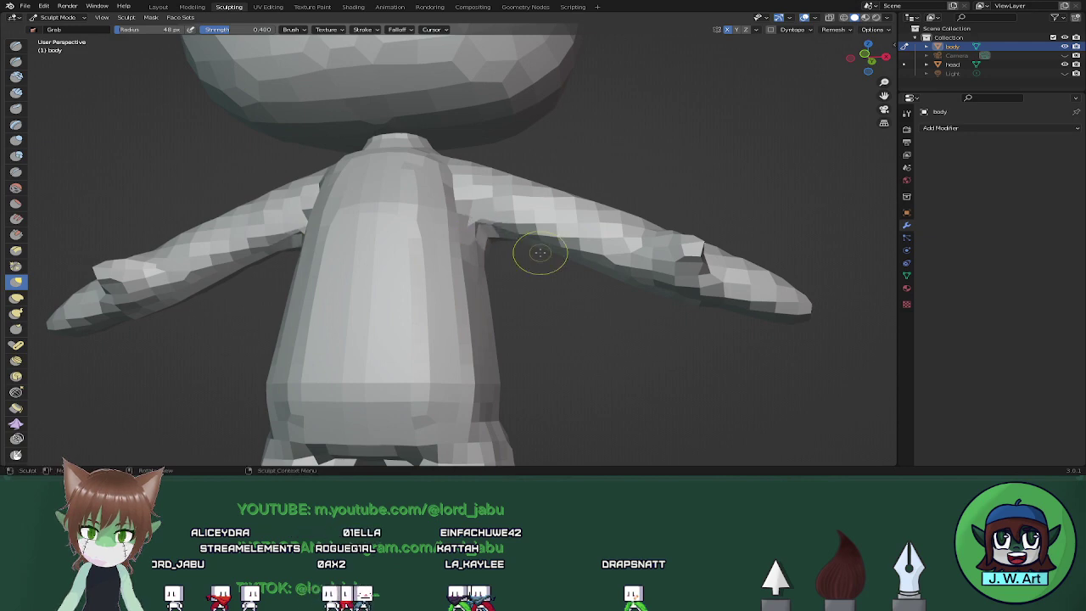
middle_click_drag(539, 252, 438, 296)
scroll(456, 289, "down", 2)
mouse_move(533, 327)
middle_mouse_down("shift")
mouse_move(432, 224)
mouse_move(400, 231)
mouse_move(408, 263)
mouse_move(573, 253)
mouse_move(538, 243)
mouse_move(561, 267)
mouse_move(553, 291)
mouse_move(543, 280)
mouse_move(549, 296)
mouse_move(507, 261)
mouse_move(373, 307)
mouse_move(450, 271)
mouse_move(512, 262)
mouse_move(456, 223)
middle_mouse_up("shift")
scroll(511, 261, "up", 3)
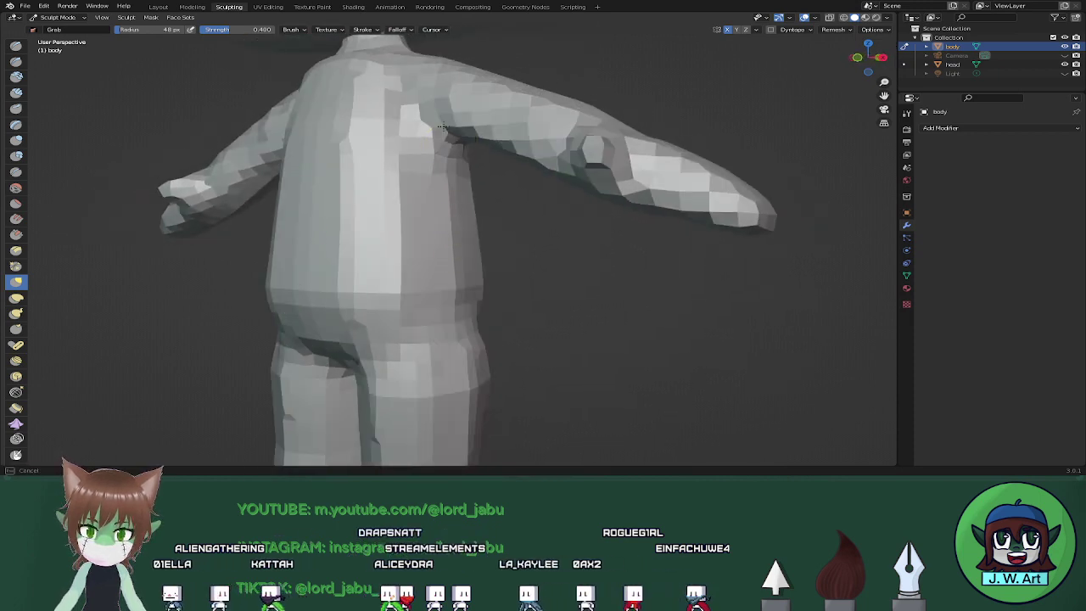
key("f")
left_click(463, 166)
left_click_drag(459, 153, 439, 129)
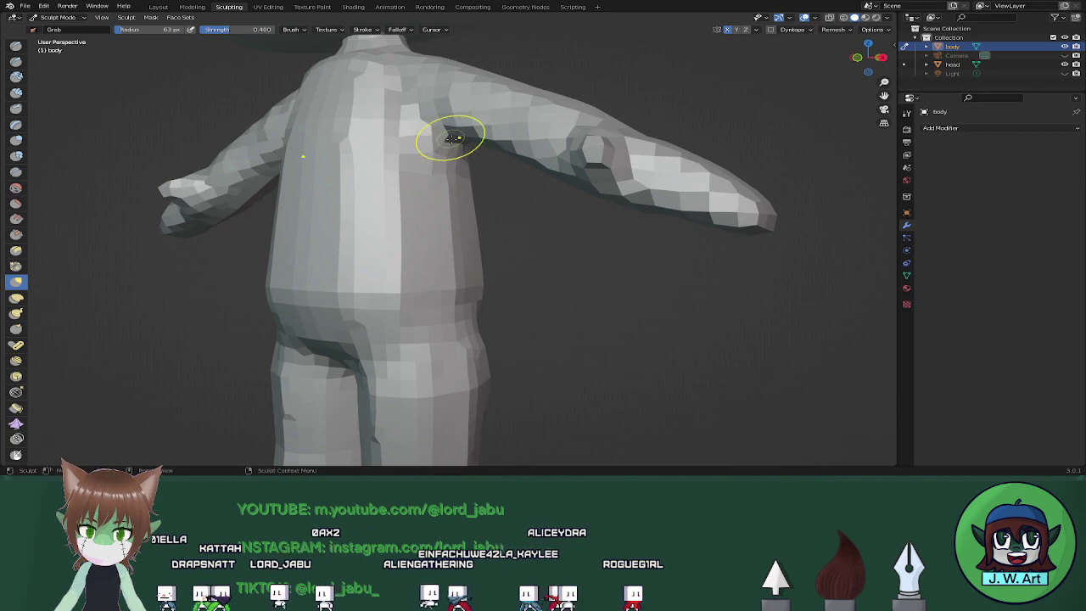
Nudge the armpit slightly upward with the Grab brush to refine the transition between arm and torso.
middle_click_drag(455, 137, 369, 198)
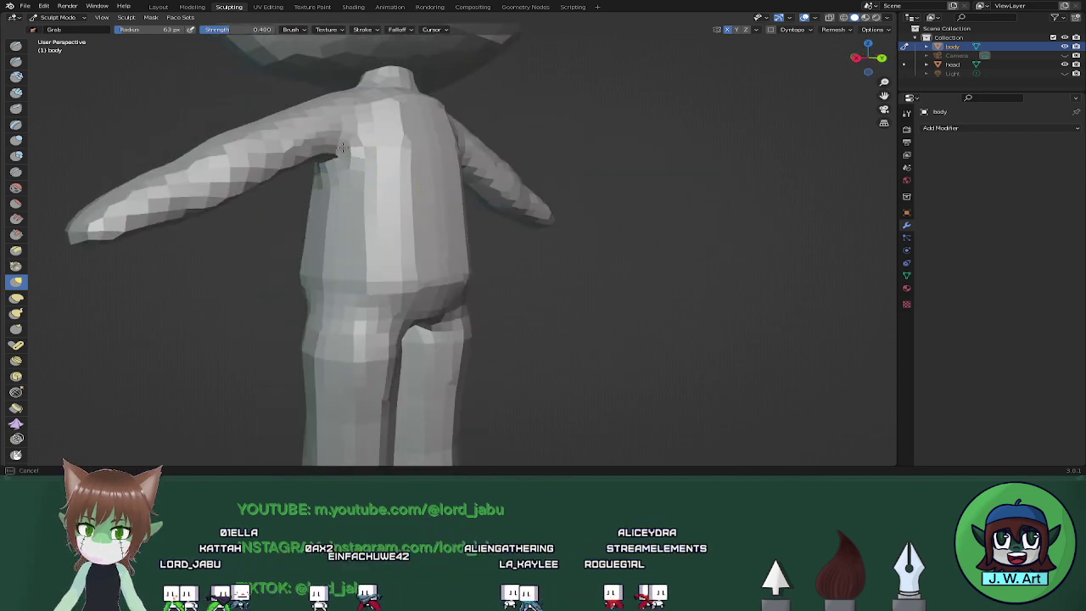
mouse_move(340, 149)
middle_mouse_down()
mouse_move(548, 194)
mouse_move(477, 167)
mouse_move(480, 180)
middle_mouse_up()
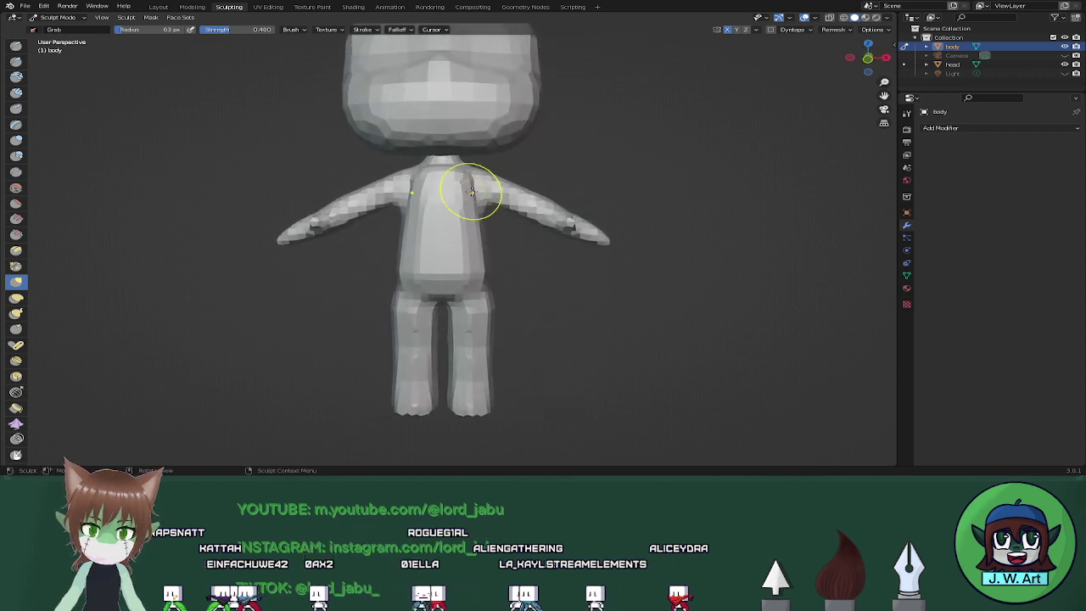
left_click_drag(481, 203, 484, 194)
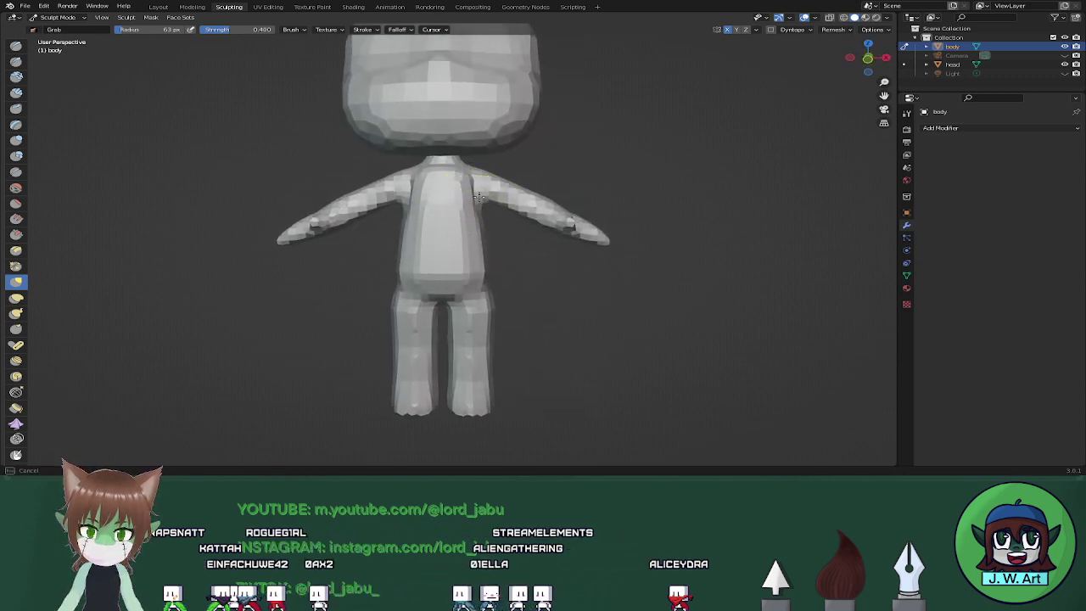
mouse_move(479, 197)
middle_mouse_down()
mouse_move(413, 197)
mouse_move(481, 197)
middle_mouse_up()
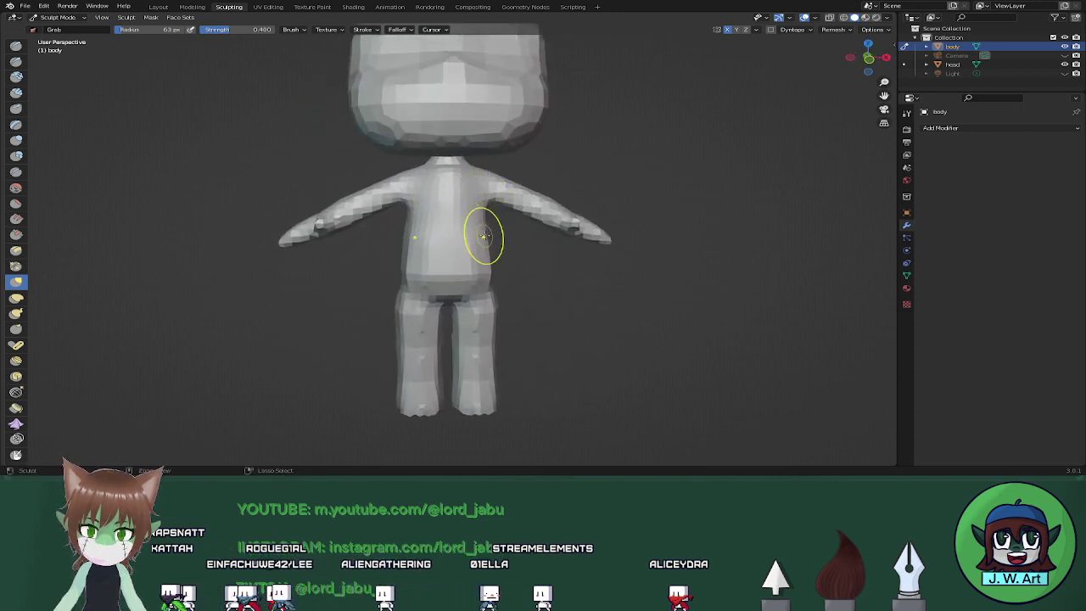
mouse_move(486, 235)
middle_mouse_down()
mouse_move(376, 243)
mouse_move(509, 238)
mouse_move(461, 227)
mouse_move(501, 225)
middle_mouse_up()
key("Tab")
key("Tab")
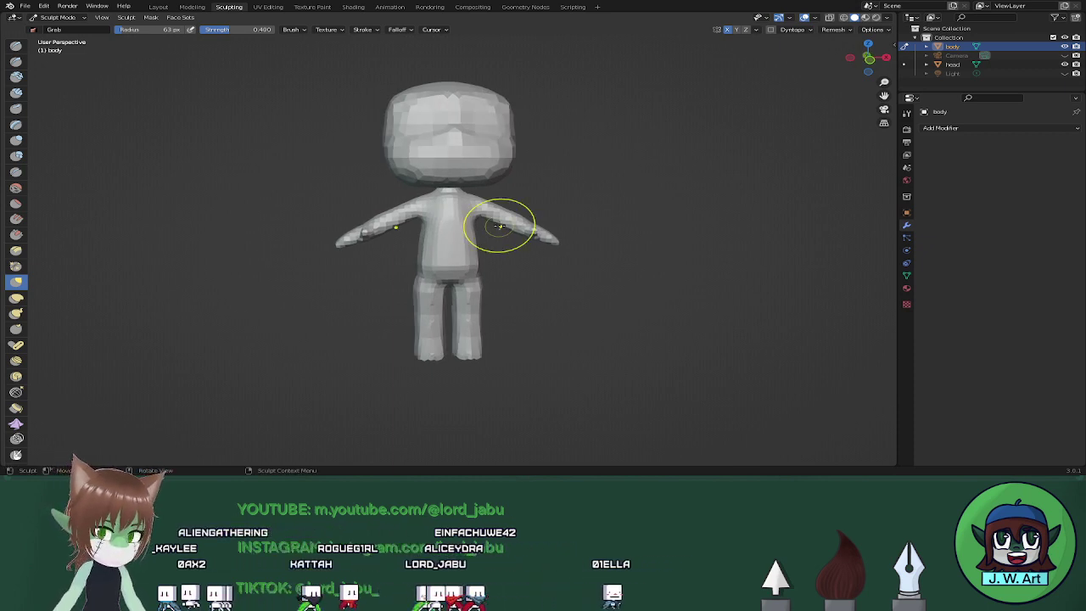
Reduce the Grab brush radius to 32 px for finer shaping of the body.
scroll(500, 226, "up", 4)
mouse_move(500, 226)
middle_mouse_down()
mouse_move(419, 262)
mouse_move(334, 266)
mouse_move(290, 252)
middle_mouse_up()
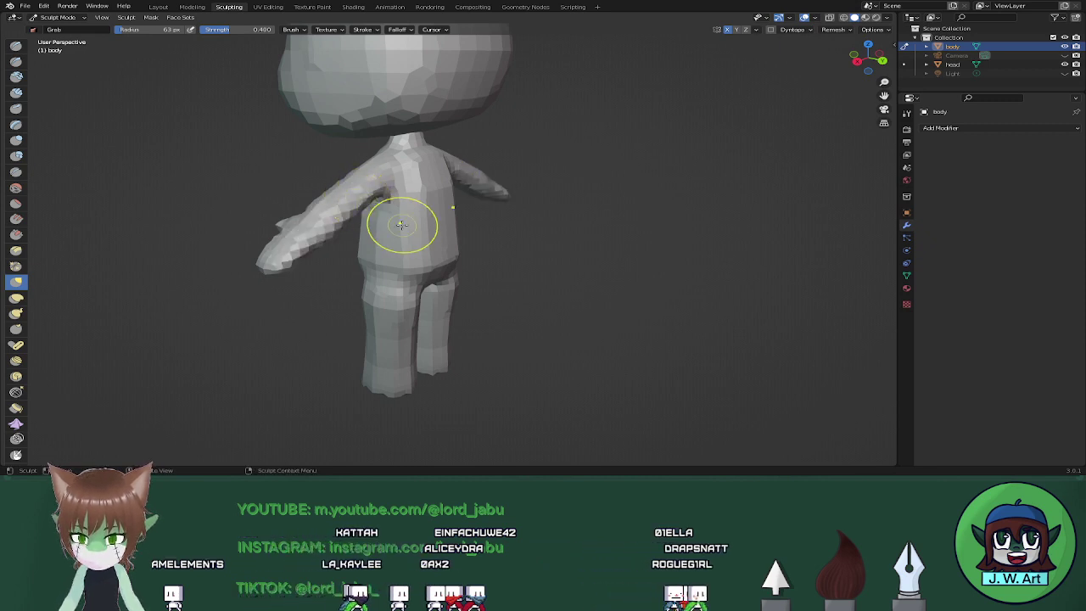
key("bracketleft")
key("bracketleft")
key("bracketleft")
key("bracketleft")
key("bracketleft")
key("bracketleft")
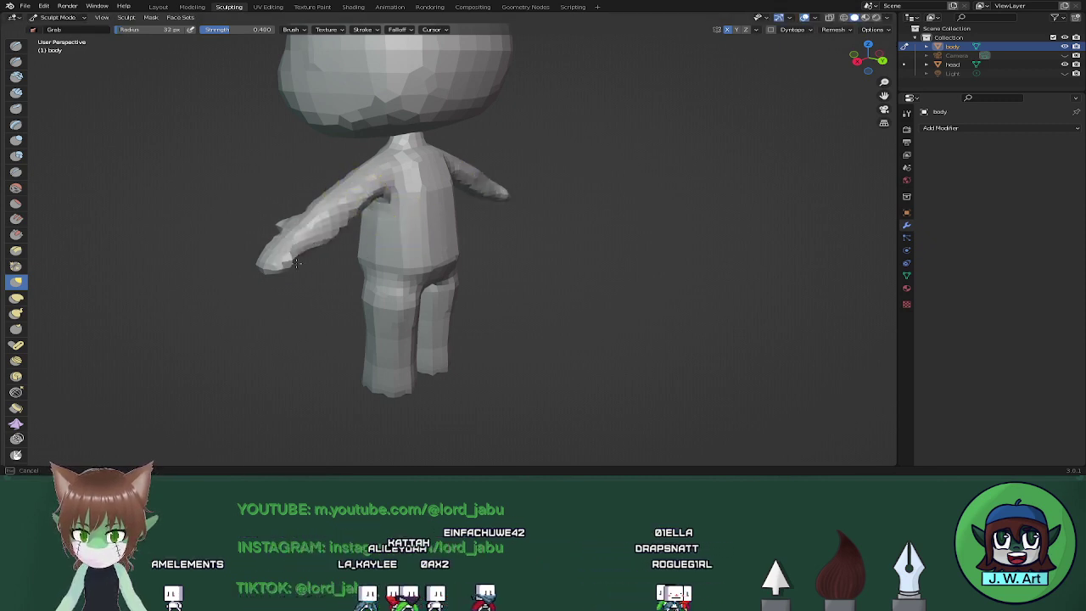
middle_click_drag(297, 261, 478, 245)
scroll(479, 245, "up", 4)
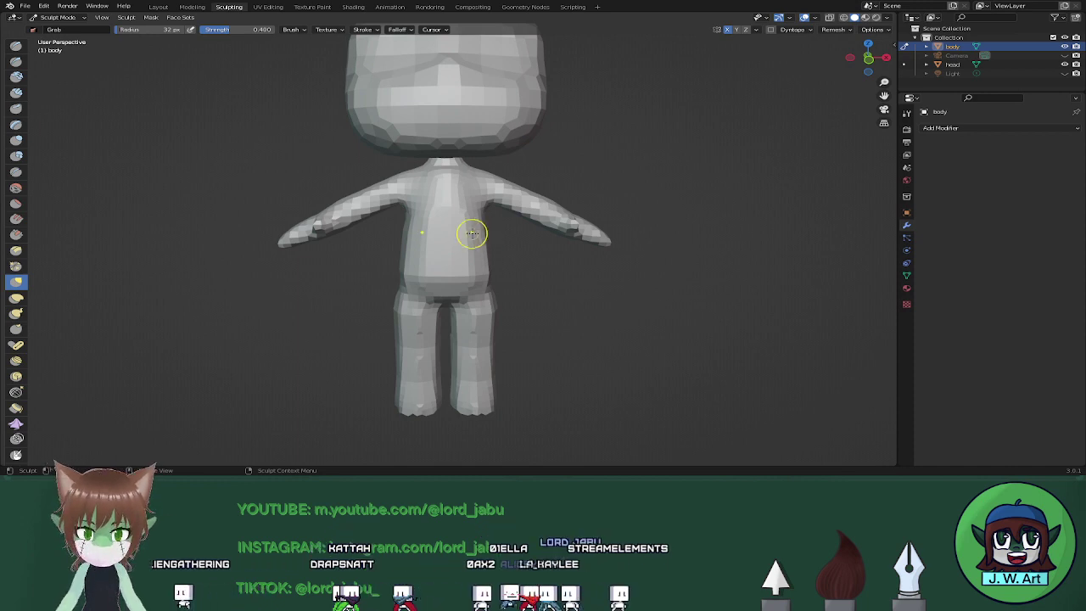
Switch to the Layout workspace and check the character in Material Preview, then return the viewport to Solid shading.
key("Tab")
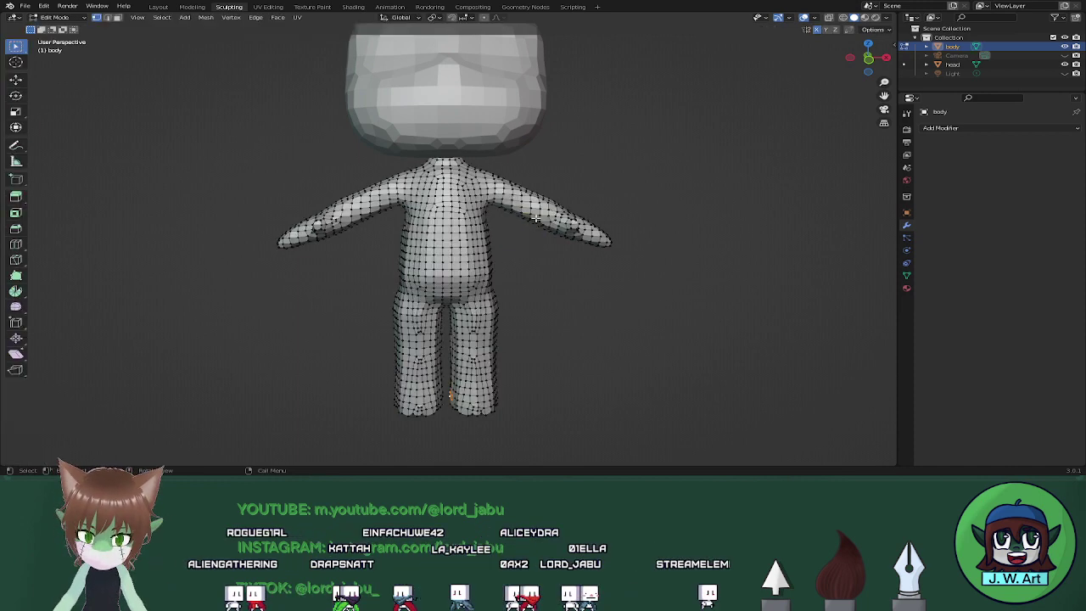
key("Tab")
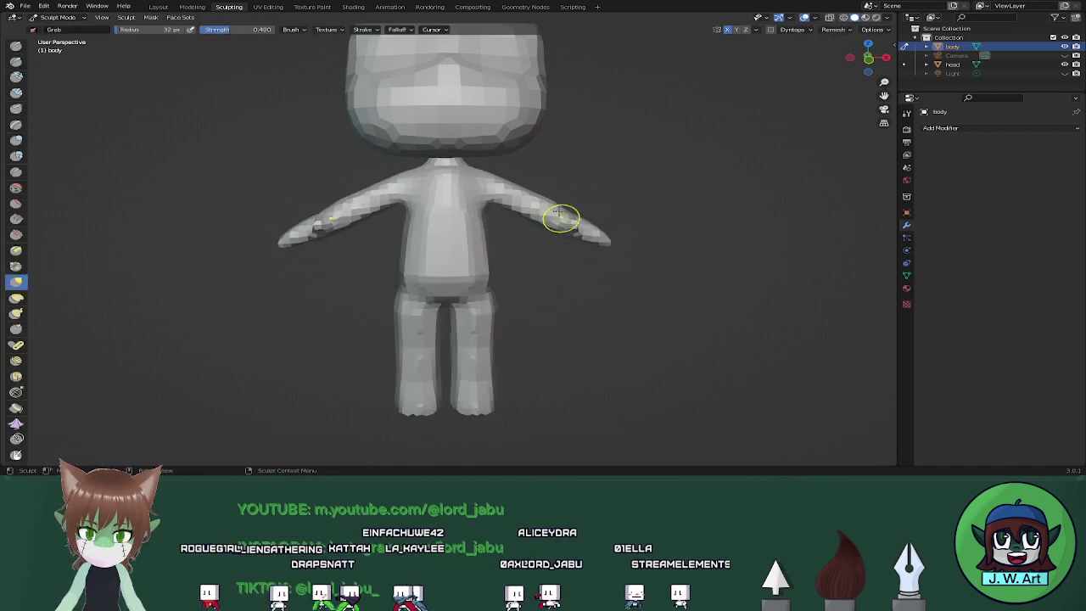
left_click(158, 7)
middle_click_drag(271, 131, 330, 138)
scroll(446, 105, "up", 1)
left_click(867, 18)
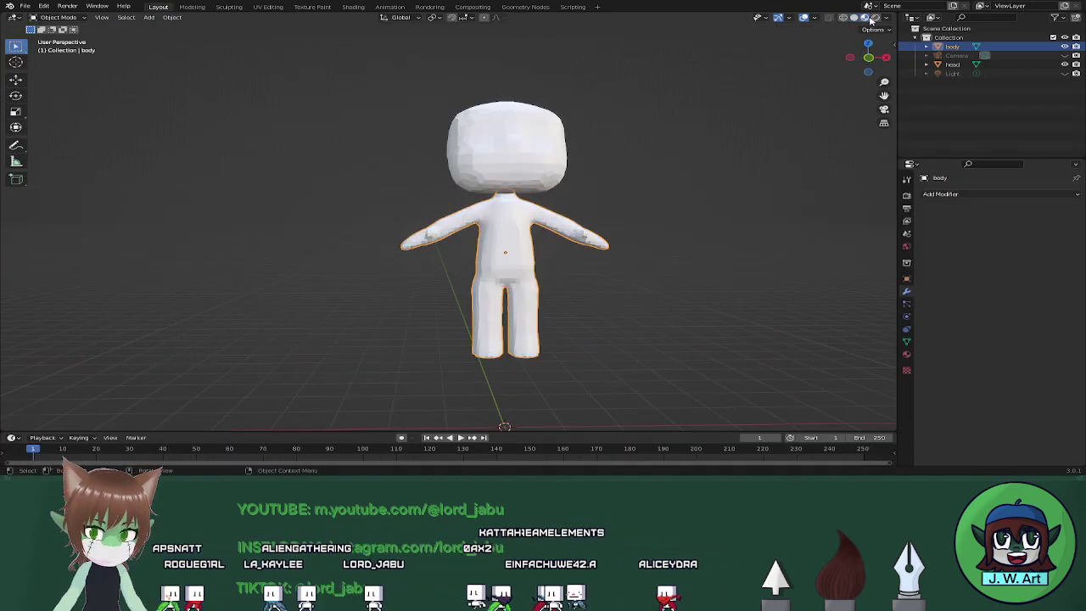
mouse_move(715, 117)
middle_mouse_down()
mouse_move(582, 170)
mouse_move(729, 123)
middle_mouse_up()
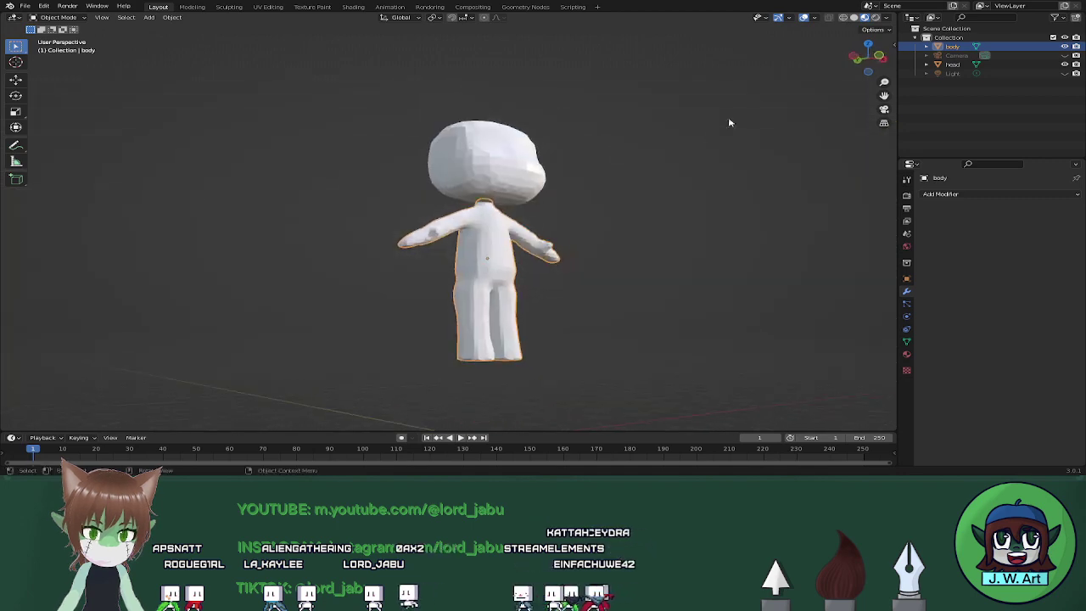
left_click(853, 17)
middle_click_drag(671, 162, 627, 184)
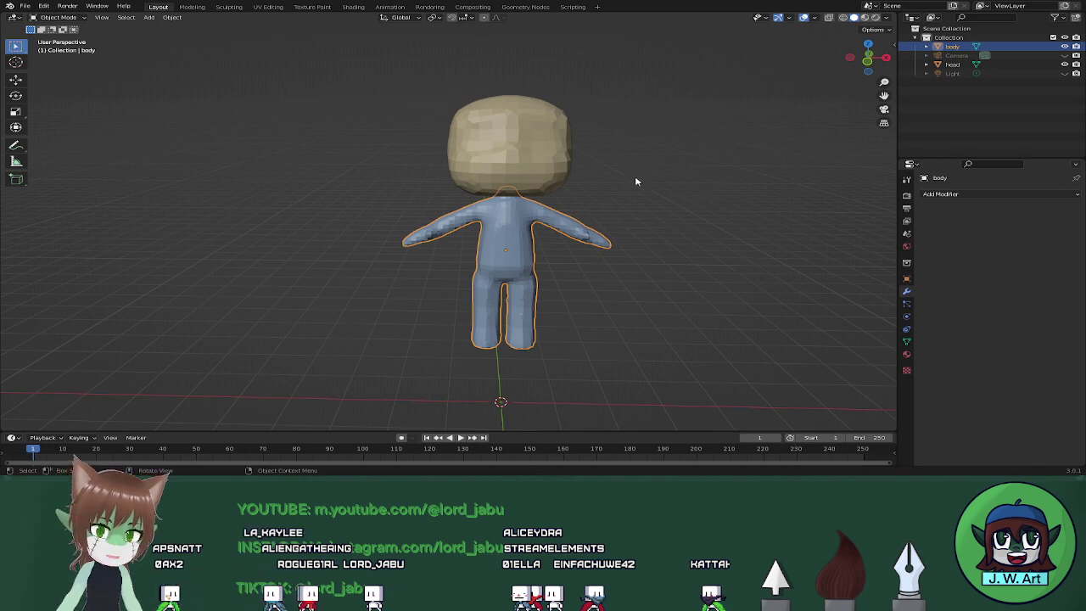
Add a cube mesh and move it up along Z so that it surrounds the head.
key("shift+a")
mouse_move(642, 206)
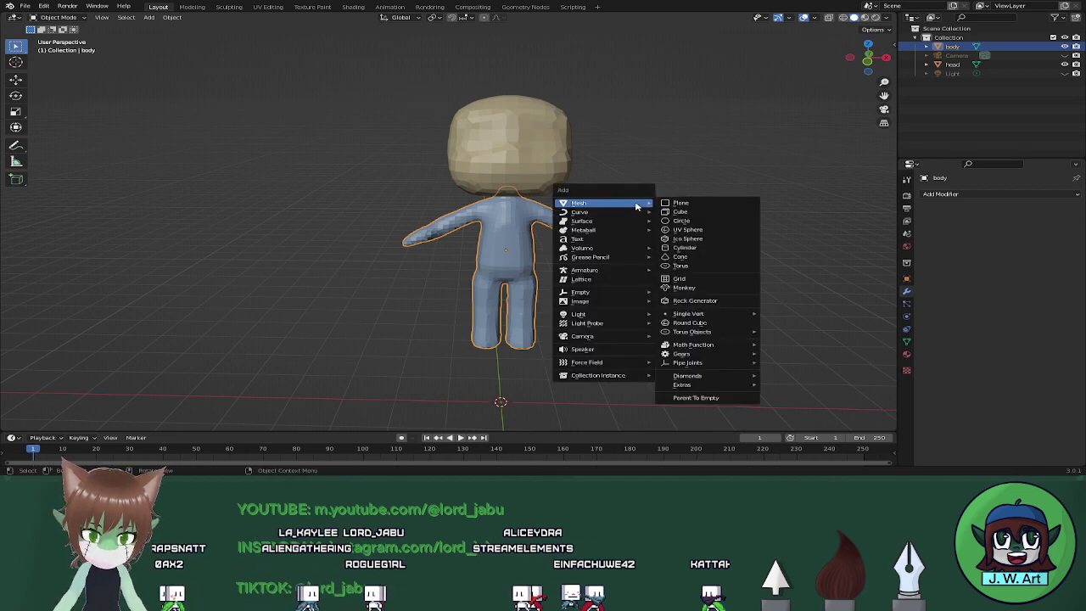
left_click(679, 214)
key("g")
key("z")
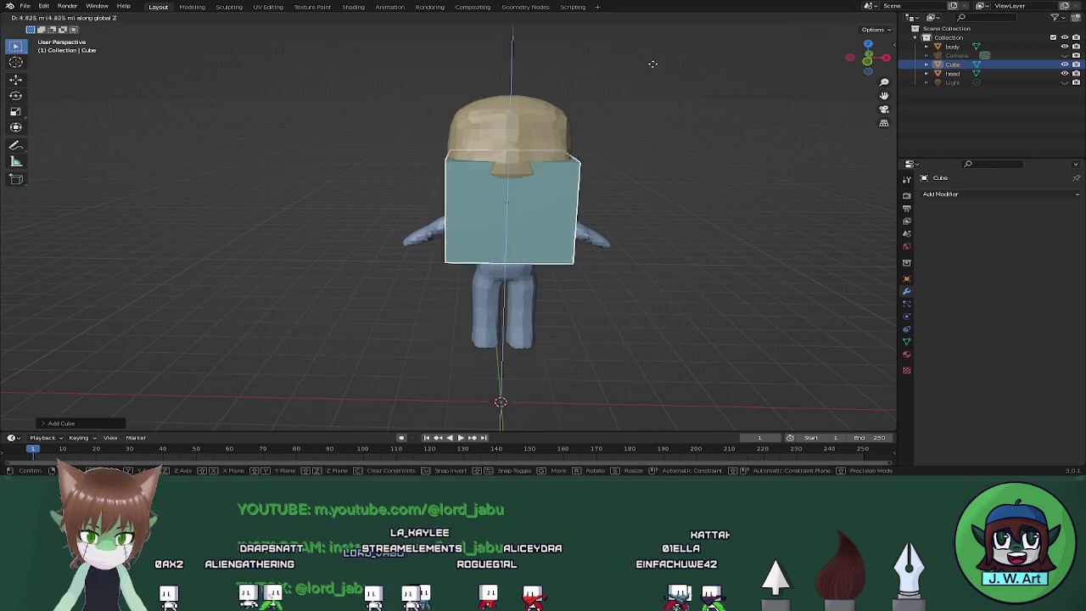
left_click(632, 403)
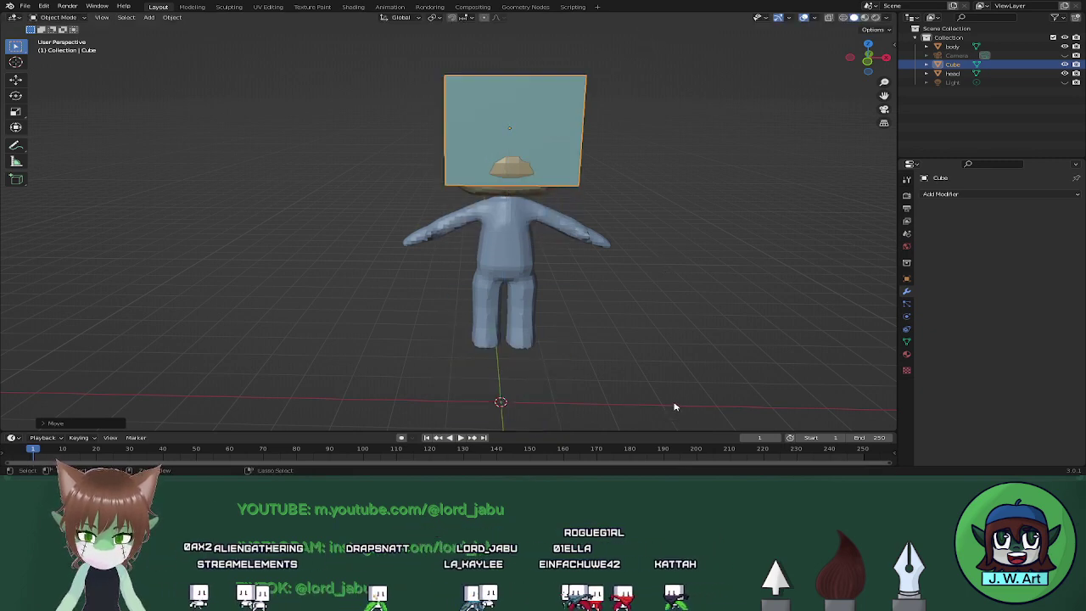
Add a level 1 Subdivision modifier to the cube and scale its mesh up uniformly by about 1.18 in Edit Mode.
key("ctrl+1")
key("Tab")
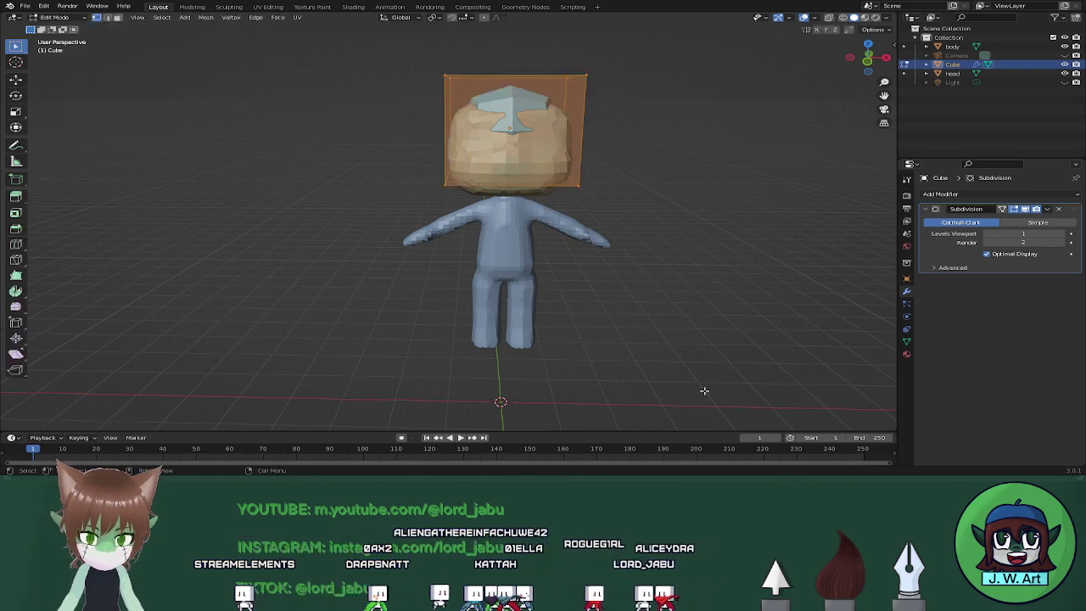
middle_click_drag(736, 354, 642, 367)
middle_click_drag(626, 326, 714, 322)
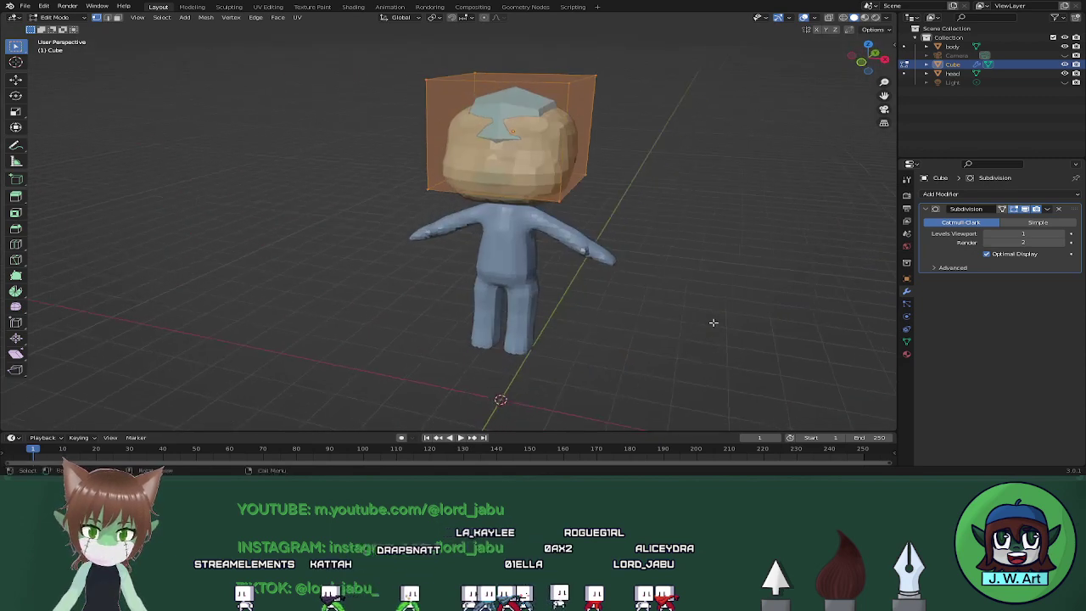
key("s")
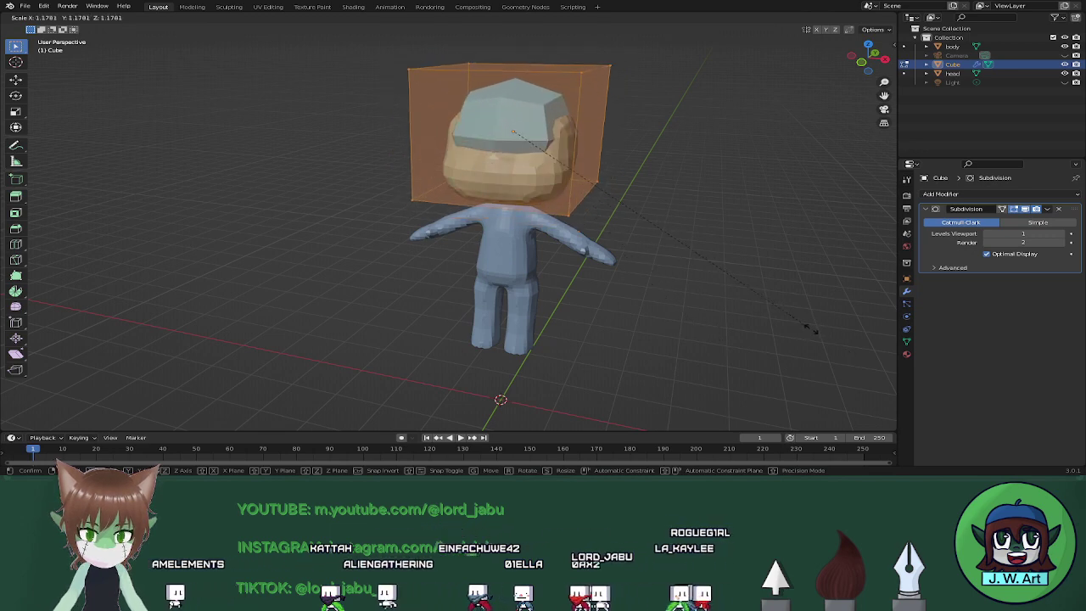
left_click(812, 329)
mouse_move(812, 330)
middle_mouse_down()
mouse_move(710, 310)
mouse_move(761, 340)
mouse_move(796, 334)
middle_mouse_up()
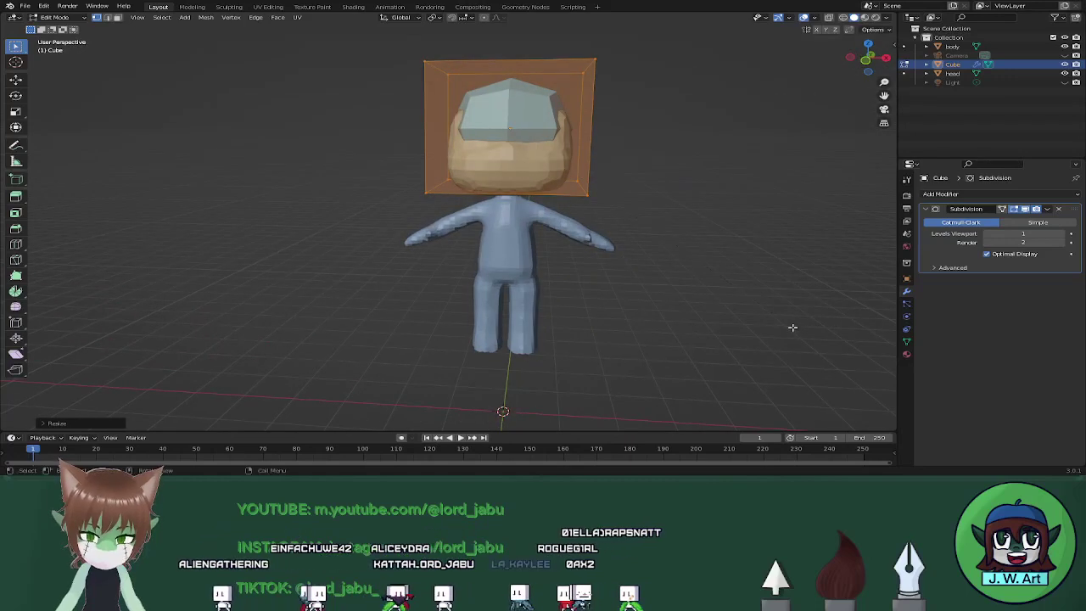
Widen the cube mesh along the X axis by a factor of about 1.21.
key("s")
key("x")
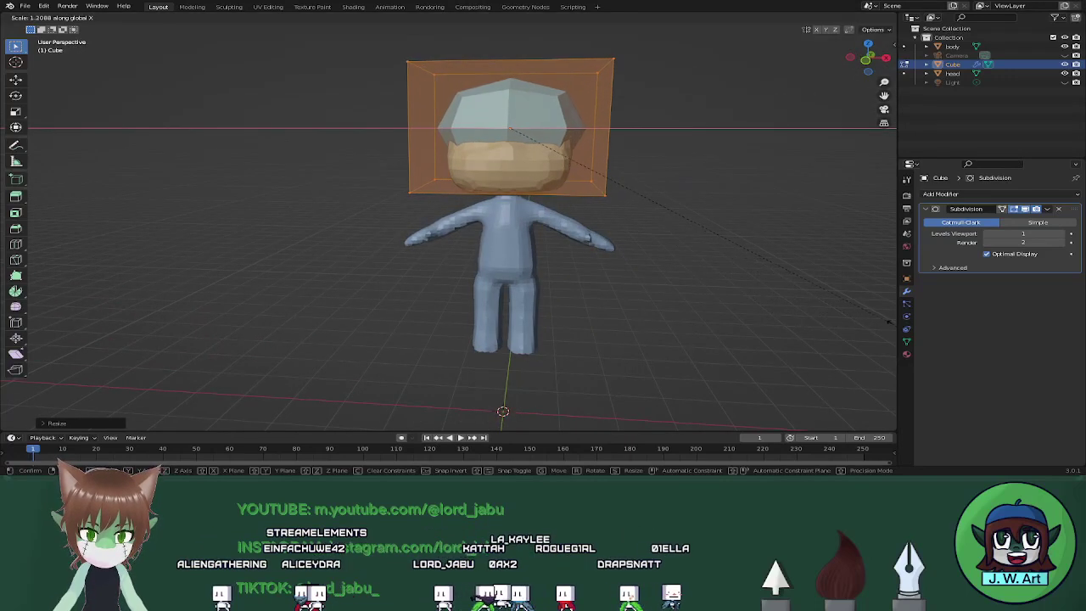
left_click(889, 320)
Cut a horizontal edge loop around the middle of the cube.
key("Tab")
middle_click_drag(788, 323, 688, 311)
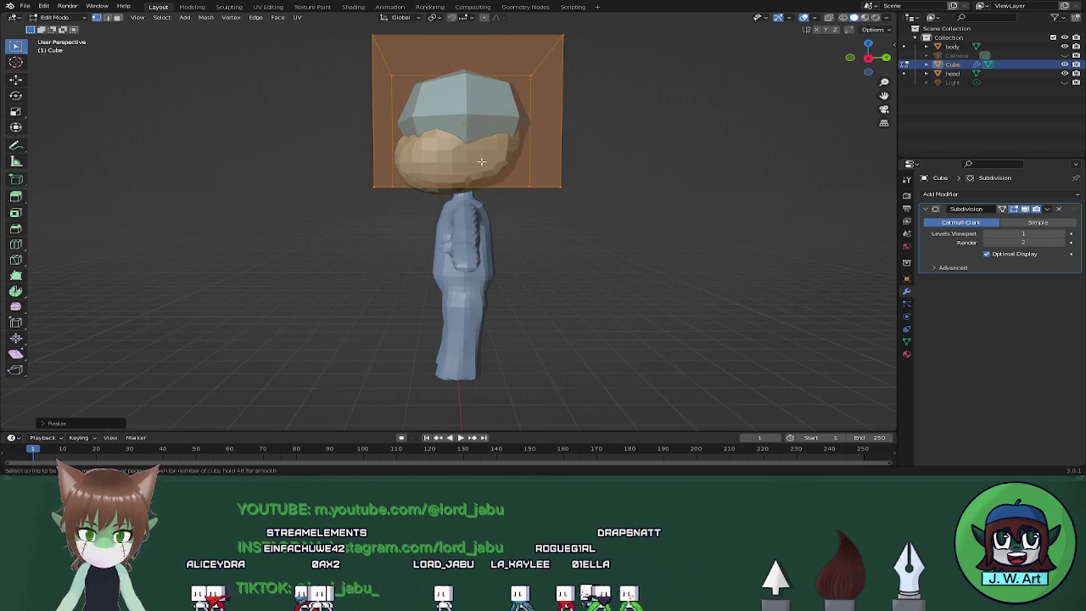
left_click(387, 121)
middle_click_drag(499, 157, 538, 155)
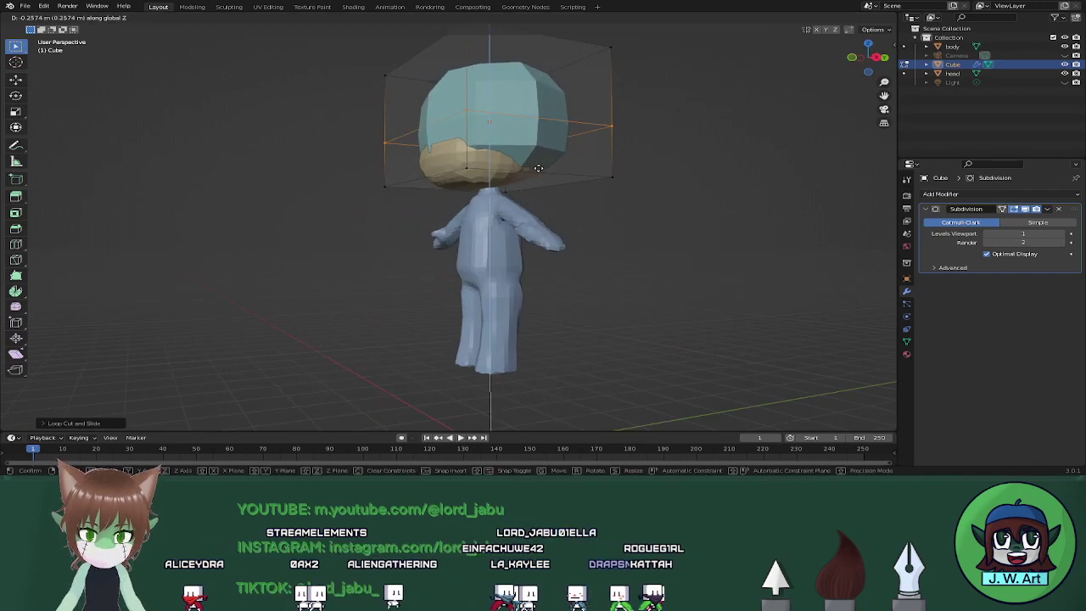
right_click(538, 168)
Lower the entire cube mesh by about 0.26 m along Z over the head.
key("a")
key("g")
key("z")
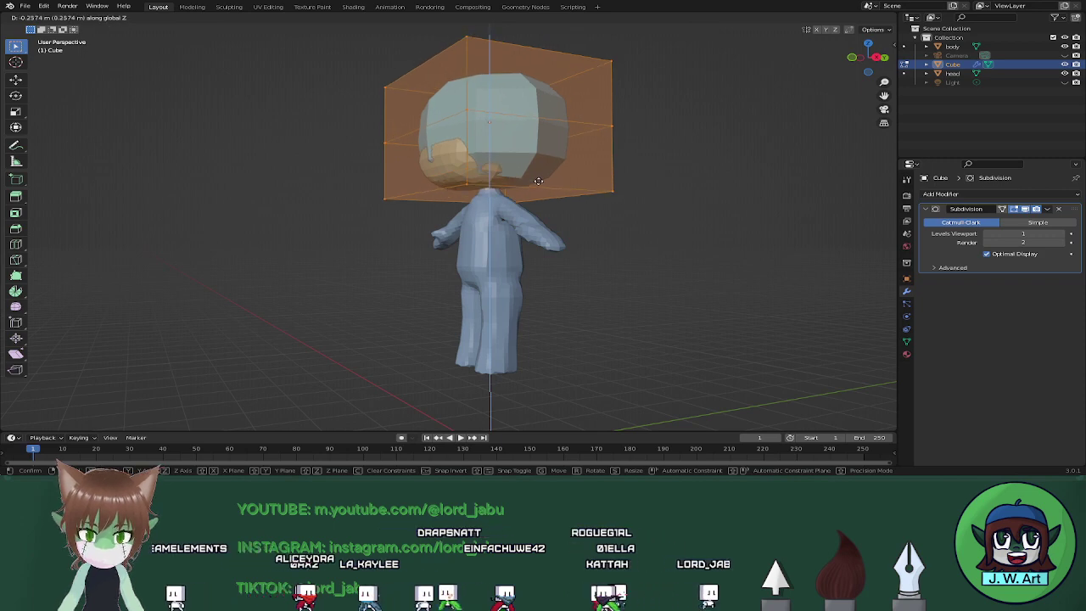
left_click(538, 181)
middle_click_drag(538, 180, 587, 207)
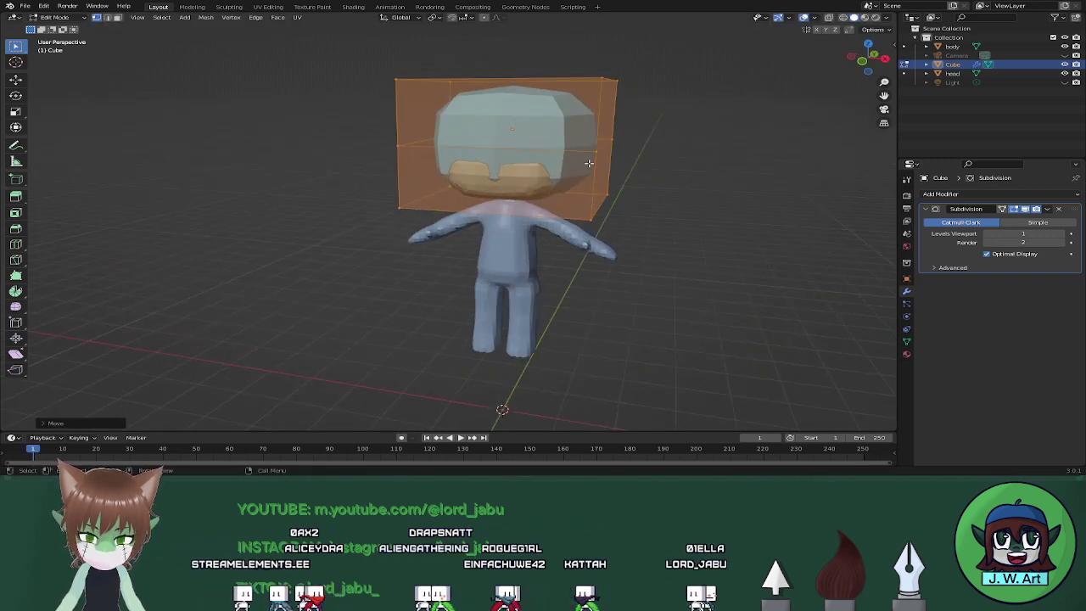
Try to delete the upper and lower front faces of the cube.
key("3")
left_click(547, 126)
left_click(553, 182, "shift")
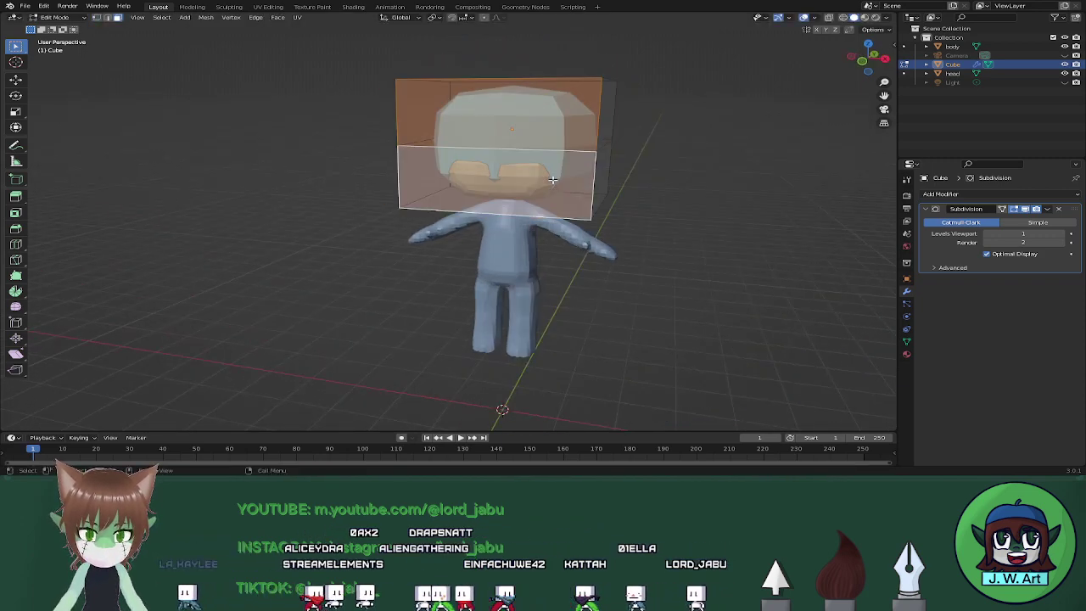
key("x")
left_click(552, 181)
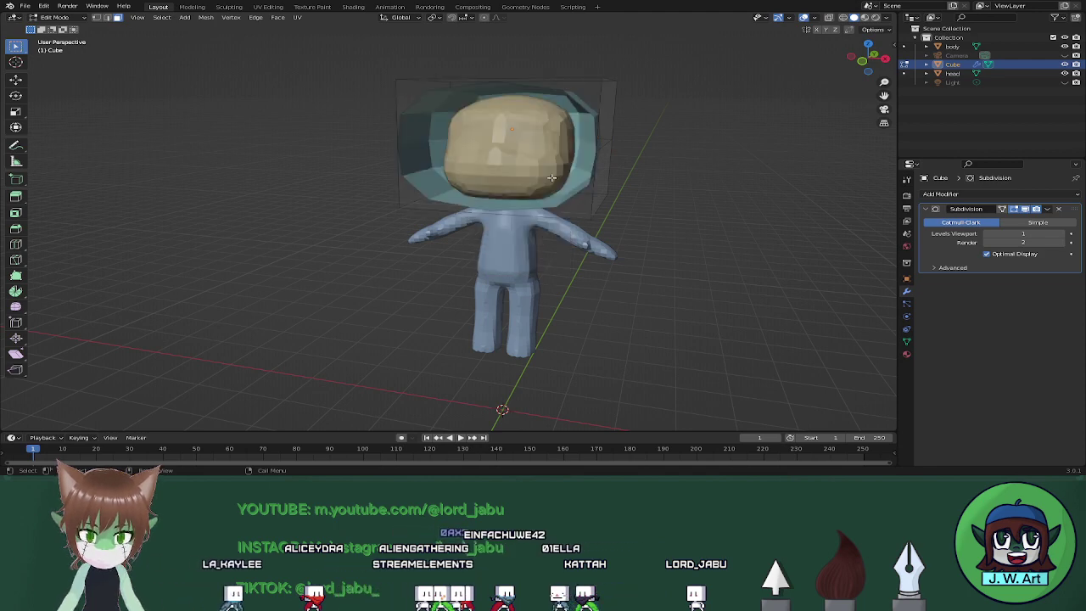
Scale down the two front faces of the cube to fit the head's front more closely.
middle_click_drag(552, 181, 633, 216)
key("s")
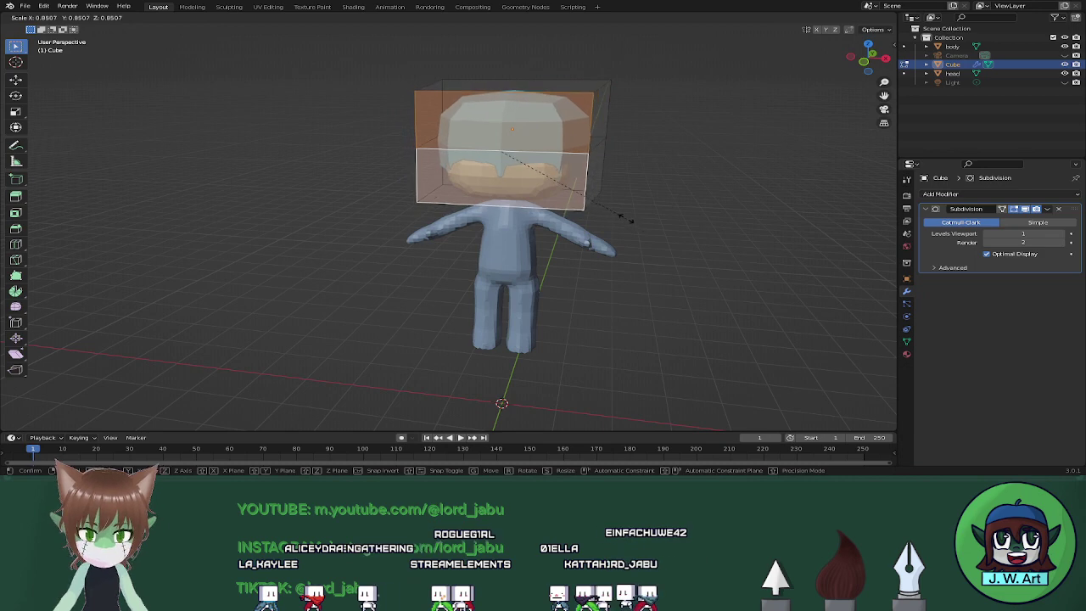
left_click(617, 211)
middle_click_drag(617, 211, 693, 202)
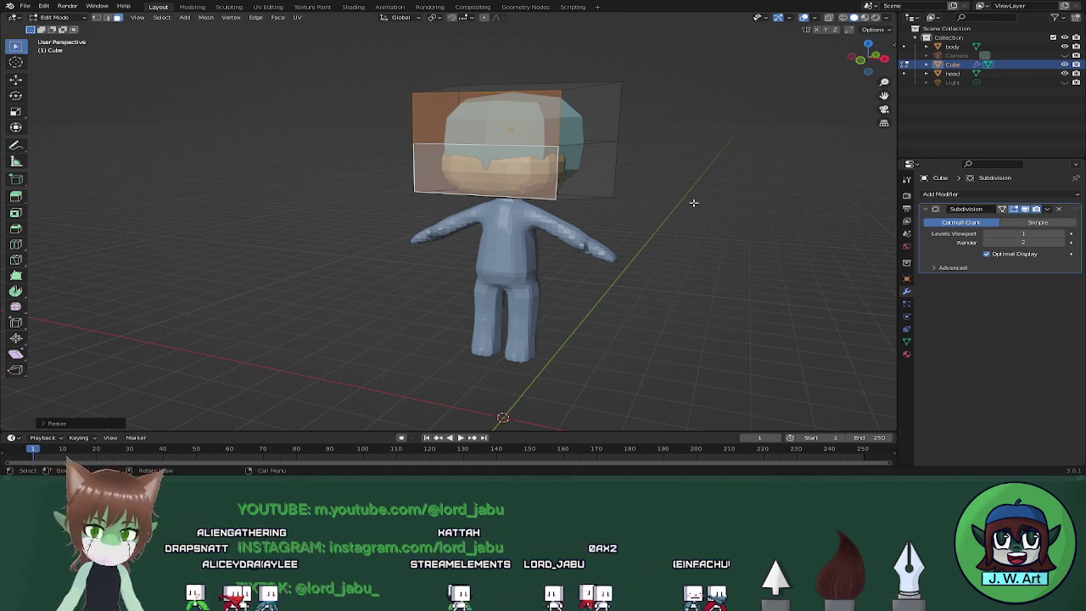
Rescale the lower back face of the cube behind the head.
middle_click_drag(718, 191, 535, 173)
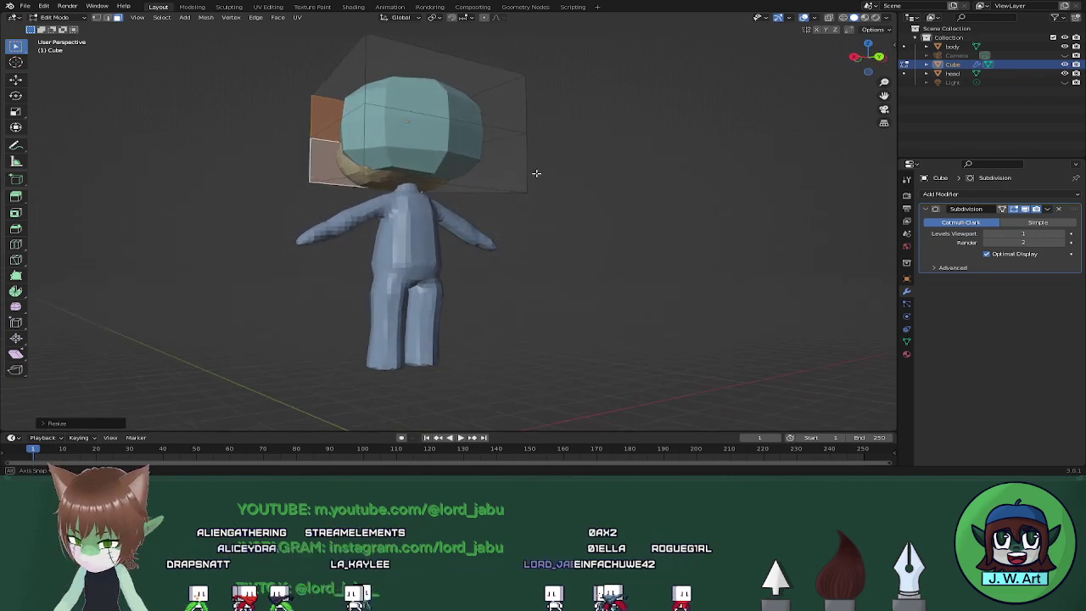
left_click(490, 165)
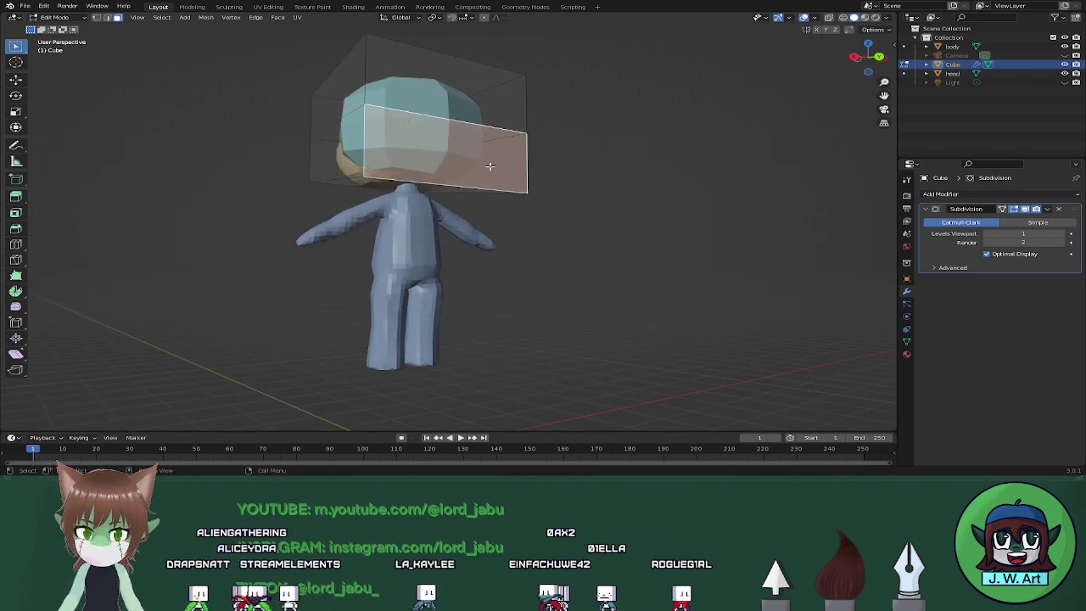
key("s")
left_click(574, 212)
middle_click_drag(574, 211, 512, 177)
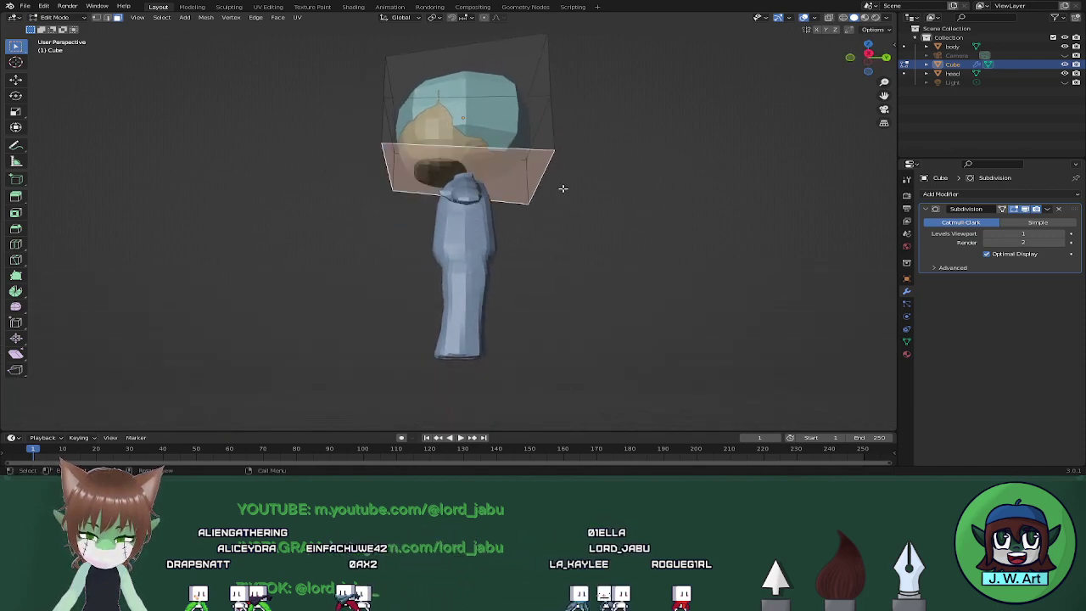
Reposition the cube's bottom face just beneath the head.
key("g")
left_click(562, 192)
middle_click_drag(563, 194, 693, 232)
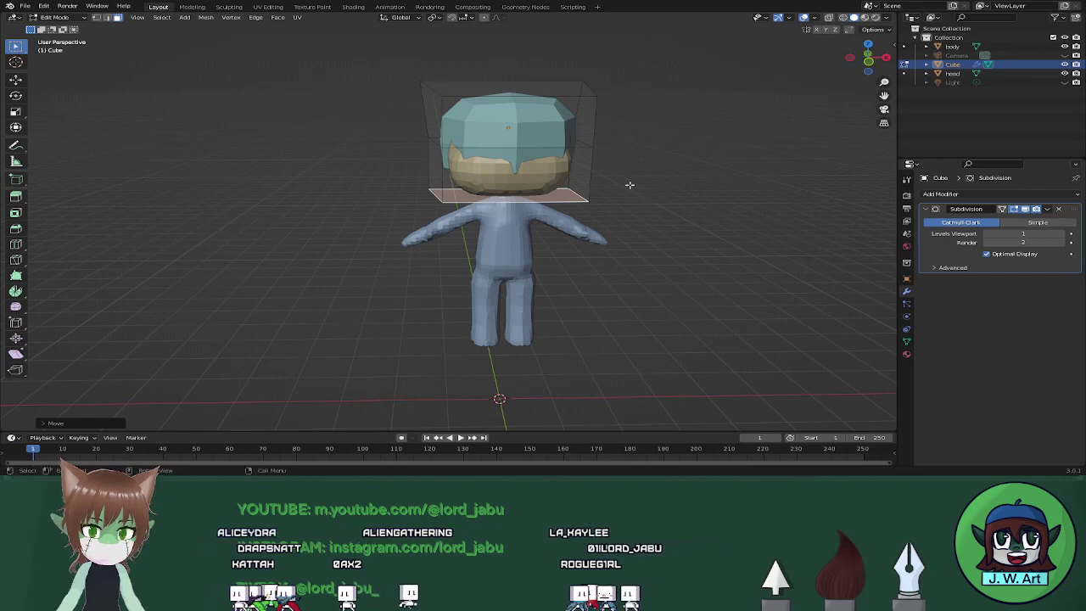
middle_click_drag(630, 185, 609, 218)
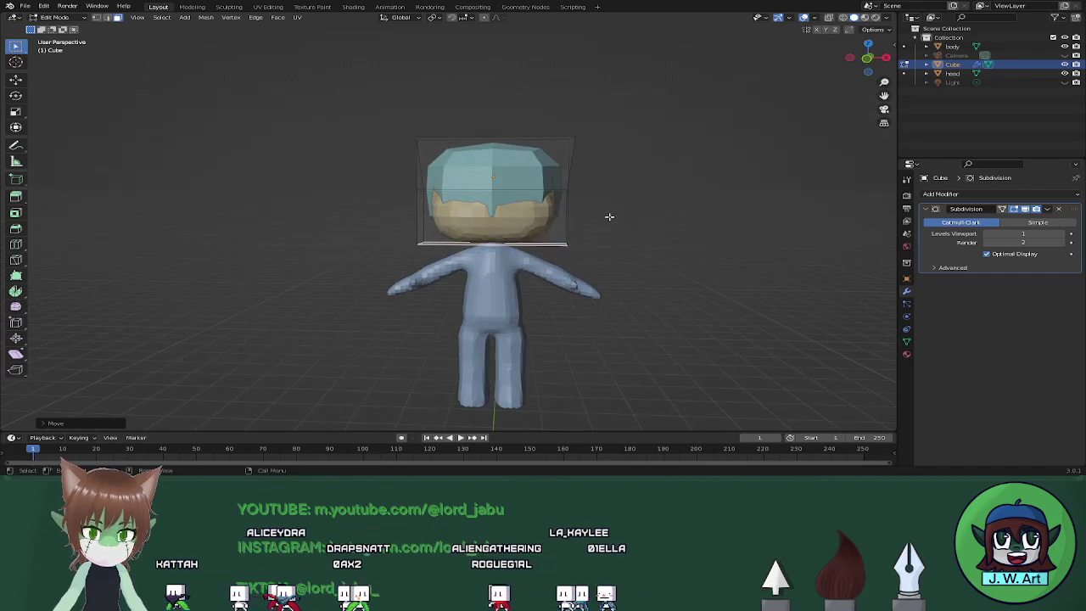
Apply the cube's Subdivision modifier in Object Mode.
key("Tab")
scroll(602, 212, "up", 2)
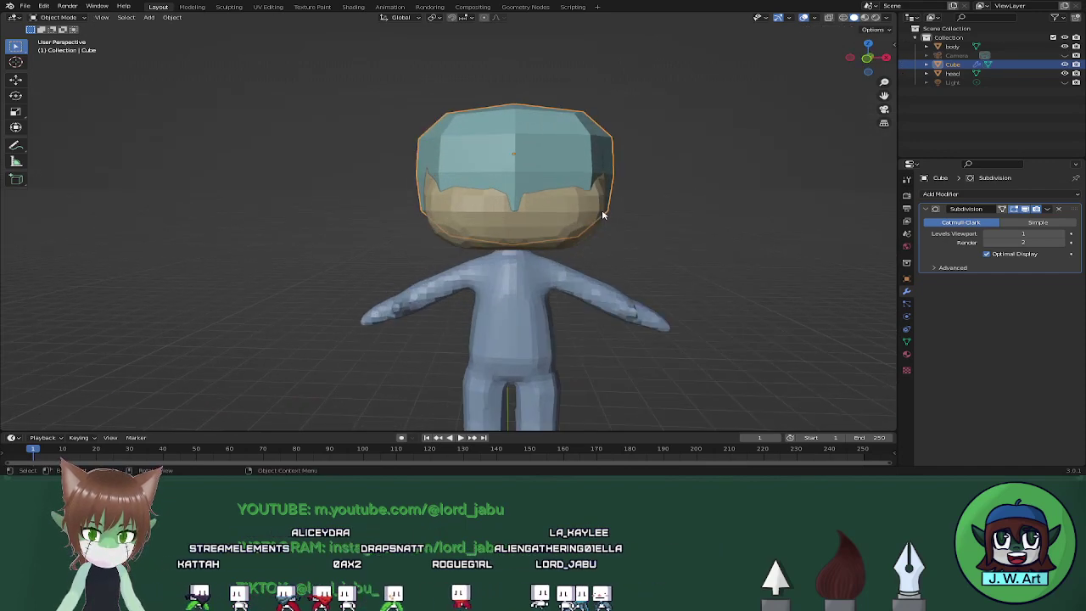
left_click(1047, 209)
left_click(1021, 221)
Delete the two middle front faces of the cube mesh that cover the character's face.
key("Tab")
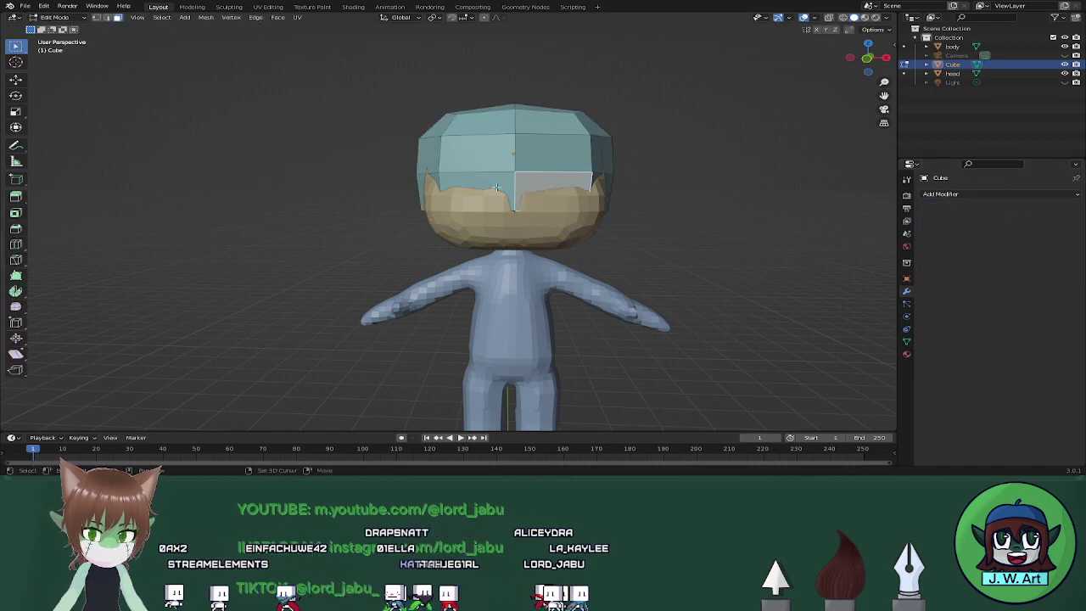
key("x")
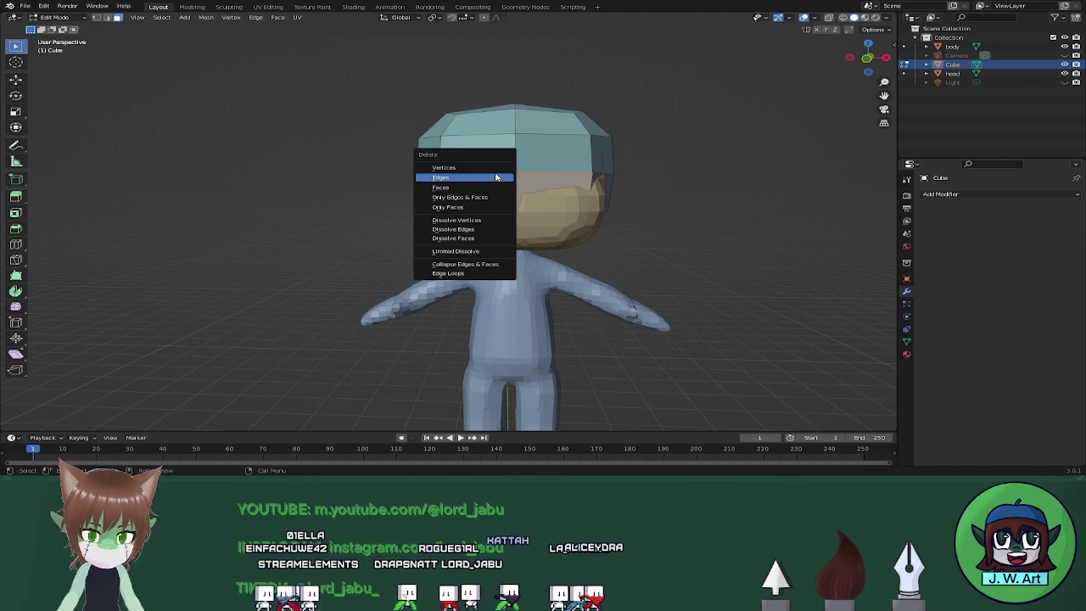
left_click(497, 187)
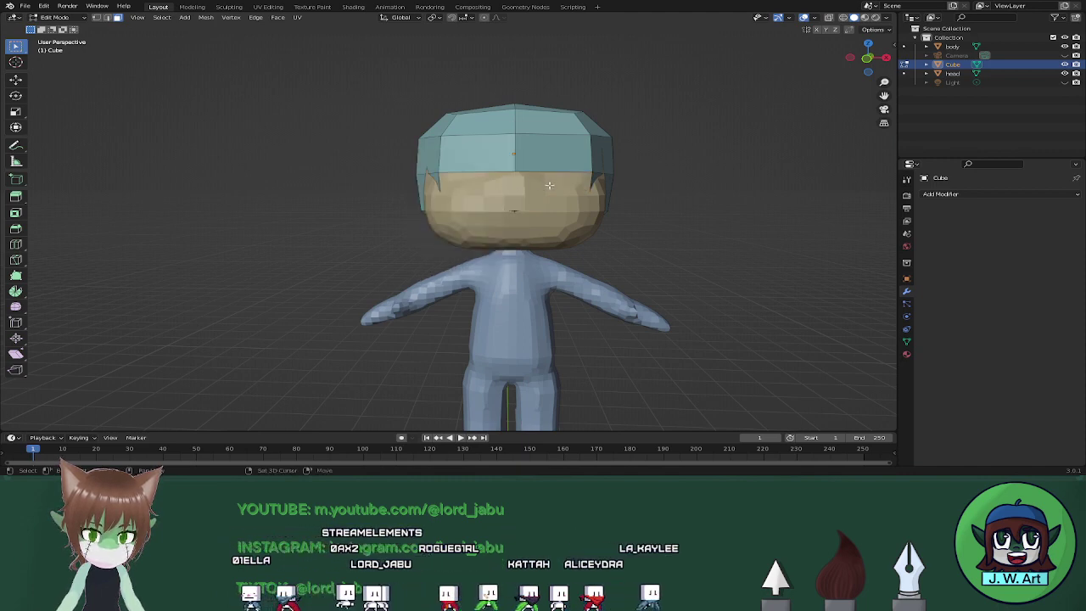
Hide the body object and examine the cube mesh around the head in X-ray, wireframe and solid display.
key("alt+z")
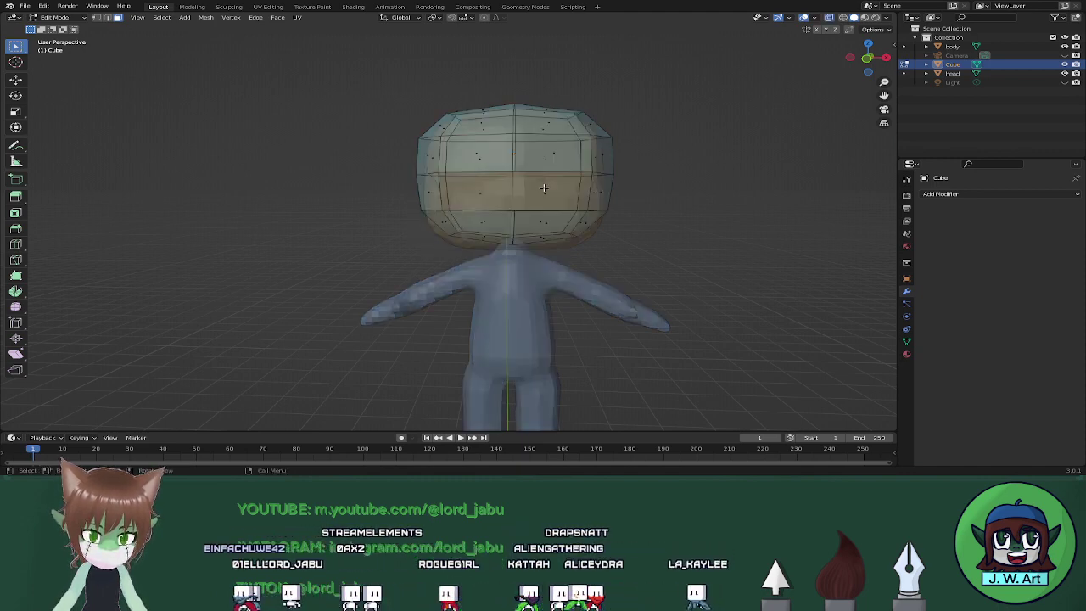
key("alt+z")
key("shift+z")
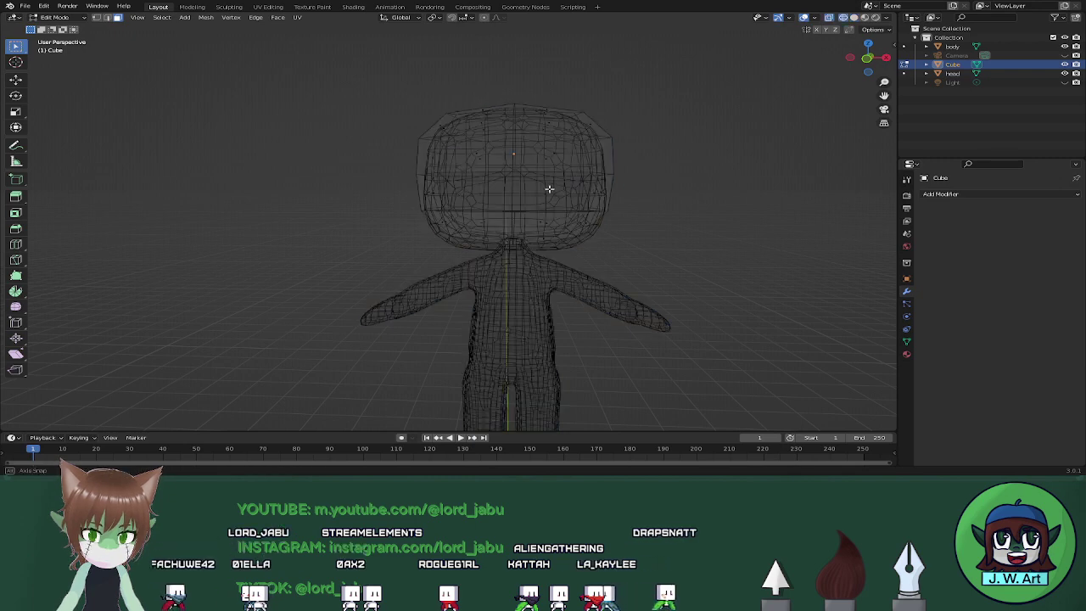
middle_click_drag(537, 187, 489, 210)
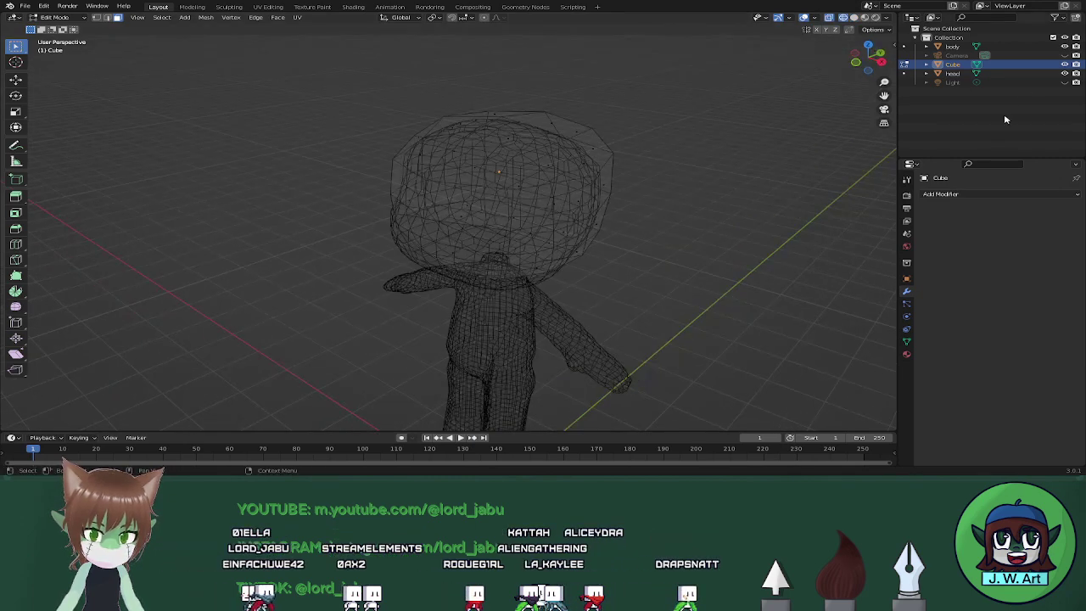
left_click(1065, 46)
mouse_move(709, 247)
middle_mouse_down()
mouse_move(721, 215)
mouse_move(669, 220)
mouse_move(735, 260)
mouse_move(670, 197)
mouse_move(671, 213)
middle_mouse_up()
key("shift+z")
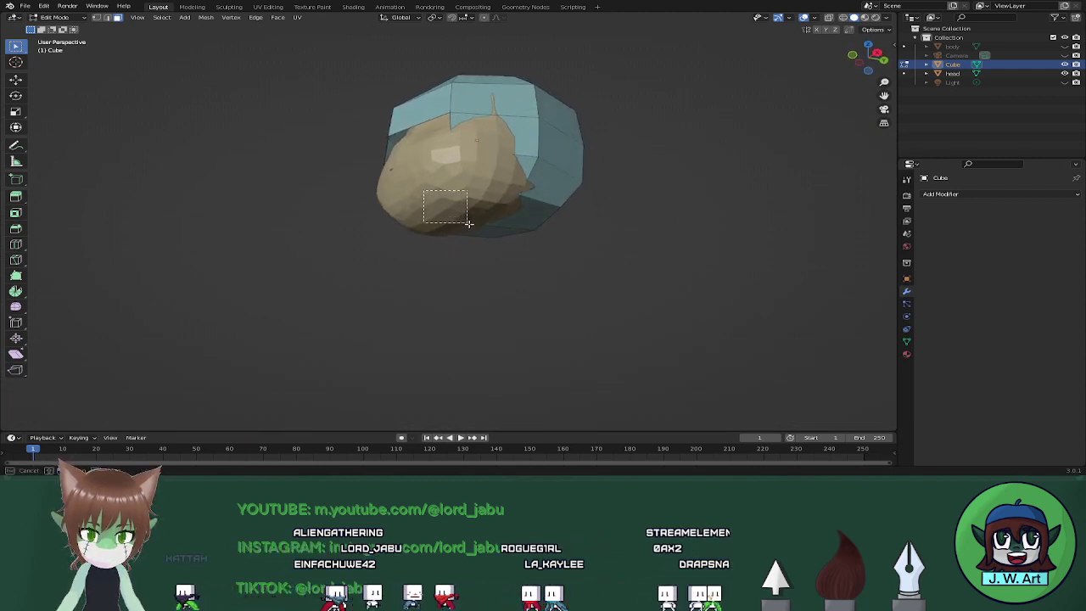
middle_click_drag(465, 225, 542, 209)
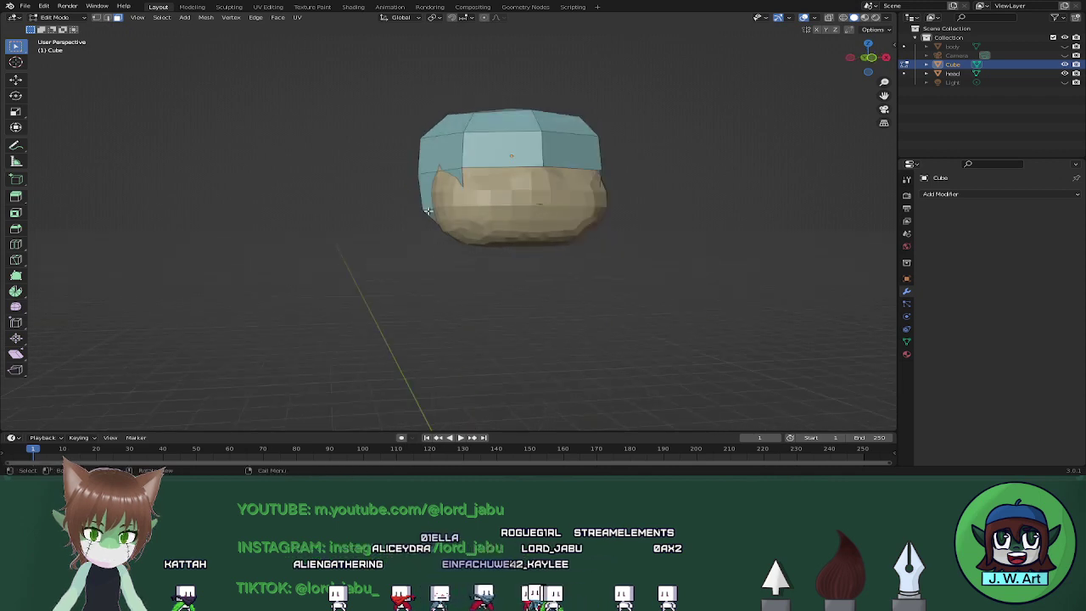
Delete the faces on the underside of the cube mesh, beneath the head, including the two at the back.
middle_click_drag(428, 210, 499, 185)
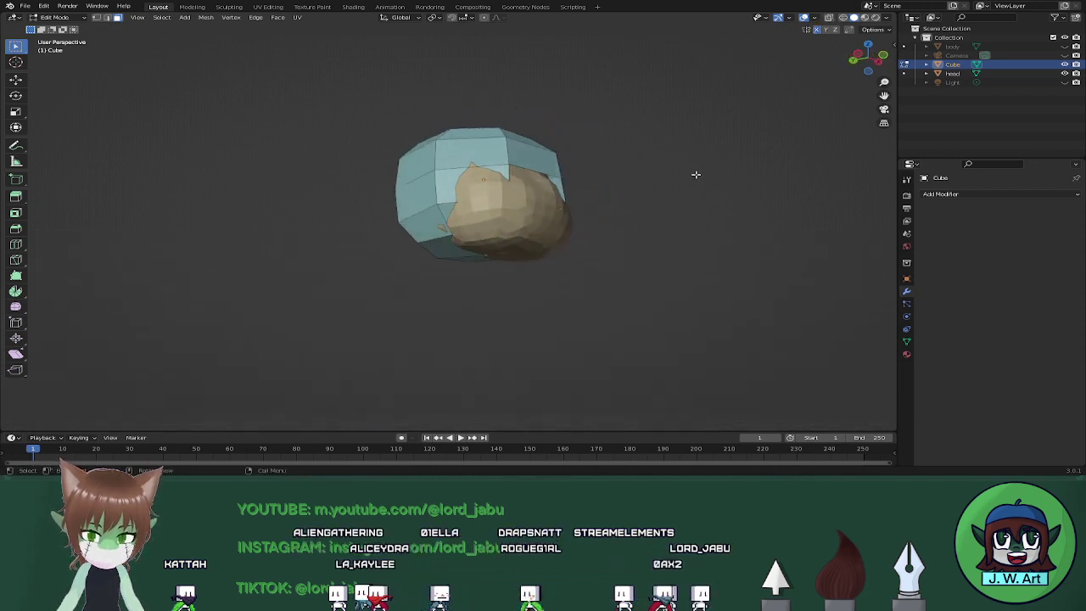
right_click(696, 174)
key("Escape")
middle_click_drag(696, 172, 772, 86)
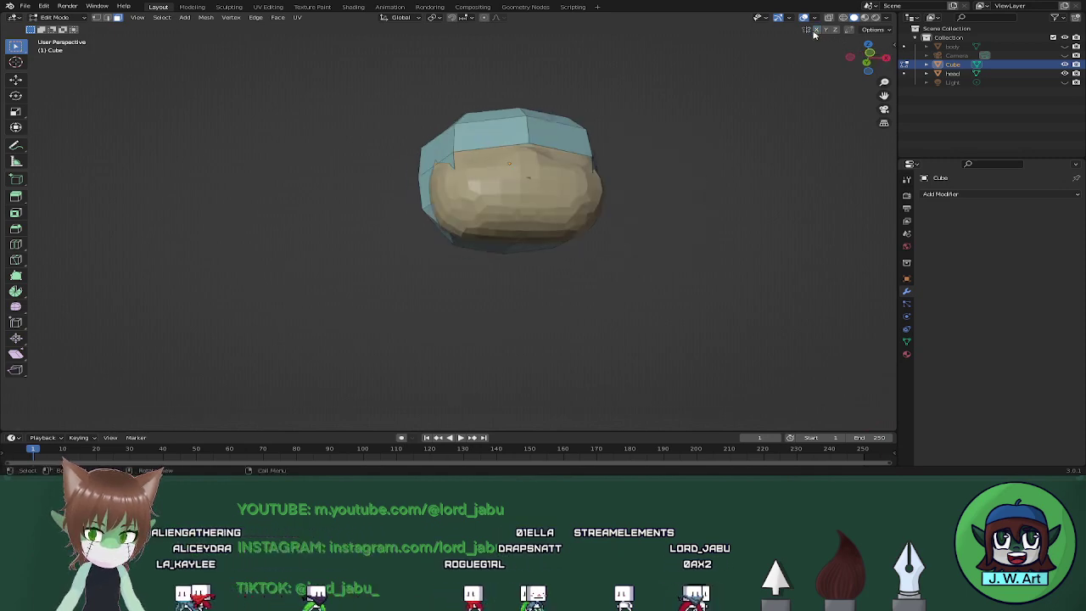
key("shift+z")
mouse_move(630, 169)
middle_mouse_down()
mouse_move(684, 194)
mouse_move(750, 194)
middle_mouse_up()
key("shift+z")
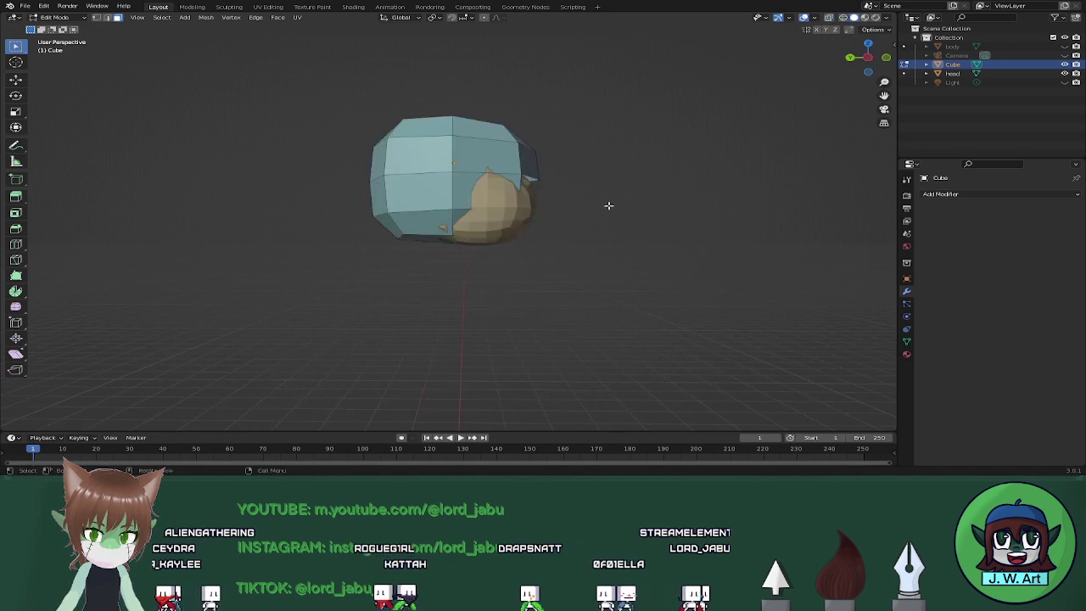
middle_click_drag(609, 205, 521, 235)
key("x")
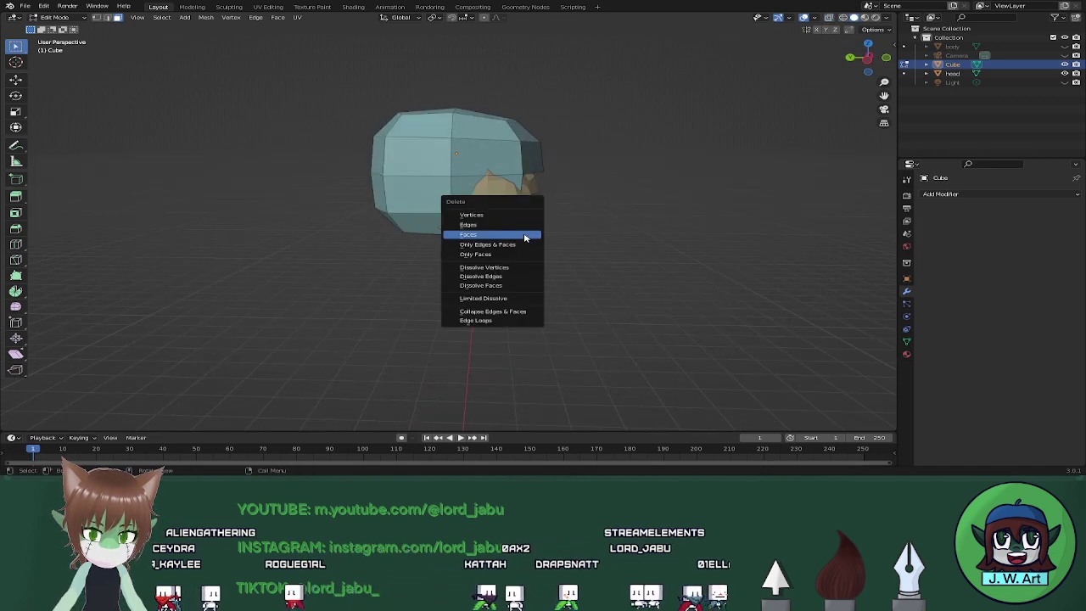
left_click(524, 238)
middle_click_drag(703, 223, 662, 185)
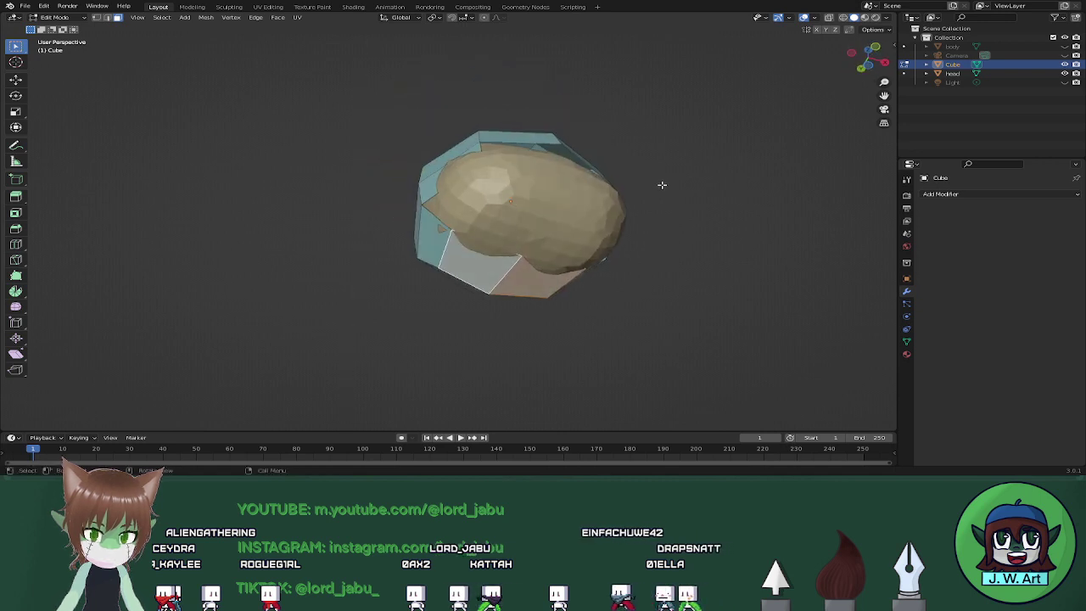
key("x")
left_click(614, 213)
Move the lower front face on the character's right side of the cube mesh outward from the head.
middle_click_drag(614, 213, 492, 259)
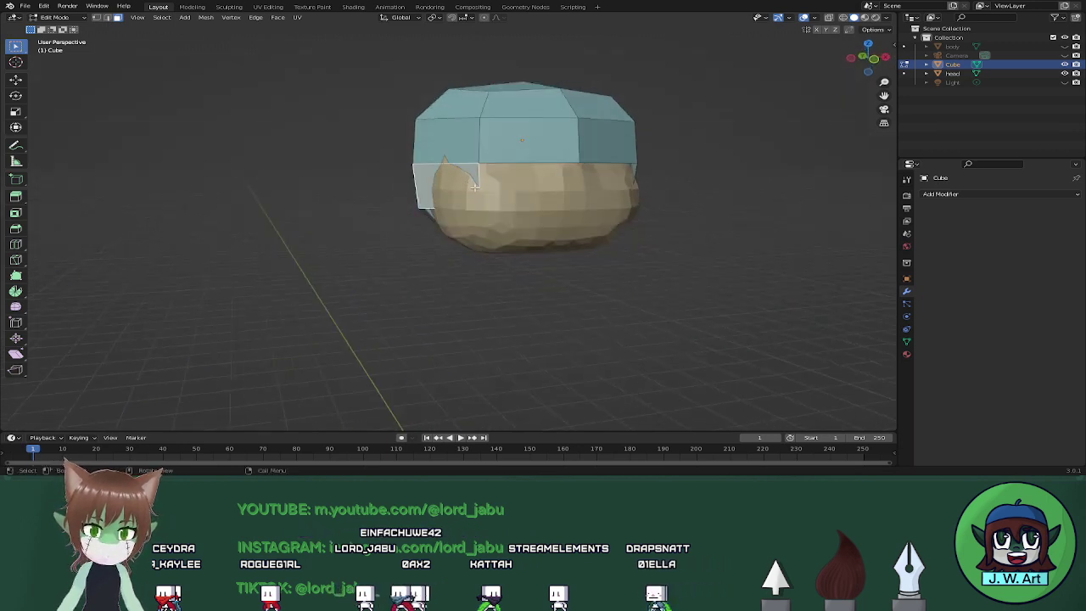
middle_click_drag(474, 185, 554, 256)
key("g")
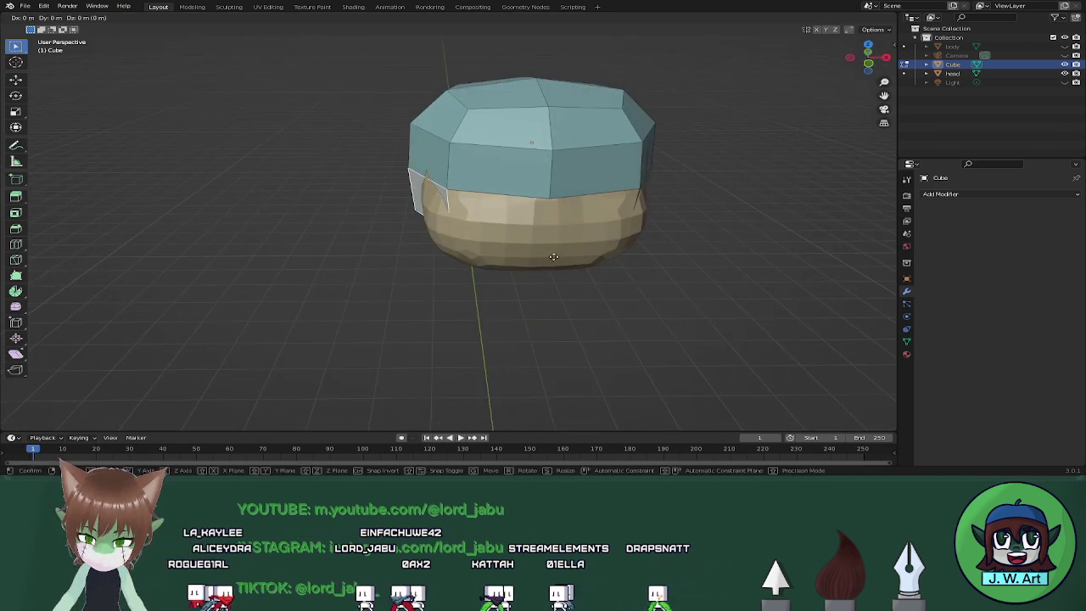
left_click(520, 253)
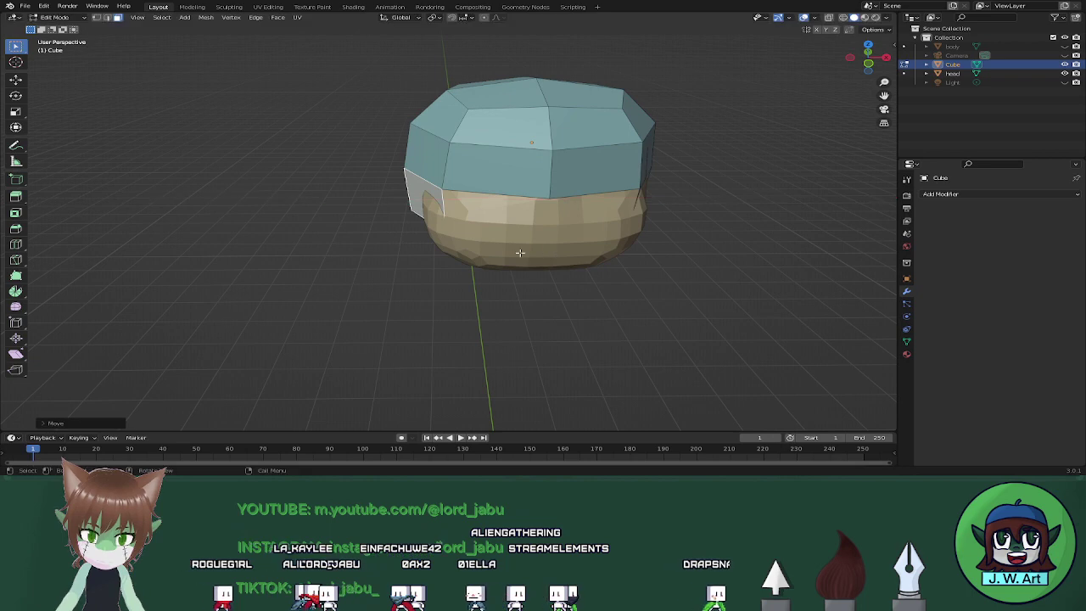
Move a lower vertex on the character's right side of the cube mesh outward along X by about 0.08 m.
key("1")
left_click(475, 236)
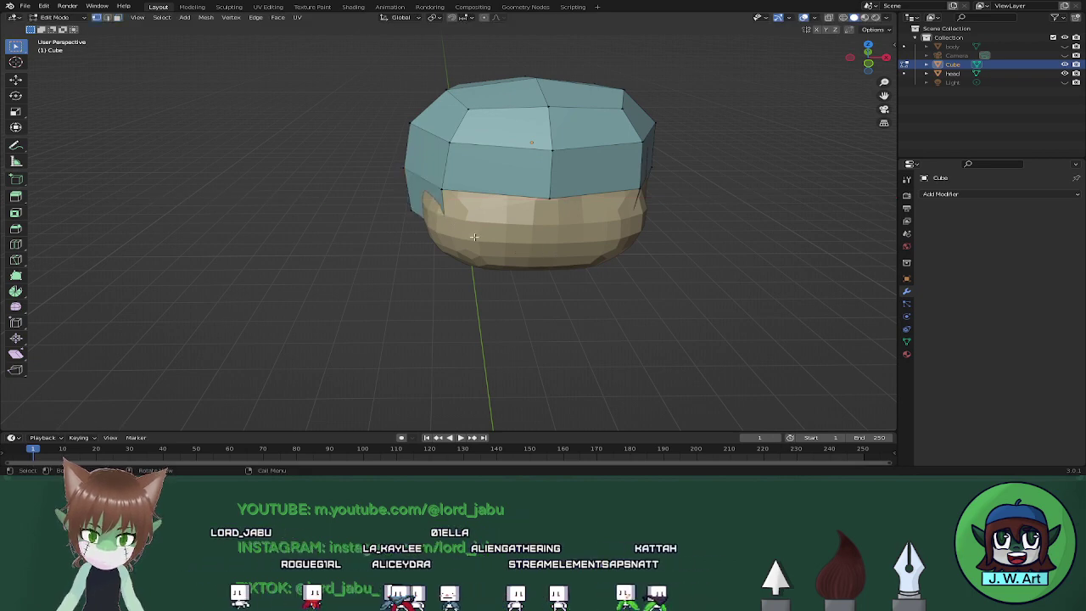
middle_click_drag(475, 237, 488, 242)
key("g")
key("x")
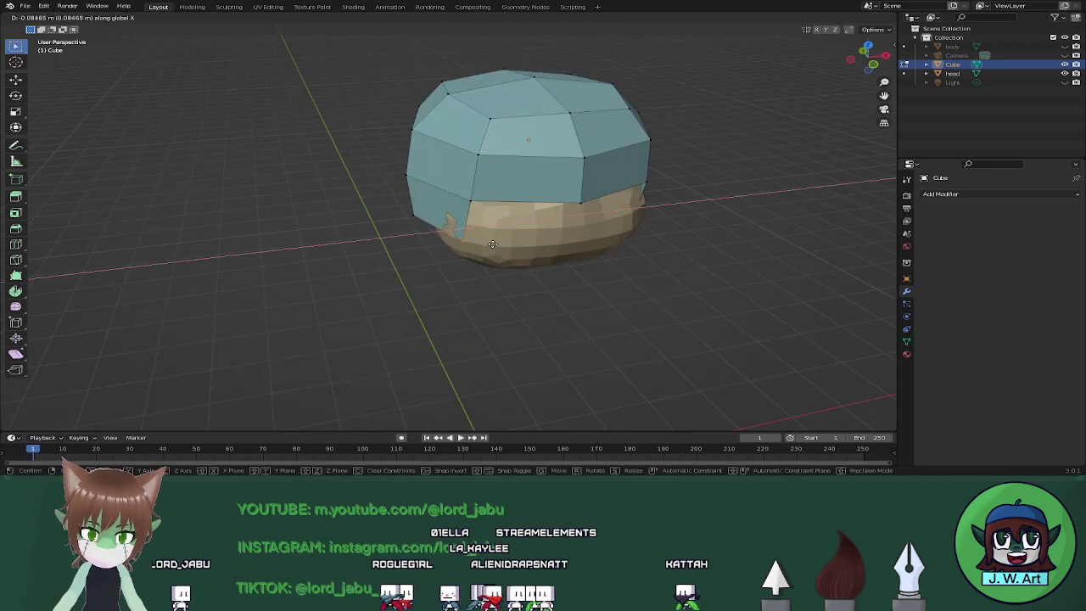
left_click(492, 244)
Move two lower vertices on the character's left side of the cube mesh outward along X, by about 0.16 m and 0.07 m.
middle_click_drag(492, 245, 580, 227)
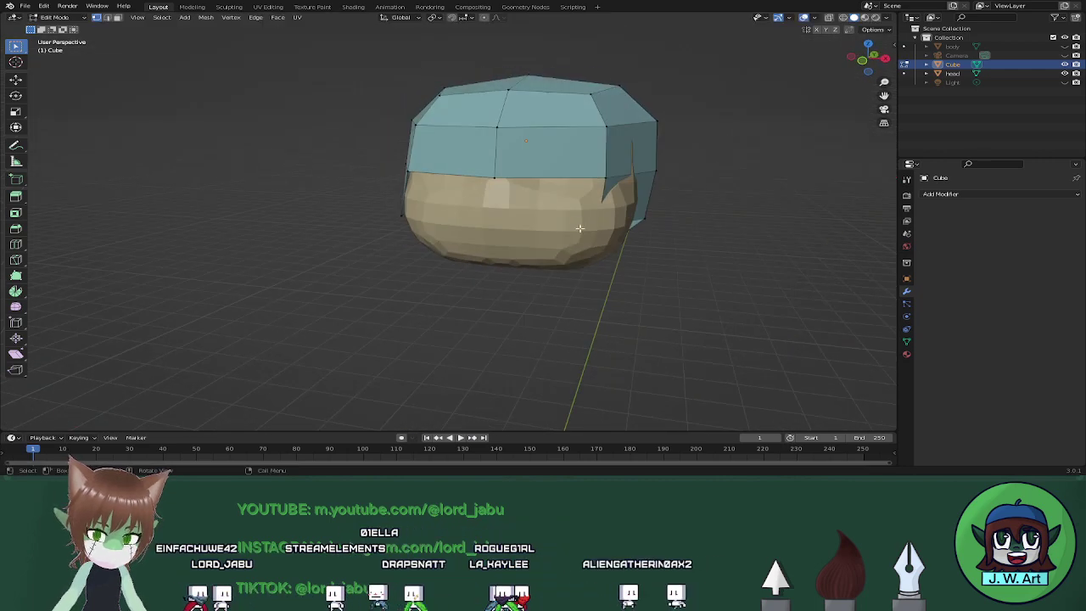
key("x")
right_click(674, 230)
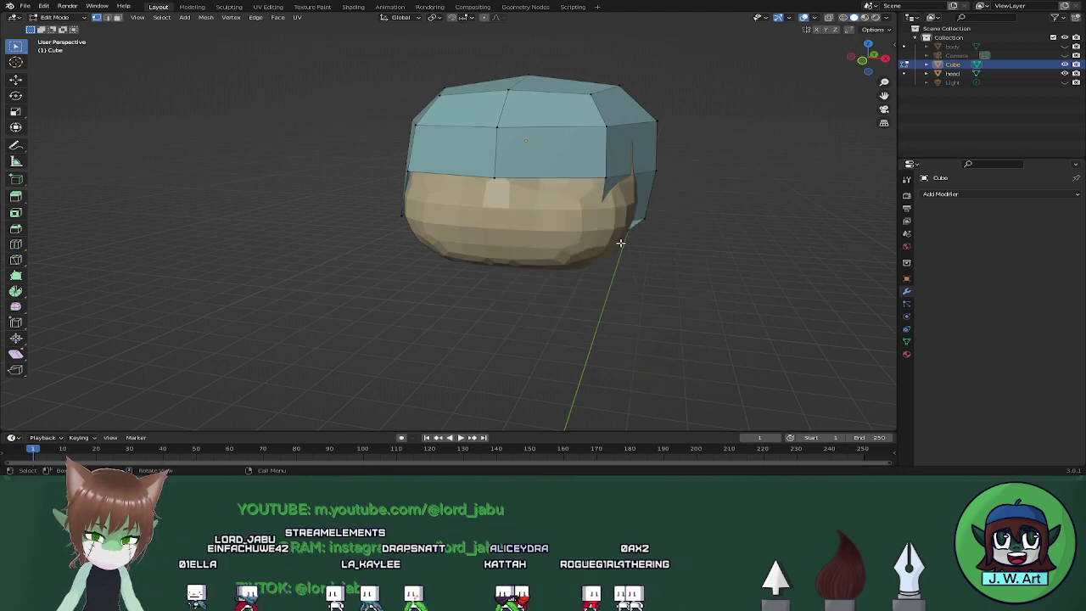
key("g")
key("x")
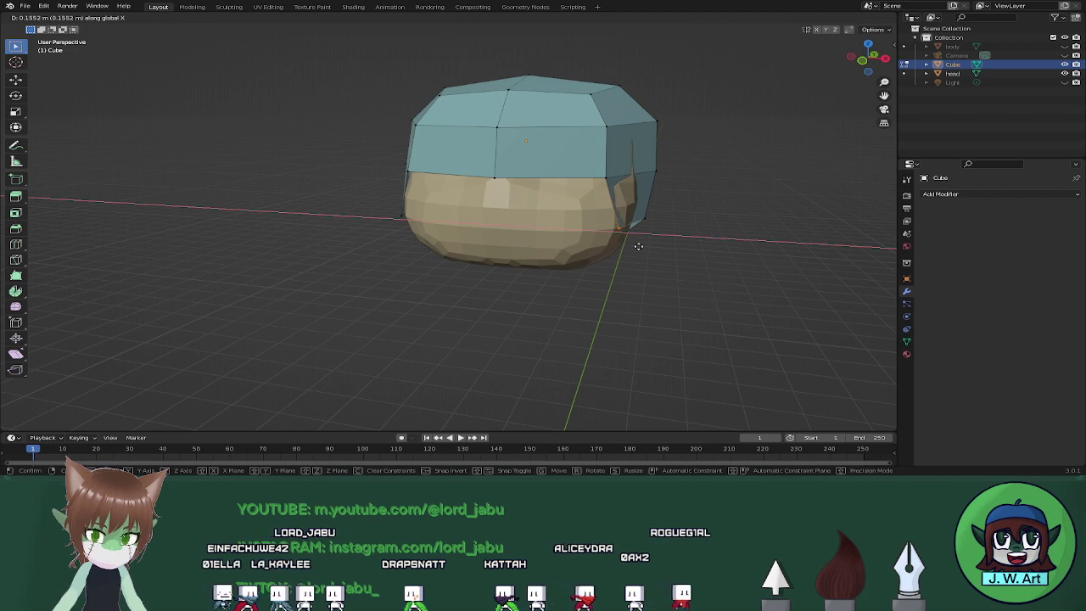
left_click(641, 246)
middle_click_drag(638, 243, 591, 238)
key("g")
key("x")
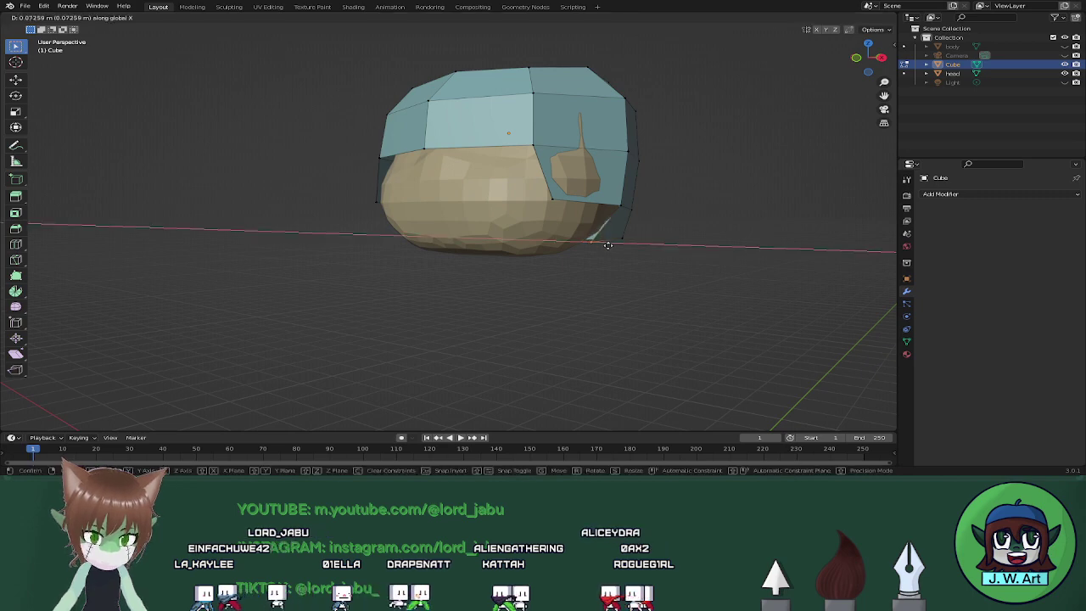
left_click(610, 245)
Move the vertex above and behind the left ear outward along X, and the left brow corner vertex outward by about 0.05 m.
middle_click_drag(609, 244, 597, 192)
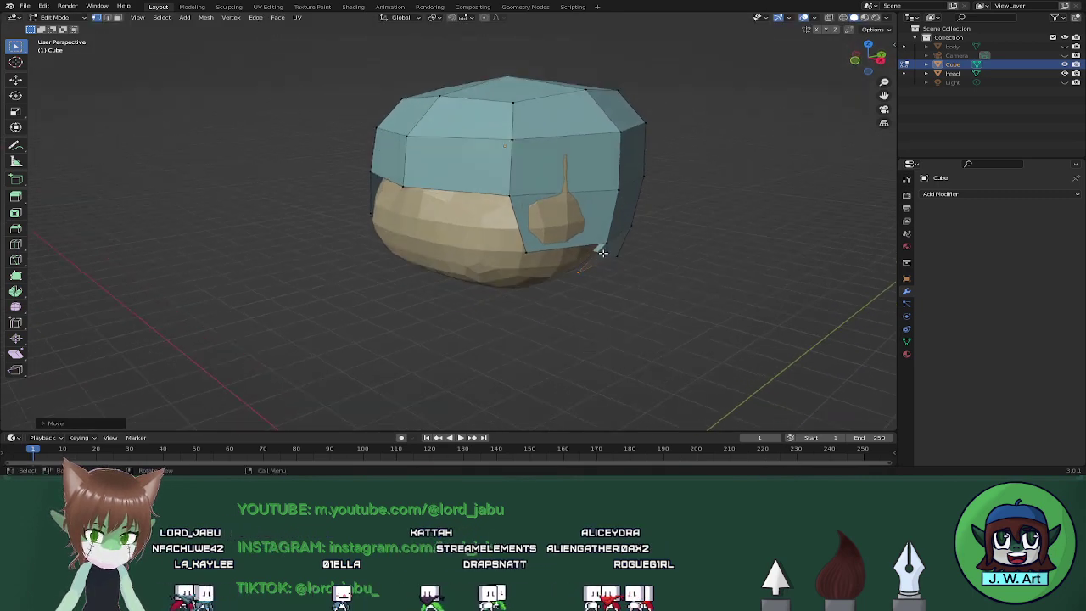
left_click_drag(596, 188, 616, 197)
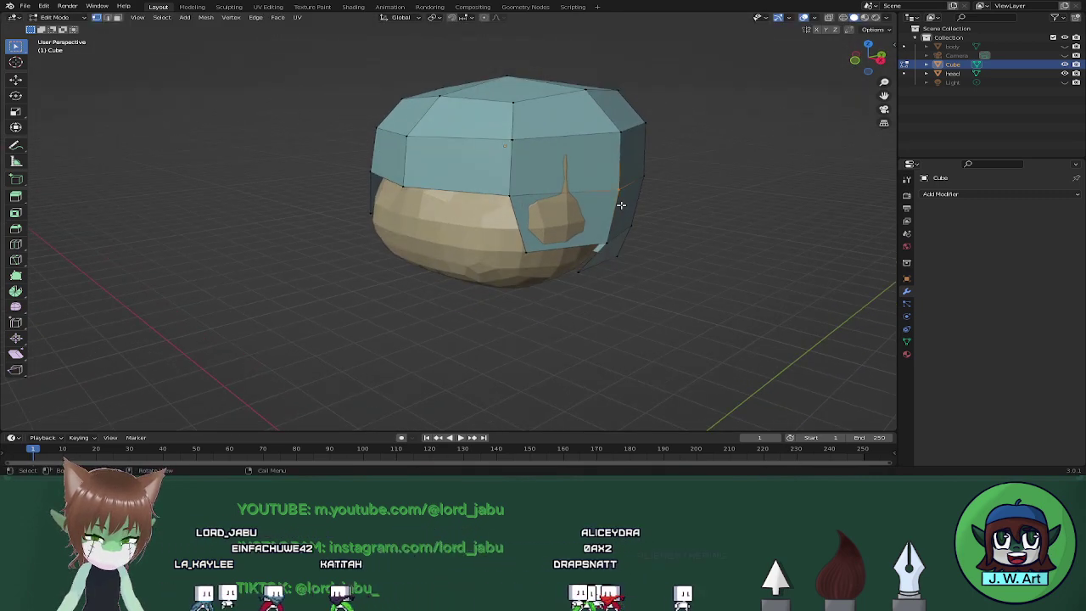
key("g")
key("x")
left_click(622, 206)
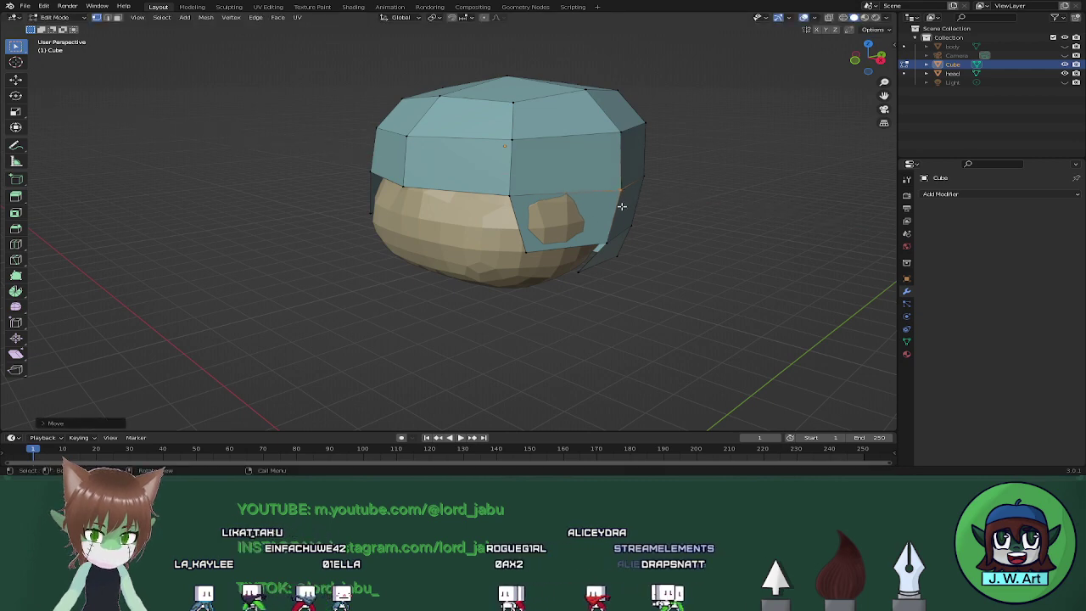
middle_click_drag(622, 206, 613, 189)
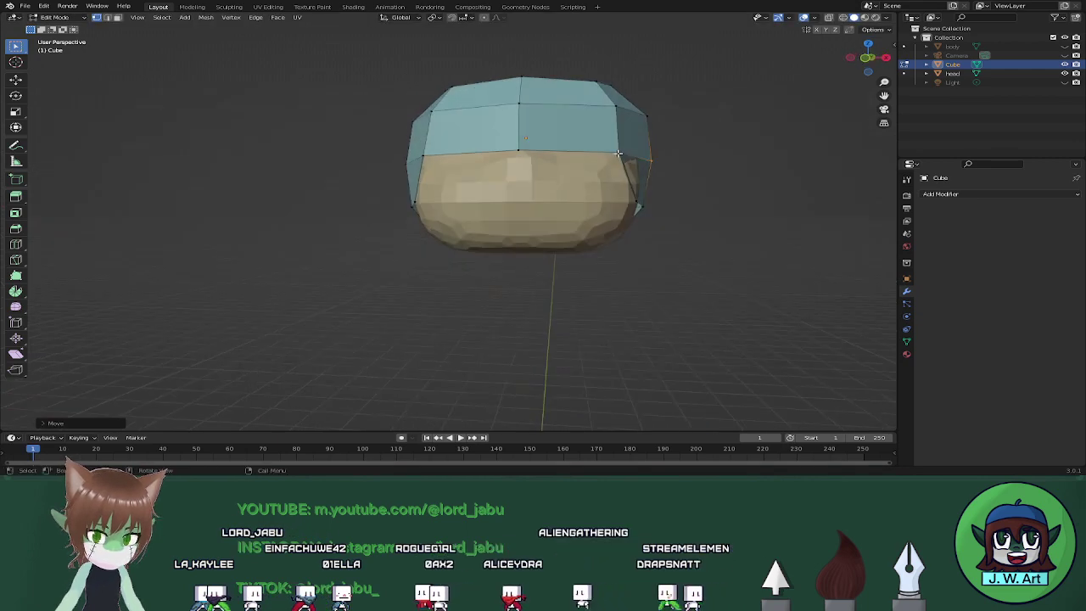
key("g")
key("x")
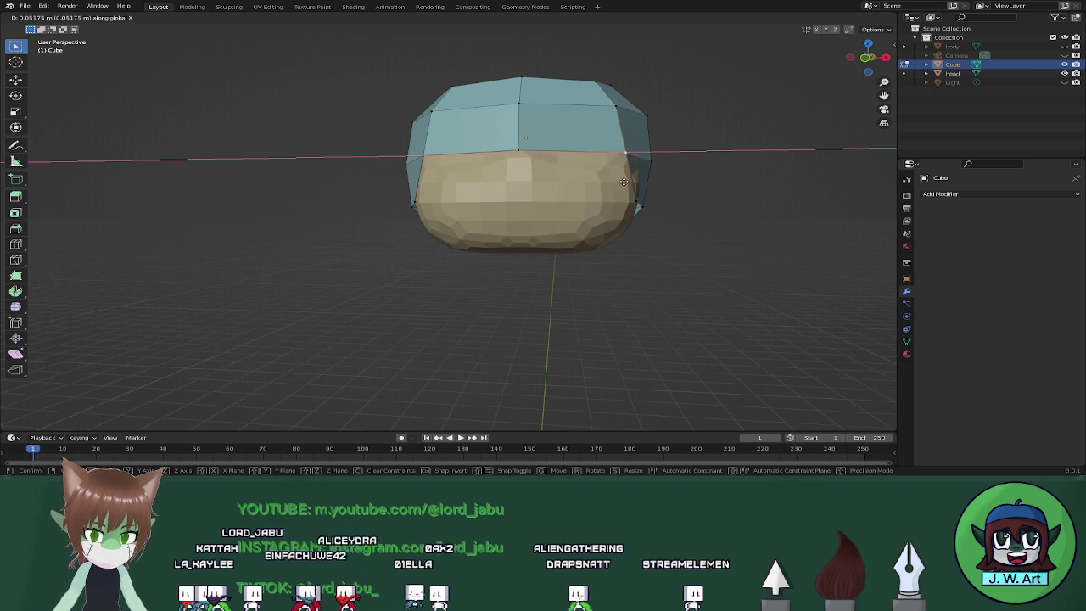
left_click(624, 182)
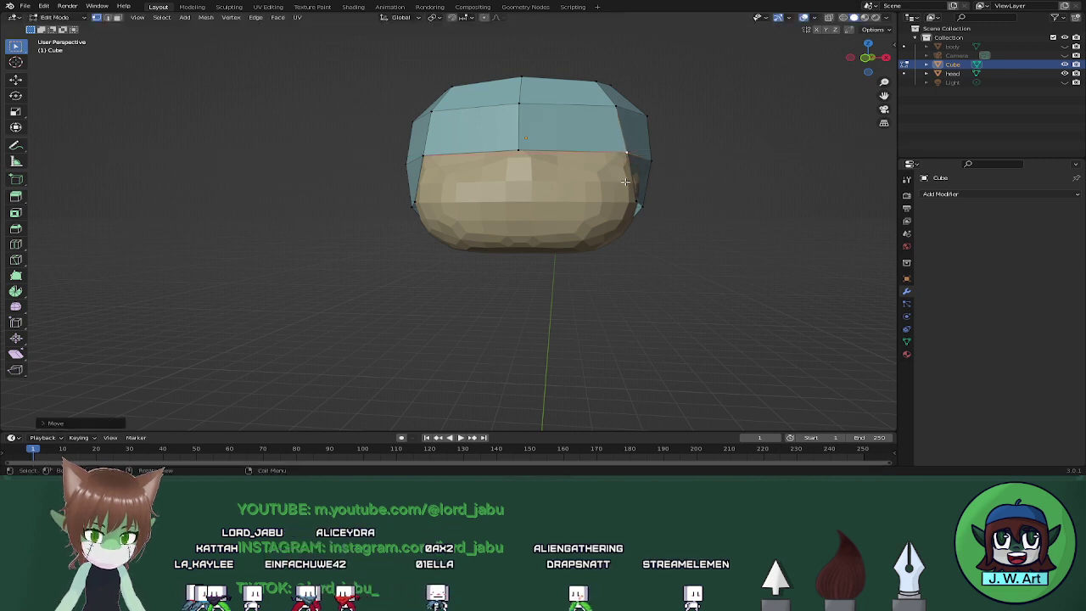
Widen the character's left side of the cube mesh along X, moving the lower vertex behind the ear outward about 0.06 m.
key("g")
key("x")
left_click(646, 231)
middle_click_drag(647, 232, 636, 235)
key("g")
key("x")
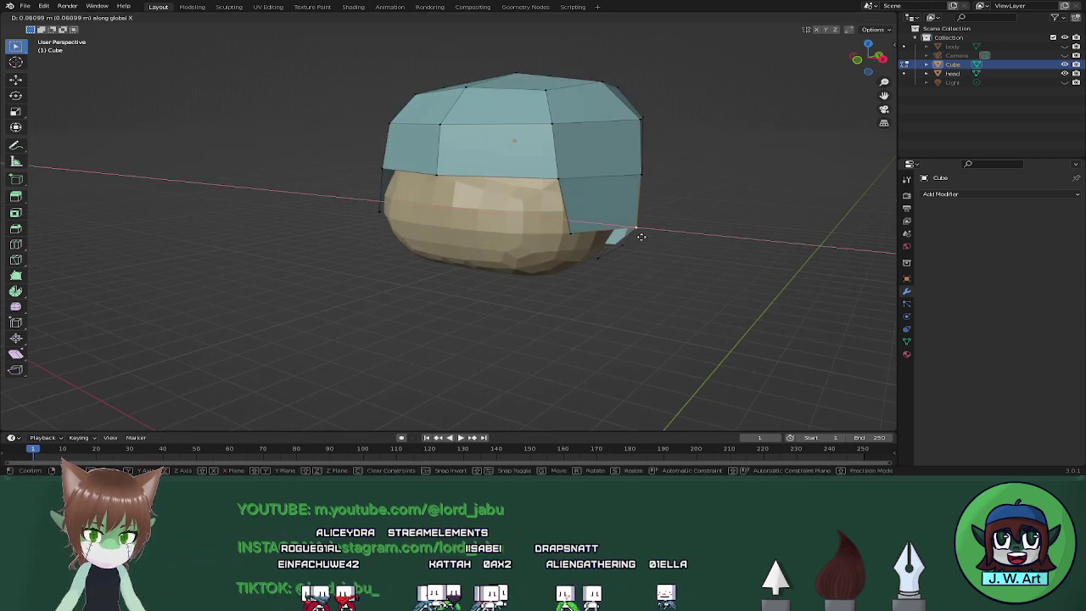
left_click(638, 236)
middle_click_drag(638, 235, 682, 233)
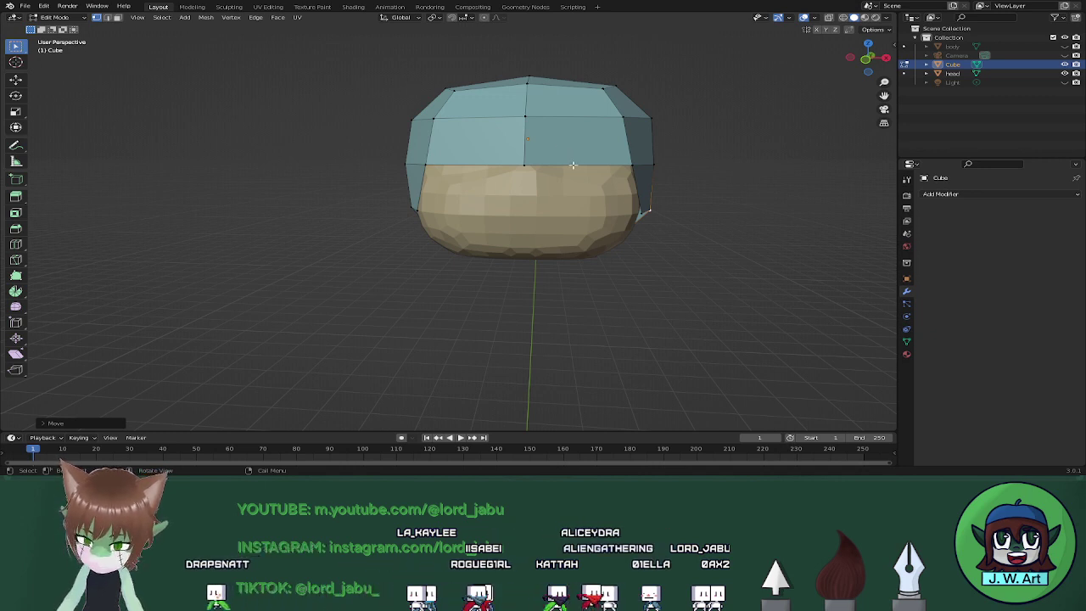
Knife-cut two slanted edges across the front forehead faces, one on each side of the centre line.
key("k")
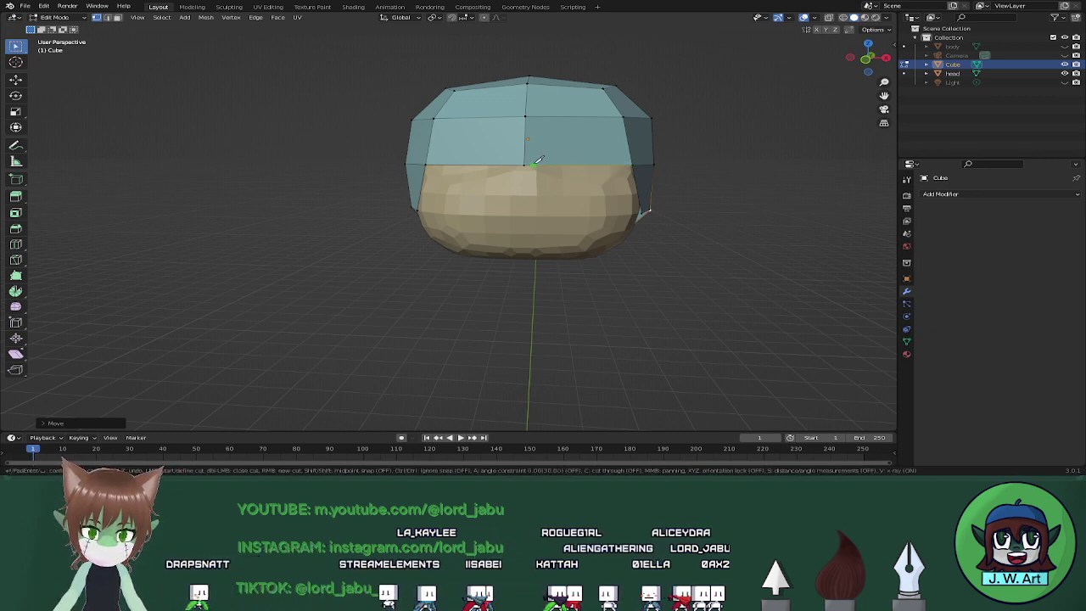
left_click(535, 161)
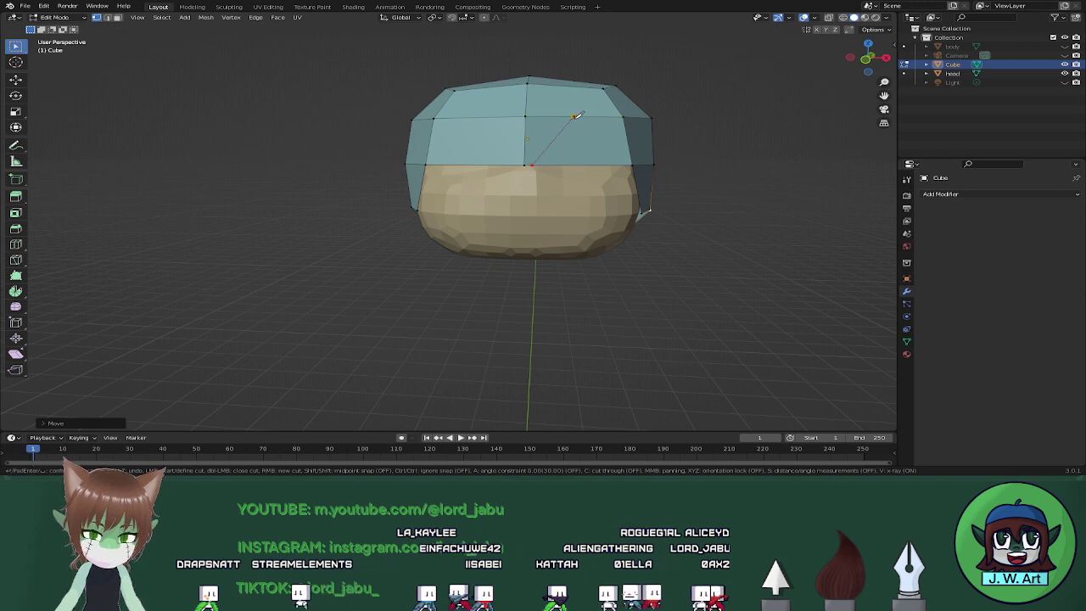
key("Escape")
key("k")
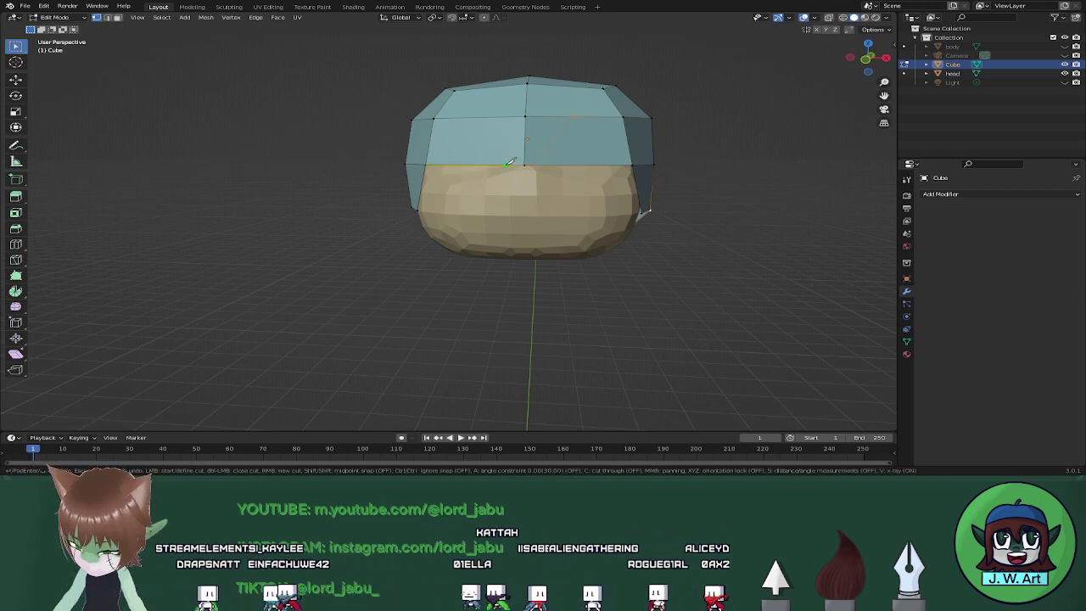
left_click(496, 165)
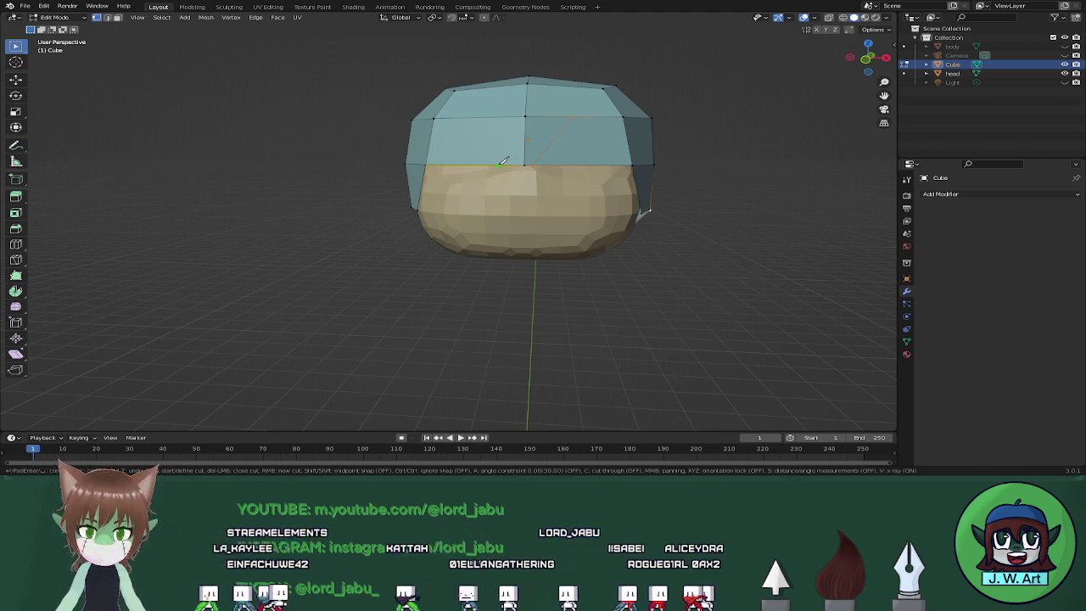
left_click(488, 116)
key("Return")
Knife-cut two more slanted edges near the outer corners of the forehead faces to close off two tapered sections.
key("k")
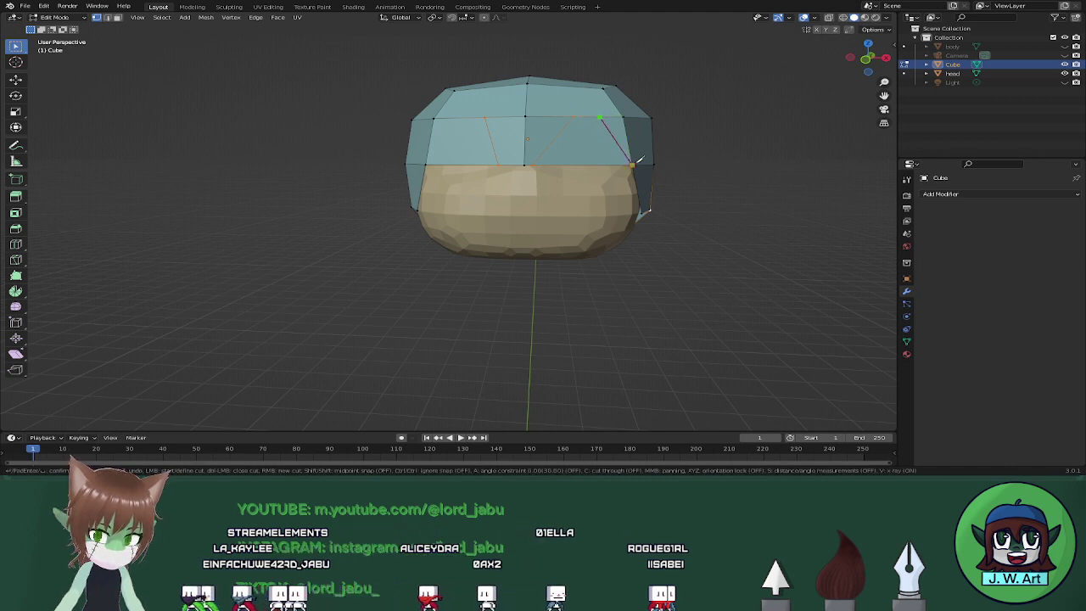
left_click(639, 161)
key("Return")
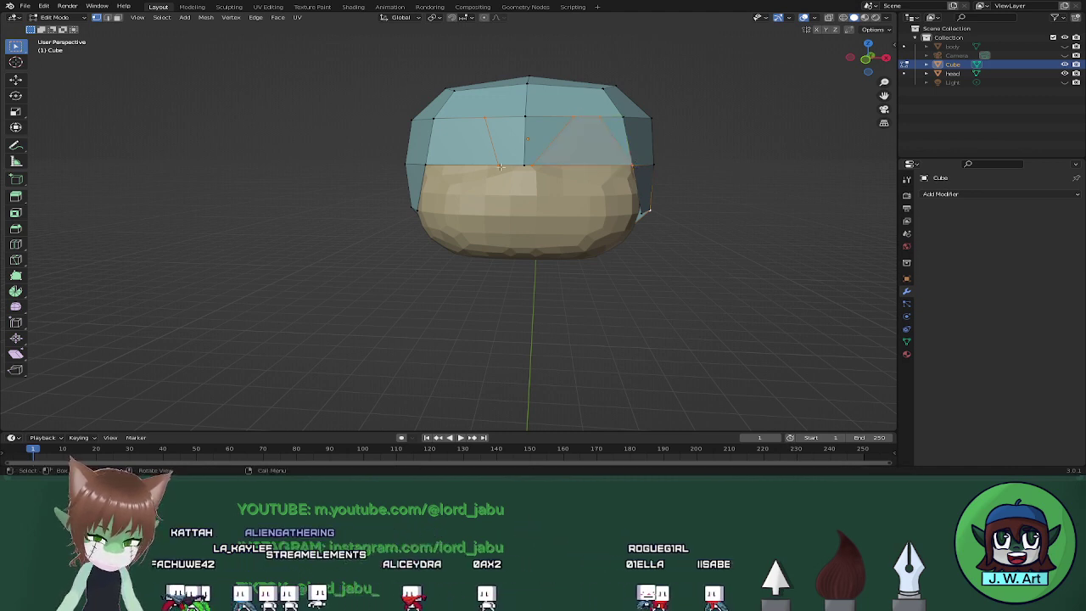
key("k")
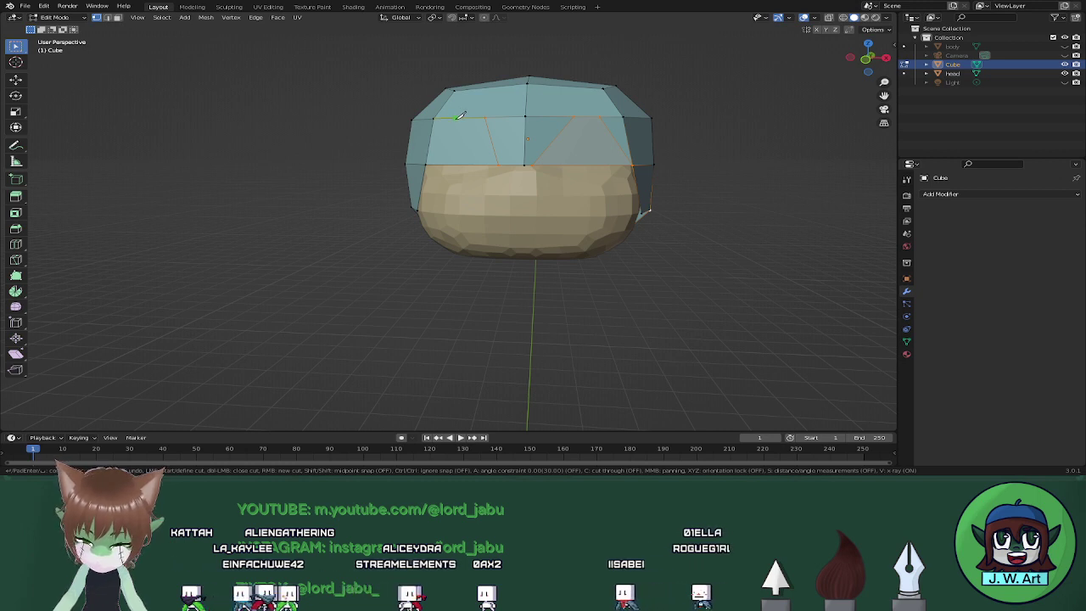
left_click(456, 119)
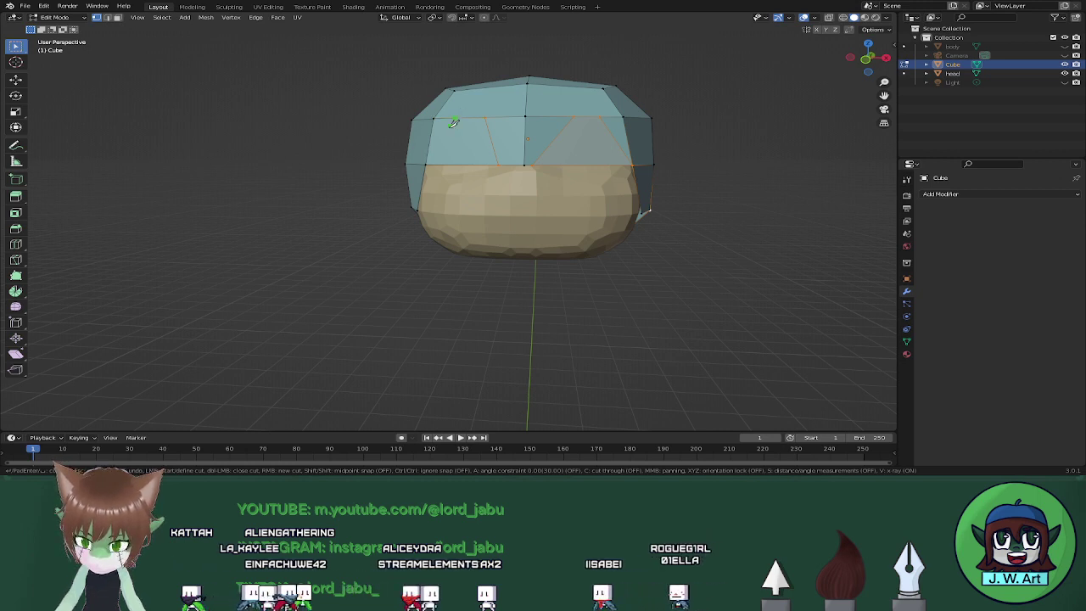
left_click(435, 165)
key("Return")
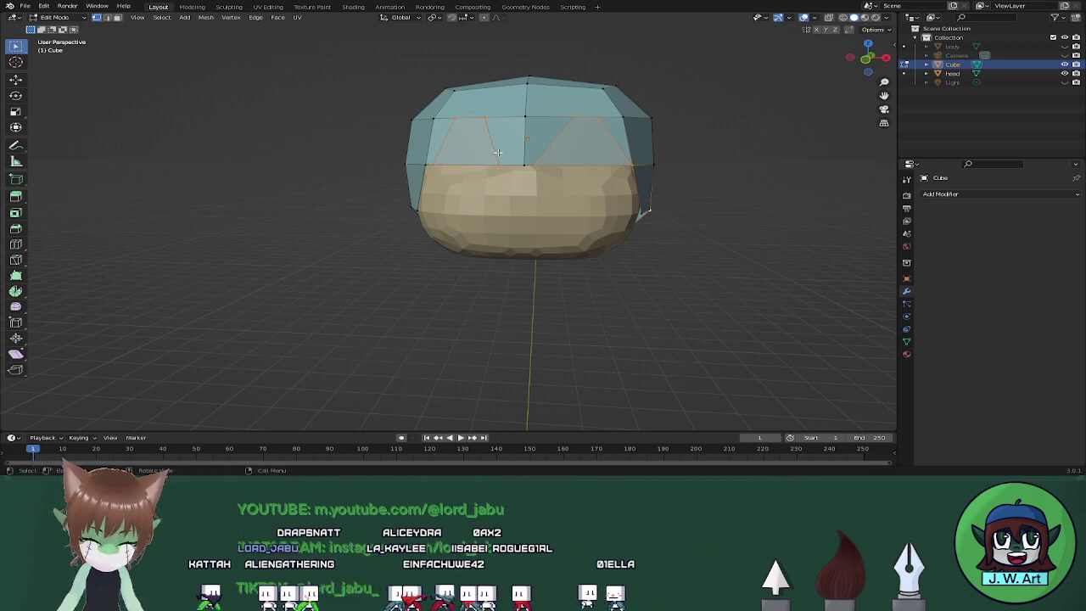
Try to delete the selected forehead faces with the vertex selection, and undo the deletion.
key("x")
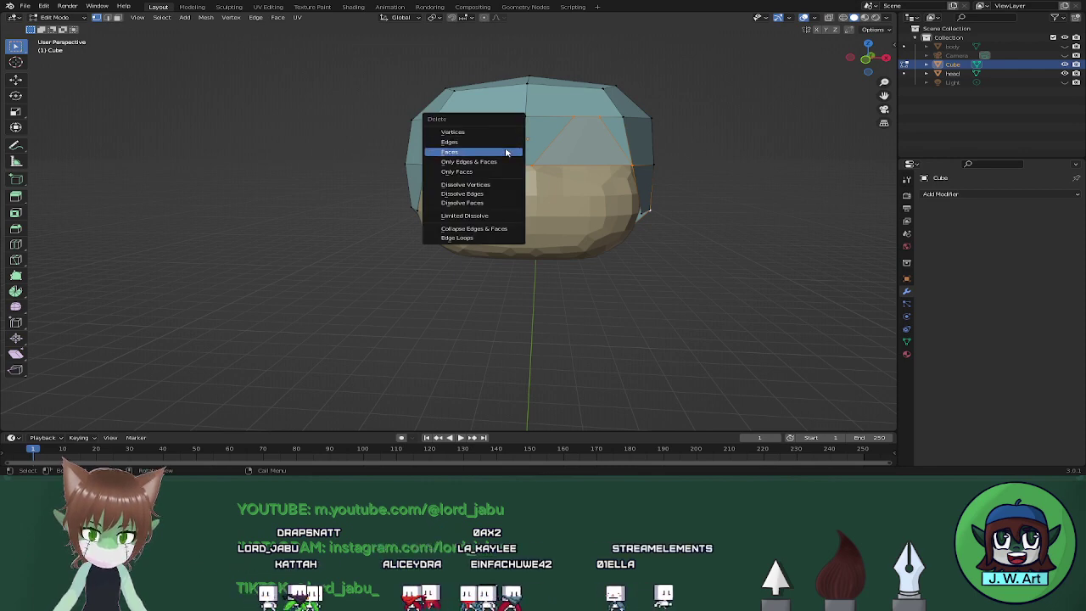
left_click(507, 151)
middle_click_drag(506, 151, 540, 181)
key("ctrl+z")
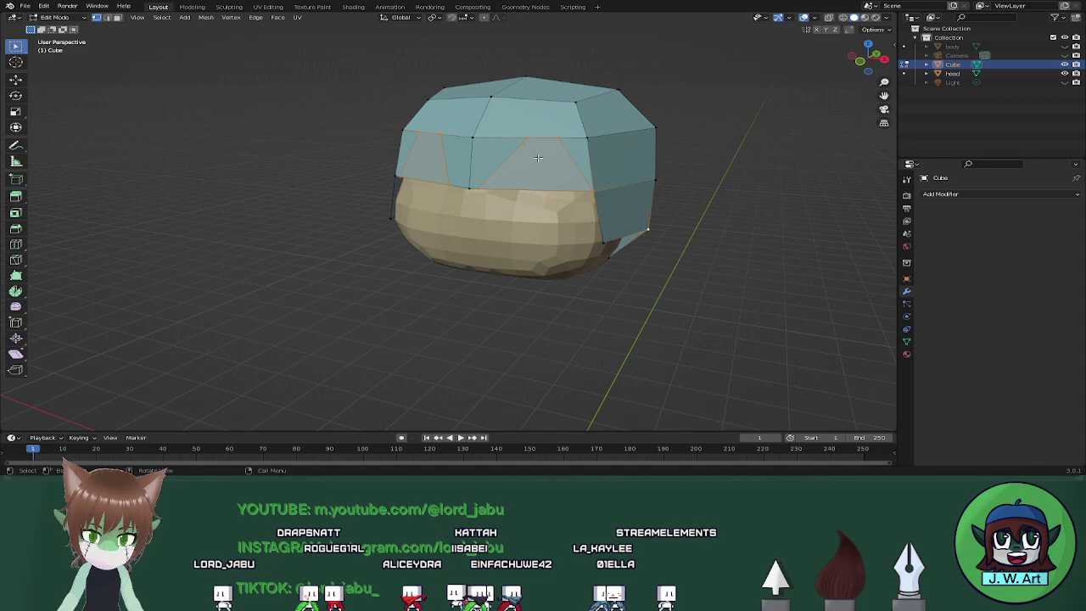
Delete the two tapered faces between the knife cuts to leave a pointed fringe, and return to vertex selection.
key("x")
left_click(418, 170)
middle_click_drag(418, 169, 488, 166)
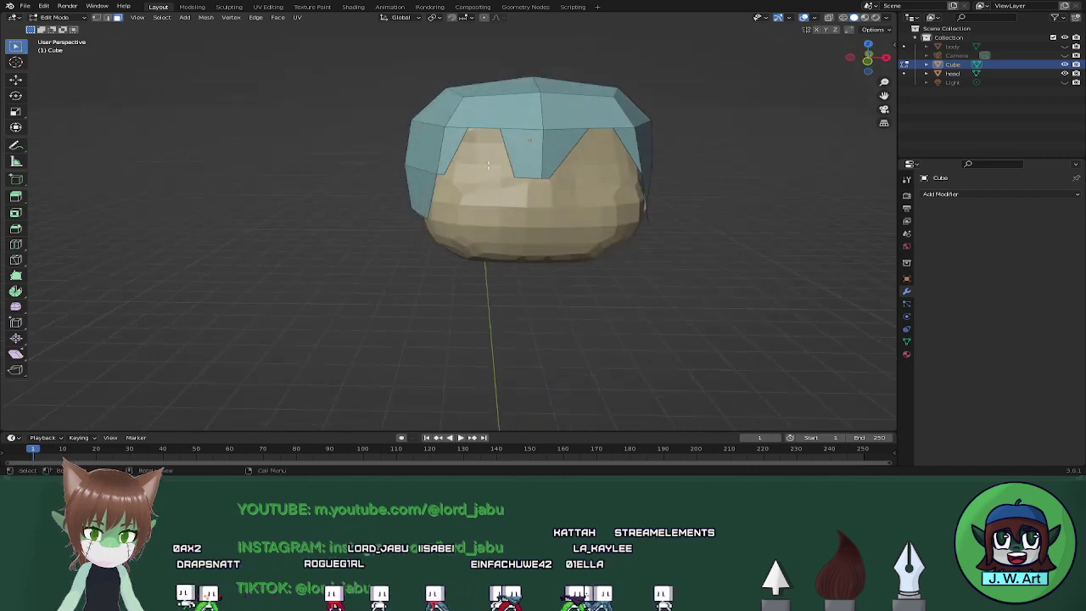
key("1")
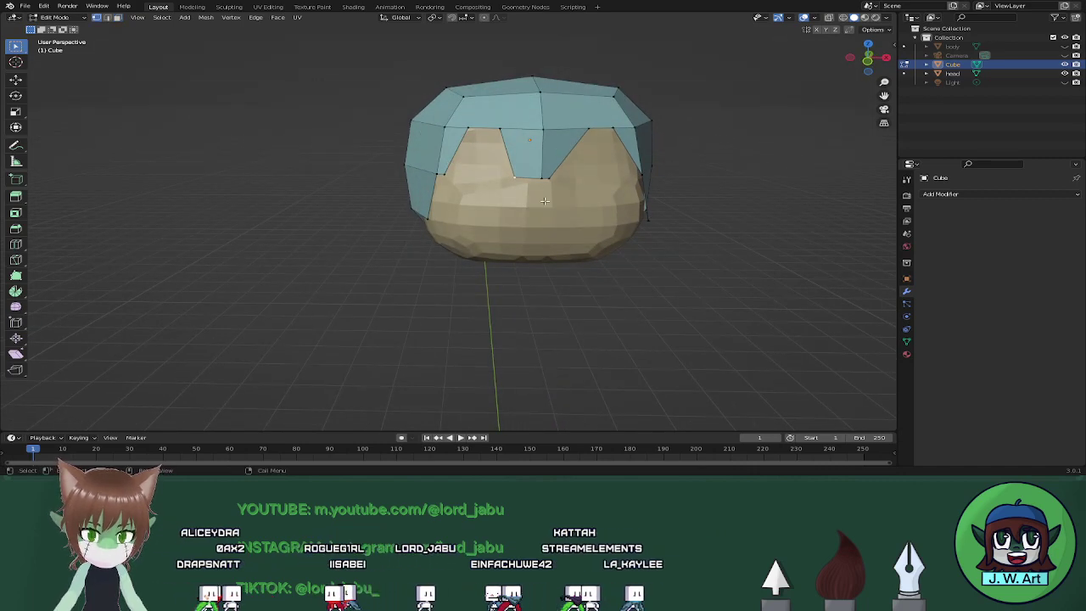
Slide the lower outer vertex of the front fringe along its edge toward the centre line to narrow the tip.
key("shift+v")
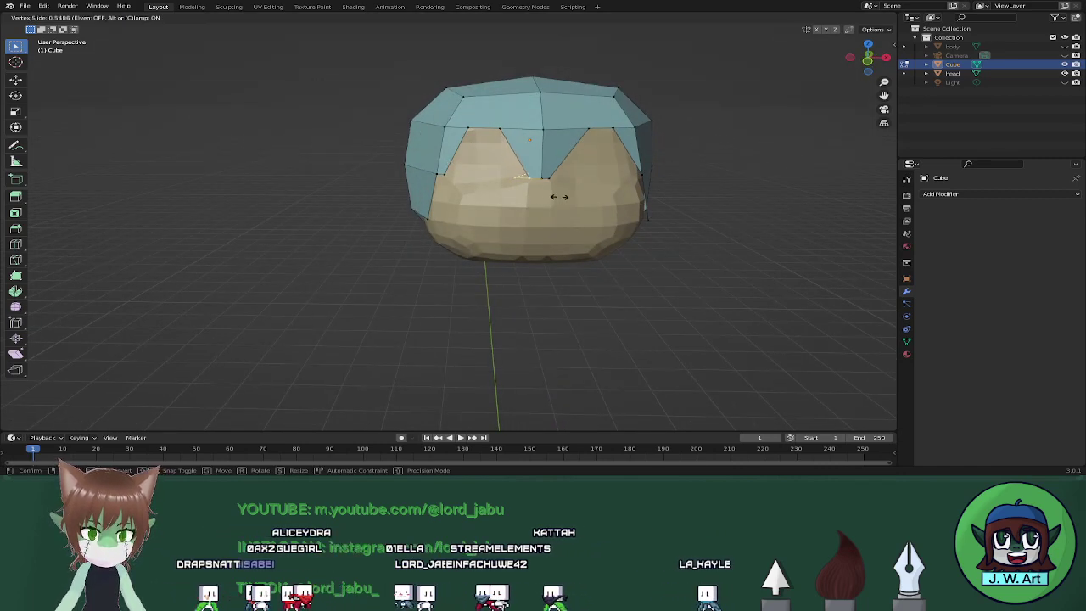
left_click(560, 196)
middle_click_drag(558, 195, 602, 173)
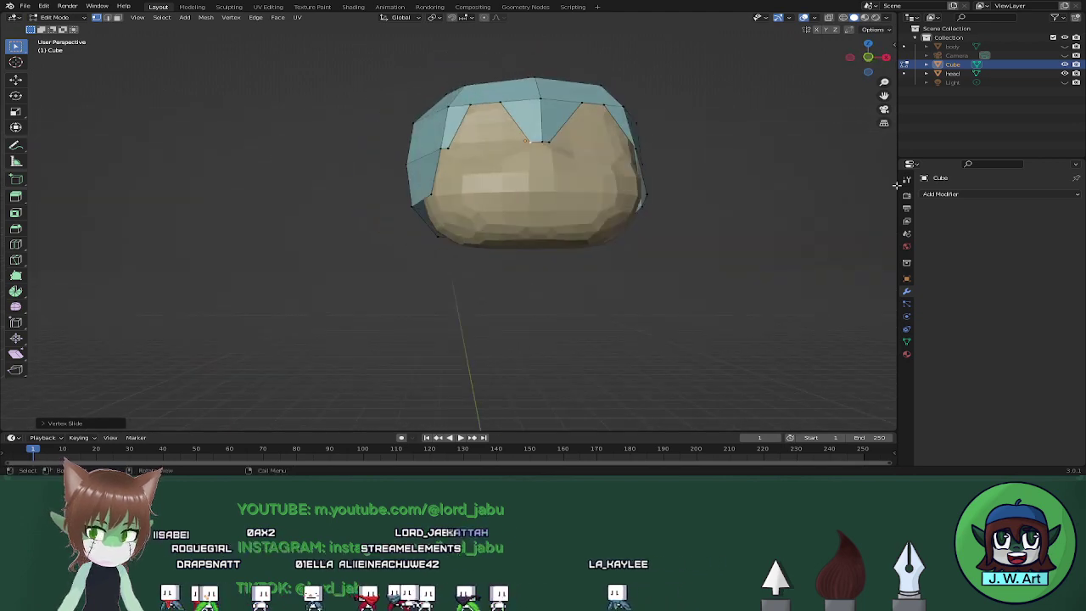
Add a Solidify modifier to the hair shell with a thickness of 0.04 m.
left_click(952, 195)
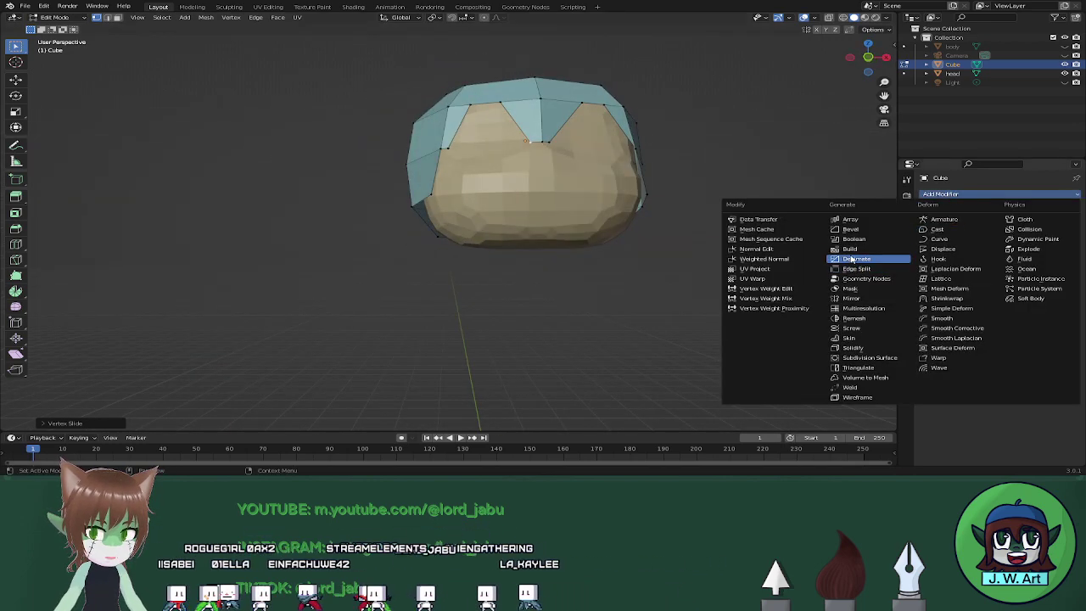
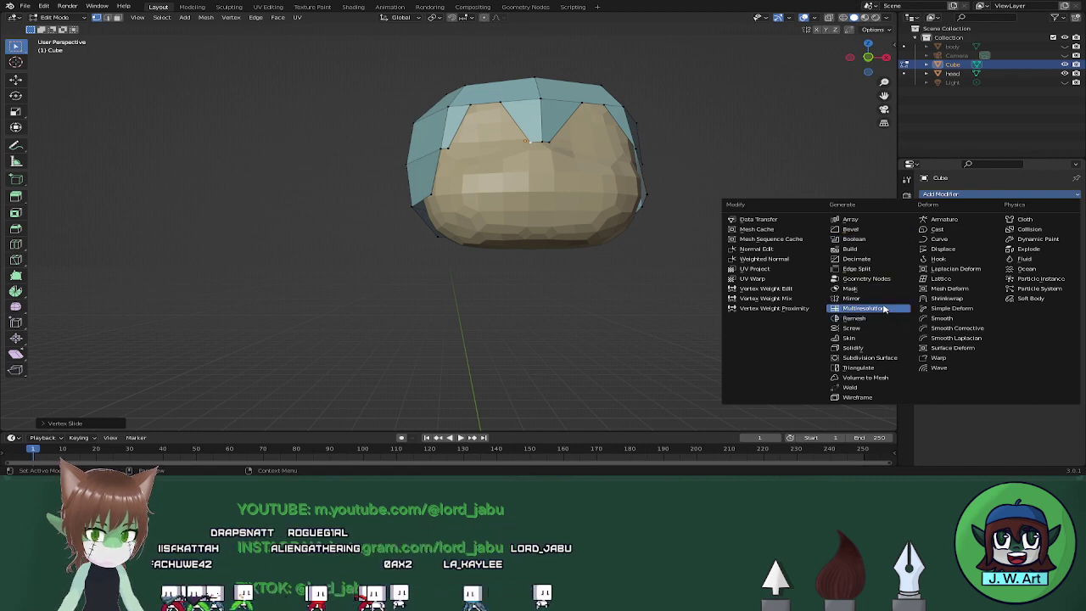
left_click(882, 347)
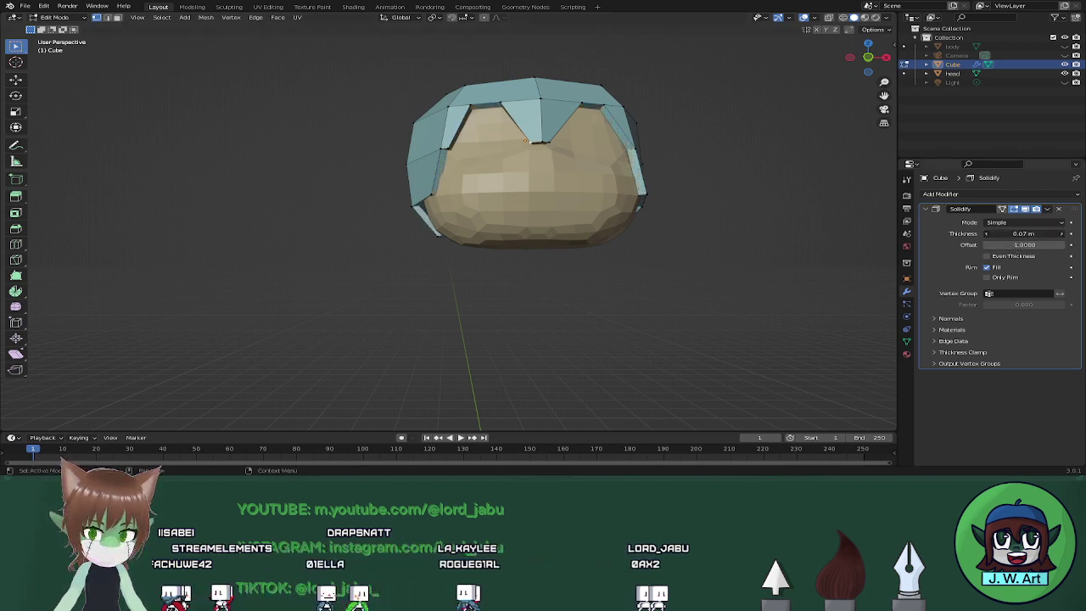
middle_click_drag(832, 236, 756, 252)
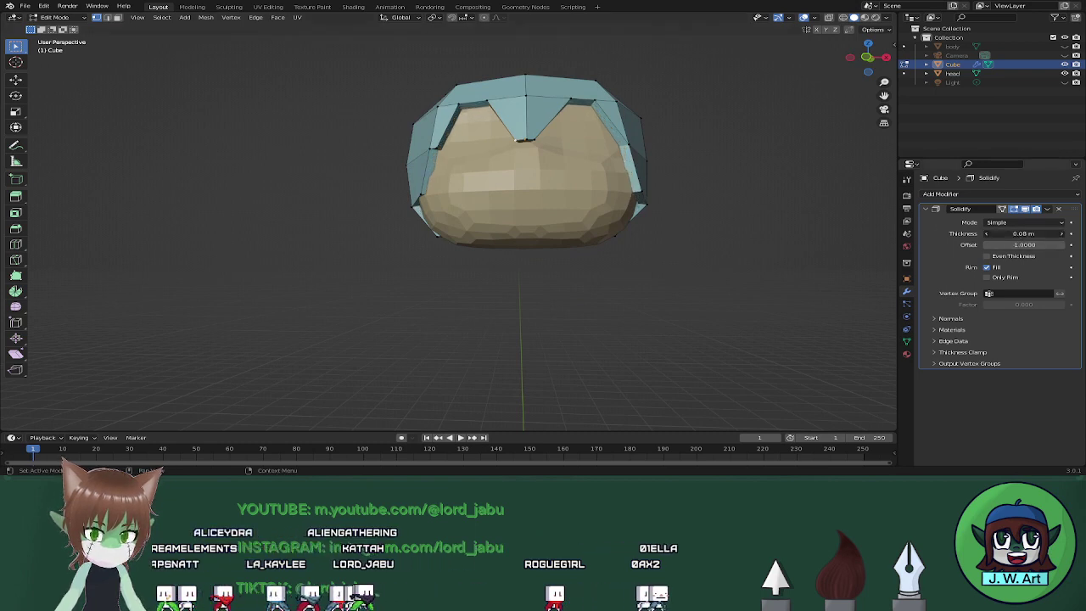
middle_click_drag(764, 248, 732, 255)
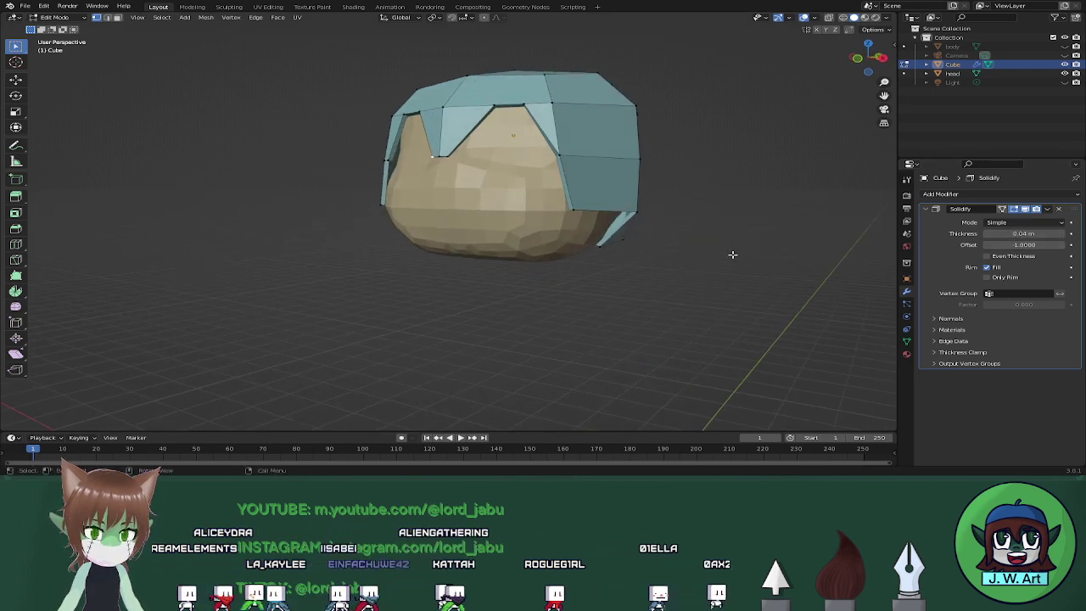
Apply the Solidify modifier in Object Mode and return to Edit Mode.
left_click(1048, 209)
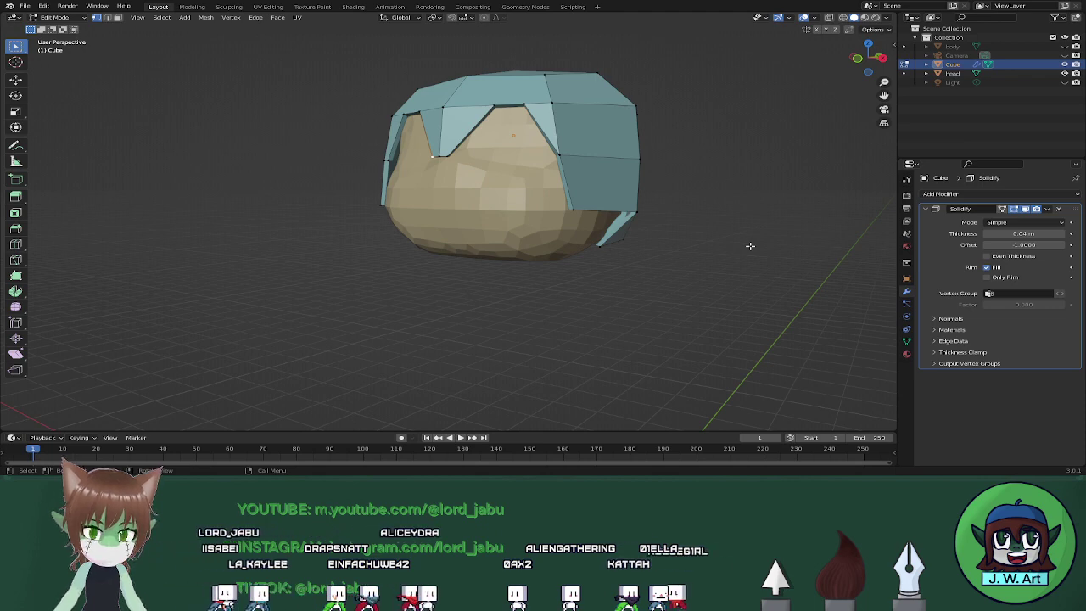
key("Tab")
left_click(1047, 209)
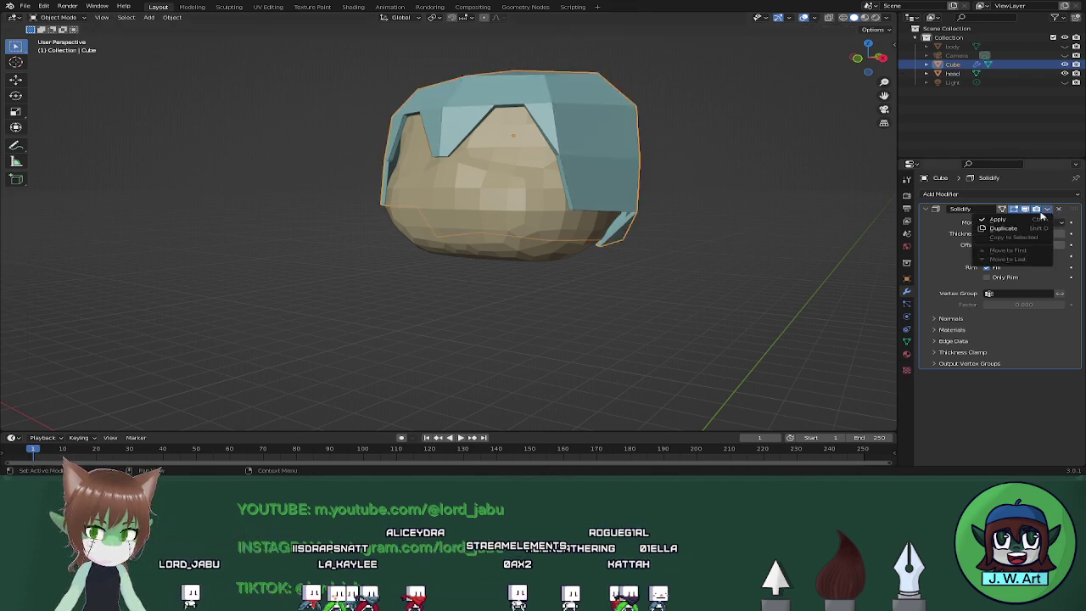
left_click(1018, 221)
key("Tab")
Add a Bevel modifier to the hair shell with 3 segments and an amount of 1.52 m.
left_click(941, 195)
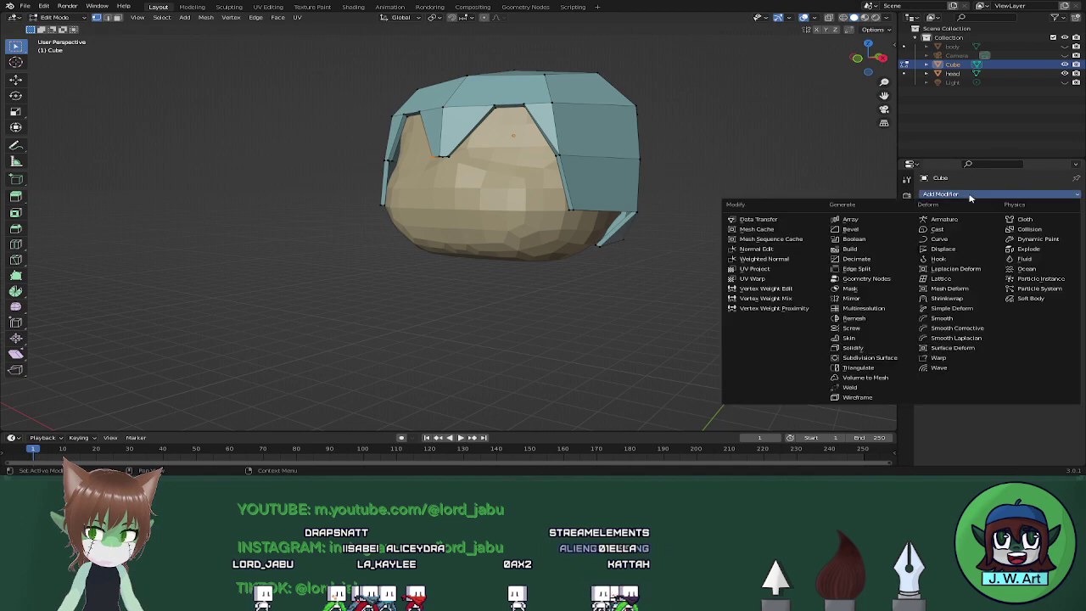
left_click(854, 232)
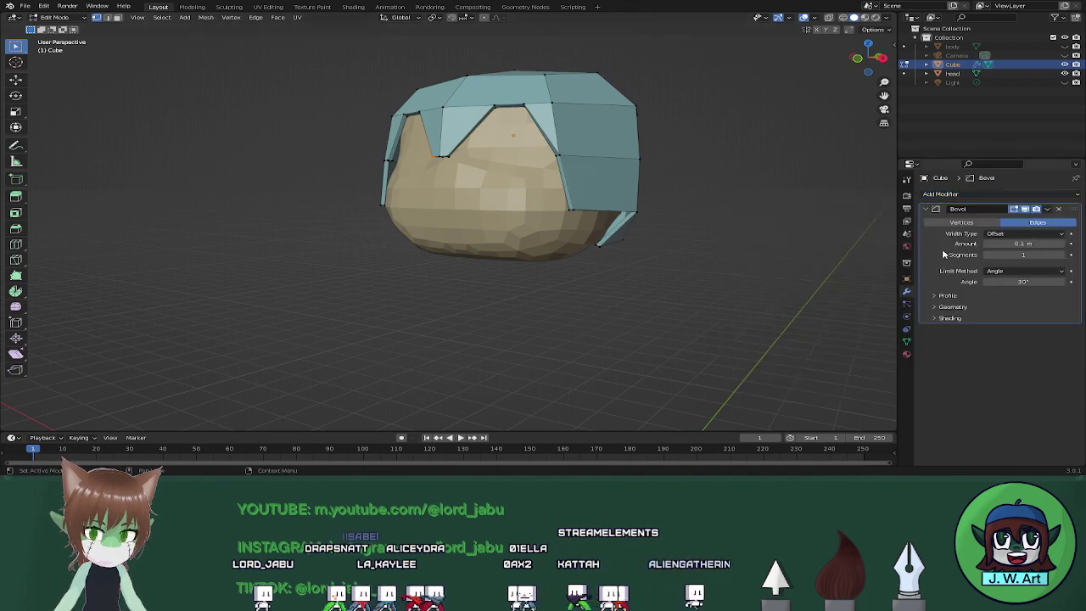
left_click(1063, 256)
left_click(1063, 255)
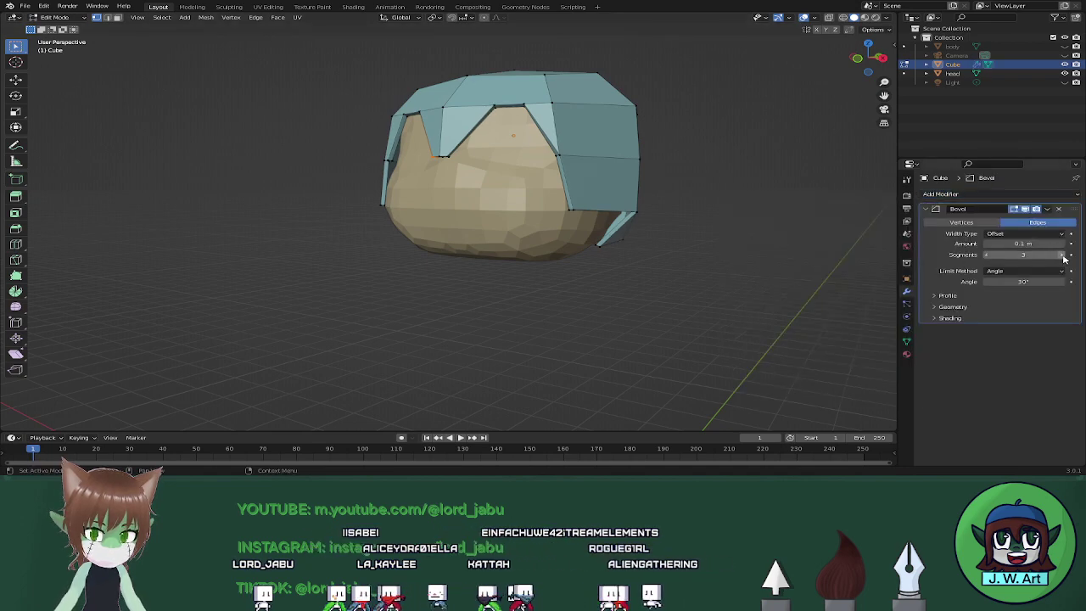
left_click_drag(1023, 243, 1071, 244)
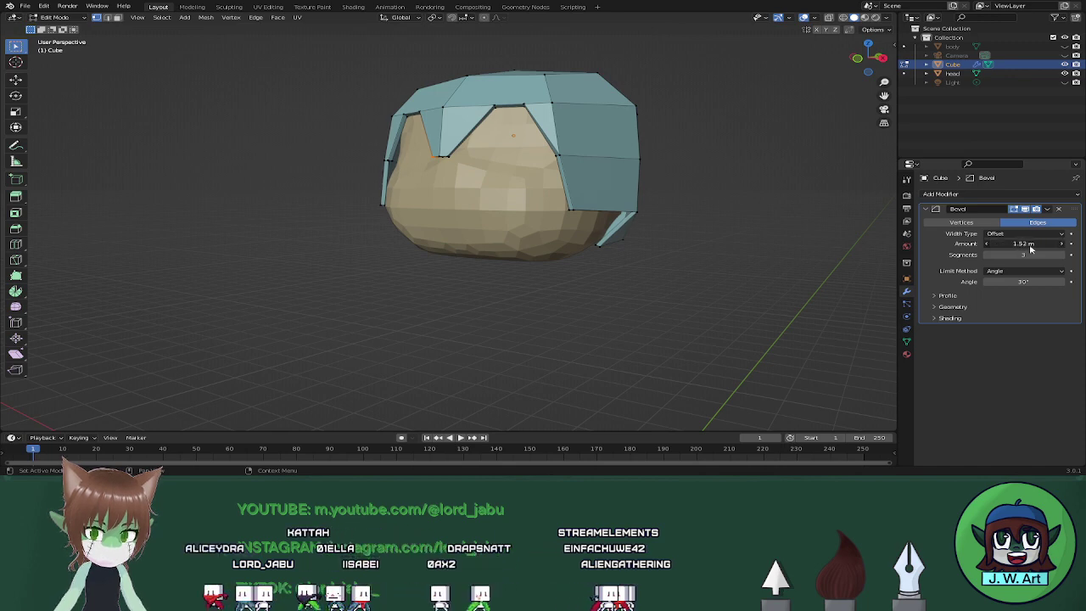
Try making the Bevel modifier affect vertices instead of edges, and undo the switch.
middle_click_drag(656, 272, 739, 260)
left_click(981, 224)
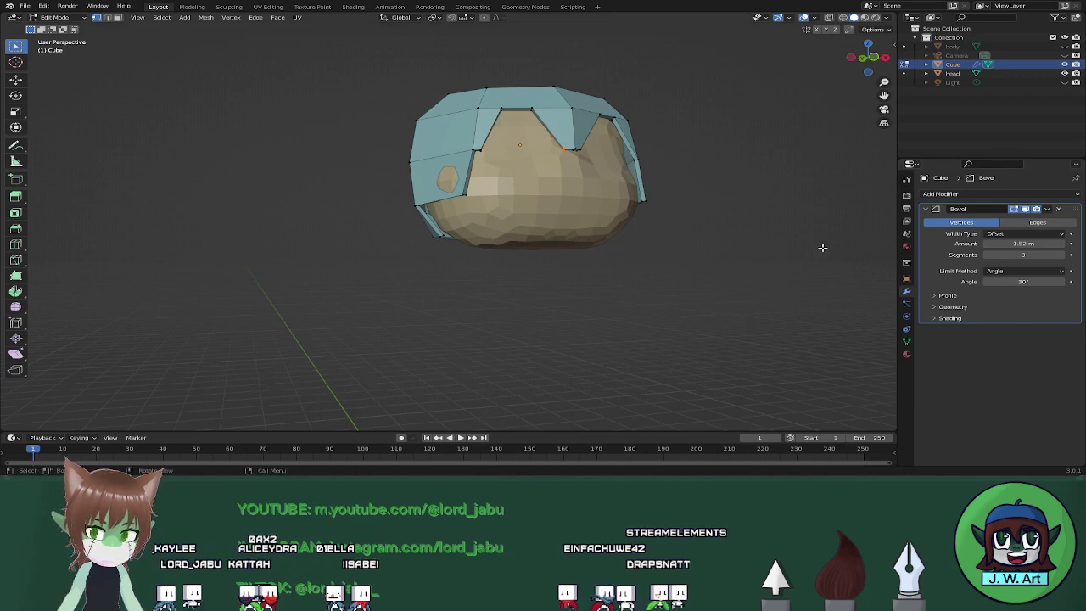
key("ctrl+z")
mouse_move(821, 245)
middle_mouse_down()
mouse_move(703, 303)
mouse_move(696, 283)
mouse_move(811, 260)
middle_mouse_up()
Switch to Object Mode and set the Bevel modifier's amount to 3.06 m.
key("Tab")
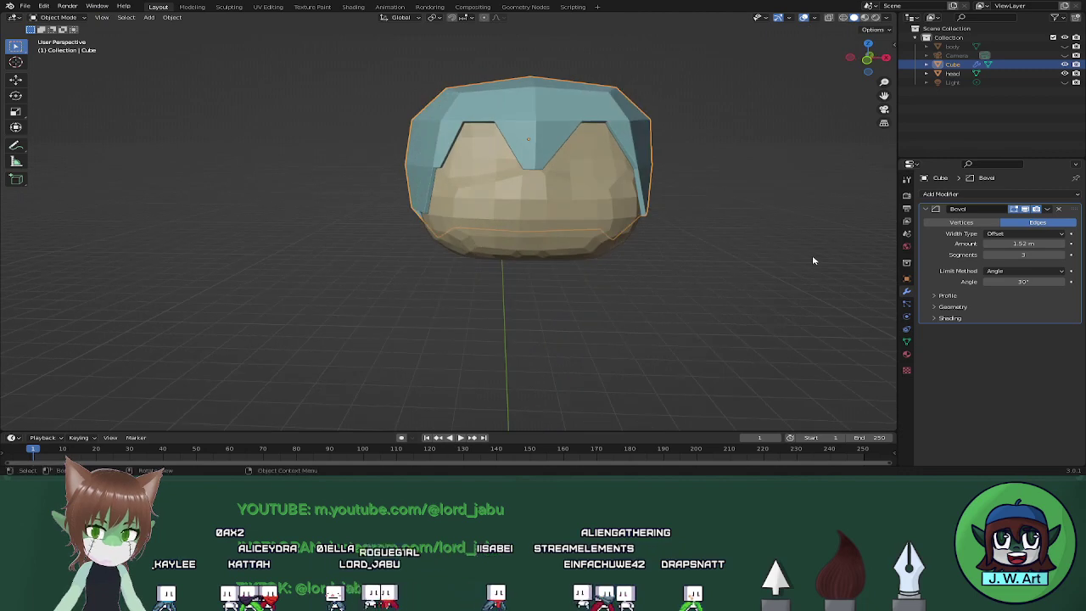
left_click_drag(1024, 243, 1059, 244)
middle_click_drag(666, 267, 577, 274)
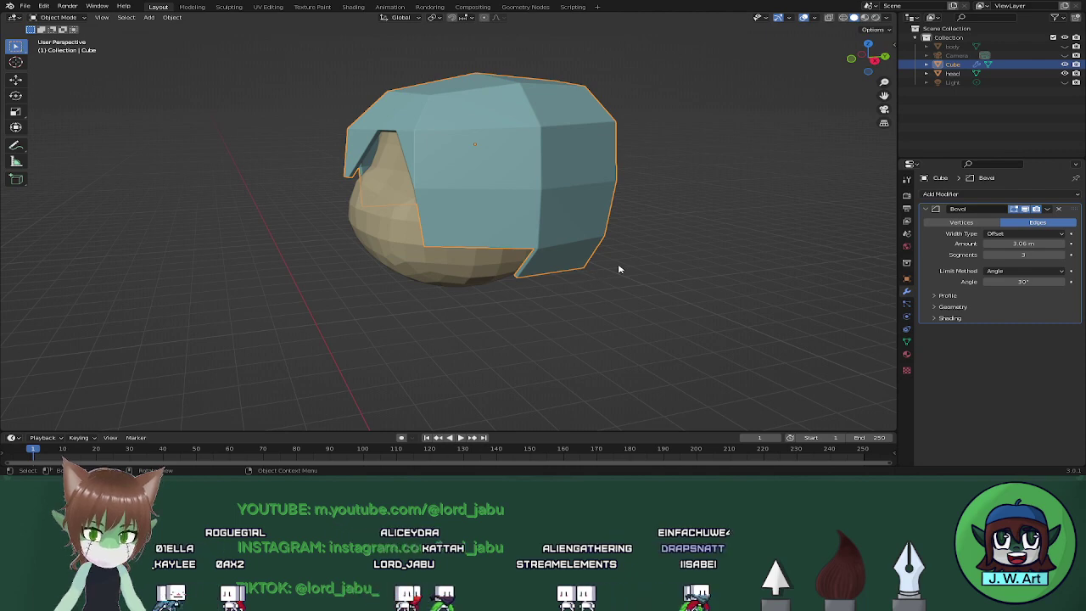
Apply the Bevel modifier, check the resulting mesh in wireframe, and undo the application.
left_click(1047, 208)
left_click(992, 219)
key("Tab")
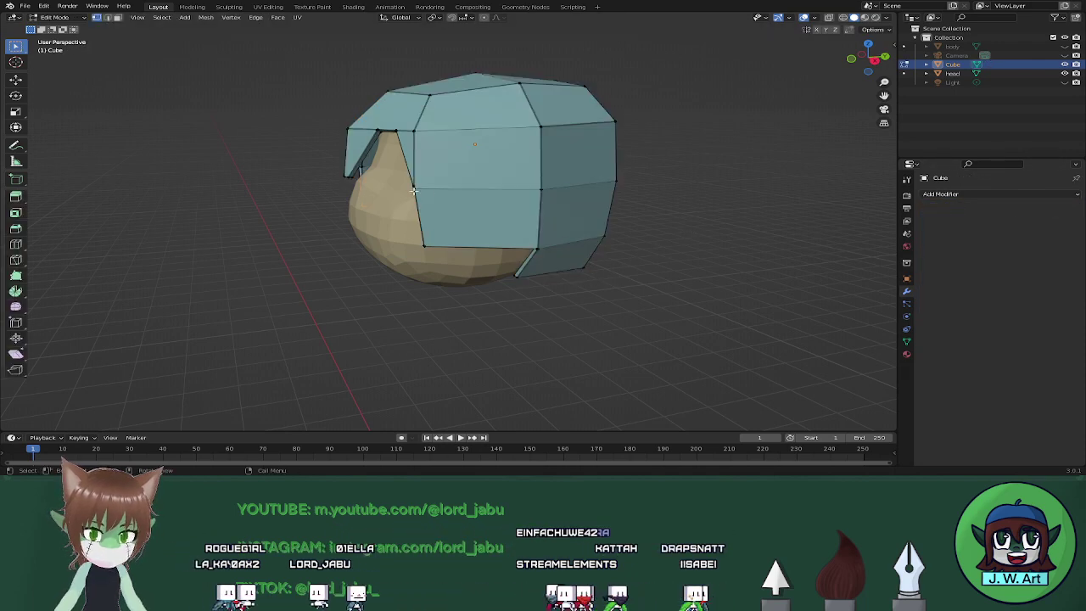
key("shift+z")
key("shift+z")
key("Tab")
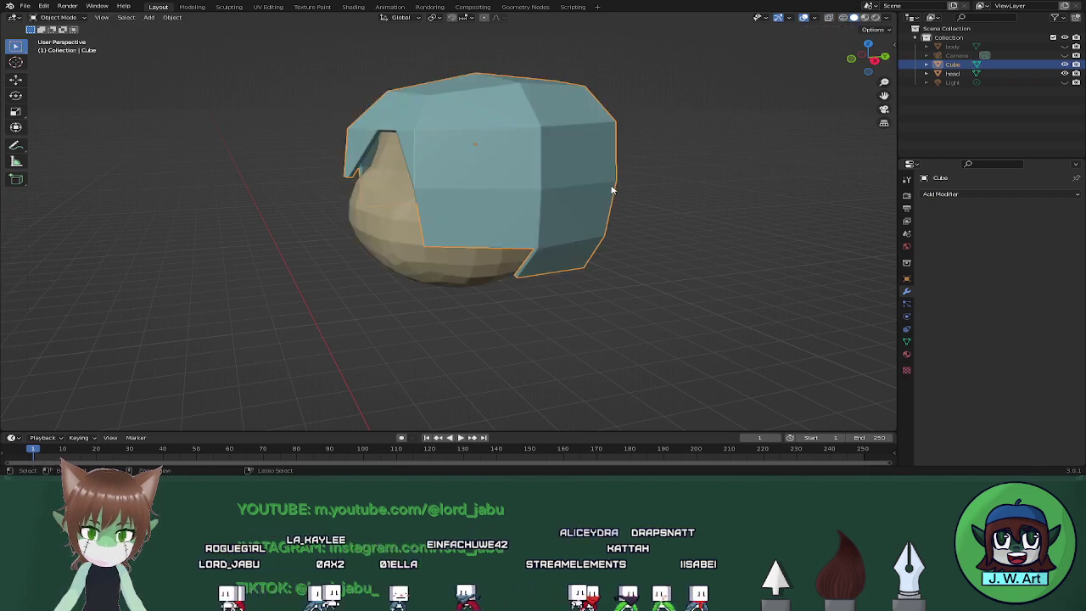
key("ctrl+z")
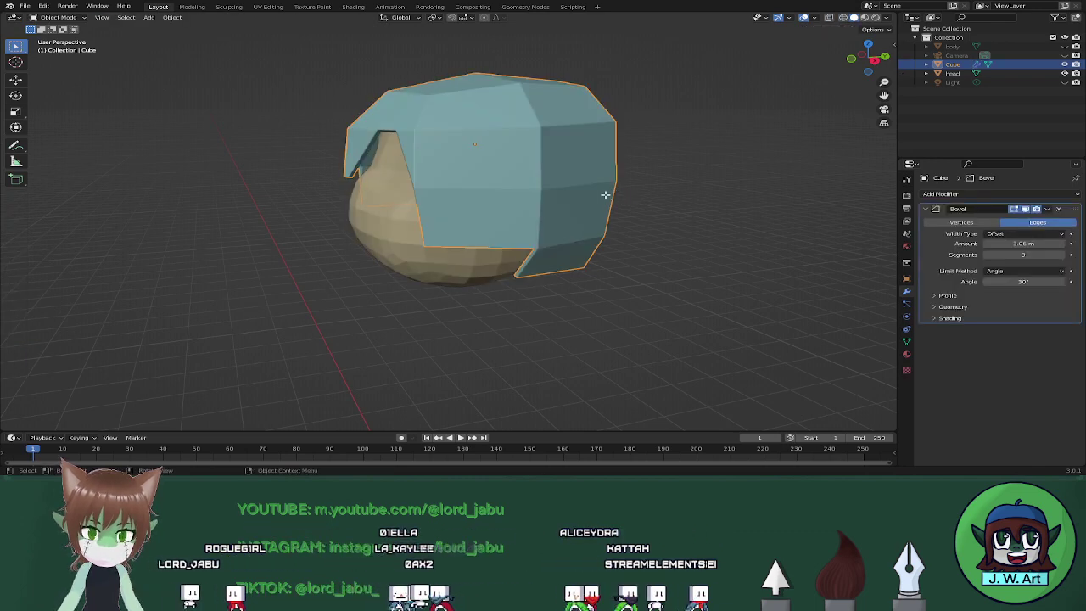
Select all front fringe vertices through the mesh in Edit Mode and move them along Y toward the head.
key("Tab")
left_click_drag(375, 190, 375, 189)
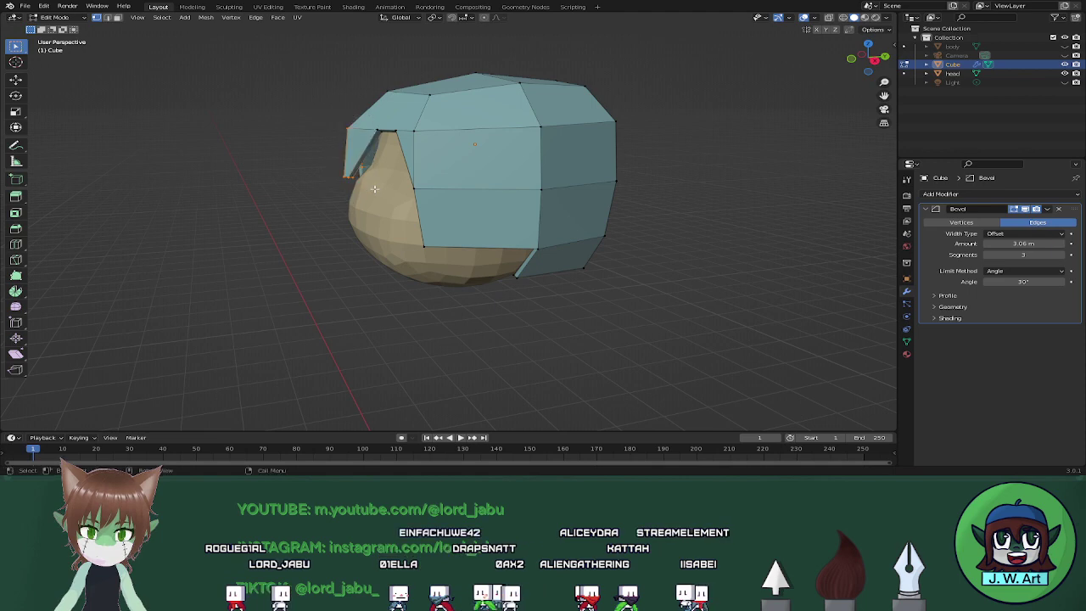
key("shift+z")
left_click_drag(323, 89, 402, 186)
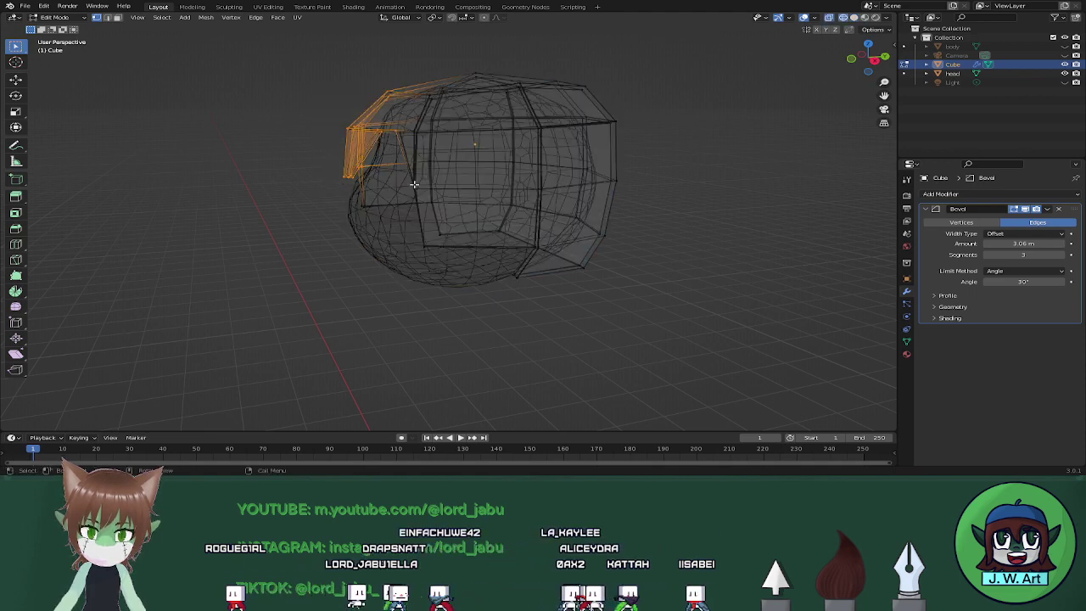
mouse_move(415, 184)
middle_mouse_down()
mouse_move(388, 188)
mouse_move(359, 149)
middle_mouse_up()
key("shift+z")
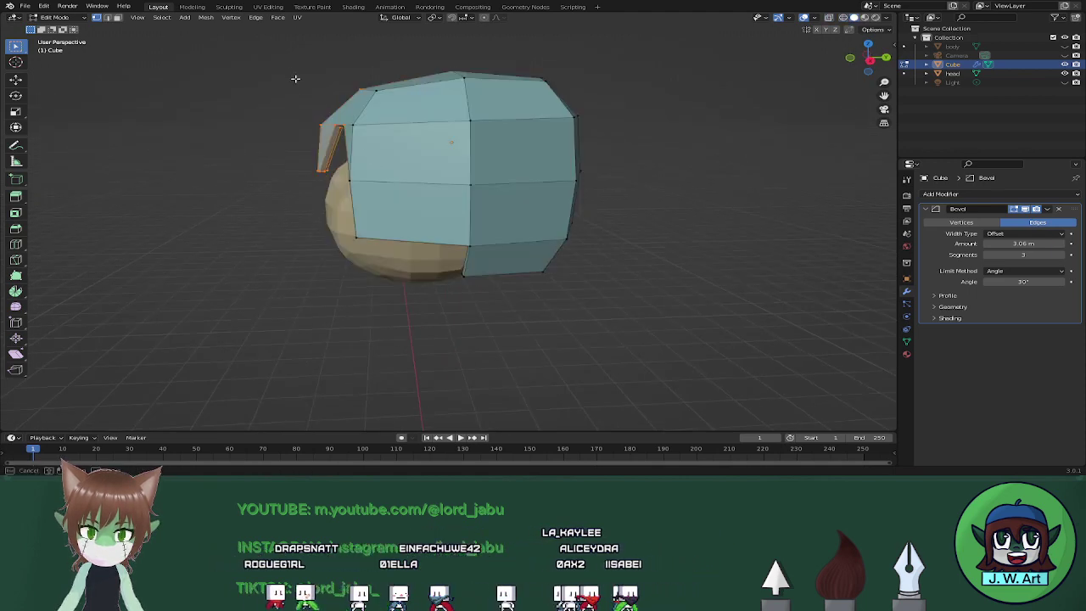
left_click_drag(290, 74, 336, 159)
key("shift+z")
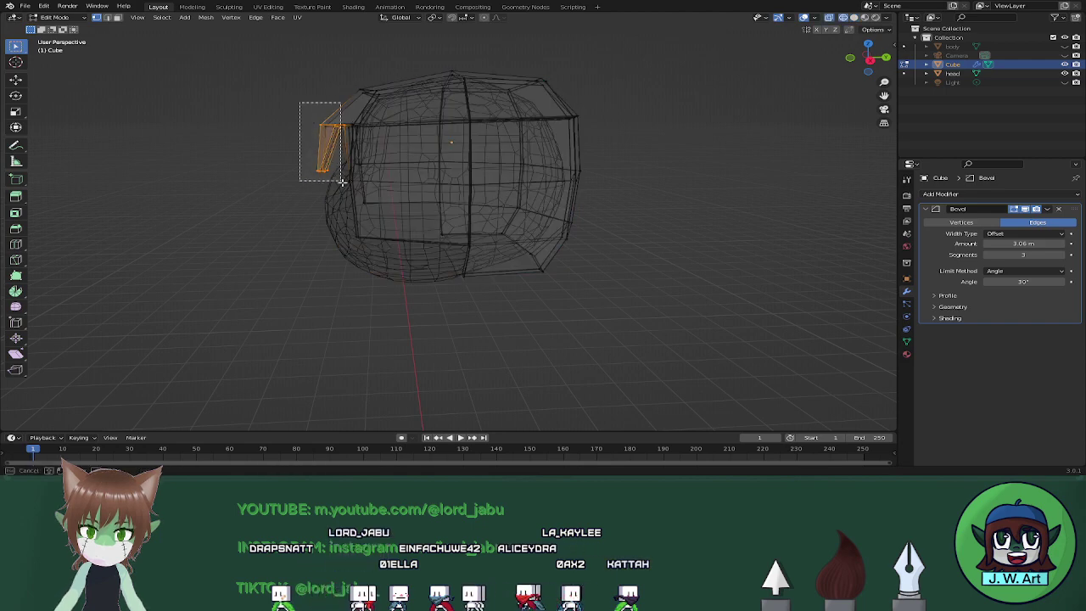
middle_click_drag(349, 185, 374, 198)
key("shift+z")
key("g")
key("x")
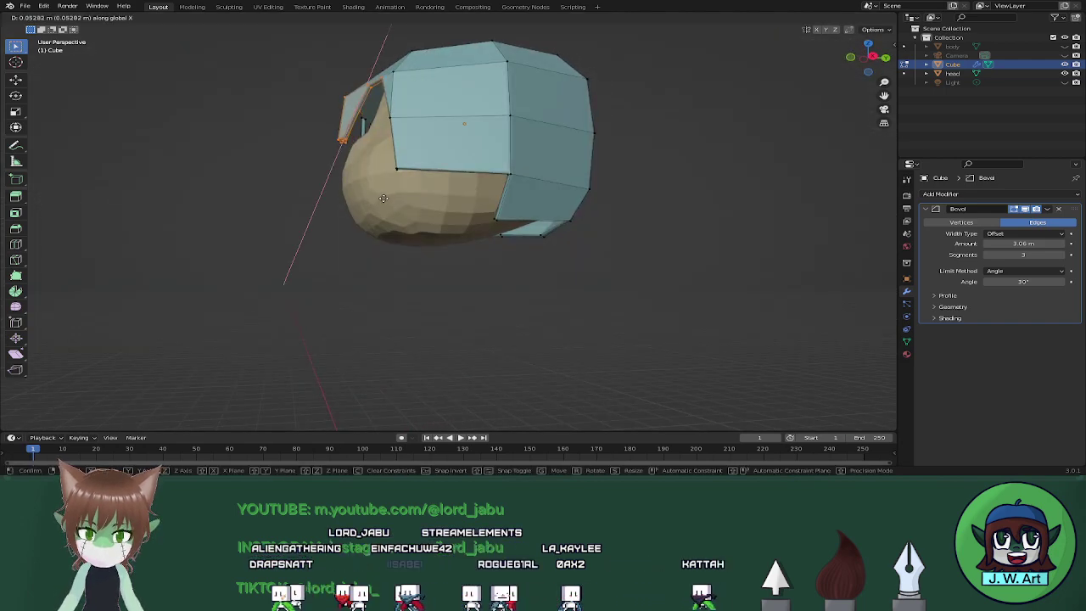
key("y")
left_click(392, 198)
Move the inner corner vertices on one side of the face opening slightly outward along X, using wireframe to select them.
middle_click_drag(392, 198, 471, 159)
scroll(472, 161, "up", 2)
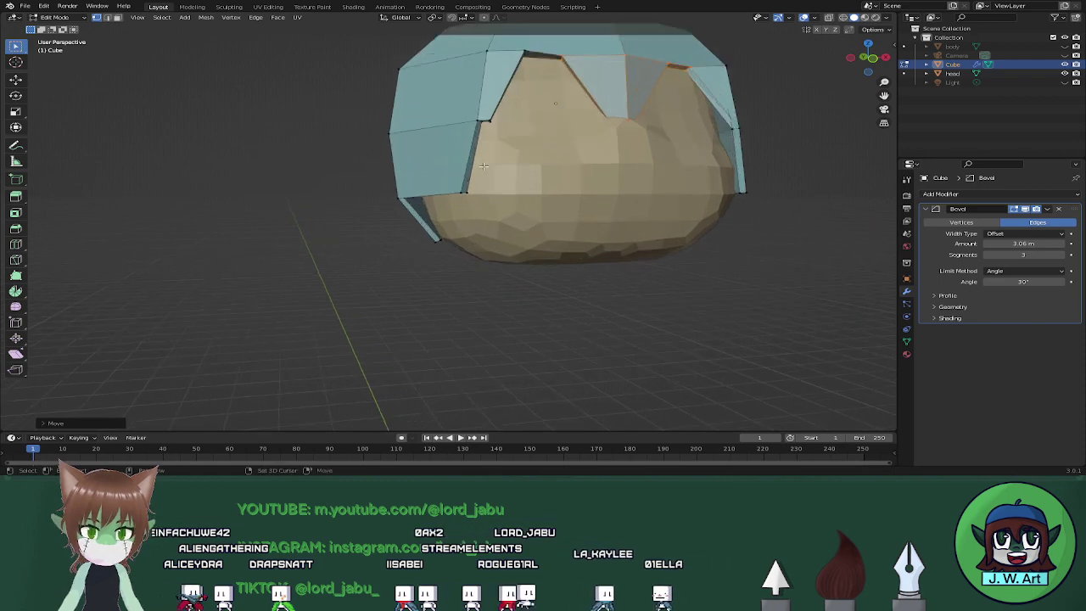
key("shift+z")
left_click(493, 126)
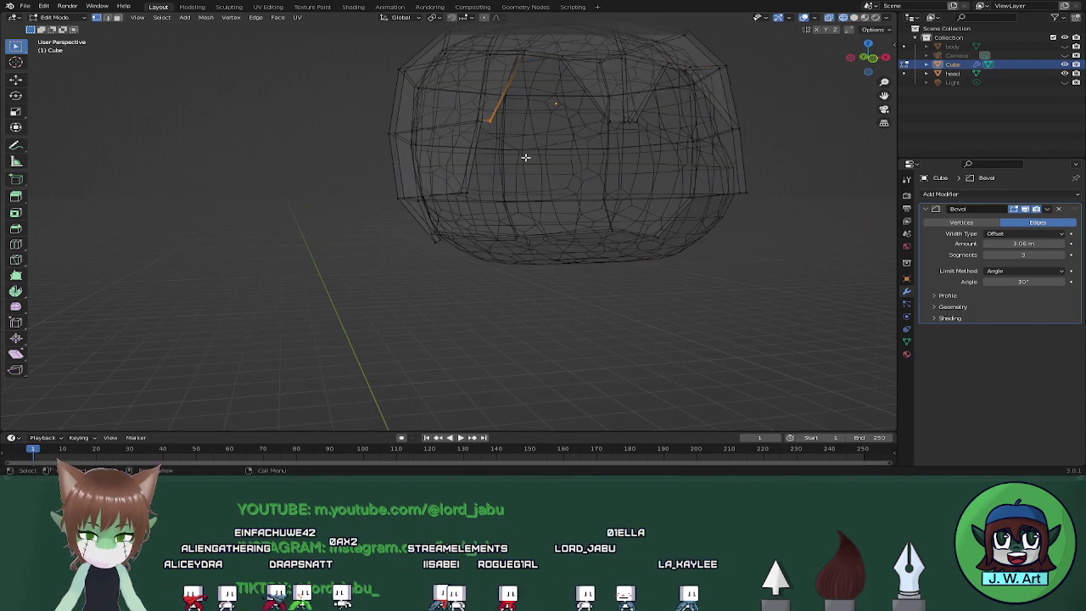
key("g")
key("x")
left_click(519, 155)
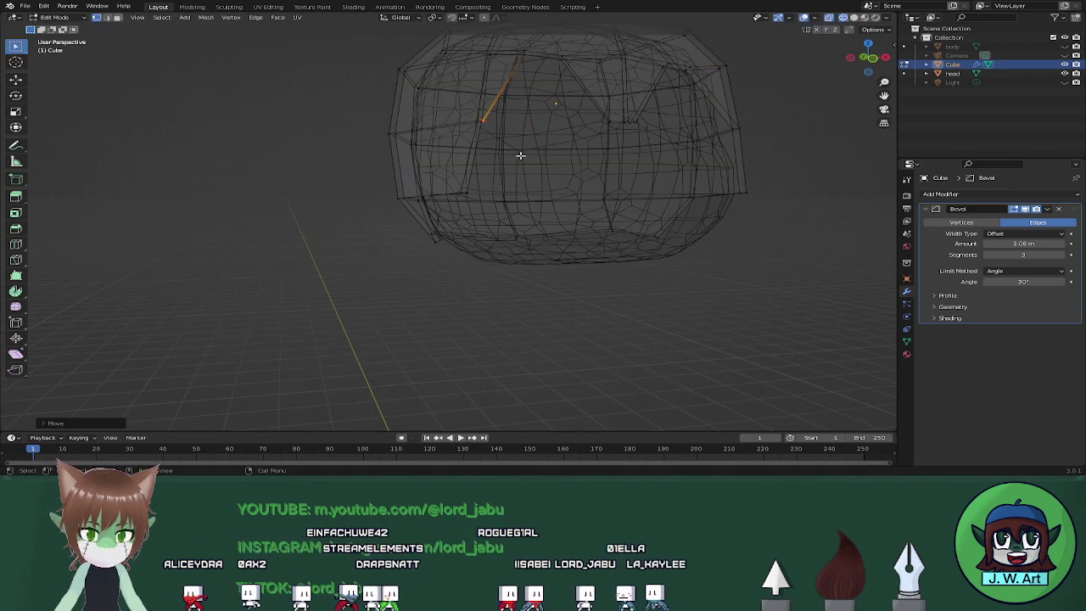
key("a")
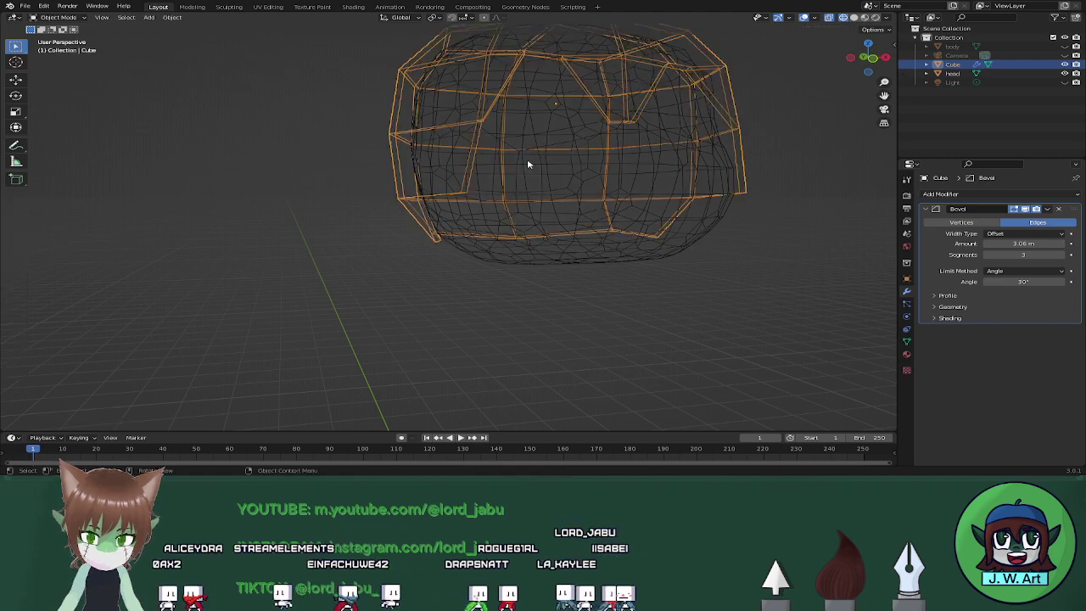
key("ctrl+z")
key("shift+z")
Move the lower rear corner of the hair's side panel slightly inward along X.
middle_click_drag(597, 172, 578, 166)
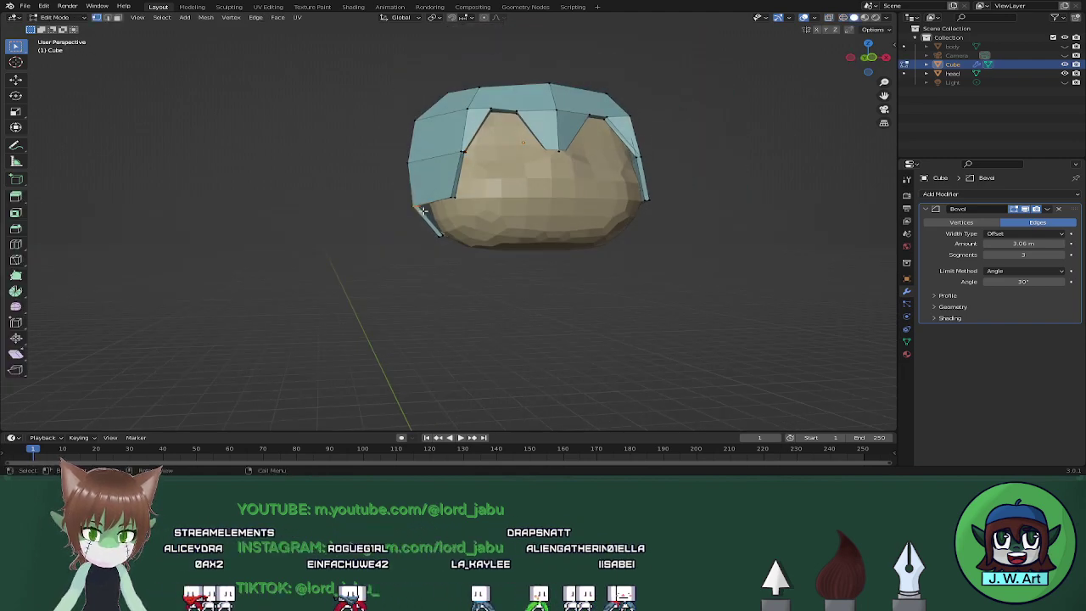
key("shift+z")
key("shift+z")
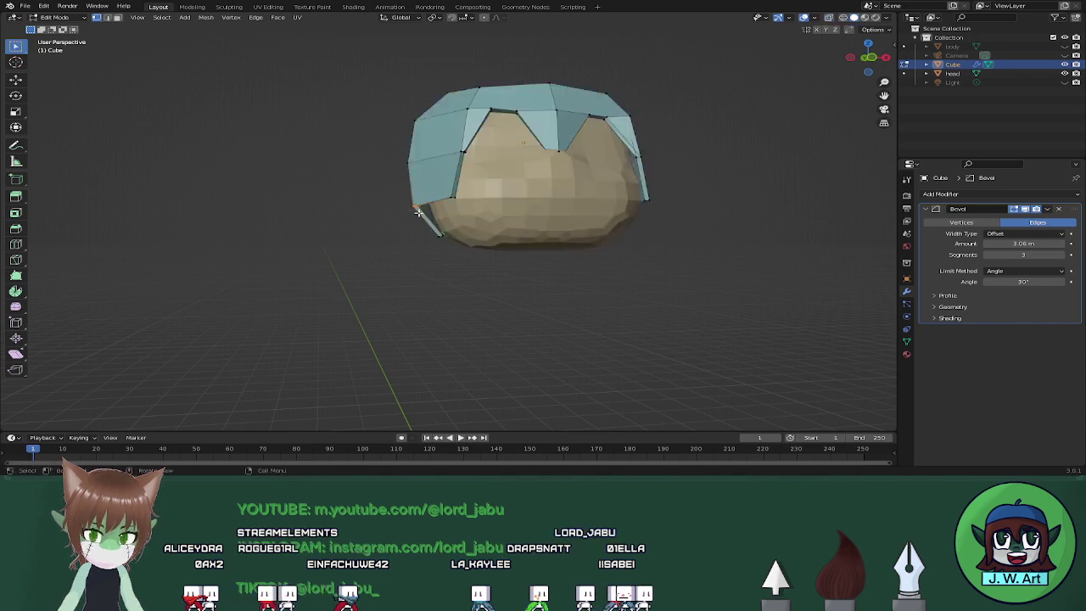
key("g")
key("x")
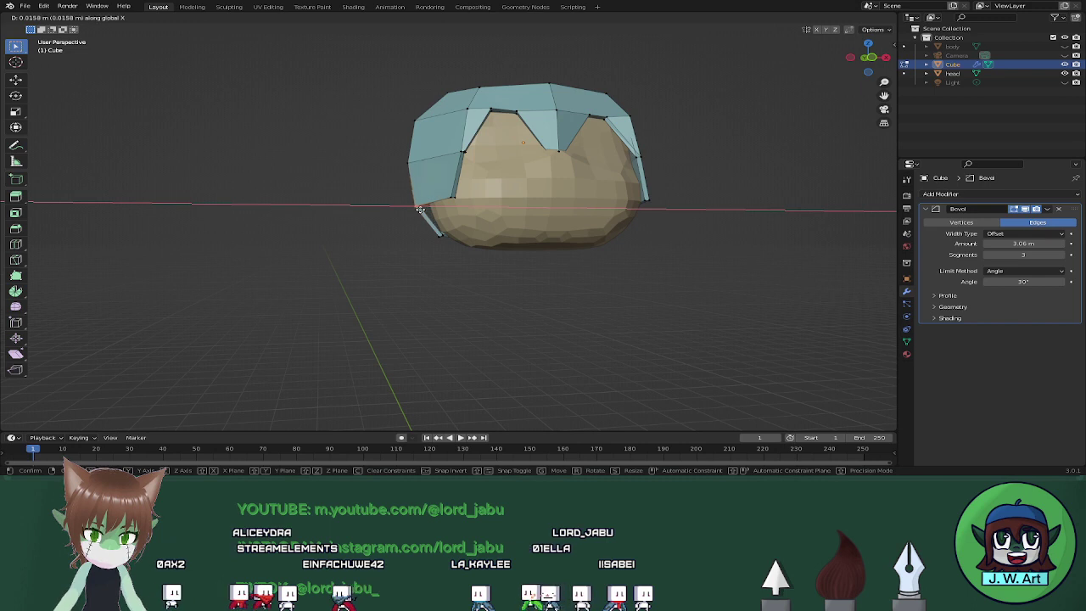
left_click(422, 208)
Select the fringe tip vertices through the mesh and slide them slightly up along their edges to shorten the fringe.
middle_click_drag(424, 208, 578, 225)
key("shift+z")
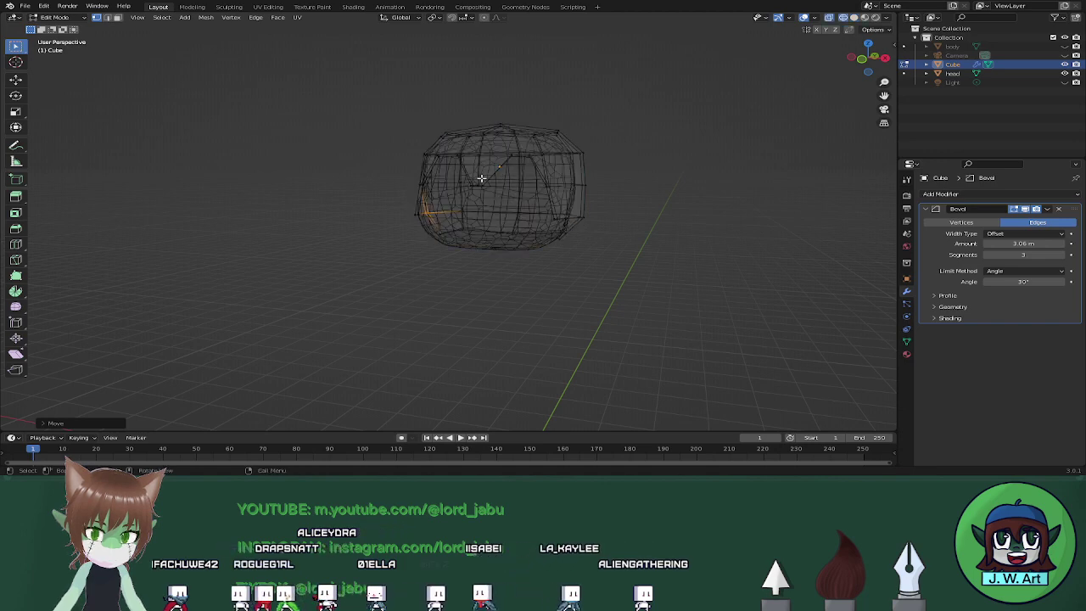
mouse_move(493, 195)
middle_mouse_down()
mouse_move(553, 223)
mouse_move(575, 218)
middle_mouse_up()
key("shift+z")
key("shift+v")
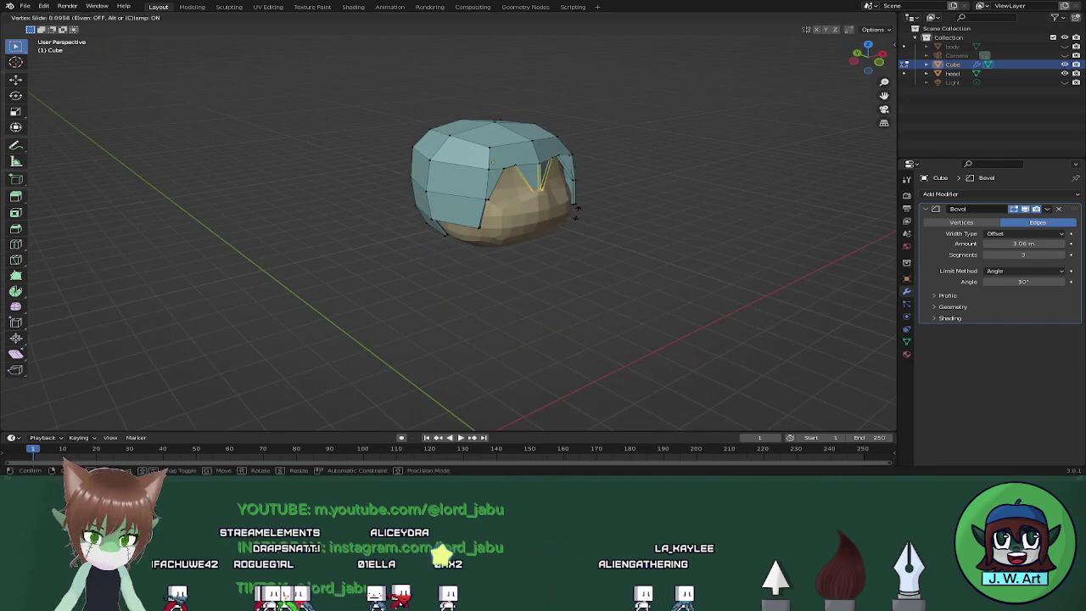
left_click(577, 212)
Narrow the central fringe tip by scaling its vertices along X, and shift the tip about 0.07 m along X.
middle_click_drag(586, 211, 536, 195)
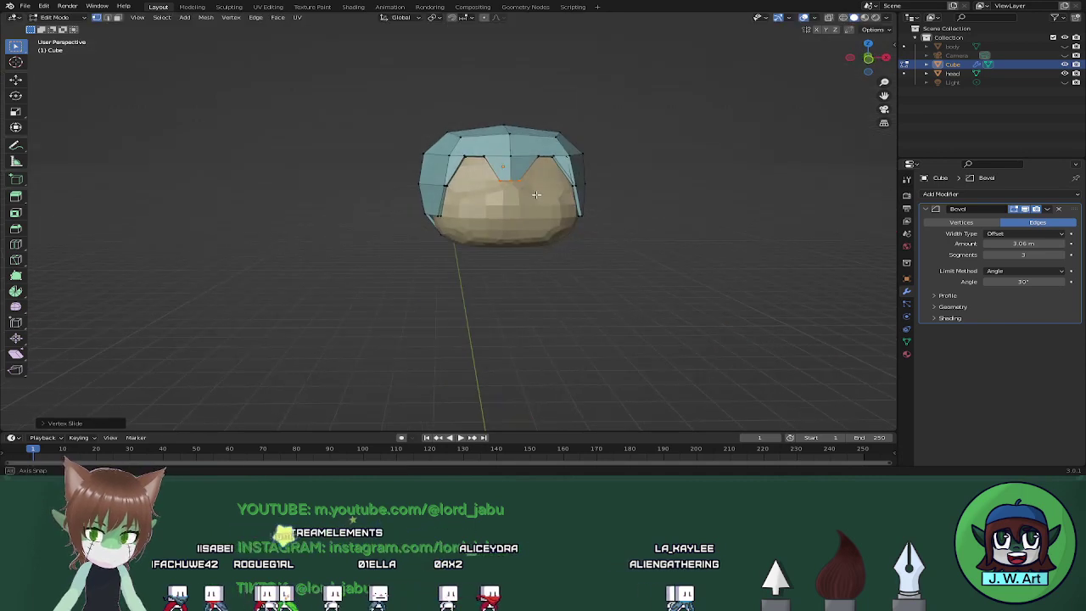
key("s")
key("x")
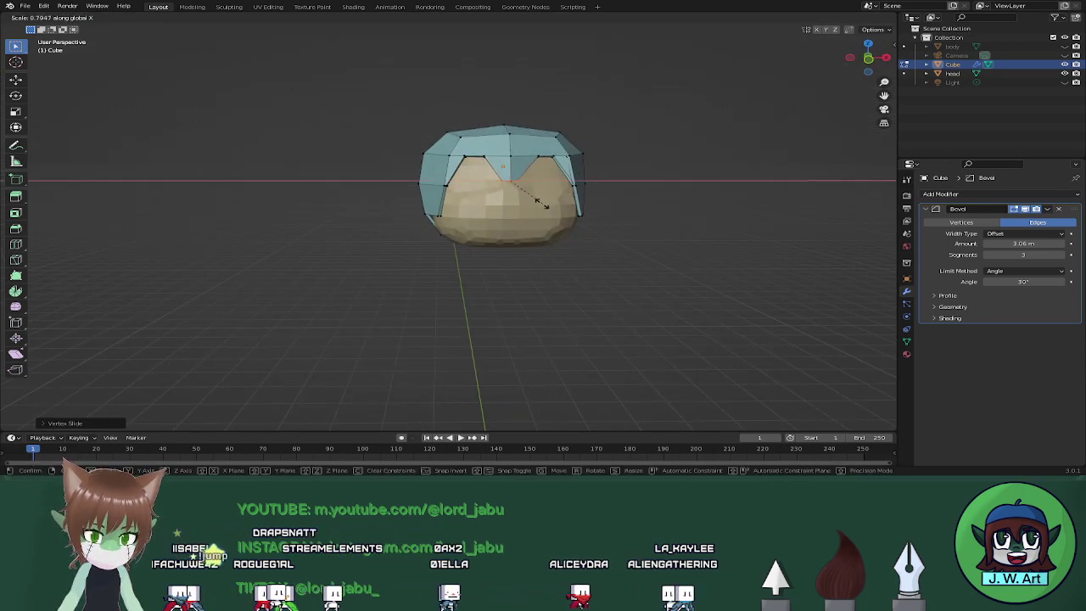
left_click(527, 198)
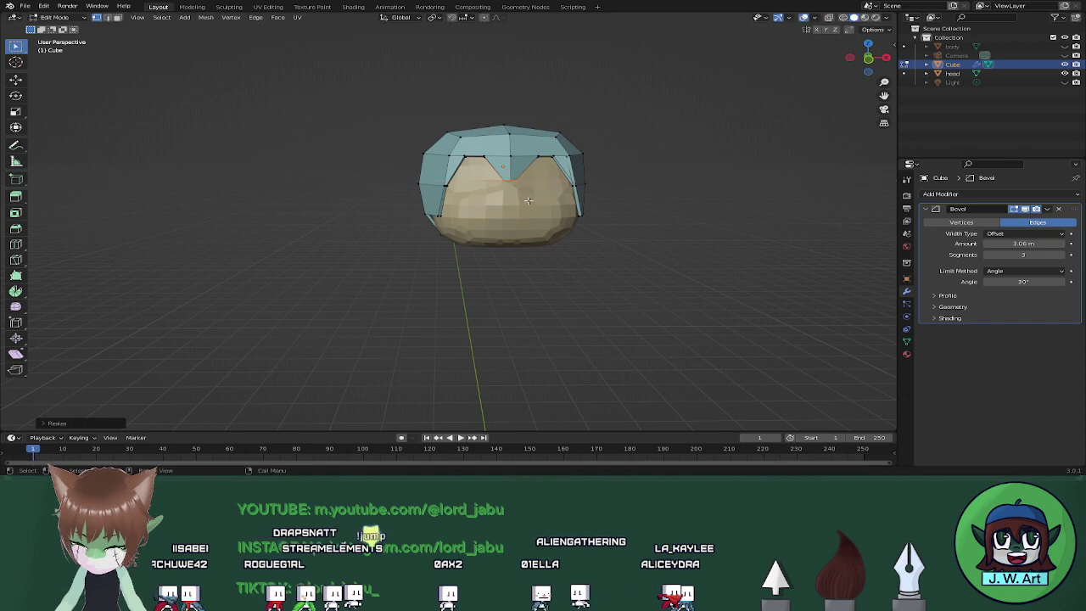
key("g")
key("x")
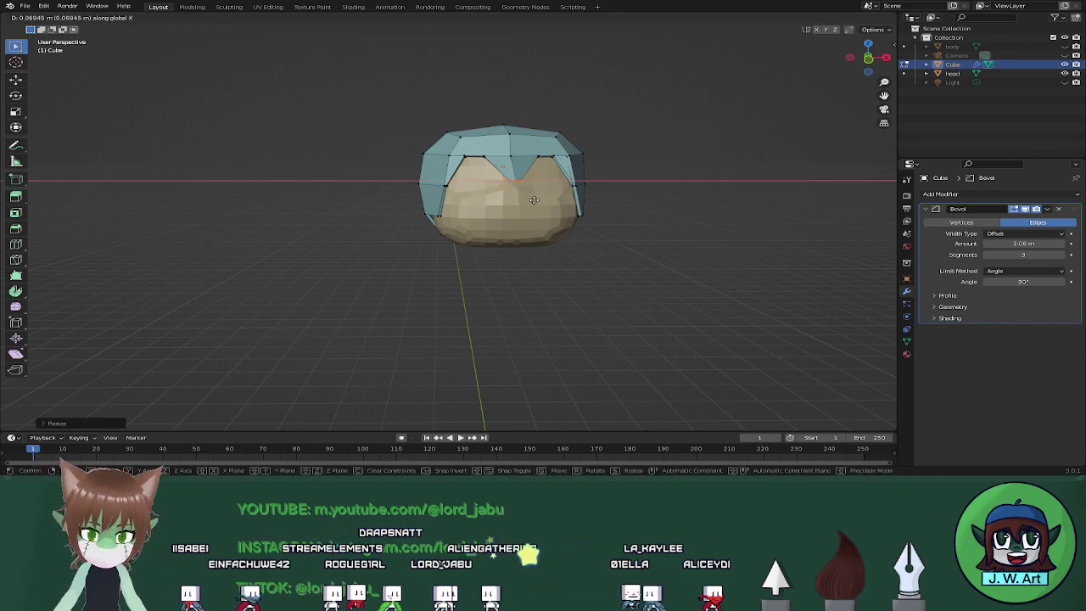
left_click(534, 200)
Select the upper fringe corner vertices on both sides of the central tip through the mesh and move them slightly forward along Y.
mouse_move(534, 200)
middle_mouse_down()
mouse_move(548, 223)
mouse_move(543, 190)
mouse_move(602, 184)
mouse_move(608, 164)
mouse_move(606, 177)
mouse_move(628, 192)
mouse_move(539, 167)
mouse_move(509, 183)
mouse_move(488, 226)
mouse_move(508, 252)
middle_mouse_up()
key("shift+z")
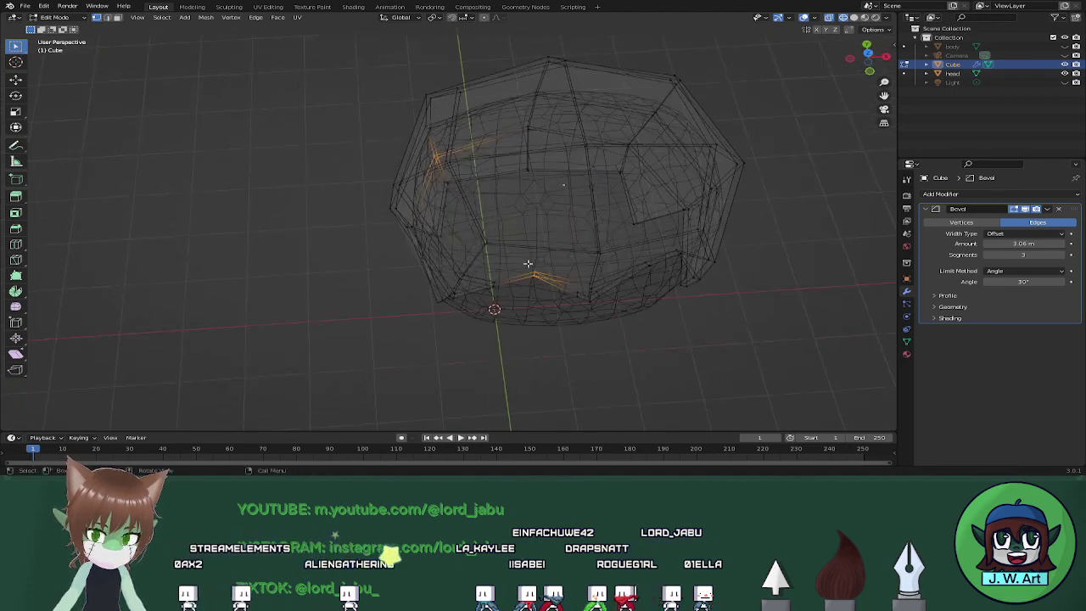
middle_click_drag(548, 288, 511, 232)
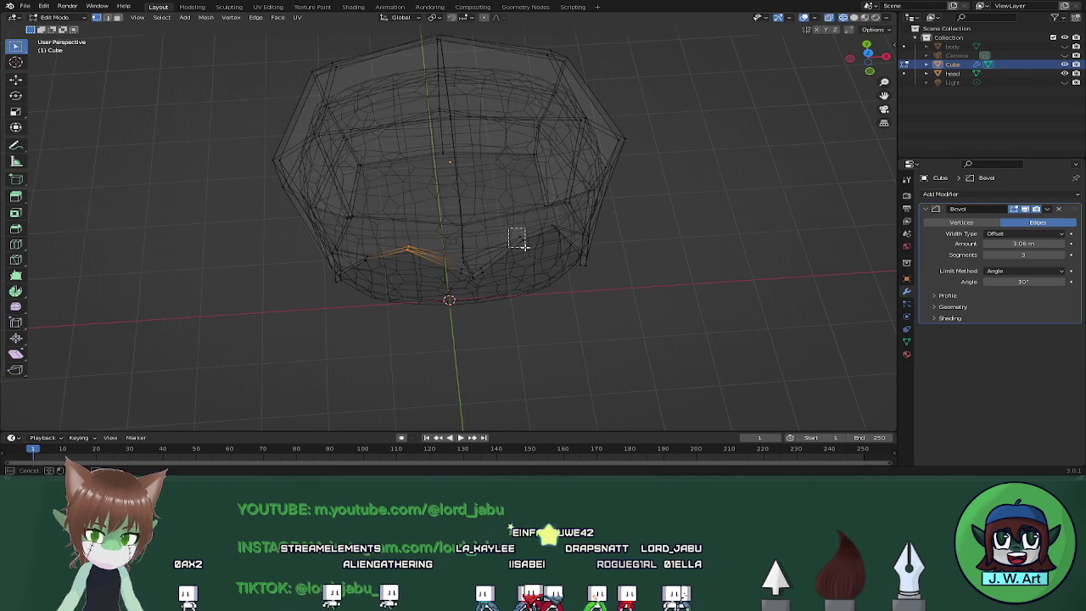
key("g")
key("y")
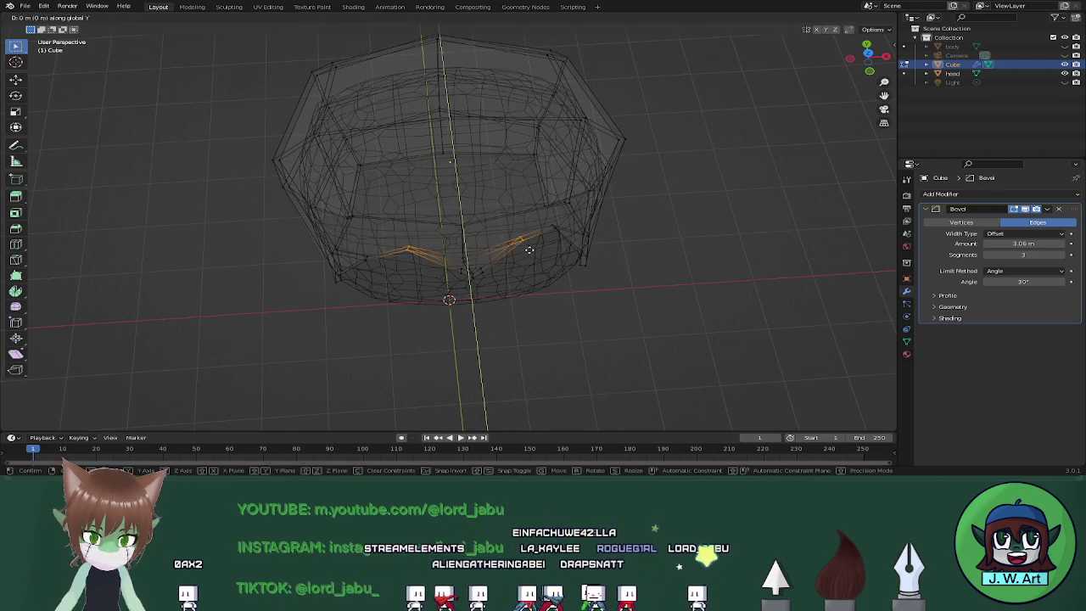
left_click(531, 257)
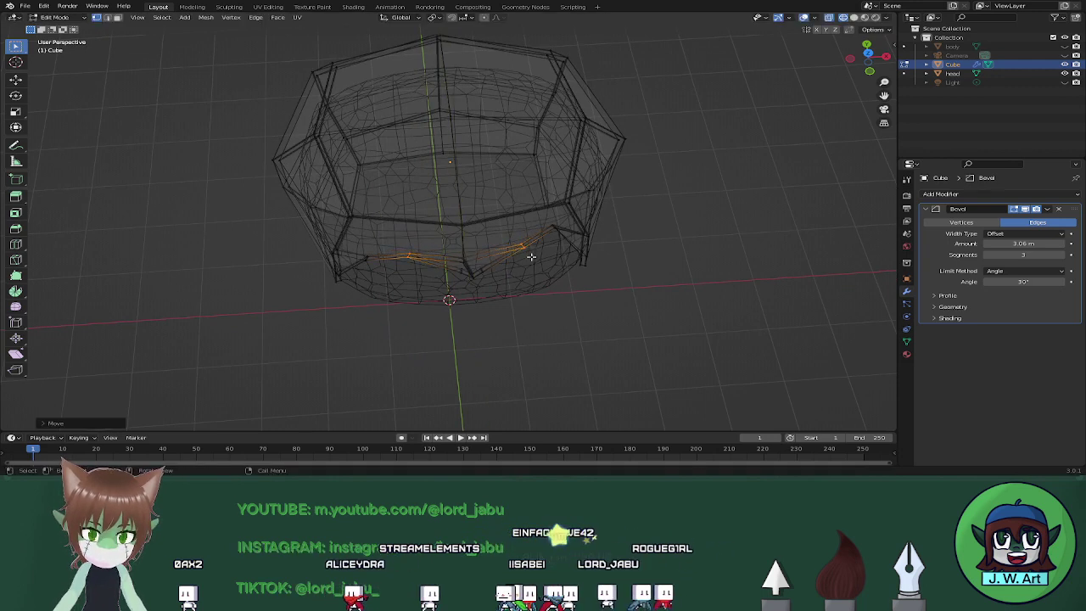
Select the outer upper corner vertices of the face opening on one side and move them about -0.07 m along Y.
key("shift+z")
mouse_move(618, 294)
middle_mouse_down()
mouse_move(537, 249)
mouse_move(606, 243)
middle_mouse_up()
key("shift+z")
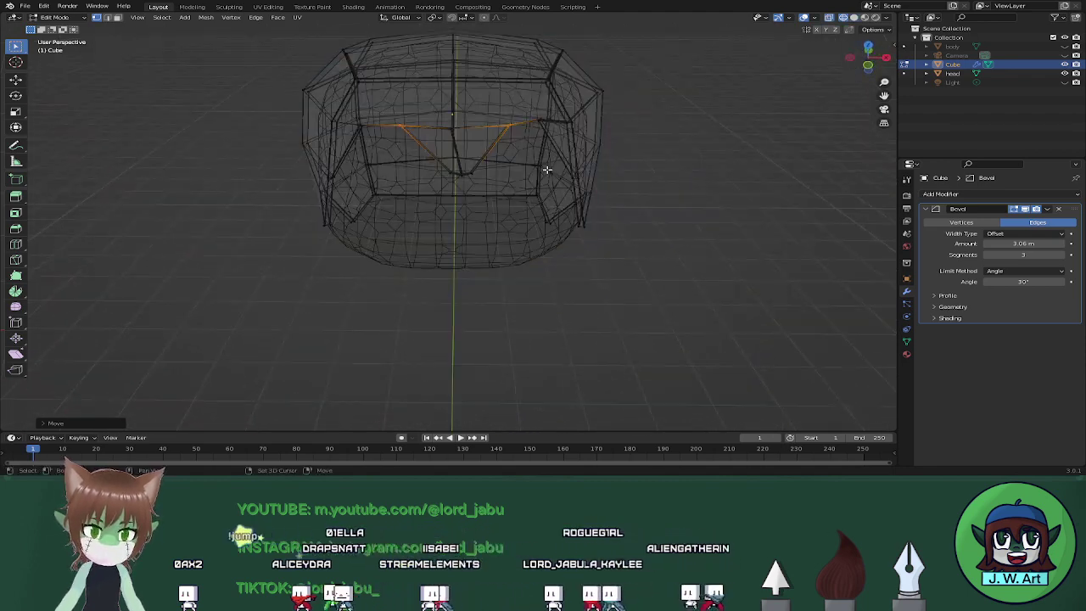
mouse_move(545, 165)
middle_mouse_down()
mouse_move(532, 202)
mouse_move(553, 197)
middle_mouse_up()
key("shift+z")
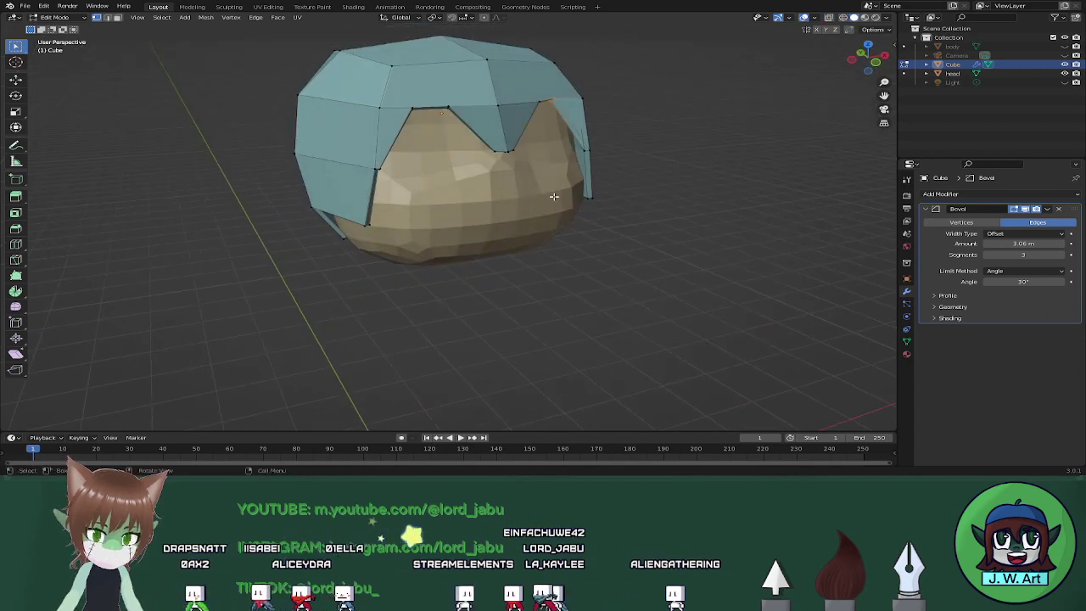
key("g")
key("y")
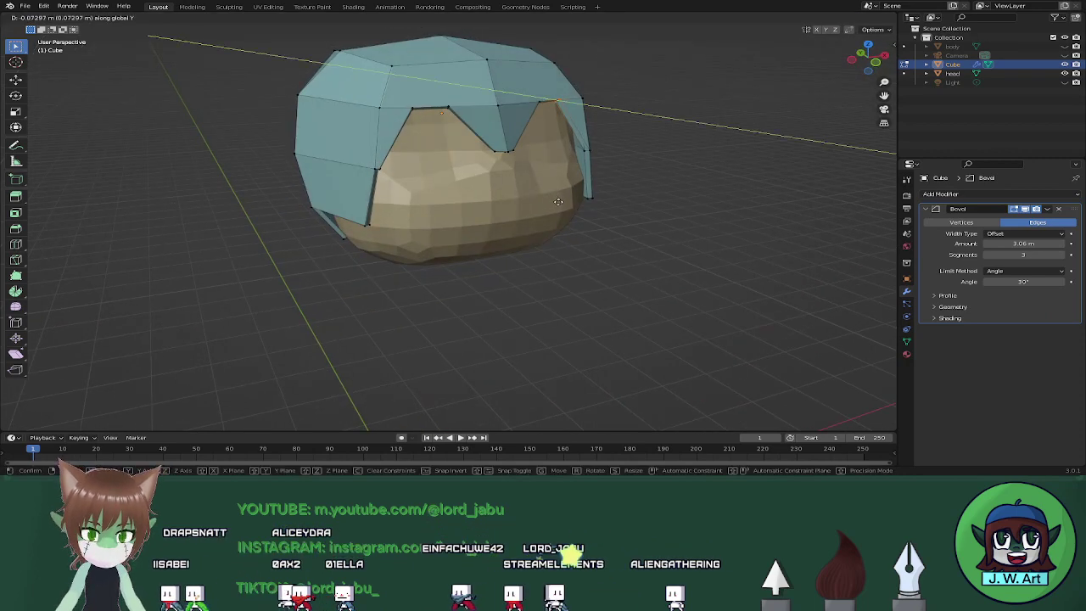
left_click(557, 201)
Select the front upper corner vertices of the hair's side panel in wireframe and move them slightly back along Y.
middle_click_drag(558, 201, 393, 167)
key("shift+z")
key("g")
key("y")
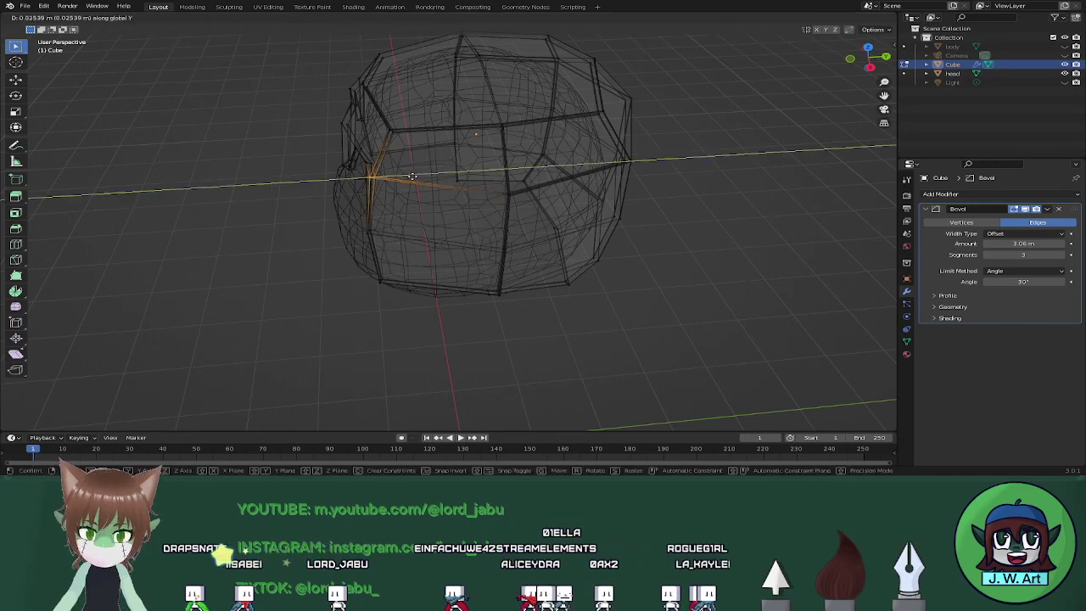
left_click(416, 175)
key("shift+z")
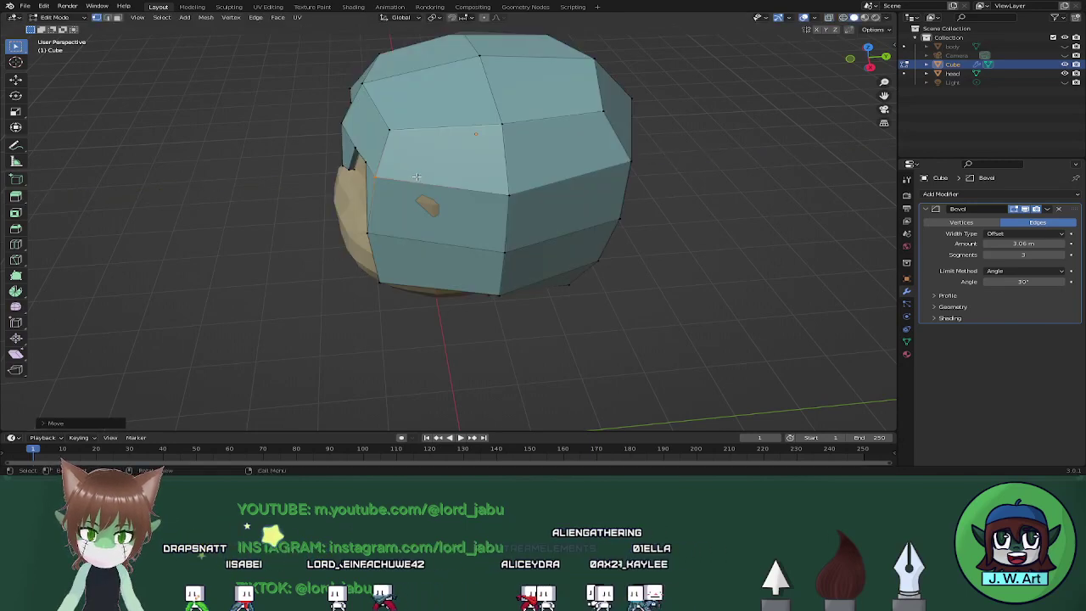
Select the upper face of the hair's side panel and move it slightly to cover the protruding part of the head.
middle_click_drag(416, 176, 512, 157)
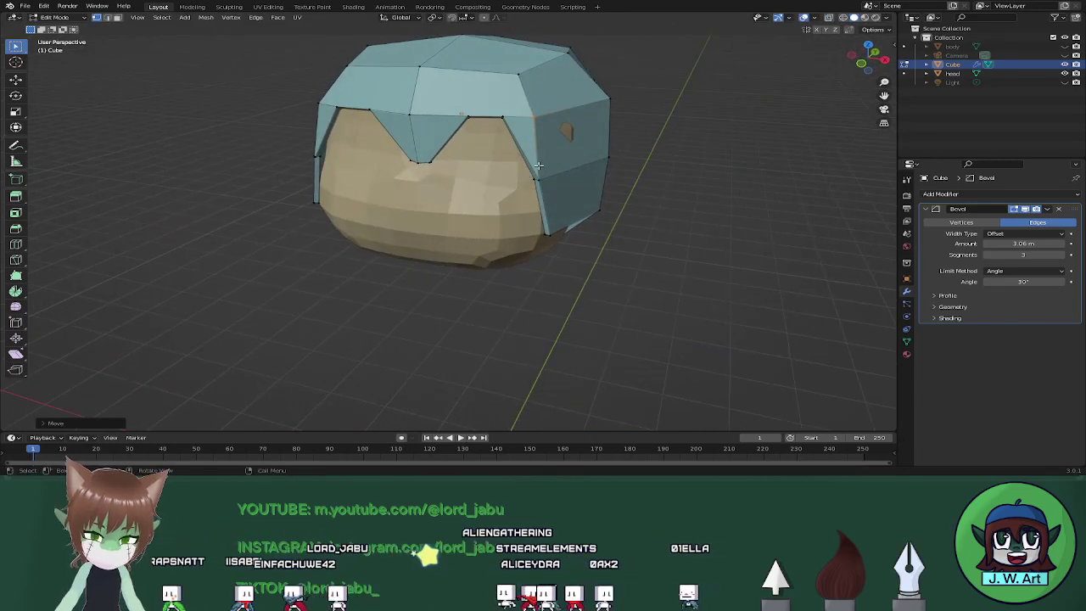
left_click(578, 151)
key("g")
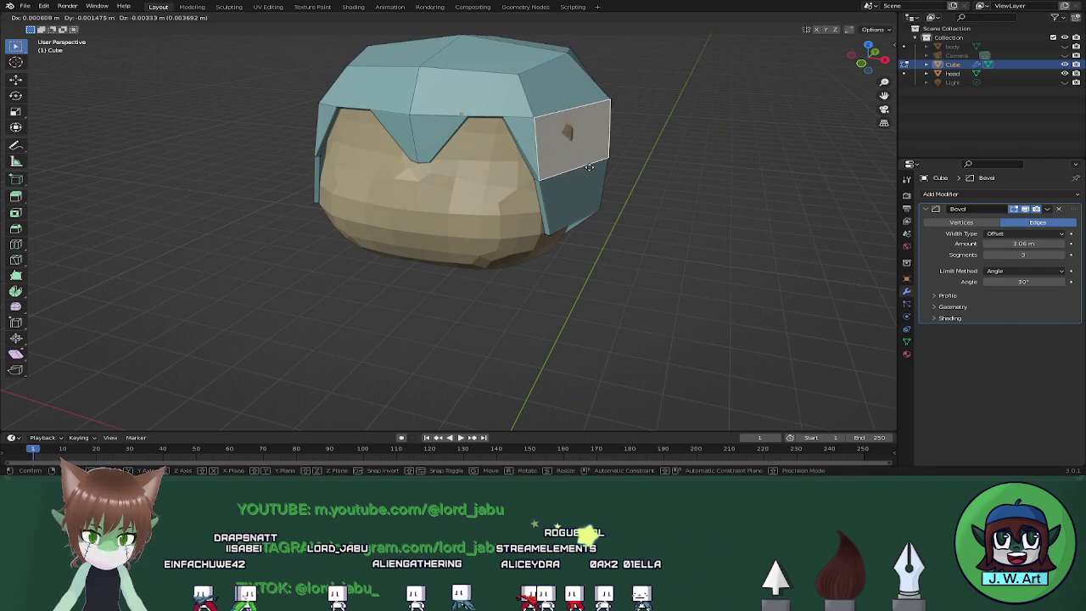
left_click(591, 168)
mouse_move(591, 168)
middle_mouse_down()
mouse_move(620, 170)
mouse_move(580, 152)
mouse_move(626, 162)
mouse_move(579, 170)
mouse_move(548, 151)
mouse_move(605, 165)
middle_mouse_up()
Return to Object Mode, apply the Bevel modifier to the hair mesh, and rename the object to hair.
key("Tab")
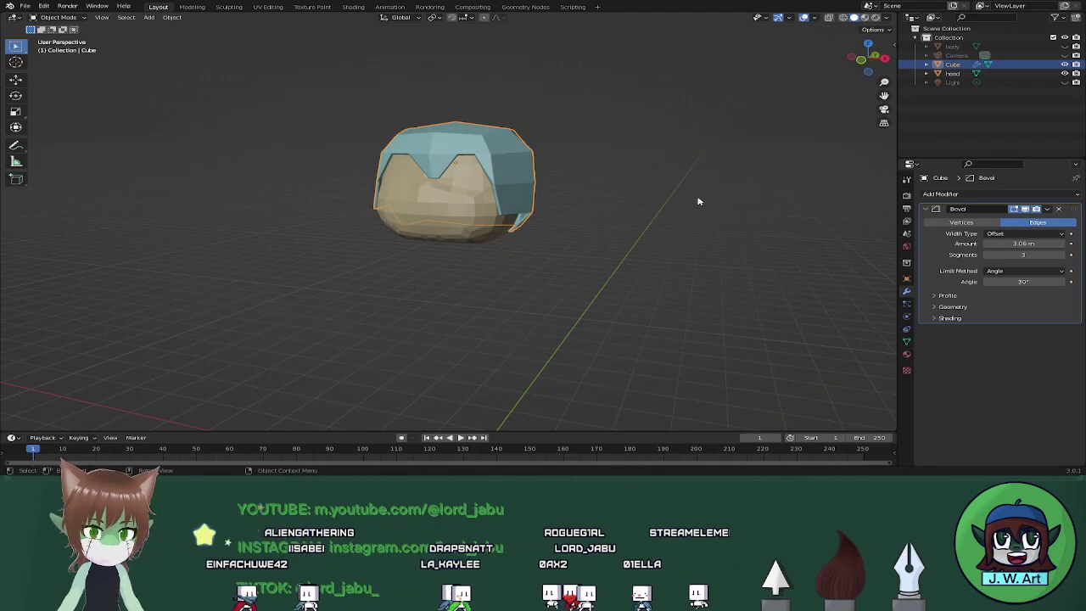
middle_click_drag(711, 194, 733, 226)
key("Tab")
key("Tab")
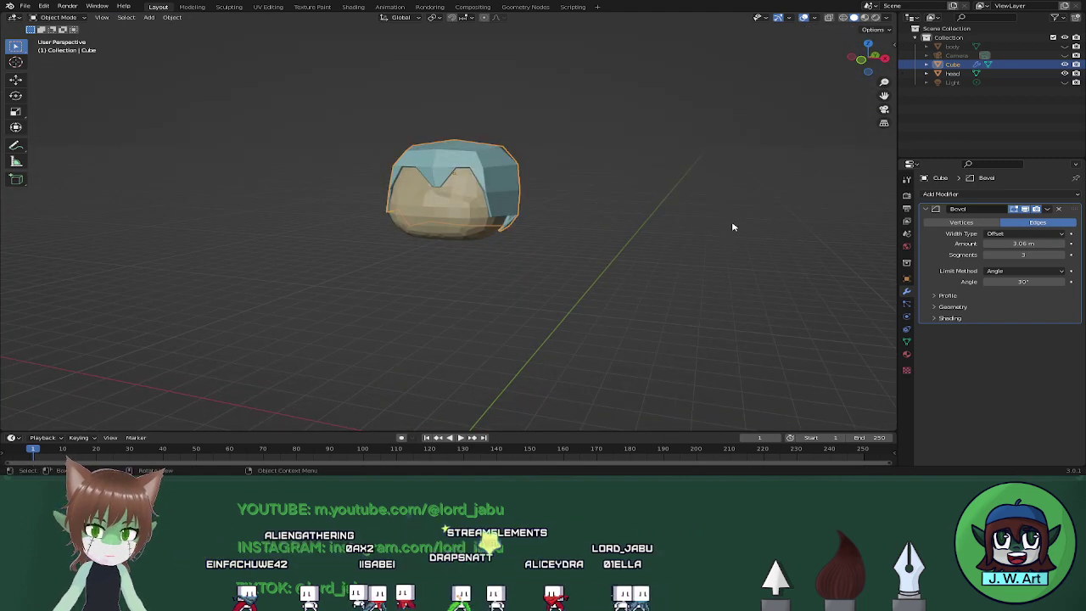
left_click(1049, 209)
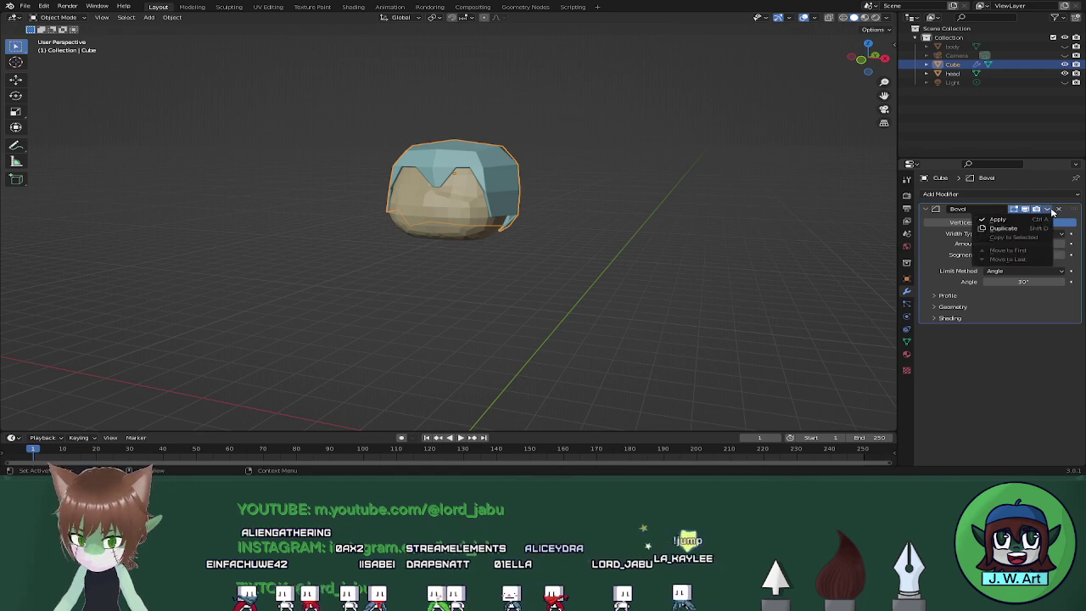
left_click(1000, 220)
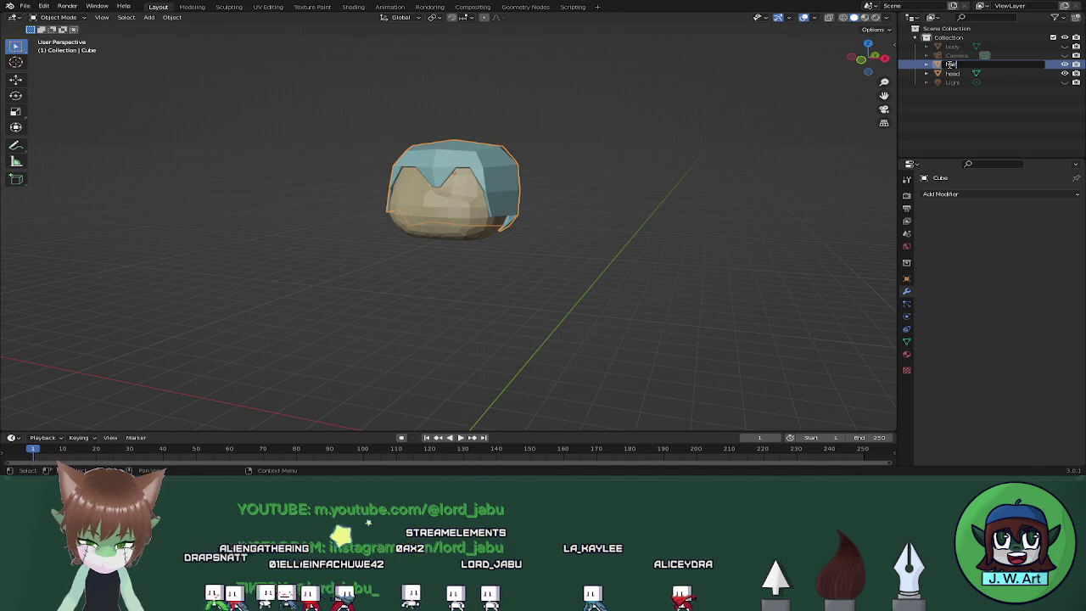
key("Return")
Add a new cube and move it up along Z to the height of the hair's upper part.
middle_click_drag(740, 157, 599, 188)
key("shift+a")
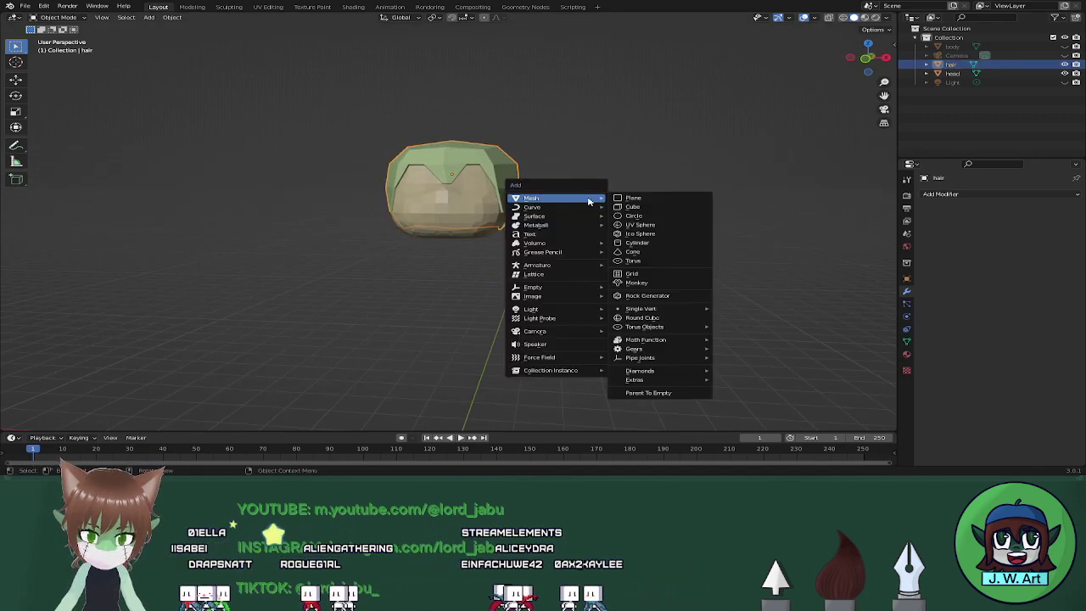
left_click(651, 208)
key("g")
key("z")
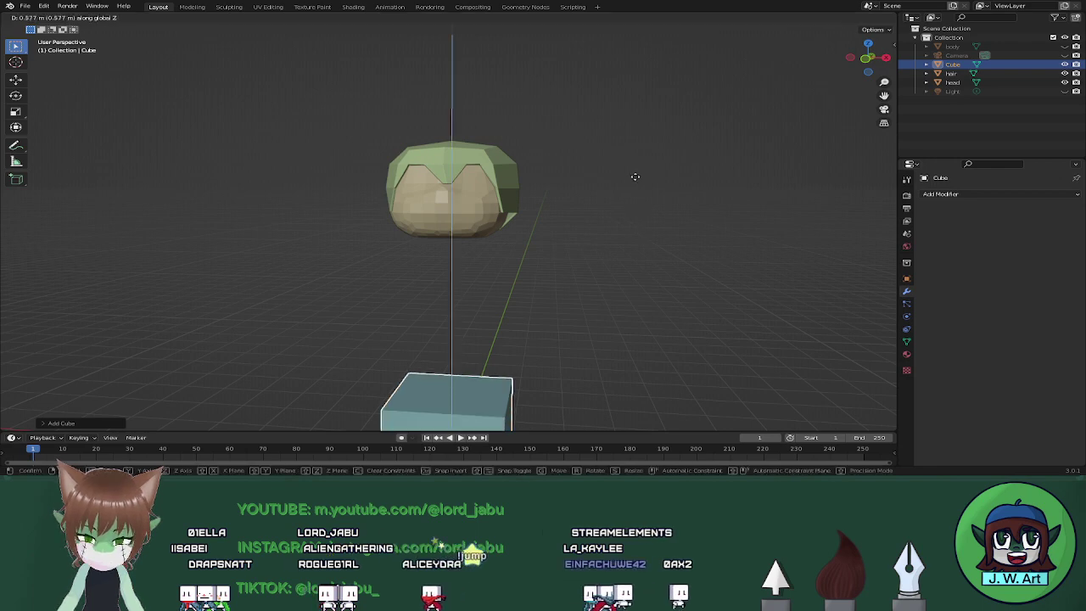
left_click(678, 373)
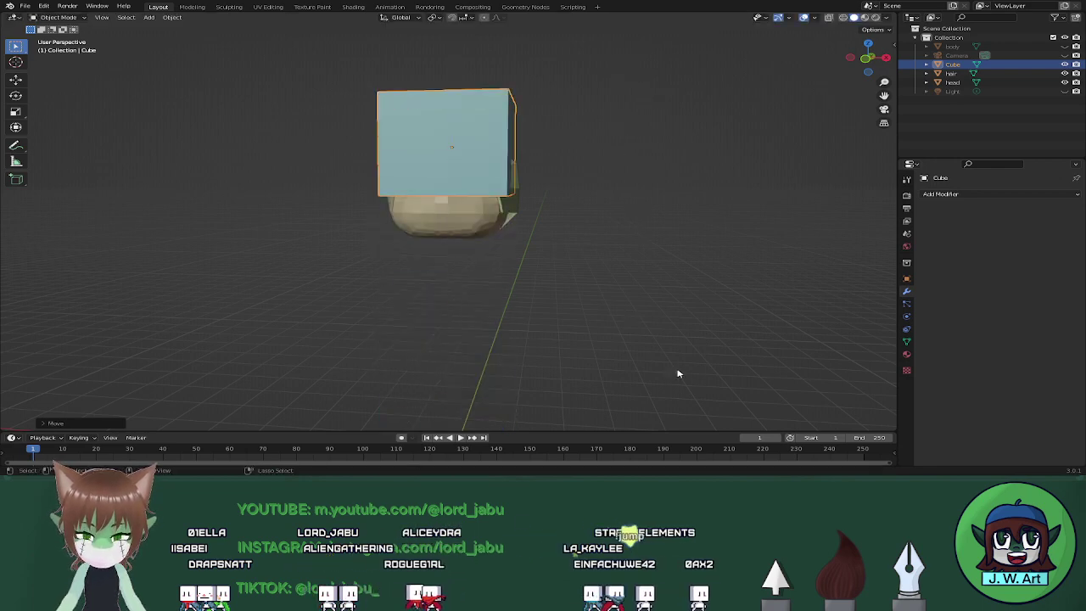
Add a level 1 Subdivision modifier to the new cube and move its mesh in Edit Mode along X beside the head.
key("ctrl+1")
key("Tab")
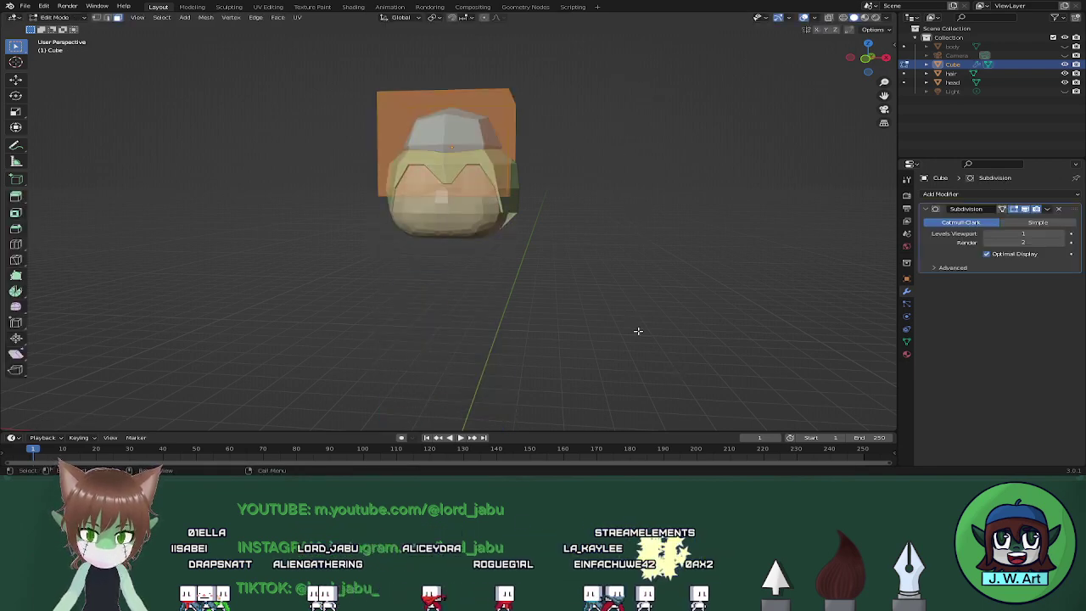
key("g")
key("x")
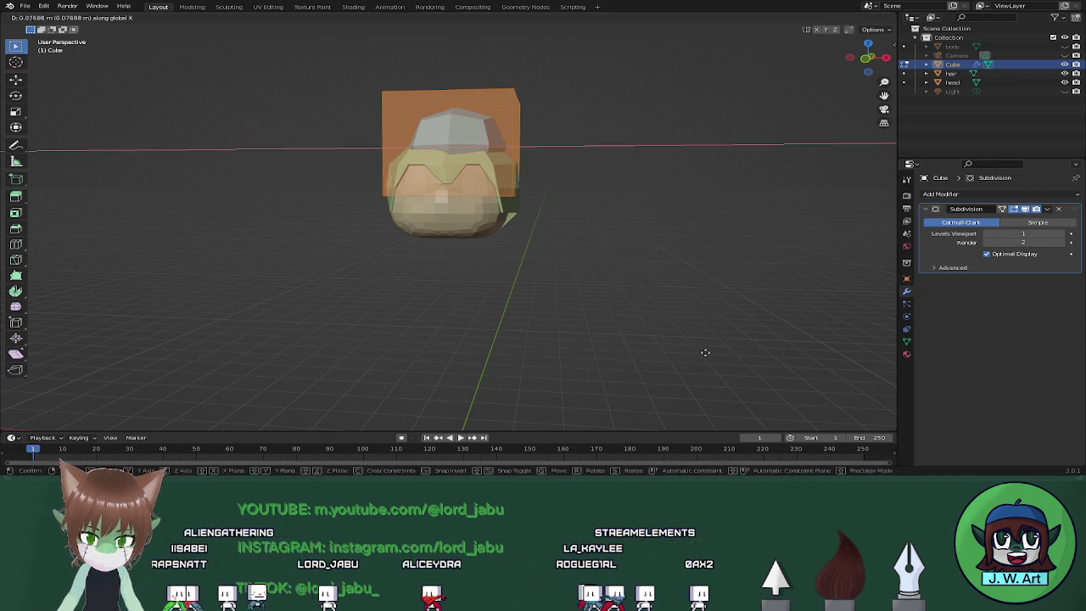
left_click(771, 350)
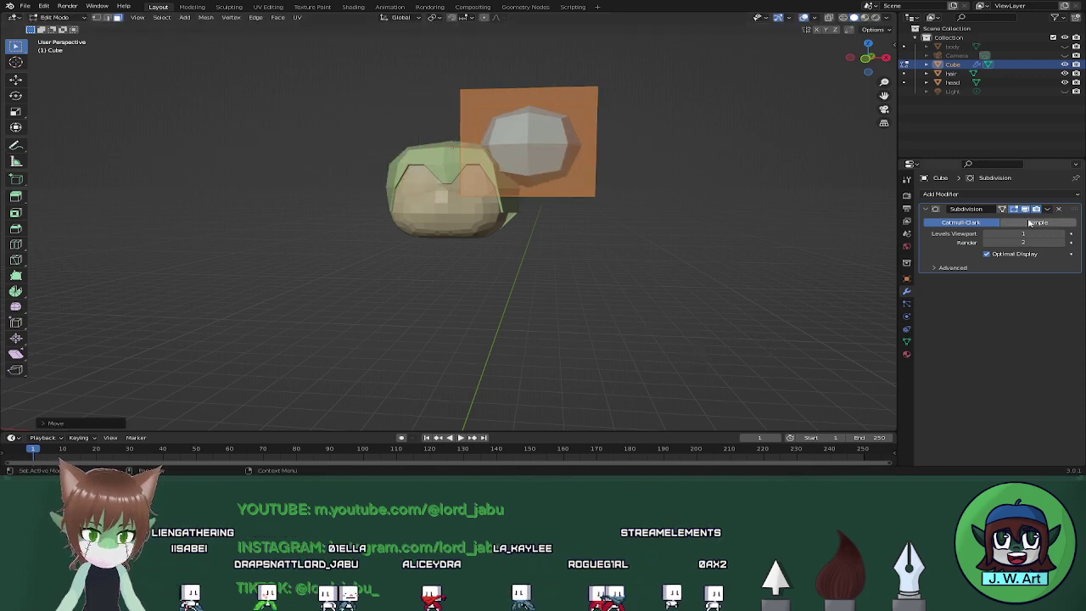
Add a Mirror modifier on the X axis to the cube and scale its mesh down slightly.
left_click(1054, 196)
left_click(851, 299)
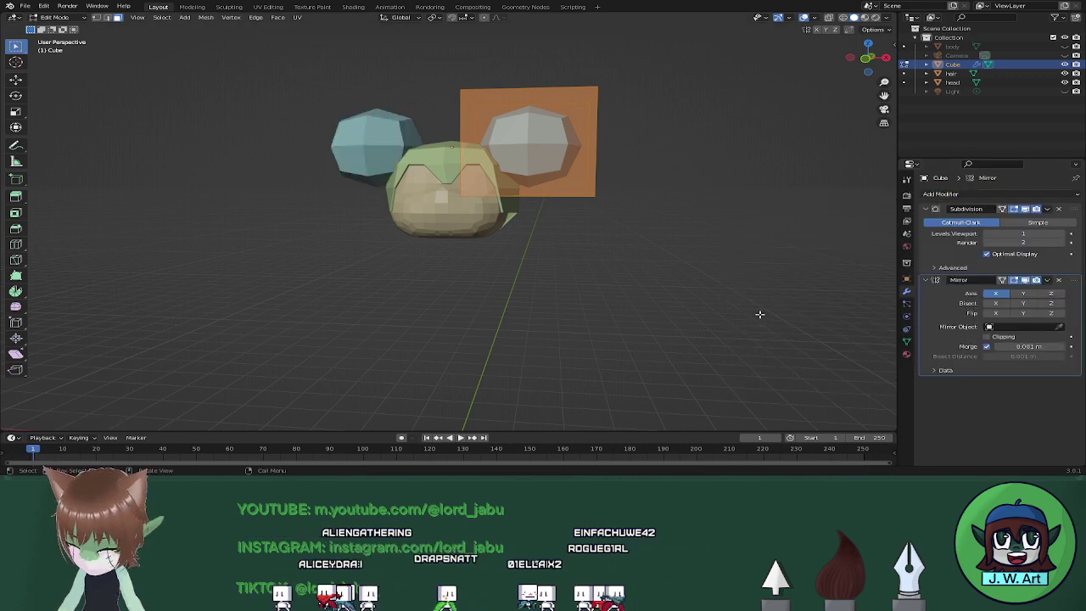
key("s")
left_click(701, 294)
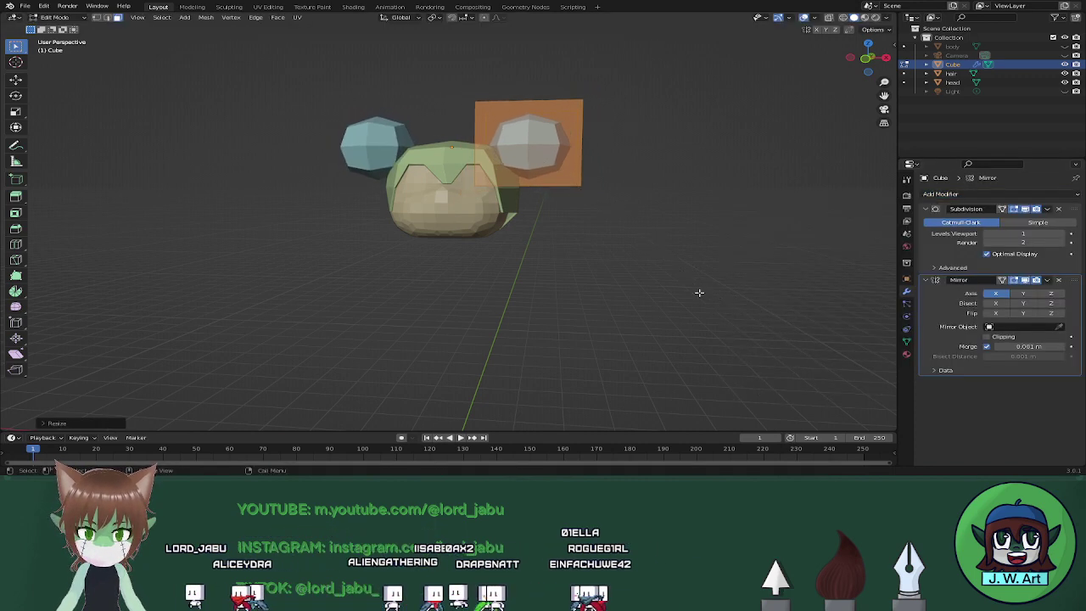
Select the cube's outer side face and extrude it about 1.37 m away from the head.
middle_click_drag(701, 294, 607, 184)
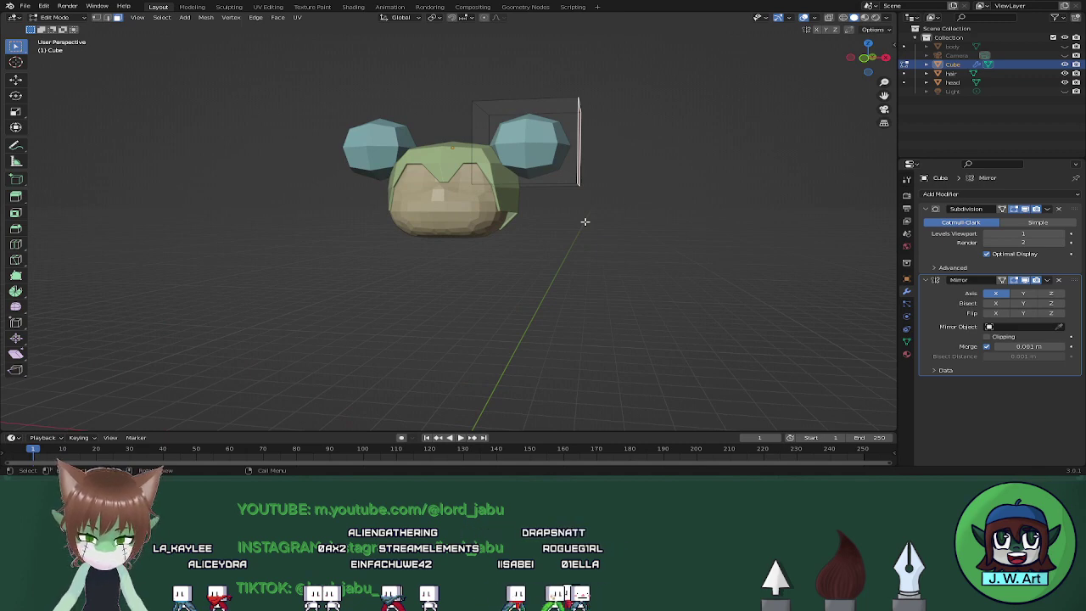
key("e")
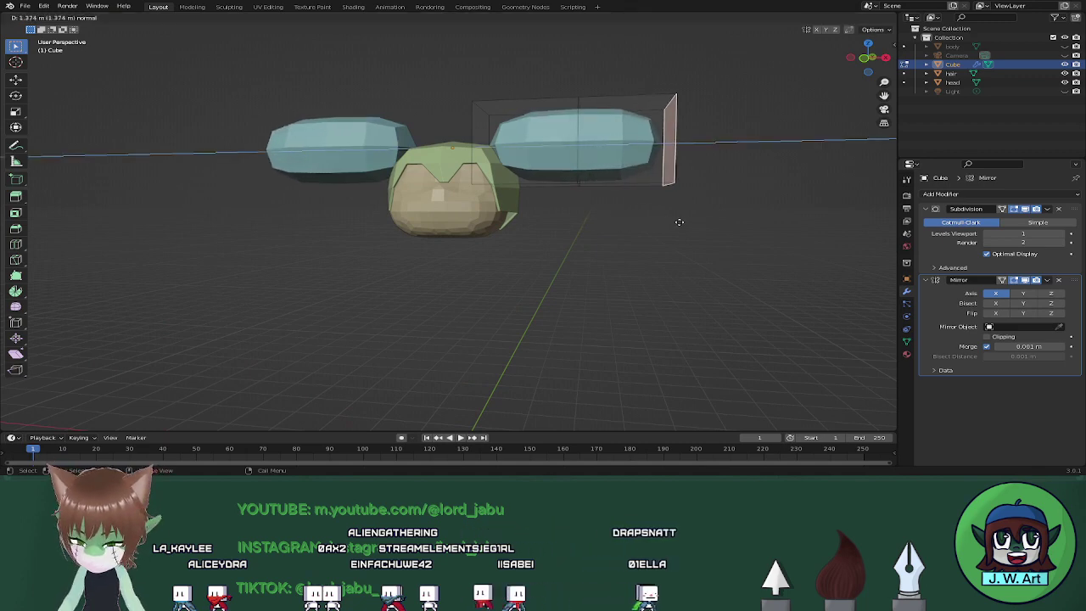
left_click(679, 223)
Lower the extruded end face about 1.14 m along Z and scale it down to taper the hair strand.
key("g")
key("z")
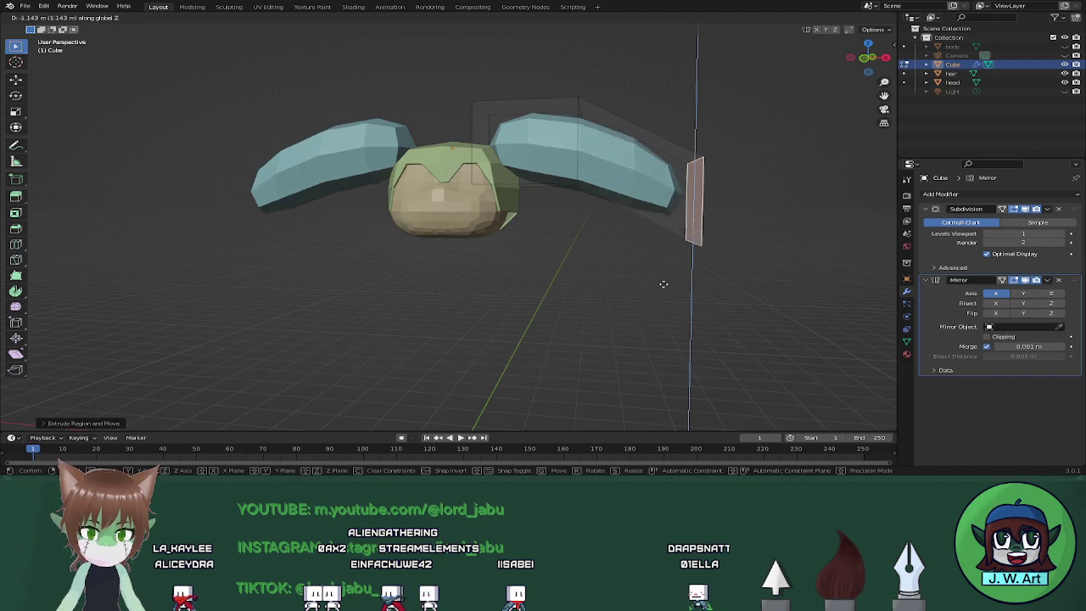
left_click(664, 284)
key("s")
left_click(716, 265)
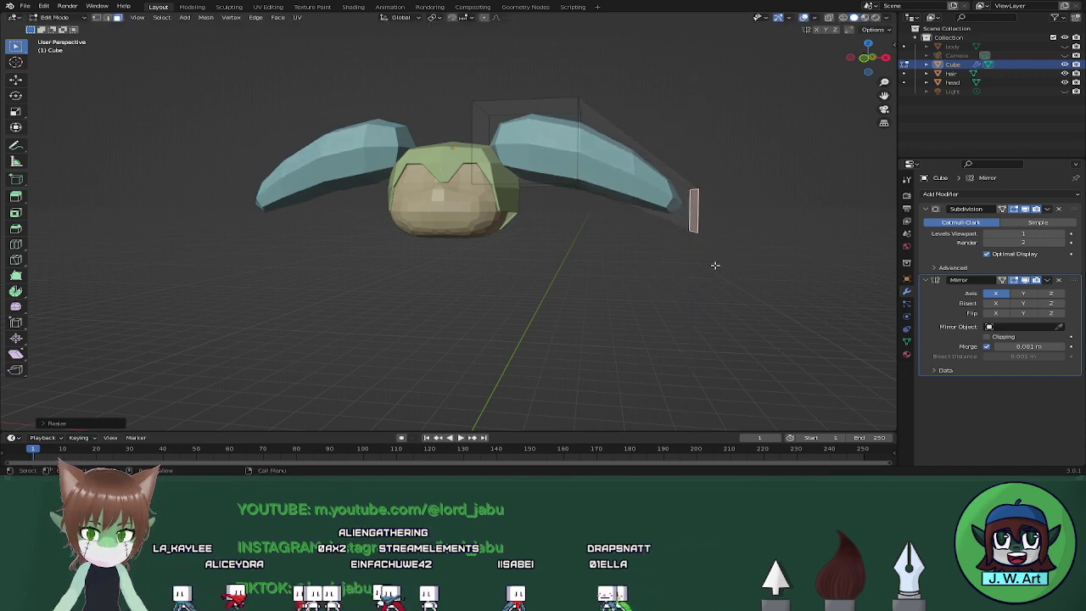
Select the middle vertex loop of the hair strand through the mesh and scale it down to slim the strand's middle.
key("shift+z")
left_click_drag(558, 84, 615, 205)
key("shift+z")
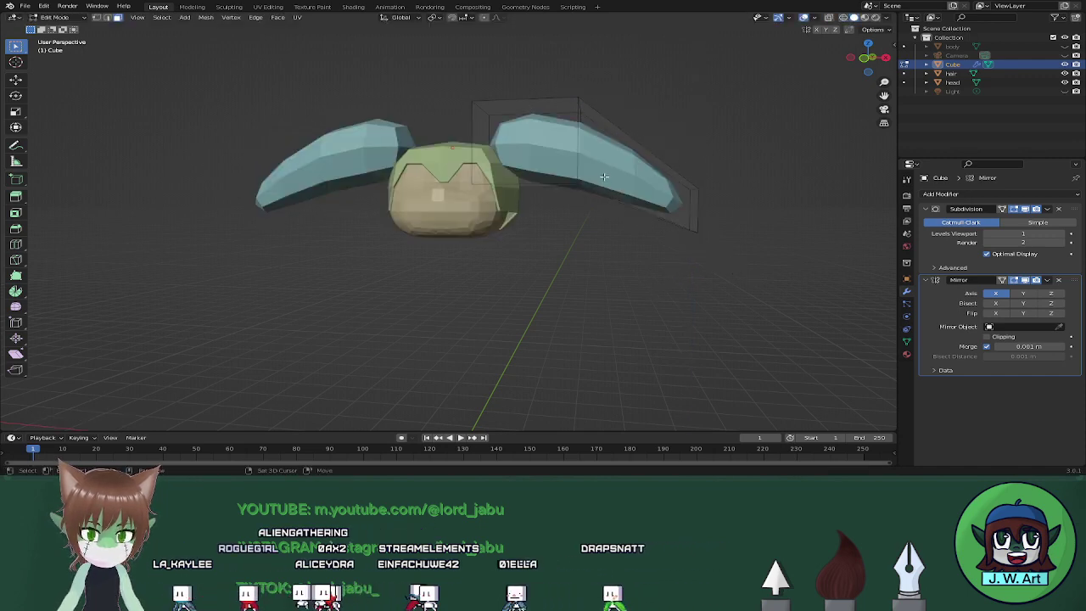
key("shift+z")
mouse_move(552, 84)
left_mouse_down()
mouse_move(606, 164)
mouse_move(606, 193)
left_mouse_up()
key("shift+z")
key("ctrl+l")
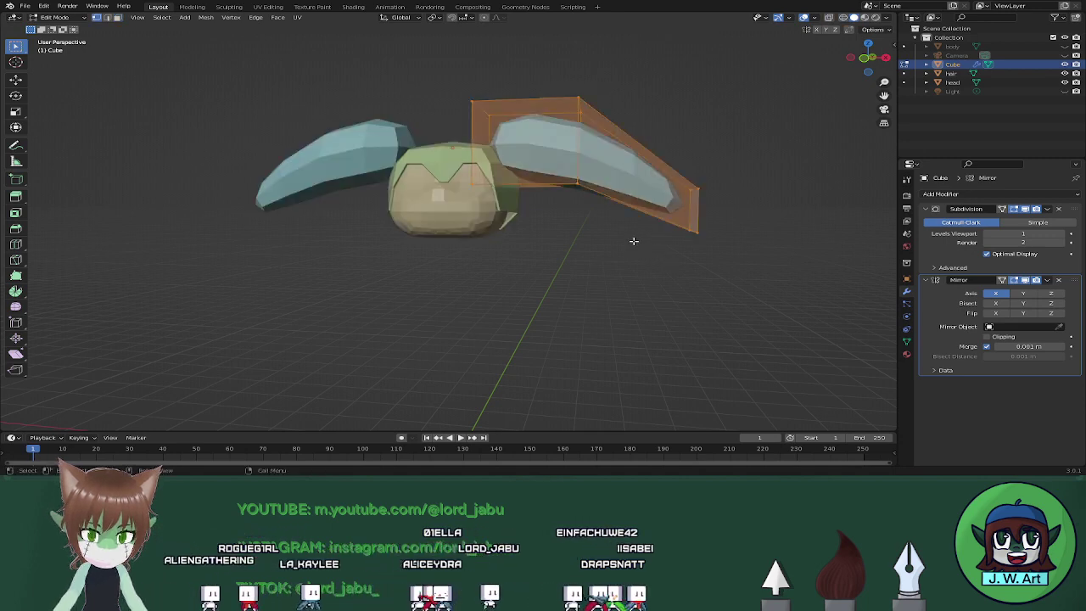
key("s")
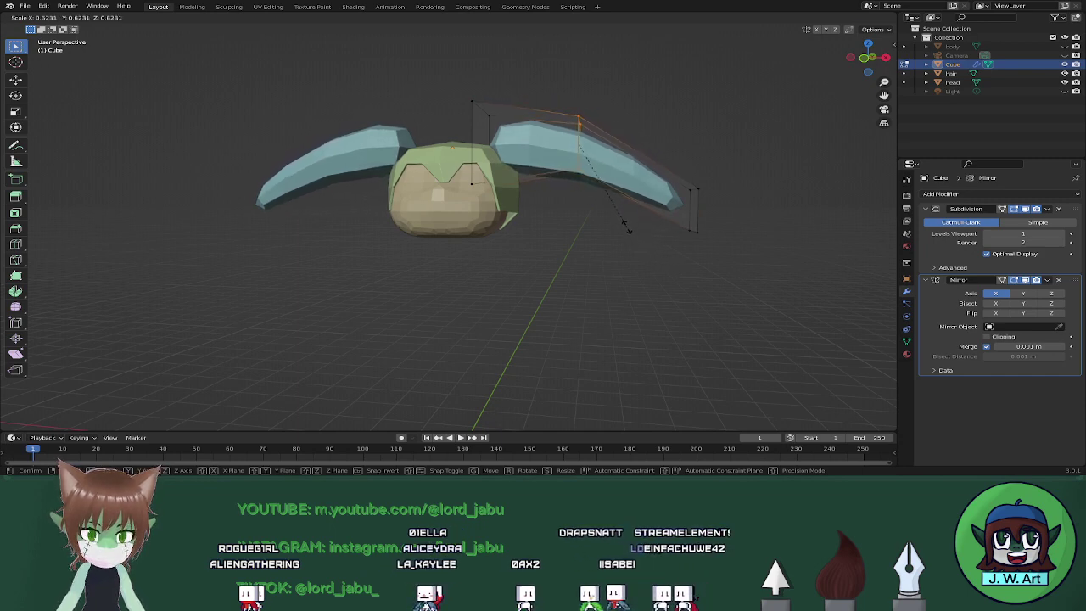
left_click(636, 234)
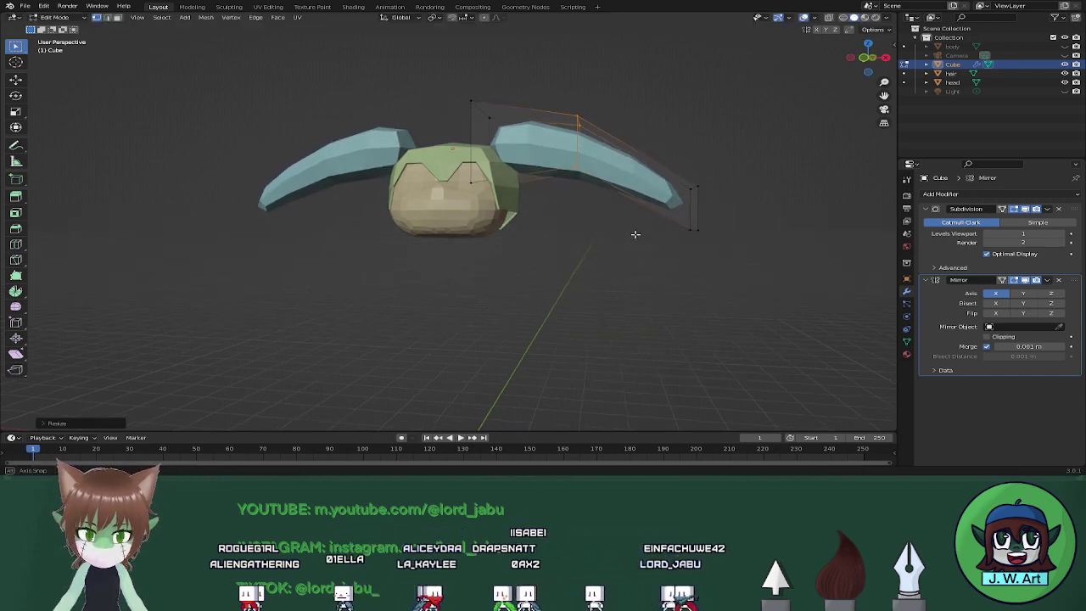
Add a loop cut beside the strand's middle and extrude the underside face about 0.6 m to start a branch.
middle_click_drag(636, 234, 620, 225)
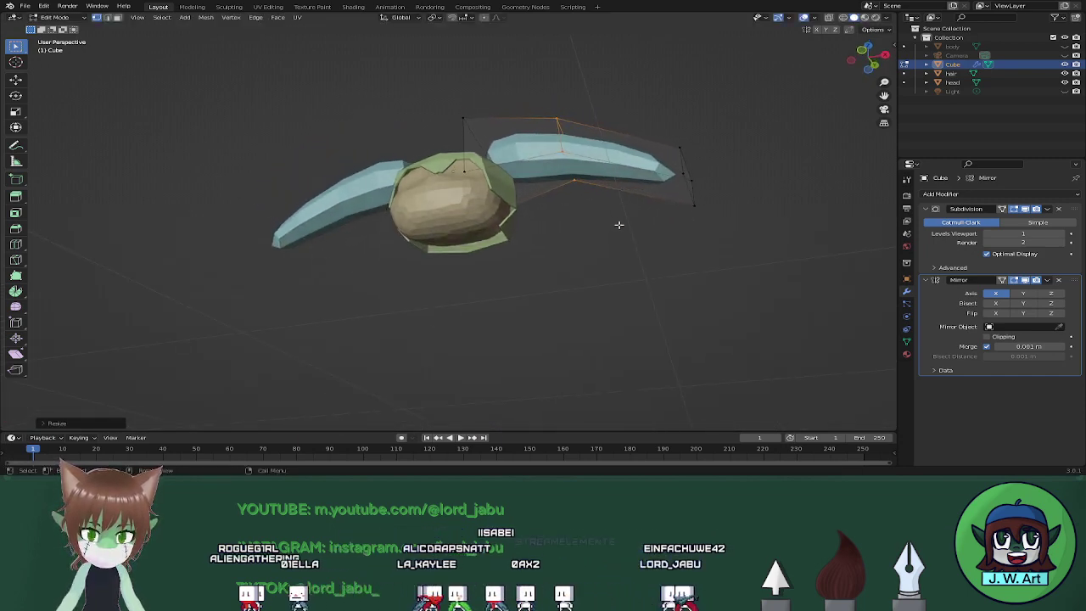
left_click(554, 180)
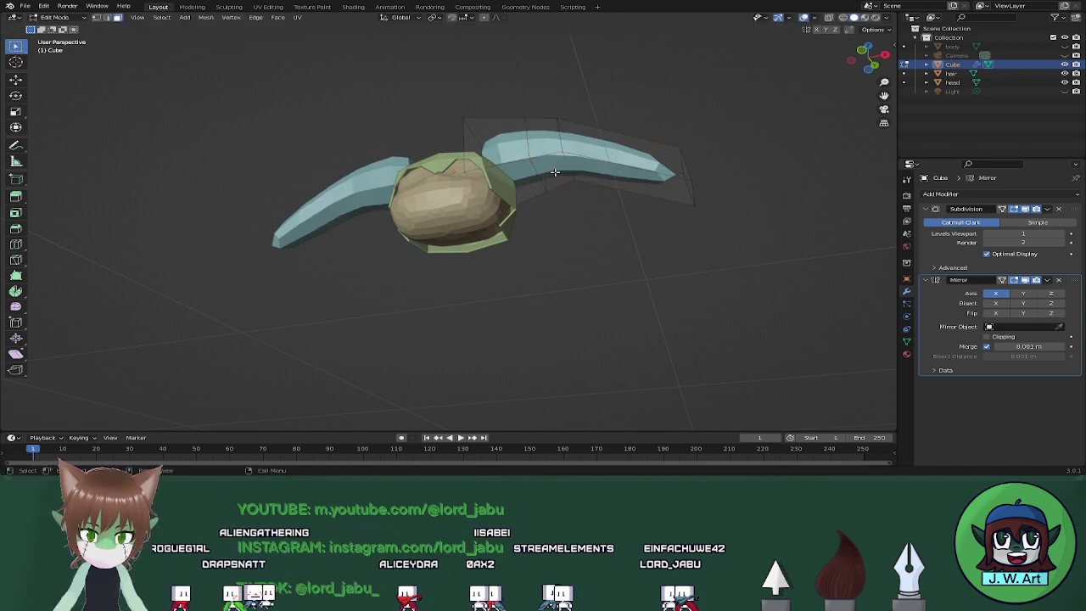
key("e")
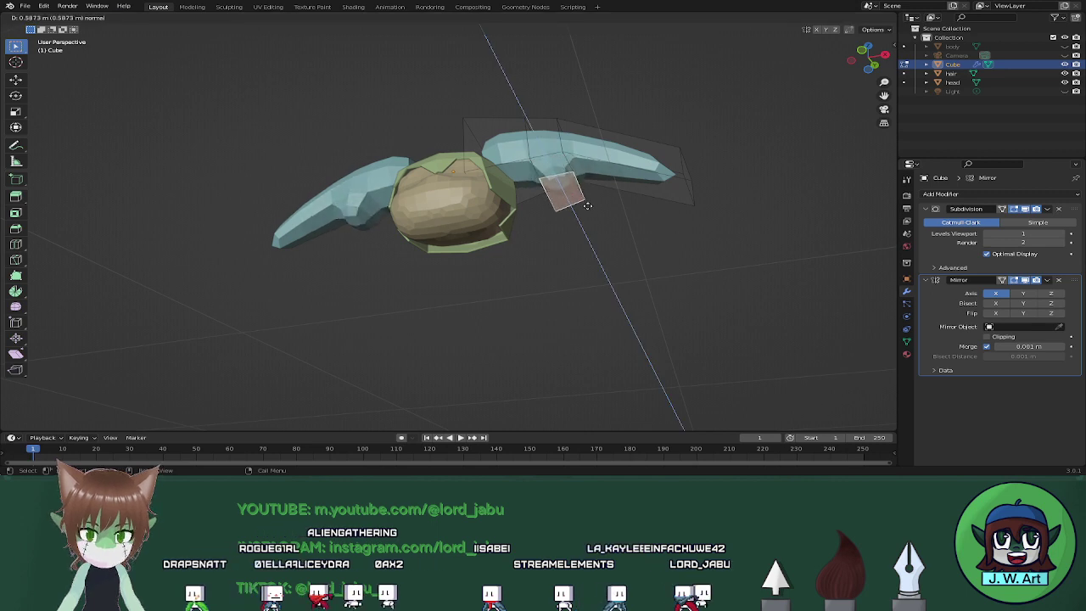
left_click(590, 210)
middle_click_drag(590, 211, 657, 231)
Scale down the end face of the extruded branch and move it along X.
key("s")
left_click(619, 274)
key("g")
key("x")
left_click(653, 289)
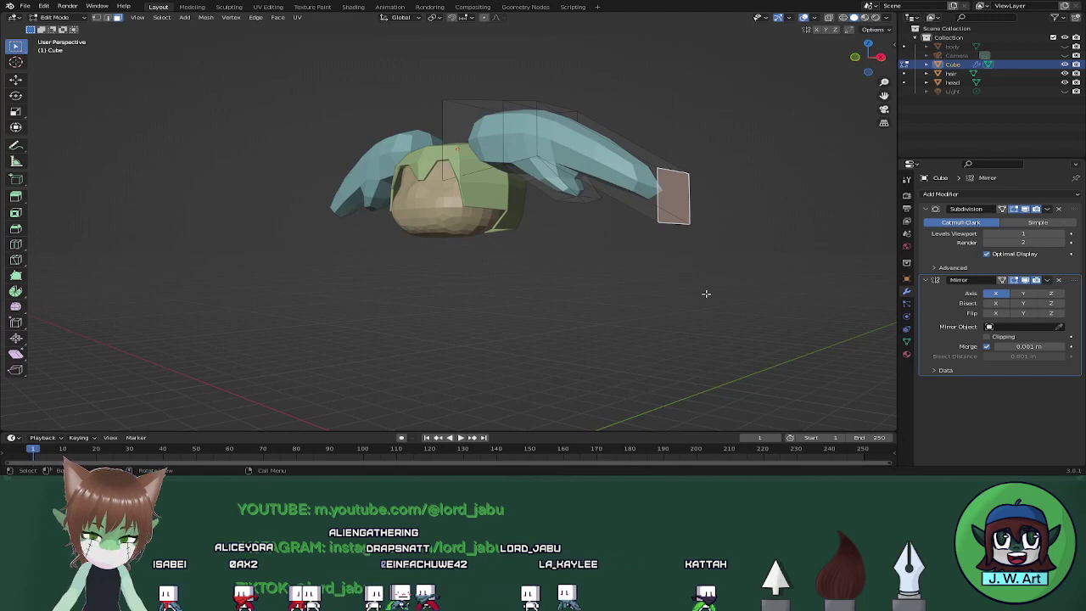
Scale down the main strand's end face, and shrink the vertex loop behind the branch.
key("s")
left_click(683, 269)
middle_click_drag(674, 279, 665, 247)
key("shift+z")
mouse_move(602, 141)
middle_mouse_down()
mouse_move(586, 148)
mouse_move(651, 235)
mouse_move(726, 219)
middle_mouse_up()
key("shift+z")
key("s")
left_click(681, 257)
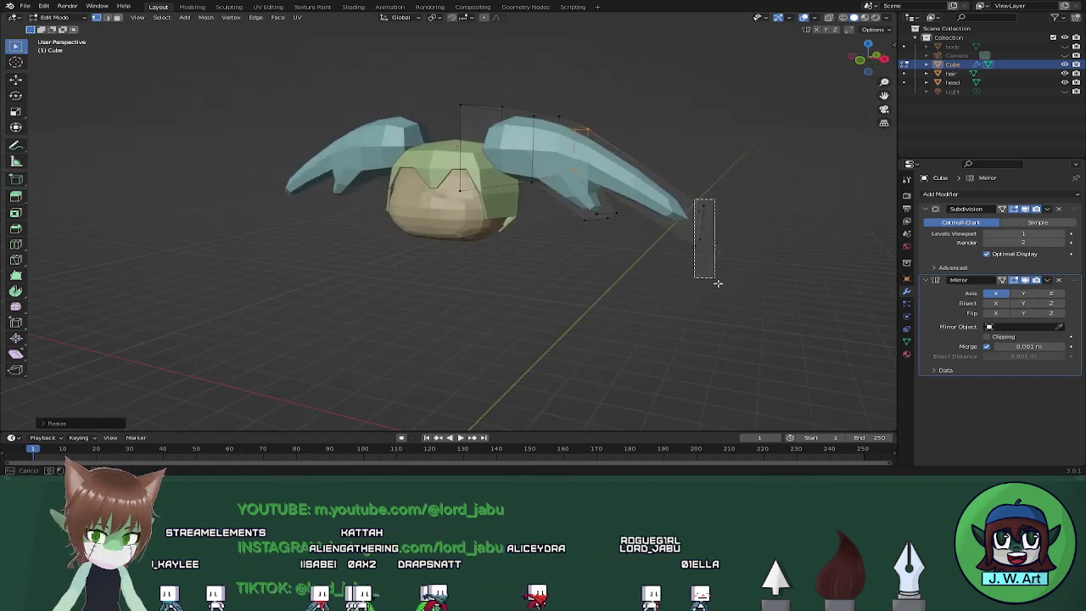
Lower the main strand's end vertices about 0.5 m along Z and move them inward along X.
left_click_drag(718, 283, 722, 283)
middle_click_drag(727, 281, 736, 248)
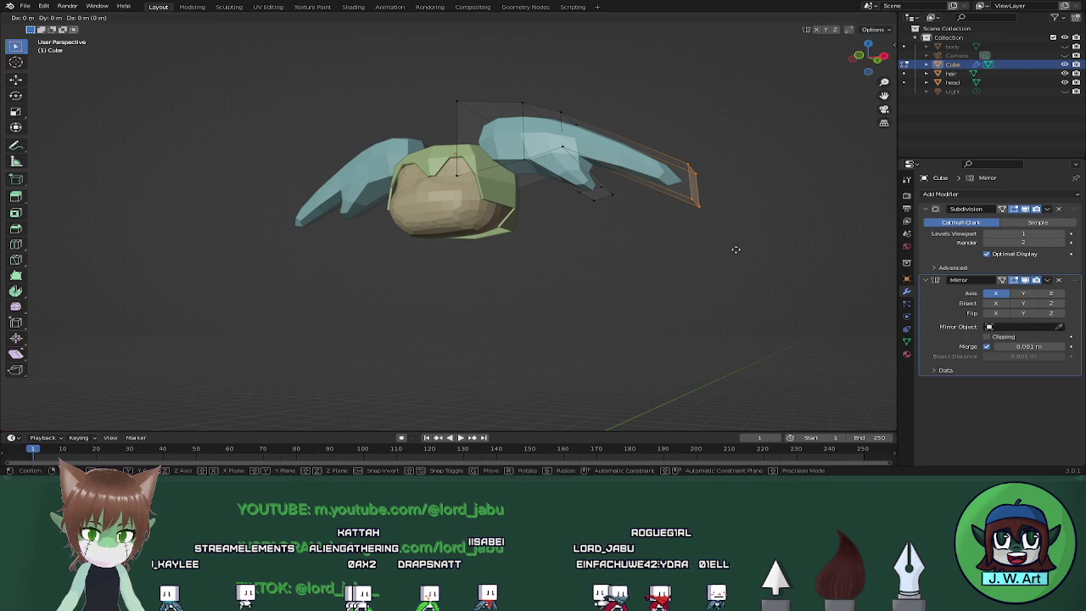
key("z")
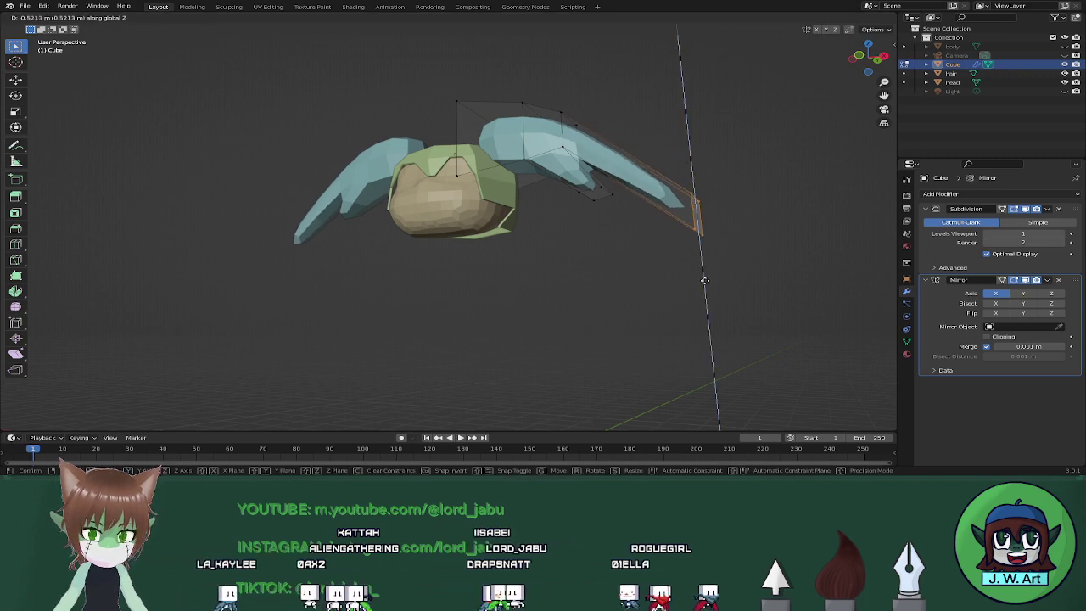
left_click(705, 280)
middle_click_drag(704, 280, 722, 313)
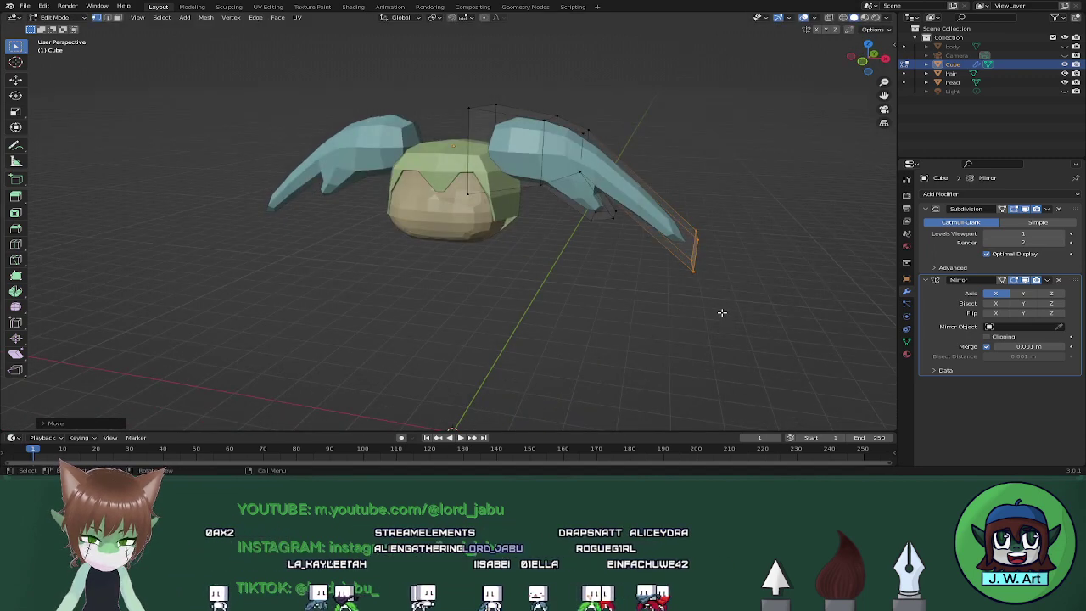
key("g")
key("y")
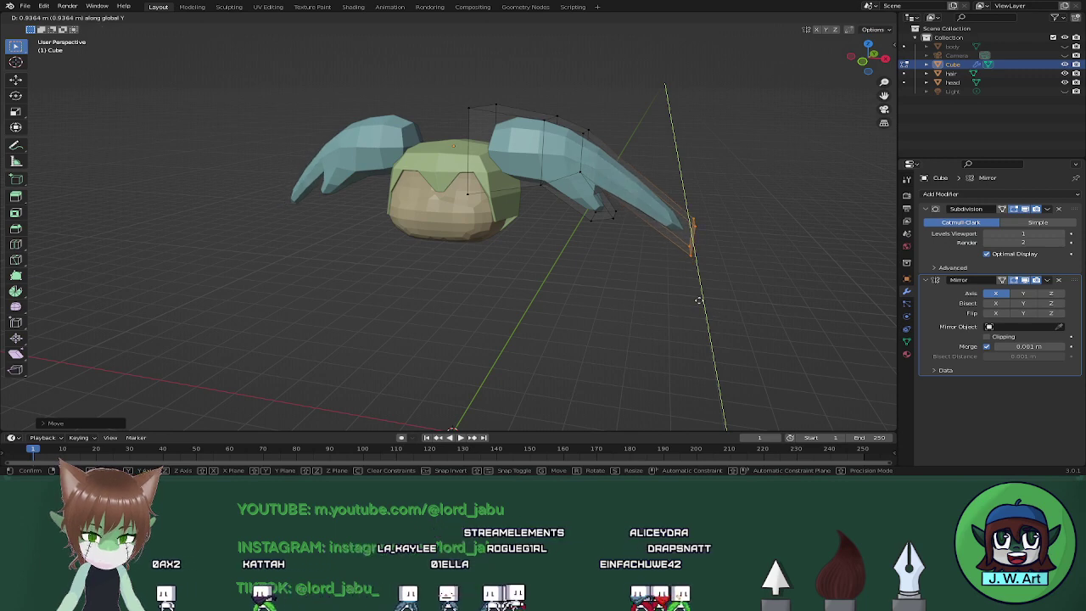
key("x")
left_click(691, 295)
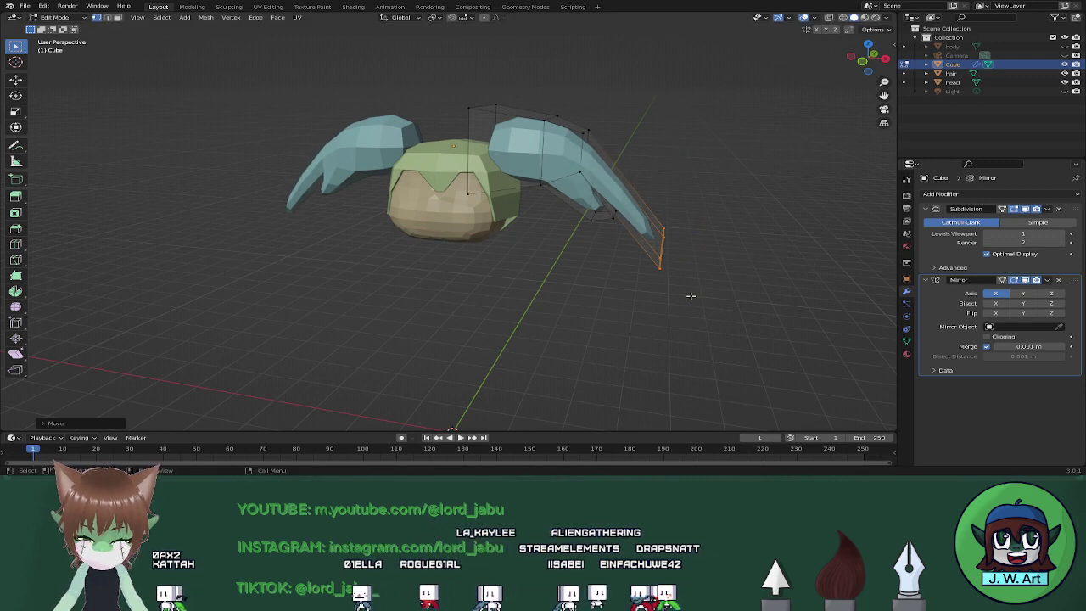
Select the branch's tip vertices through the mesh and scale them down, both overall and along Y.
middle_click_drag(691, 295, 655, 272)
key("shift+z")
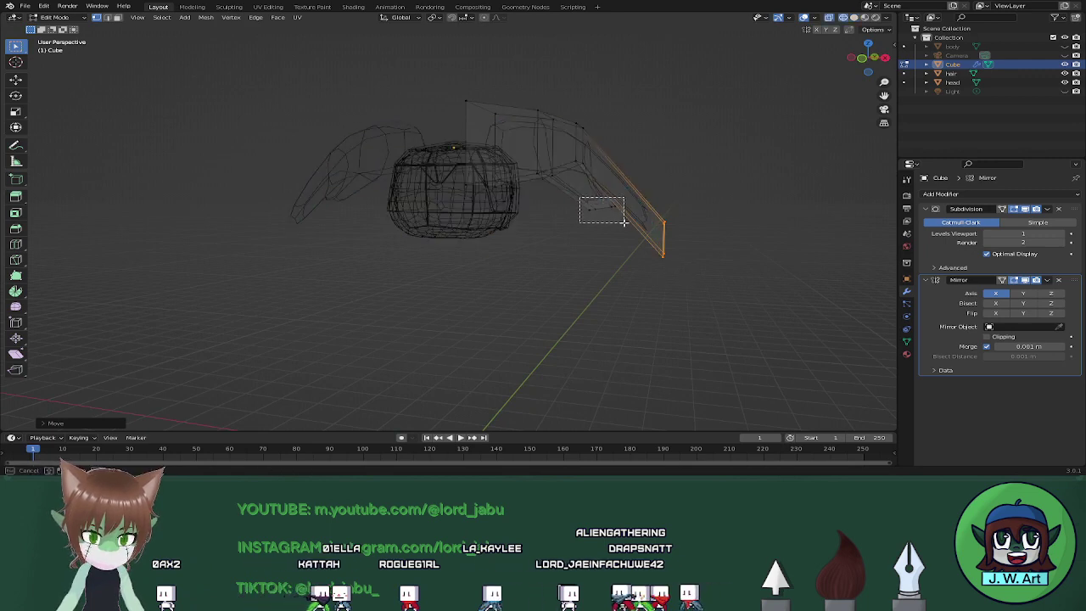
left_click_drag(624, 223, 625, 224)
key("shift+z")
middle_click_drag(626, 223, 673, 262)
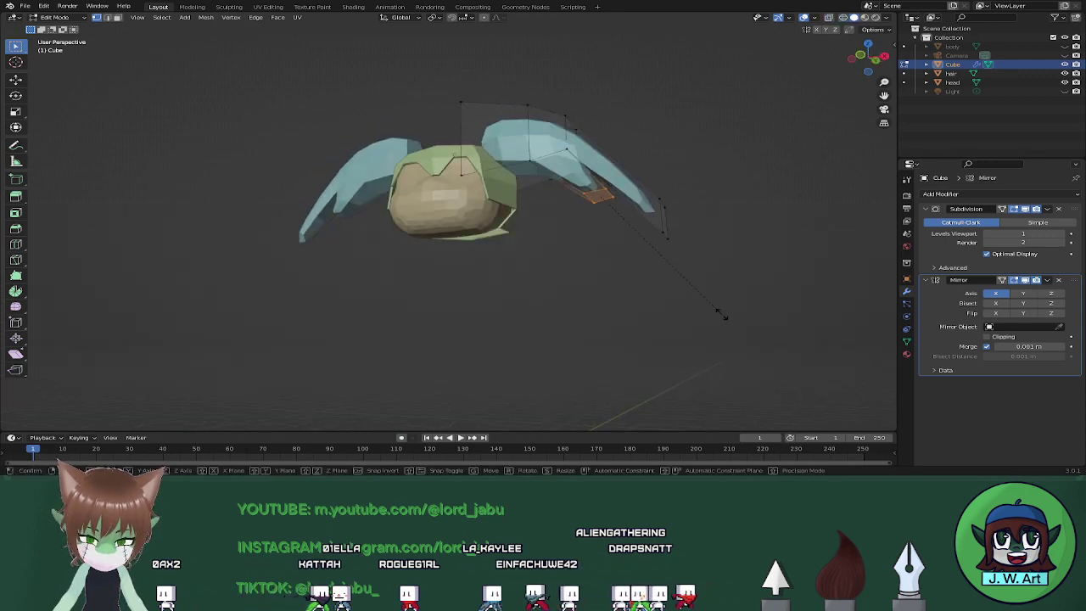
left_click(697, 297)
middle_click_drag(698, 297, 604, 278)
key("s")
key("y")
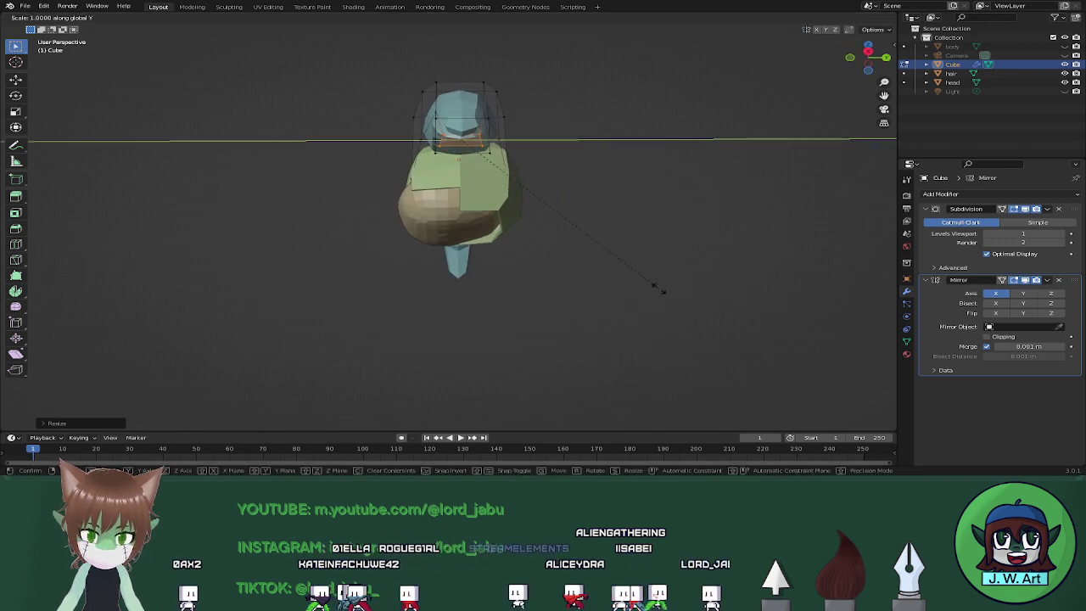
left_click(589, 257)
Lower the branch's tip along Z and shift it outward along X.
middle_click_drag(589, 257, 727, 296)
key("g")
key("x")
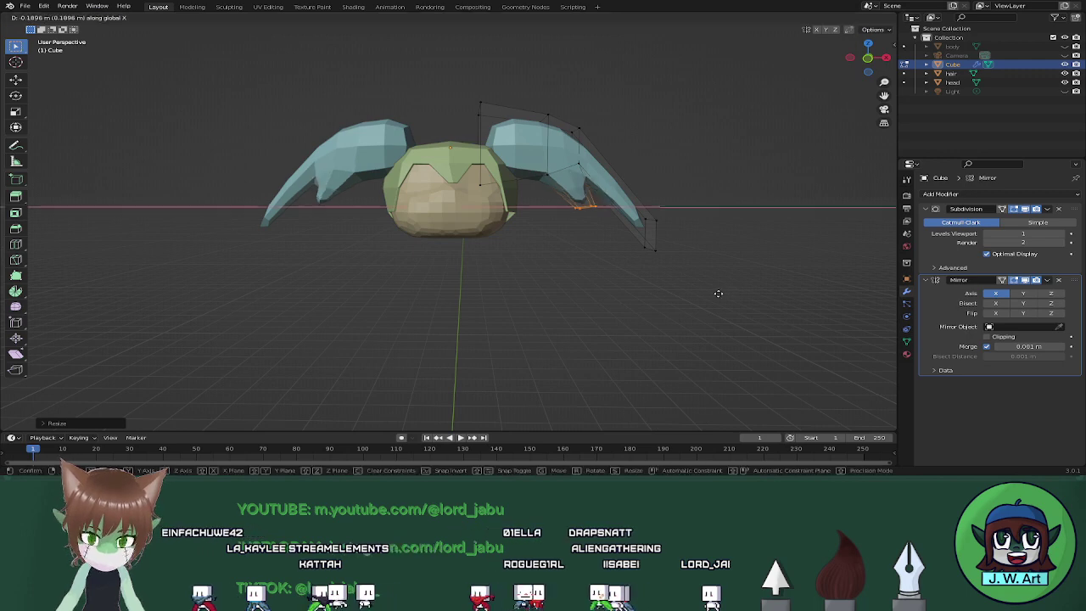
key("z")
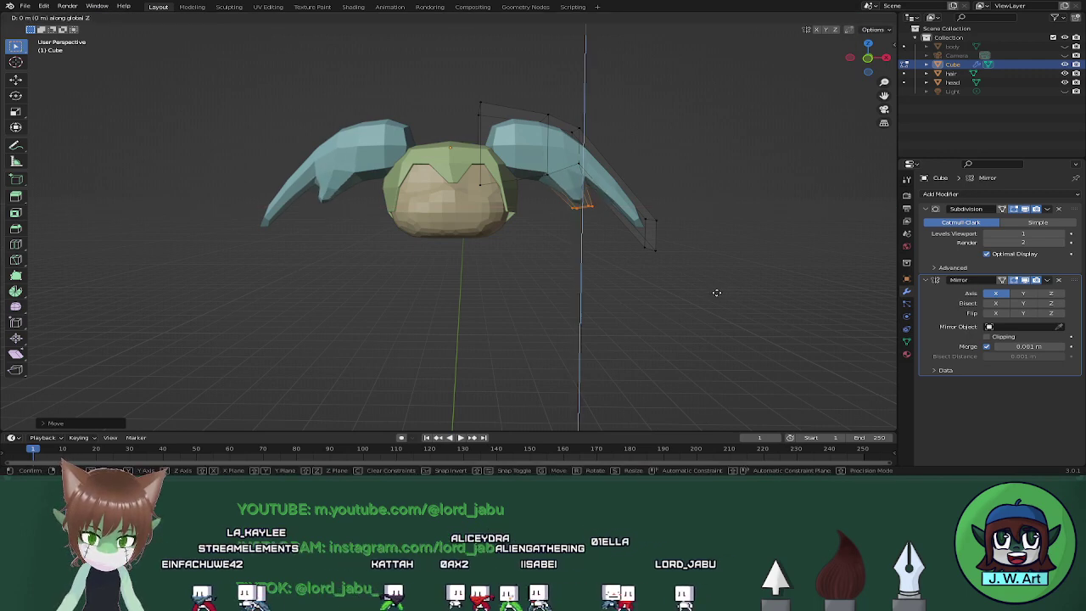
left_click(719, 306)
key("g")
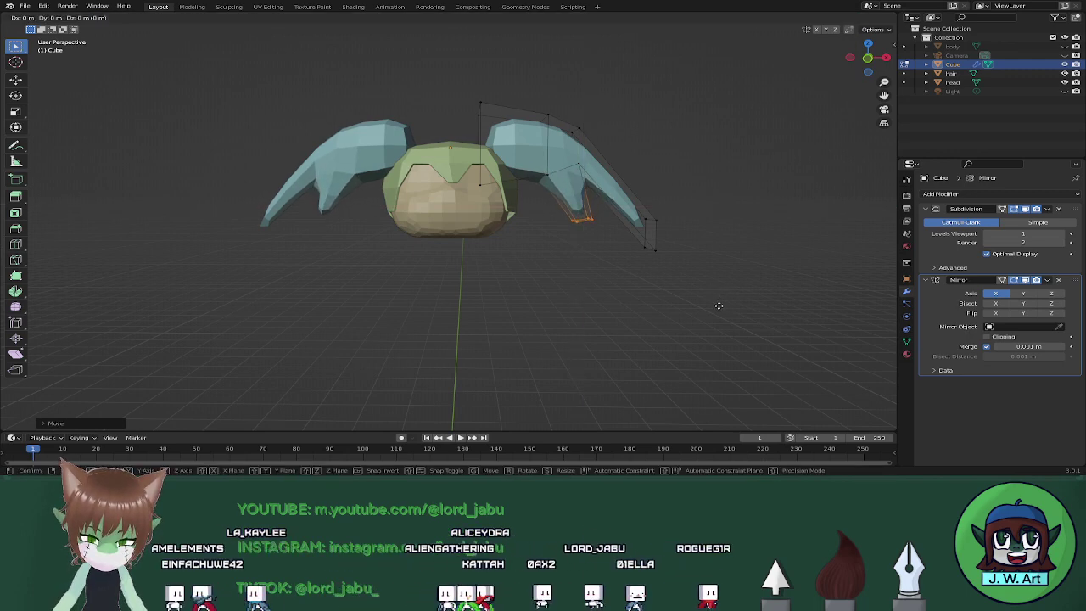
key("x")
left_click(732, 305)
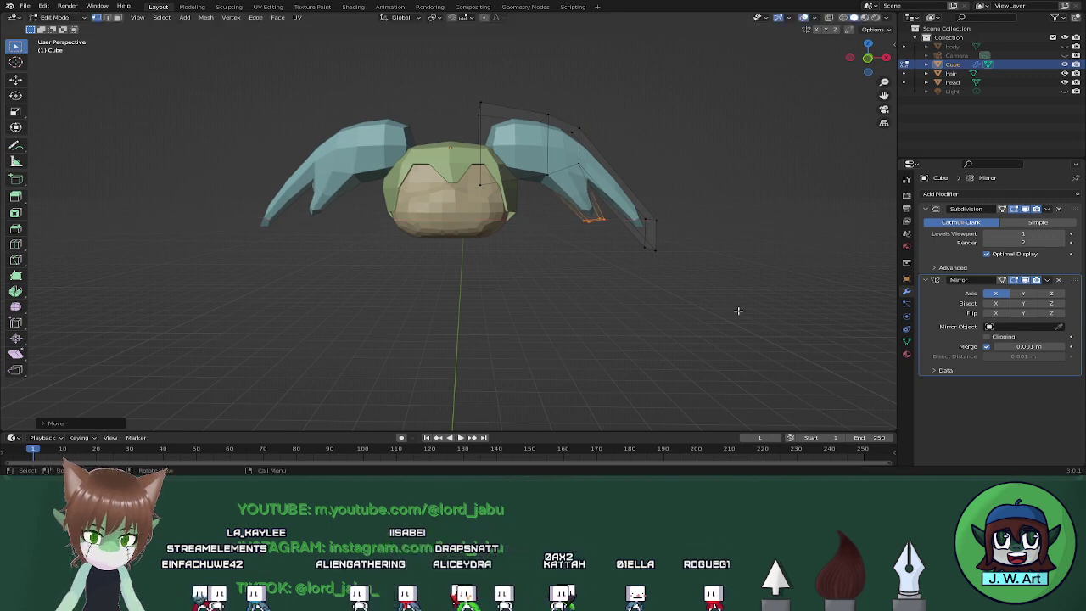
Narrow the branch's tip further along Y.
middle_click_drag(735, 309, 624, 283)
key("s")
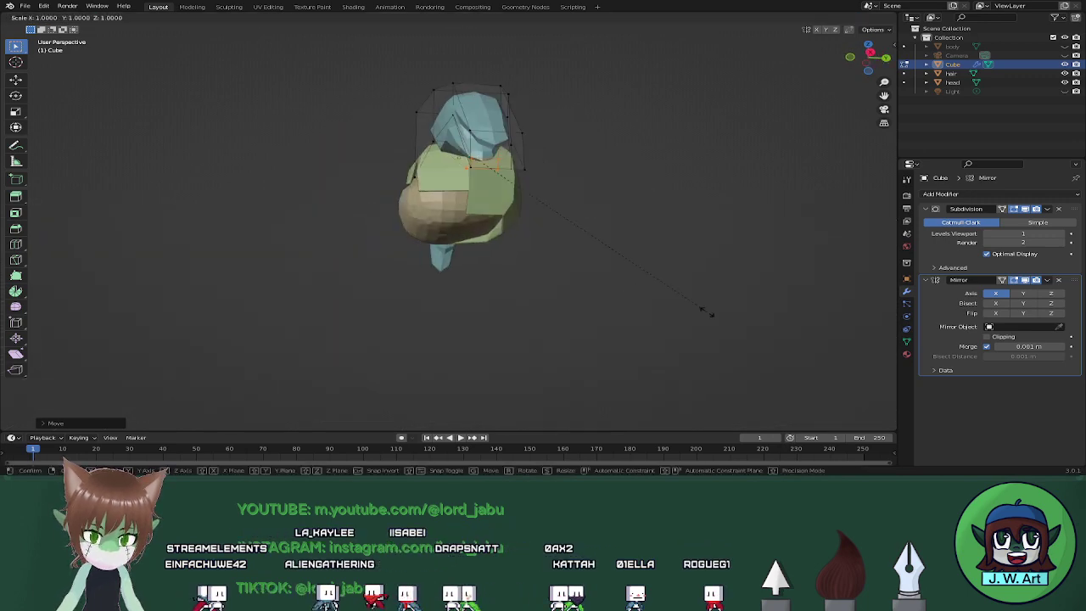
key("y")
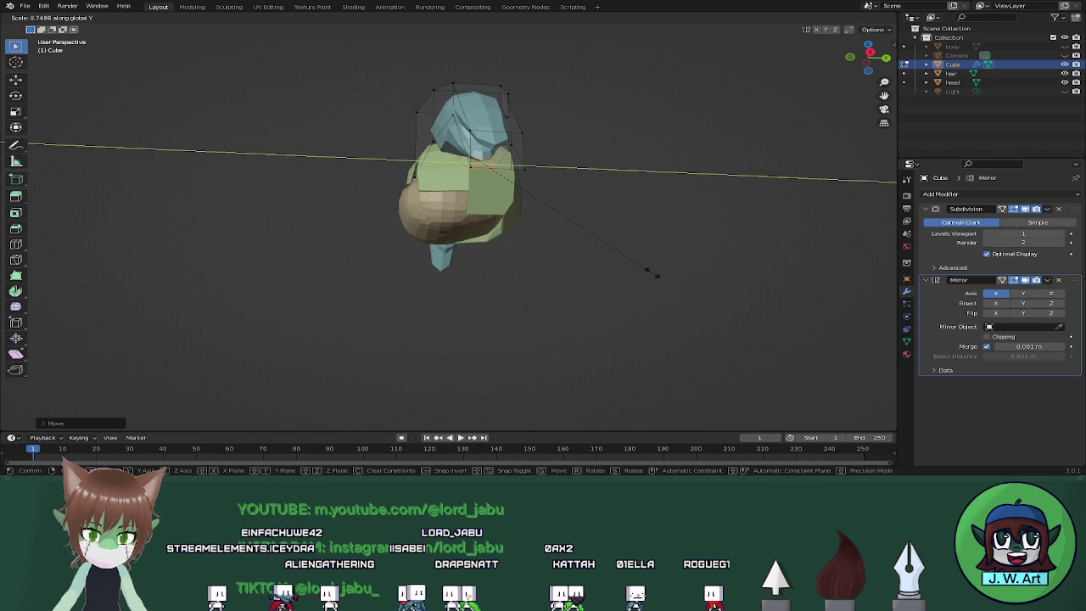
left_click(628, 259)
Add a centred loop cut across the main strand's lower section and scale down its end vertices.
middle_click_drag(621, 252, 635, 307)
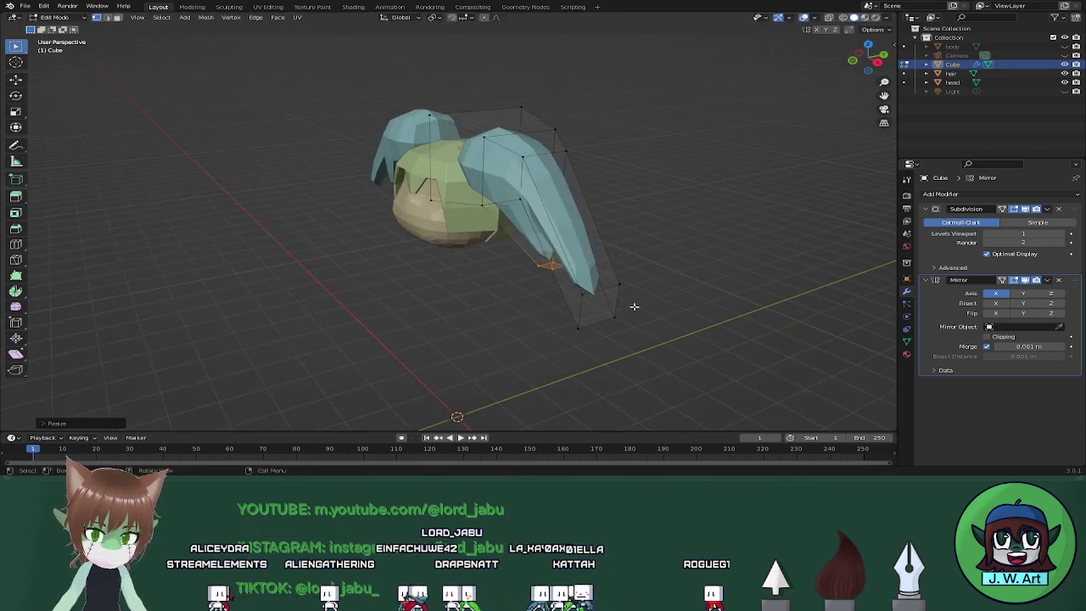
left_click(574, 256)
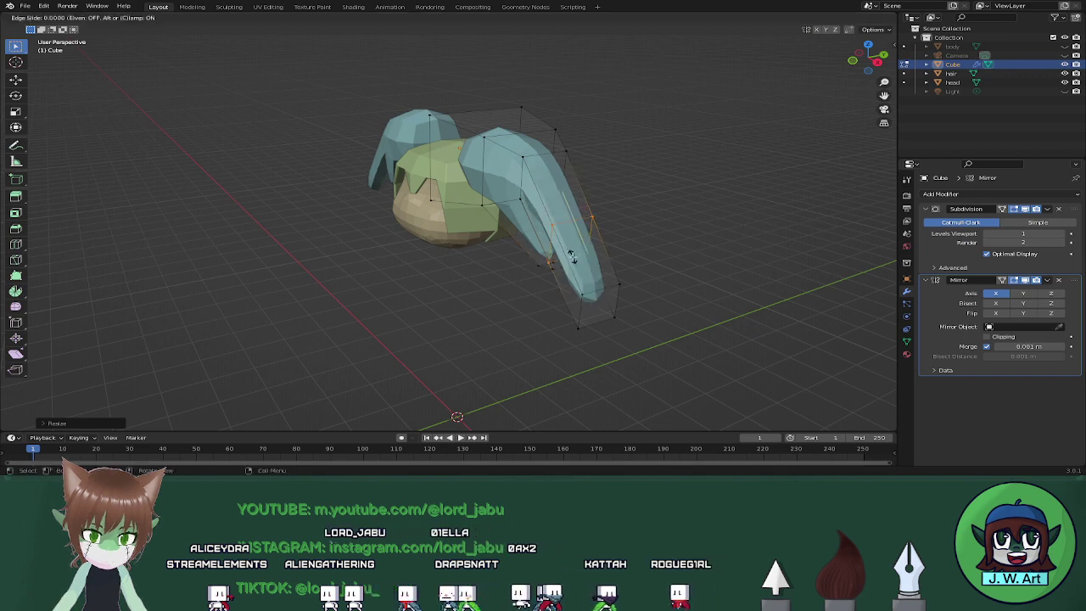
right_click(574, 256)
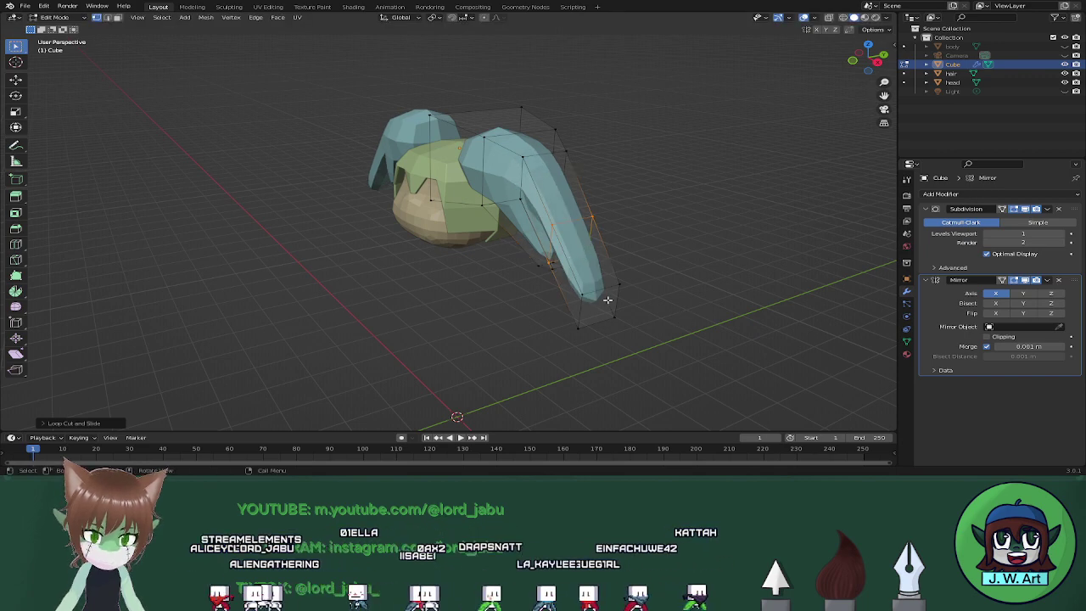
key("alt+z")
left_click_drag(569, 284, 643, 336)
key("alt+z")
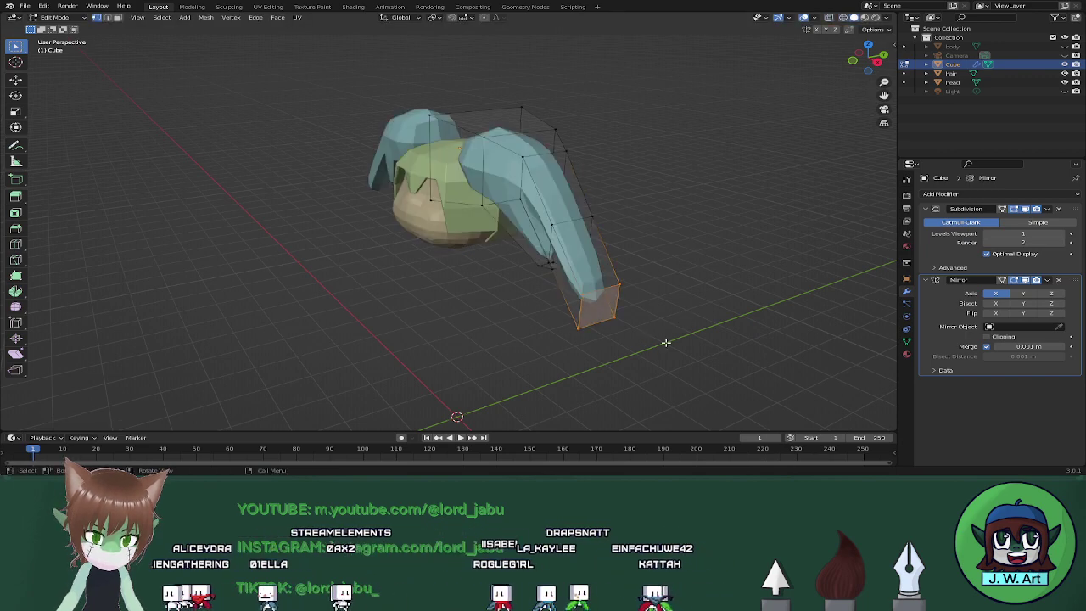
key("s")
left_click(641, 321)
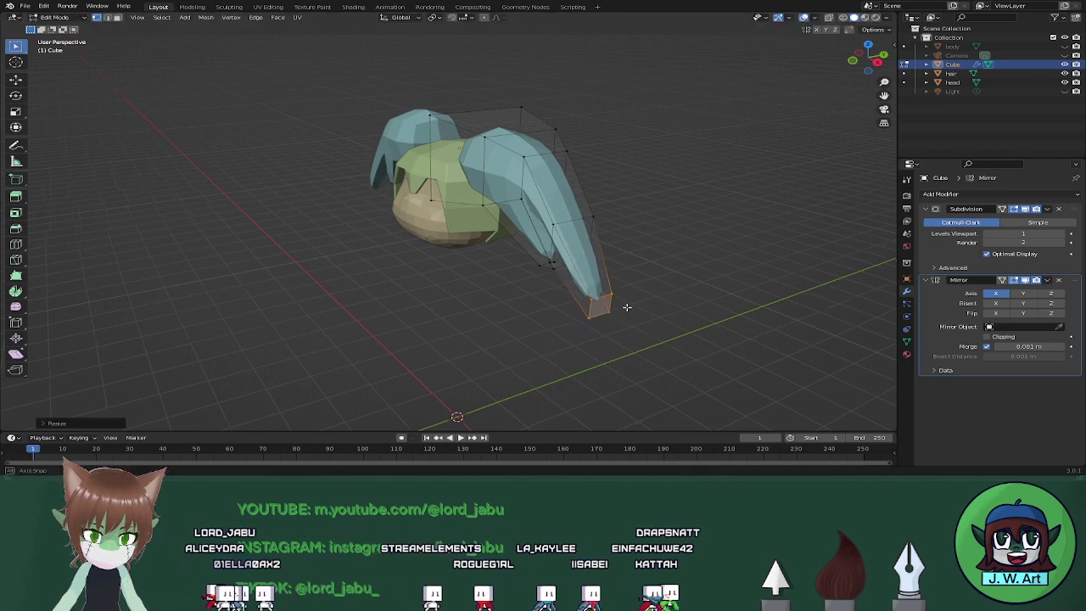
Reposition the selected vertices of the main strand's lower section to refine its shape.
middle_click_drag(626, 303, 638, 266)
key("g")
key("g")
left_click(679, 294)
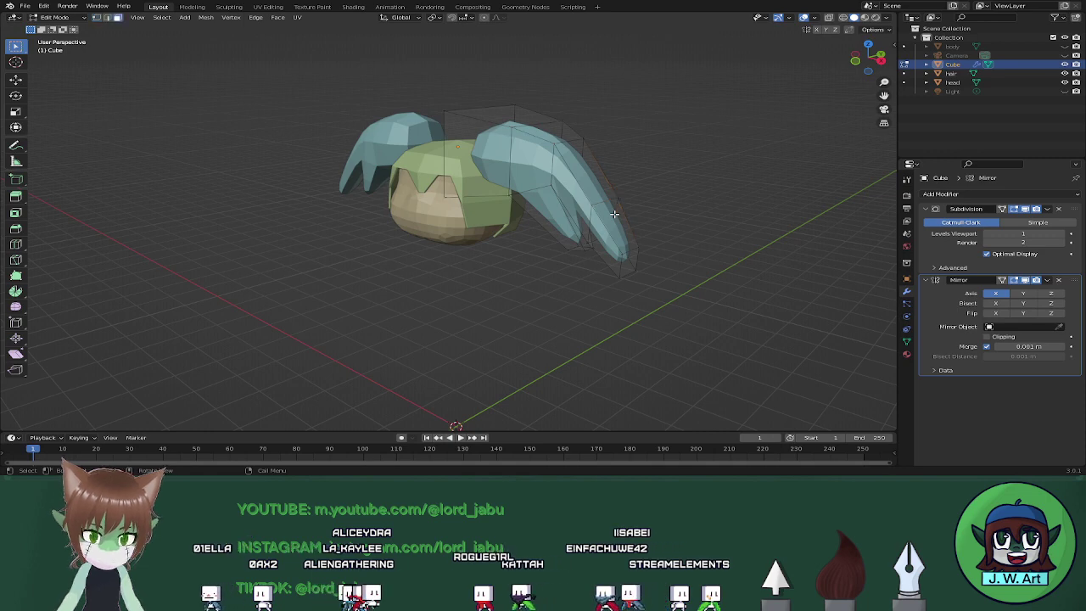
Try to inset the outer face of the strand's lower section about 0.15 m, shift it about 0.1 m and scale it down.
key("3")
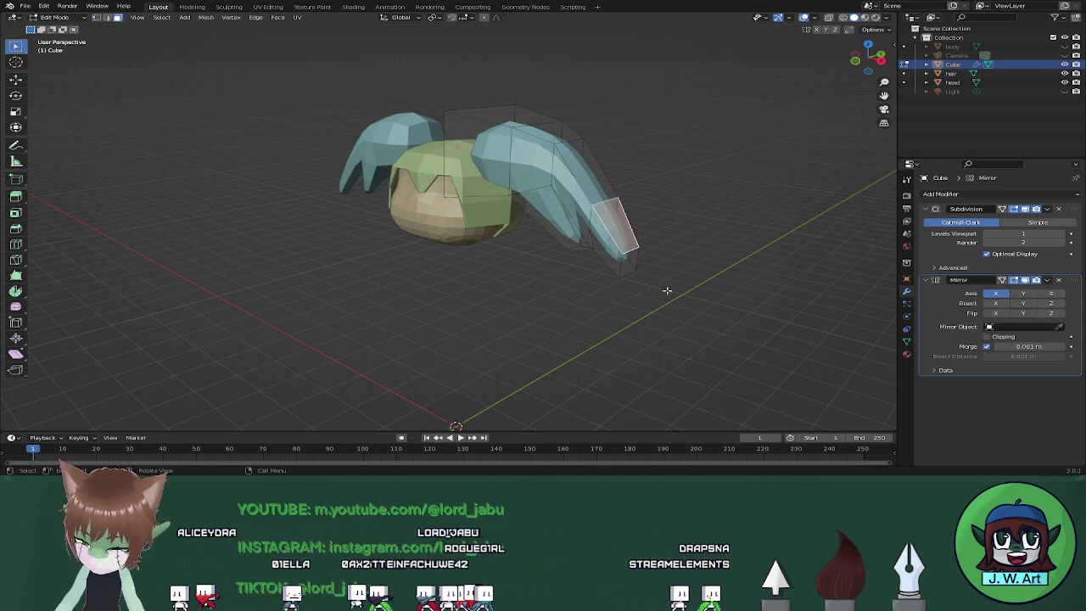
key("i")
left_click(660, 289)
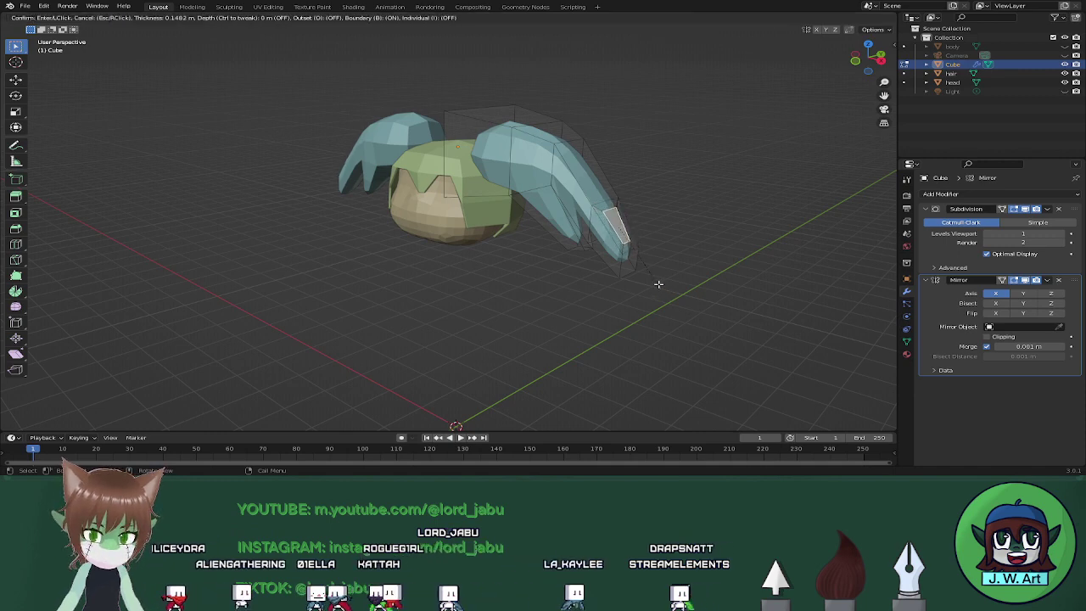
key("g")
key("g")
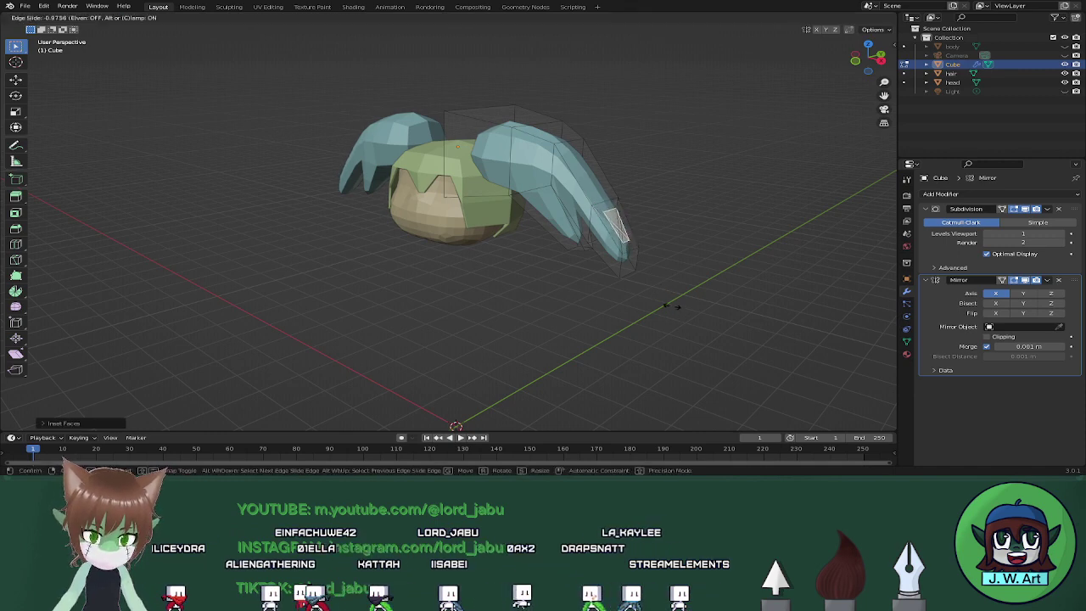
key("g")
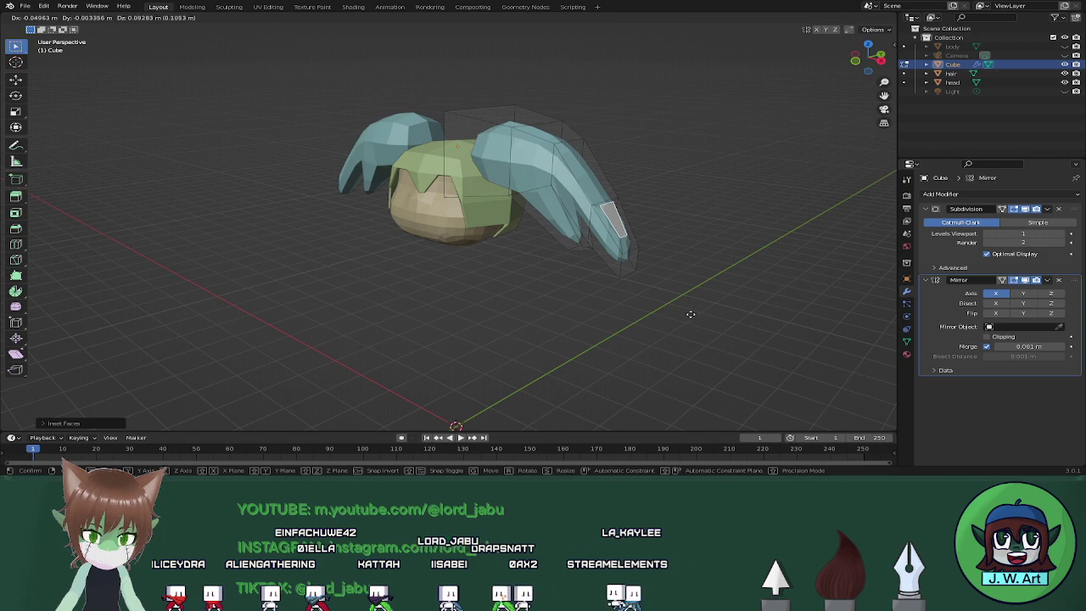
left_click(691, 314)
mouse_move(691, 311)
middle_mouse_down()
mouse_move(706, 292)
mouse_move(680, 305)
middle_mouse_up()
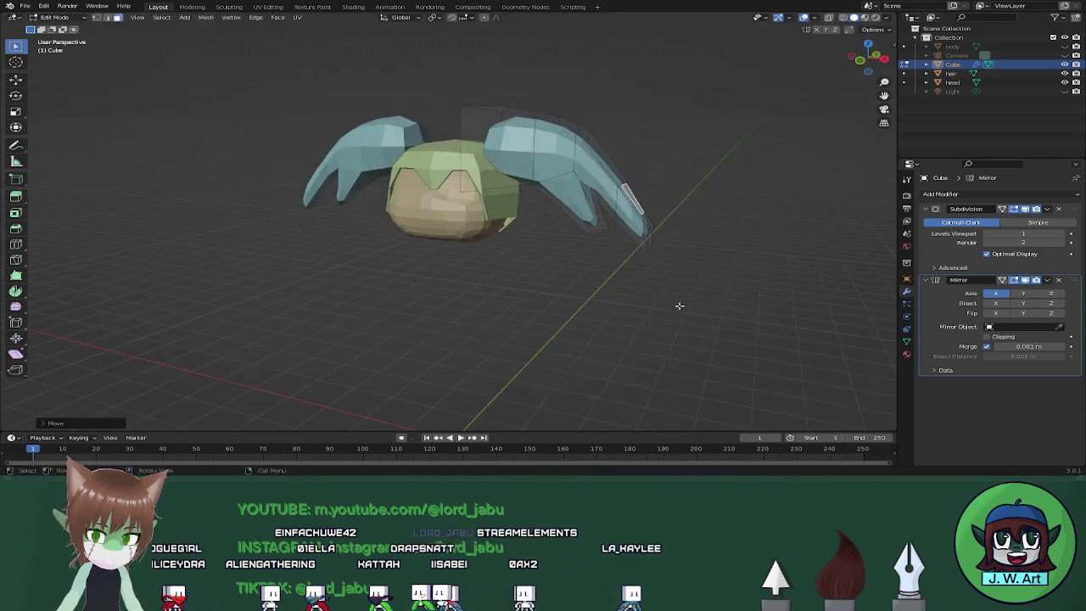
key("s")
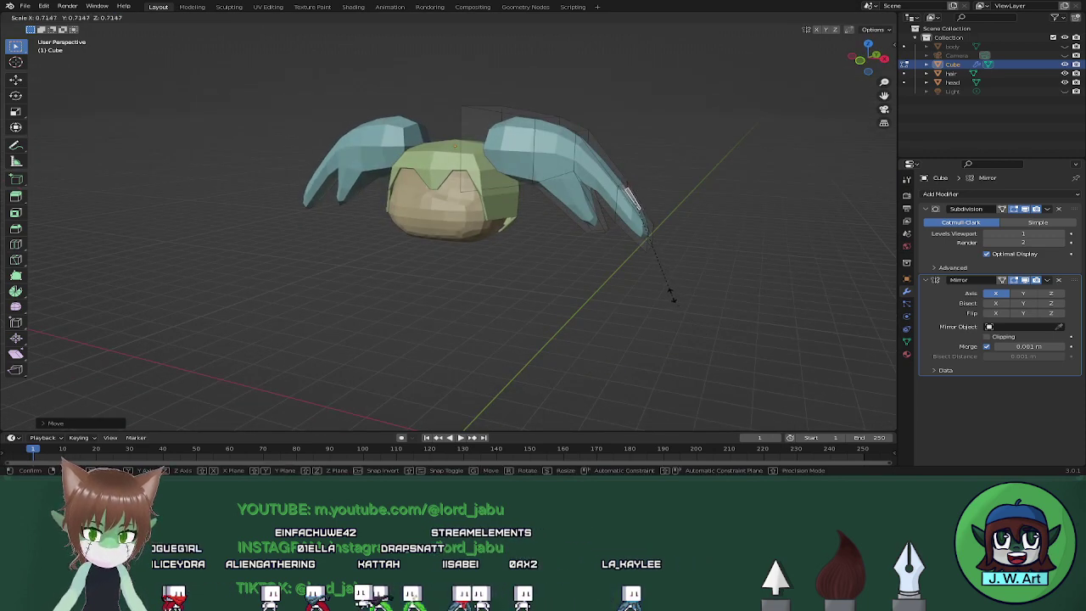
left_click(671, 294)
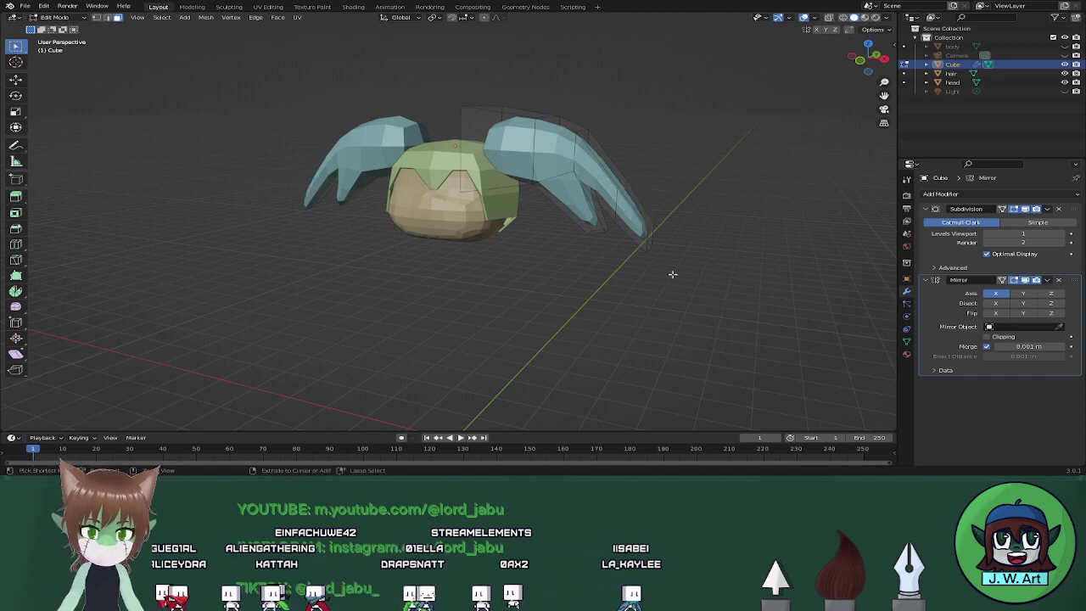
Inset the outer face of the strand's lower section, shift it about 0.11 m and scale it down to about 0.71.
middle_click_drag(673, 274, 718, 323)
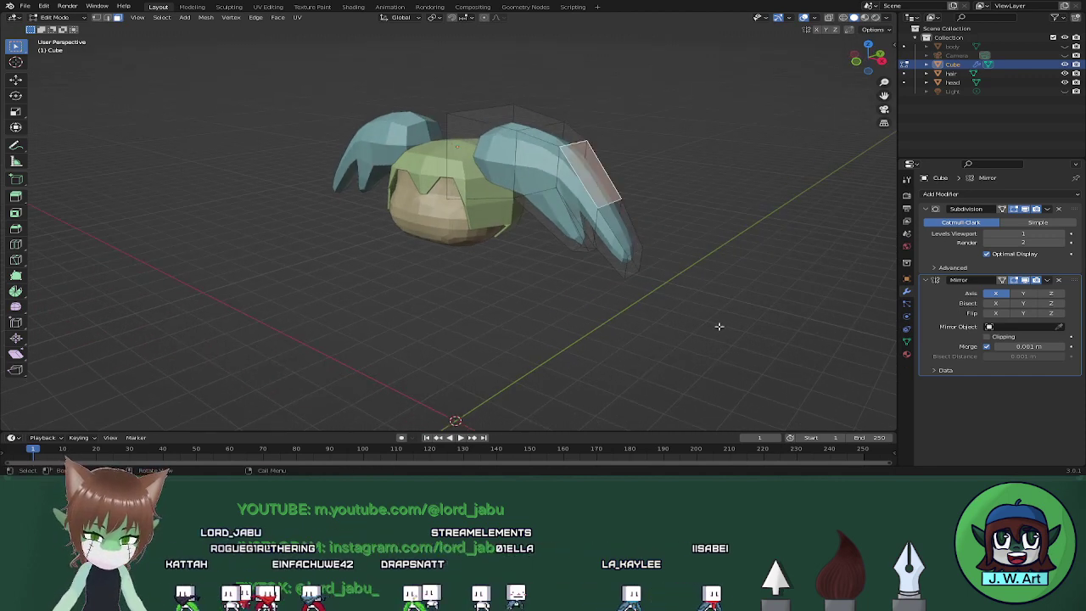
key("i")
left_click(710, 316)
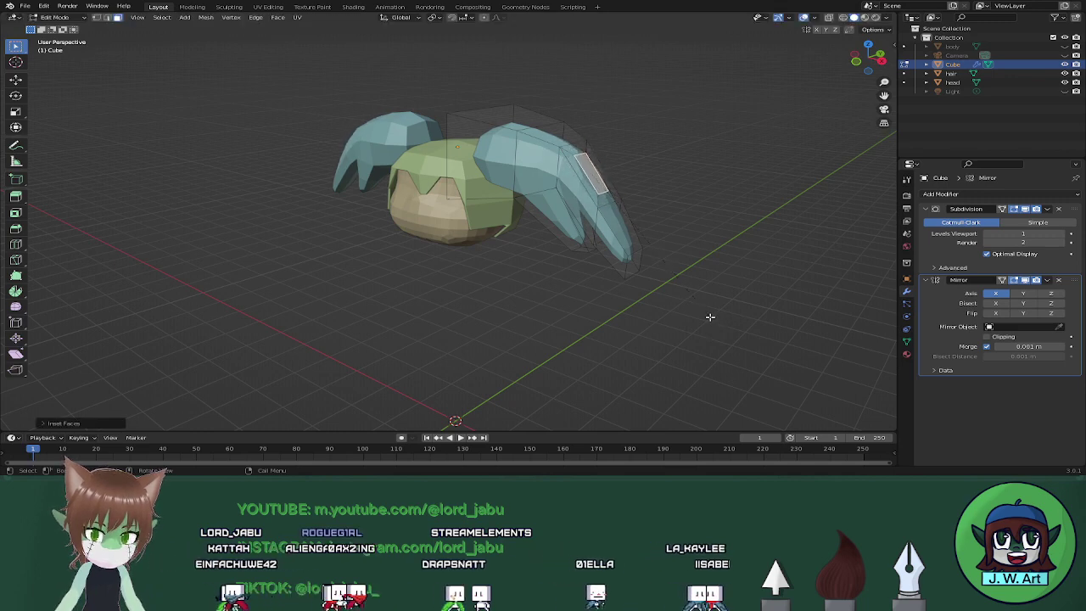
middle_click_drag(710, 317, 671, 320)
key("g")
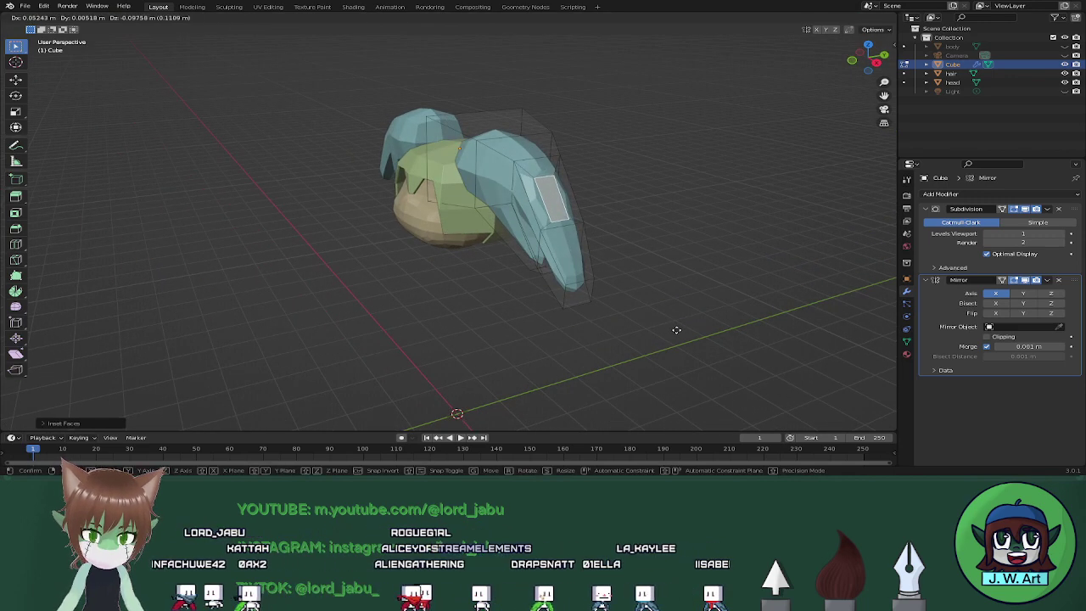
left_click(676, 330)
key("s")
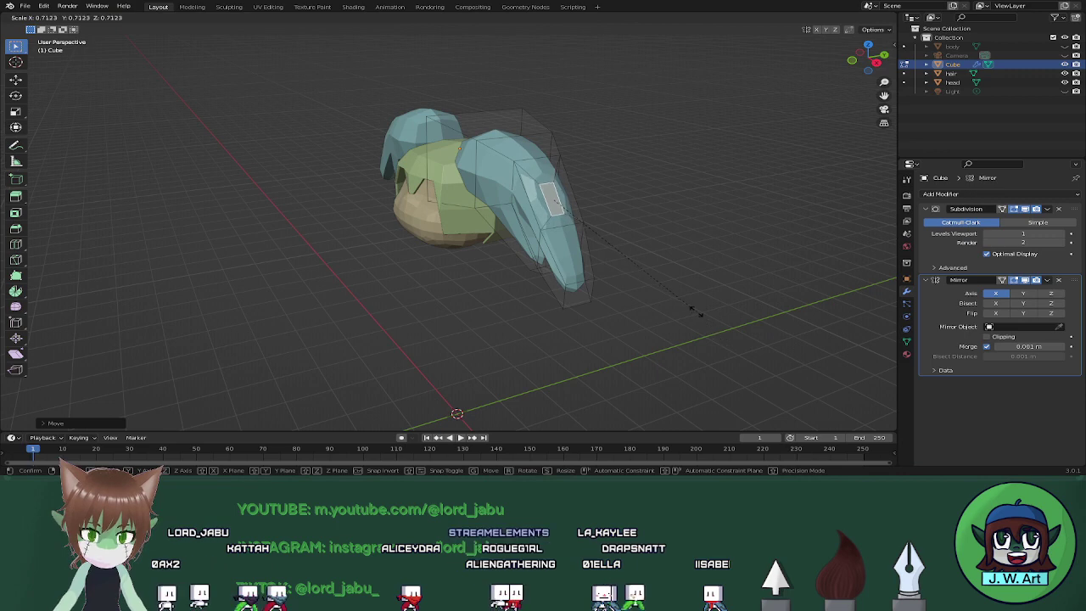
left_click(691, 308)
mouse_move(684, 303)
middle_mouse_down()
mouse_move(737, 296)
mouse_move(687, 292)
middle_mouse_up()
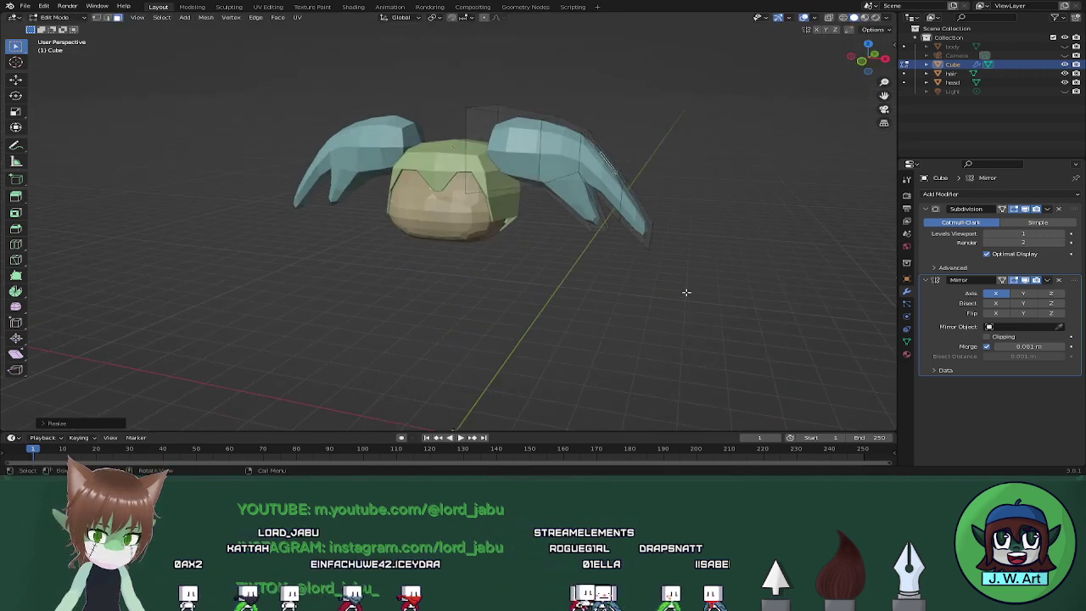
Extrude the inset face outward along its normal to start a third pointed branch.
key("g")
key("z")
key("z")
left_click(719, 286)
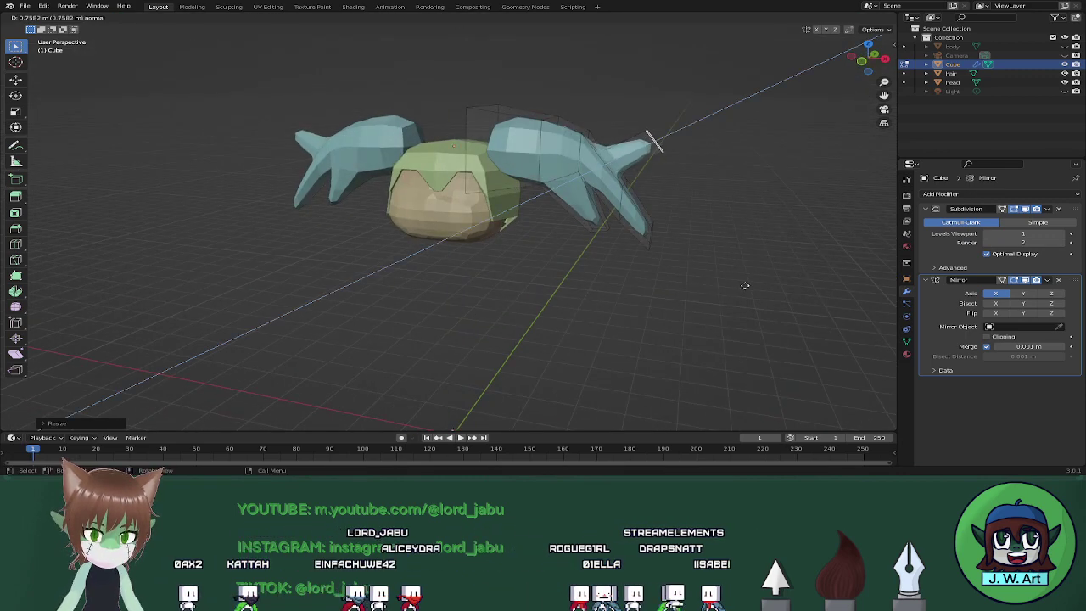
key("e")
left_click(773, 286)
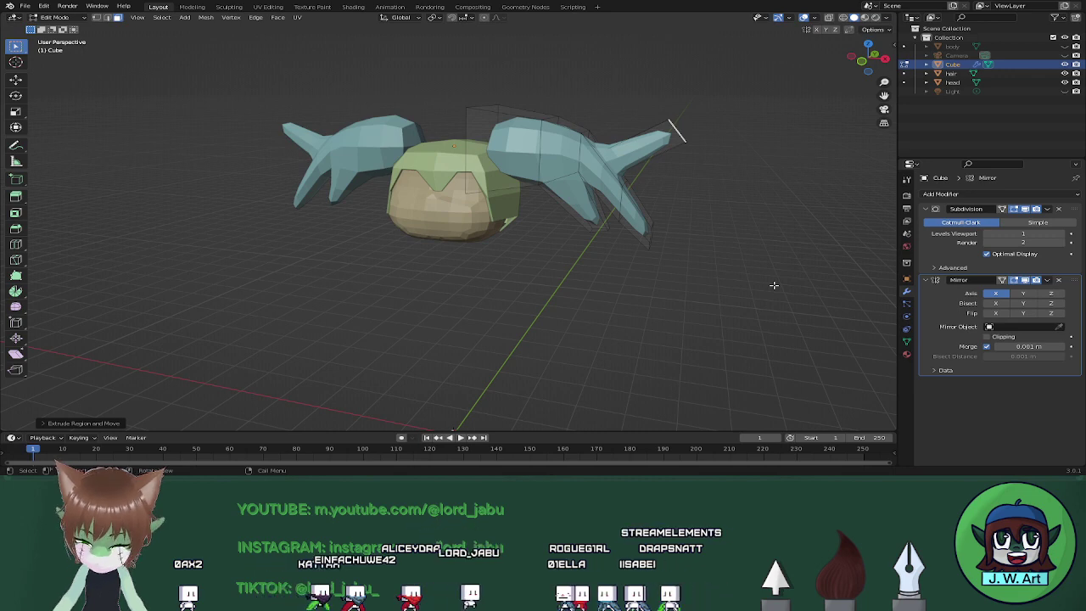
Lower the third branch's end face about 0.86 m along Z and rotate it about 23.5 degrees.
key("g")
key("z")
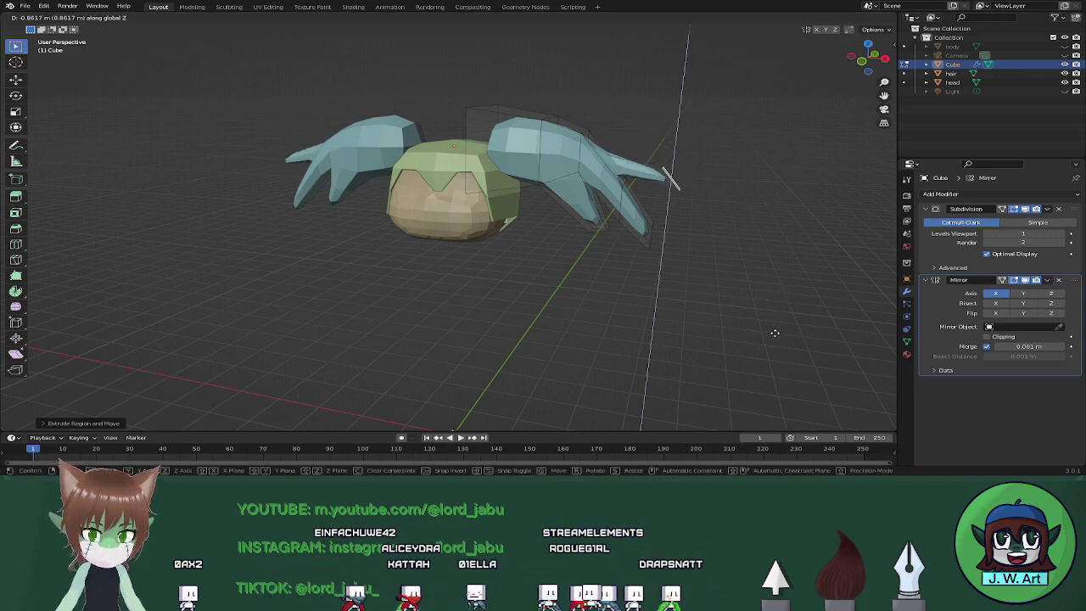
left_click(775, 333)
key("r")
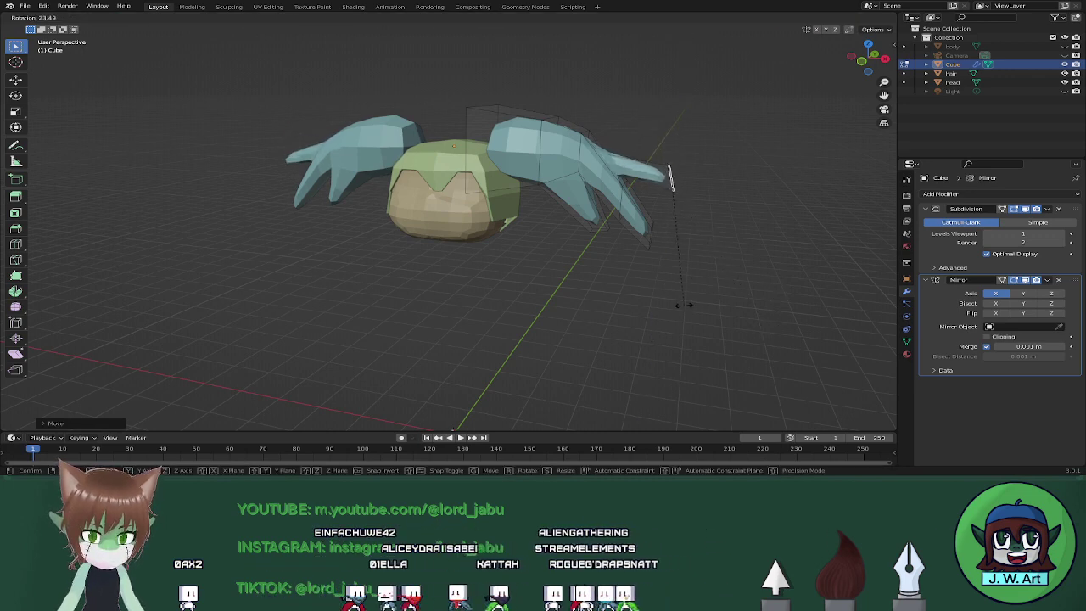
left_click(686, 305)
middle_click_drag(685, 306, 645, 313)
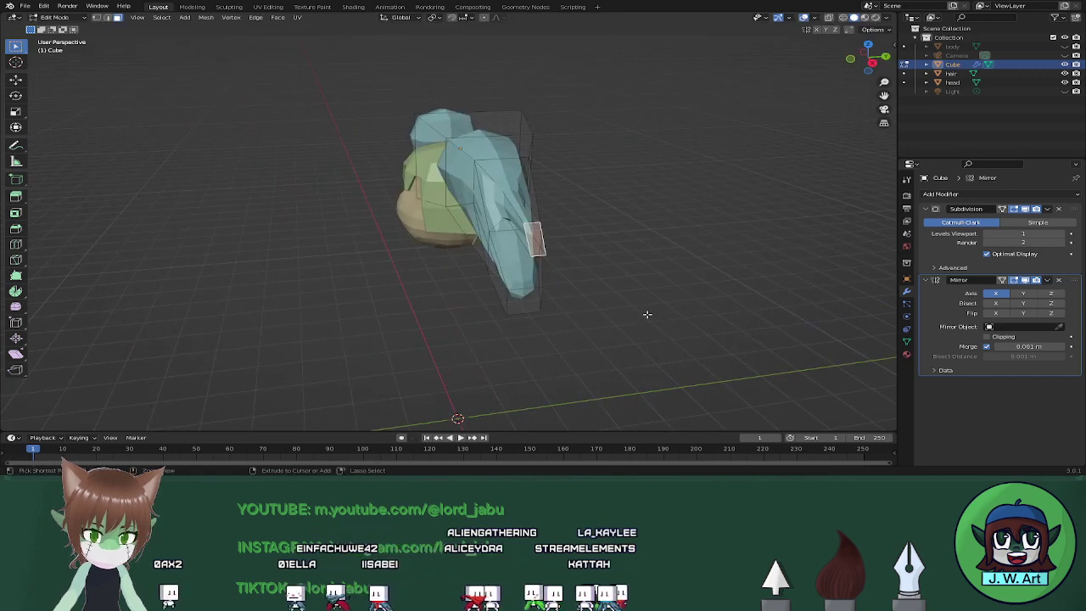
Tilt the third branch's end face around its local X axis.
key("r")
key("x")
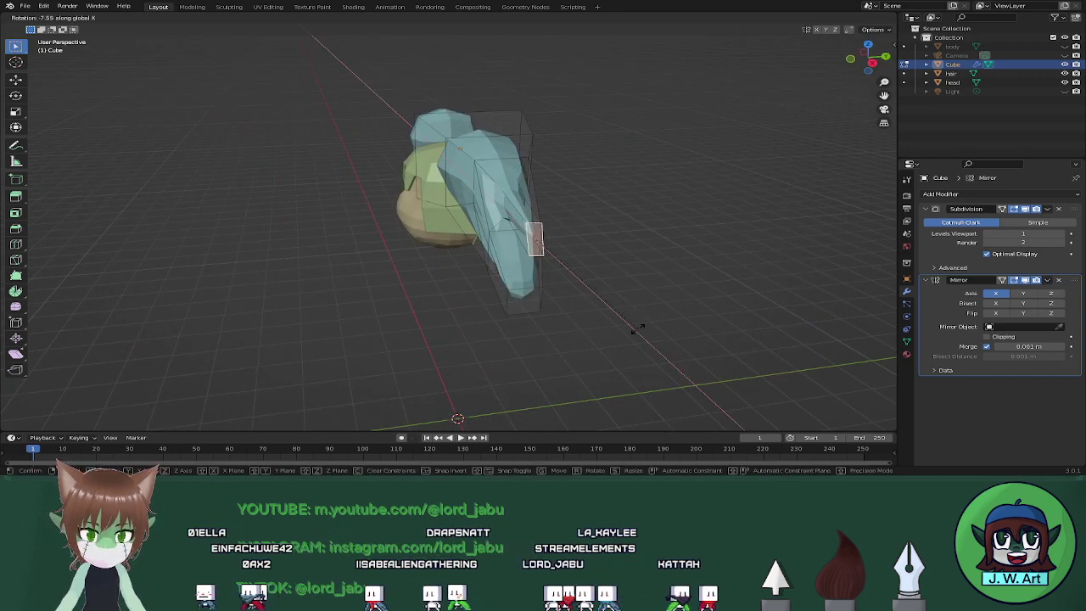
key("x")
left_click(551, 360)
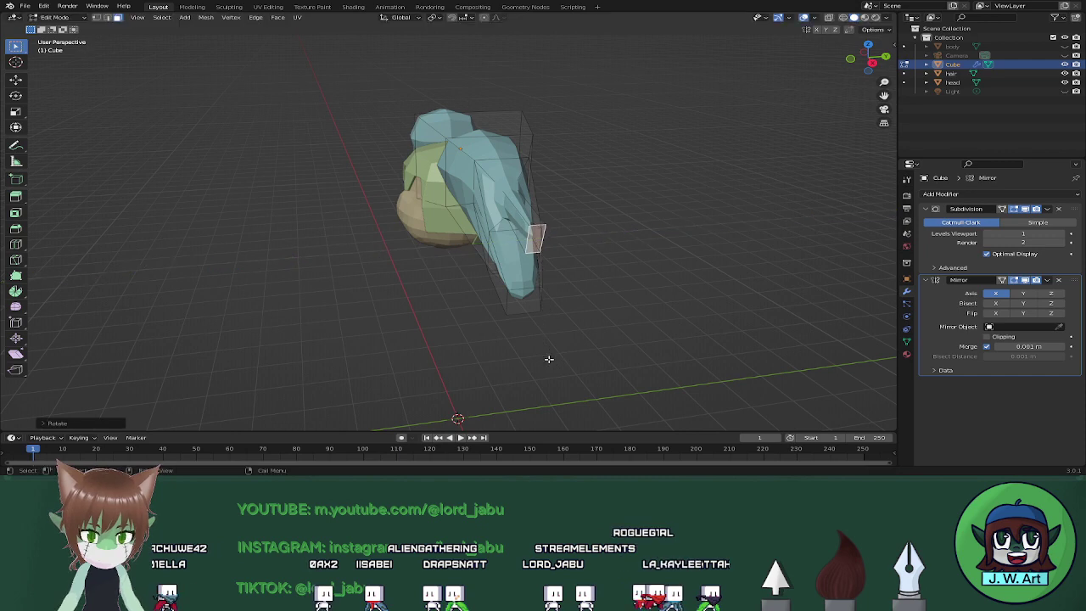
middle_click_drag(549, 360, 555, 314)
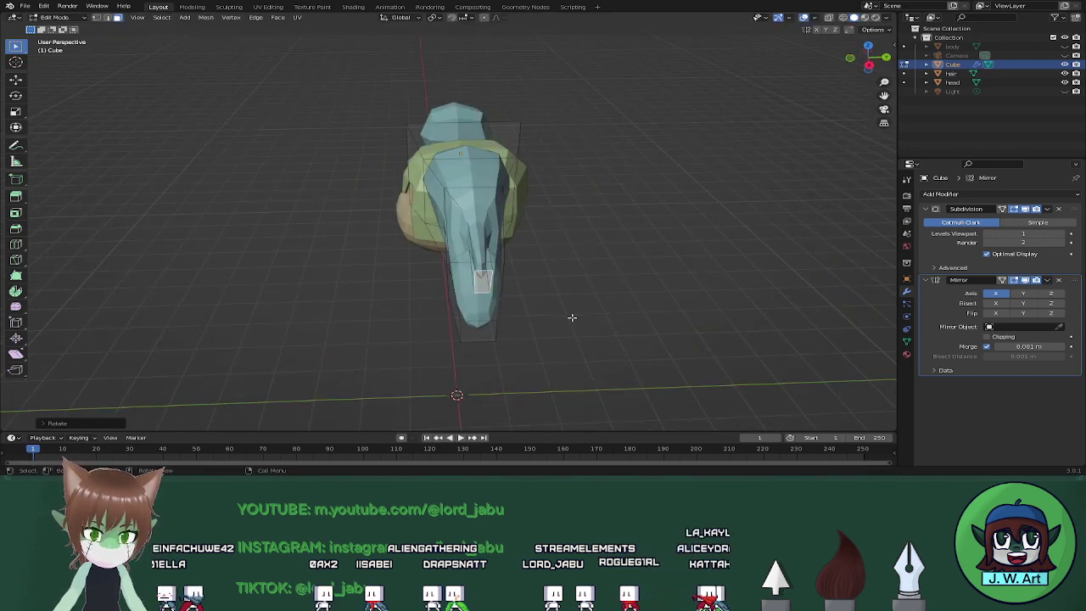
Select the vertices around the third branch's base and scale them up to about 1.5.
key("shift+z")
key("shift+z")
mouse_move(485, 254)
middle_mouse_down()
mouse_move(540, 207)
mouse_move(586, 231)
middle_mouse_up()
key("shift+z")
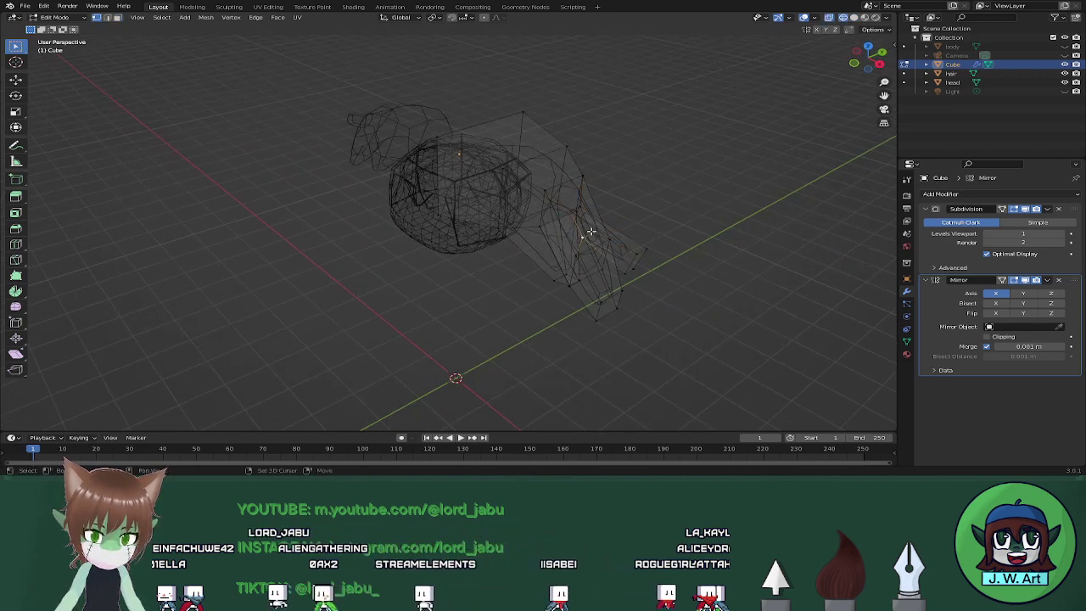
key("shift+z")
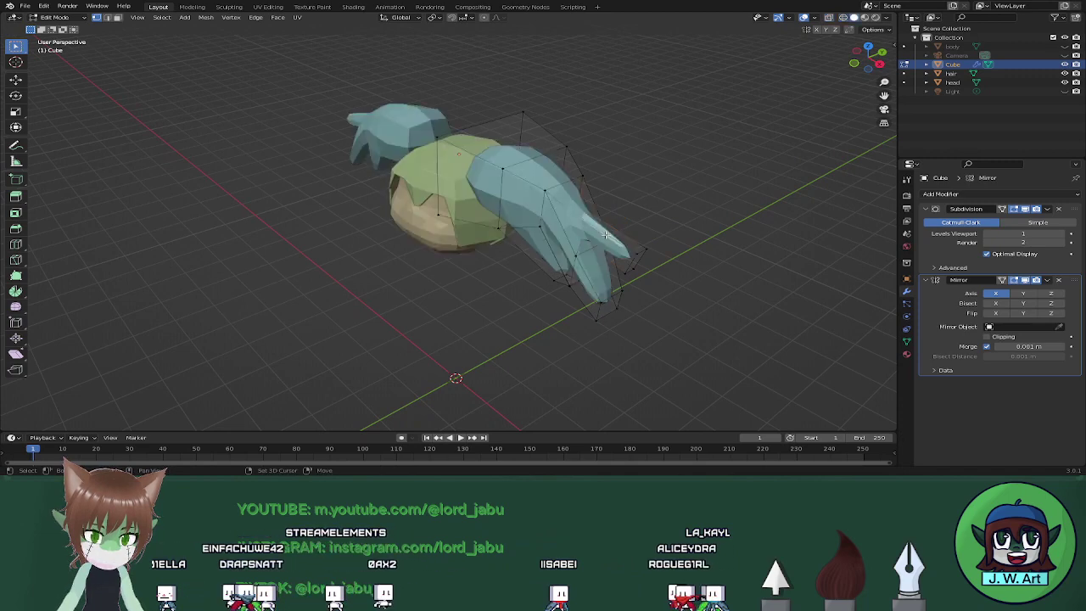
key("a")
key("ctrl+z")
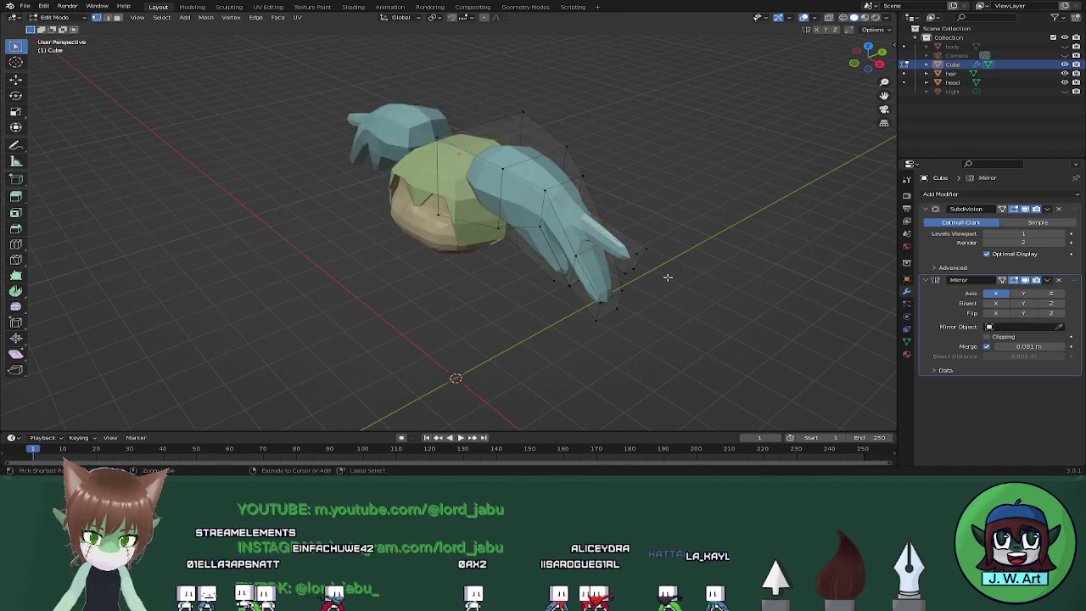
key("s")
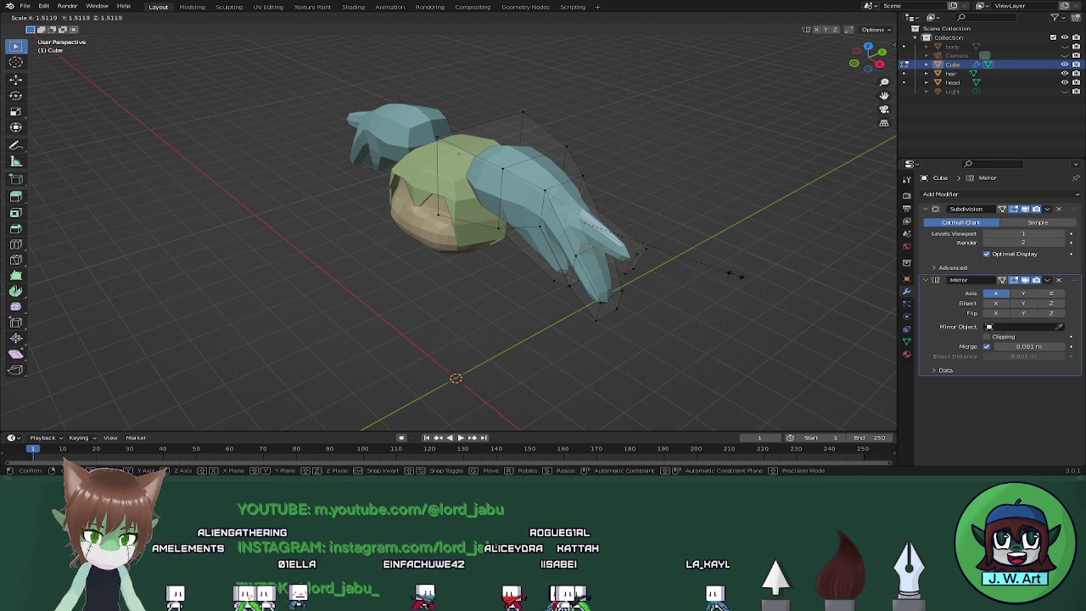
left_click(740, 274)
middle_click_drag(740, 274, 703, 204)
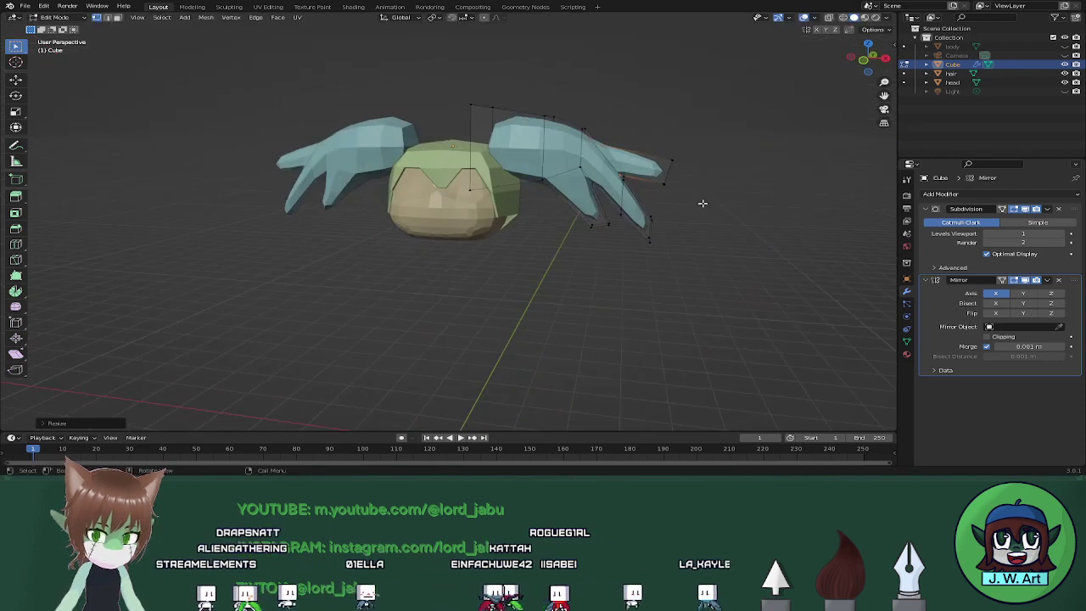
Select the third branch's end vertices and scale them down to taper the branch.
key("shift+z")
left_click(667, 170)
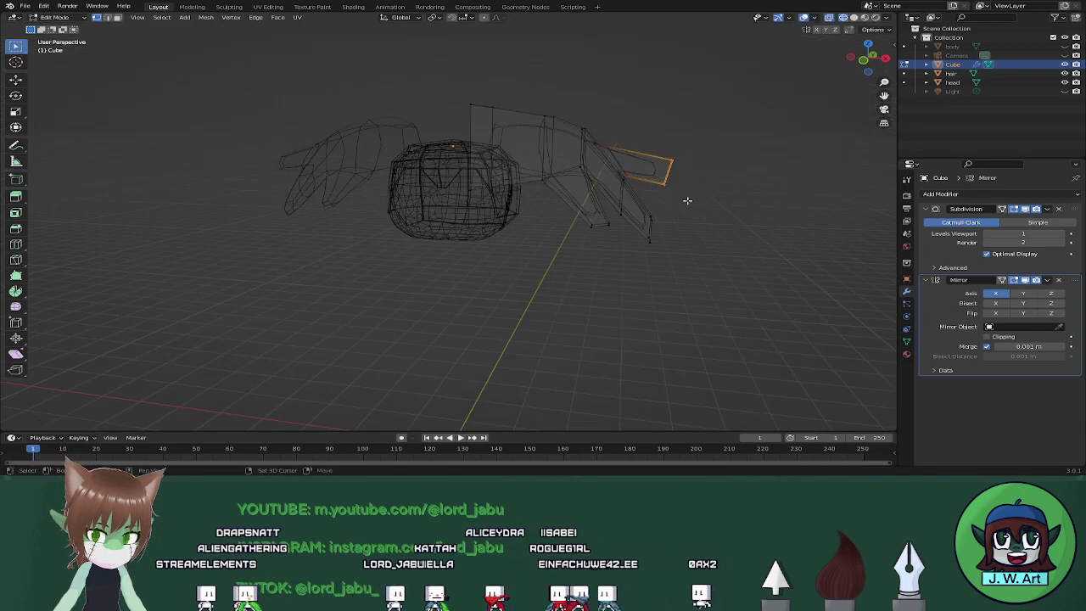
key("shift+z")
middle_click_drag(720, 226, 657, 227)
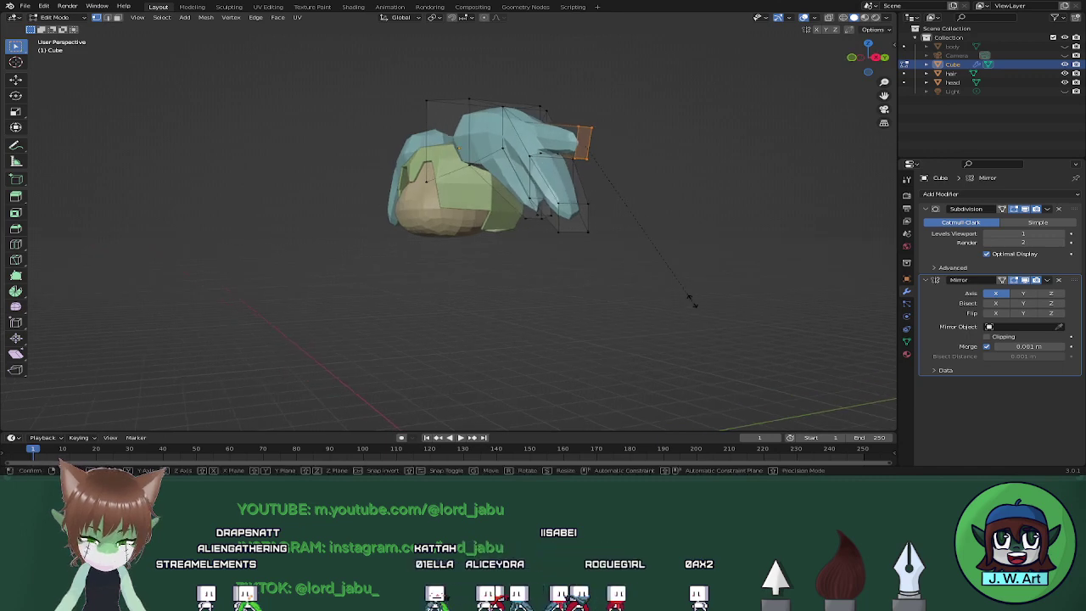
left_click(658, 272)
middle_click_drag(642, 264, 720, 268)
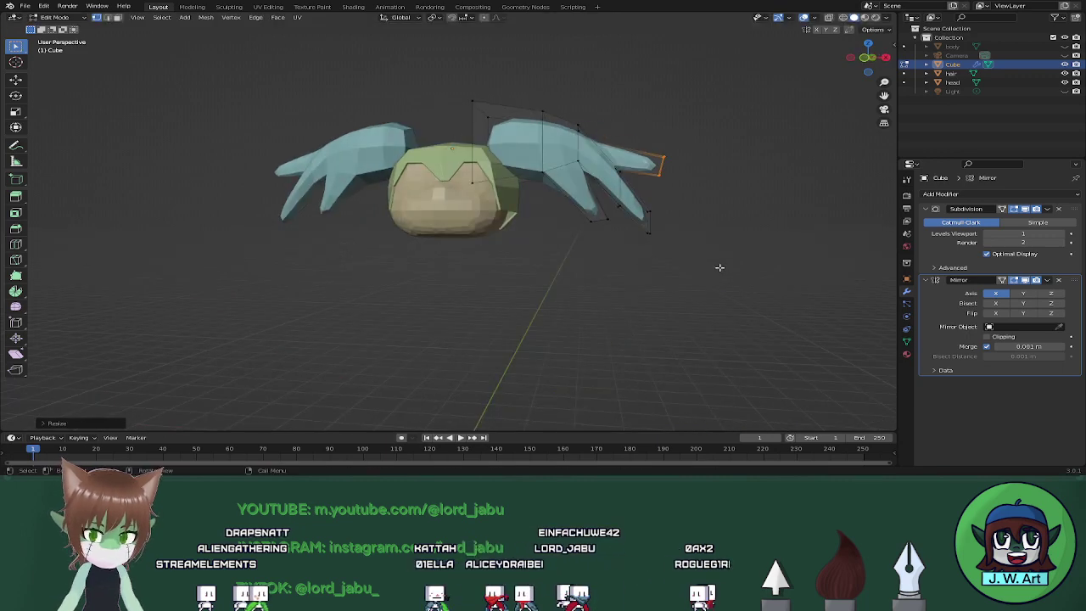
Reposition the third branch's end vertices so the branch slopes further downward.
key("g")
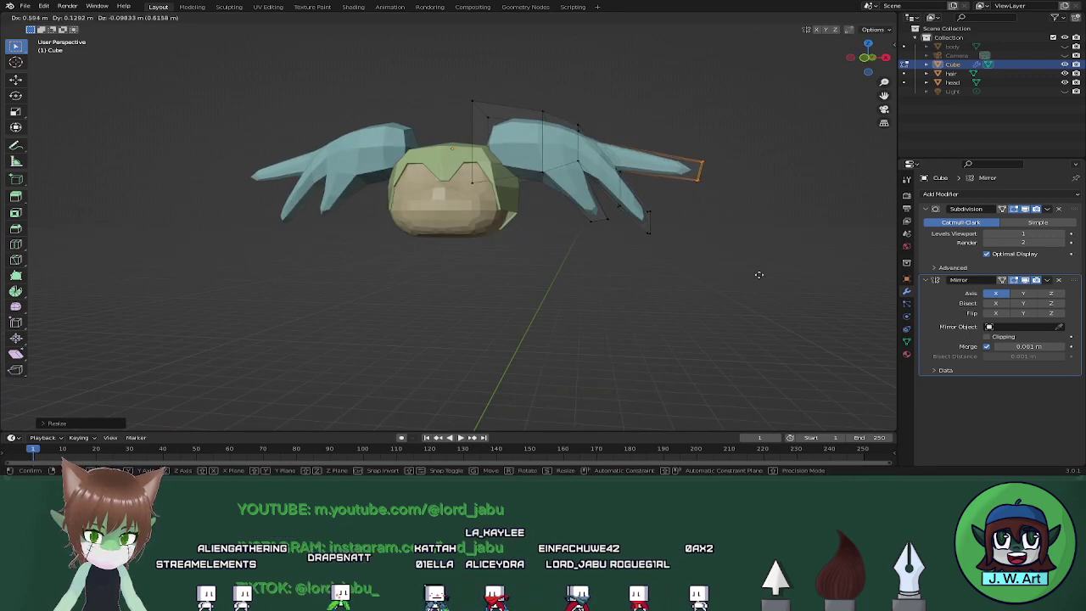
left_click(762, 279)
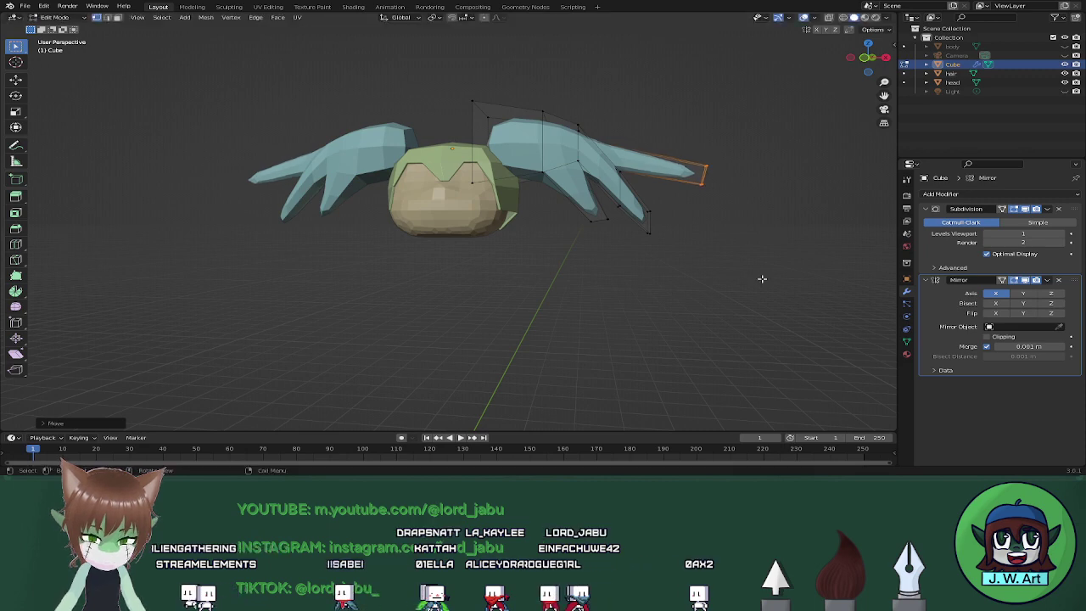
key("g")
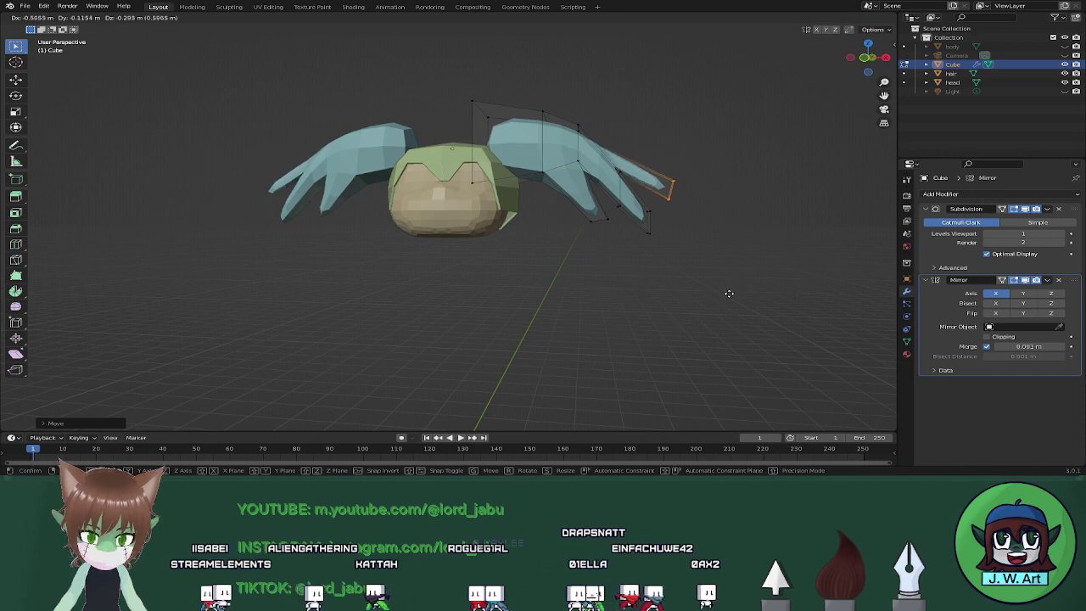
left_click(731, 291)
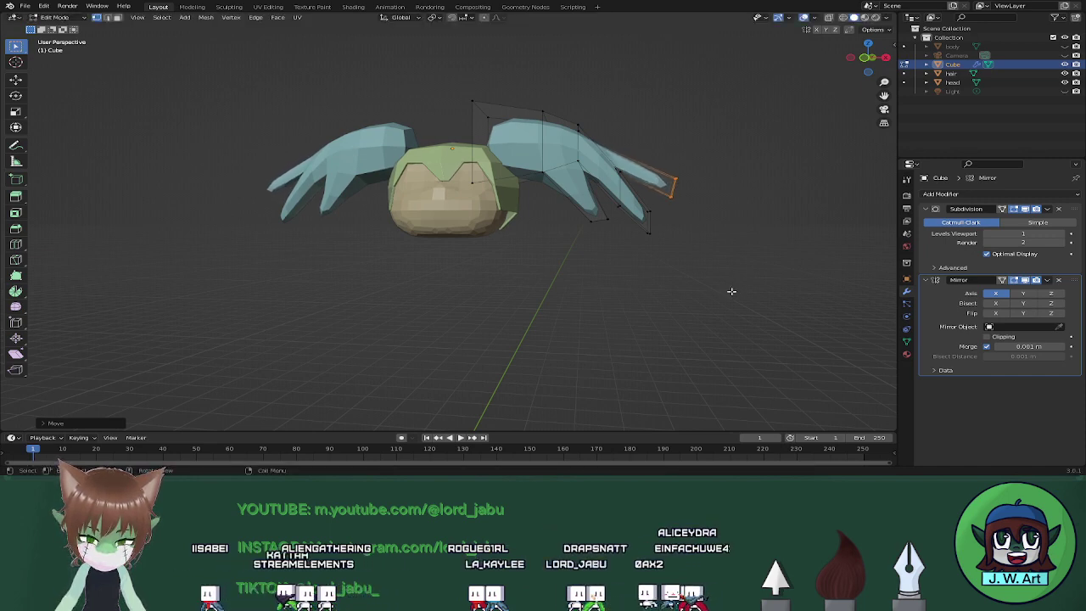
Extrude the third branch's end about 0.7 m along its normal and raise the new end along Z.
key("g")
key("z")
key("z")
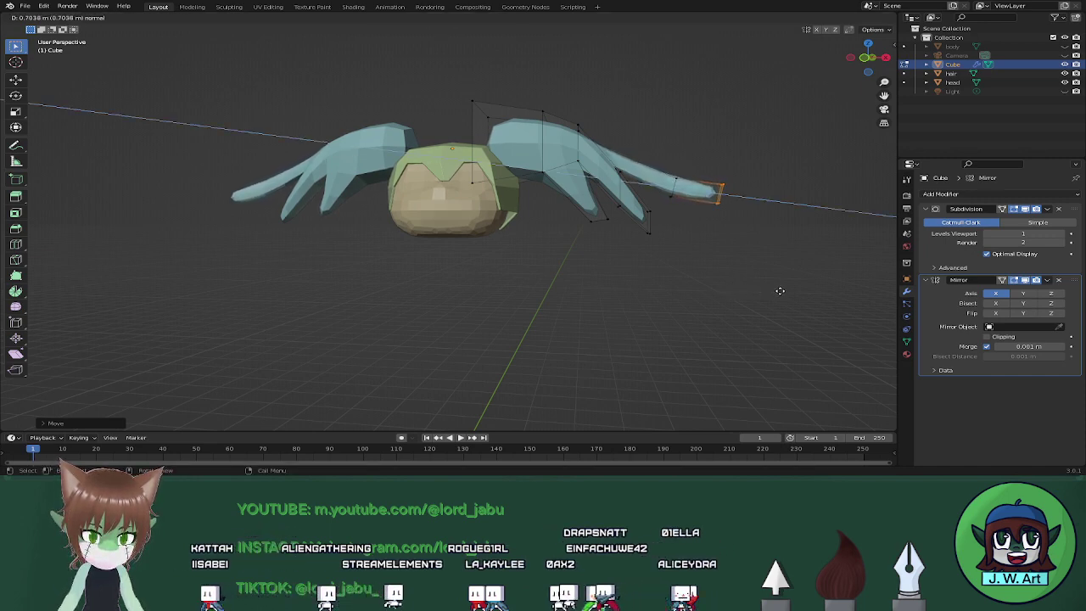
key("e")
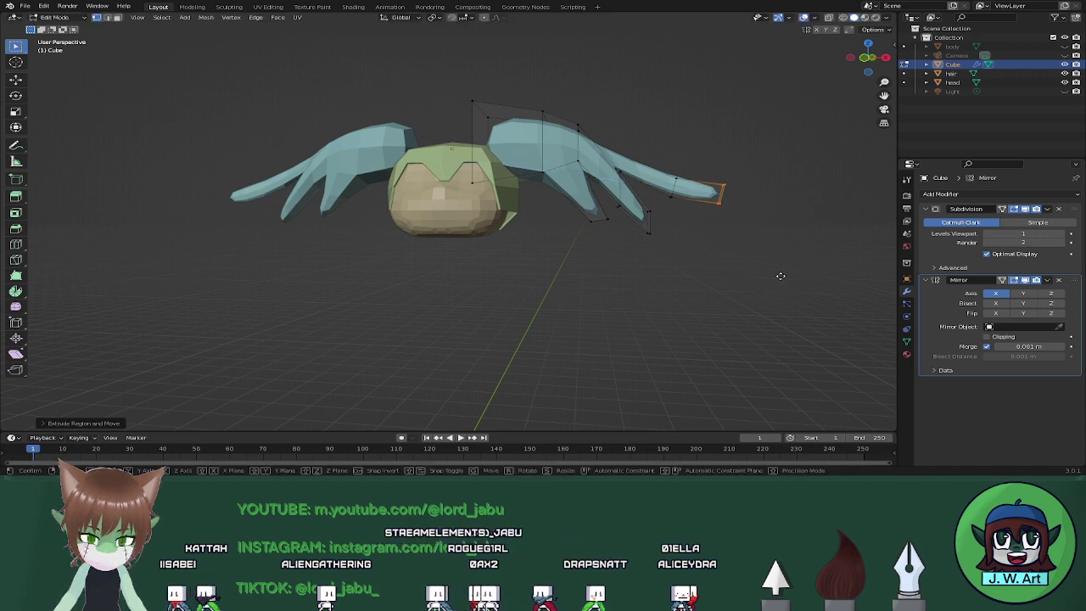
key("z")
left_click(795, 263)
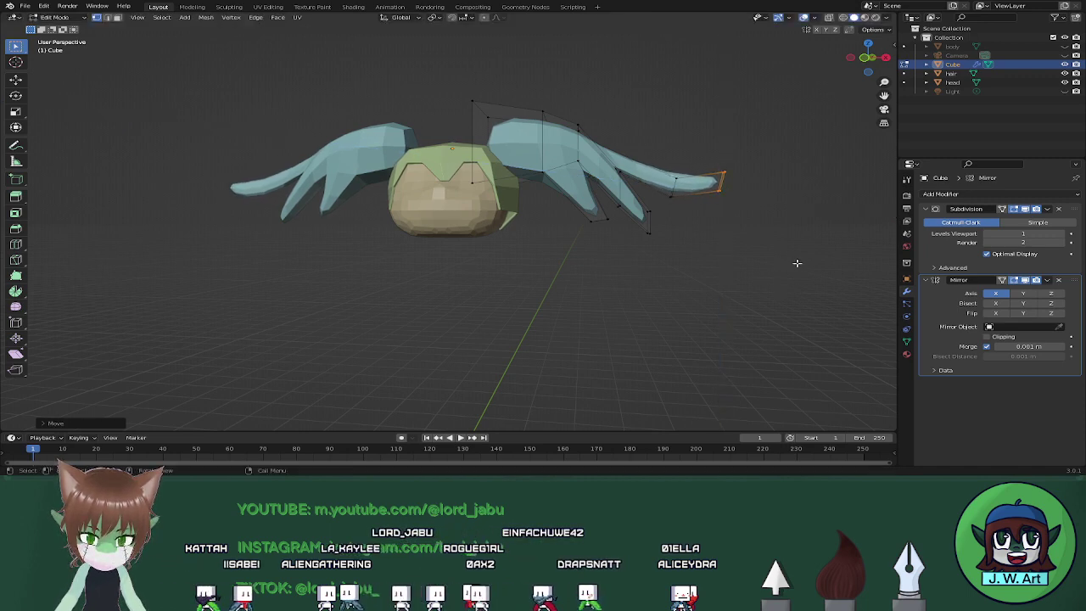
Scale the extended branch's tip down to about 0.47 and move it up along Z to curl it.
key("s")
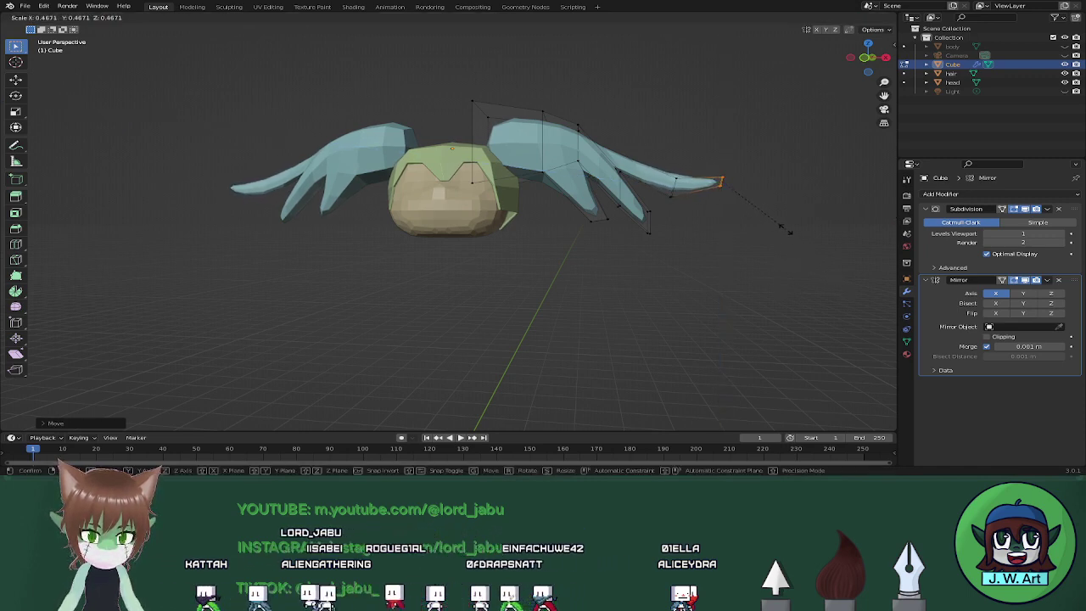
left_click(788, 237)
key("g")
key("z")
left_click(812, 273)
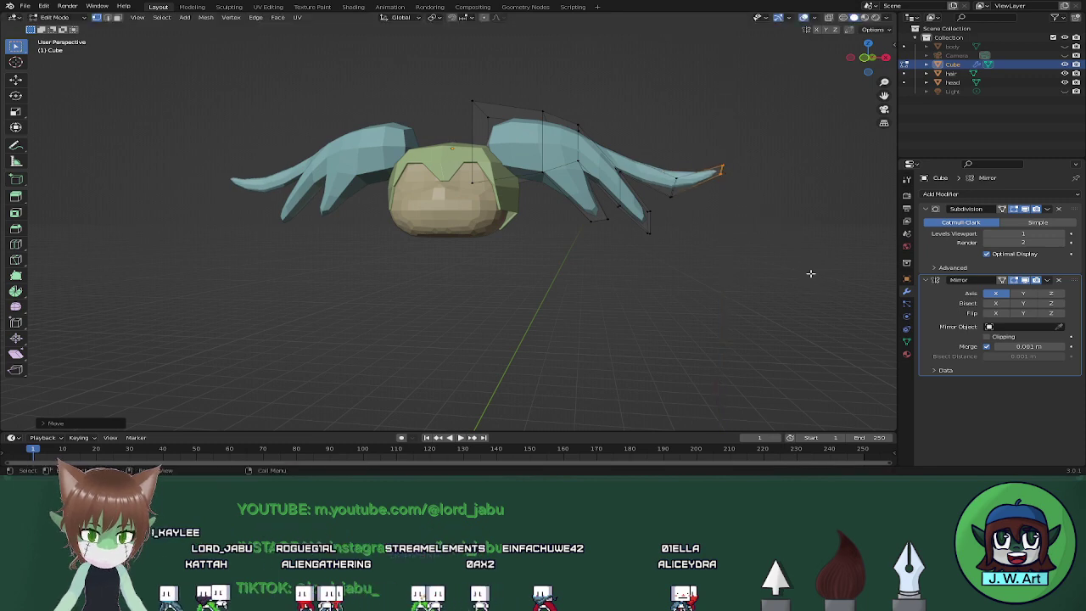
Select the vertices at the third branch's bend and scale them up to about 1.35.
key("shift+z")
key("shift+z")
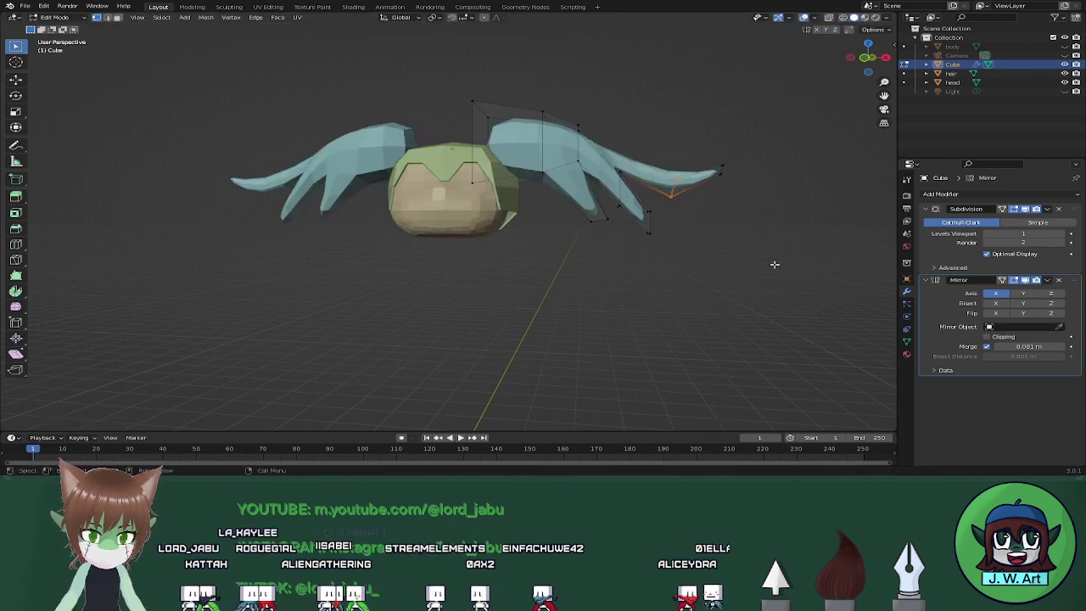
mouse_move(775, 262)
middle_mouse_down()
mouse_move(688, 306)
mouse_move(708, 320)
mouse_move(685, 314)
middle_mouse_up()
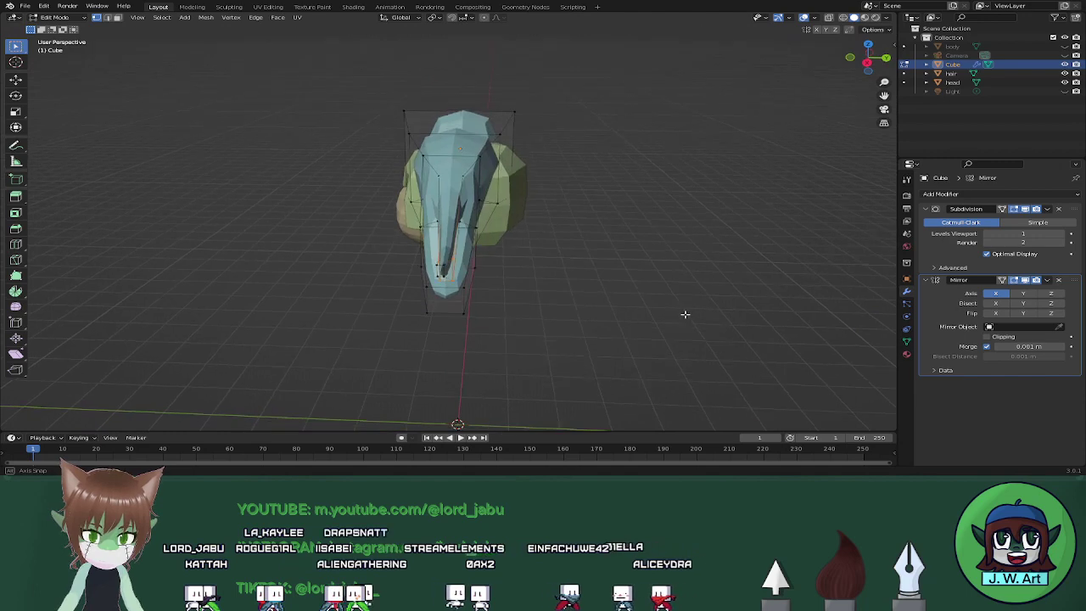
key("s")
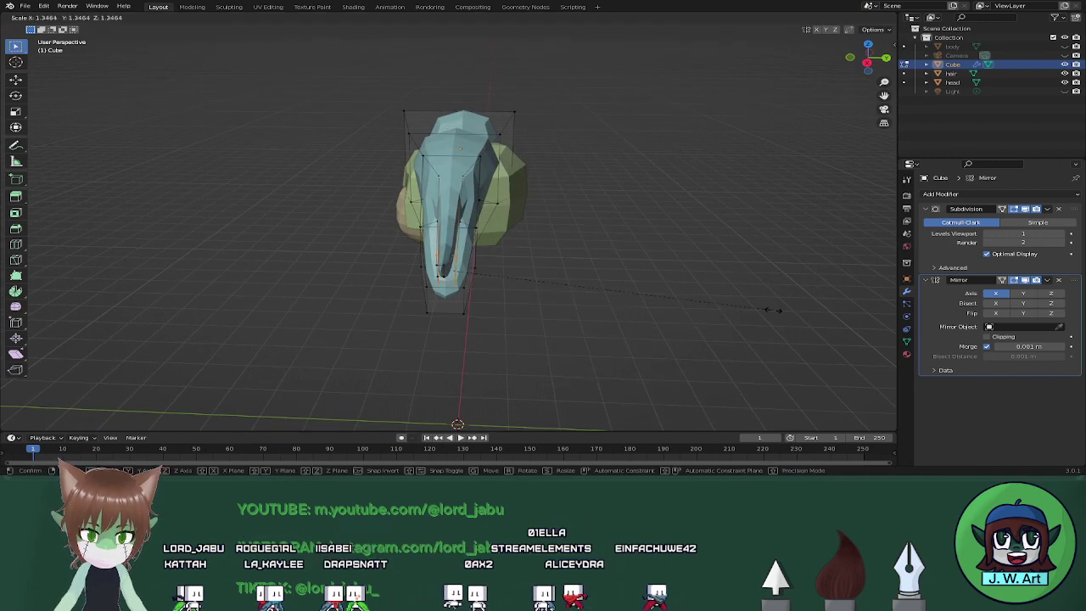
left_click(773, 311)
Flatten the bend's vertices along Z to about 0.69.
middle_click_drag(790, 311, 625, 280)
key("s")
key("z")
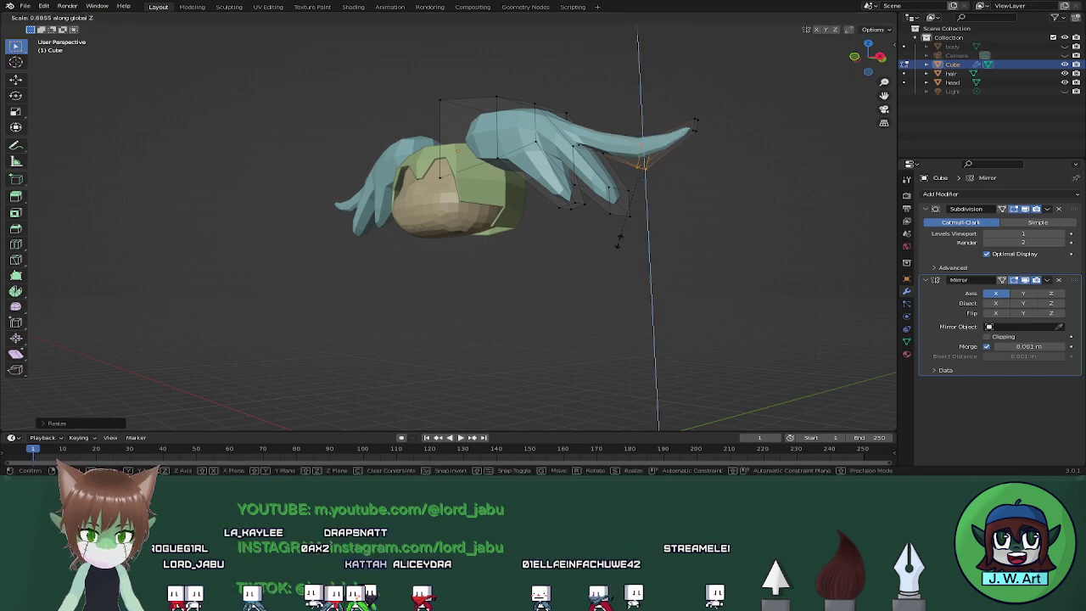
left_click(619, 241)
middle_click_drag(618, 241, 714, 263)
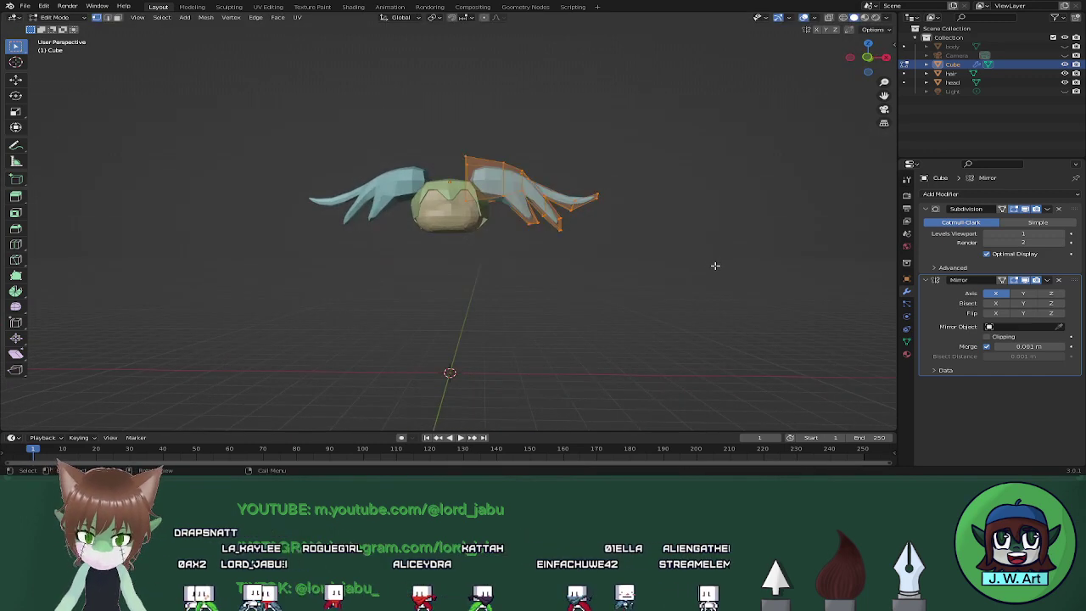
Rotate the whole side strand slightly about the global Y axis so it tilts further down.
key("r")
key("x")
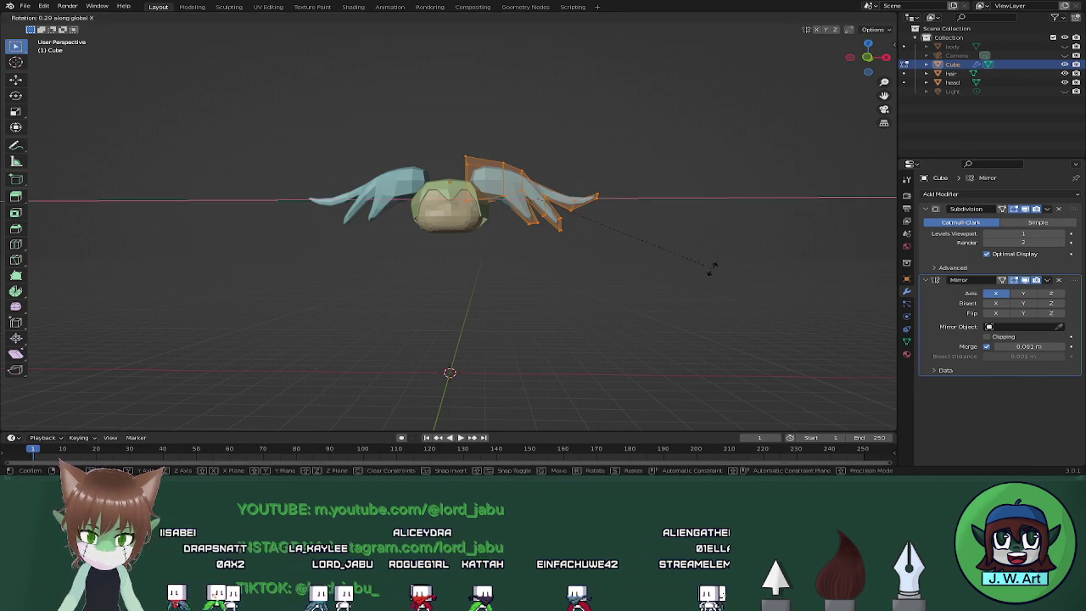
key("y")
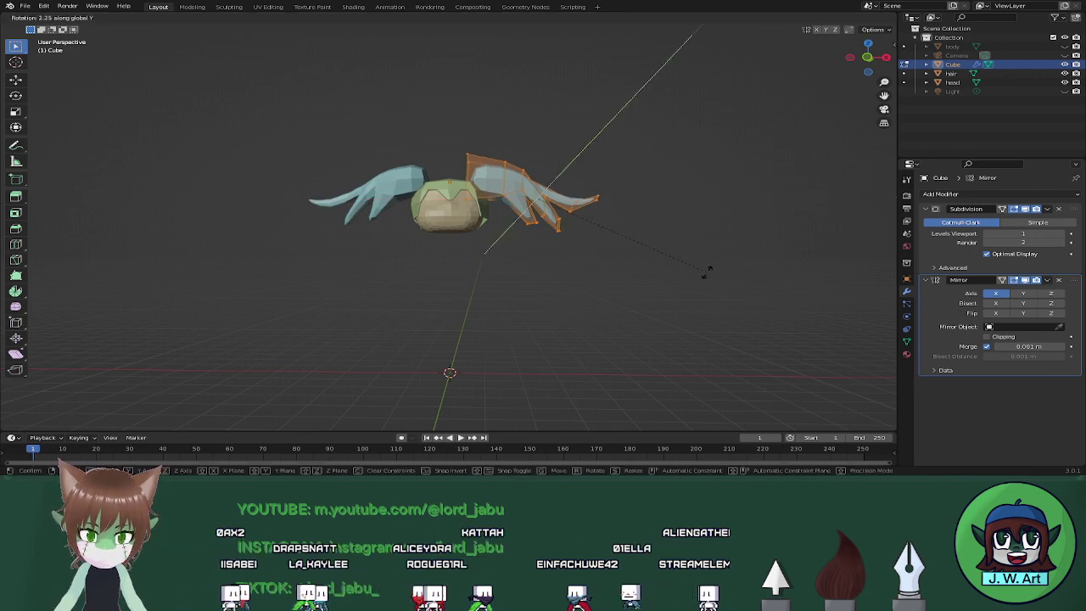
left_click(694, 300)
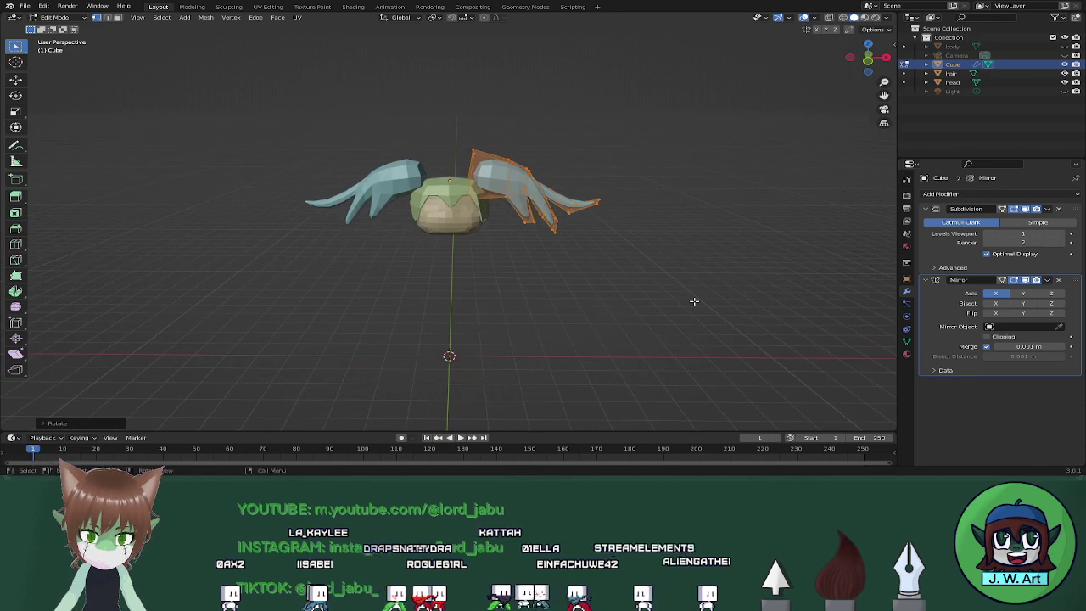
Reposition the whole side strand by adjusting its height along Z and shifting it slightly inward along X.
key("g")
key("z")
left_click(694, 306)
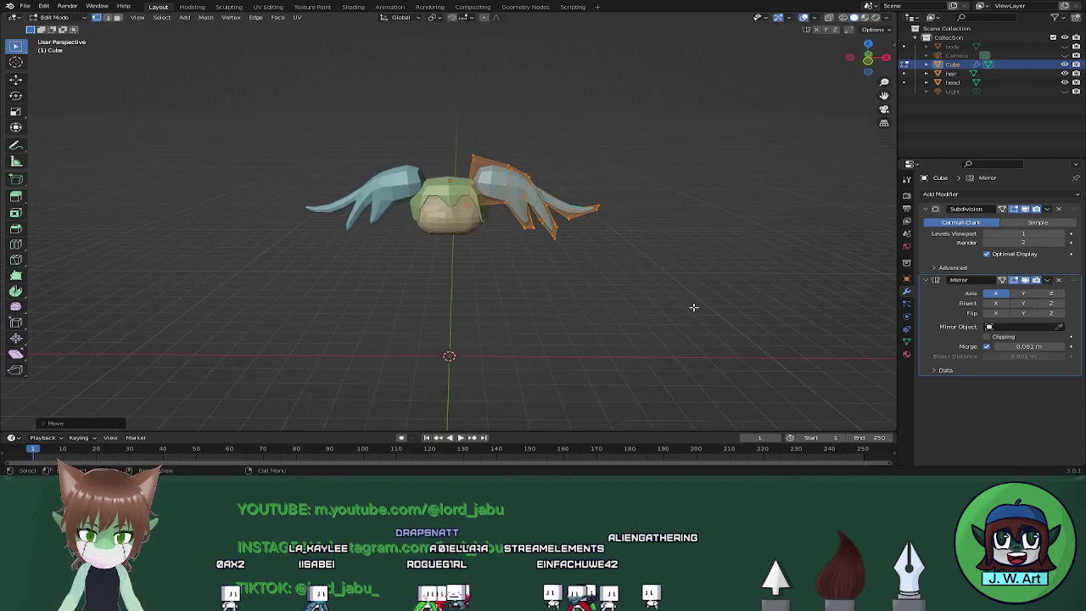
key("g")
key("x")
left_click(692, 306)
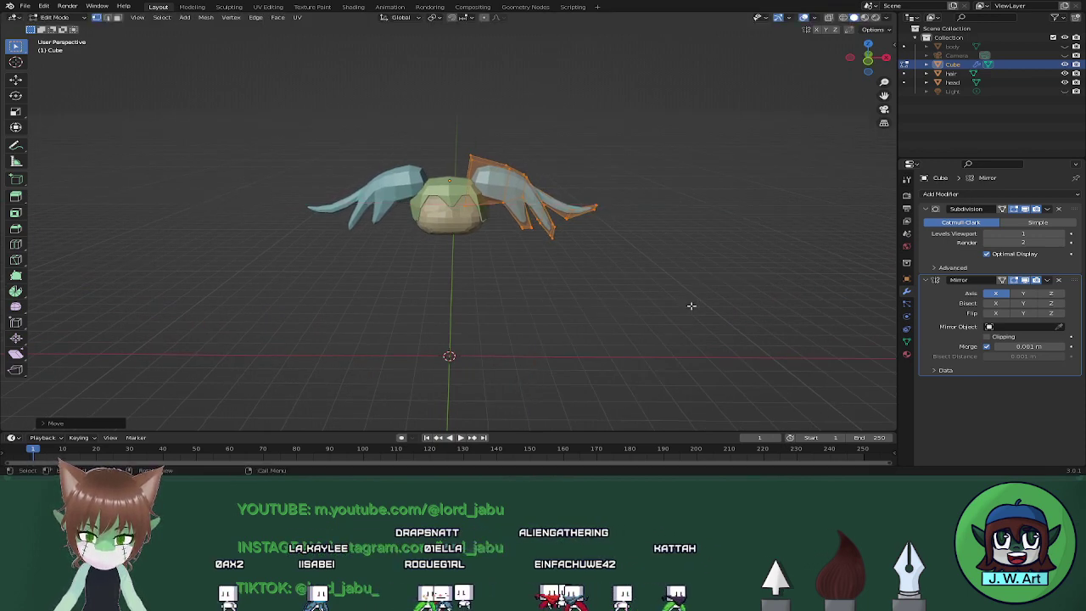
key("g")
key("z")
left_click(692, 302)
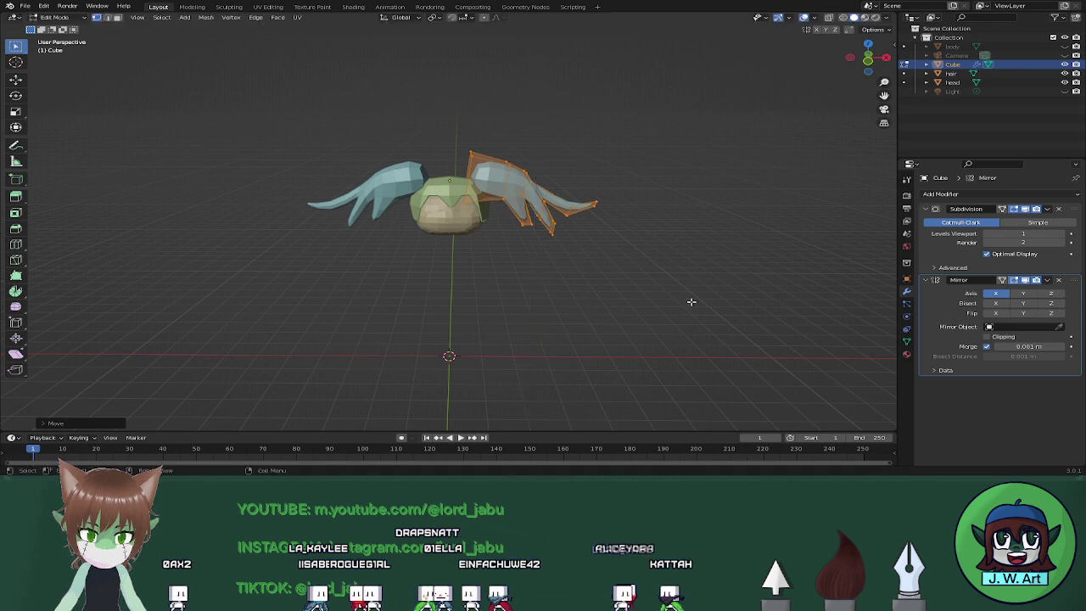
middle_click_drag(692, 302, 683, 283)
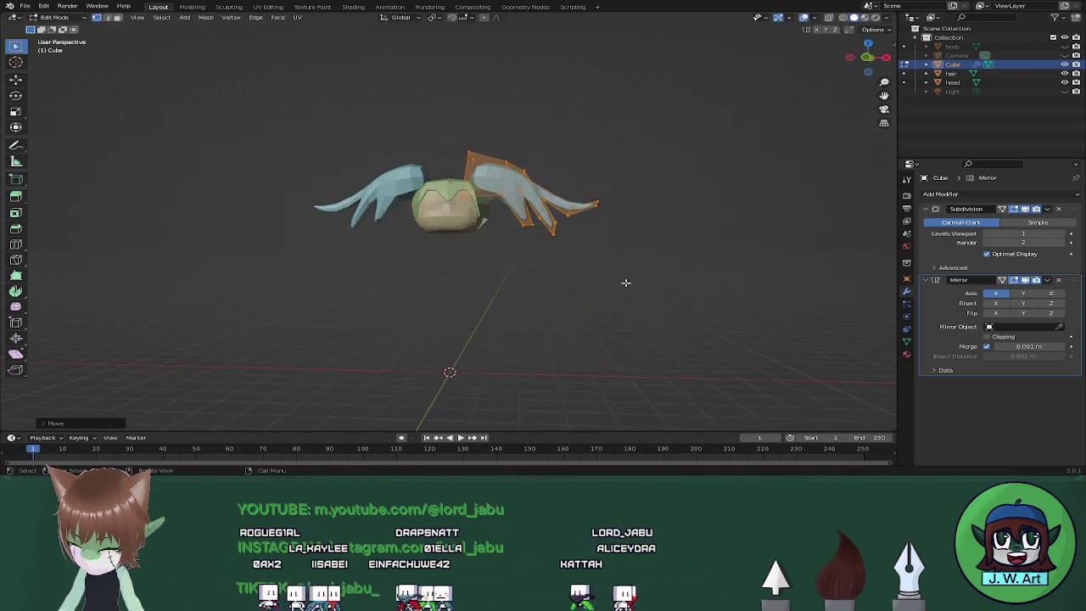
Return to Object Mode and unhide the body to judge the side strands against the full character.
key("Tab")
middle_click_drag(619, 283, 662, 286)
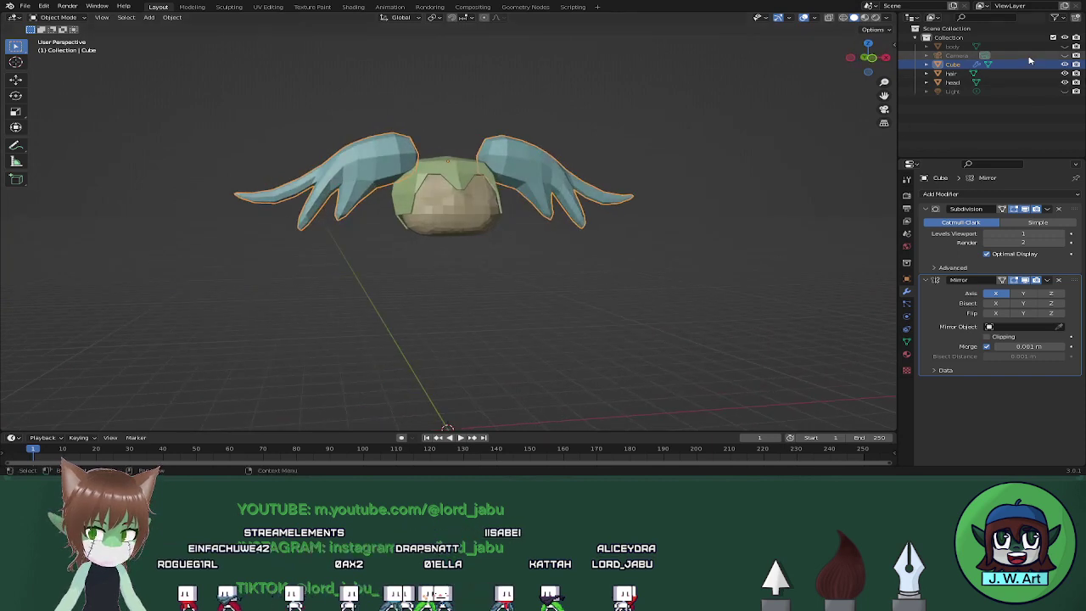
left_click(1065, 46)
middle_click_drag(752, 275, 669, 276)
scroll(721, 268, "up", 3)
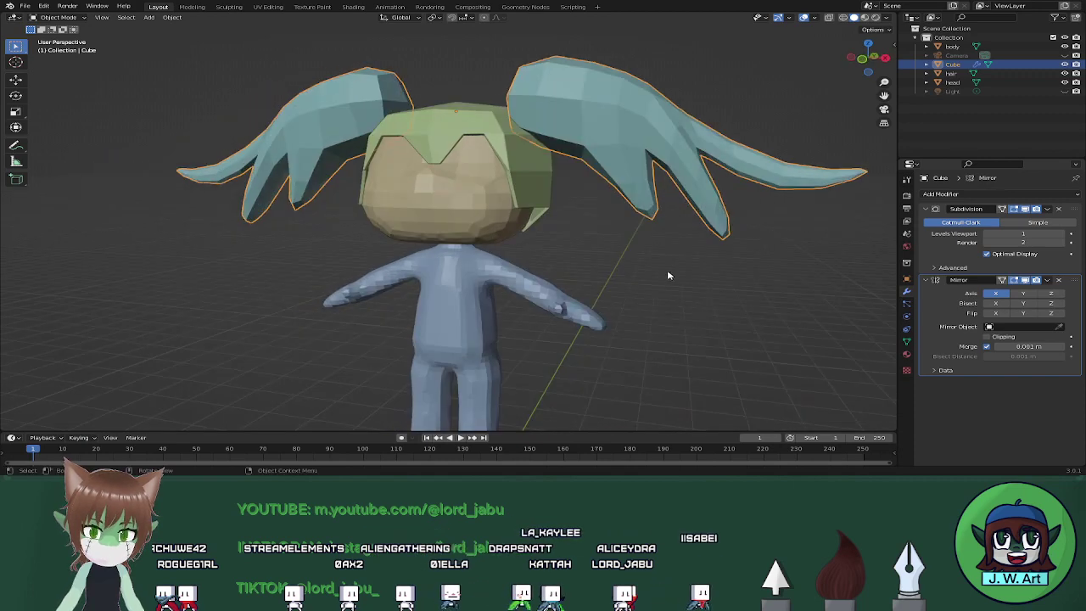
Try a Skin modifier on the hair cap, undo it, and save the file.
left_click(545, 164)
middle_click_drag(545, 164, 630, 227)
left_click(980, 196)
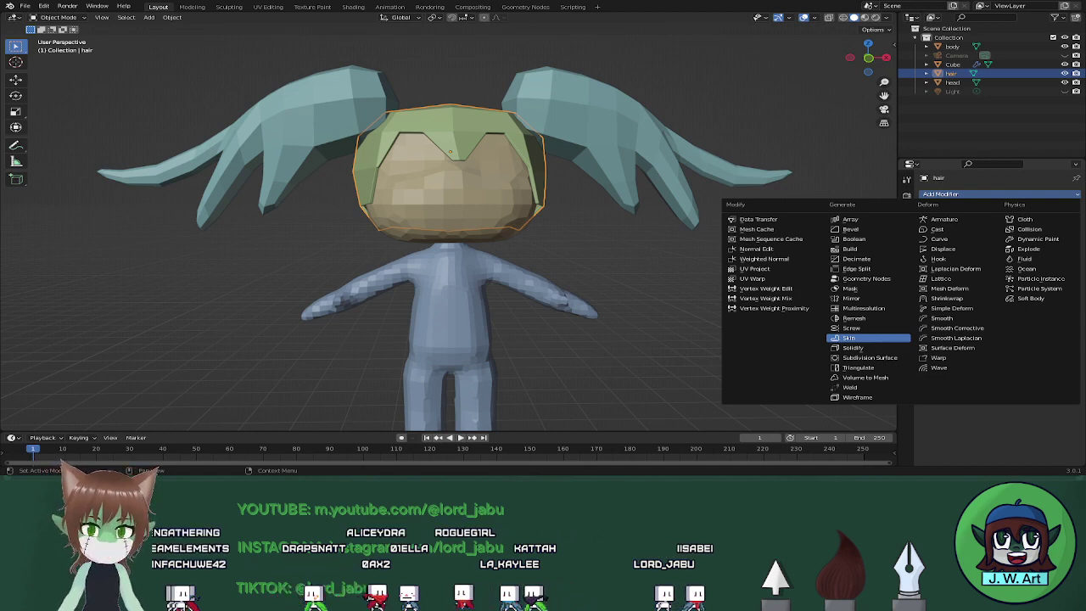
left_click(849, 338)
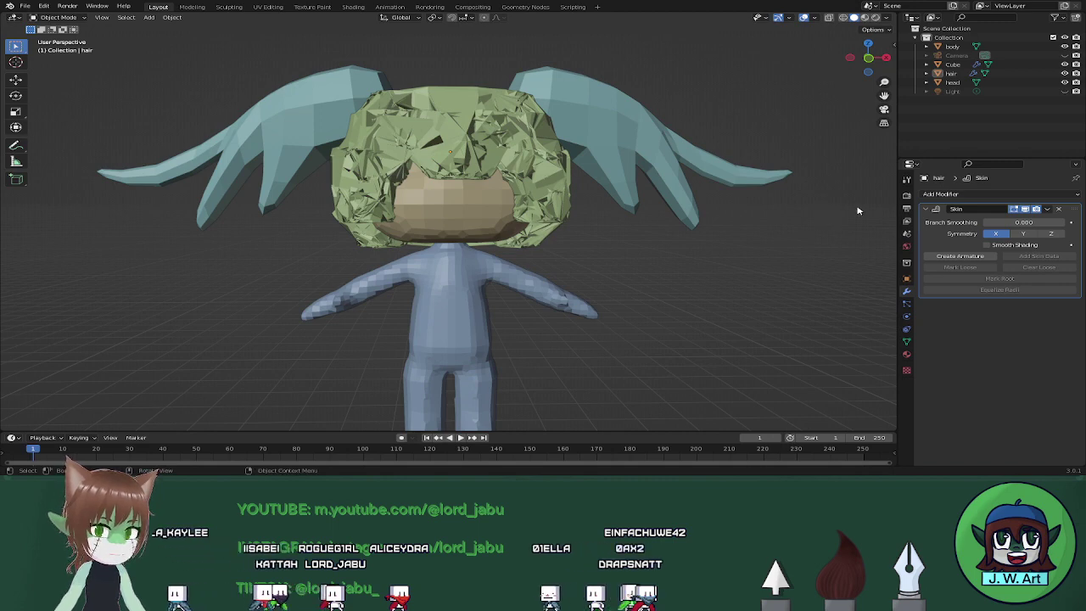
key("ctrl+z")
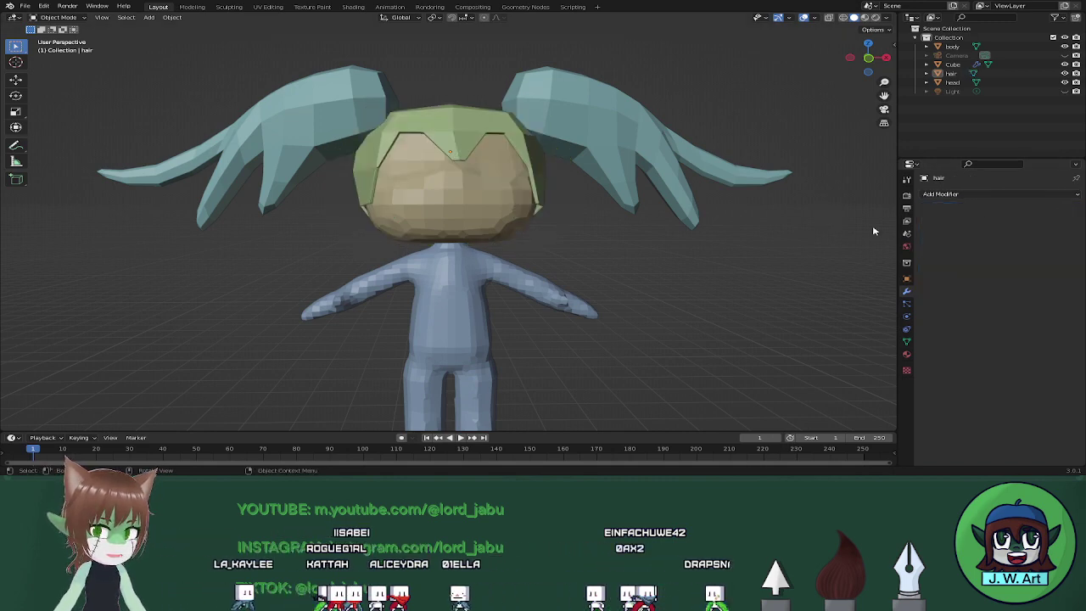
key("ctrl+s")
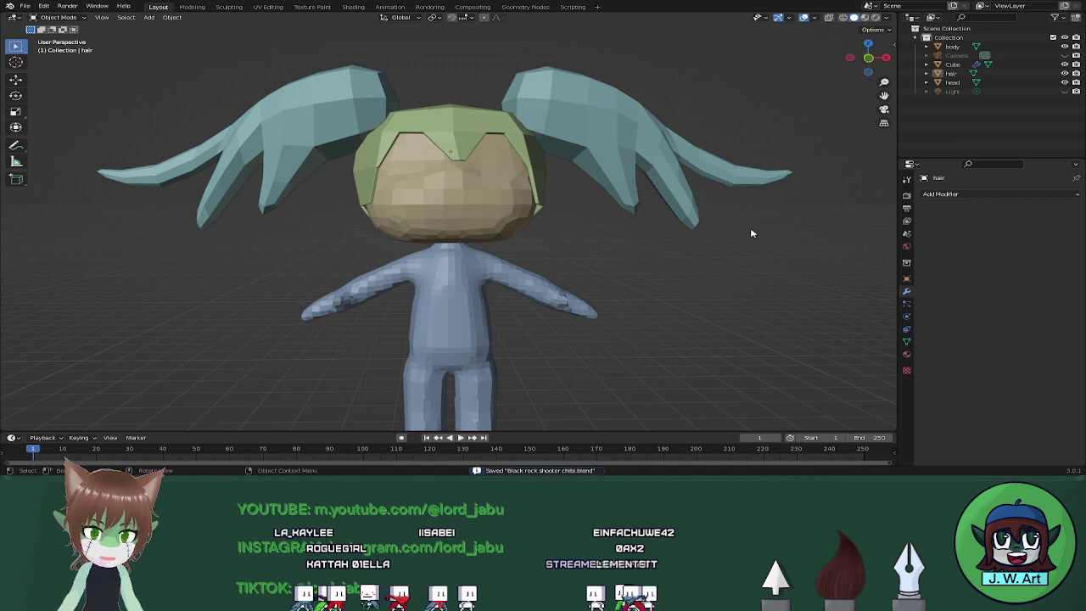
Try a Remesh modifier in Voxel mode on the hair cap, reducing the voxel size below 0.0026 m, and discard it.
left_click(975, 195)
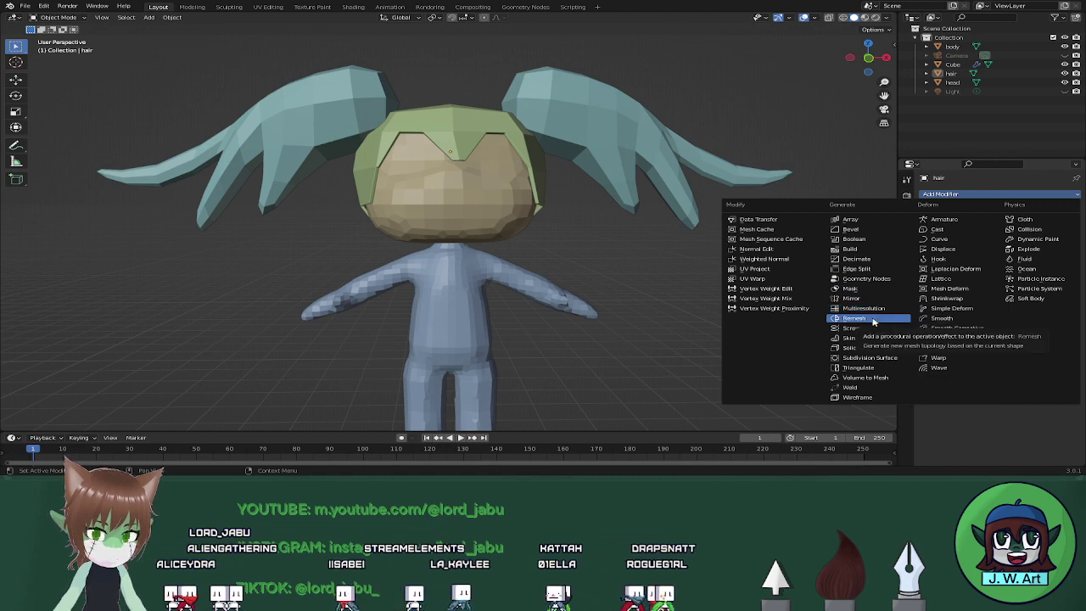
left_click(874, 321)
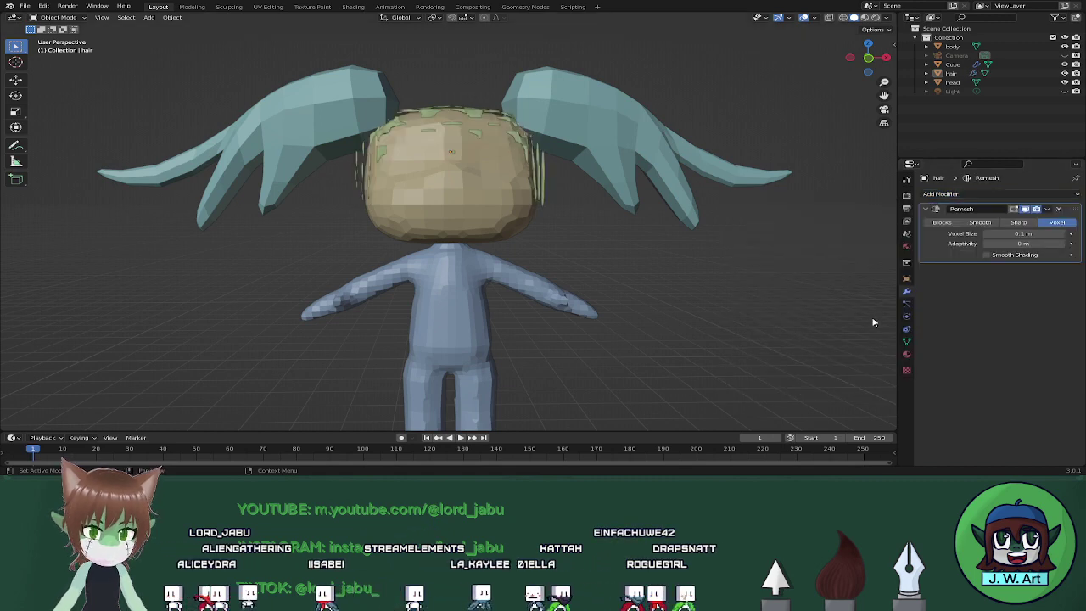
left_click(1021, 223)
left_click(1049, 223)
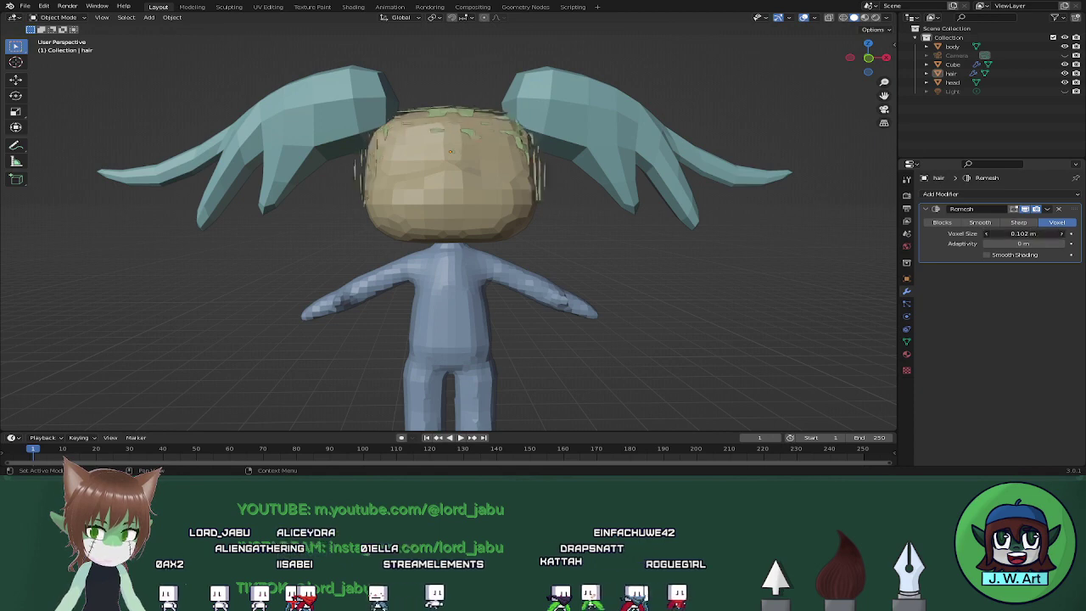
mouse_move(1023, 234)
left_mouse_down()
mouse_move(1044, 233)
mouse_move(1003, 234)
left_mouse_up()
middle_click_drag(773, 252, 839, 257)
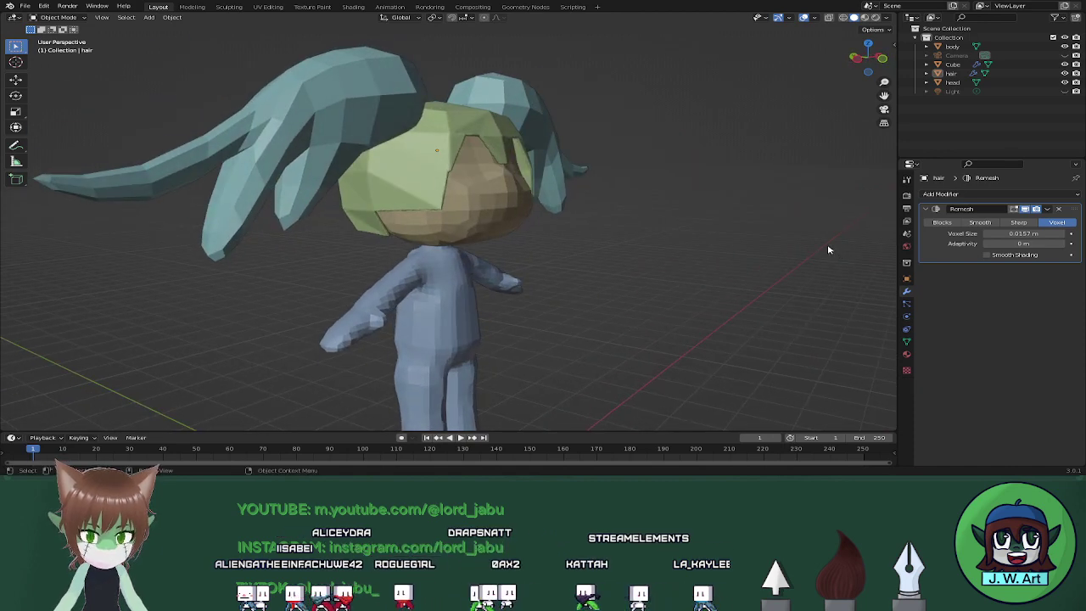
key("shift+z")
key("shift+z")
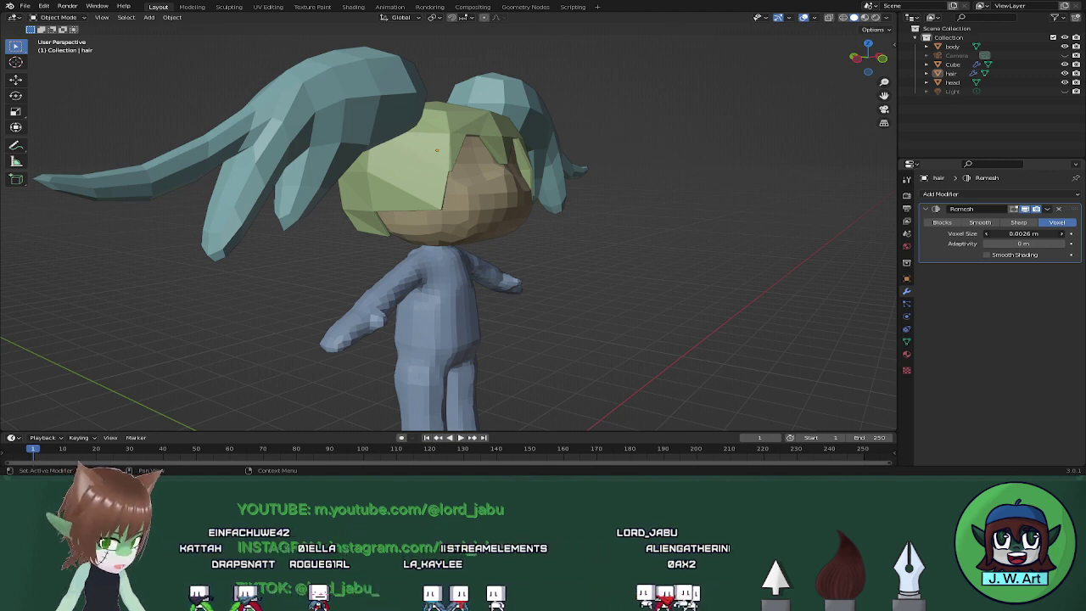
left_click_drag(1024, 233, 687, 238)
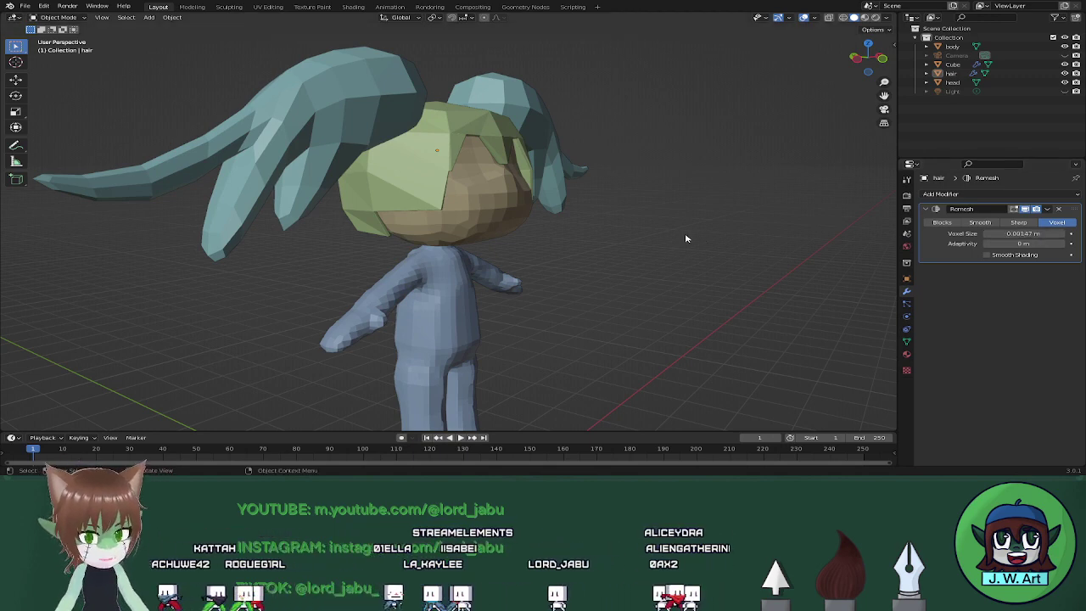
key("ctrl+a")
Add a Shrinkwrap modifier to the hair cap with the head as target and an offset of about 0.16 m.
left_click(1047, 194)
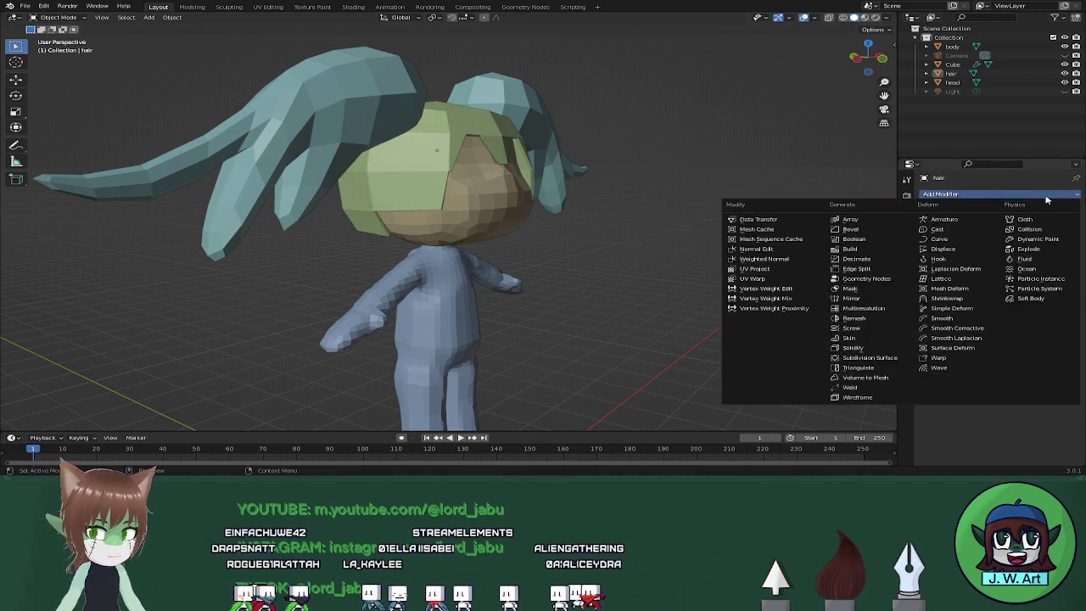
left_click(952, 298)
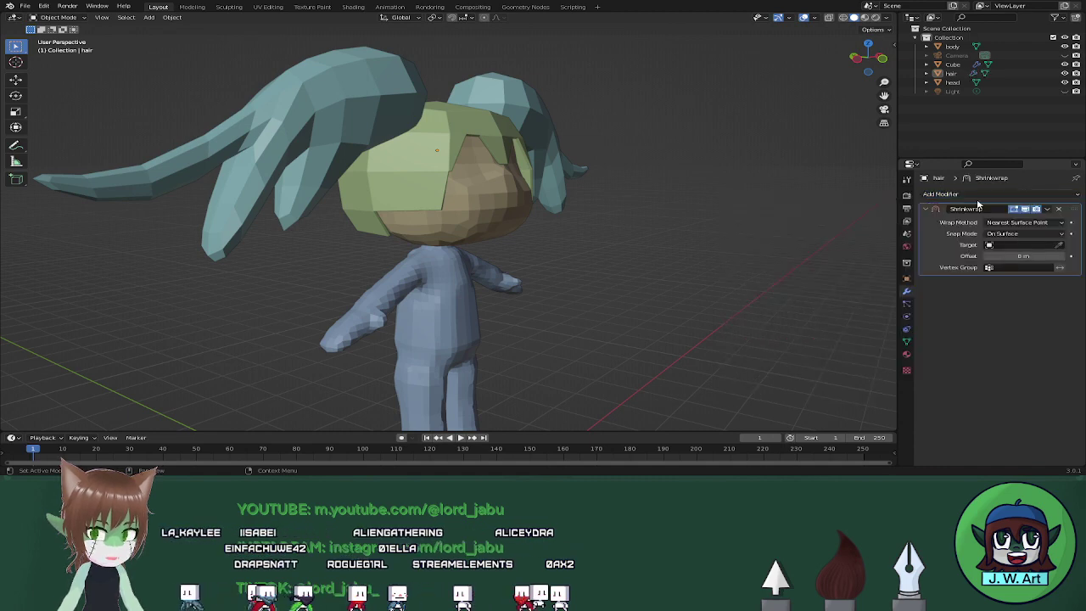
left_click(1060, 245)
left_click(475, 175)
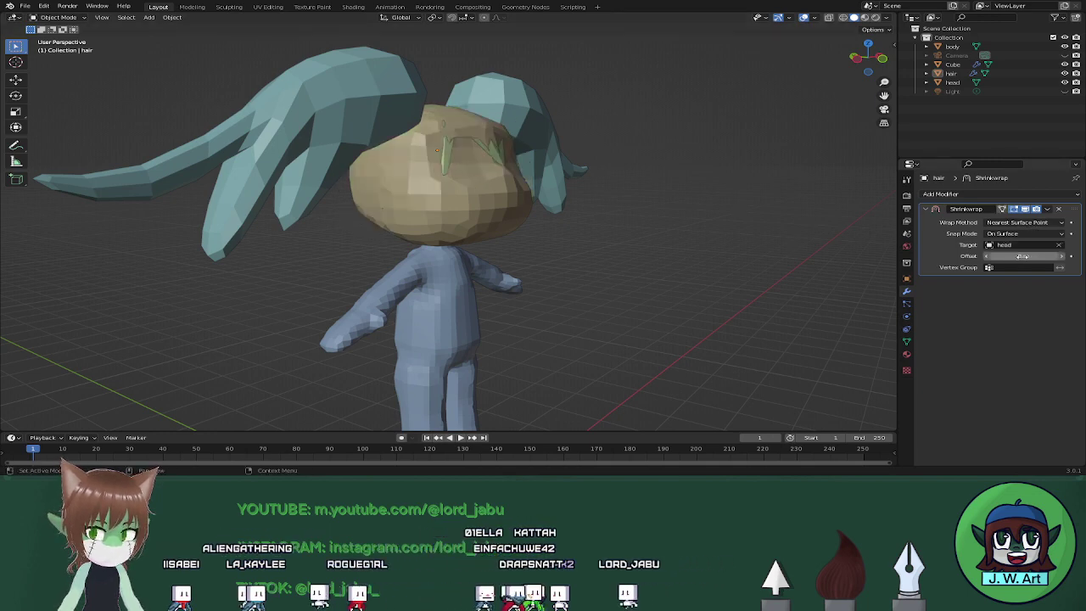
left_click_drag(1024, 256, 1046, 257)
middle_click_drag(803, 240, 613, 217)
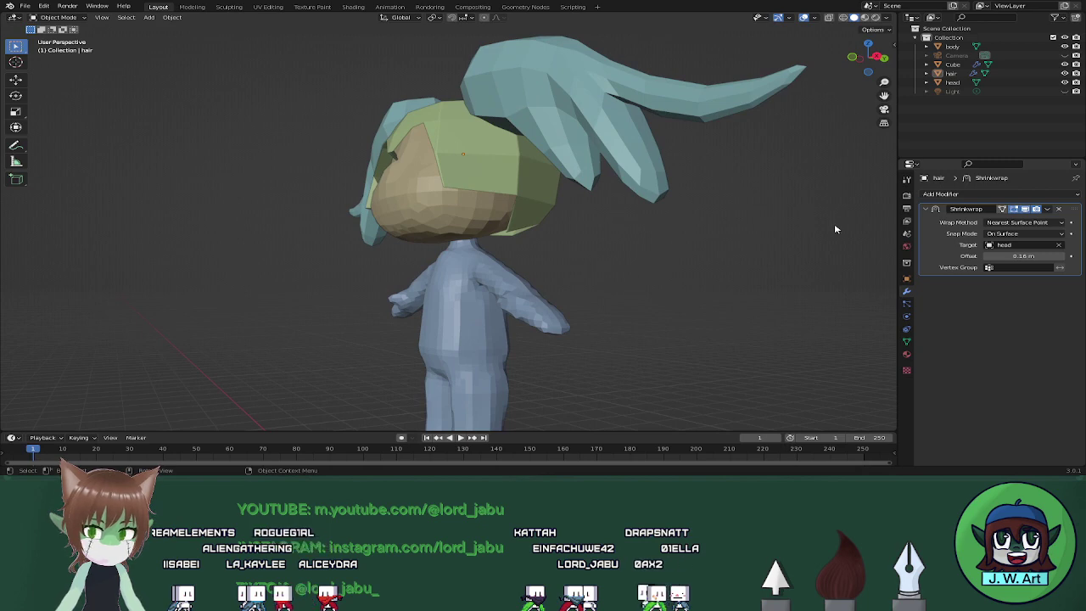
Switch the Shrinkwrap wrap method to Project and try limits of 0.2 m and 2.1 m.
left_click(1059, 223)
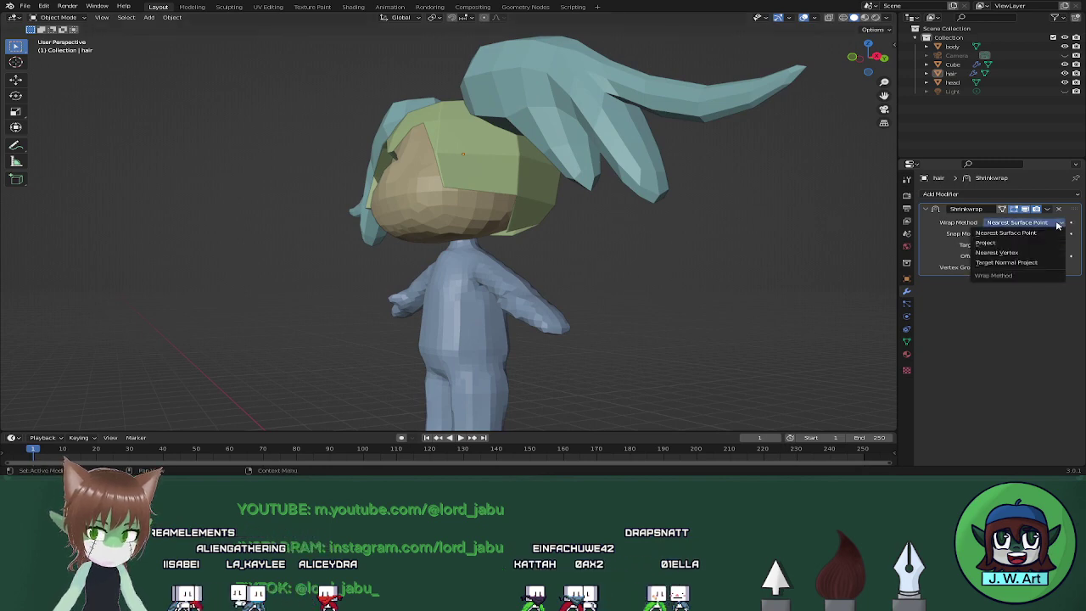
left_click(987, 242)
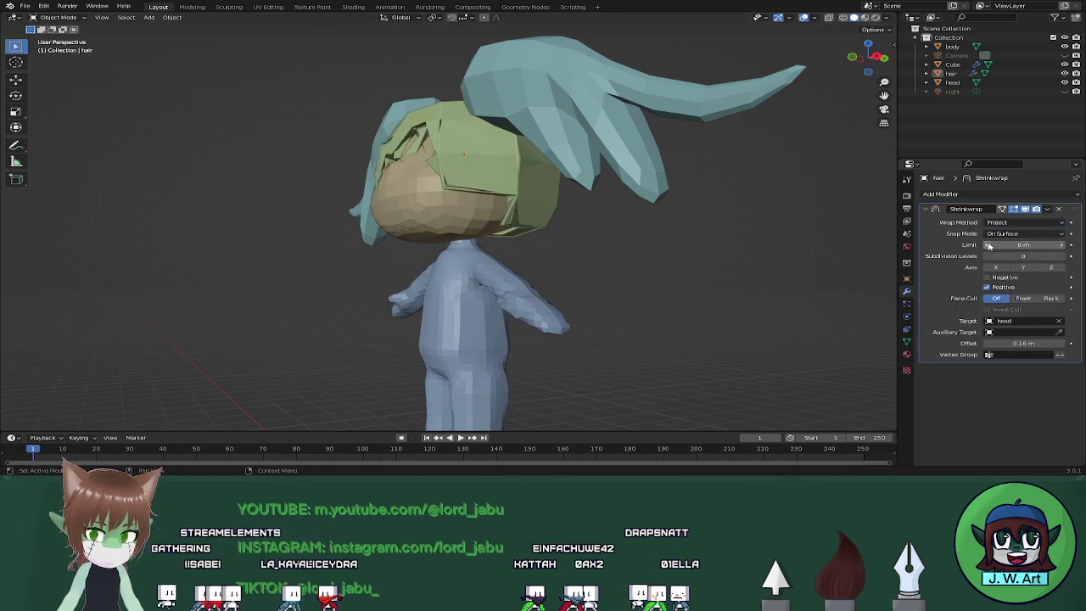
middle_click_drag(652, 223, 776, 230)
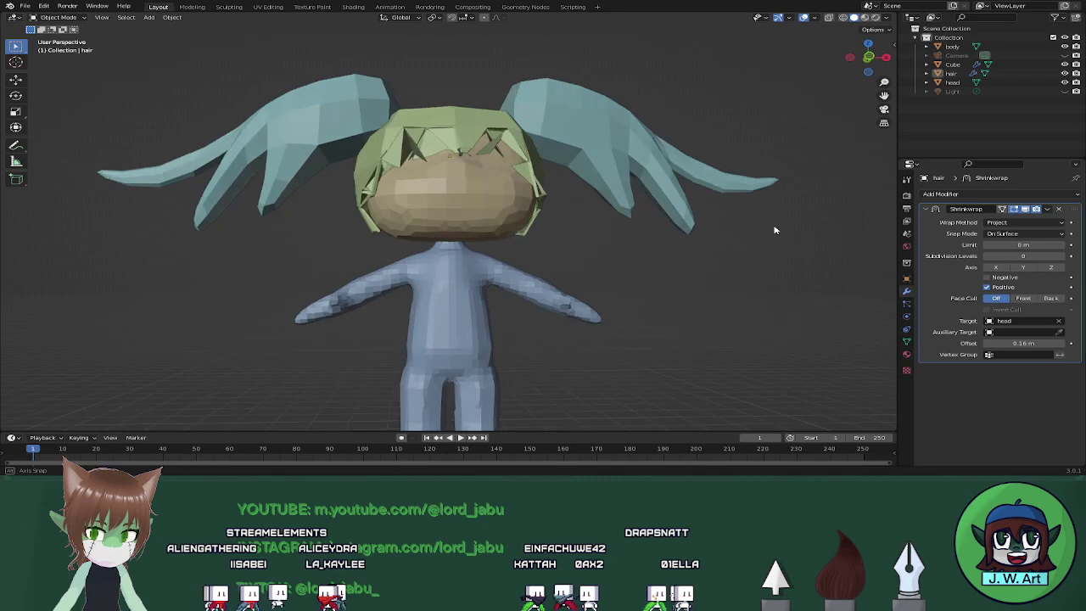
double_click(1024, 244)
type("0.2")
key("Return")
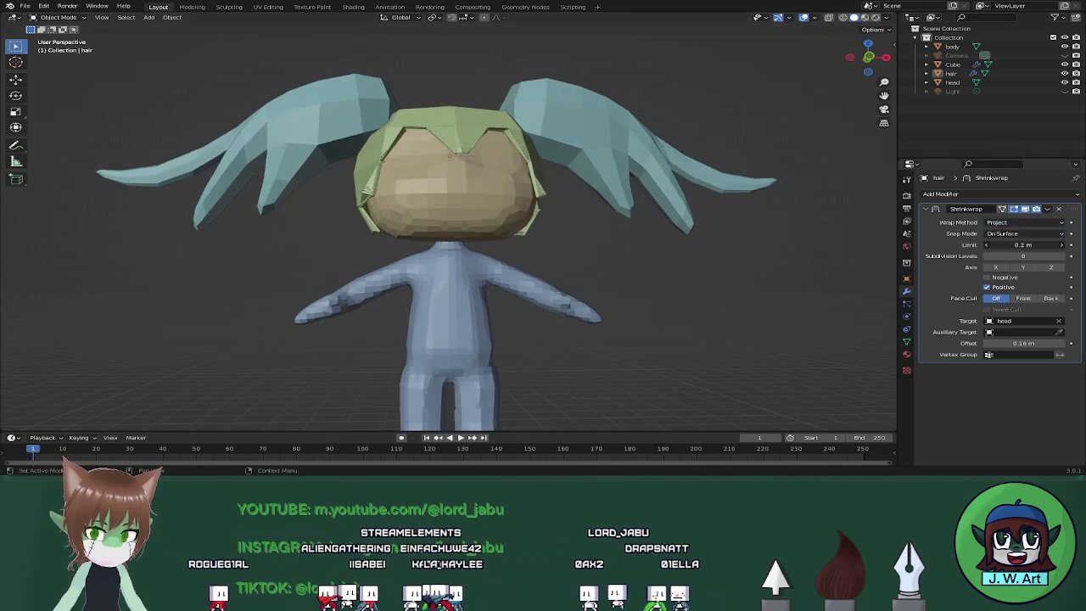
left_click_drag(1024, 245, 1076, 244)
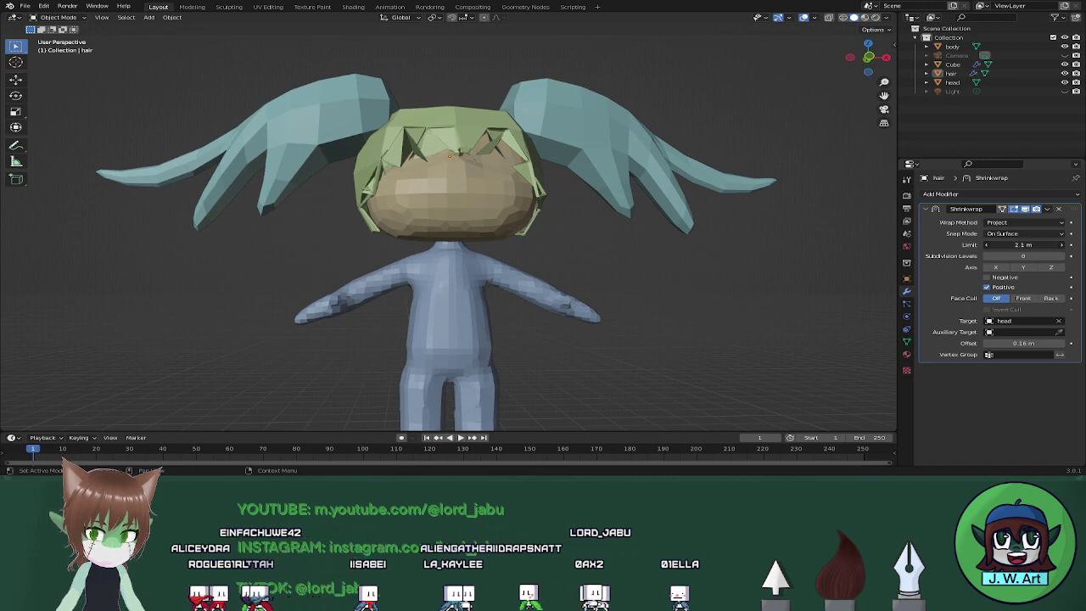
Try the Nearest Surface Point and Target Normal Project wrap methods, and remove the Shrinkwrap modifier from the hair cap.
left_click(1019, 222)
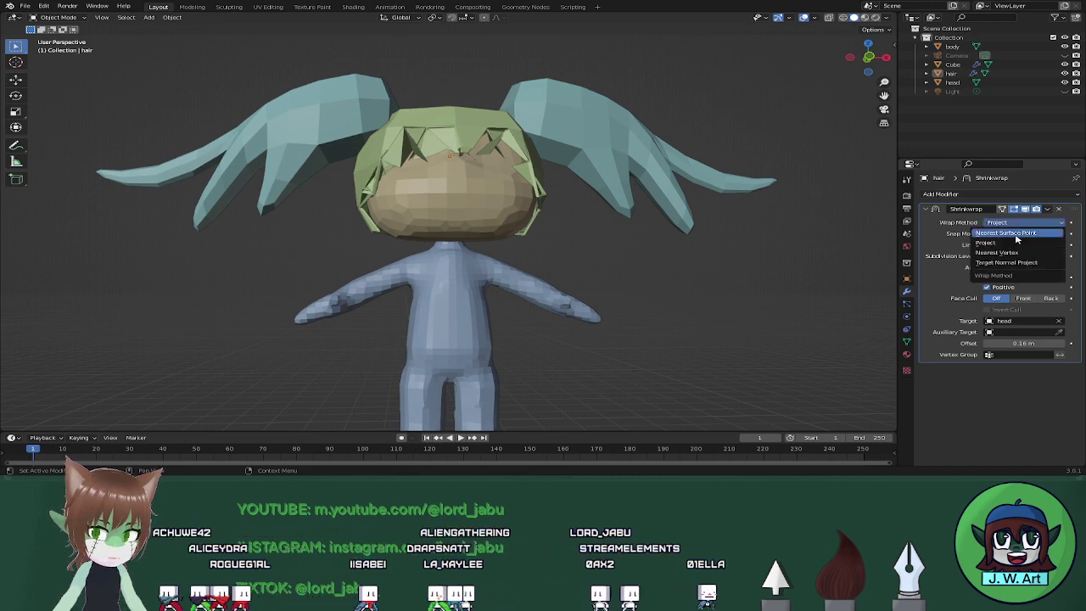
left_click(1023, 233)
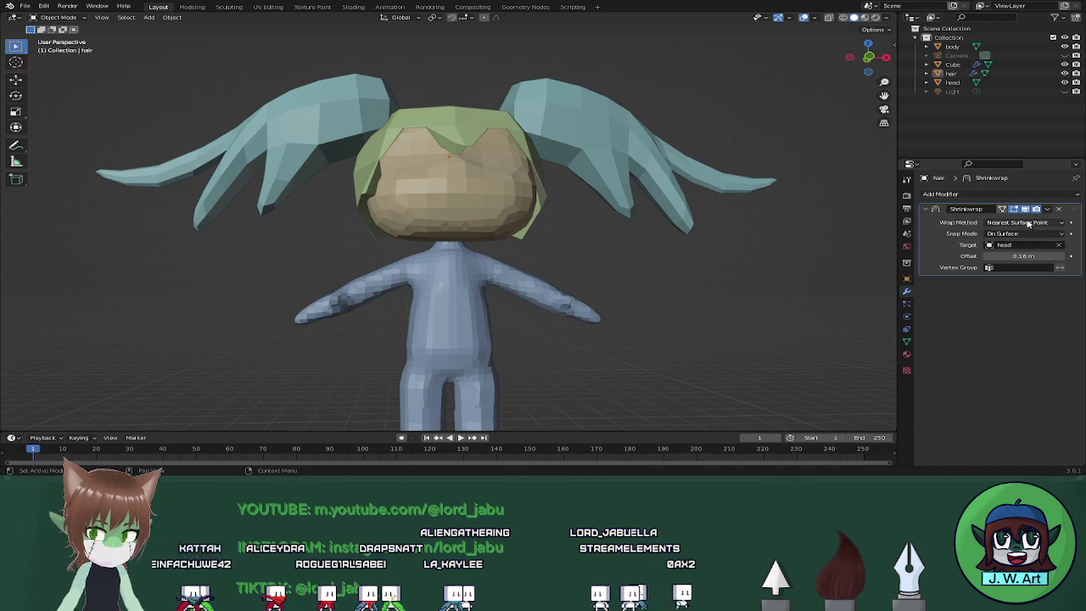
left_click(1030, 223)
left_click(1023, 256)
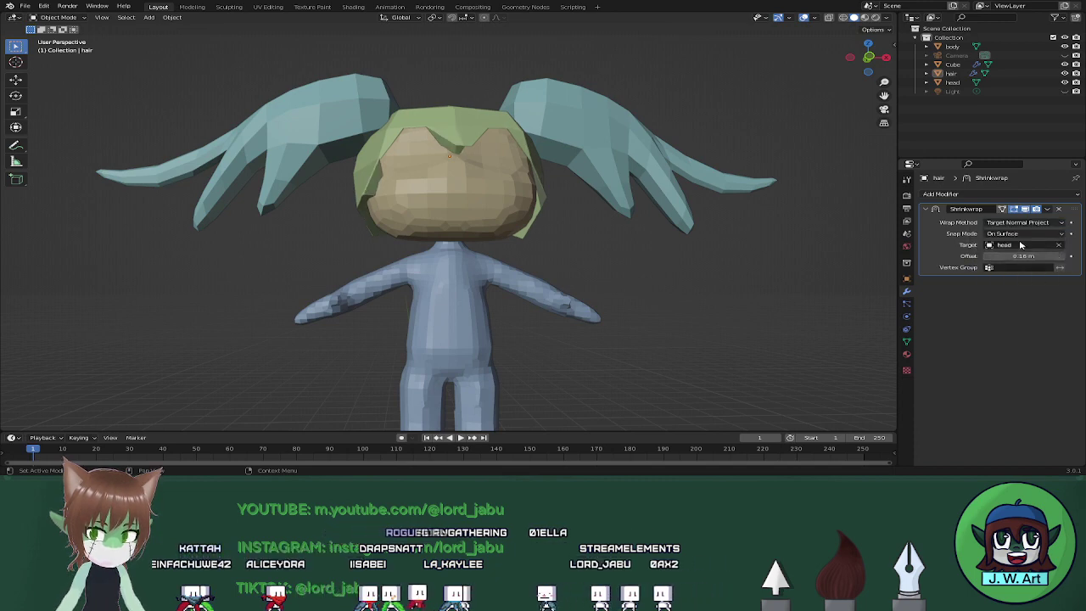
middle_click_drag(832, 254, 788, 264)
left_click(1060, 209)
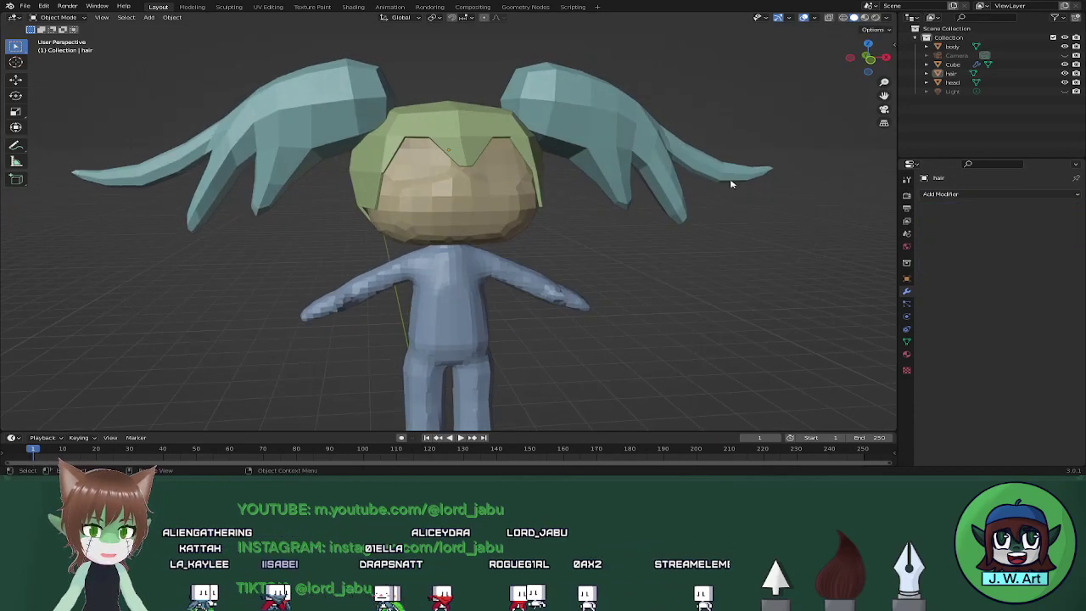
Apply the Subdivision and Mirror modifiers on the side strands object.
middle_click_drag(682, 119, 635, 127)
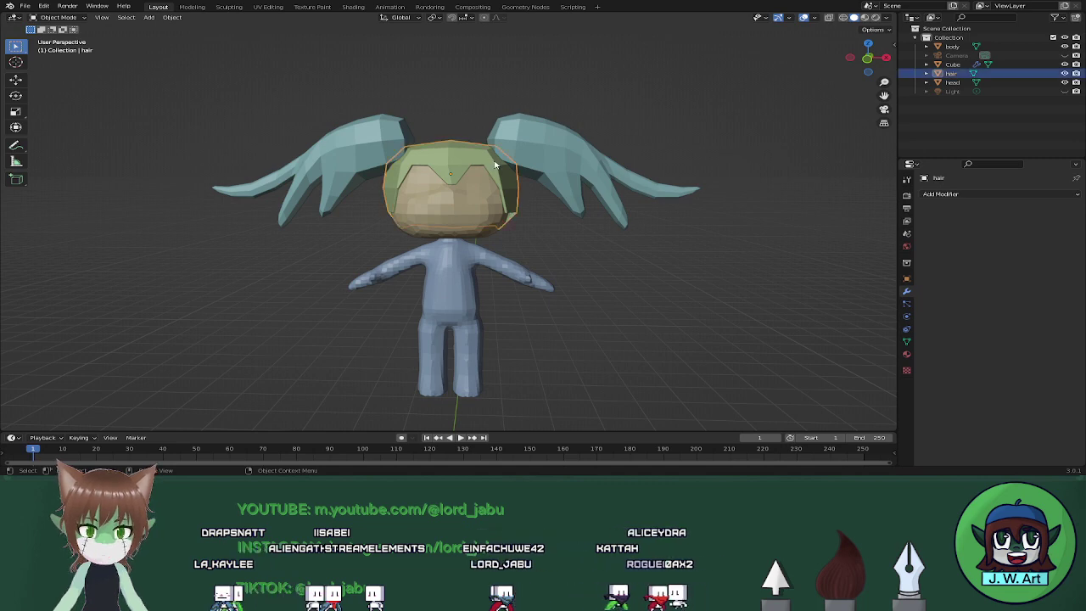
left_click(562, 162)
left_click(1048, 213)
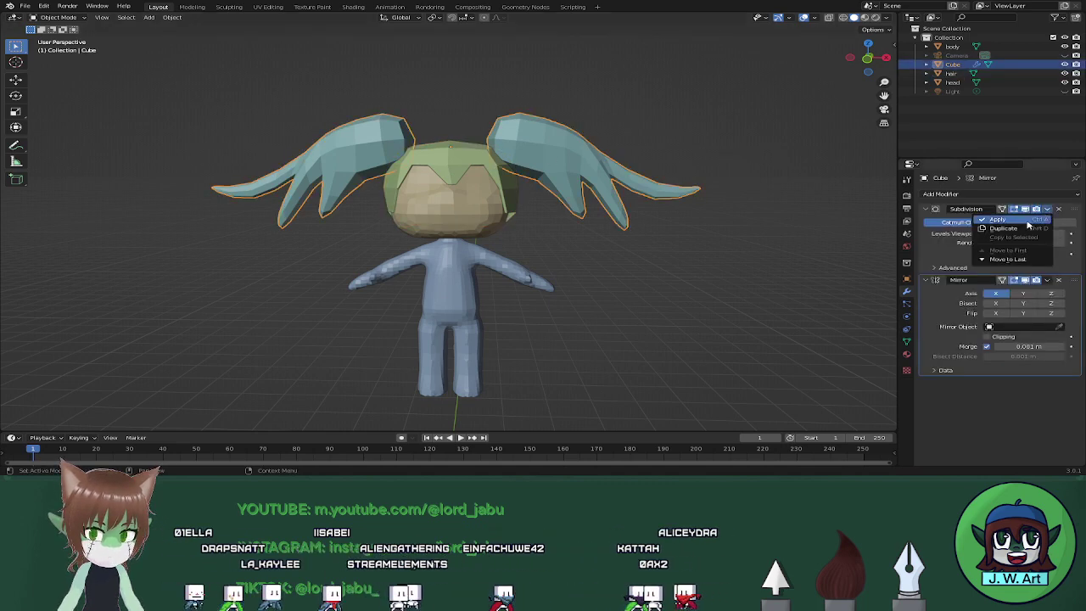
left_click(1010, 220)
left_click(1047, 209)
left_click(1010, 220)
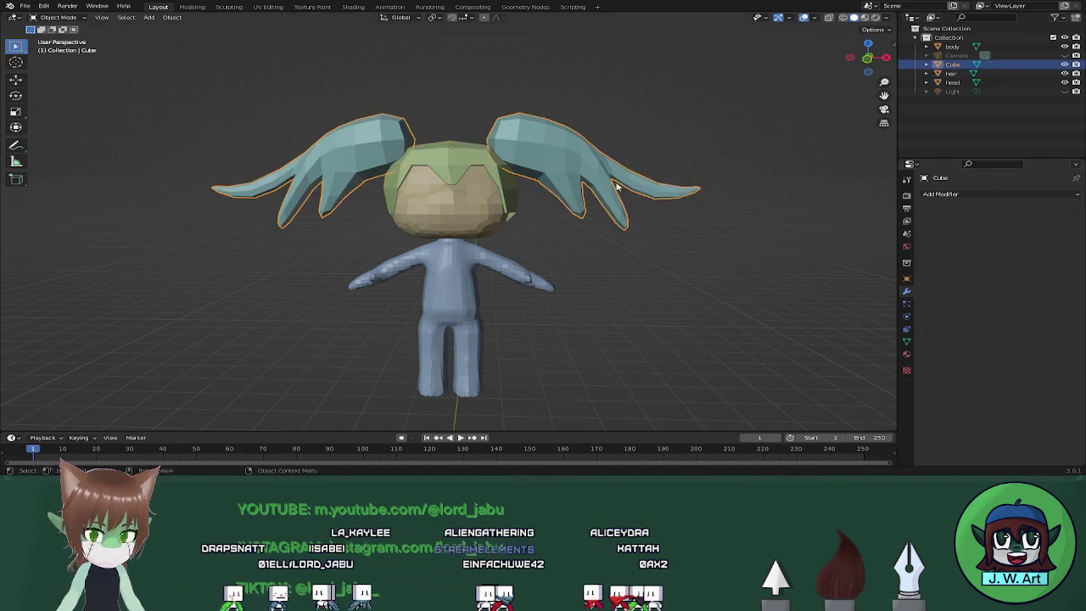
Join the side strands into the hair cap object and save the file.
left_click(460, 161, "shift")
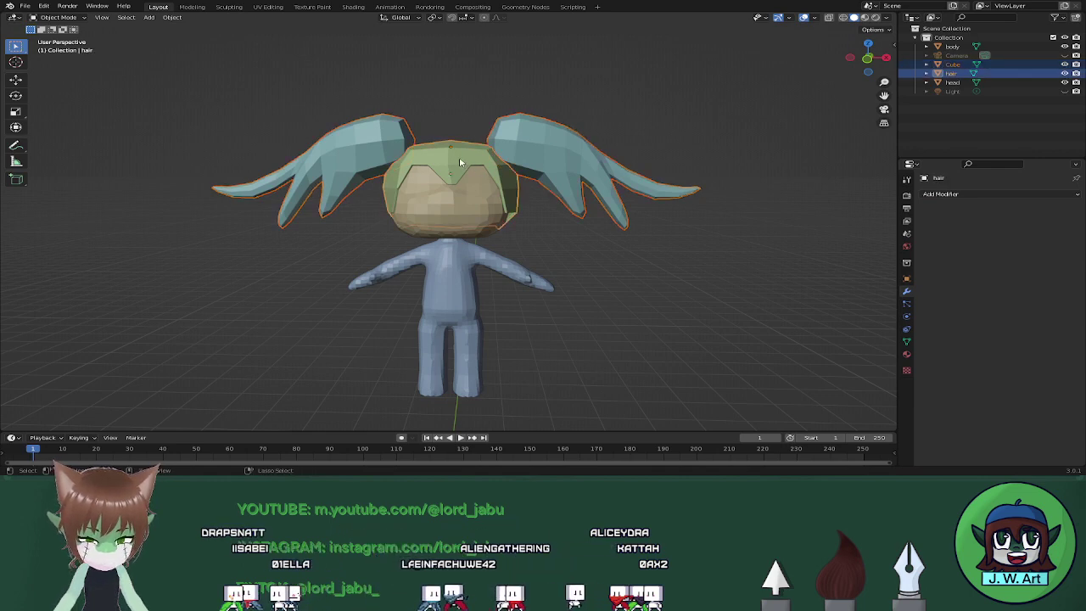
key("ctrl+j")
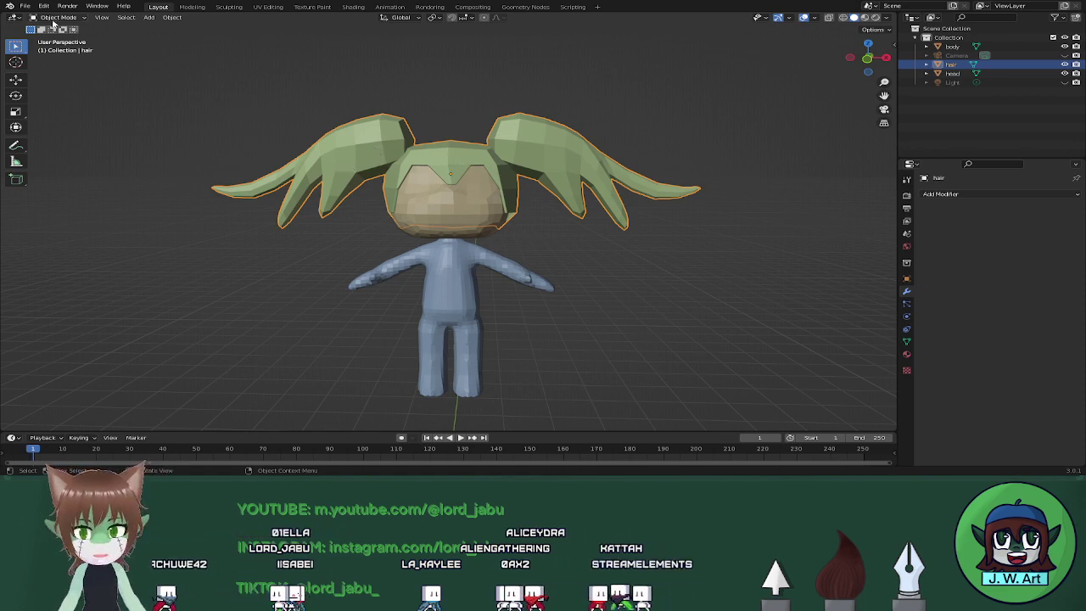
key("ctrl+s")
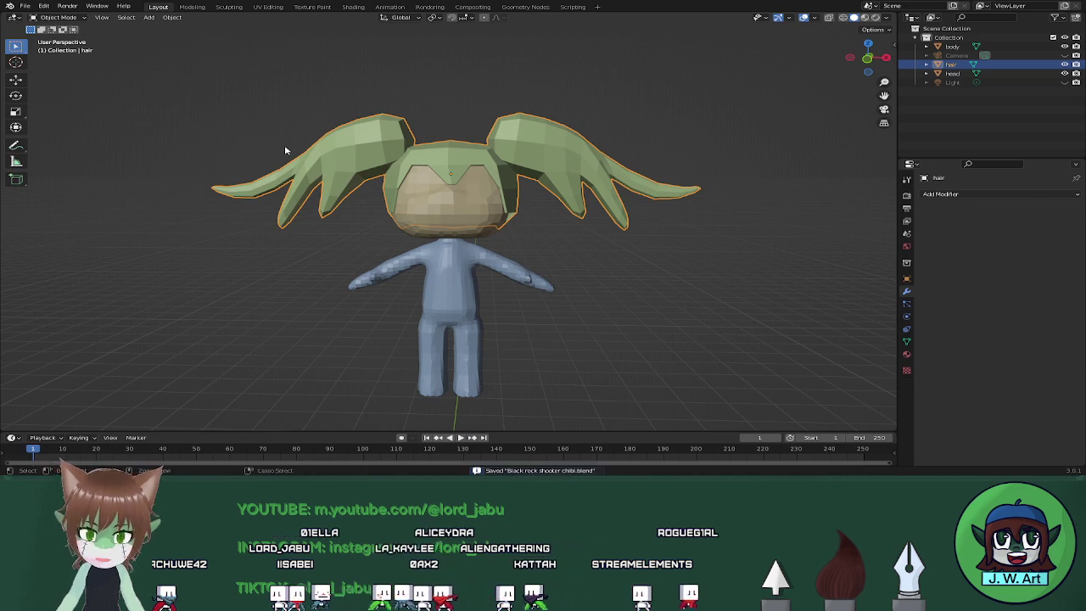